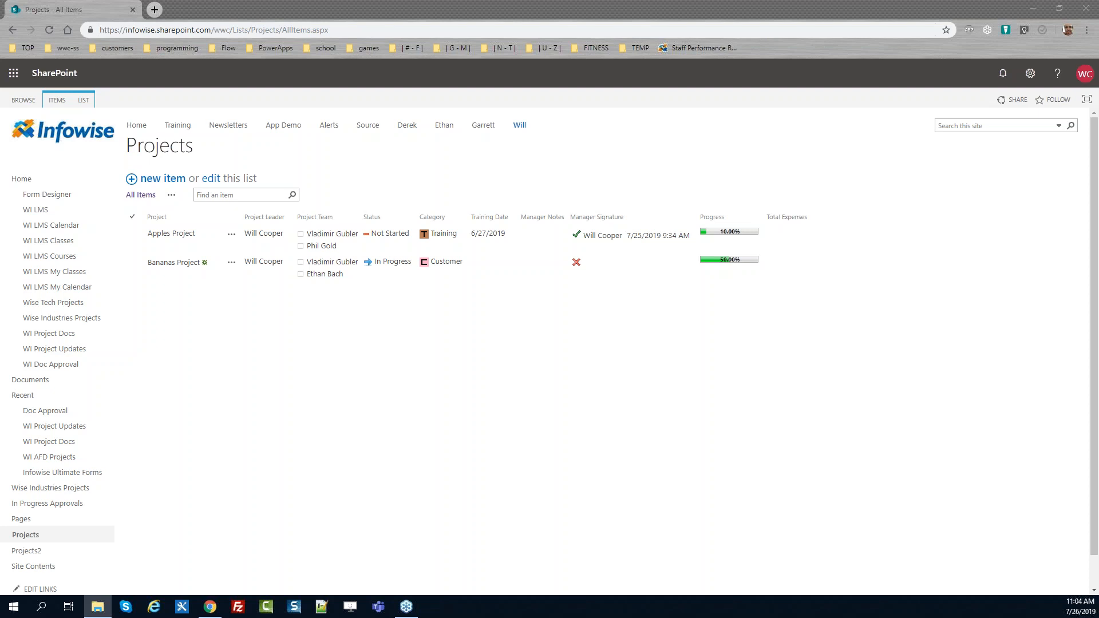
# Open the Projects2 list and try switching it to the classic SharePoint experience
pyautogui.click(250, 379)
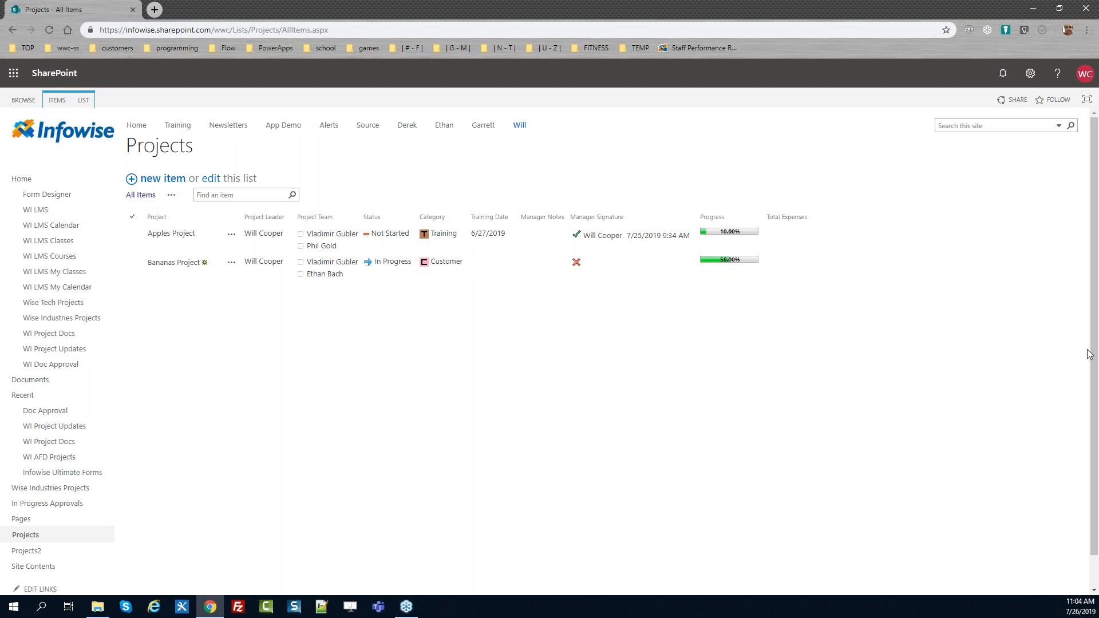
pyautogui.moveTo(1097, 322); pyautogui.dragTo(1097, 358)
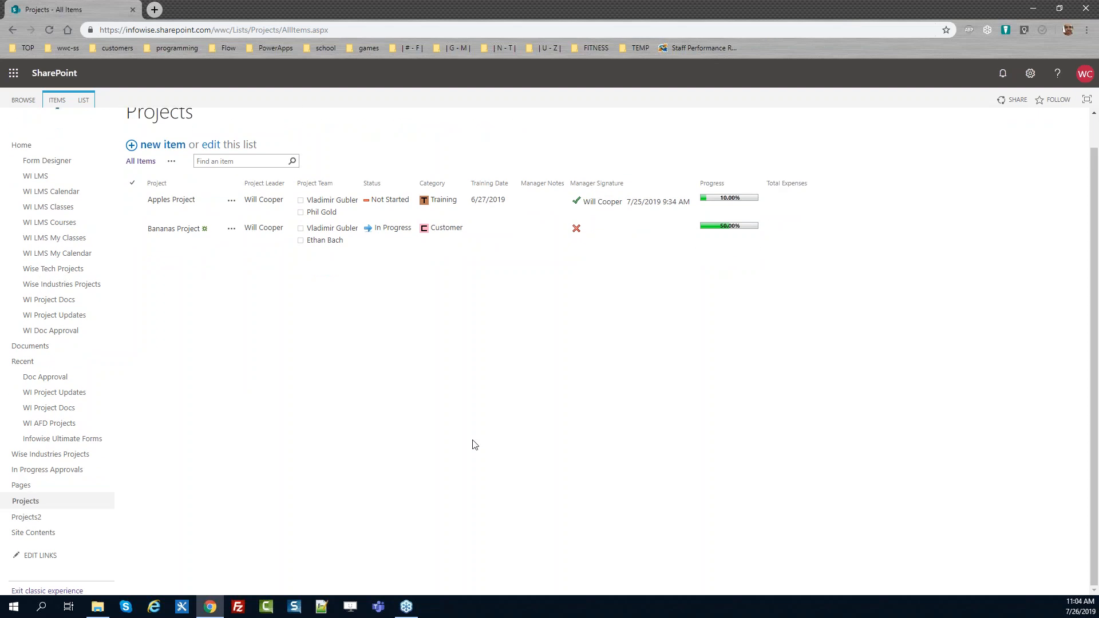
pyautogui.click(24, 518)
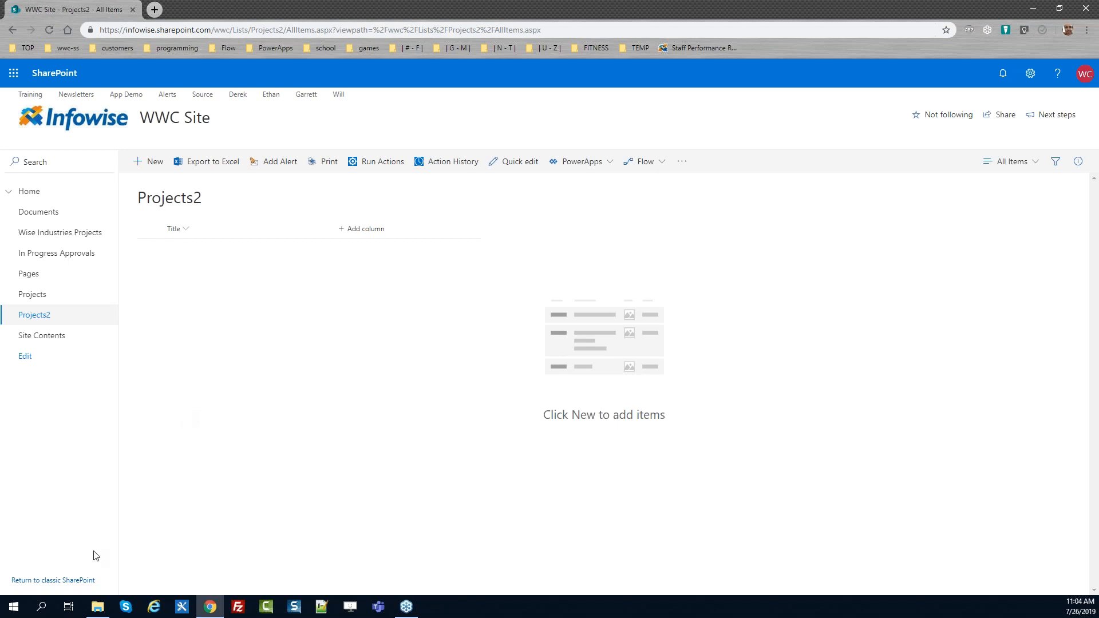
pyautogui.click(68, 581)
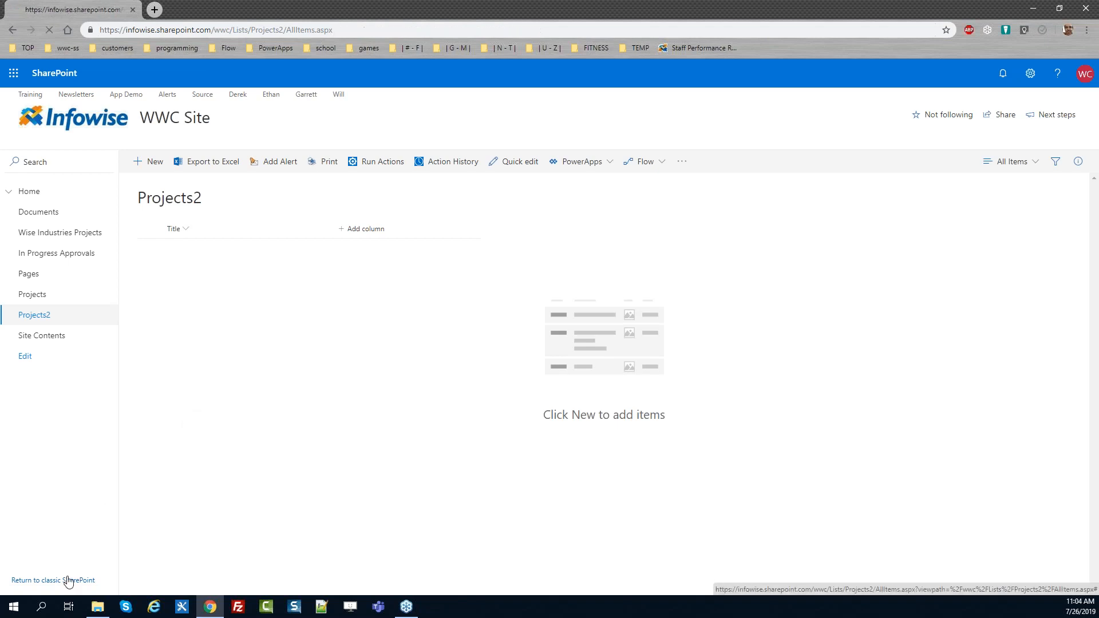
# Open a new browser tab and go to infowisesolutions.com
pyautogui.click(155, 9)
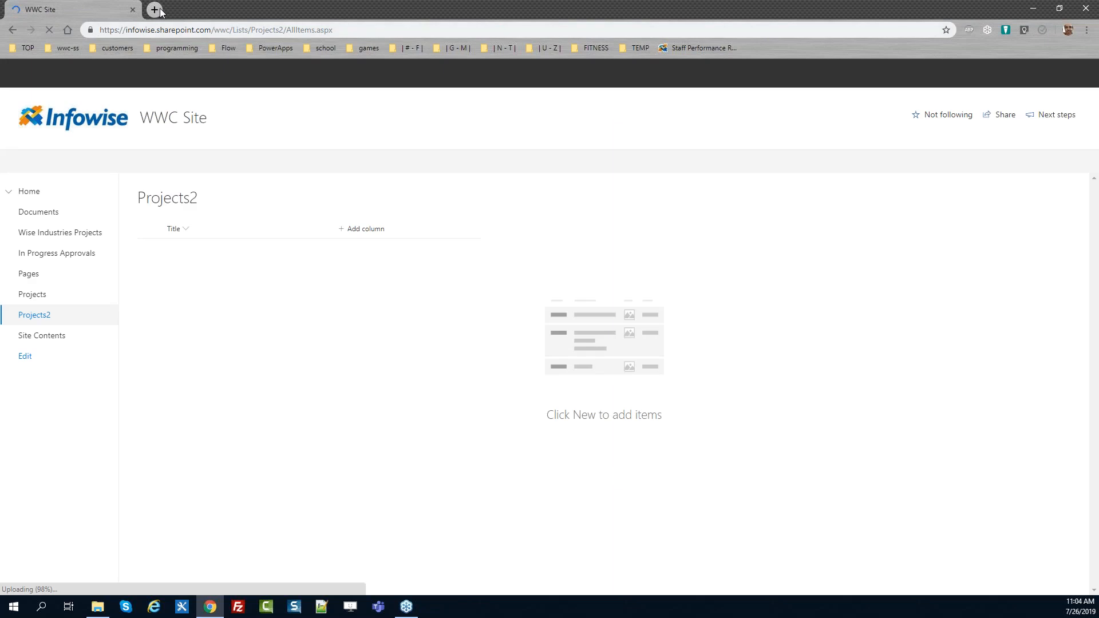
pyautogui.write('info')
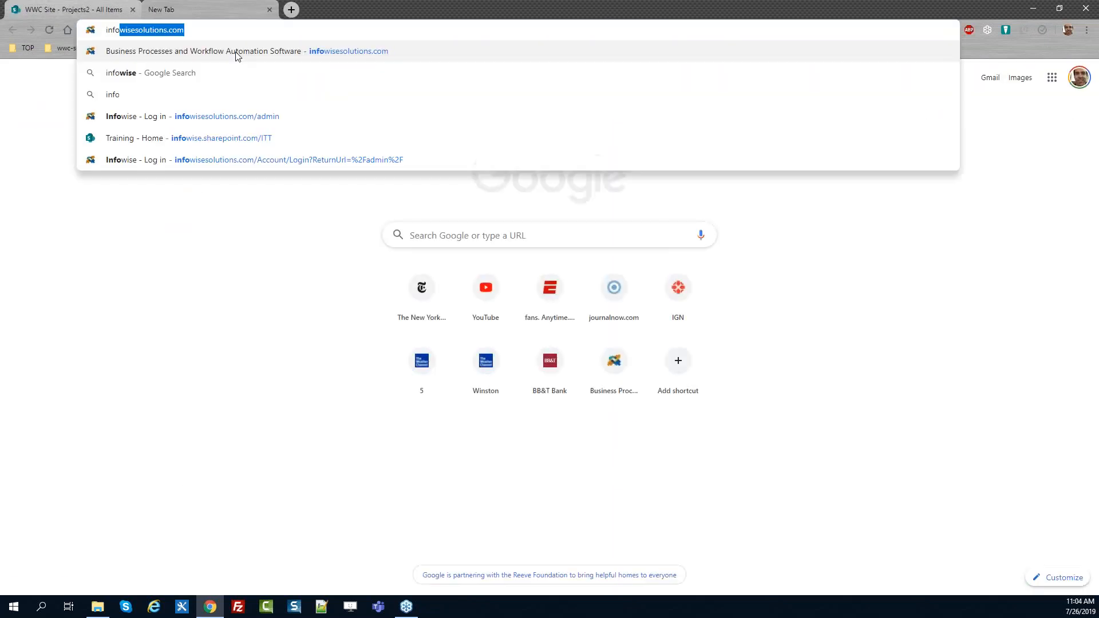
pyautogui.press('Return')
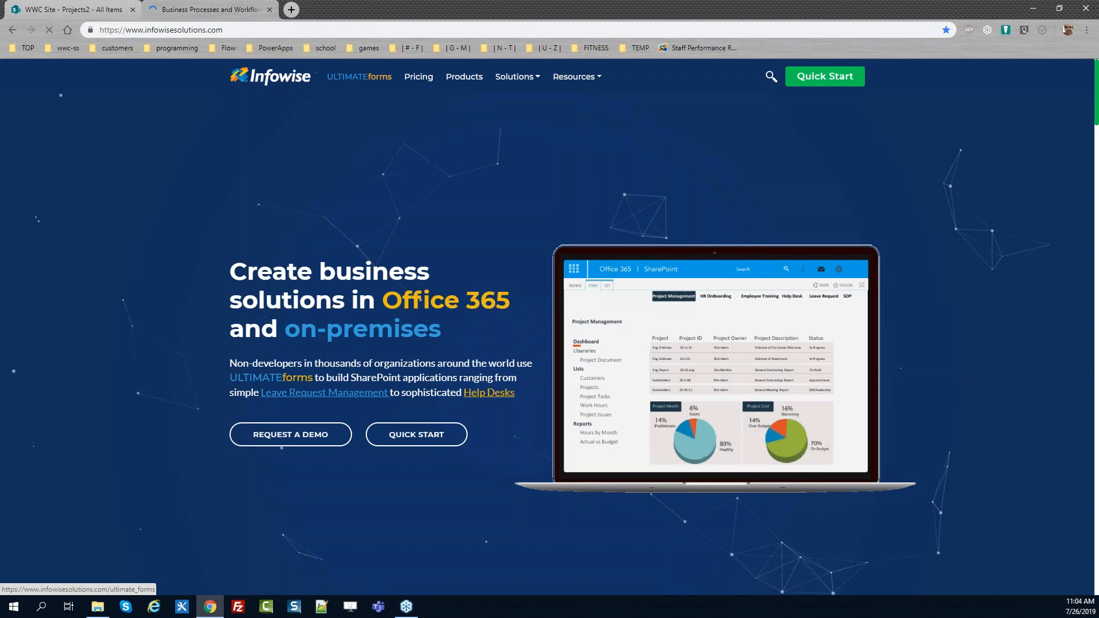
# Open the "Form Designer - Make a Basic Form" tutorial from the site's Tutorials page
pyautogui.click(586, 83)
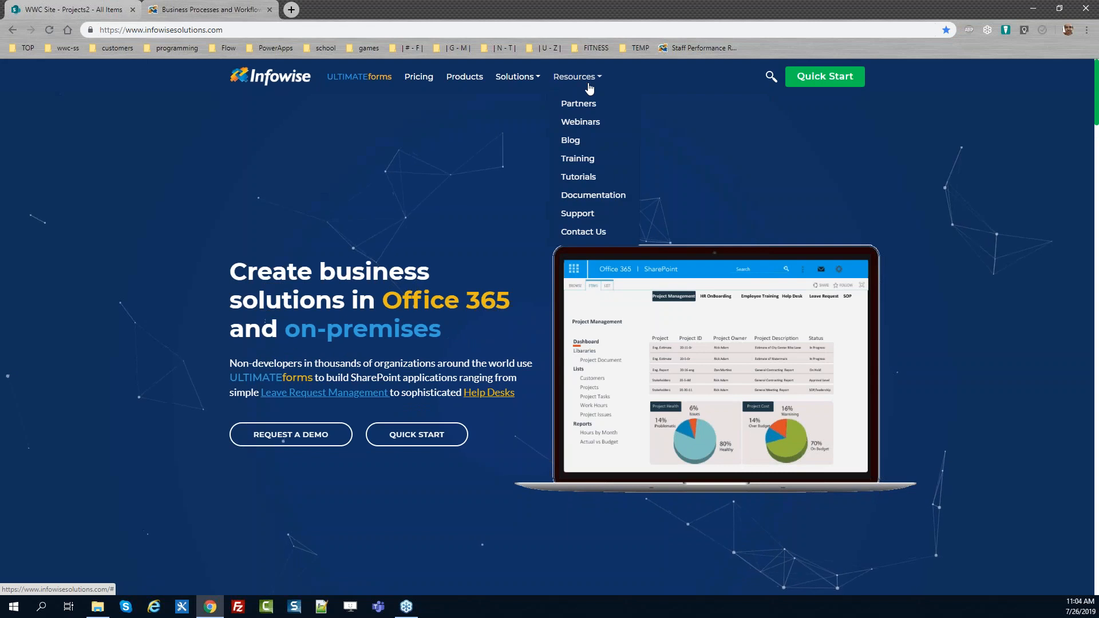
pyautogui.click(577, 177)
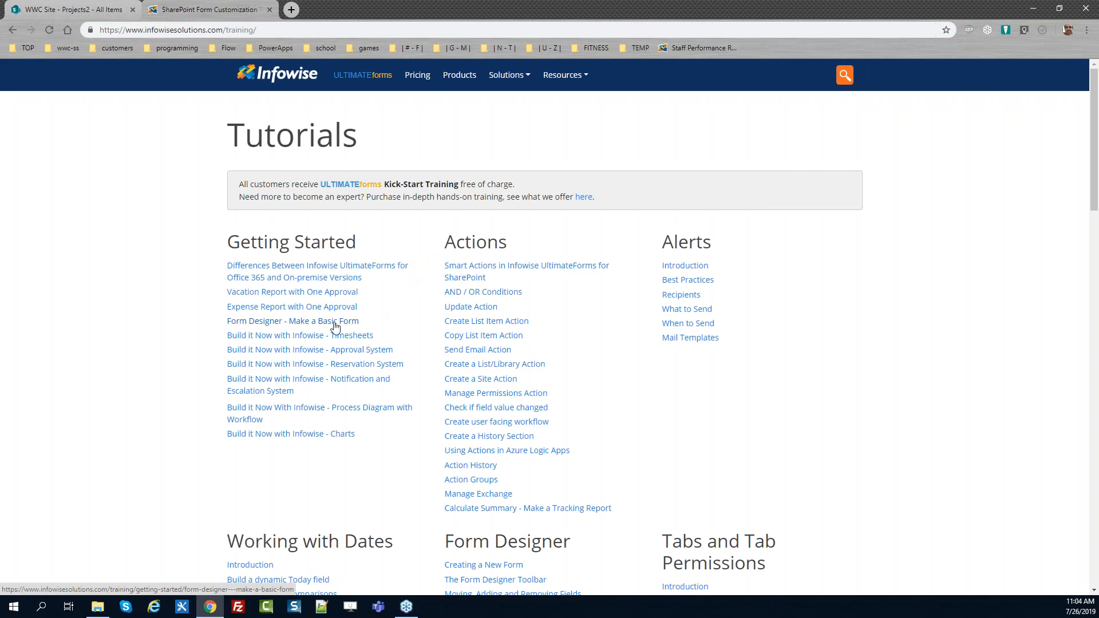
pyautogui.click(335, 322)
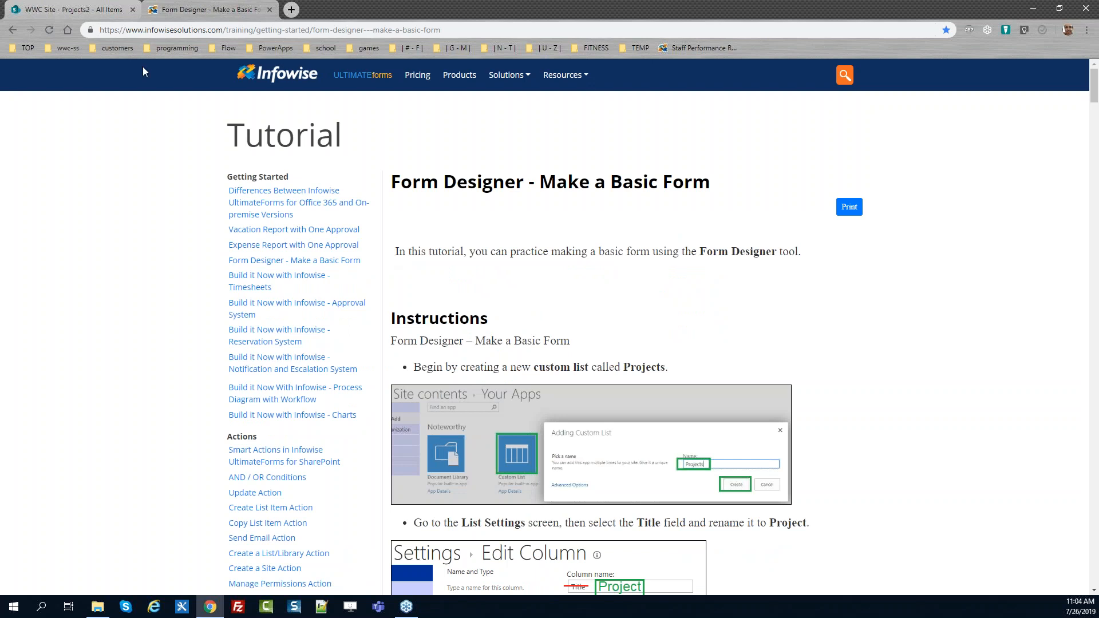
# Back on the SharePoint tab, switch Projects2 to classic SharePoint and open its list settings
pyautogui.click(85, 8)
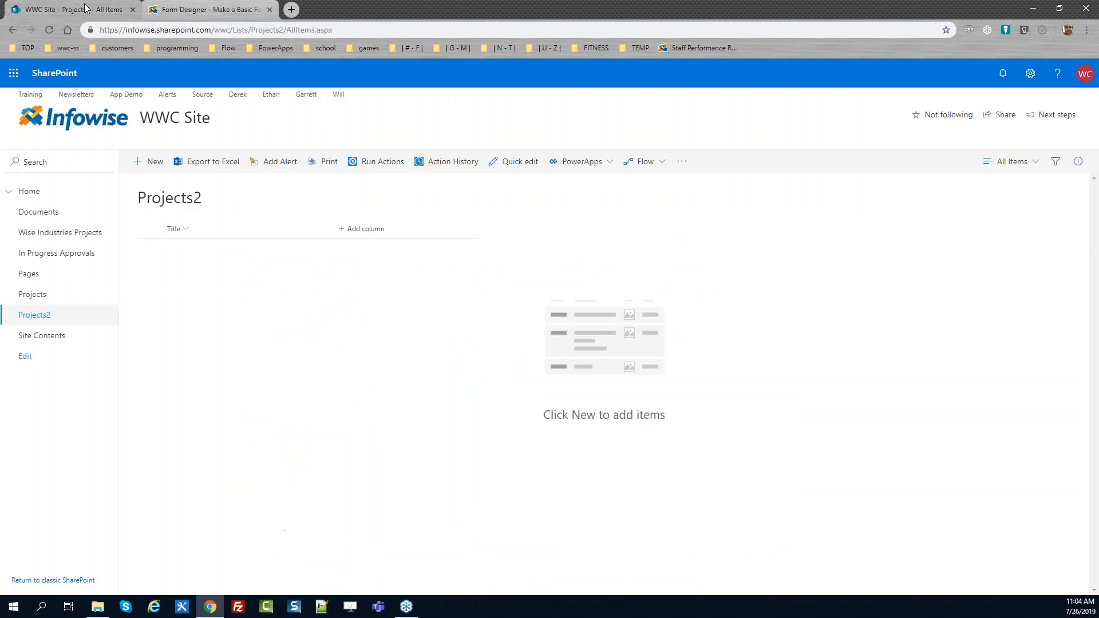
pyautogui.click(63, 580)
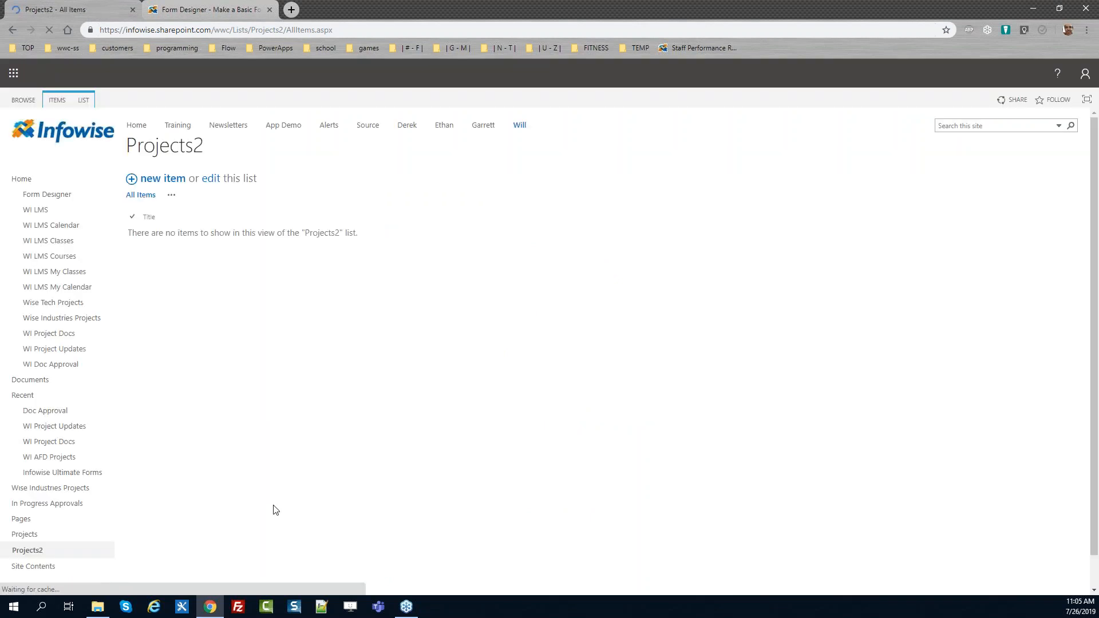
pyautogui.click(86, 101)
pyautogui.click(631, 141)
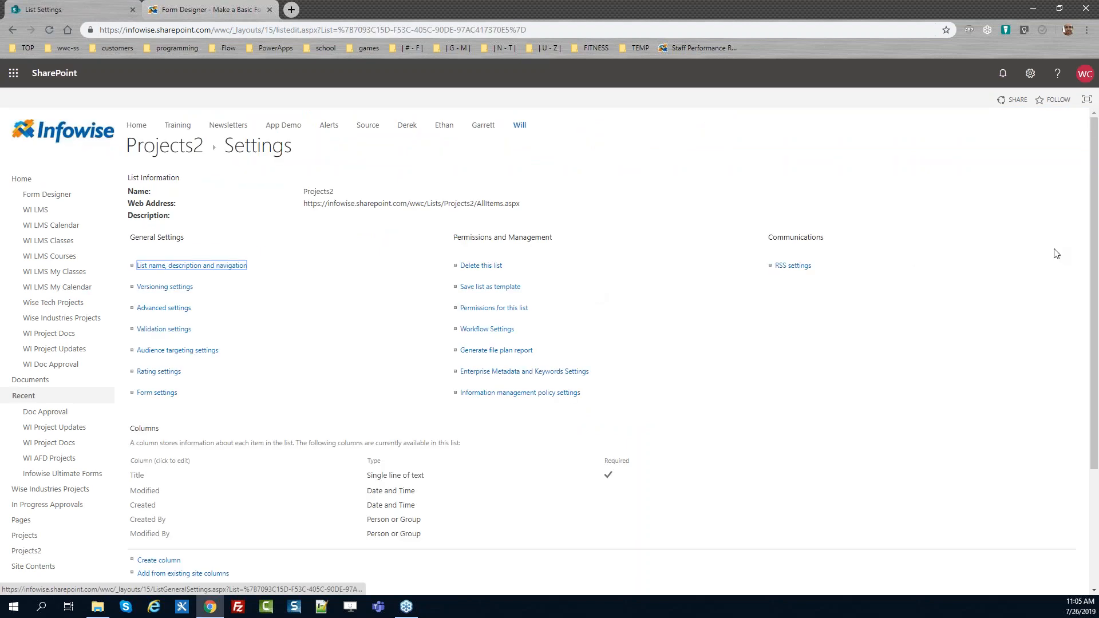
# Rename the list's Title column to Project
pyautogui.moveTo(1095, 241); pyautogui.dragTo(1096, 302)
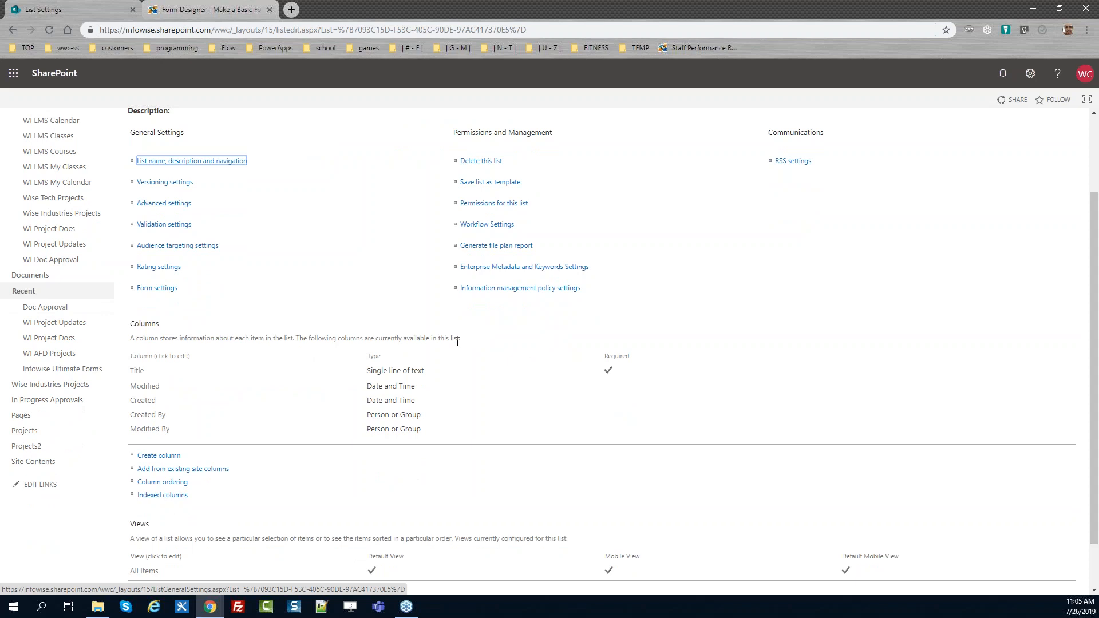
pyautogui.click(135, 373)
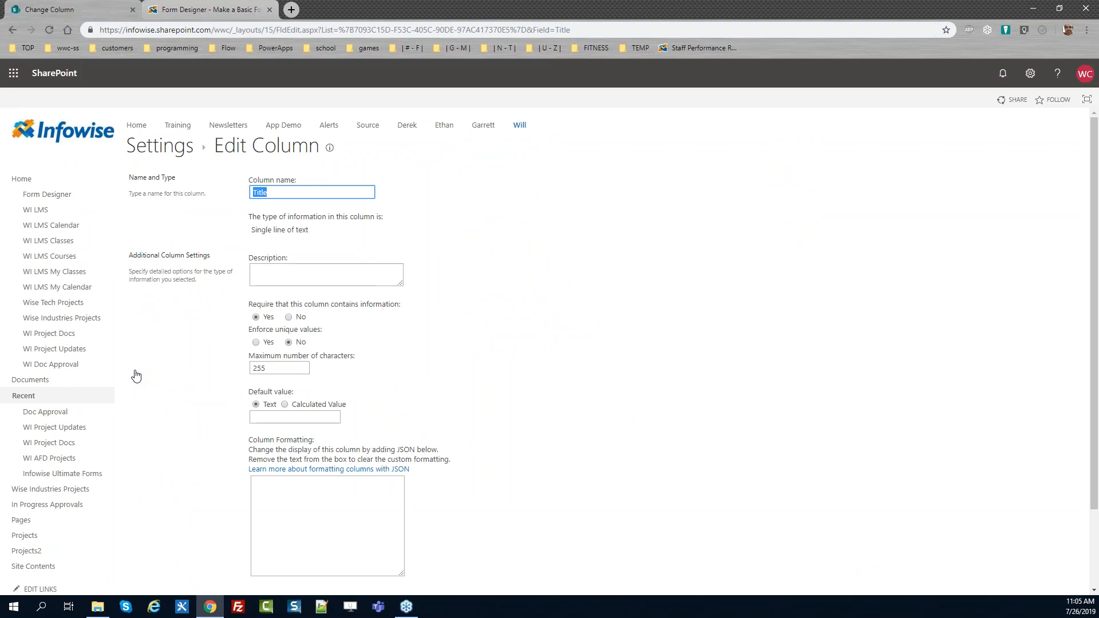
pyautogui.write('Project')
pyautogui.scroll(-2, 1094, 353)
pyautogui.click(1007, 532)
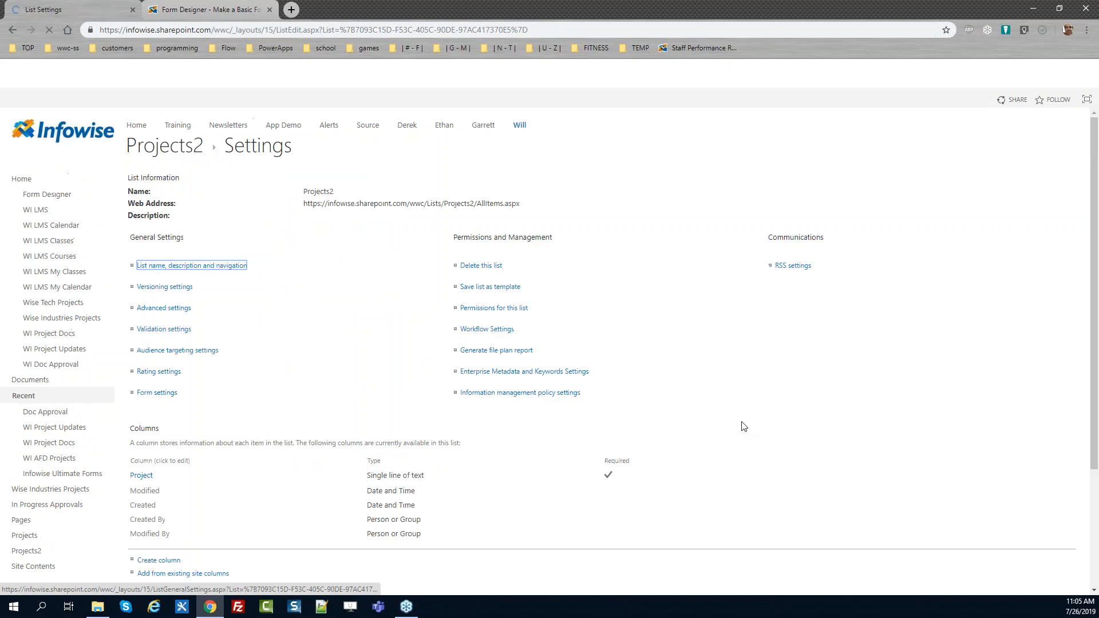
# Create a required Person or Group column named Project Leader
pyautogui.scroll(-3, 1097, 356)
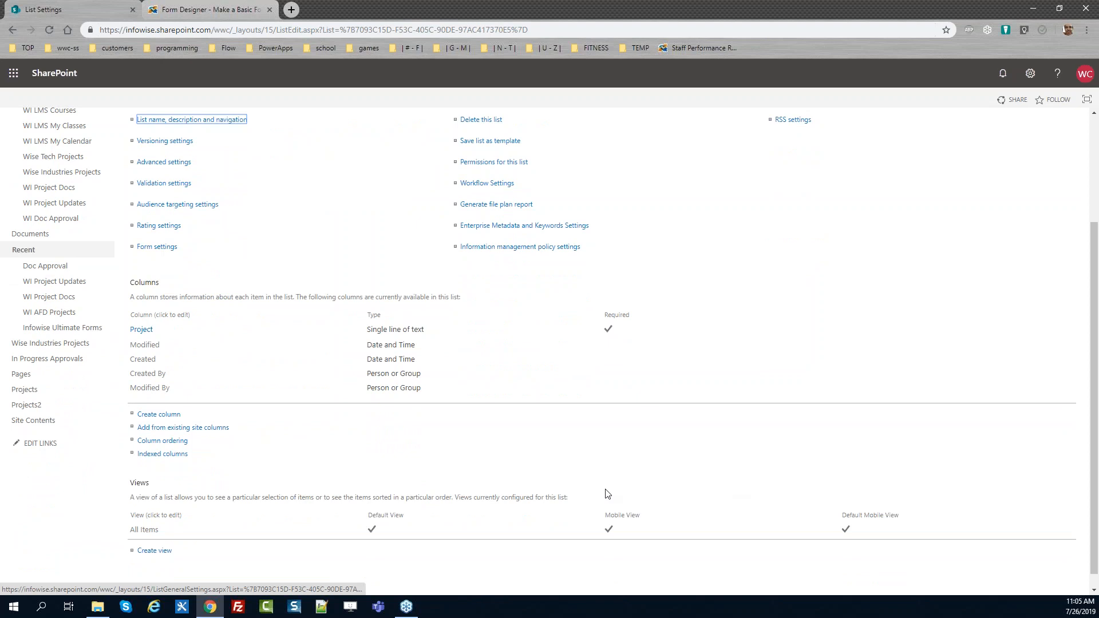
pyautogui.click(158, 416)
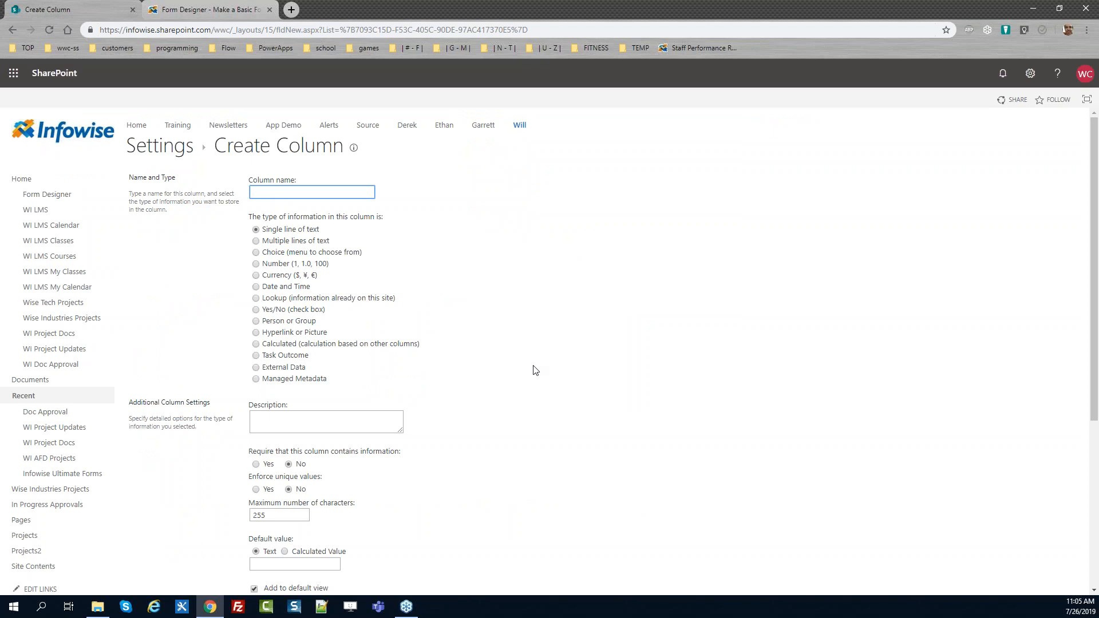
pyautogui.write('Project Leader')
pyautogui.click(295, 322)
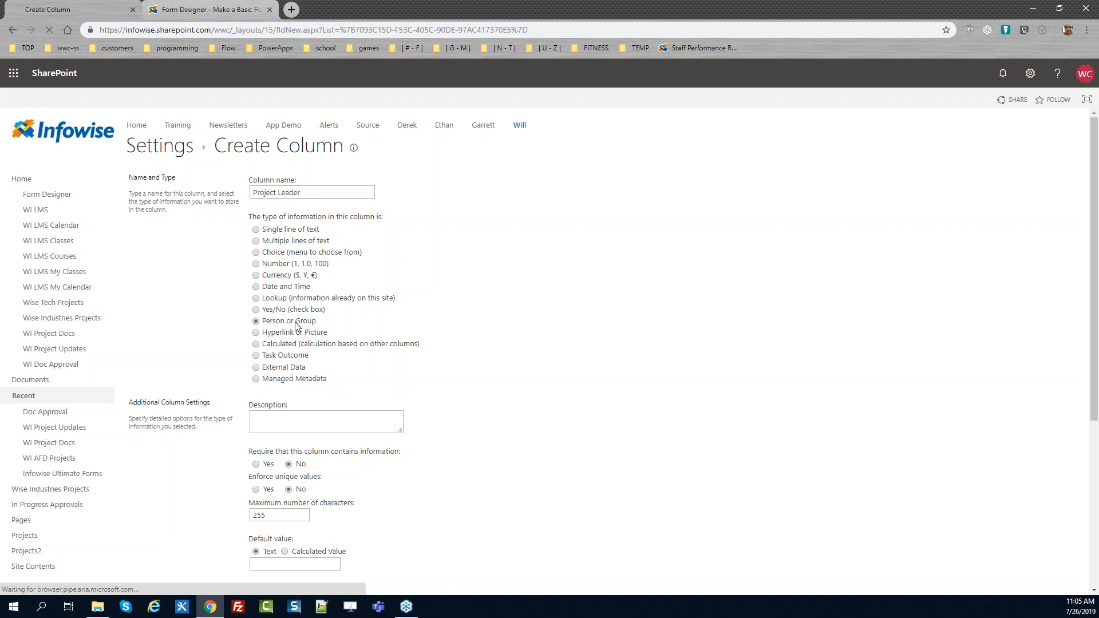
pyautogui.scroll(-2, 743, 400)
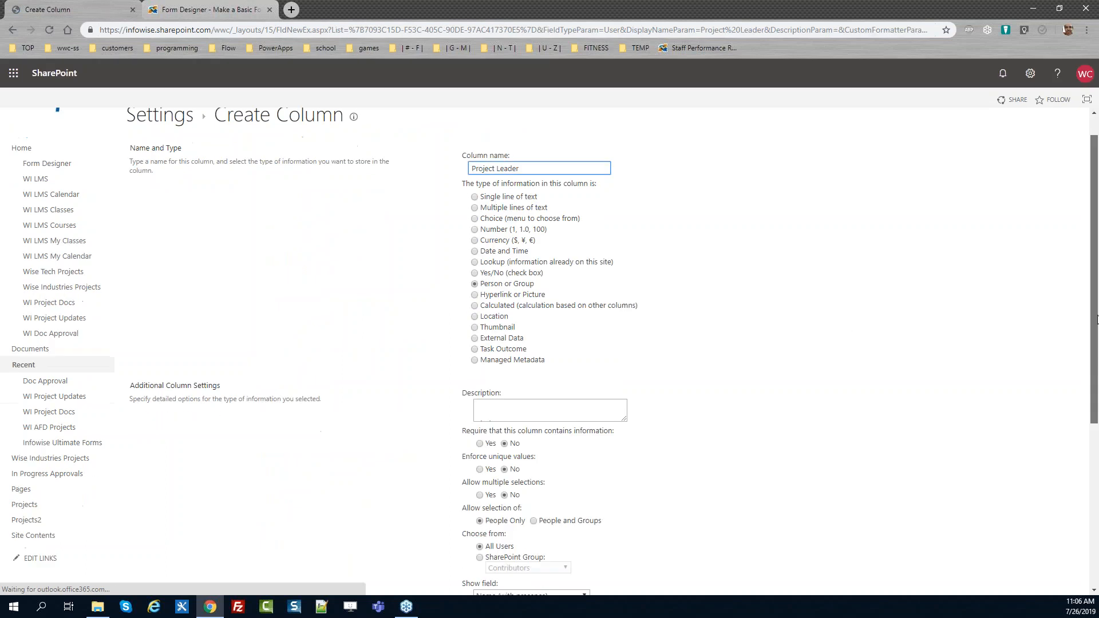
pyautogui.click(482, 333)
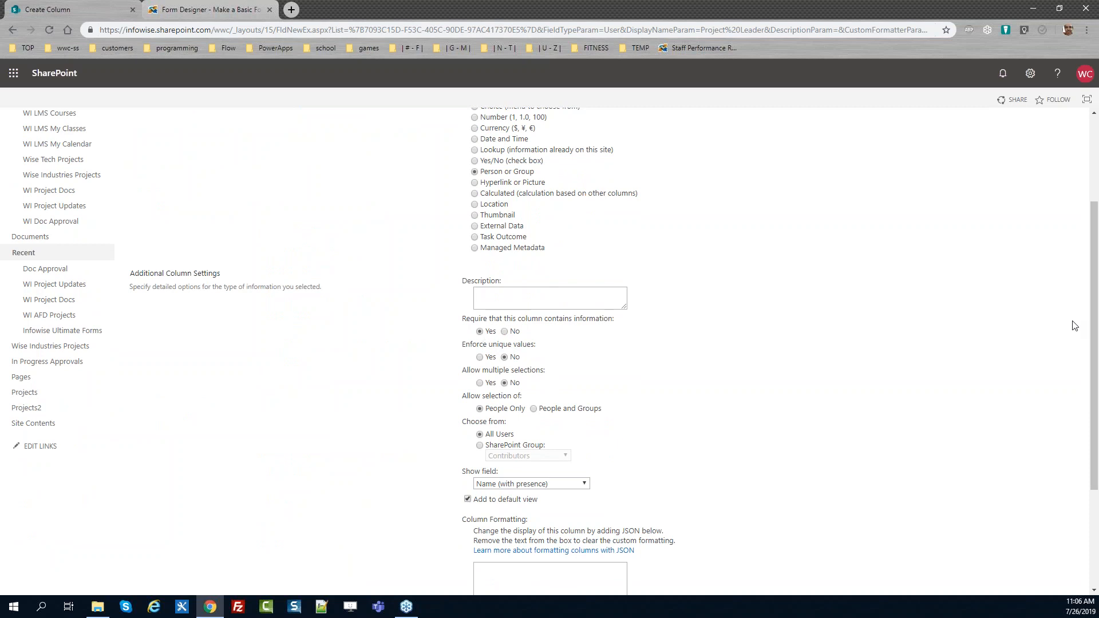
pyautogui.scroll(-3, 1095, 343)
pyautogui.click(1017, 537)
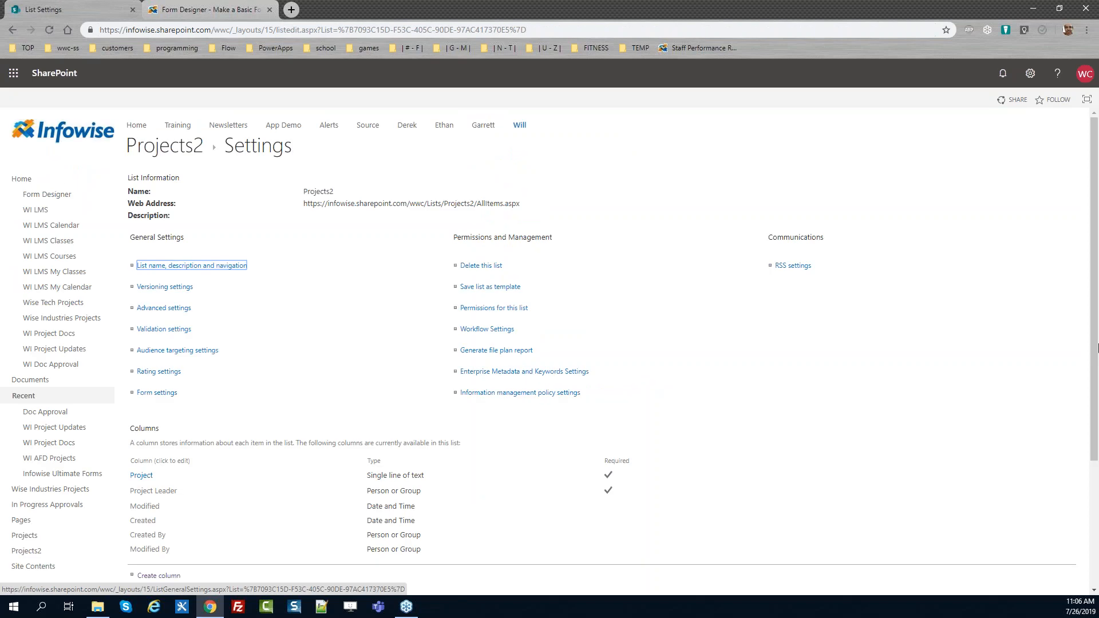
# Create a required Person or Group column named Project Team that allows multiple selections
pyautogui.scroll(-3, 1082, 329)
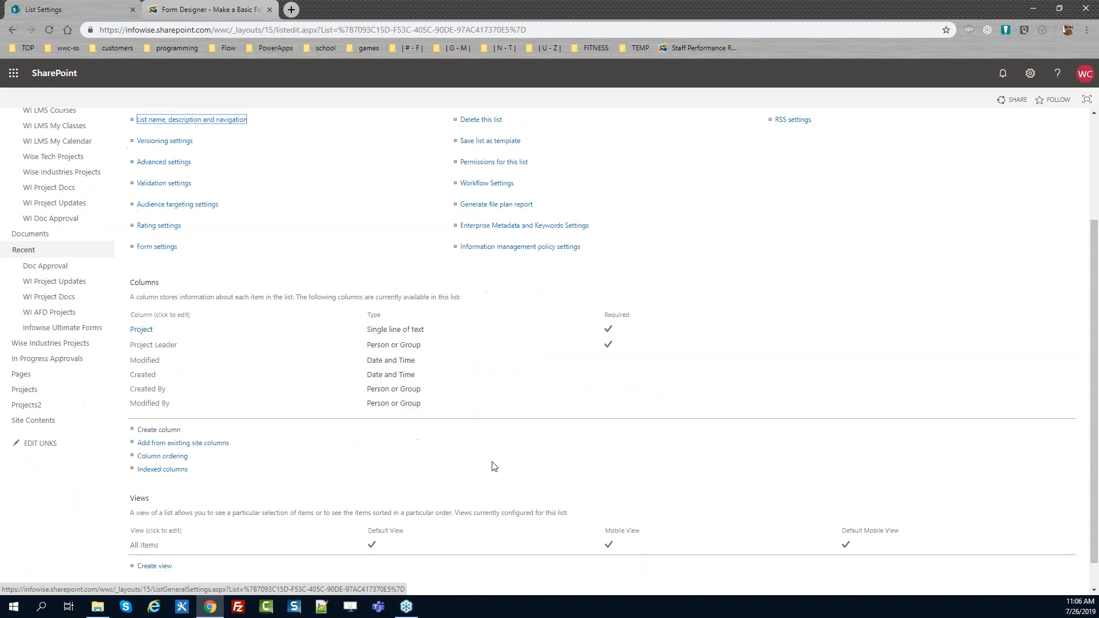
pyautogui.click(165, 434)
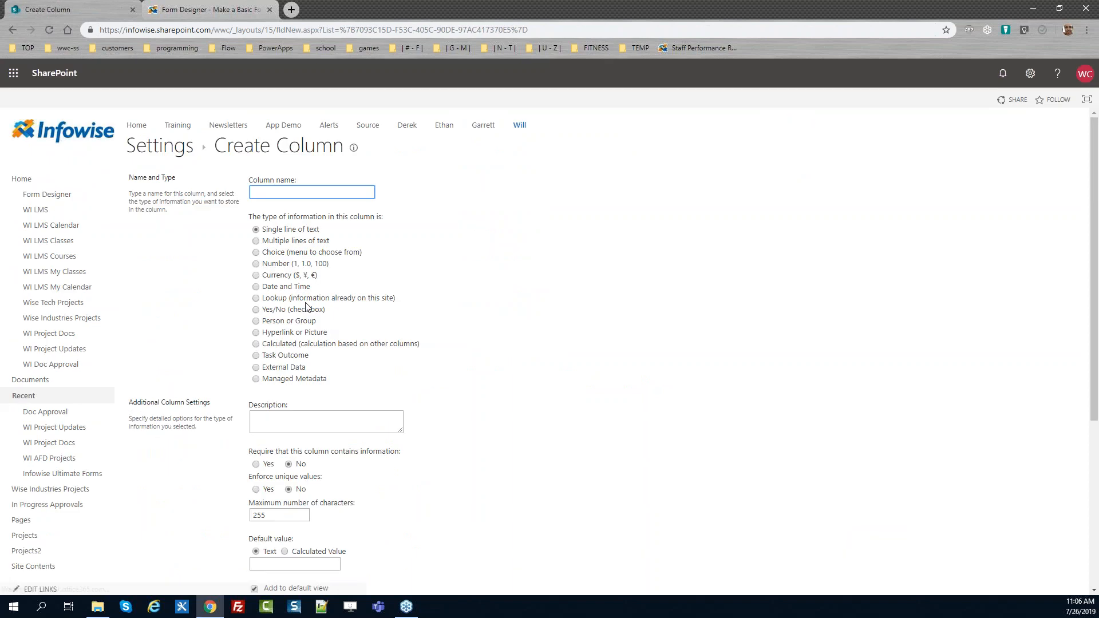
pyautogui.write('Project Team')
pyautogui.click(298, 324)
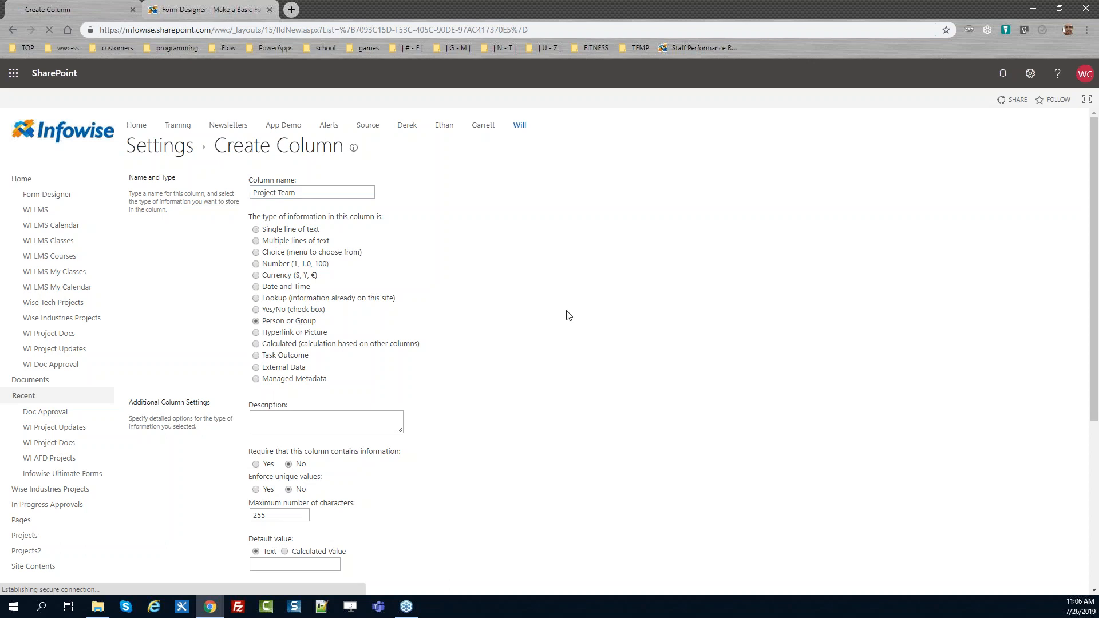
pyautogui.scroll(-3, 1096, 358)
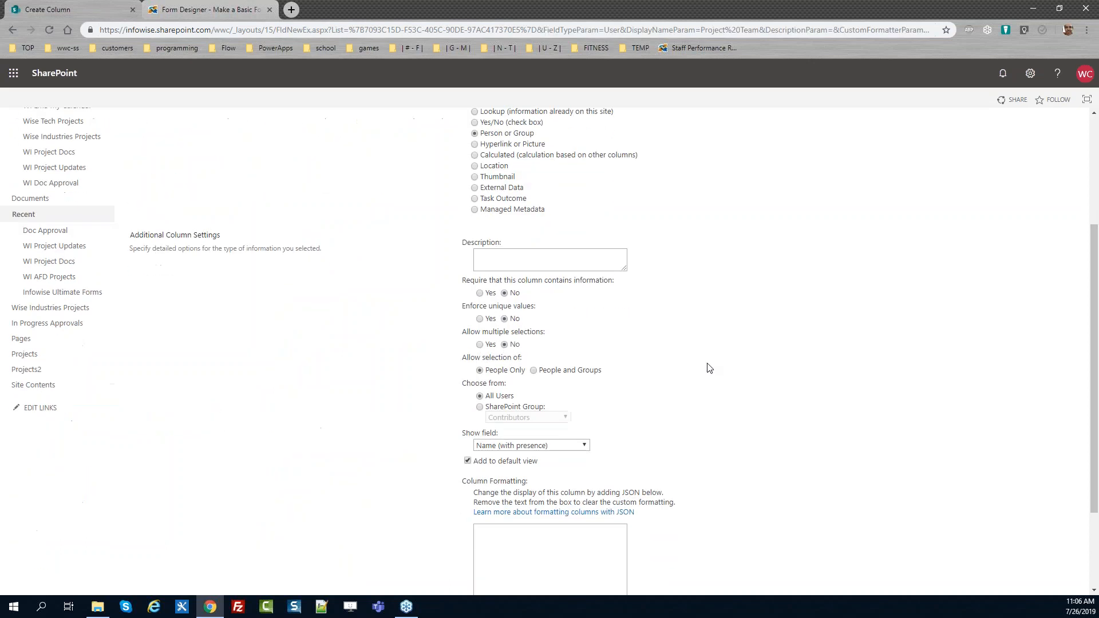
pyautogui.click(479, 344)
pyautogui.click(480, 293)
pyautogui.moveTo(1097, 347); pyautogui.dragTo(1095, 438)
pyautogui.click(467, 338)
pyautogui.click(1009, 541)
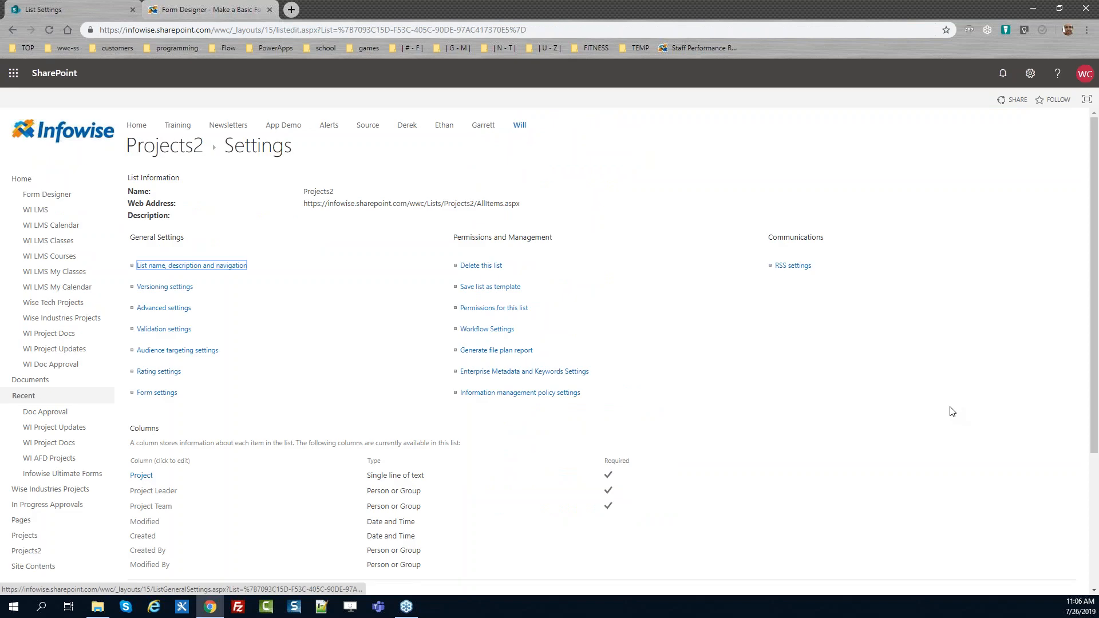
# Start a new Choice column named Status
pyautogui.scroll(-4, 1094, 286)
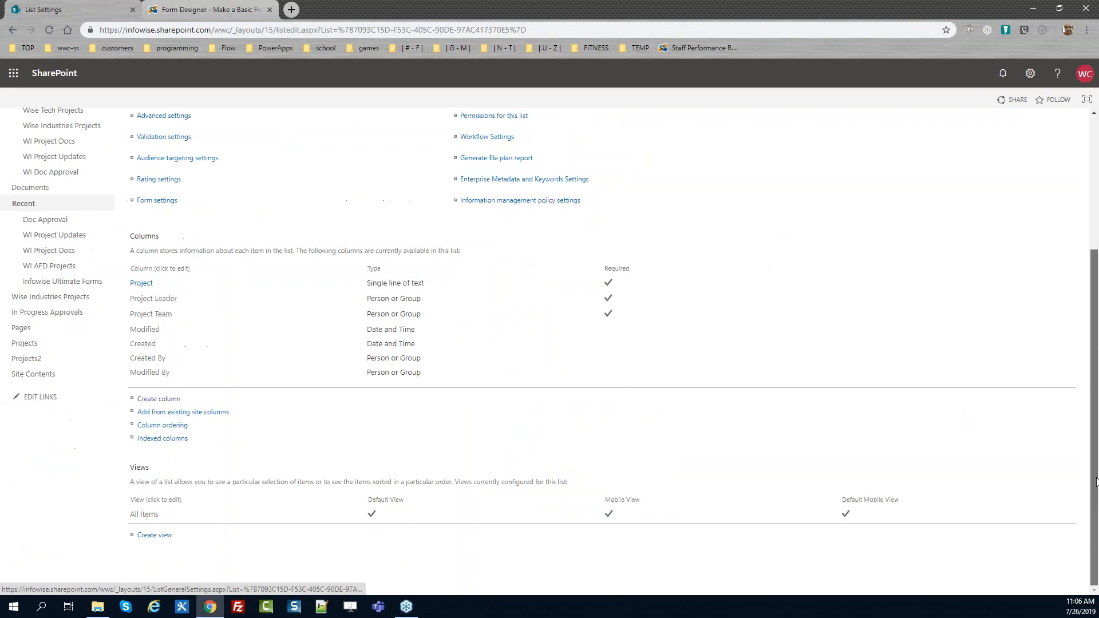
pyautogui.click(159, 400)
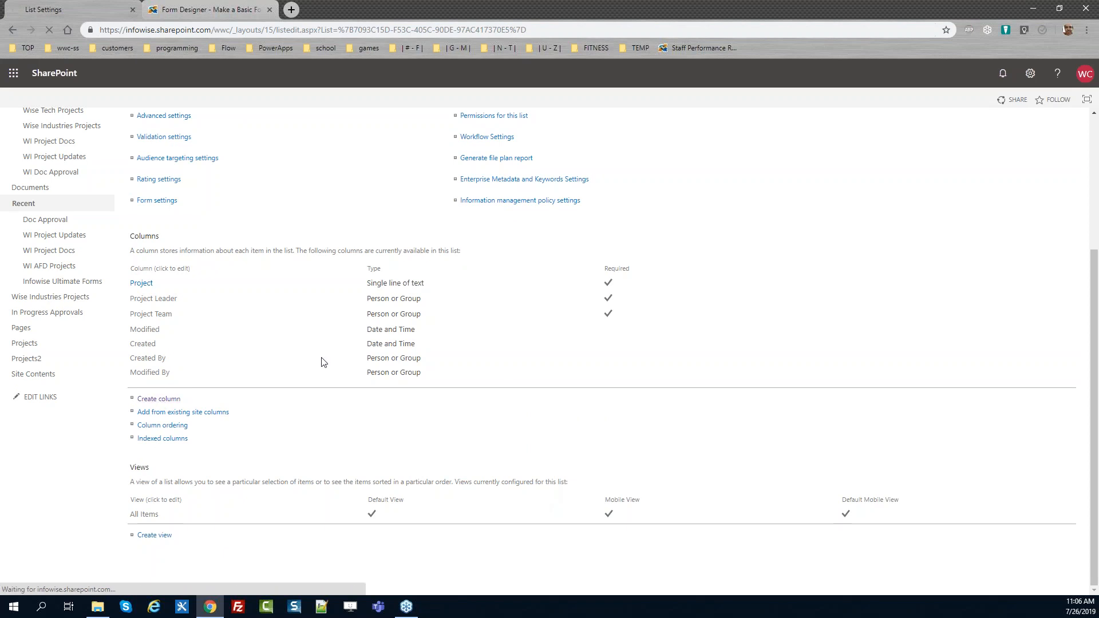
pyautogui.write('Status')
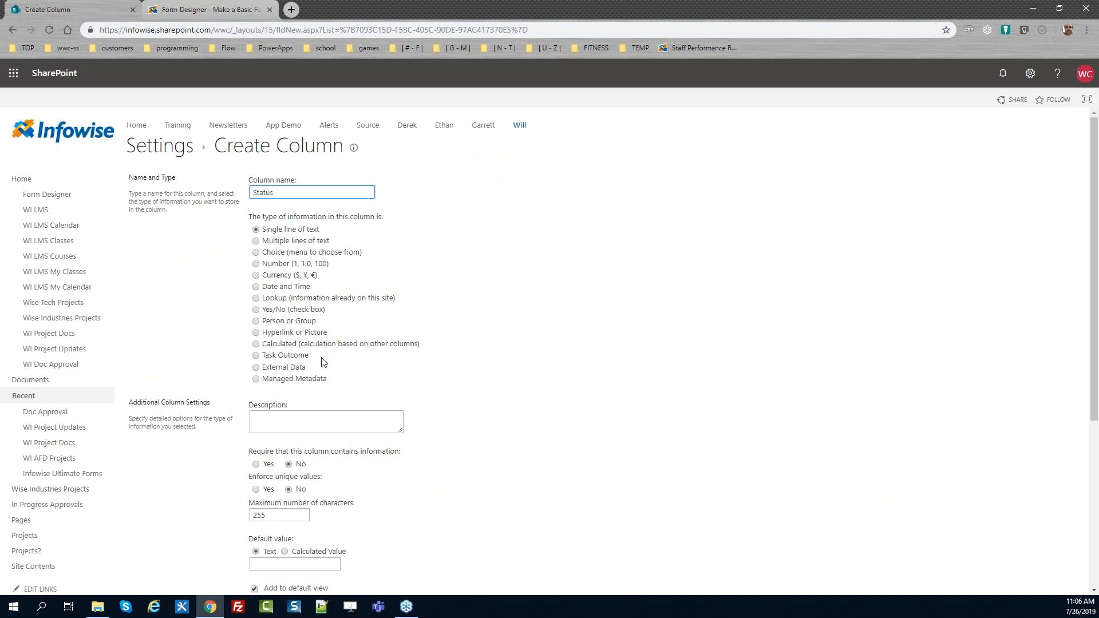
pyautogui.click(256, 252)
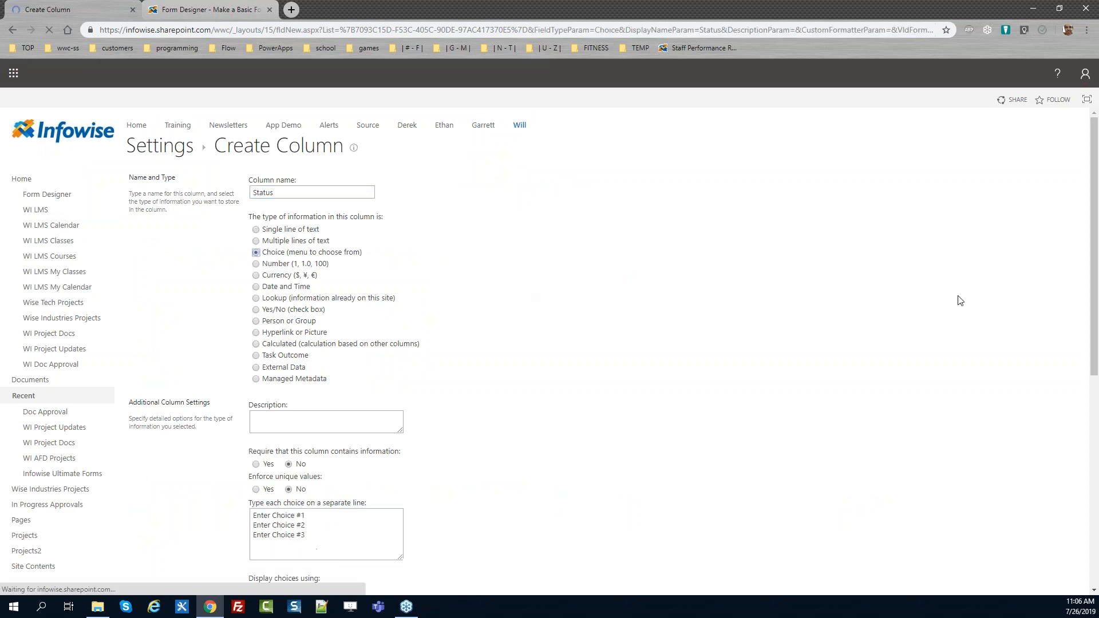
# Replace the Status column's placeholder choices with Not Started, Kickoff, In Progress, Hold, Canceled and Complete
pyautogui.scroll(-2, 1096, 318)
pyautogui.moveTo(1096, 330); pyautogui.dragTo(1096, 429)
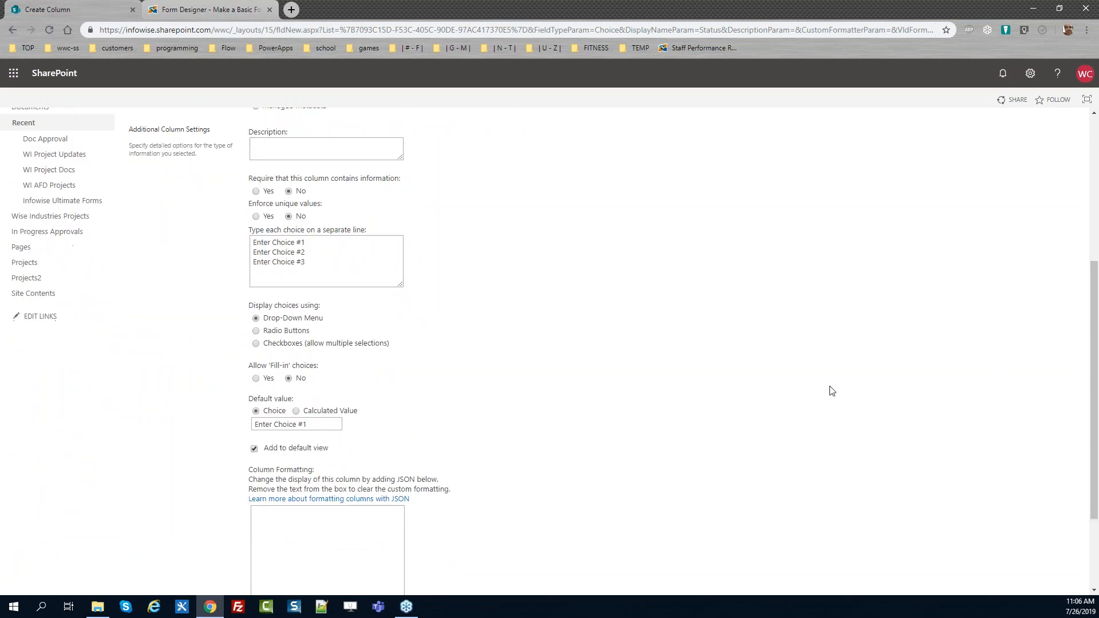
pyautogui.moveTo(355, 274); pyautogui.dragTo(234, 244)
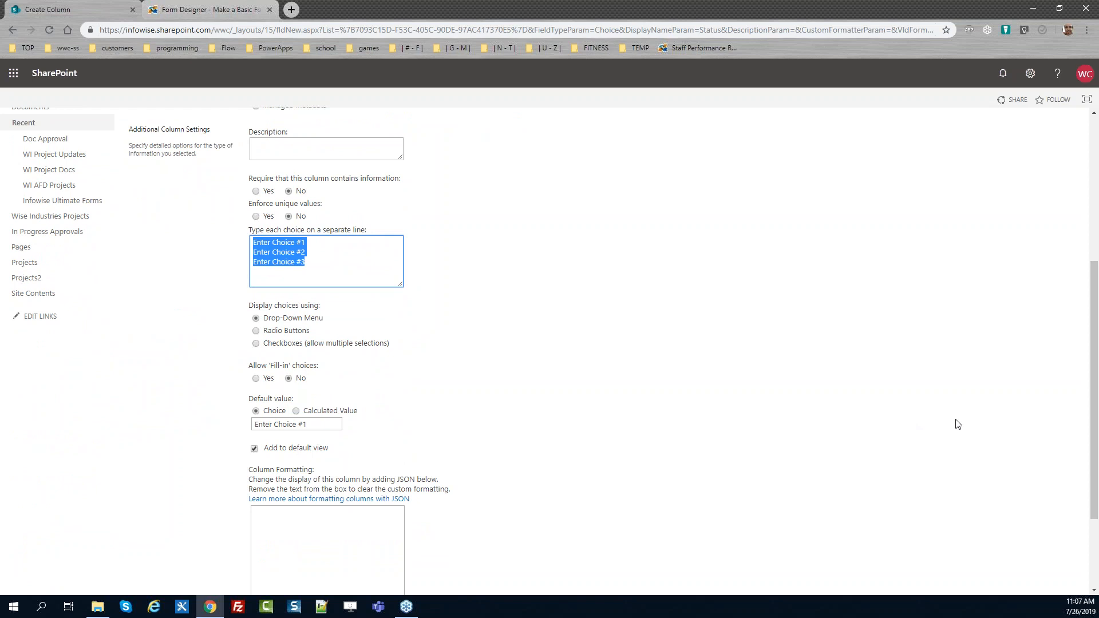
pyautogui.moveTo(1090, 400); pyautogui.dragTo(1075, 332)
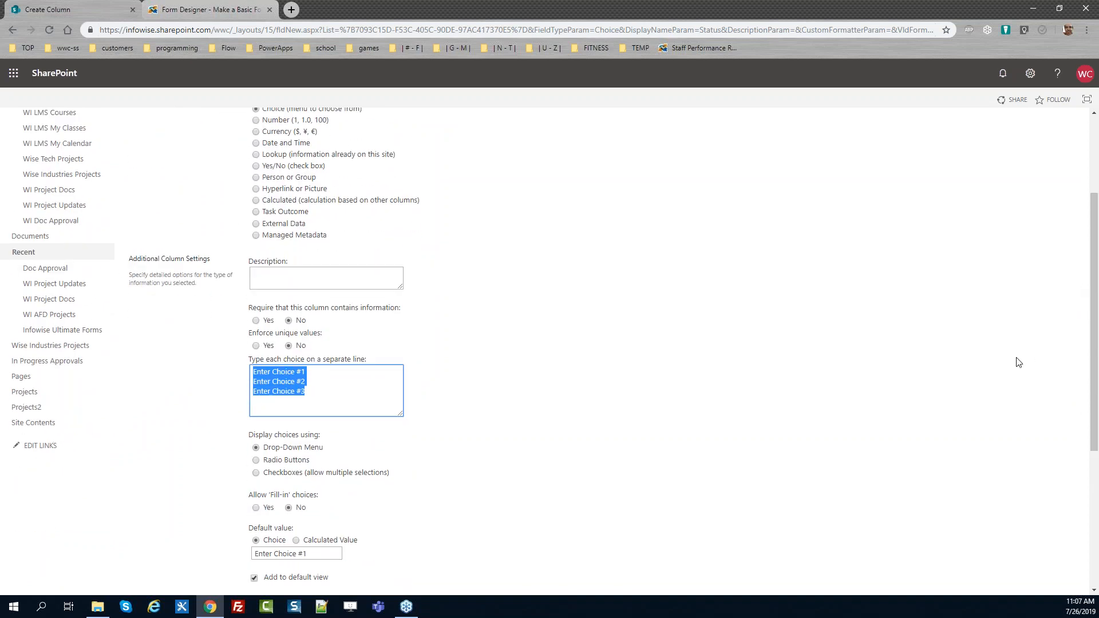
pyautogui.write('Not St')
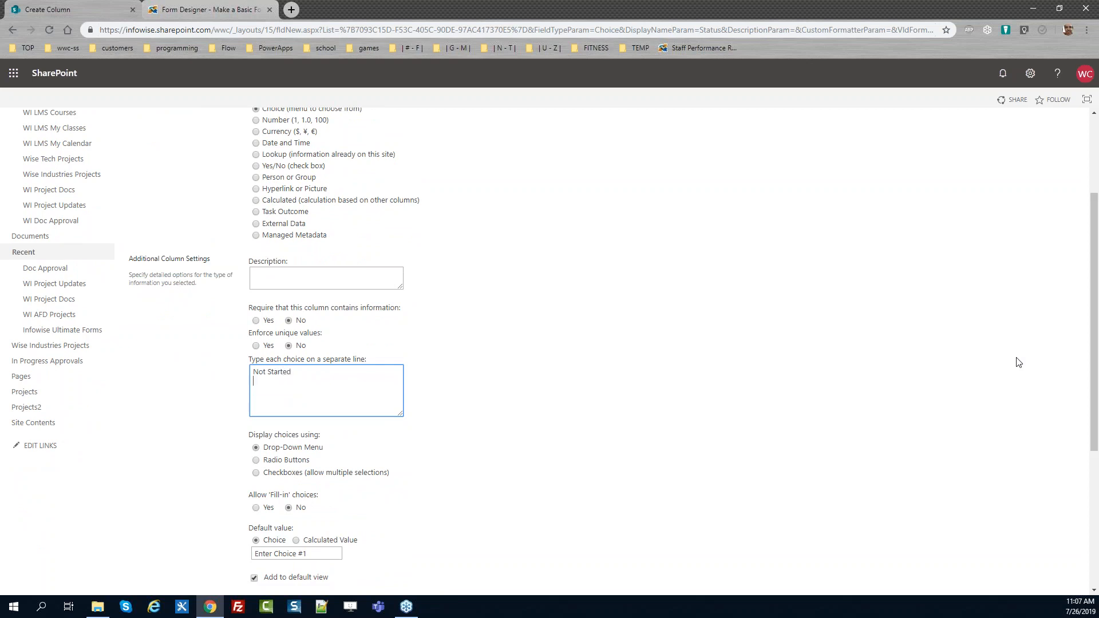
pyautogui.write('arted')
pyautogui.press('Return')
pyautogui.write('Kickoff In Progress')
pyautogui.press('Return')
pyautogui.write('Hold')
pyautogui.press('Return')
pyautogui.write('Canceled')
pyautogui.press('Return')
pyautogui.write('Complete')
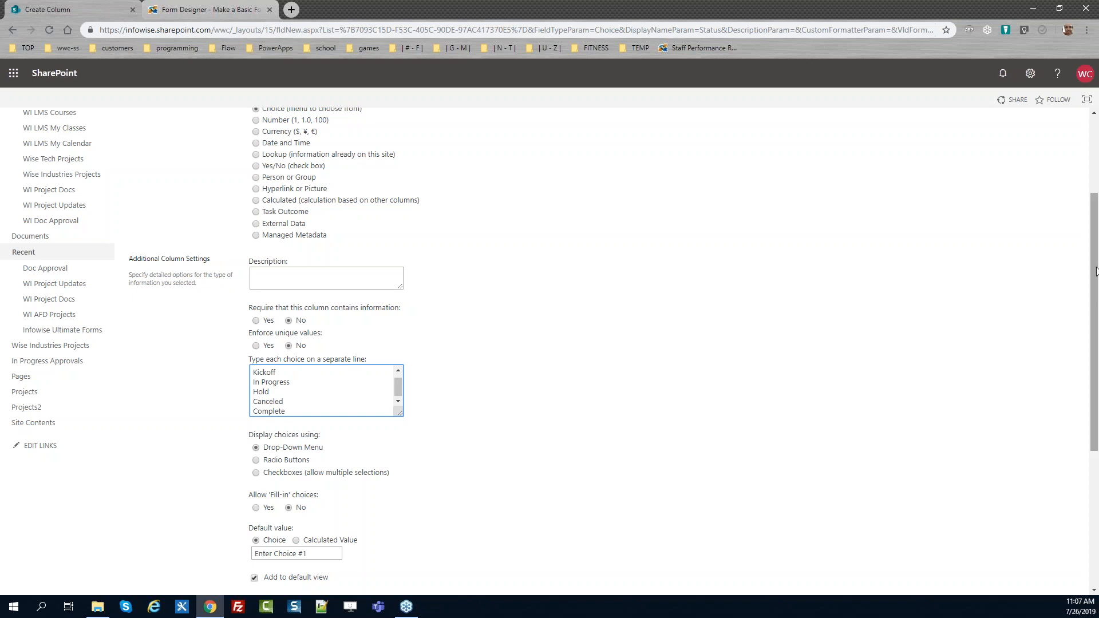
# Make the Status column required and save it
pyautogui.scroll(-1, 1097, 283)
pyautogui.click(255, 294)
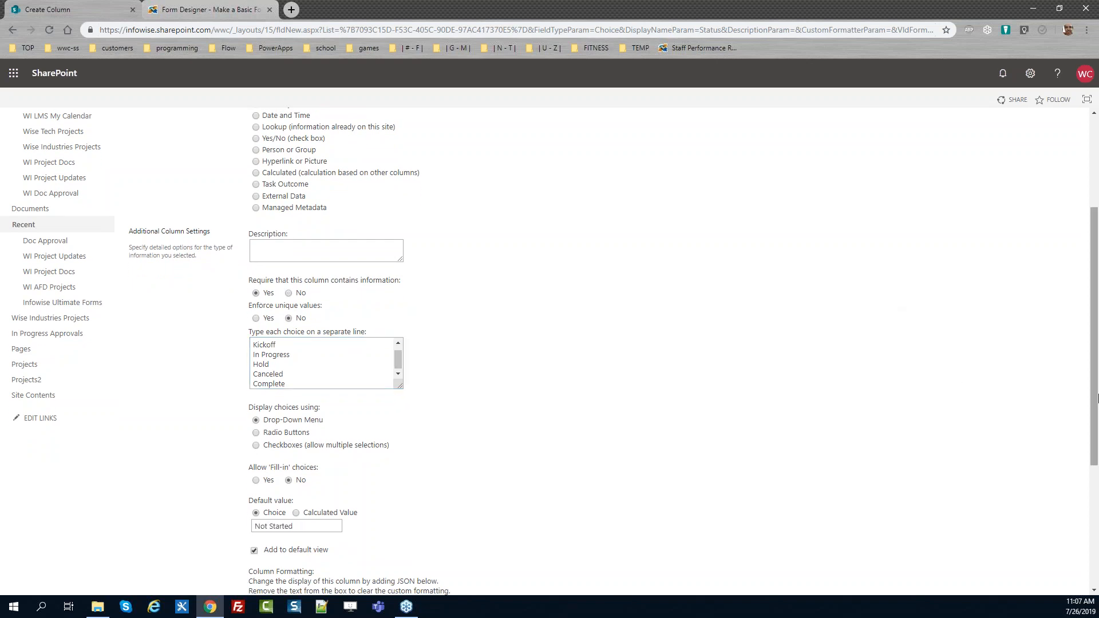
pyautogui.scroll(-5, 1097, 398)
pyautogui.click(1006, 537)
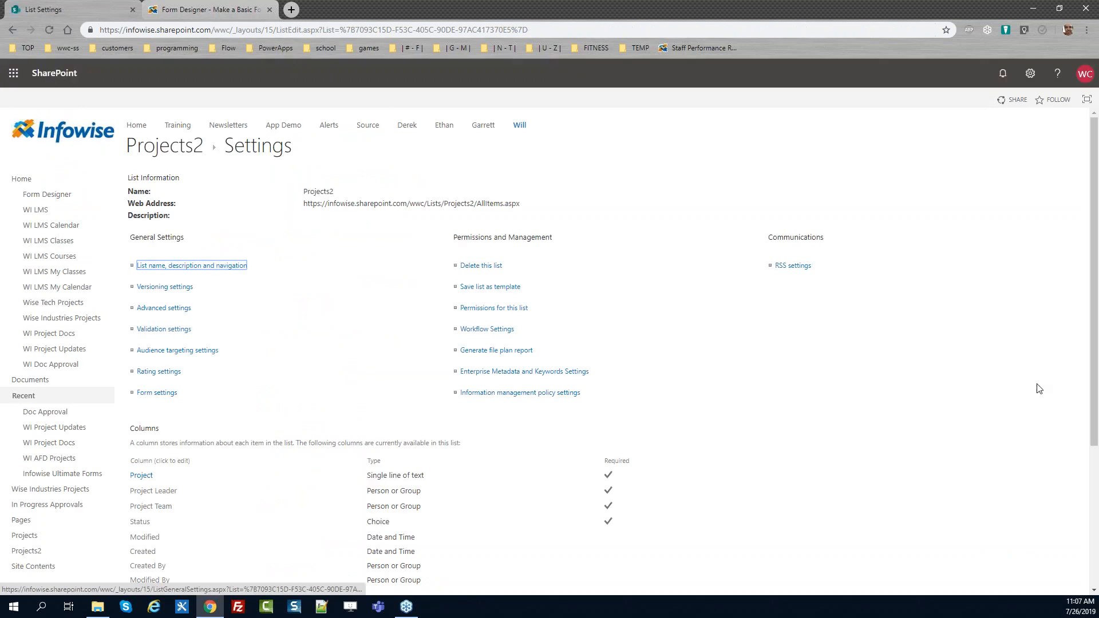
# Start a new Choice column named Category
pyautogui.scroll(-4, 1033, 394)
pyautogui.click(163, 399)
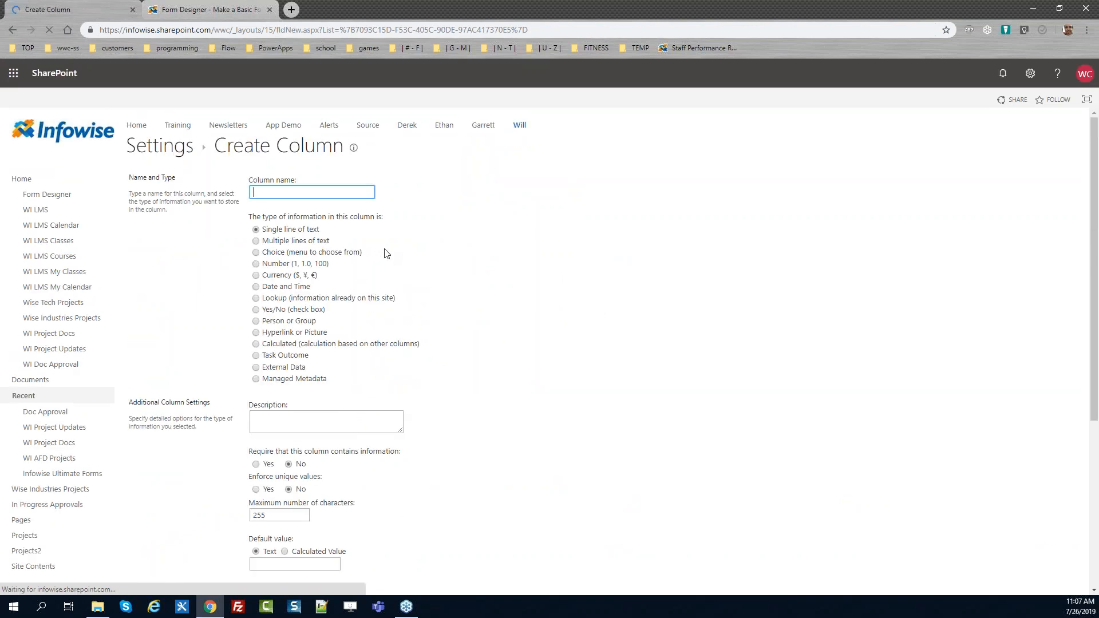
pyautogui.write('Category')
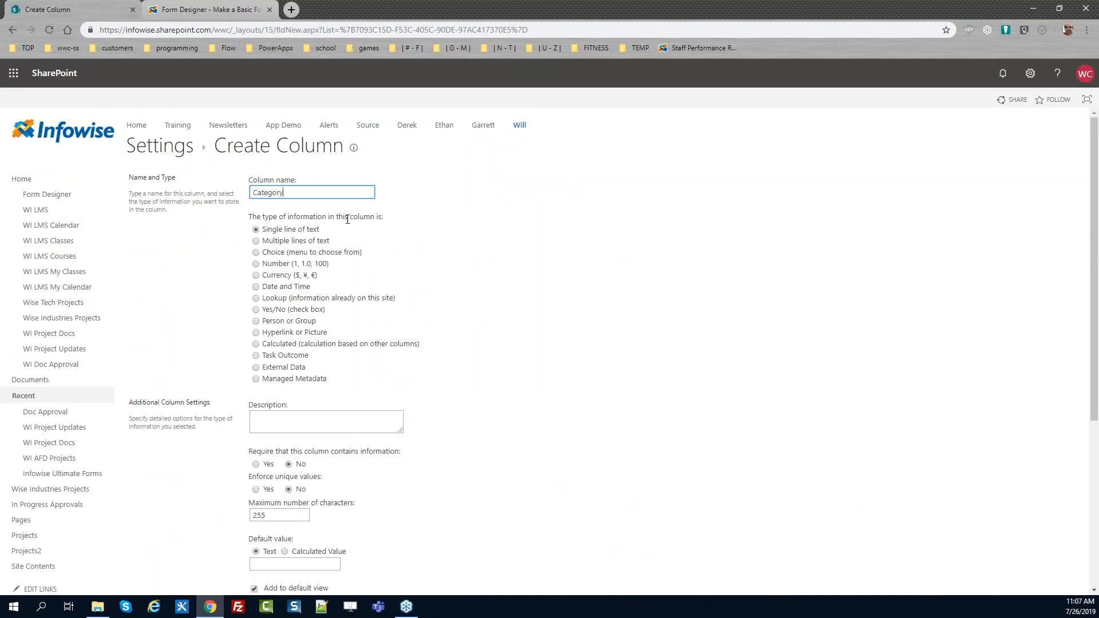
pyautogui.click(256, 252)
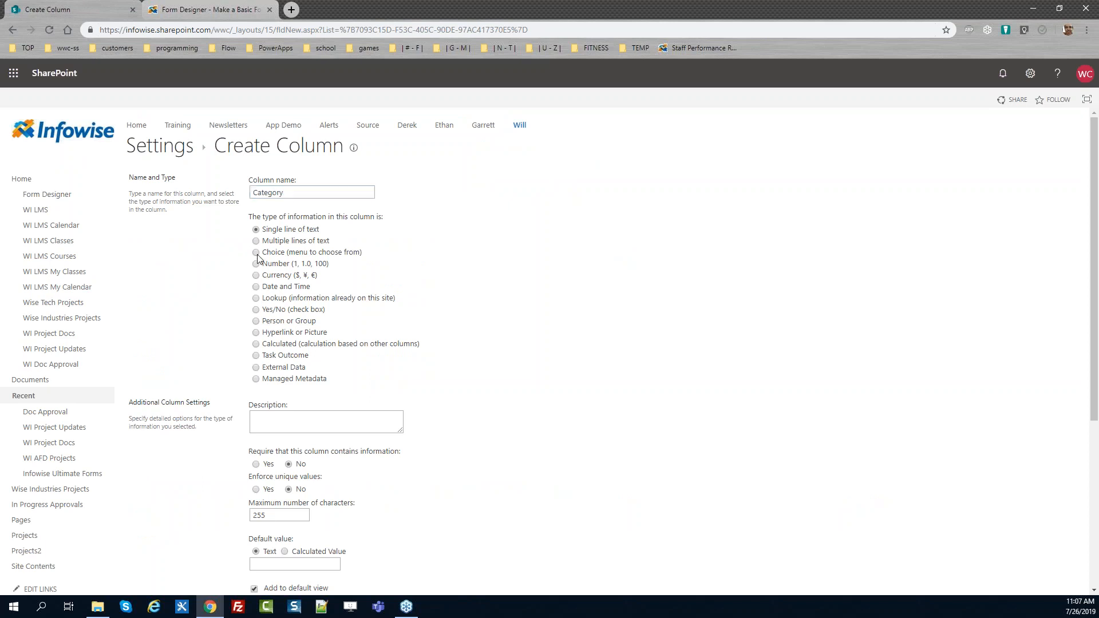
# Make Category required and enter the choices Customer, Sales, R & D and Training
pyautogui.scroll(-4, 639, 366)
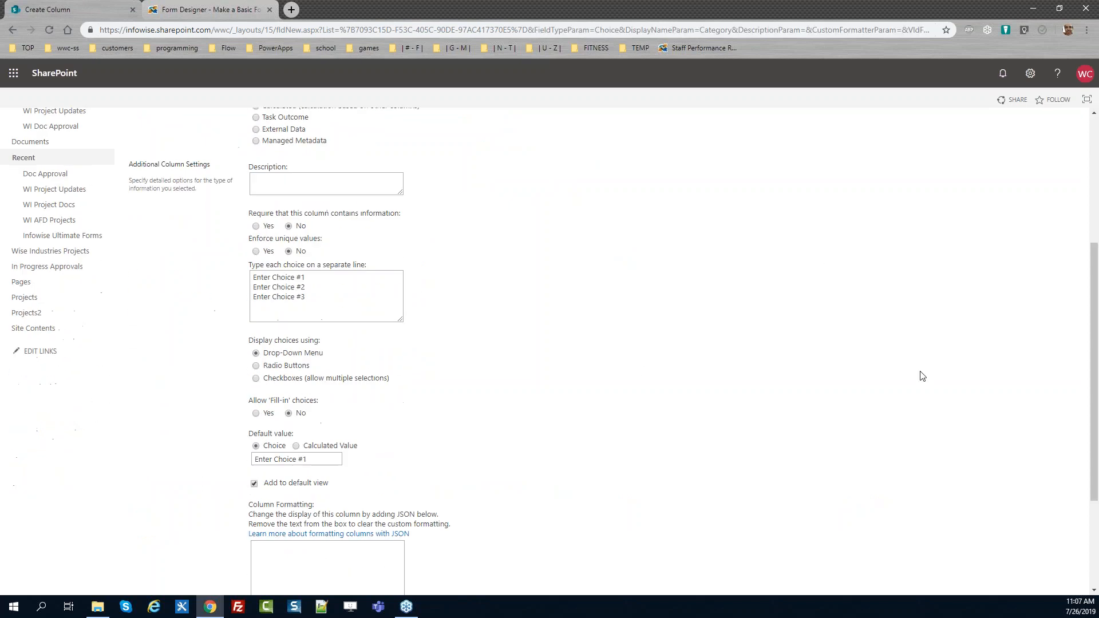
pyautogui.click(257, 227)
pyautogui.moveTo(326, 304); pyautogui.dragTo(168, 243)
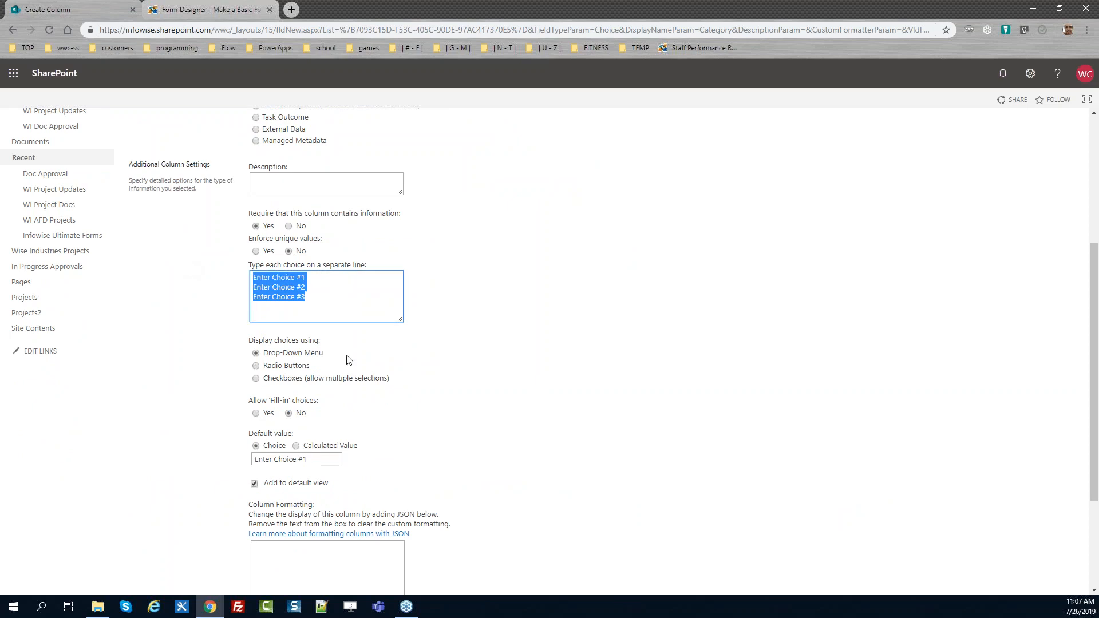
pyautogui.write('Customer ')
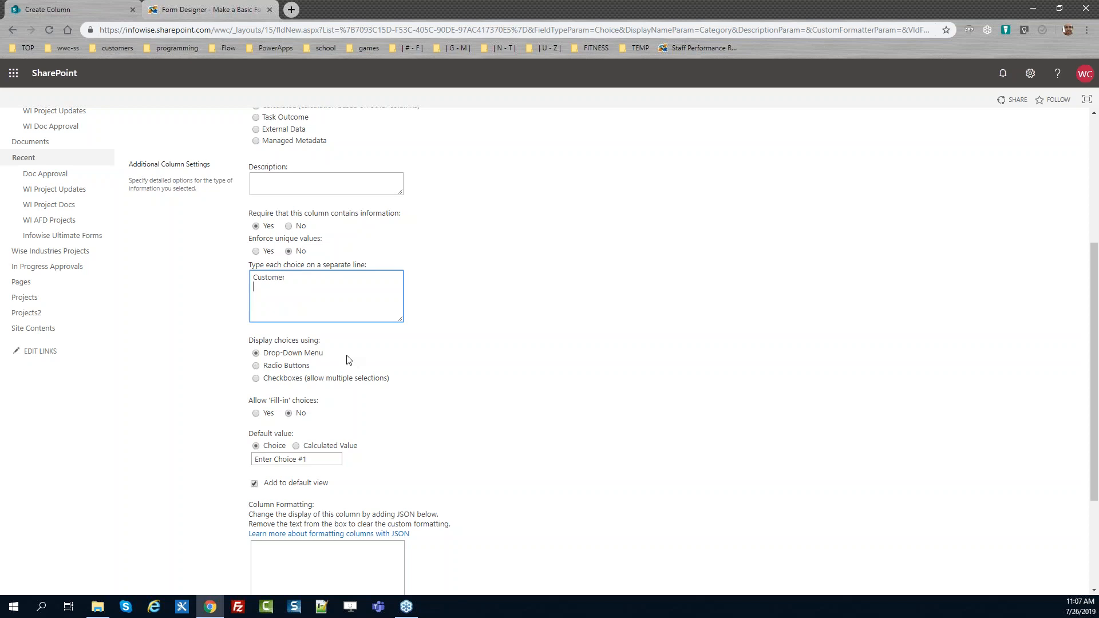
pyautogui.write('Sales R & D Tr')
pyautogui.write('aining')
# Clear Category's default value and save the column
pyautogui.moveTo(334, 457); pyautogui.dragTo(90, 479)
pyautogui.press('BackSpace')
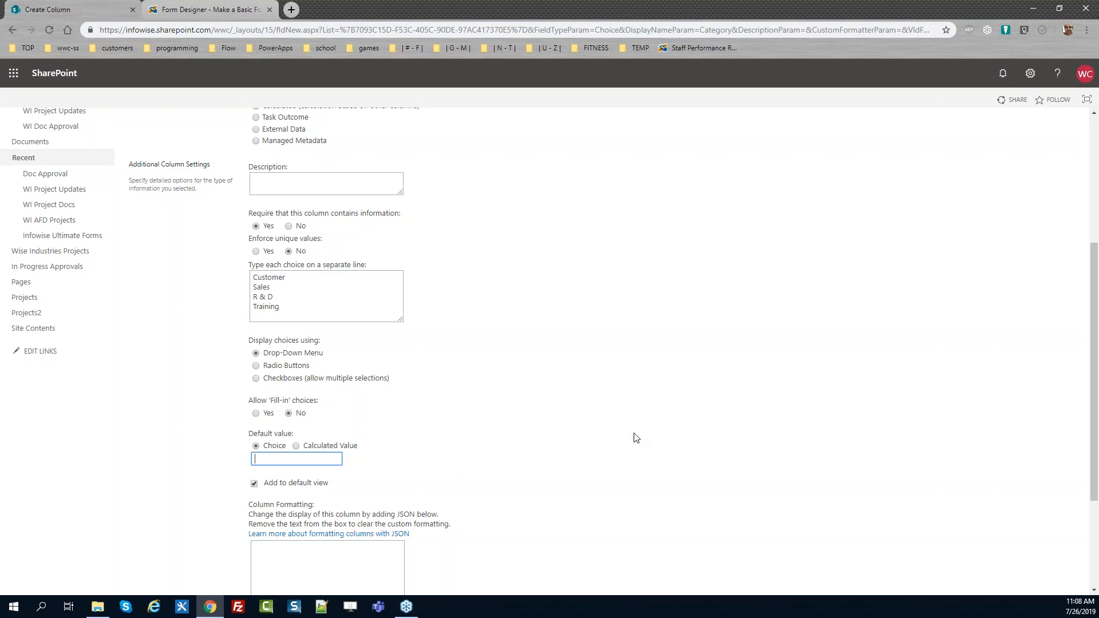
pyautogui.moveTo(1097, 377); pyautogui.dragTo(1096, 461)
pyautogui.click(1007, 531)
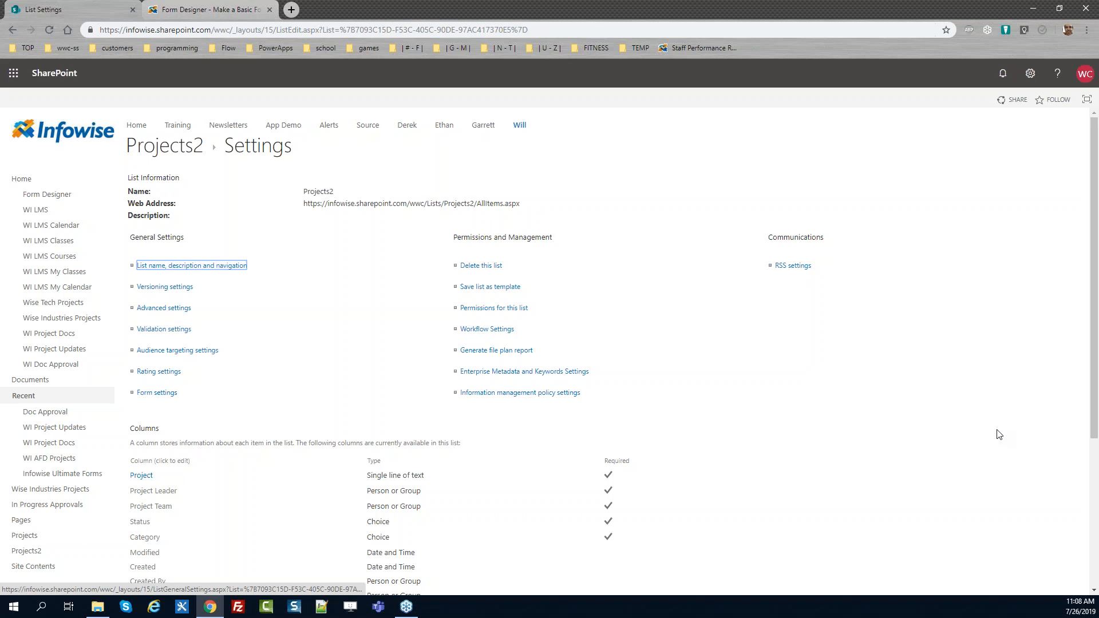
# Create a Date and Time column named Training Date
pyautogui.scroll(-4, 941, 485)
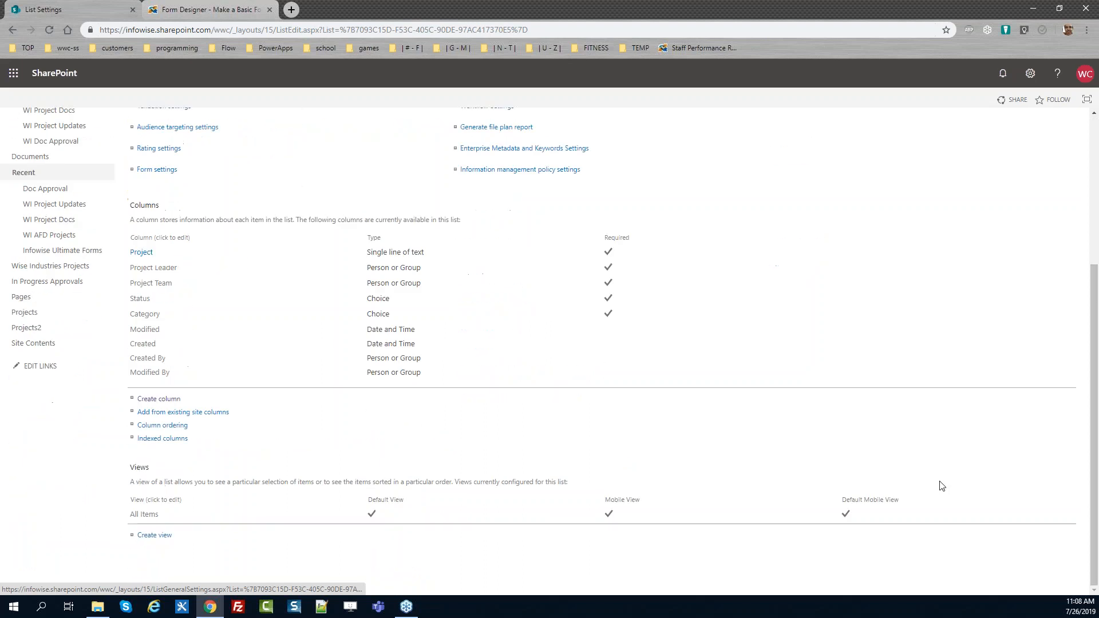
pyautogui.click(154, 400)
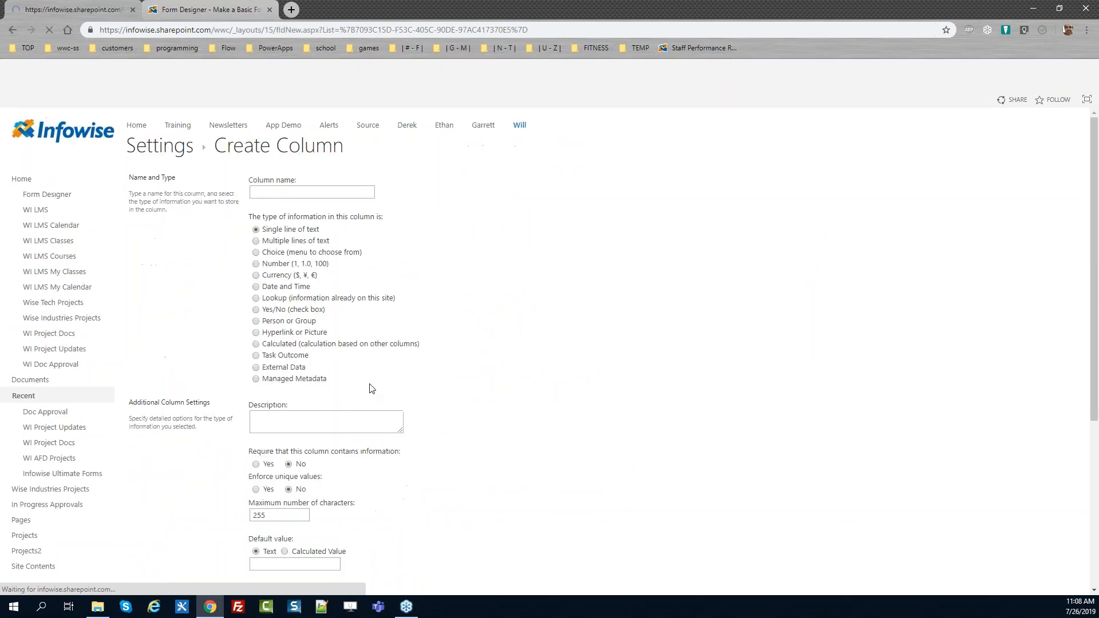
pyautogui.write('Training Date')
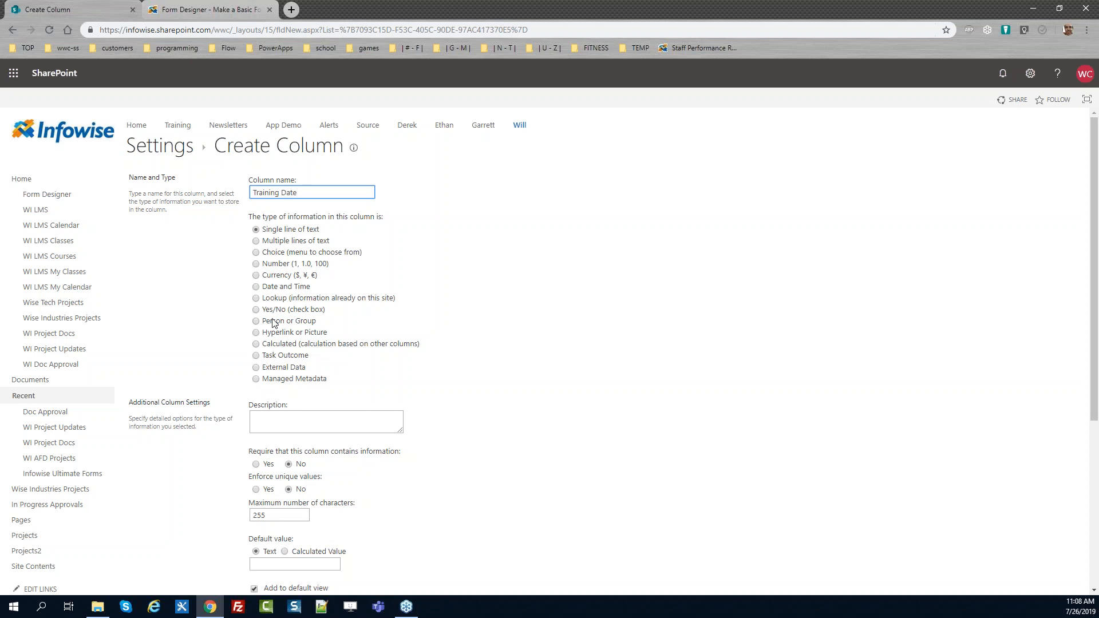
pyautogui.click(256, 286)
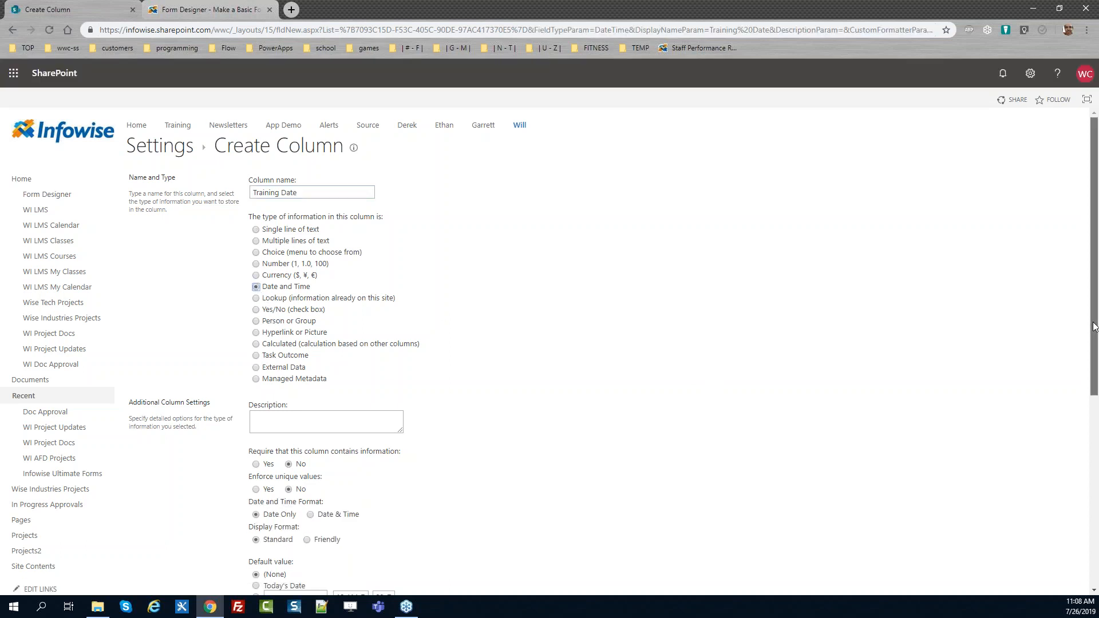
pyautogui.moveTo(1092, 327); pyautogui.dragTo(1093, 441)
pyautogui.click(298, 455)
pyautogui.scroll(-3, 1093, 418)
pyautogui.click(1005, 531)
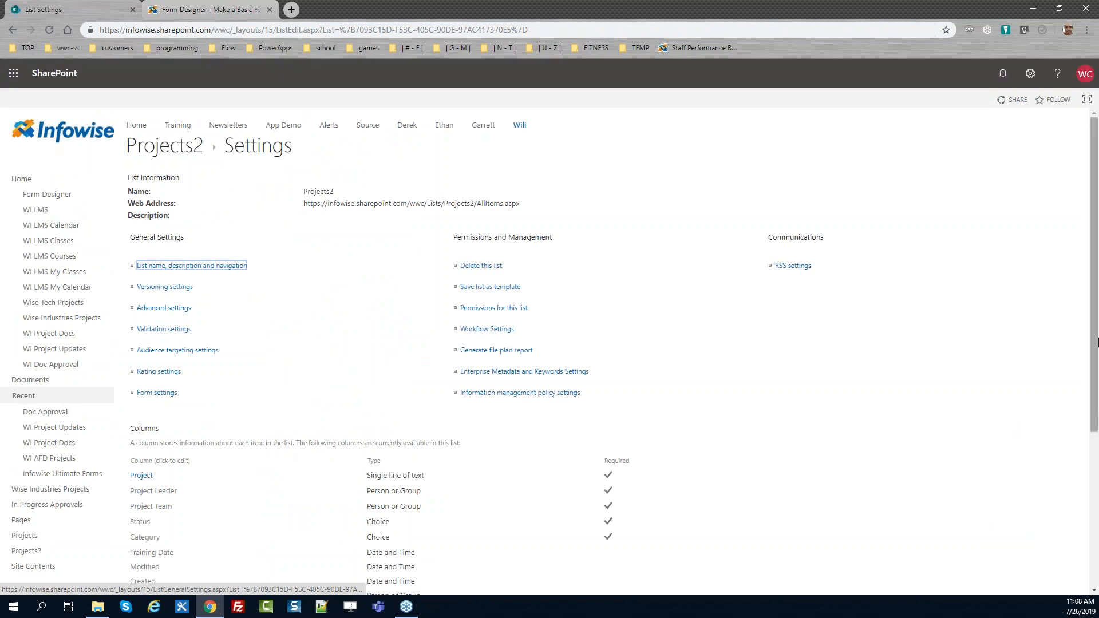
# Start a Multiple lines of text column named Description
pyautogui.moveTo(1095, 306); pyautogui.dragTo(1094, 459)
pyautogui.click(164, 401)
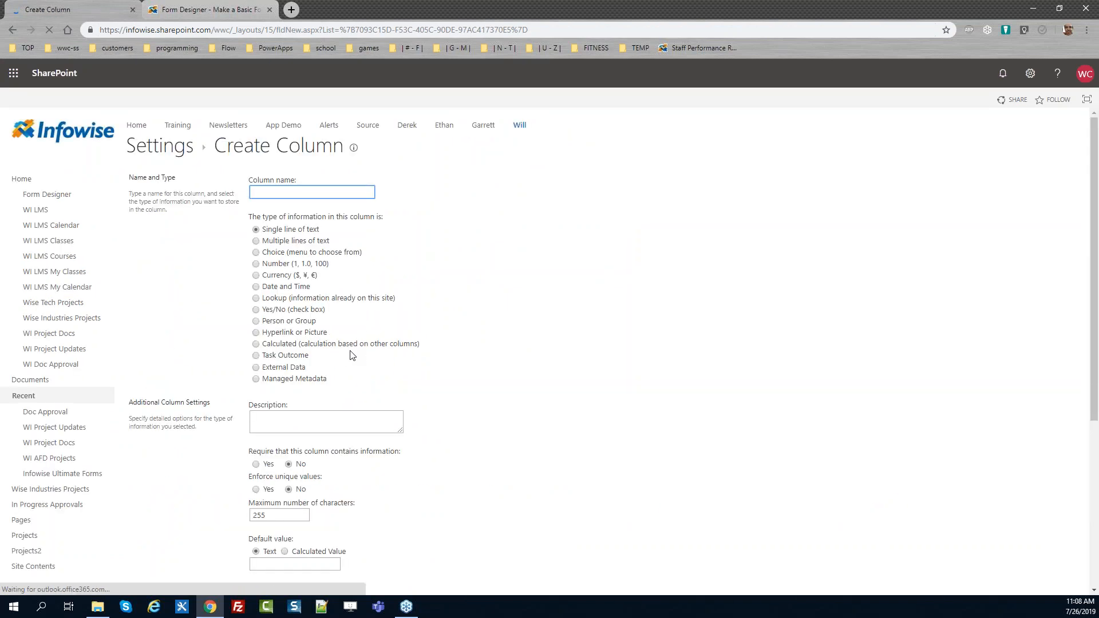
pyautogui.write('Description')
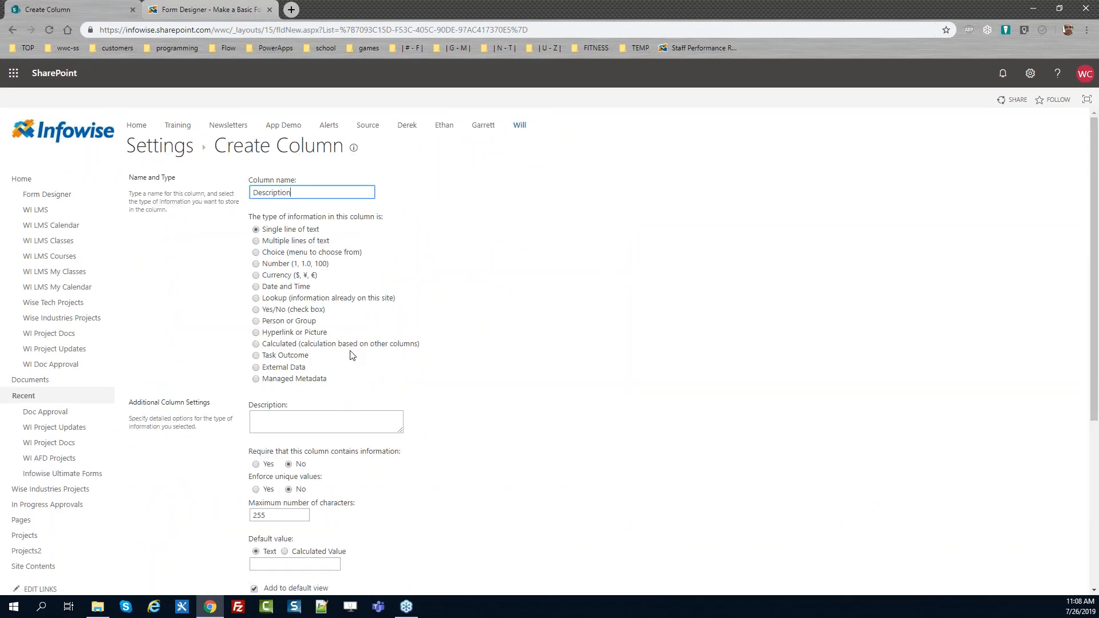
pyautogui.click(286, 242)
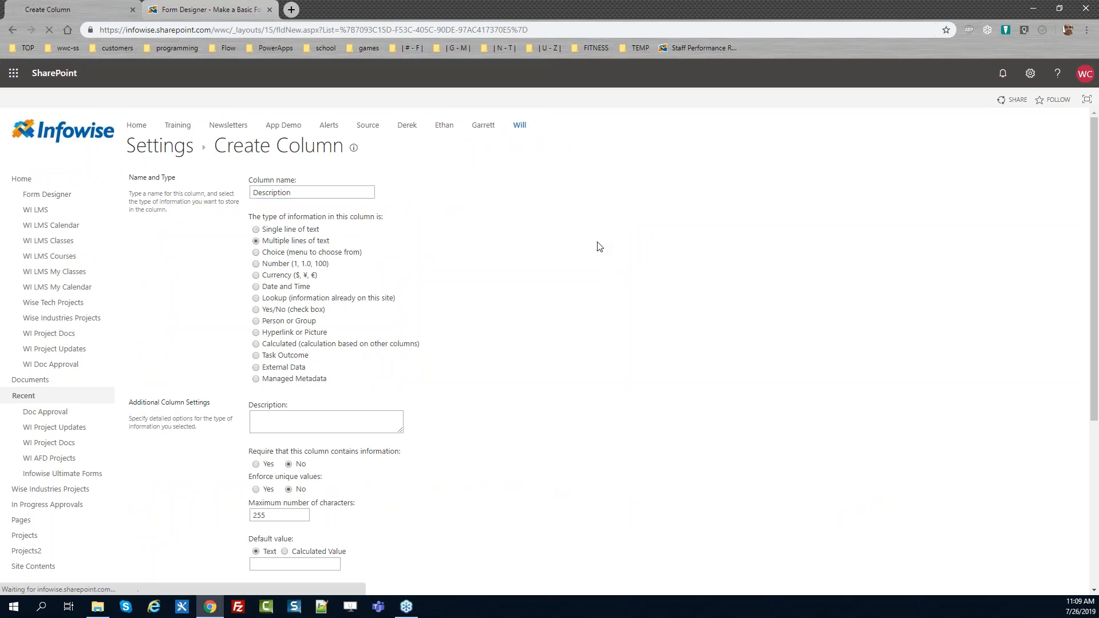
# Exclude the Description column from the default view and save it
pyautogui.moveTo(1096, 242); pyautogui.dragTo(1095, 325)
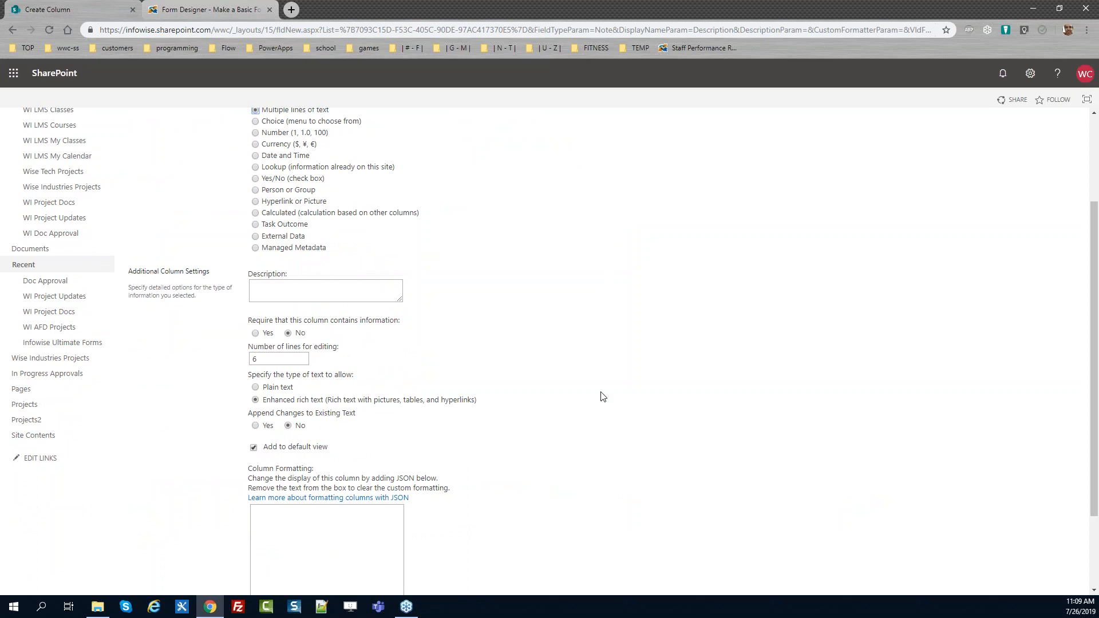
pyautogui.moveTo(328, 400); pyautogui.dragTo(272, 399)
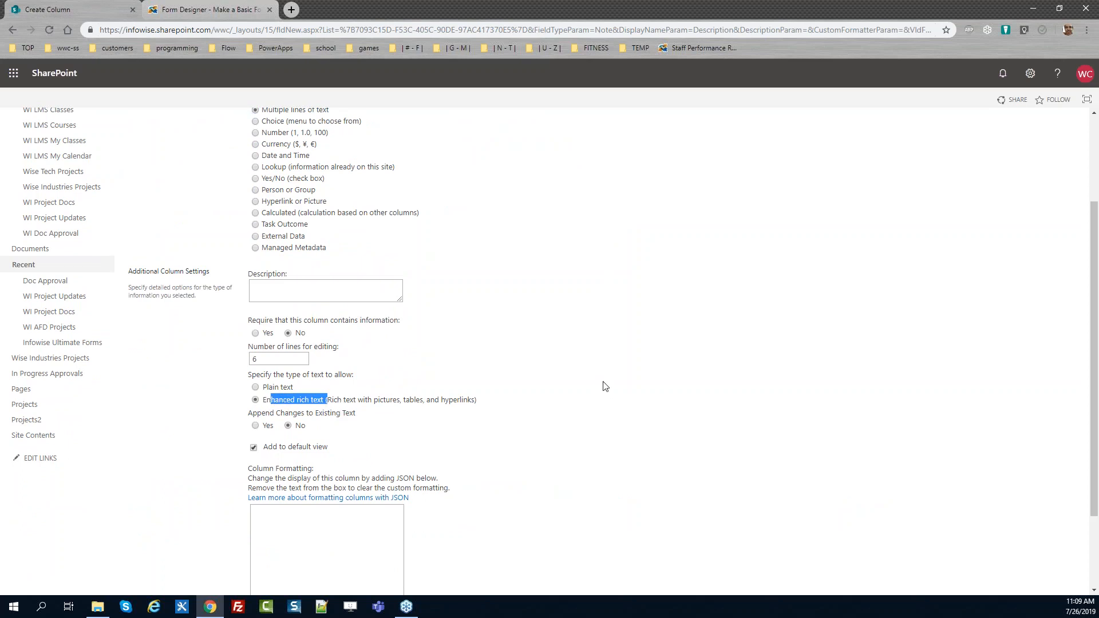
pyautogui.click(739, 367)
pyautogui.click(253, 448)
pyautogui.moveTo(1094, 441); pyautogui.dragTo(1093, 357)
pyautogui.scroll(-4, 1093, 358)
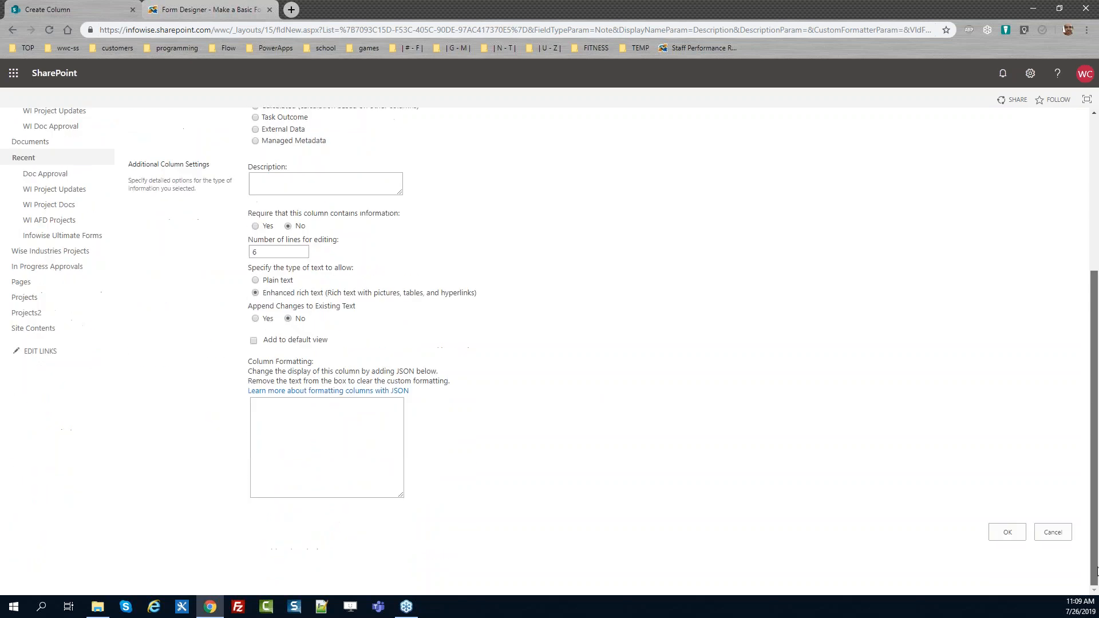
pyautogui.click(1007, 532)
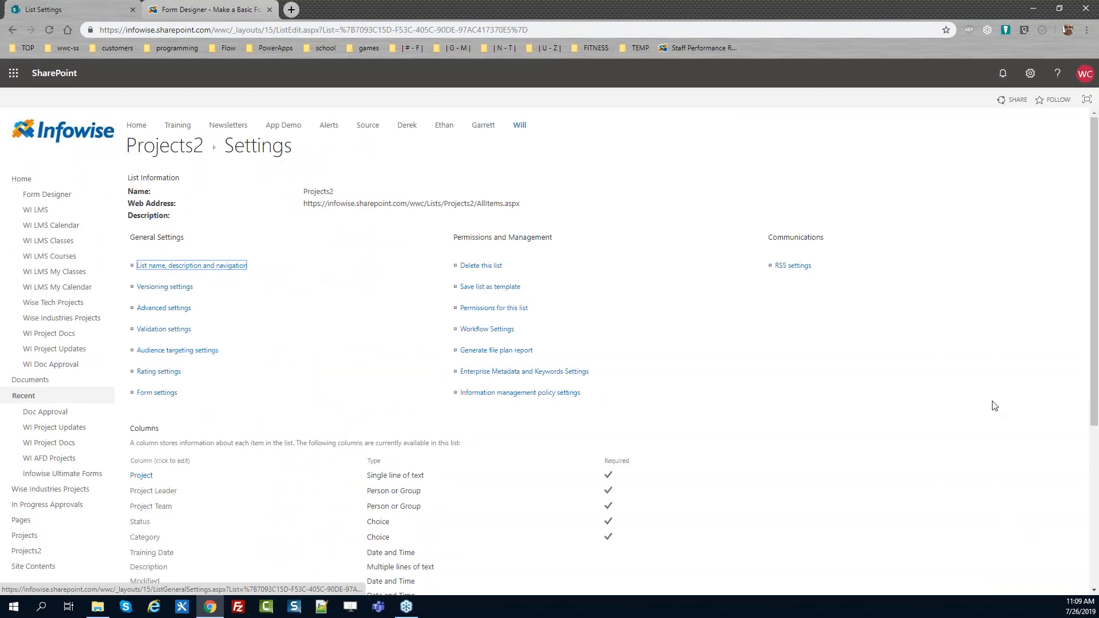
# Start a Number column named Percent Complete
pyautogui.moveTo(1094, 275); pyautogui.dragTo(1094, 435)
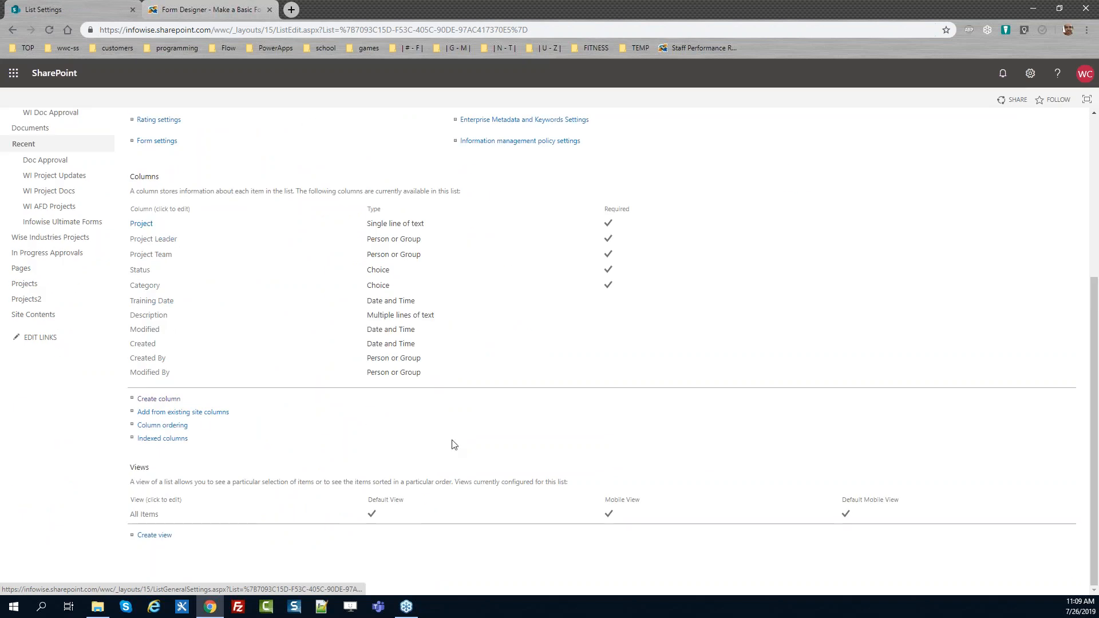
pyautogui.click(172, 399)
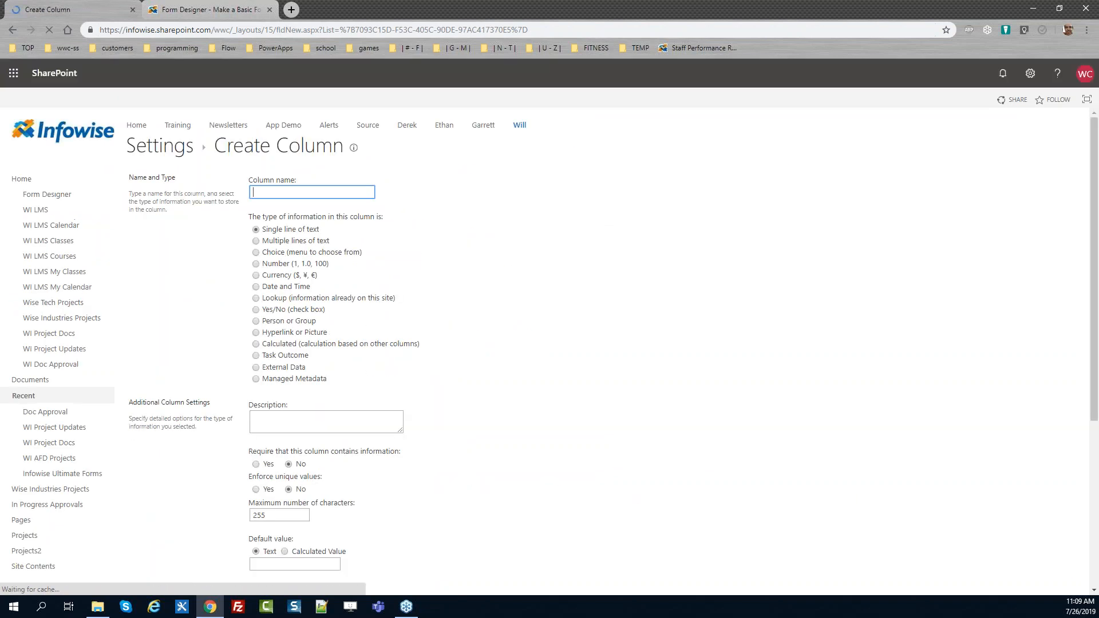
pyautogui.write('Percent Complete')
pyautogui.click(255, 263)
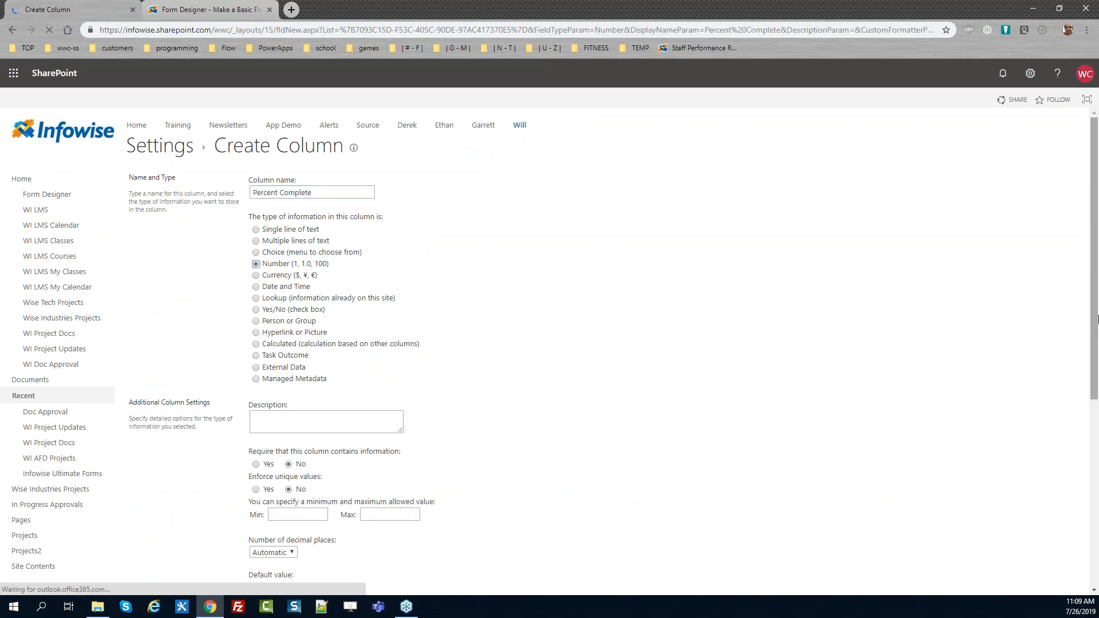
# Set Percent Complete to 0 decimal places with a default value of 0
pyautogui.scroll(-3, 517, 283)
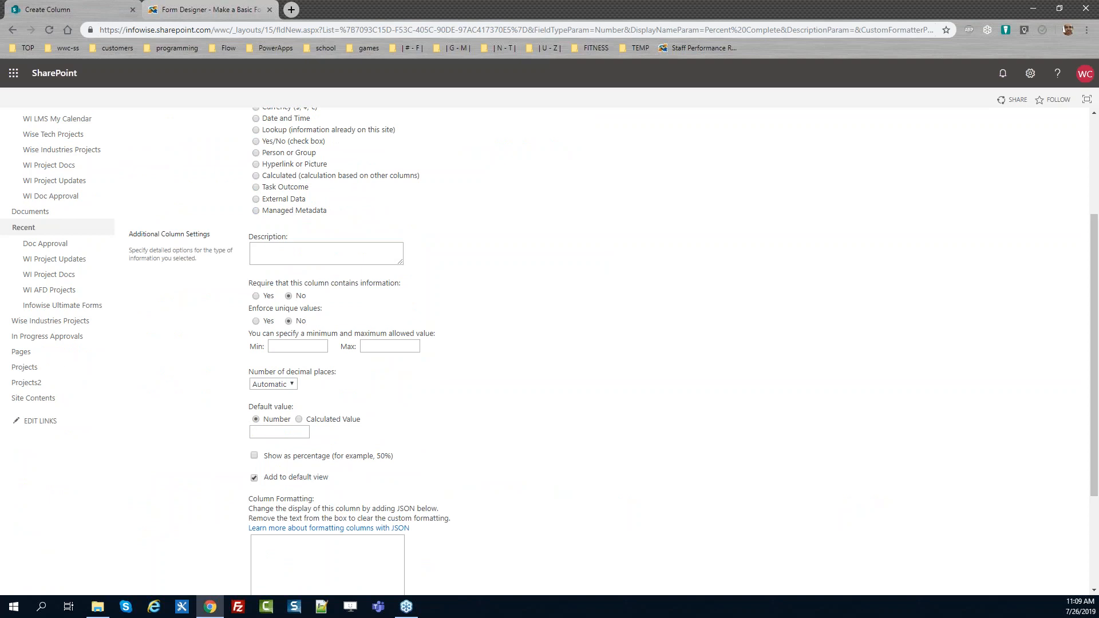
pyautogui.click(293, 384)
pyautogui.click(269, 406)
pyautogui.click(298, 433)
pyautogui.moveTo(1097, 370); pyautogui.dragTo(1098, 389)
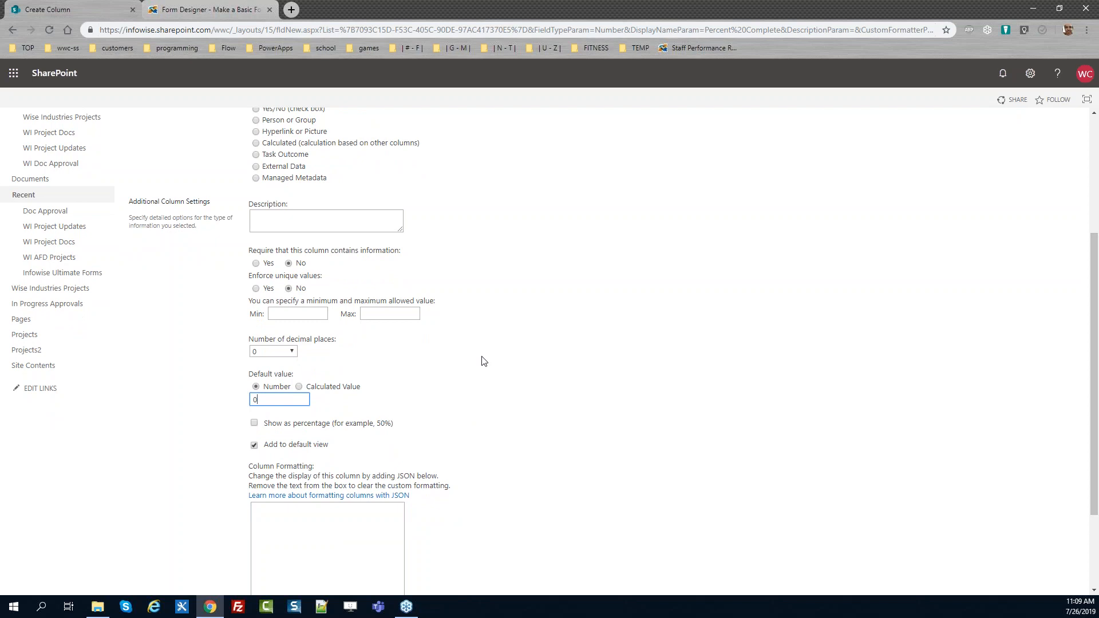
# Limit Percent Complete to a minimum of 0 and maximum of 100, then save the column
pyautogui.click(295, 315)
pyautogui.write('0')
pyautogui.press('Tab')
pyautogui.write('100')
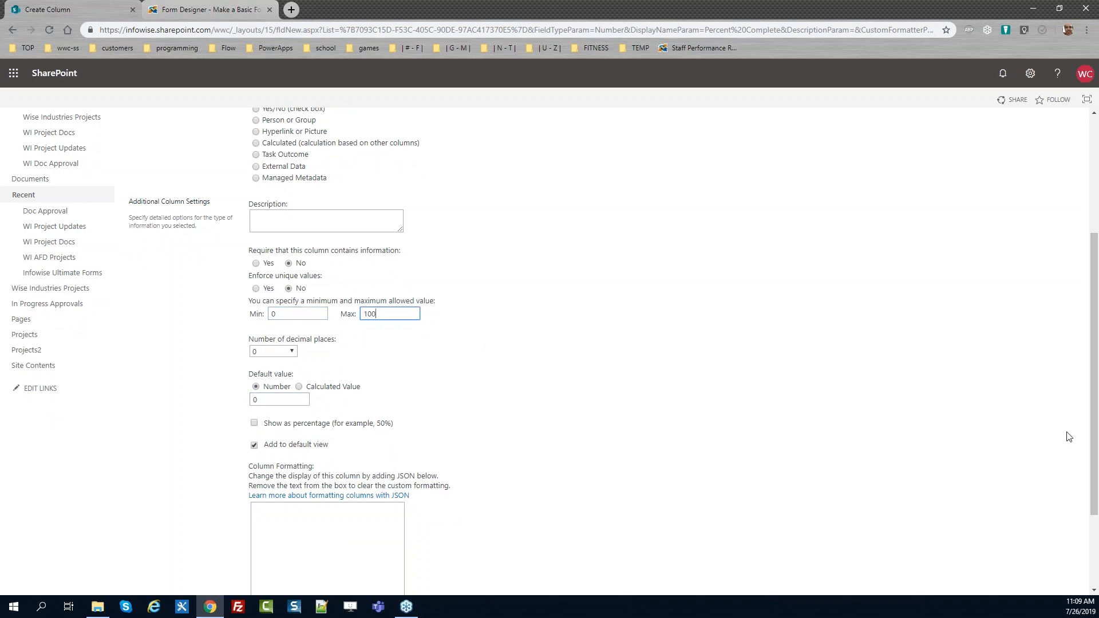
pyautogui.moveTo(1093, 418); pyautogui.dragTo(1089, 512)
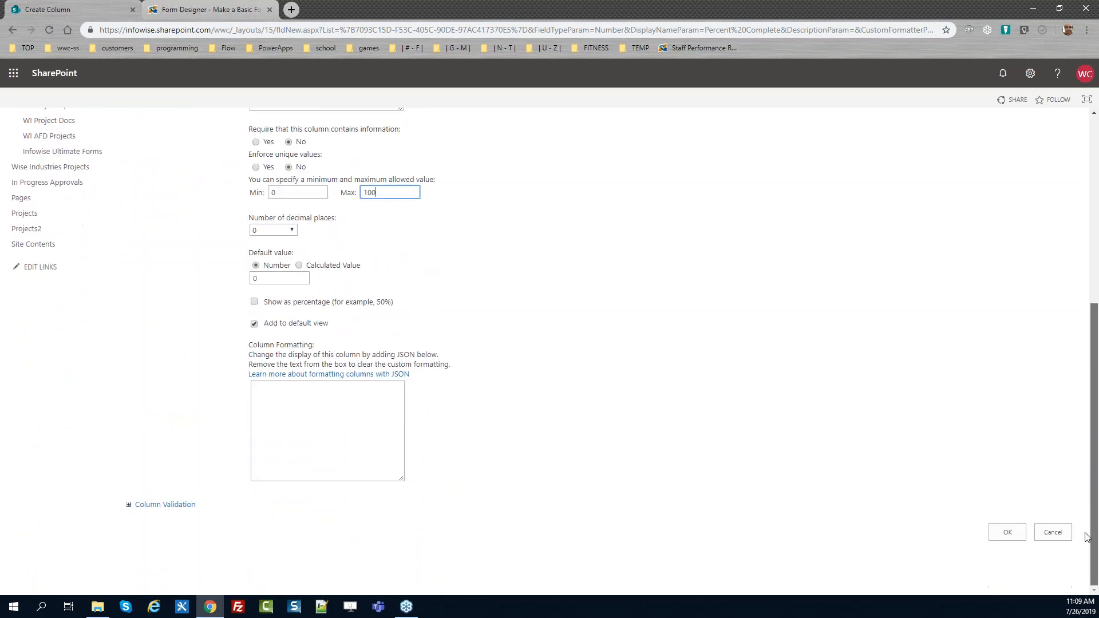
pyautogui.click(1005, 533)
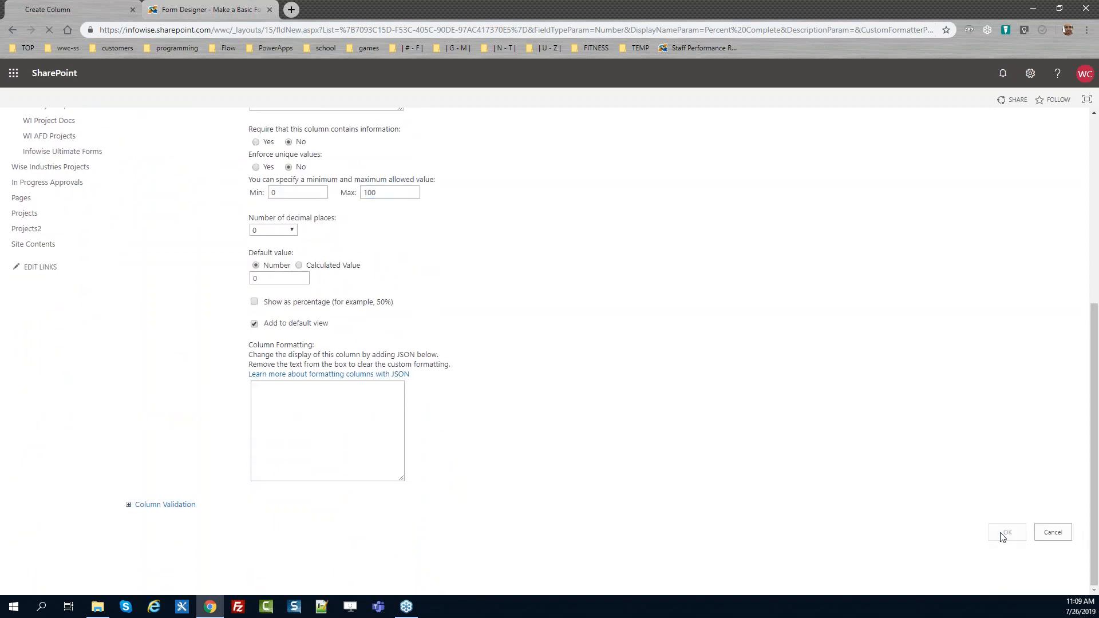
pyautogui.moveTo(1093, 295); pyautogui.dragTo(1093, 472)
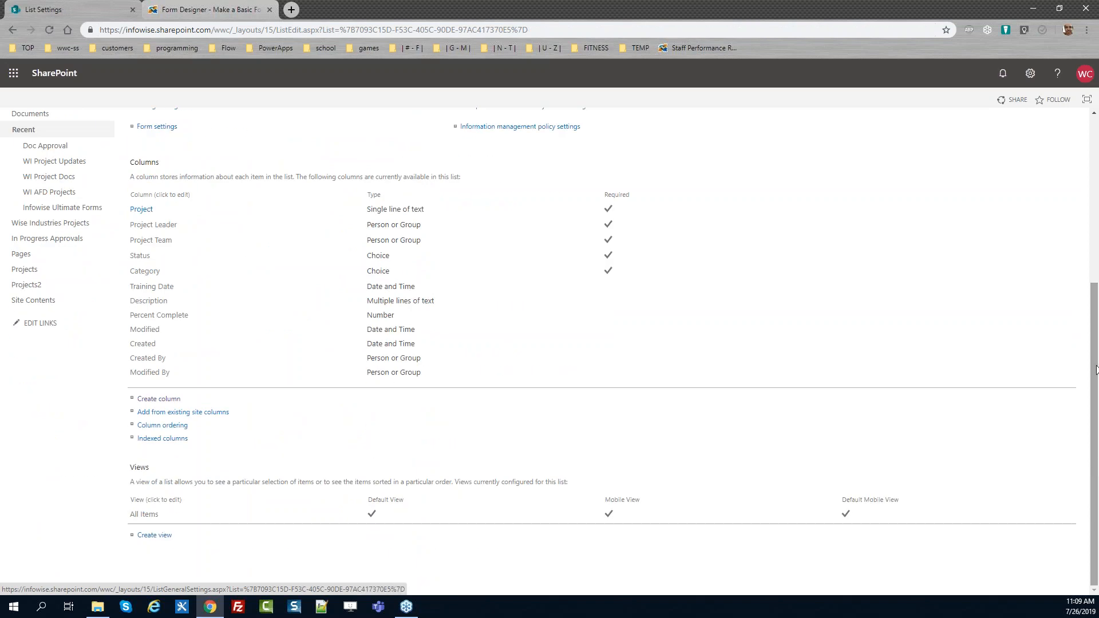
# Start a new Multiple lines of text column named Manager Notes
pyautogui.click(155, 401)
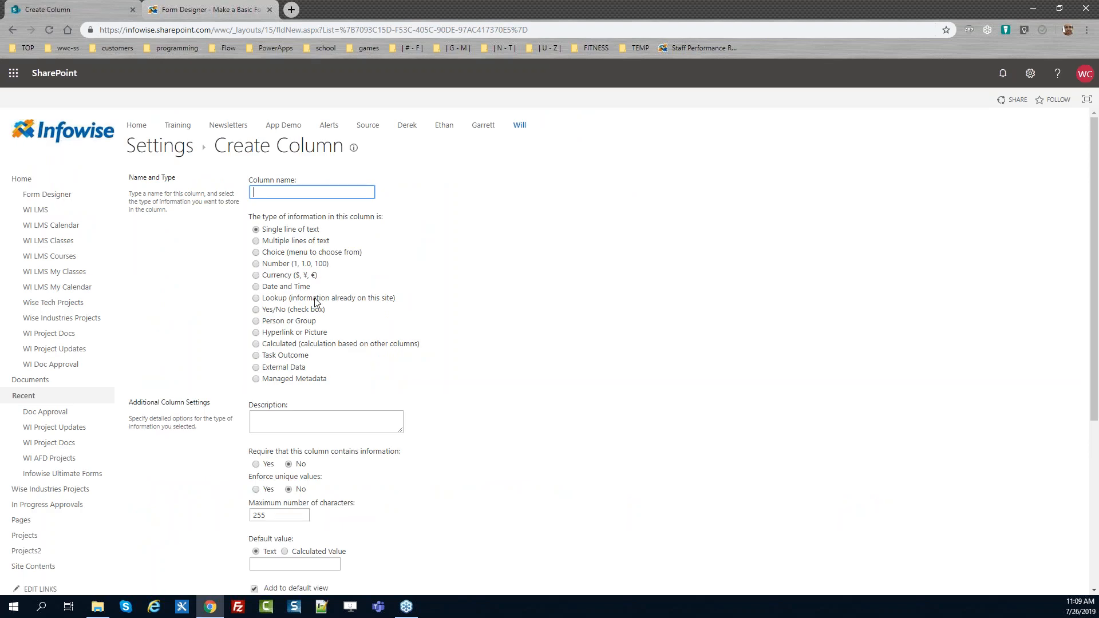
pyautogui.write('Manager Notes')
pyautogui.click(259, 243)
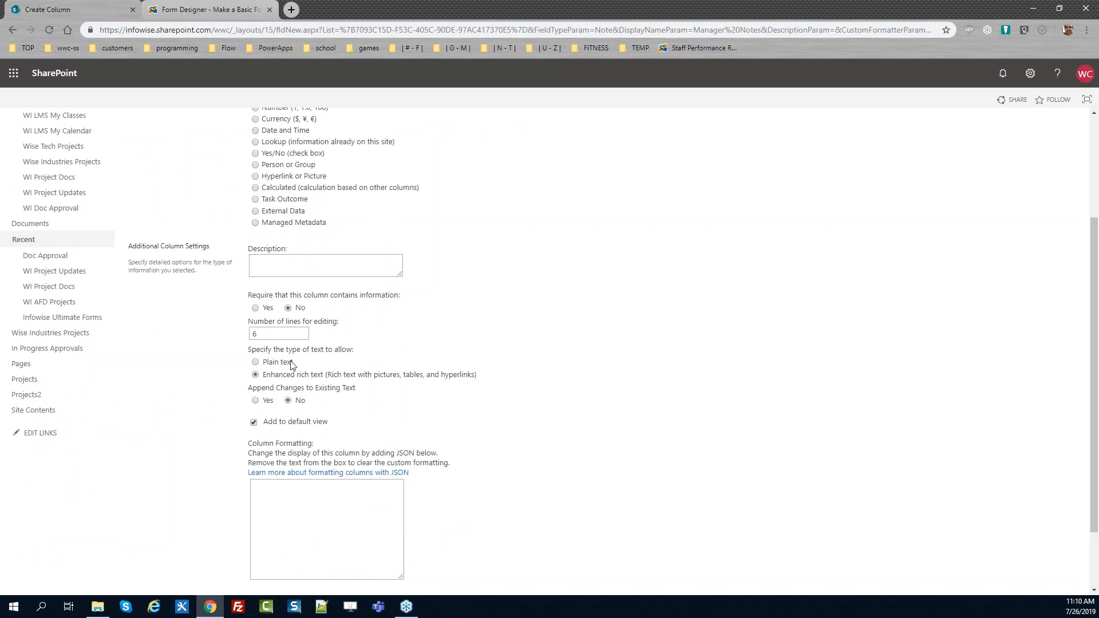
# Set Manager Notes to 12 lines for editing, exclude it from the default view, and save the column
pyautogui.doubleClick(277, 335)
pyautogui.write('12')
pyautogui.click(254, 423)
pyautogui.scroll(1, 1097, 449)
pyautogui.scroll(-3, 1097, 449)
pyautogui.click(1008, 532)
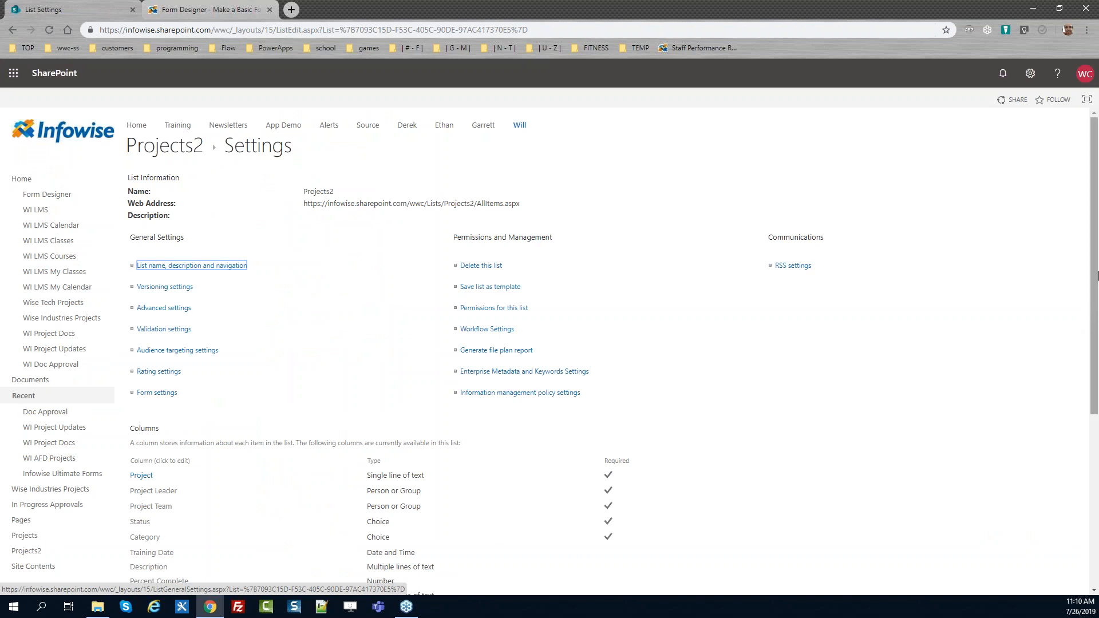
# Open Infowise Ultimate Forms for the Projects2 list and go to the Color choice column configuration
pyautogui.click(166, 155)
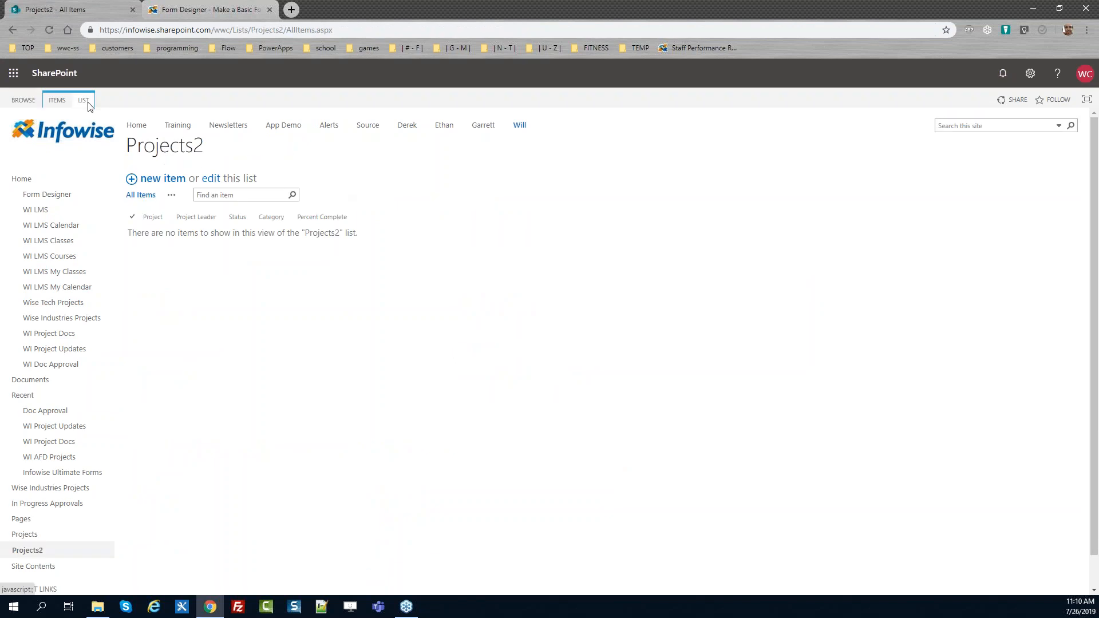
pyautogui.click(88, 105)
pyautogui.click(659, 135)
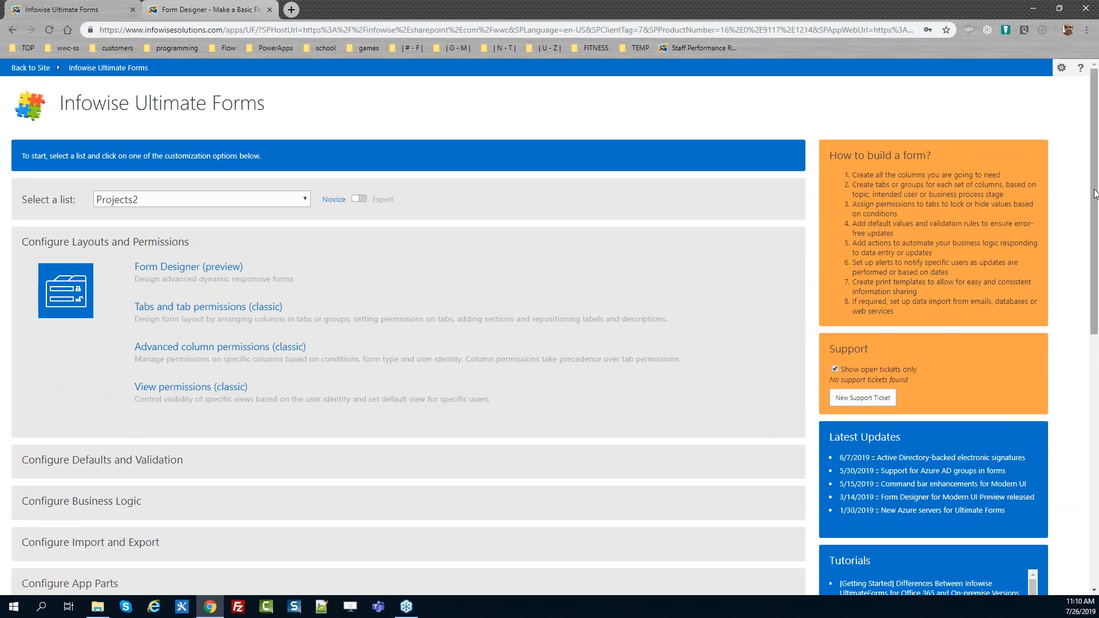
pyautogui.moveTo(1094, 242); pyautogui.dragTo(1094, 493)
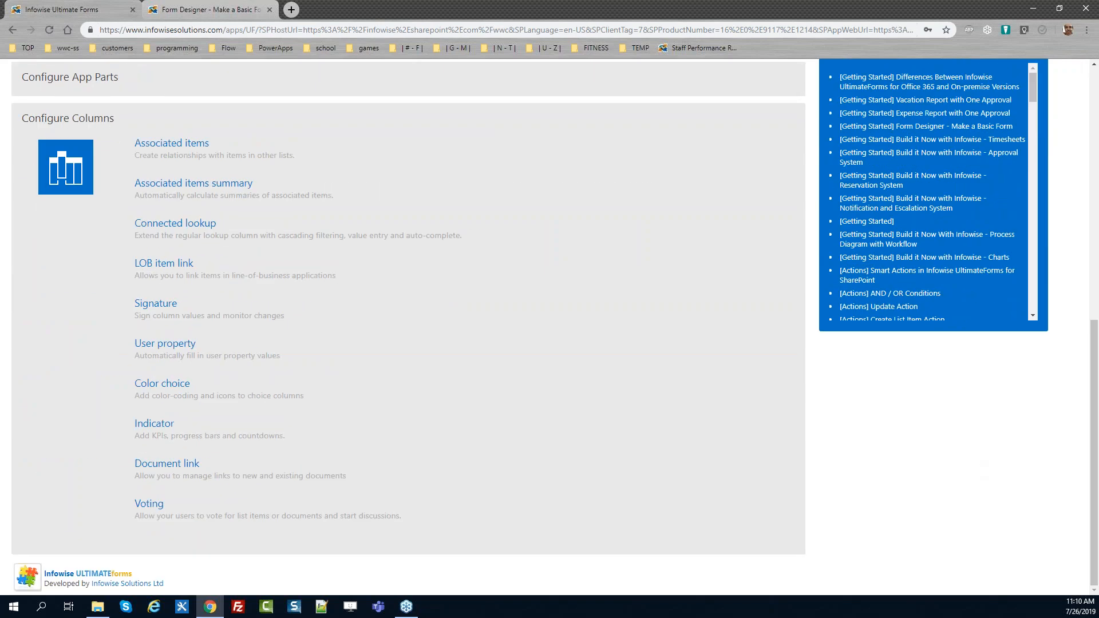
pyautogui.click(170, 389)
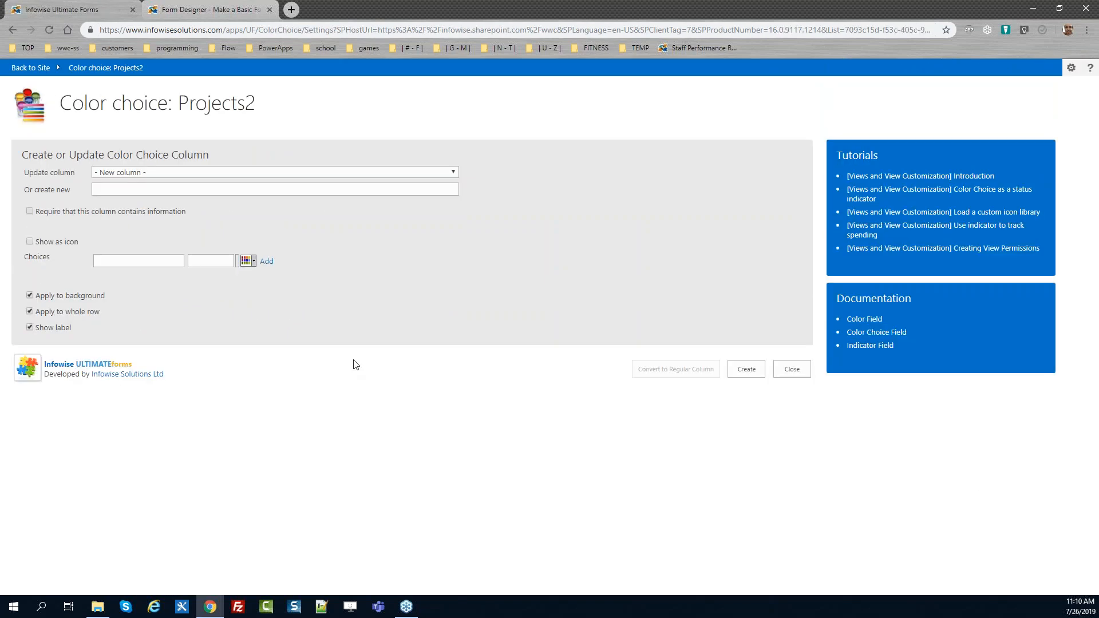
# Pick the Category column for color choice, enable Show as icon, and give Customer the letter C icon
pyautogui.click(198, 174)
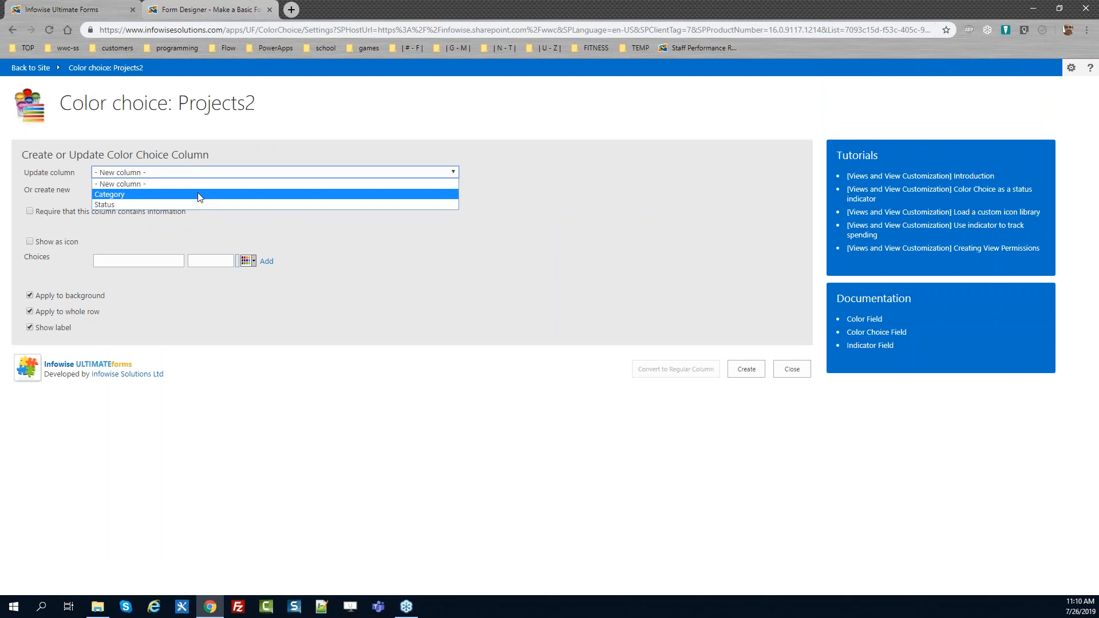
pyautogui.click(198, 194)
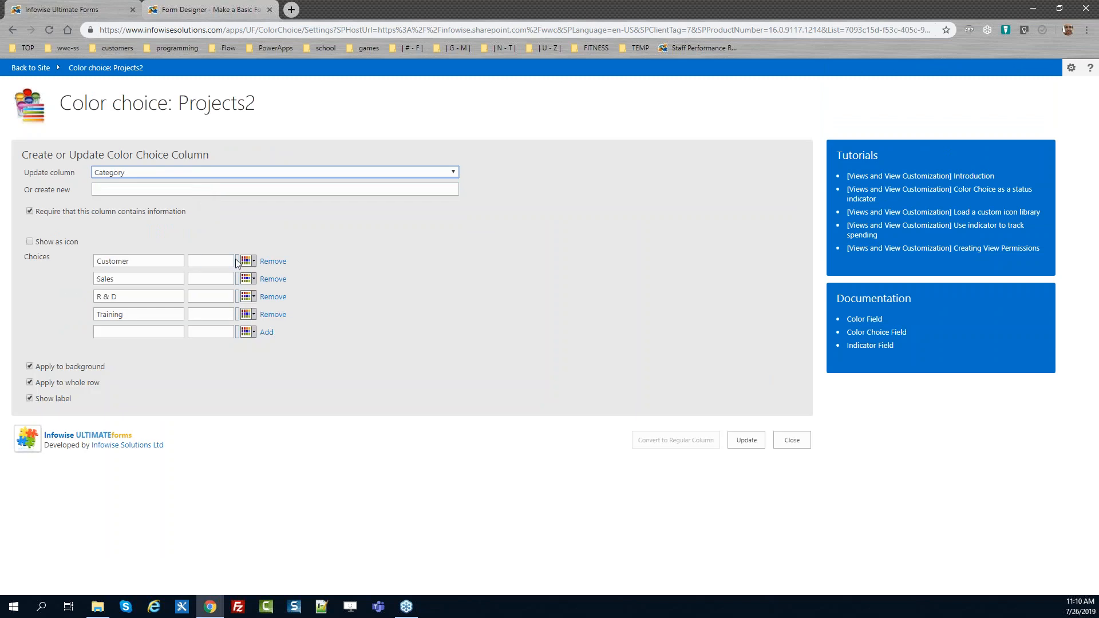
pyautogui.click(30, 241)
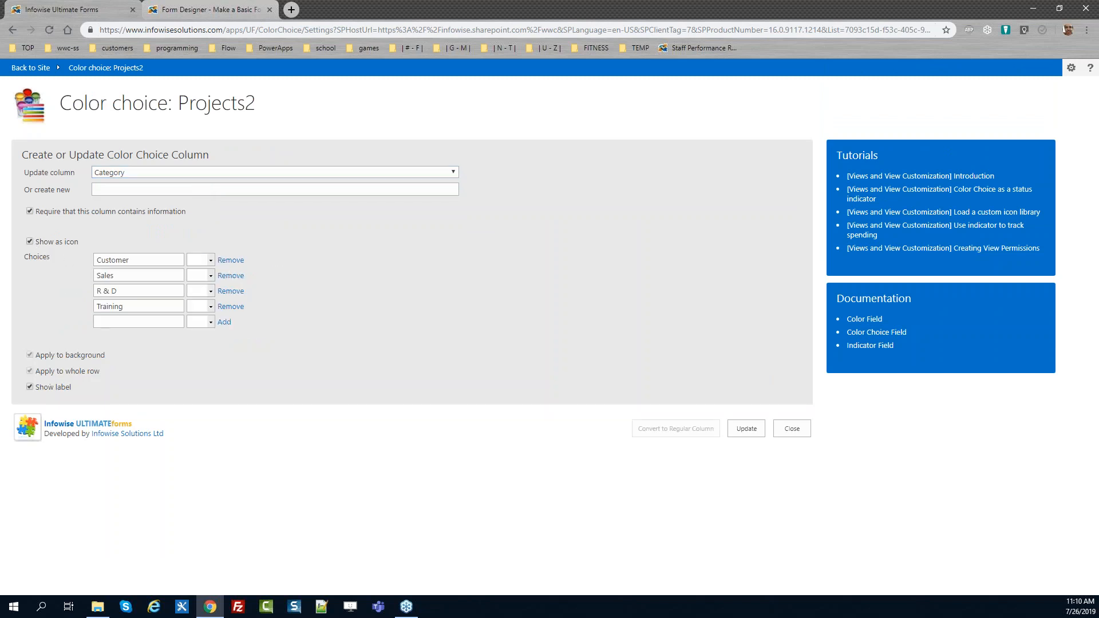
pyautogui.click(210, 262)
pyautogui.click(257, 275)
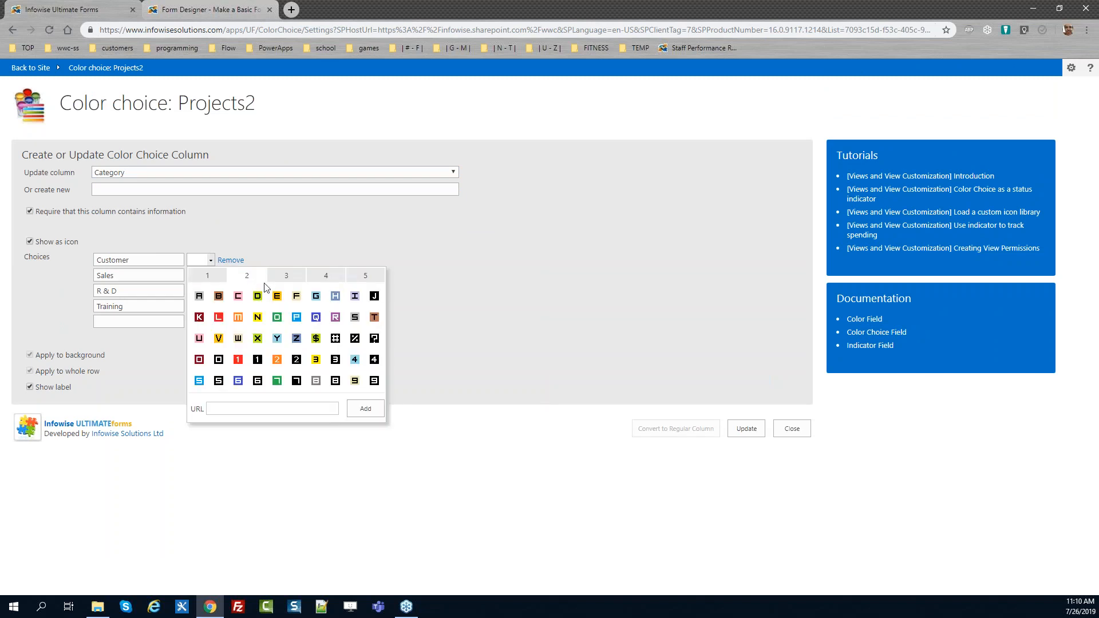
pyautogui.click(238, 296)
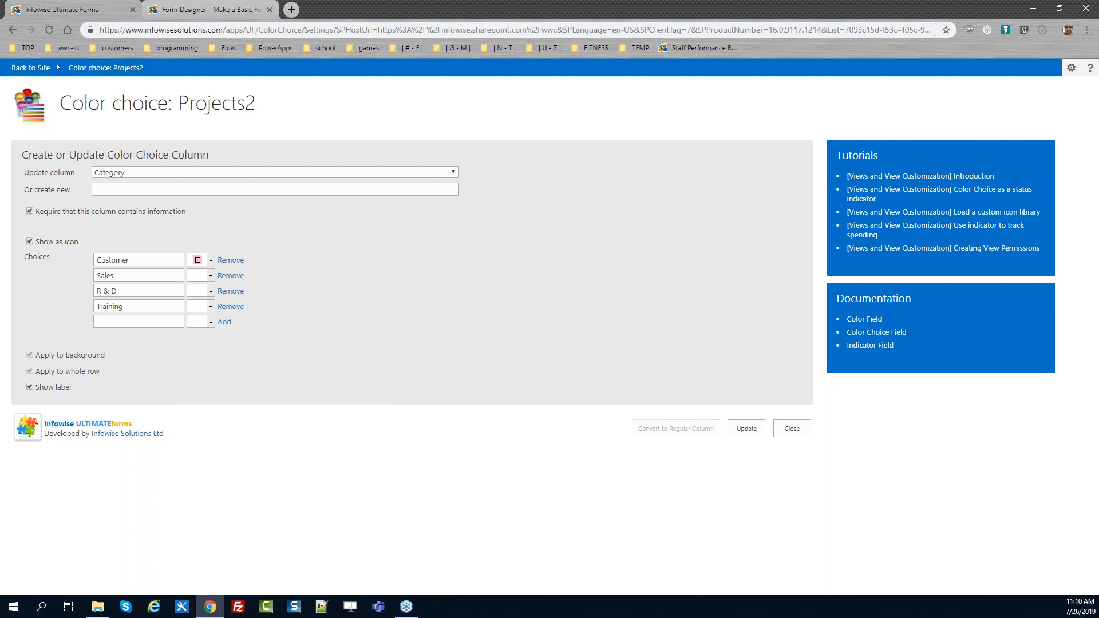
# Give Sales, R & D and Training the letter S, R and T icons, then update the Category column
pyautogui.click(210, 277)
pyautogui.click(248, 291)
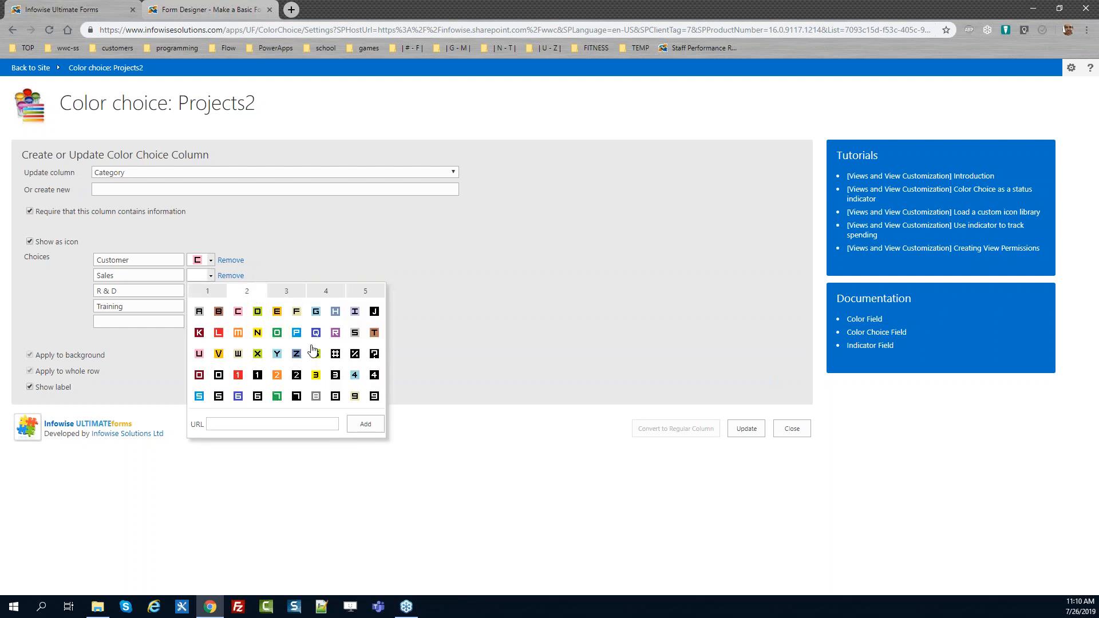
pyautogui.click(355, 333)
pyautogui.click(210, 291)
pyautogui.click(259, 309)
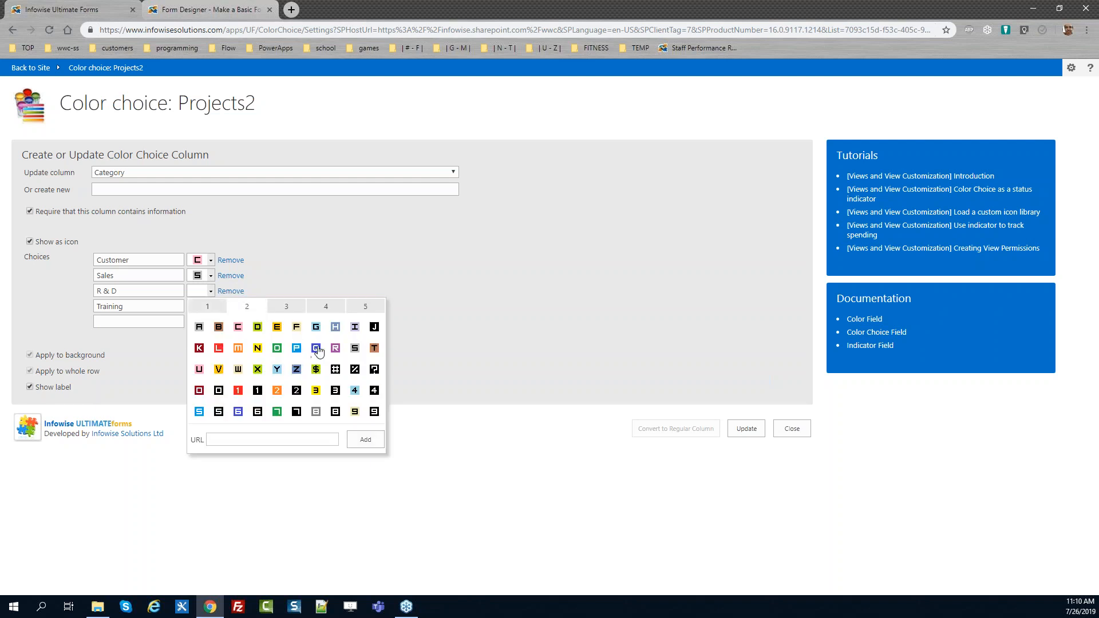
pyautogui.click(337, 351)
pyautogui.click(210, 307)
pyautogui.click(252, 324)
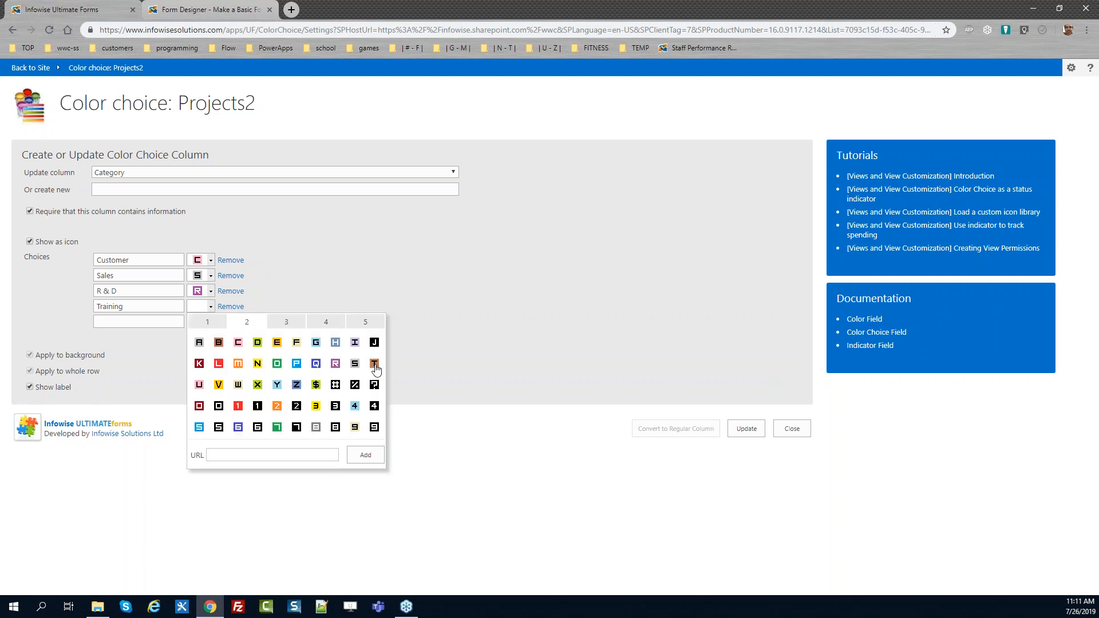
pyautogui.click(375, 364)
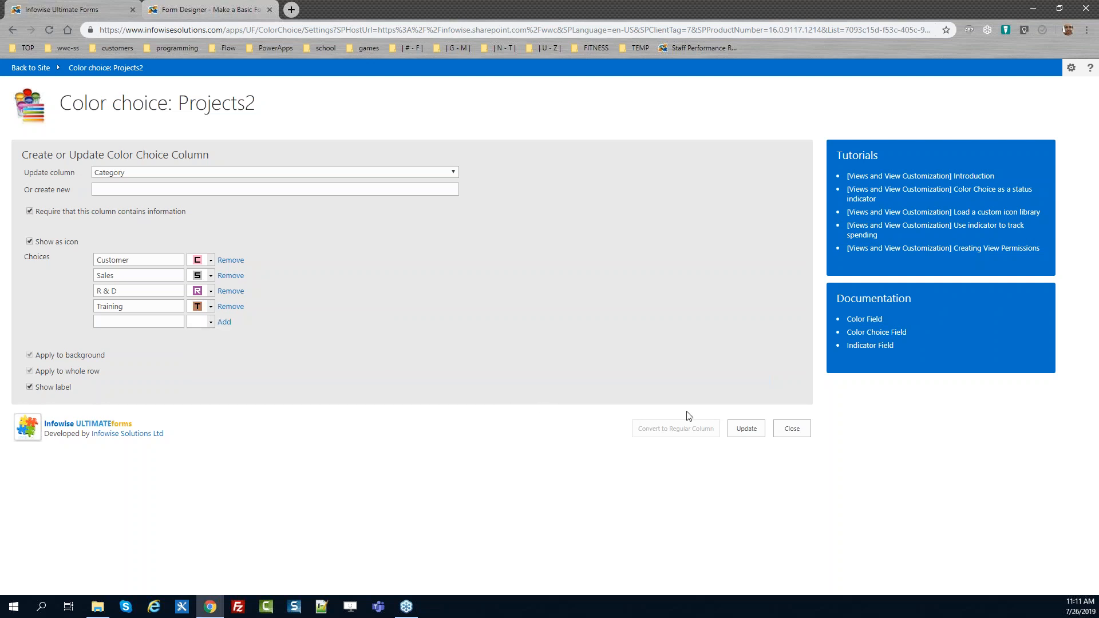
pyautogui.click(754, 430)
# Pick the Status column, enable Show as icon, and give Not Started the orange diamond icon
pyautogui.click(215, 172)
pyautogui.click(199, 206)
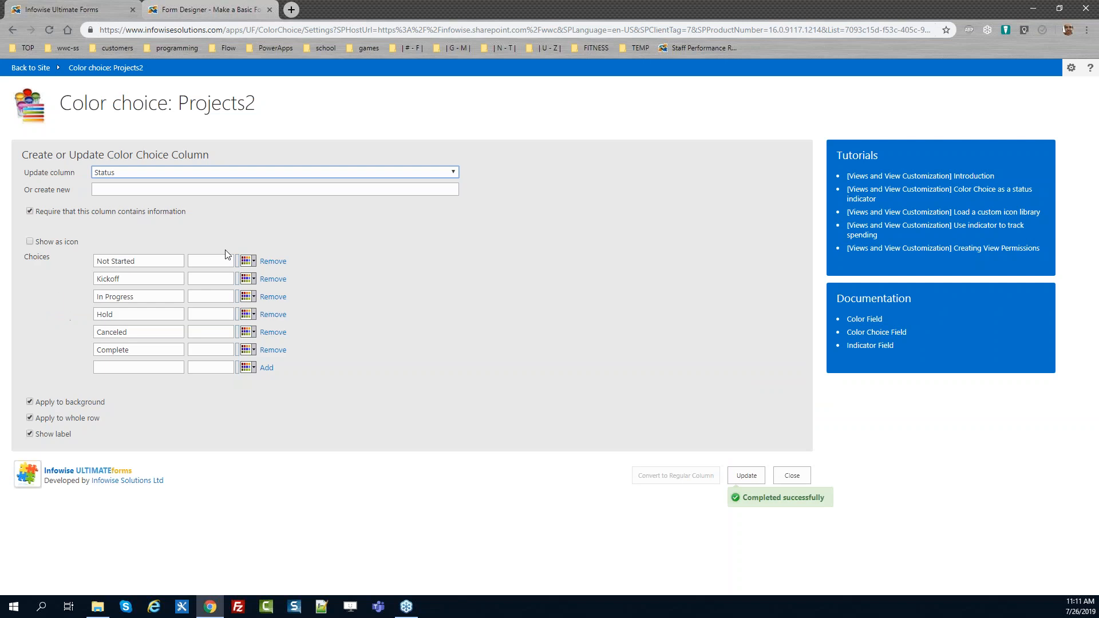
pyautogui.click(29, 241)
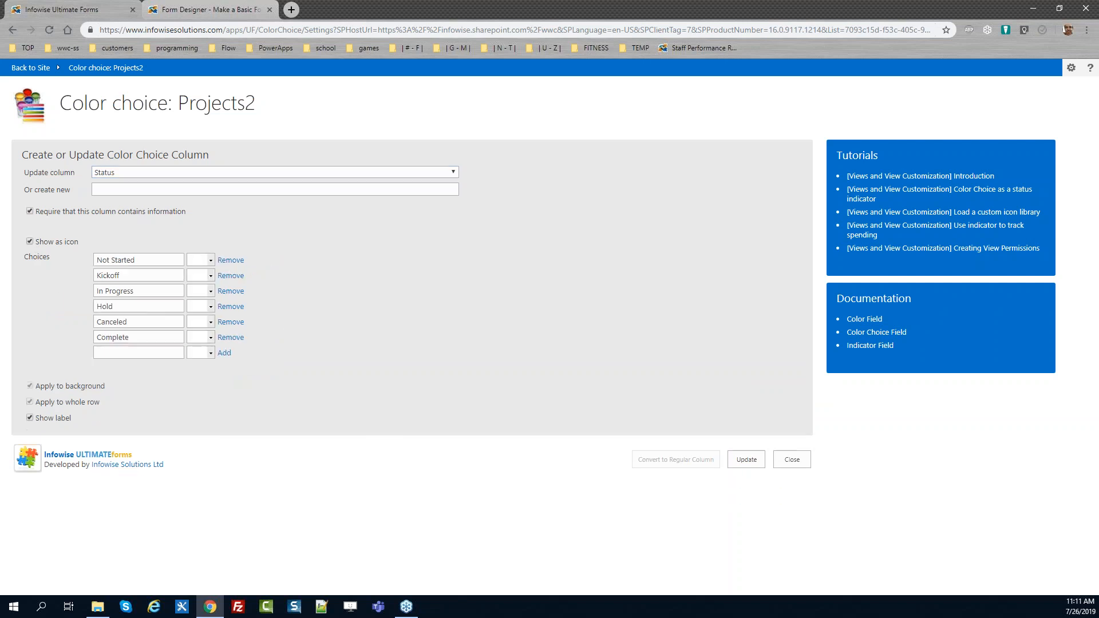
pyautogui.click(211, 260)
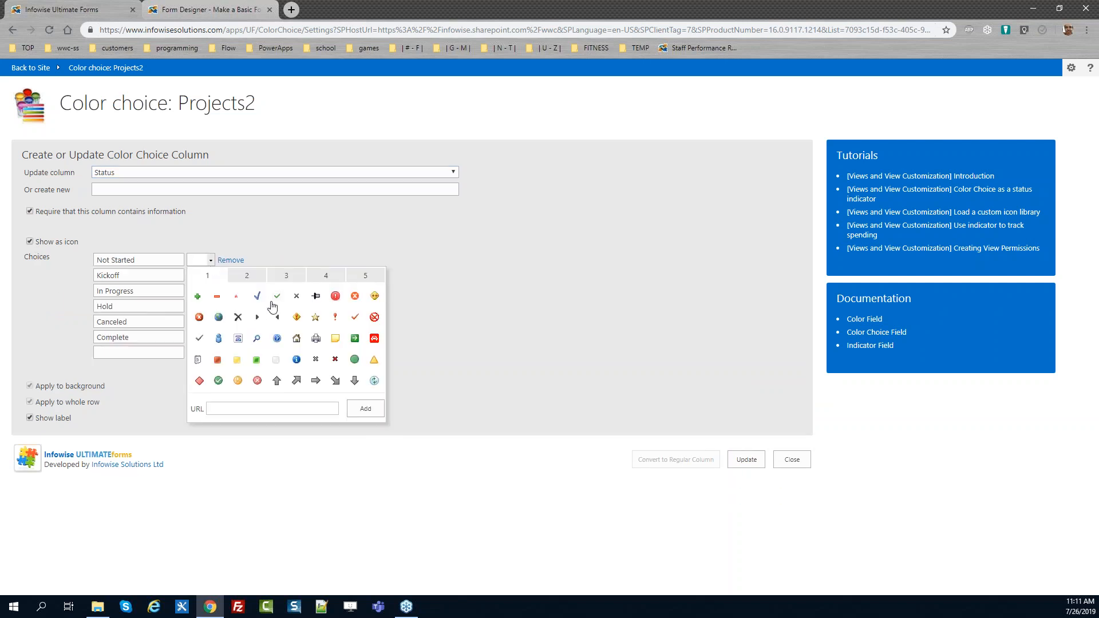
pyautogui.click(252, 280)
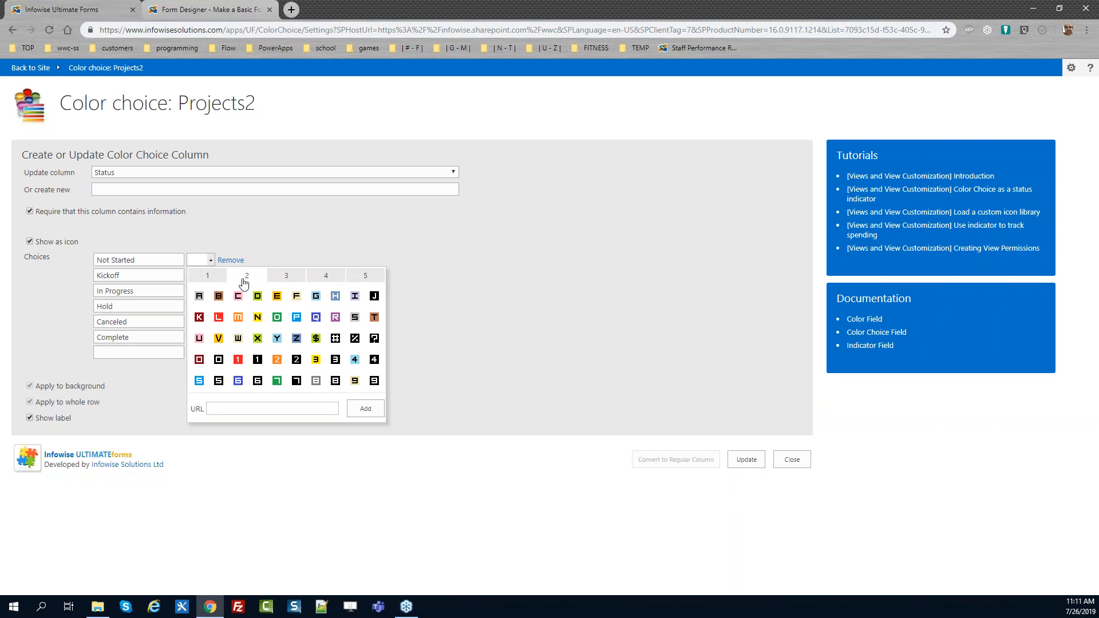
pyautogui.click(217, 280)
pyautogui.click(297, 317)
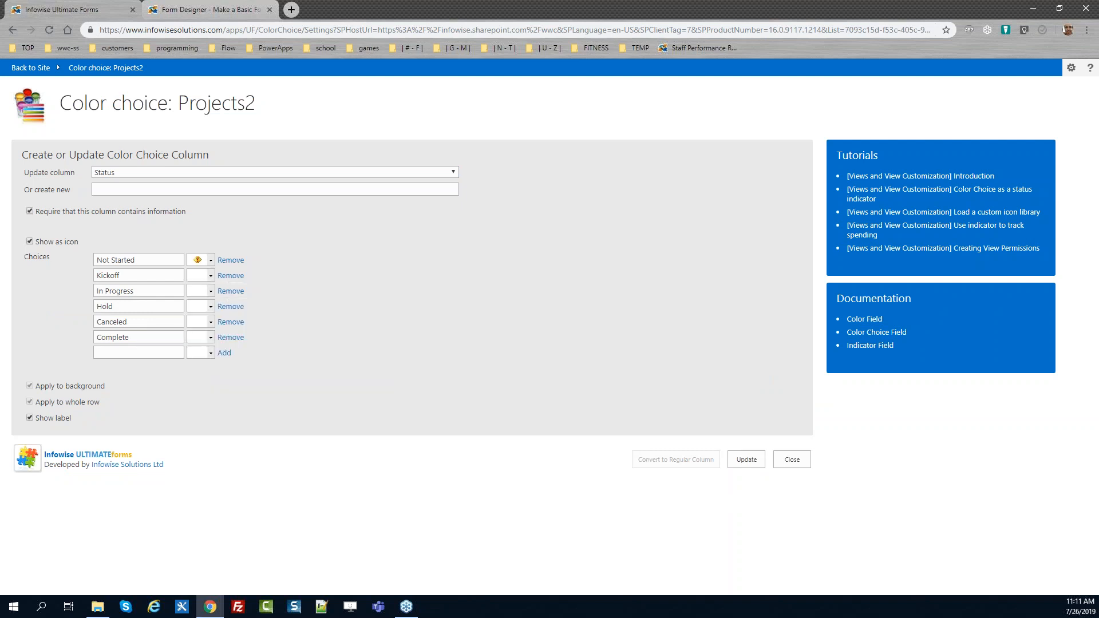
# Give Kickoff a blue right arrow icon and In Progress a green arrow icon
pyautogui.click(211, 276)
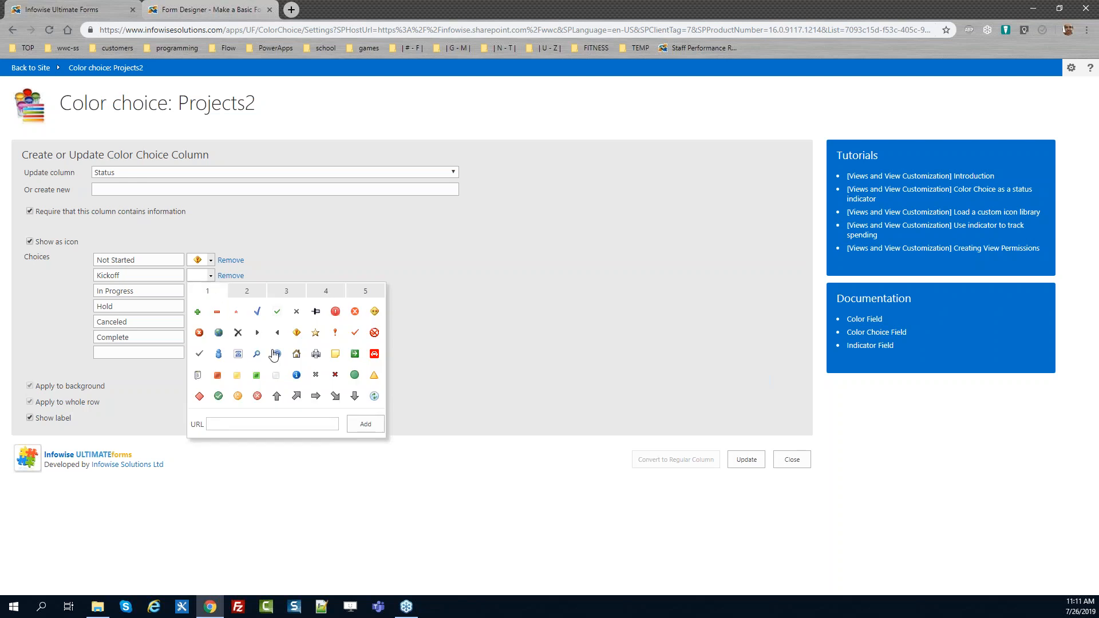
pyautogui.click(246, 293)
pyautogui.click(285, 298)
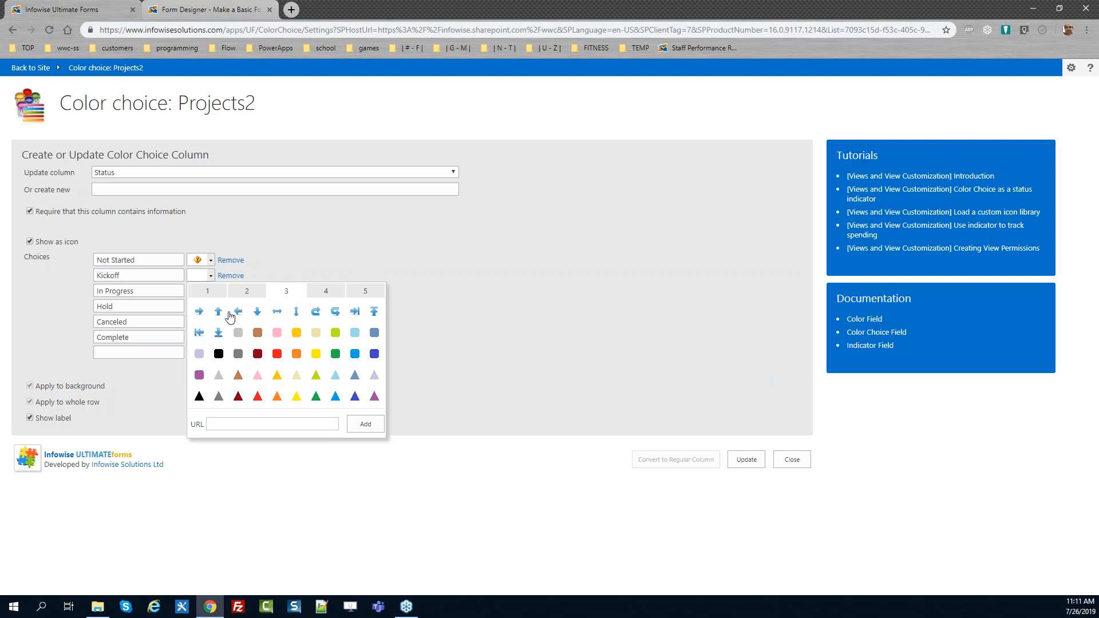
pyautogui.click(198, 313)
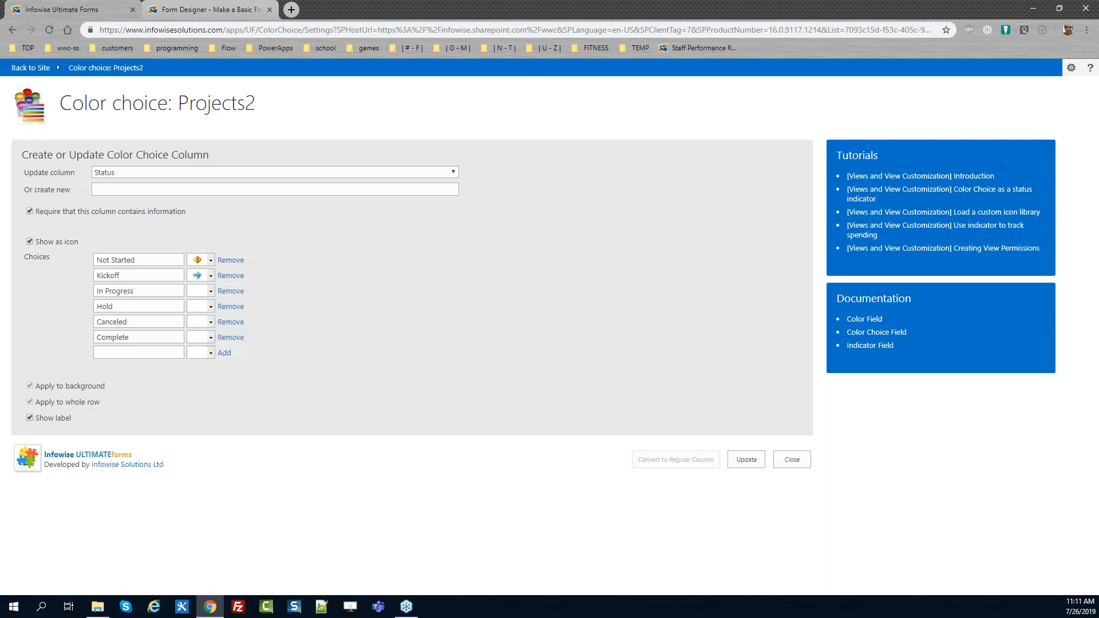
pyautogui.click(211, 291)
pyautogui.click(246, 306)
pyautogui.click(218, 307)
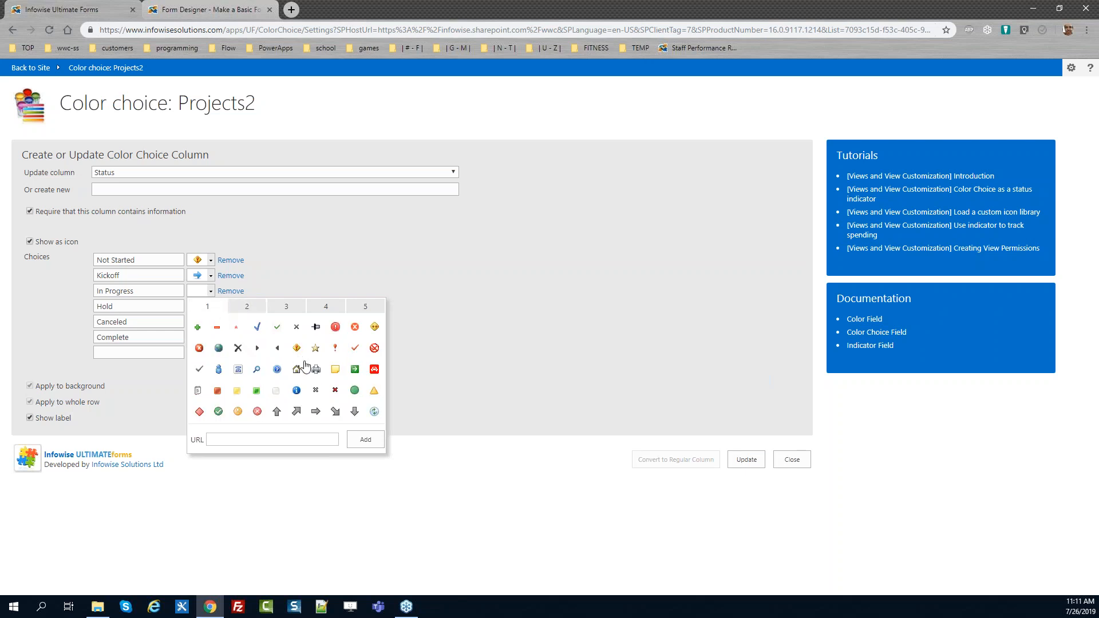
pyautogui.click(354, 369)
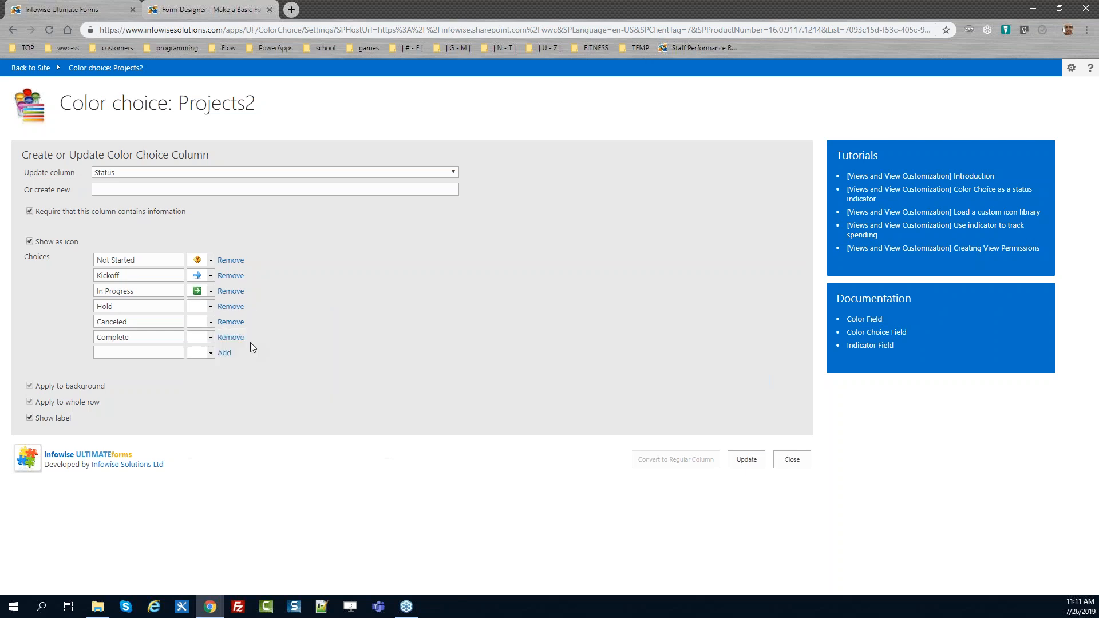
# Give Hold a red alert icon, Canceled a red minus and Complete a green check, then update and close Status
pyautogui.click(211, 307)
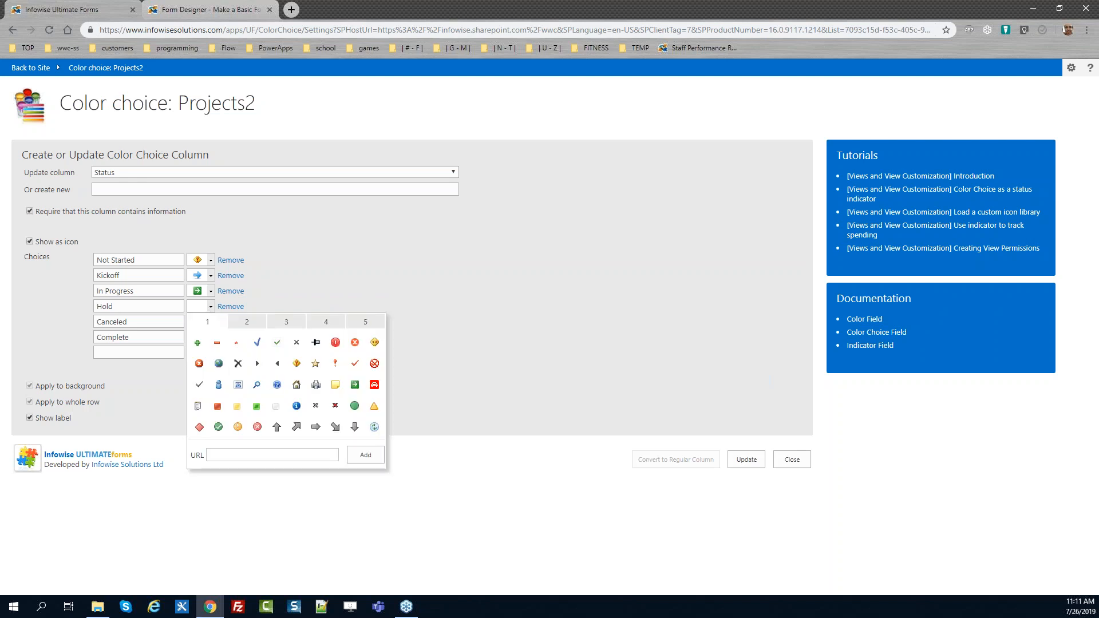
pyautogui.click(336, 343)
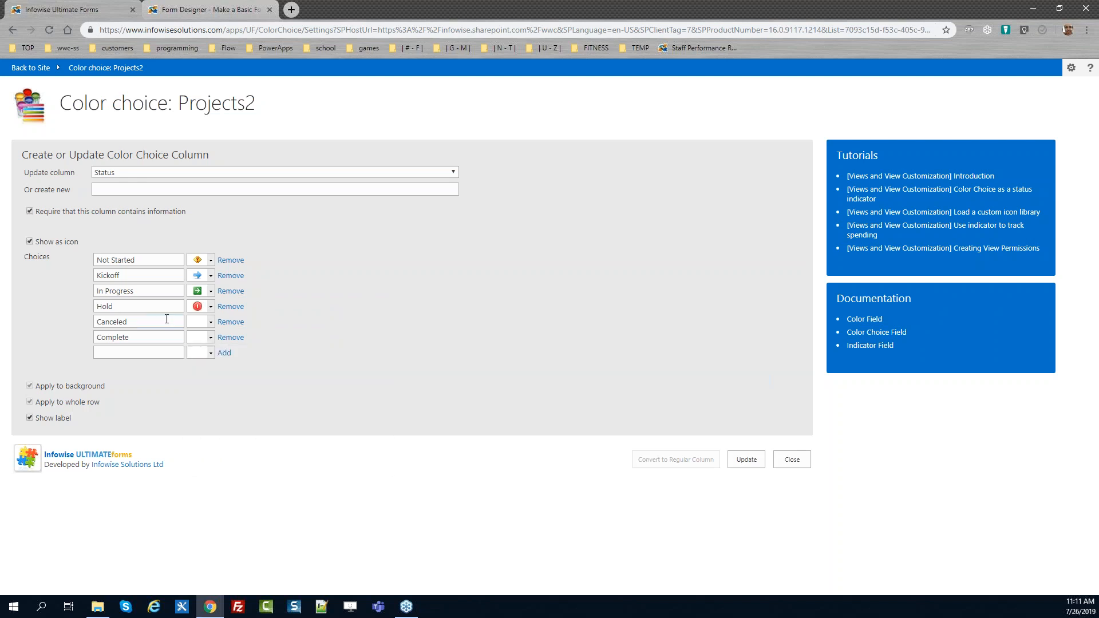
pyautogui.click(211, 324)
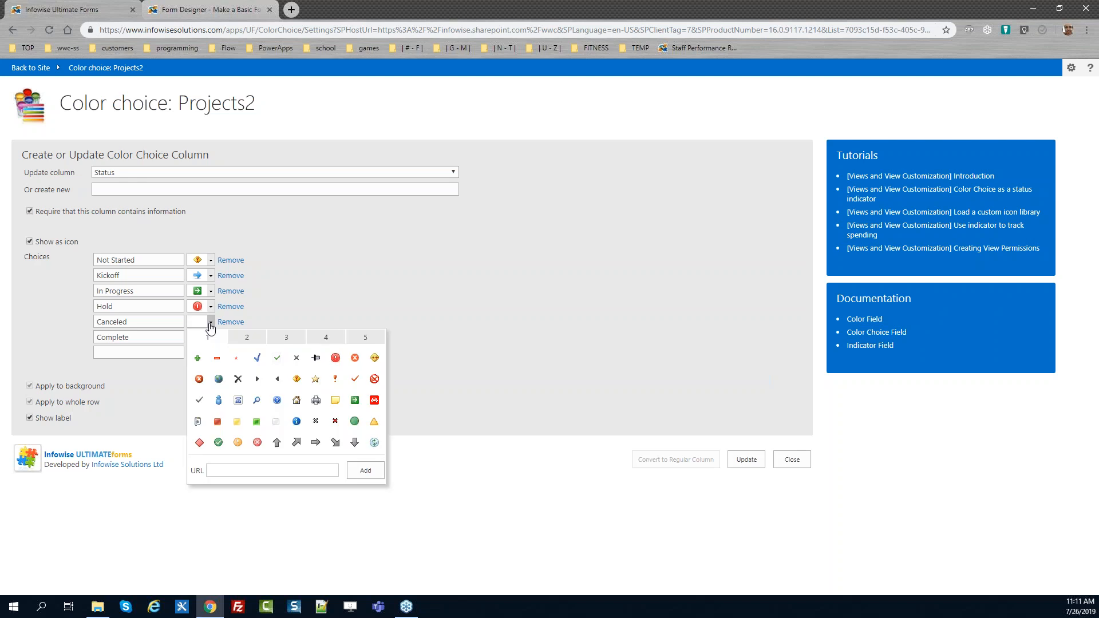
pyautogui.click(220, 361)
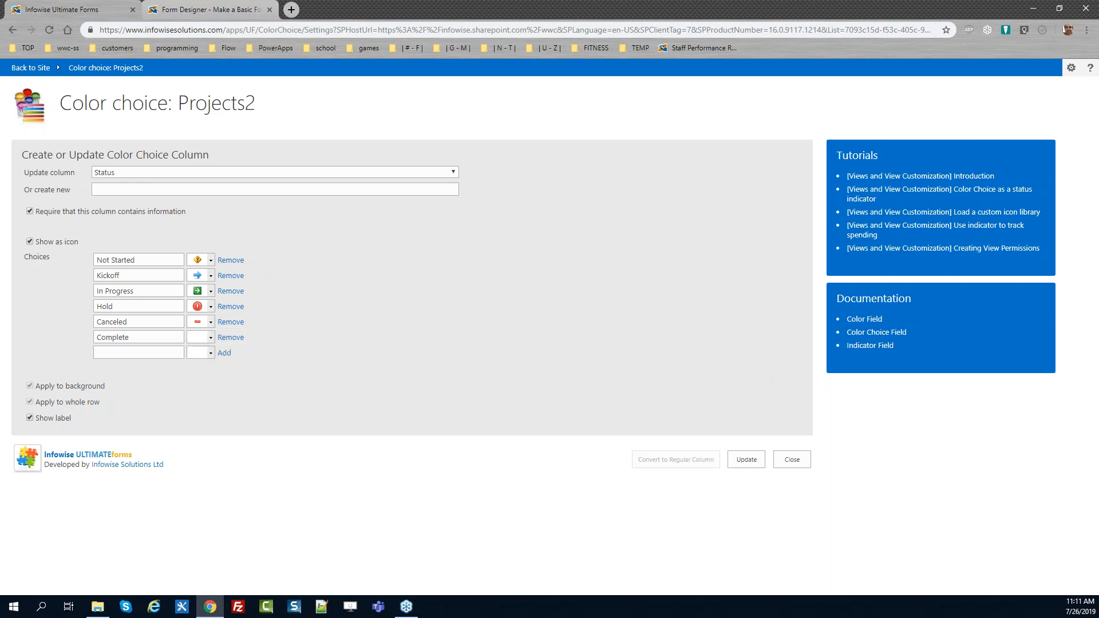
pyautogui.click(210, 337)
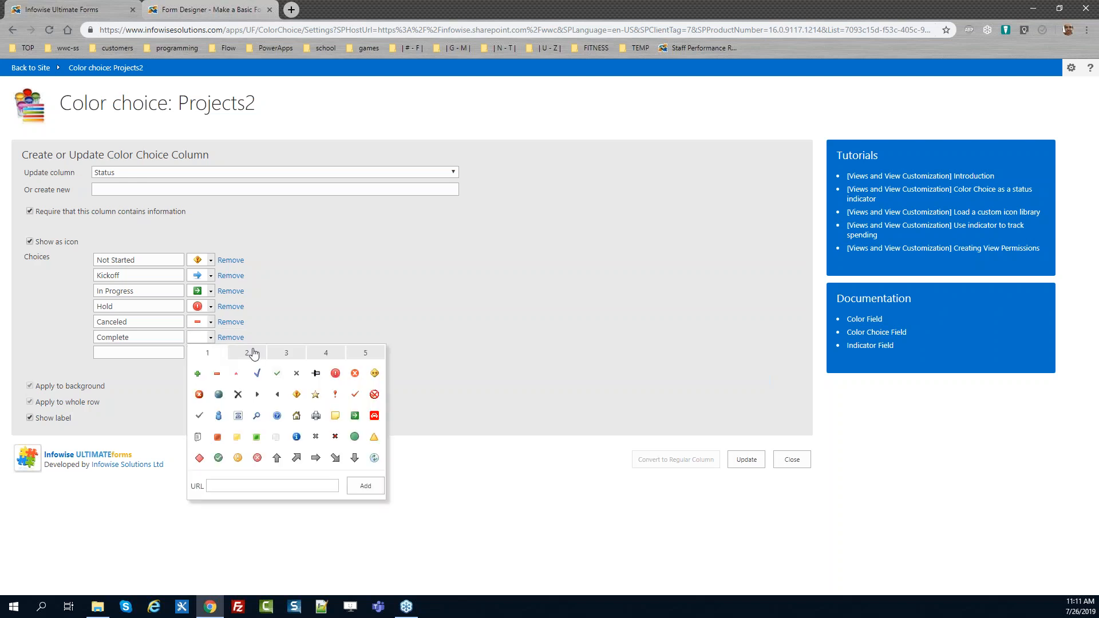
pyautogui.click(219, 459)
pyautogui.click(741, 464)
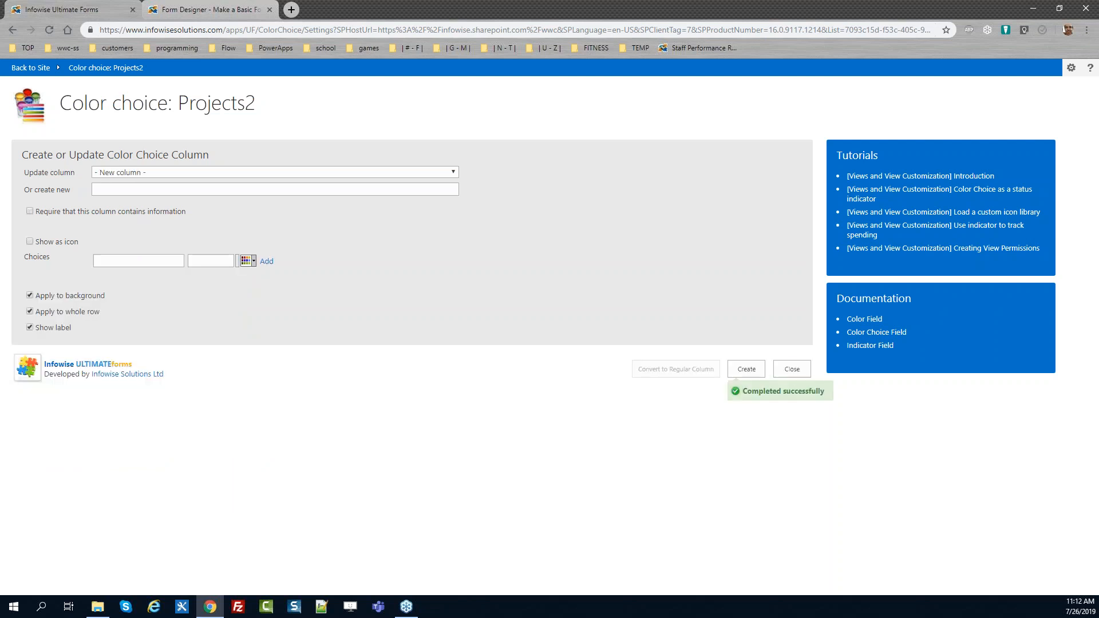
pyautogui.click(791, 369)
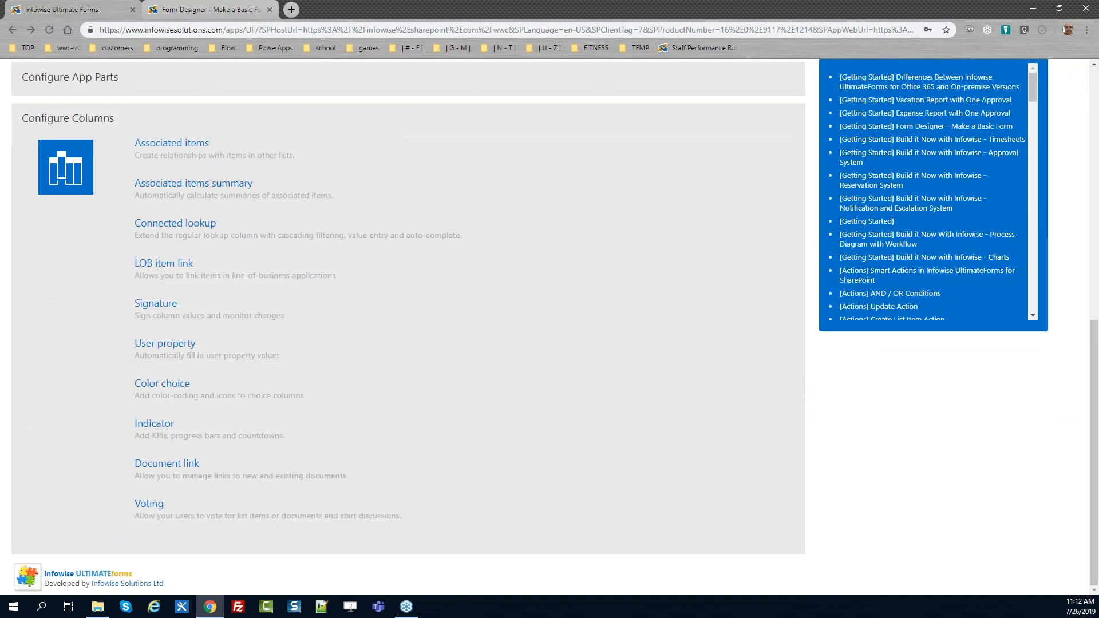
# Create a Manager Signature column that signs Status, with Handwritten signature type and always shown expanded, then close
pyautogui.click(156, 305)
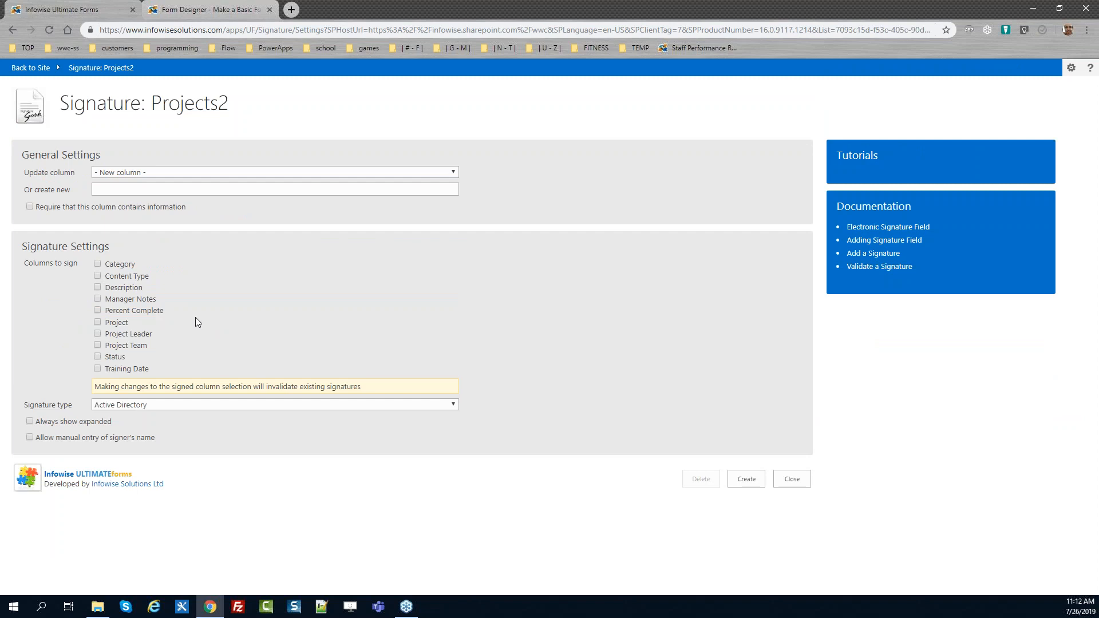
pyautogui.click(133, 192)
pyautogui.write('Manager Signature')
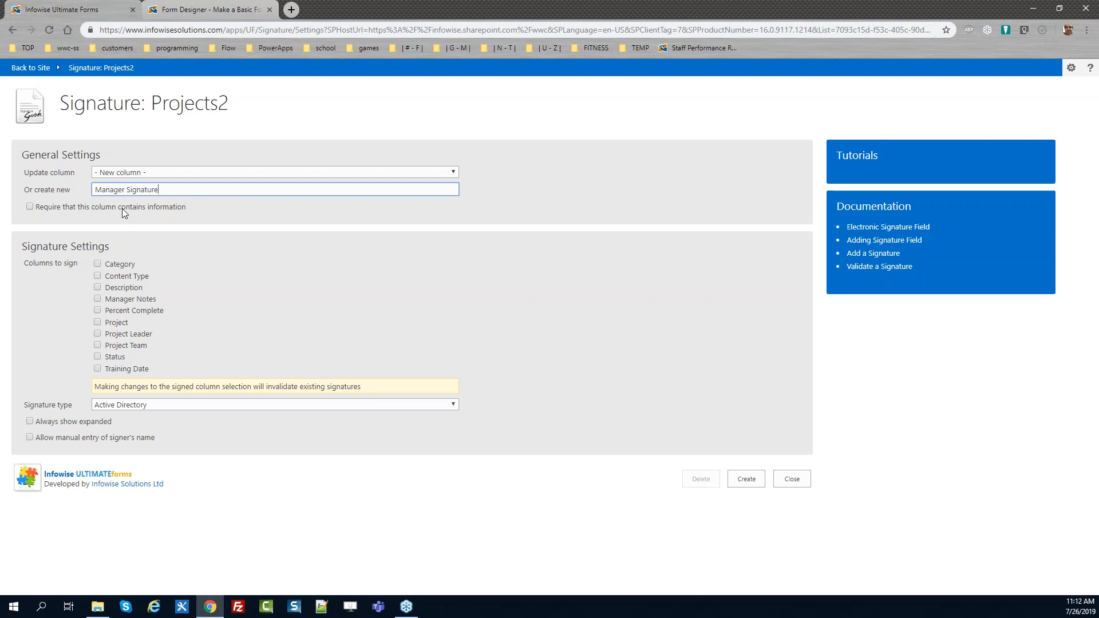
pyautogui.click(117, 357)
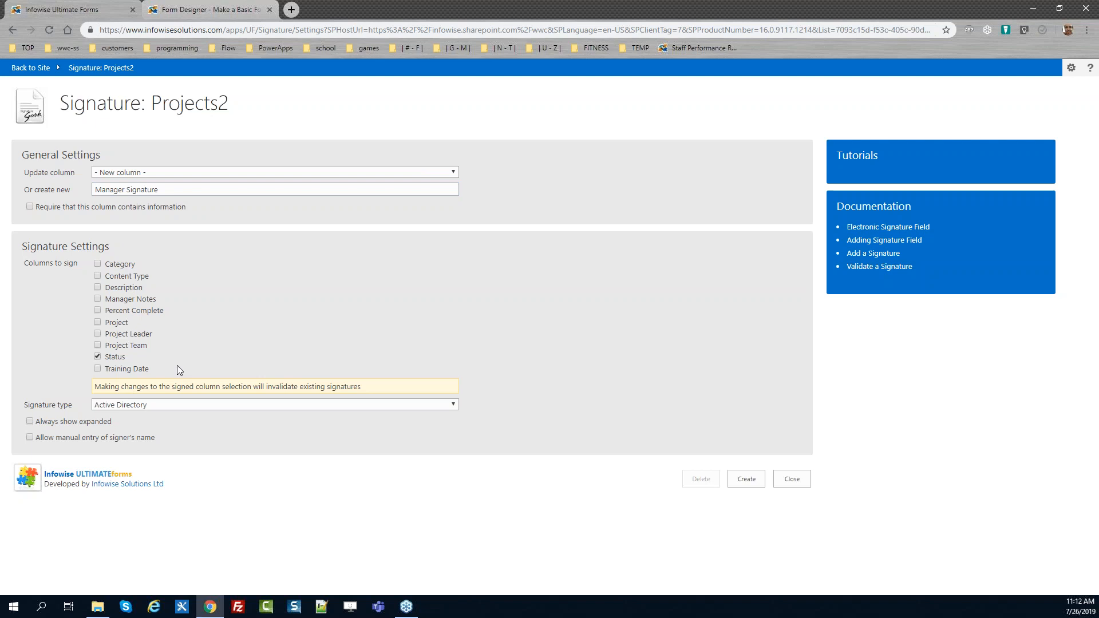
pyautogui.click(166, 406)
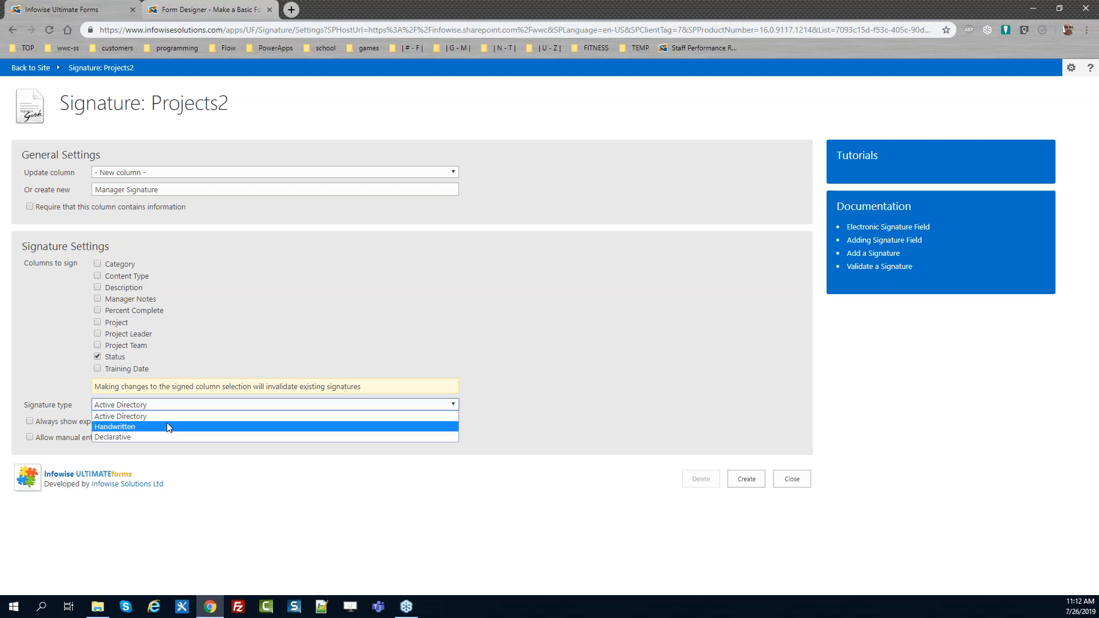
pyautogui.click(168, 426)
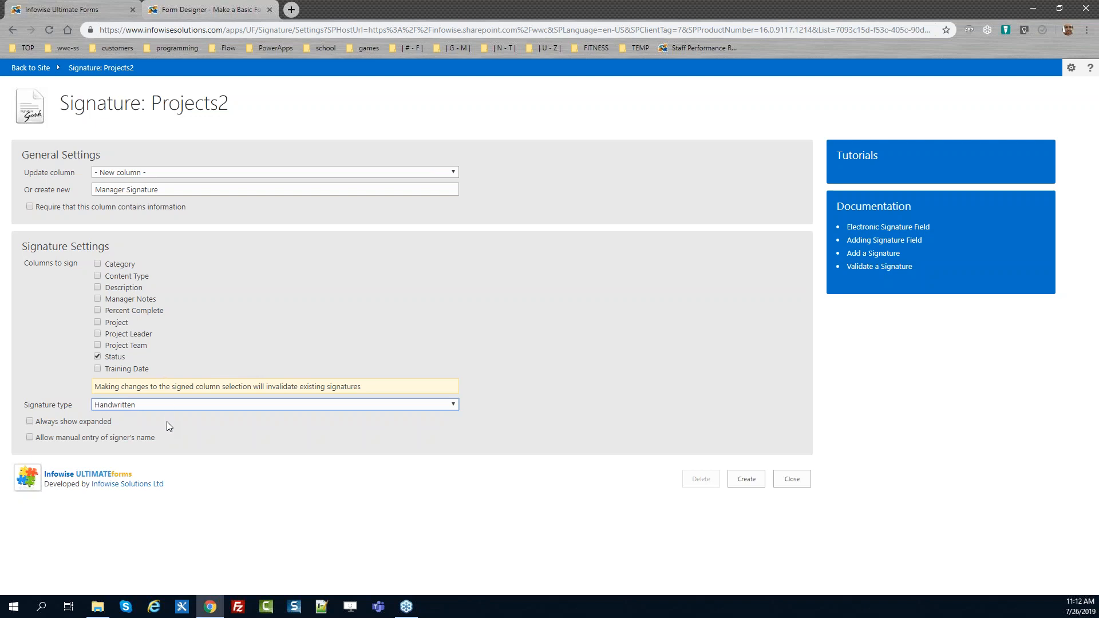
pyautogui.click(29, 420)
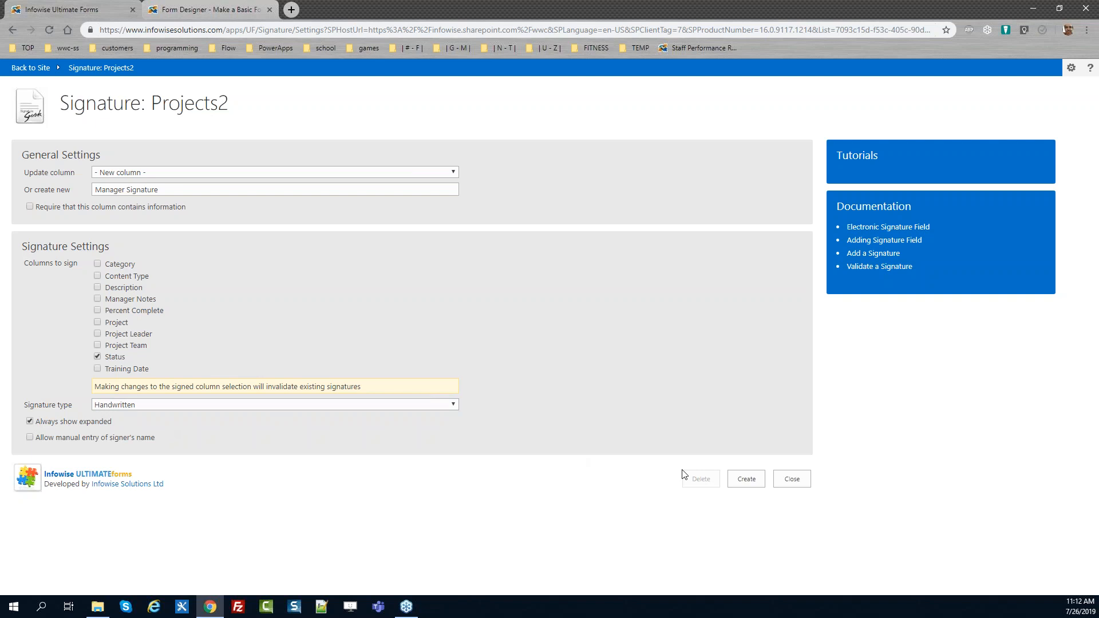
pyautogui.click(745, 478)
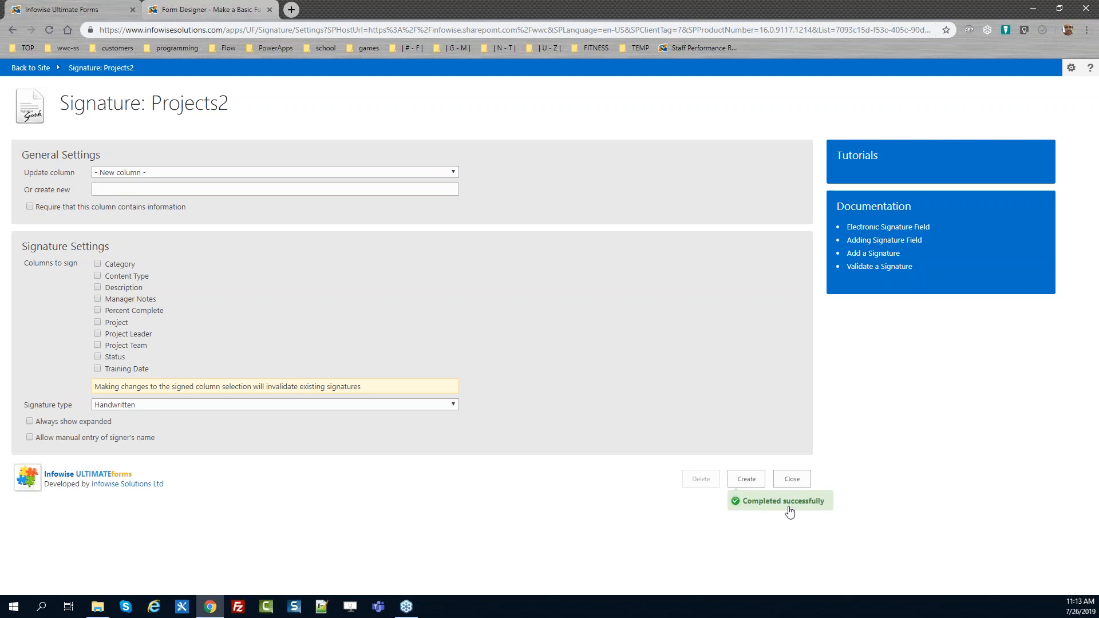
pyautogui.click(804, 480)
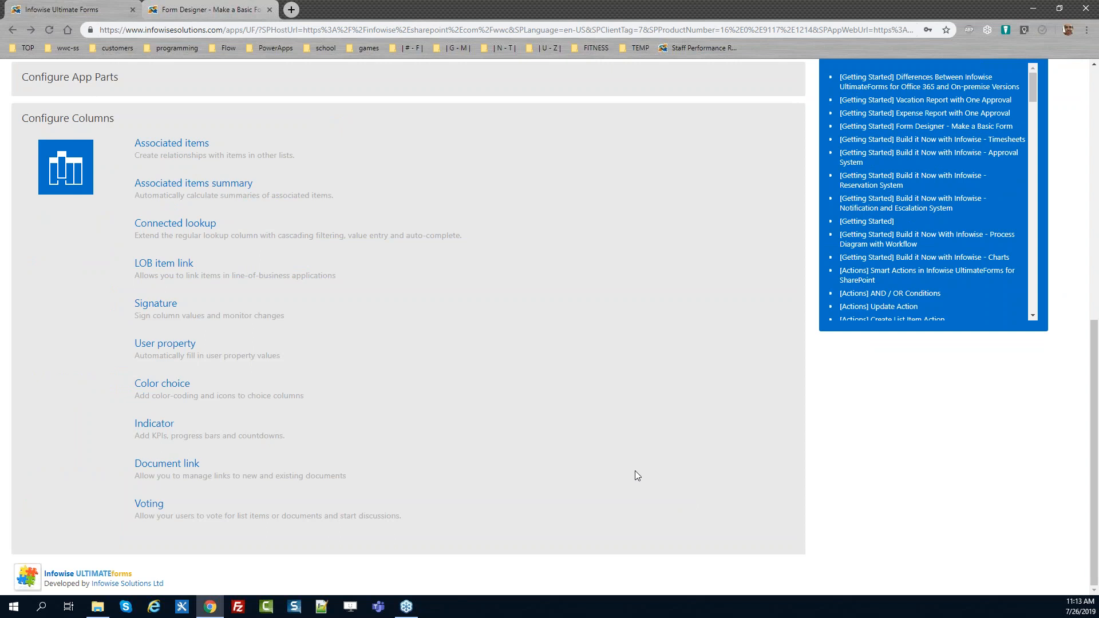
# Create a Progress indicator column displayed as a progress bar based on Percent Complete
pyautogui.click(154, 424)
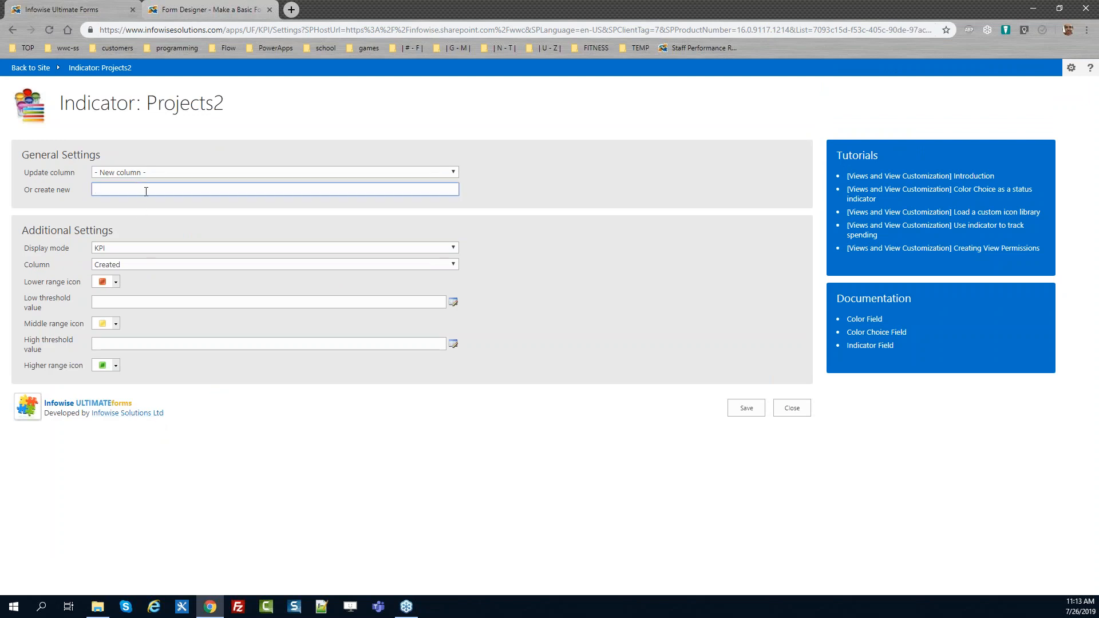
pyautogui.write('Progress')
pyautogui.click(140, 248)
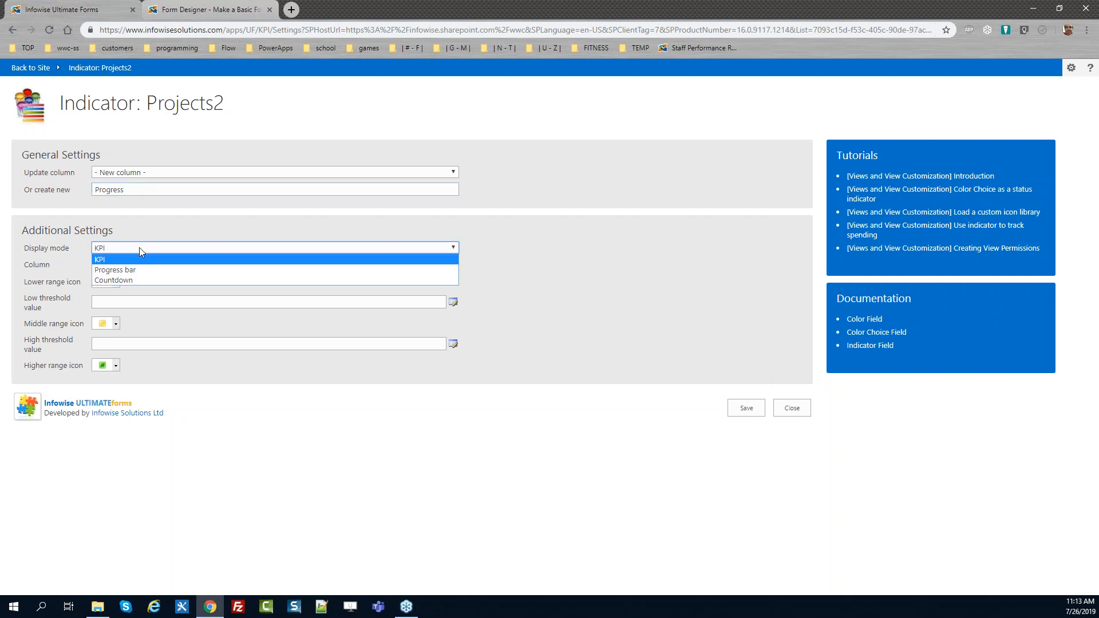
pyautogui.click(141, 272)
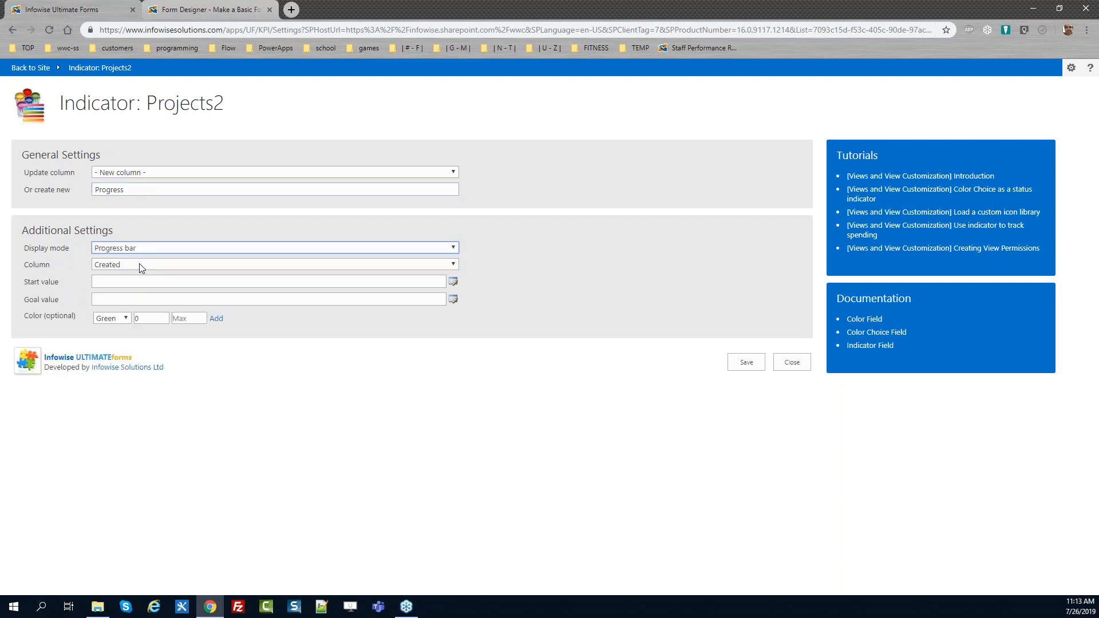
pyautogui.click(140, 264)
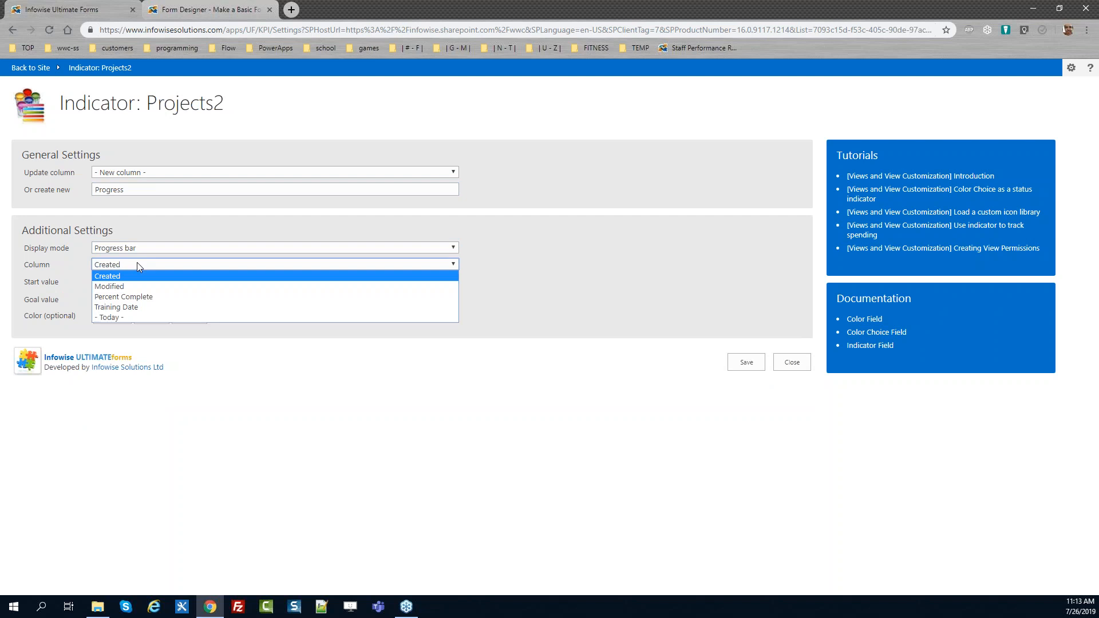
pyautogui.click(143, 297)
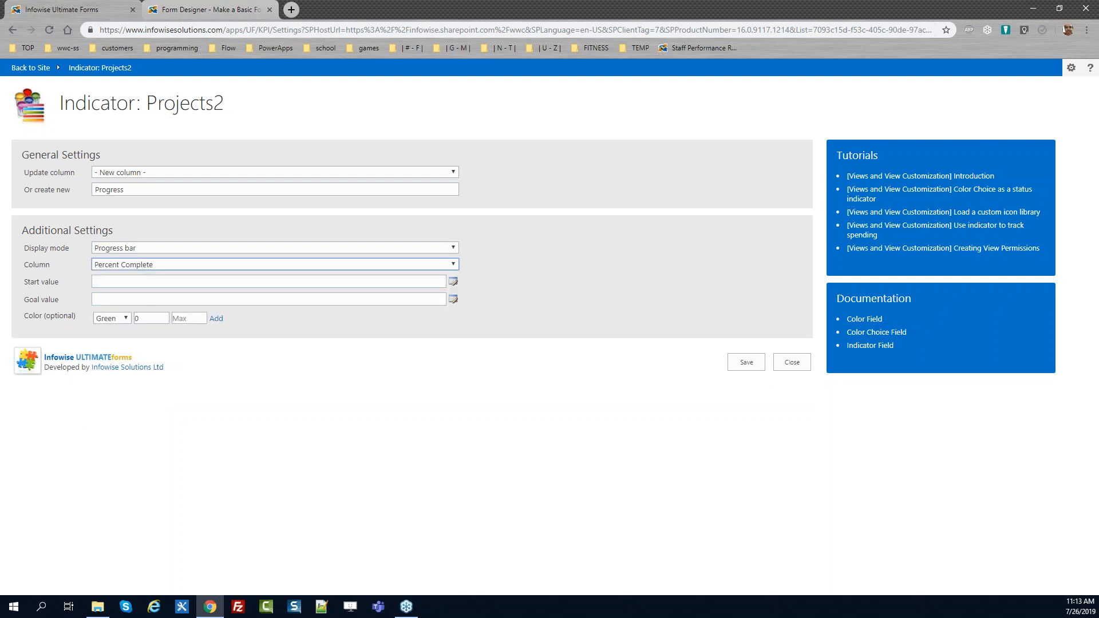
# Set the progress bar's start value to 0 and goal value to 100, then save and close
pyautogui.click(145, 282)
pyautogui.write('0')
pyautogui.press('Tab')
pyautogui.press('Tab')
pyautogui.write('100')
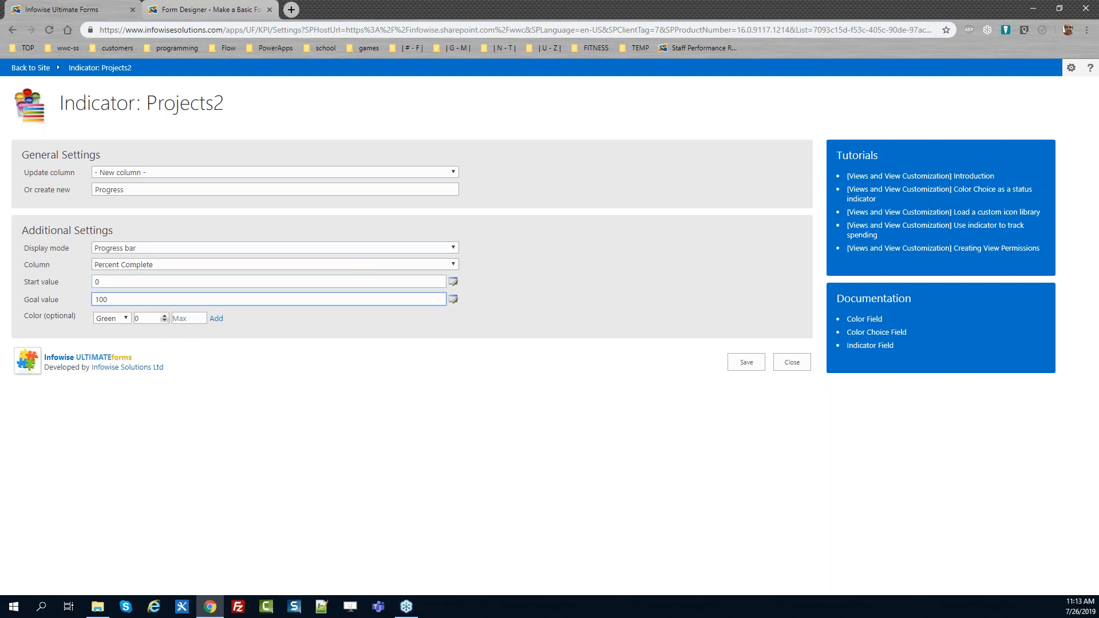
pyautogui.click(127, 319)
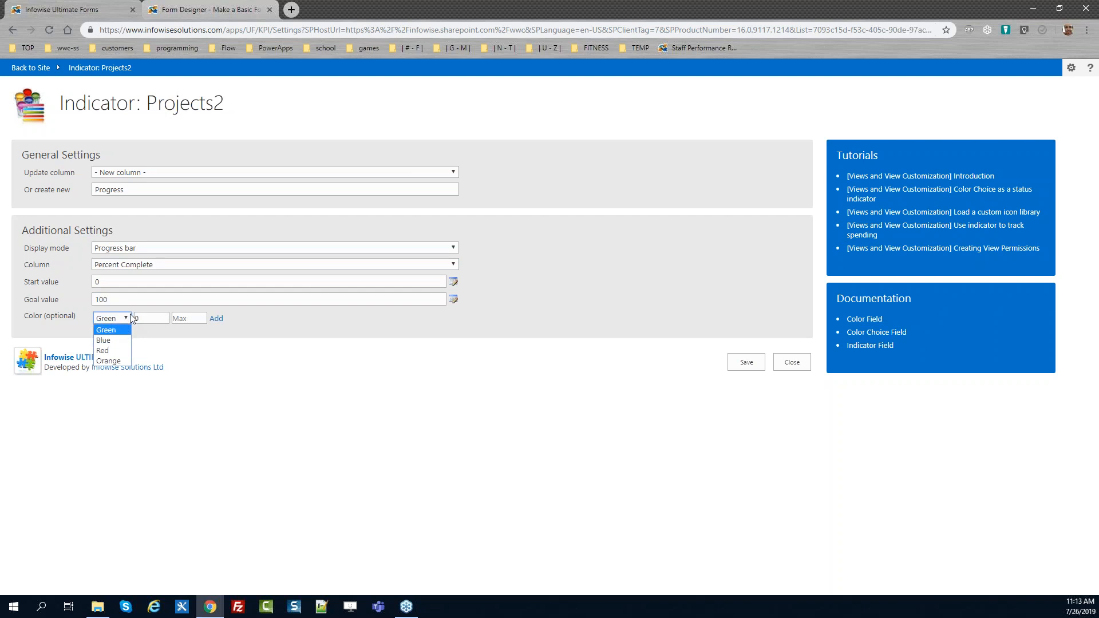
pyautogui.click(242, 328)
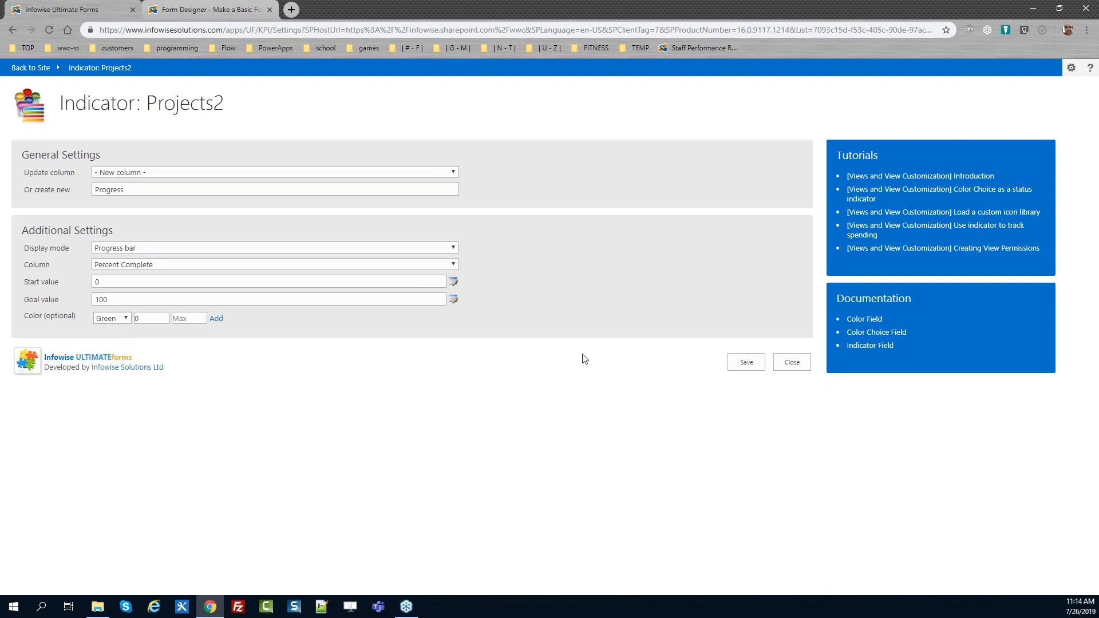
pyautogui.click(744, 362)
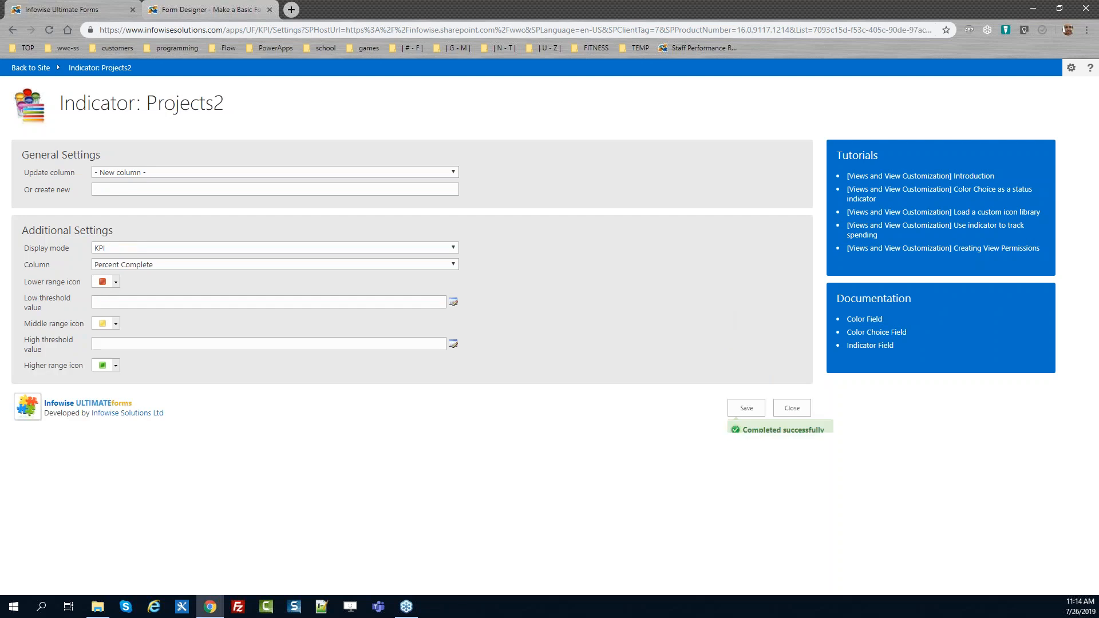
pyautogui.click(791, 408)
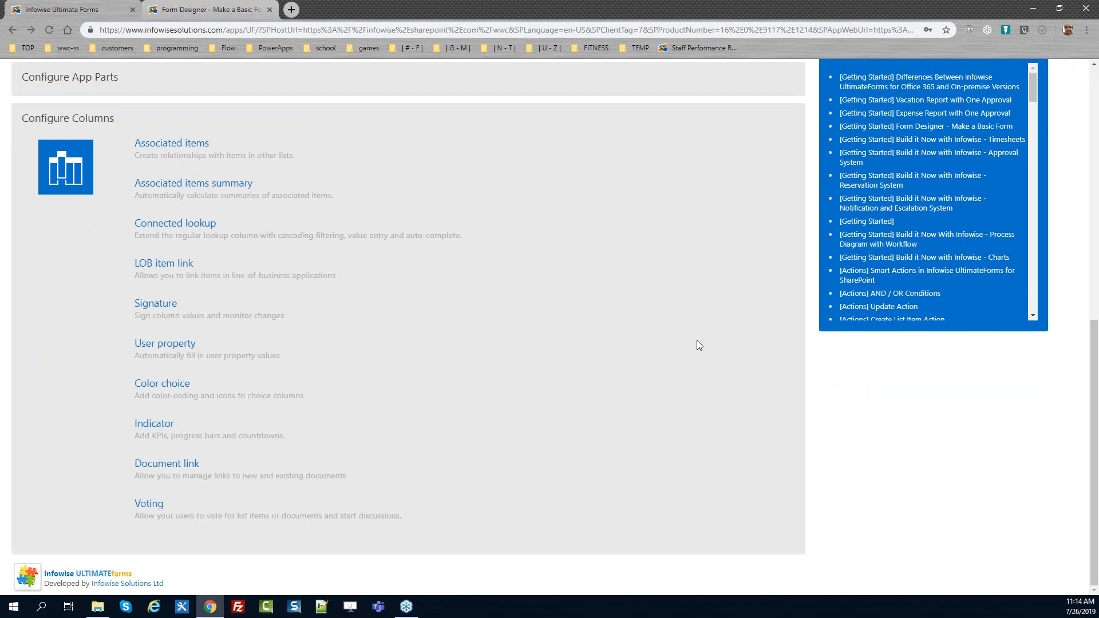
# Open the Form Designer for Projects2 starting with a blank form, and close the tutorial browser tab
pyautogui.moveTo(1093, 352); pyautogui.dragTo(1094, 74)
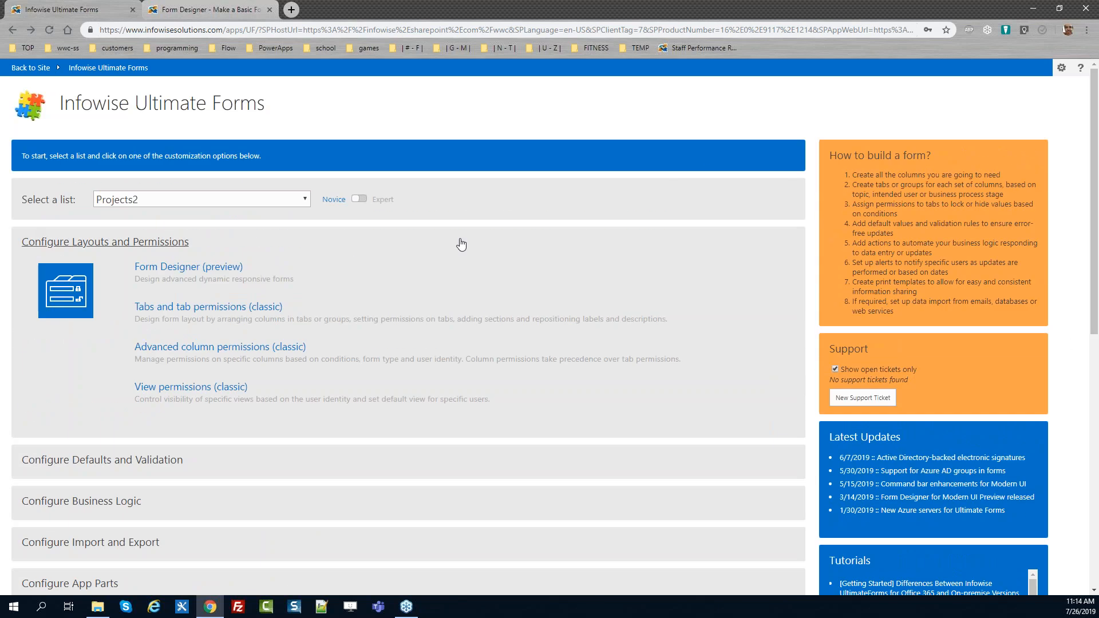
pyautogui.click(213, 267)
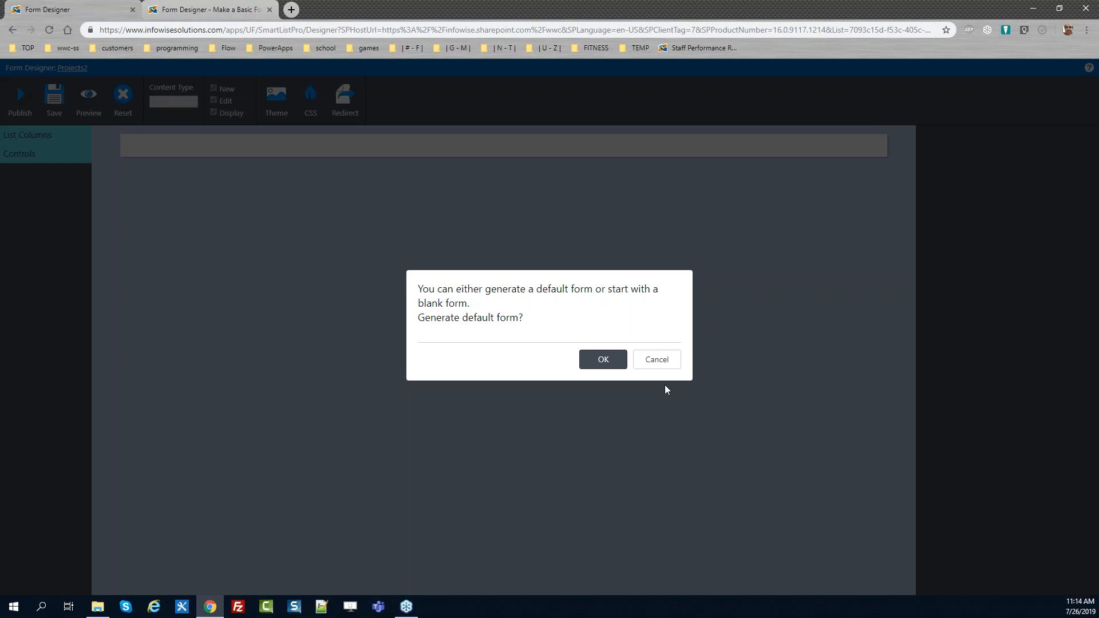
pyautogui.click(662, 367)
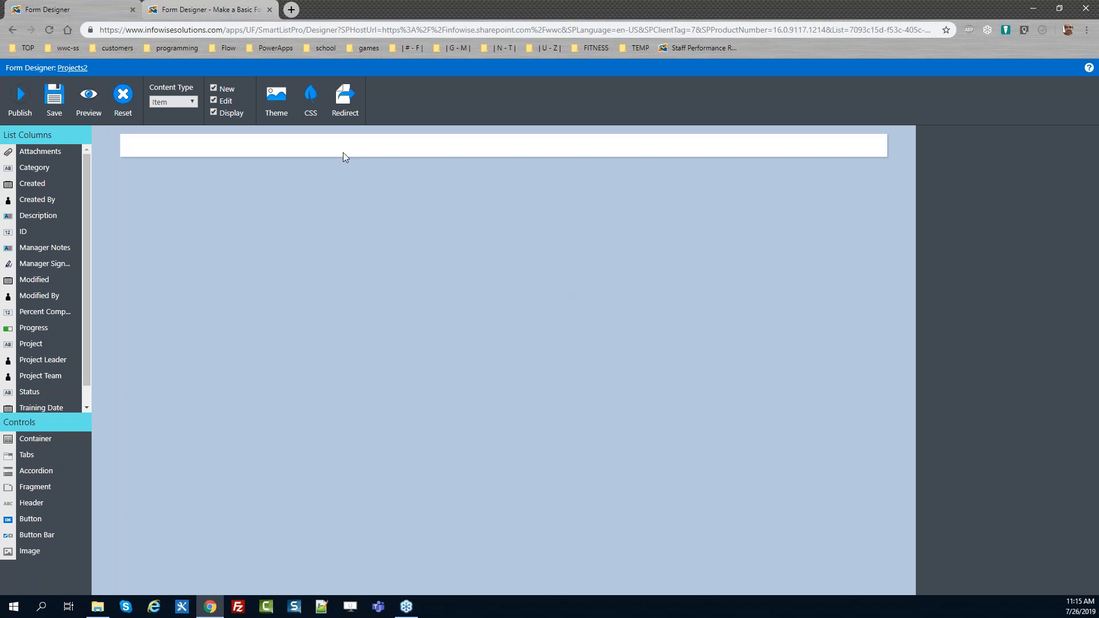
pyautogui.click(269, 10)
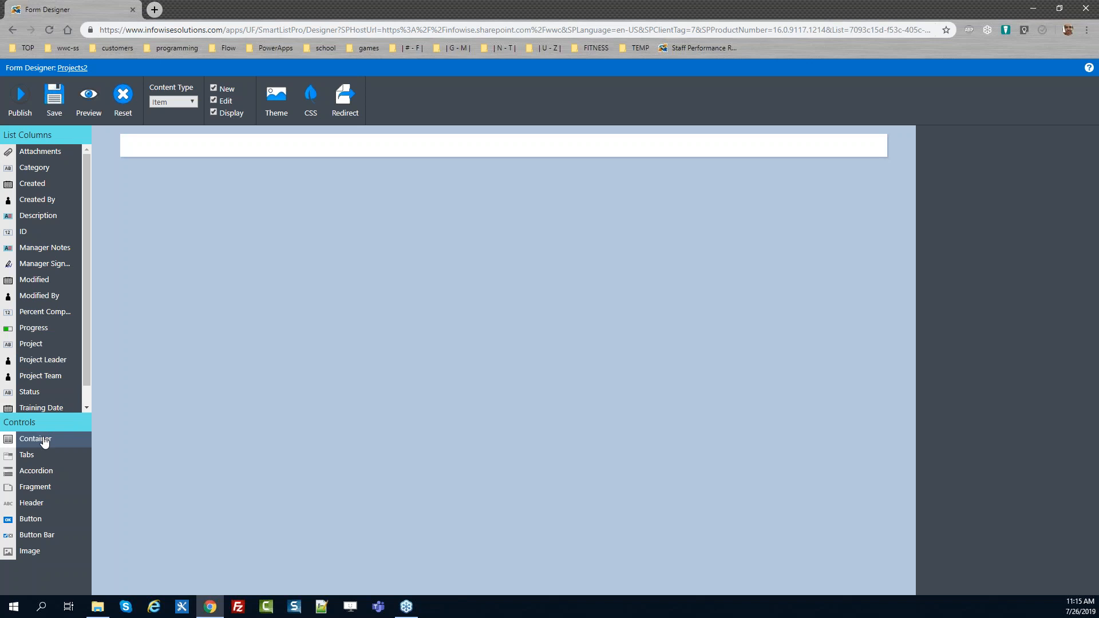
# Add a Container control to the blank form
pyautogui.moveTo(44, 442); pyautogui.dragTo(200, 144)
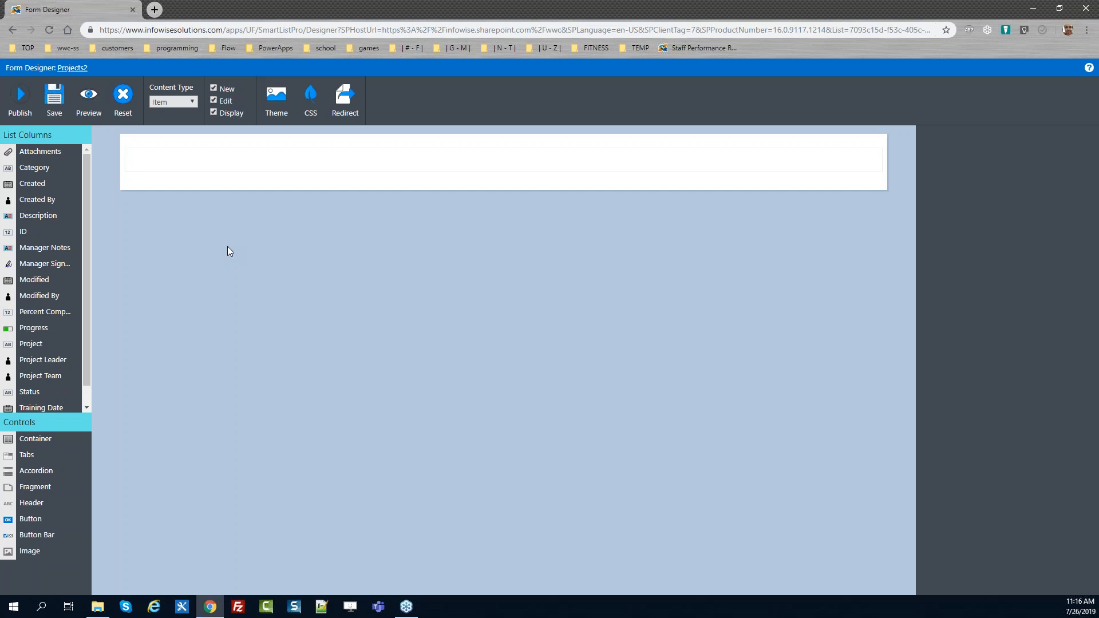
pyautogui.click(266, 164)
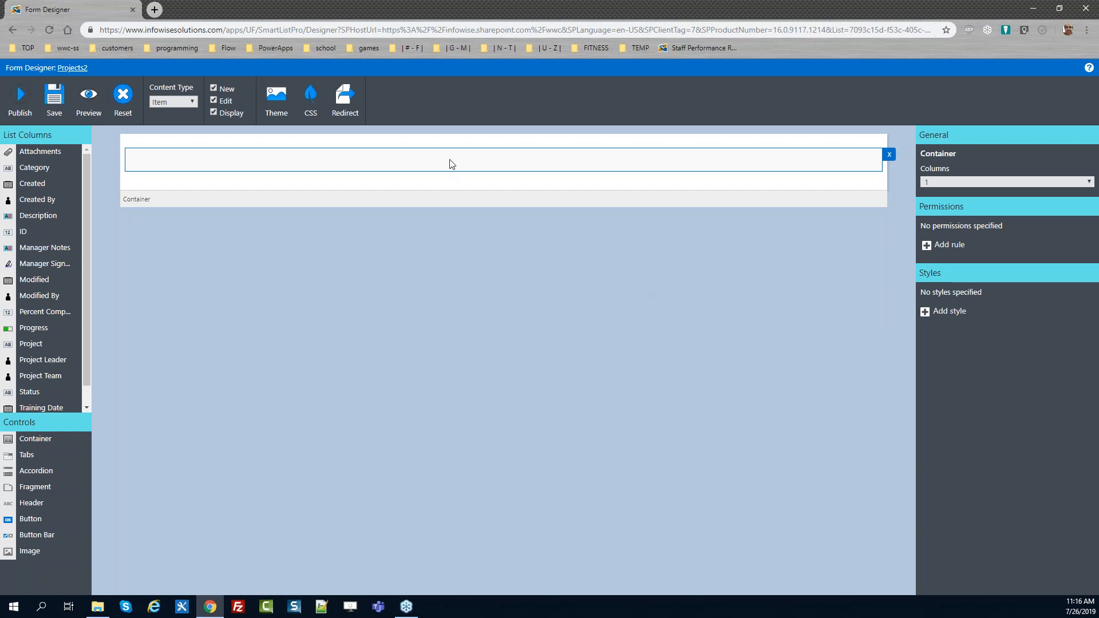
pyautogui.moveTo(170, 200); pyautogui.dragTo(136, 200)
# Add a Background Gray style to the container with background color ddd
pyautogui.click(939, 314)
pyautogui.click(938, 314)
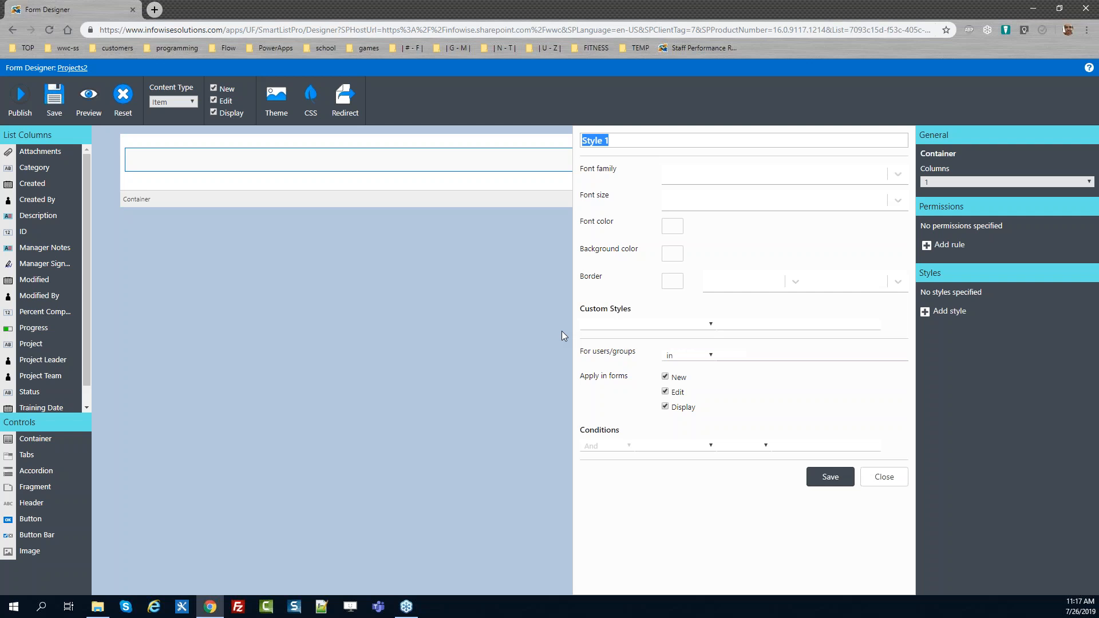
pyautogui.write('Background Gray')
pyautogui.click(672, 258)
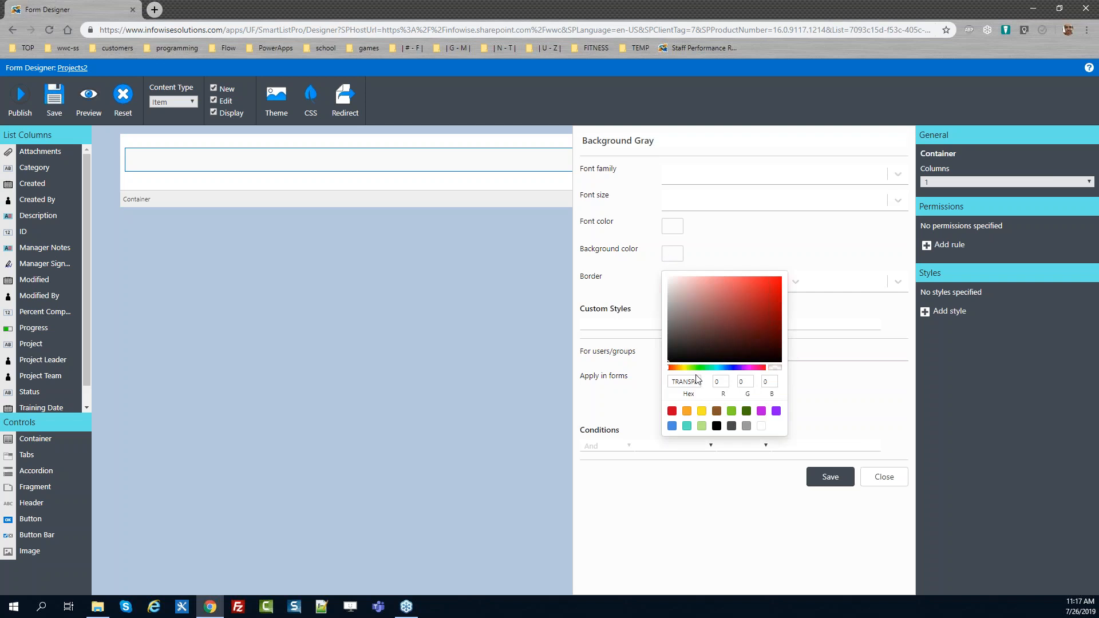
pyautogui.click(694, 382)
pyautogui.hotkey('ctrl', 'a')
pyautogui.write('ddd')
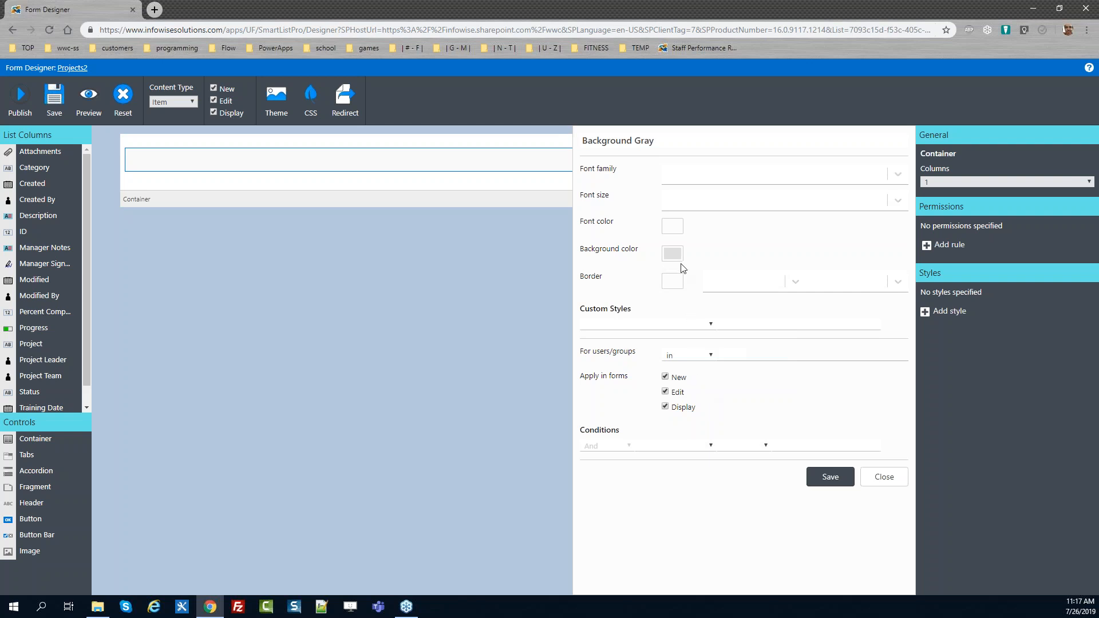
pyautogui.click(831, 477)
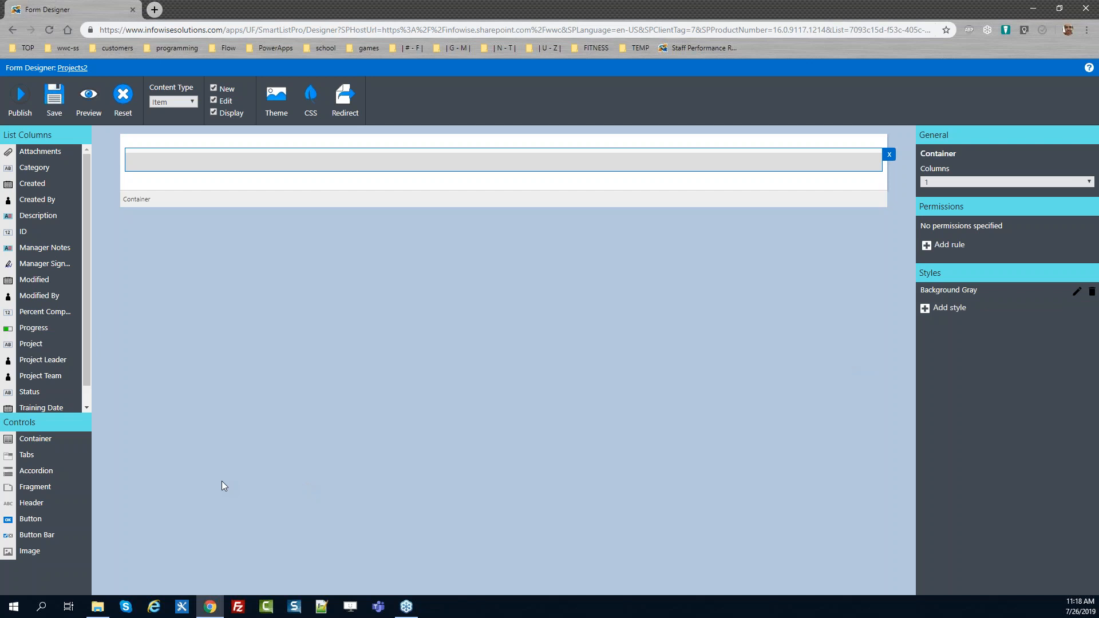
# Place a Tabs control inside the container and preview the form
pyautogui.moveTo(81, 455); pyautogui.dragTo(207, 167)
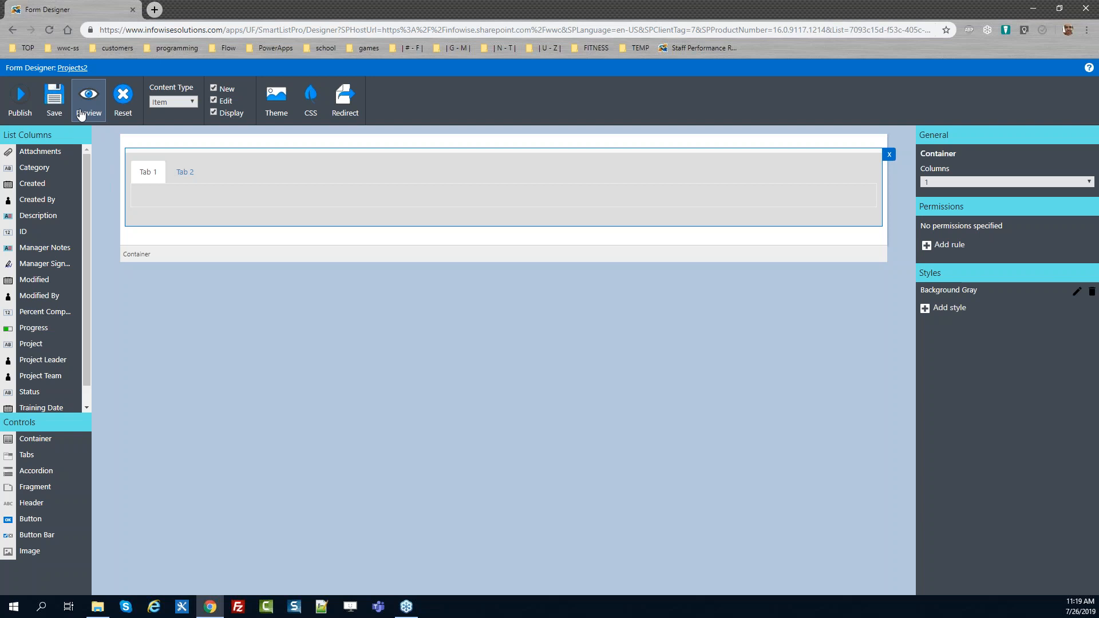
pyautogui.click(80, 109)
pyautogui.click(162, 132)
pyautogui.click(192, 137)
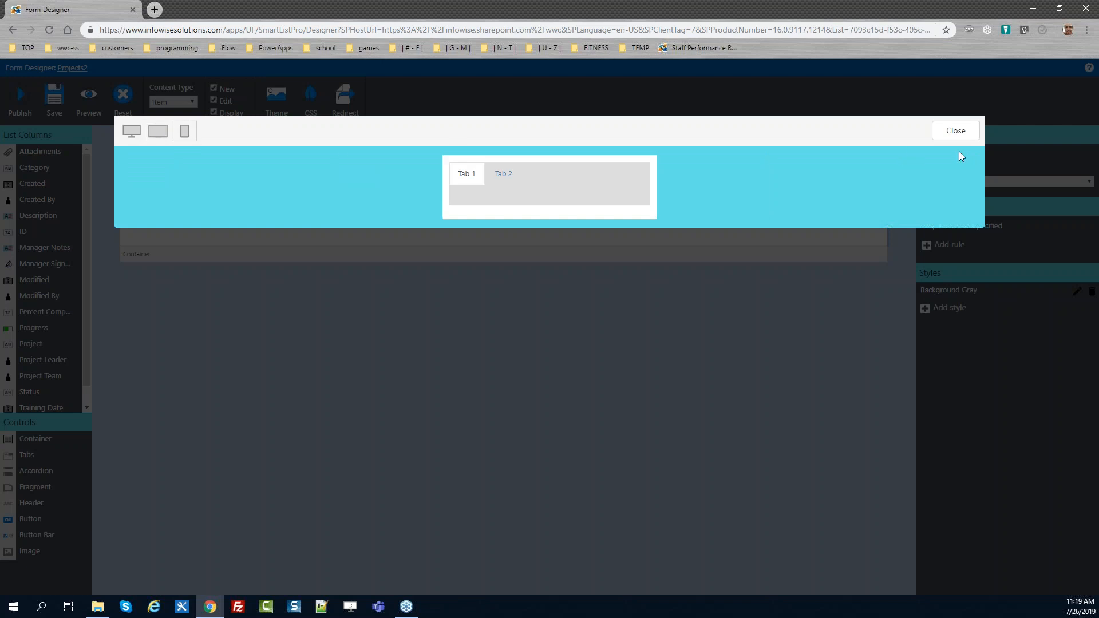
pyautogui.click(955, 131)
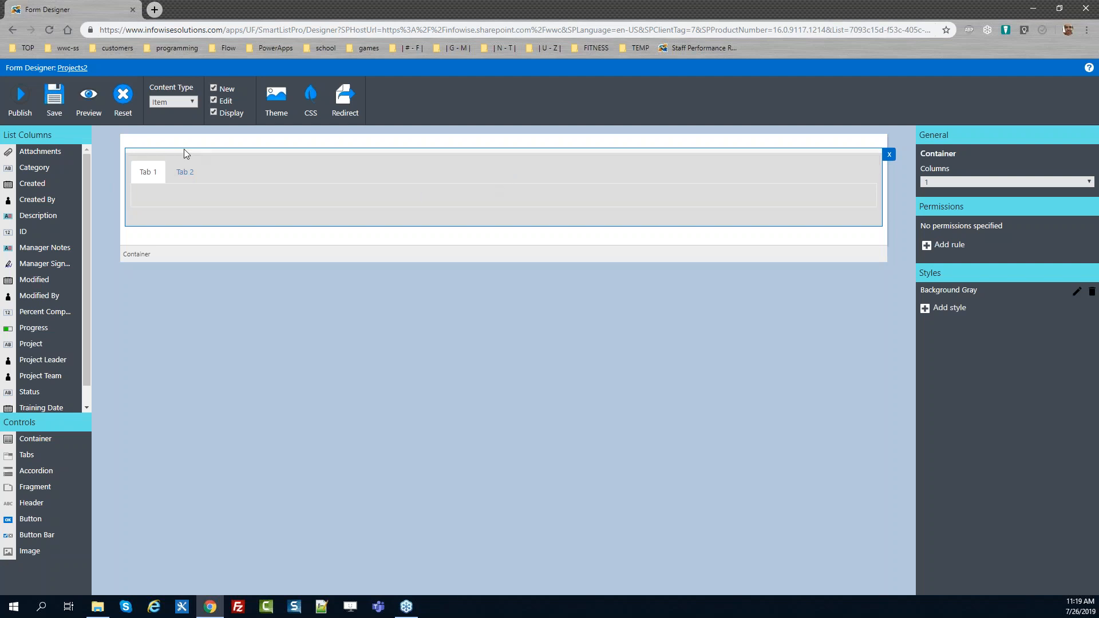
# Publish the form, then duplicate the browser tab to open the Projects2 list
pyautogui.click(23, 95)
pyautogui.click(600, 345)
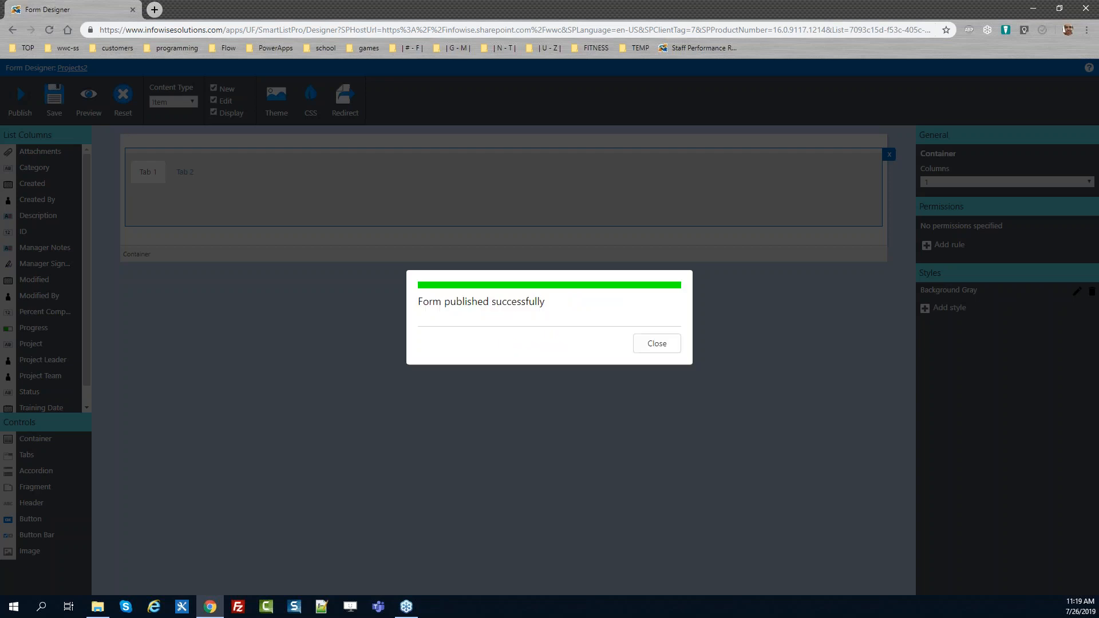
pyautogui.click(643, 344)
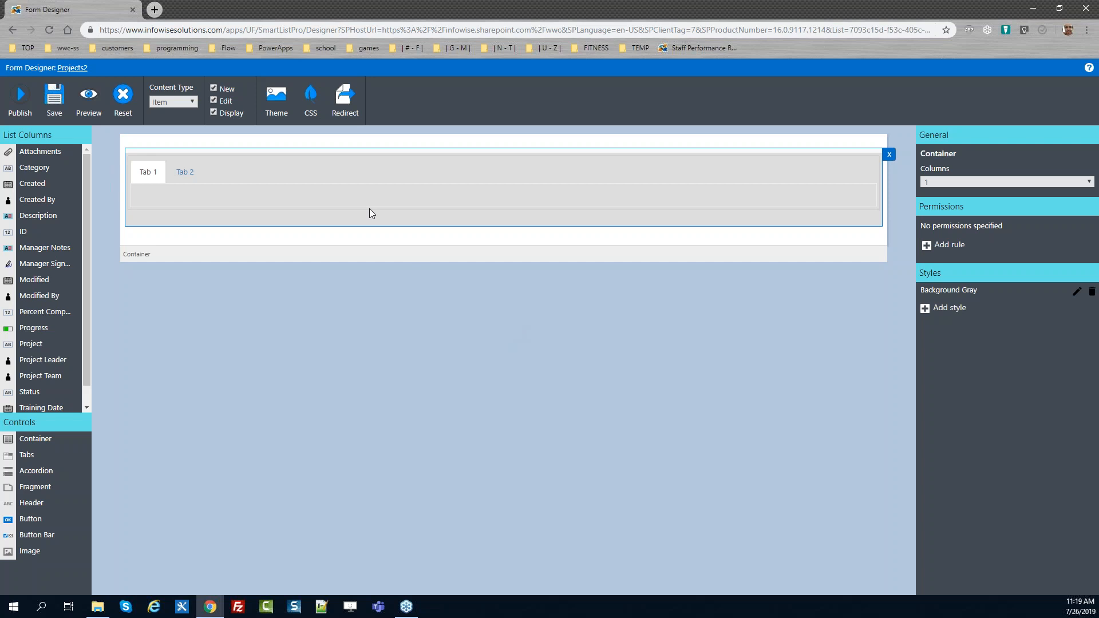
pyautogui.rightClick(75, 6)
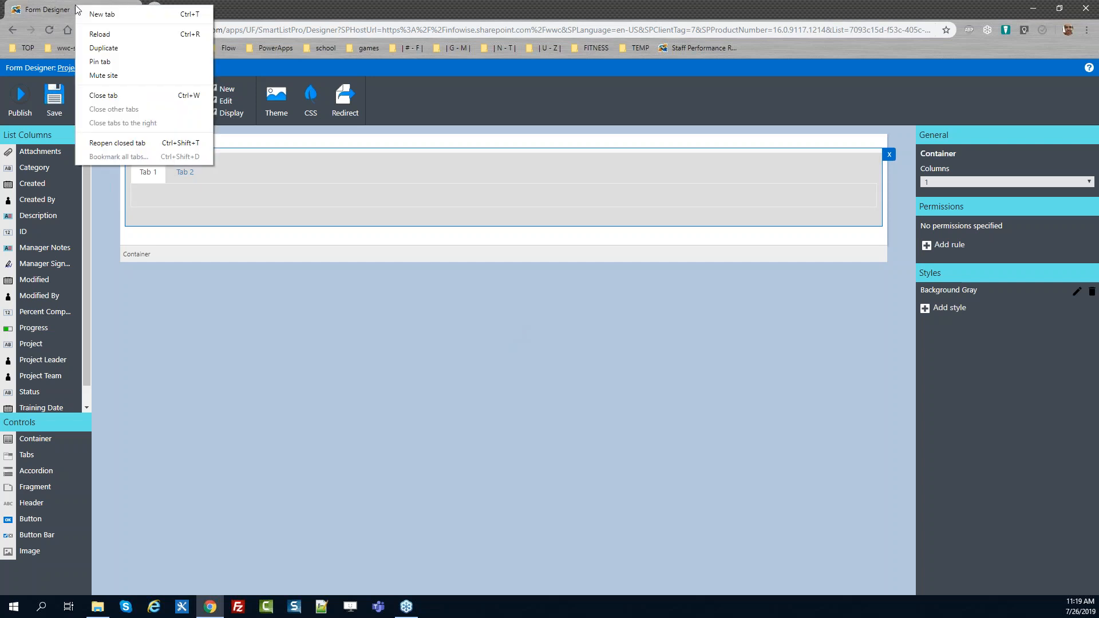
pyautogui.click(130, 49)
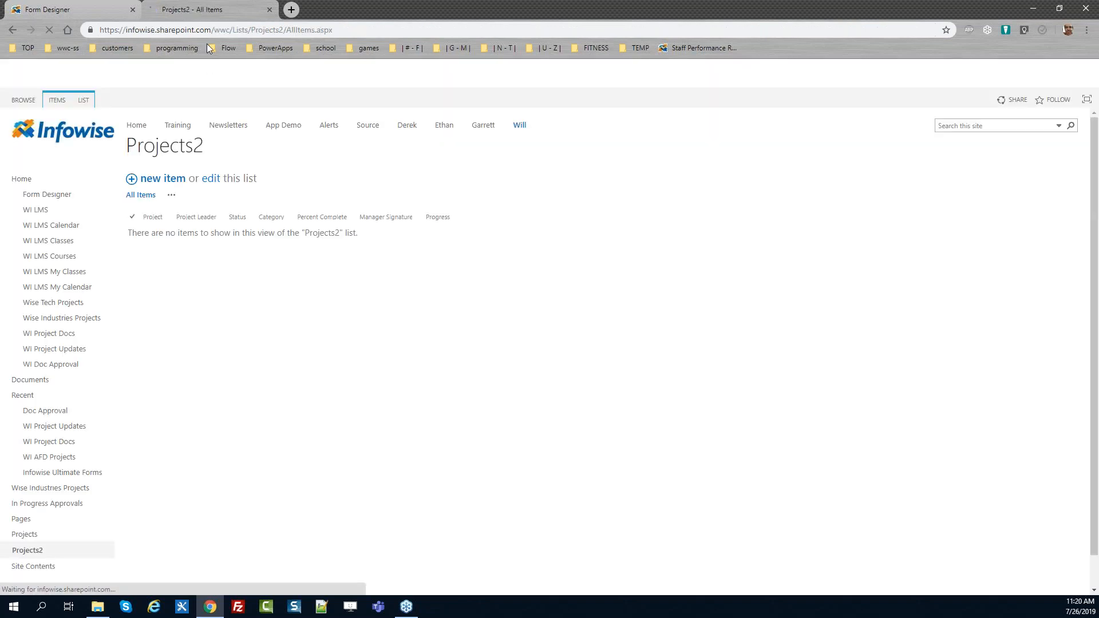
# Return to the form designer and replace the first tab of the Tabs control with a newly added tab
pyautogui.moveTo(194, 9); pyautogui.dragTo(63, 9)
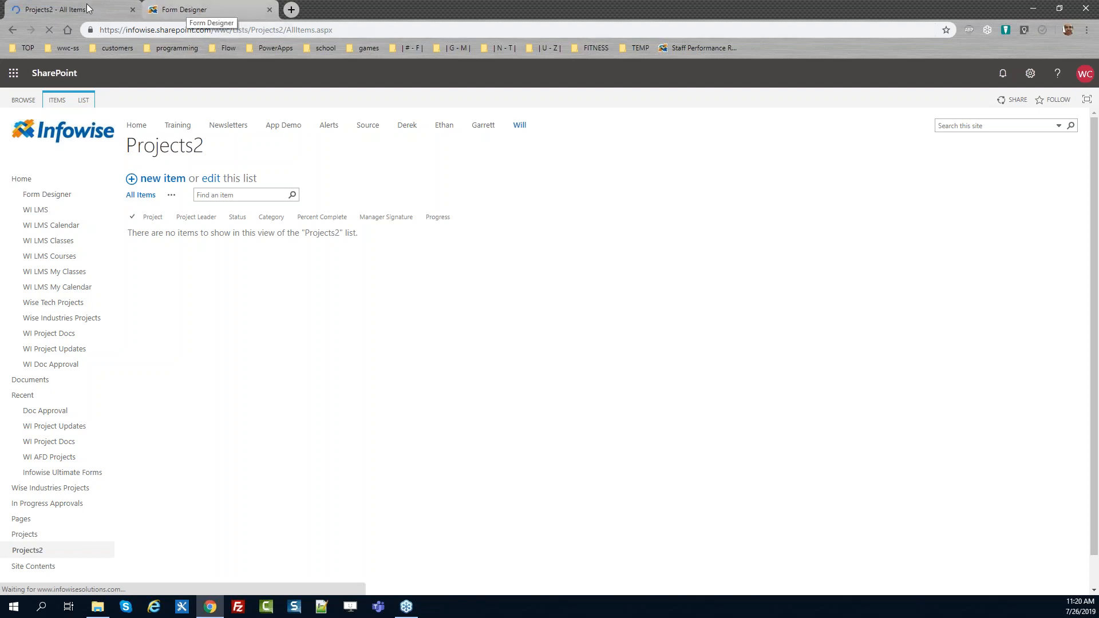
pyautogui.click(200, 8)
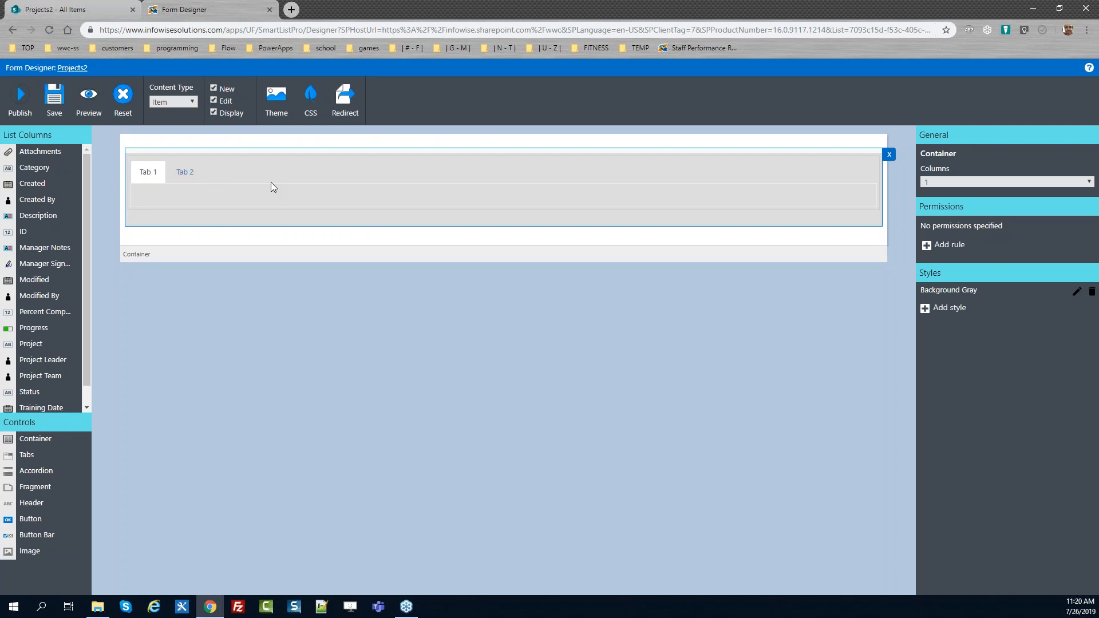
pyautogui.click(163, 174)
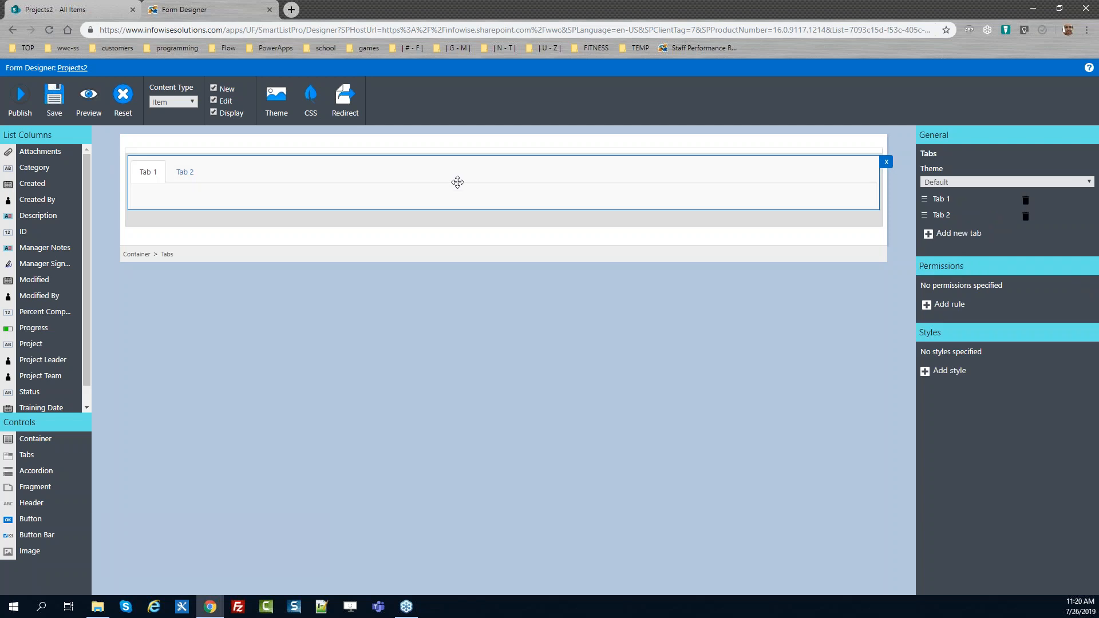
pyautogui.click(1025, 199)
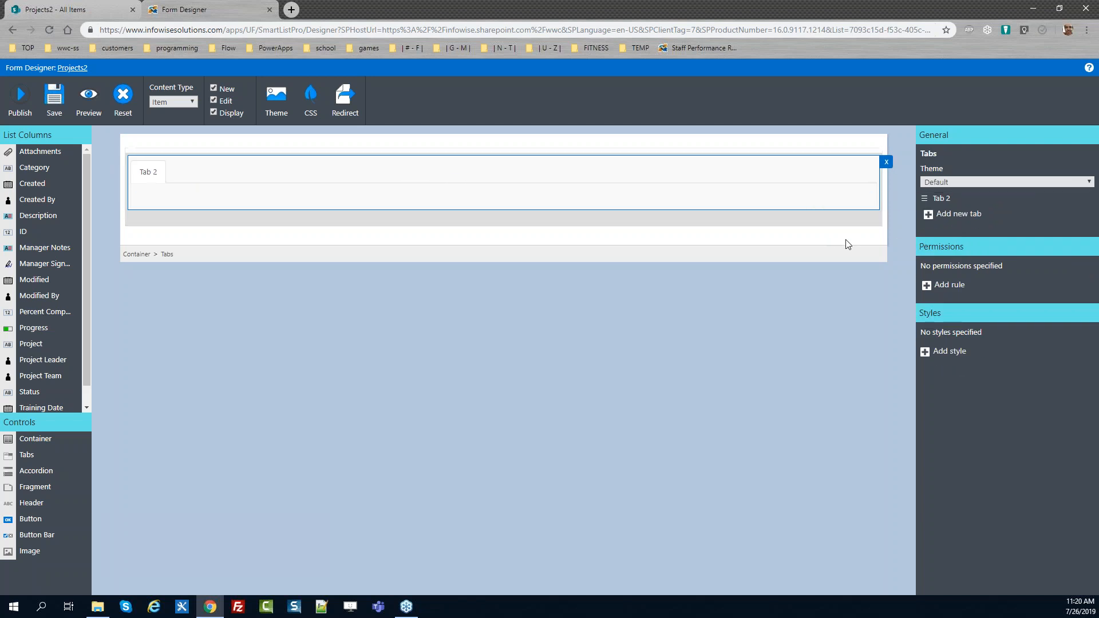
pyautogui.click(955, 219)
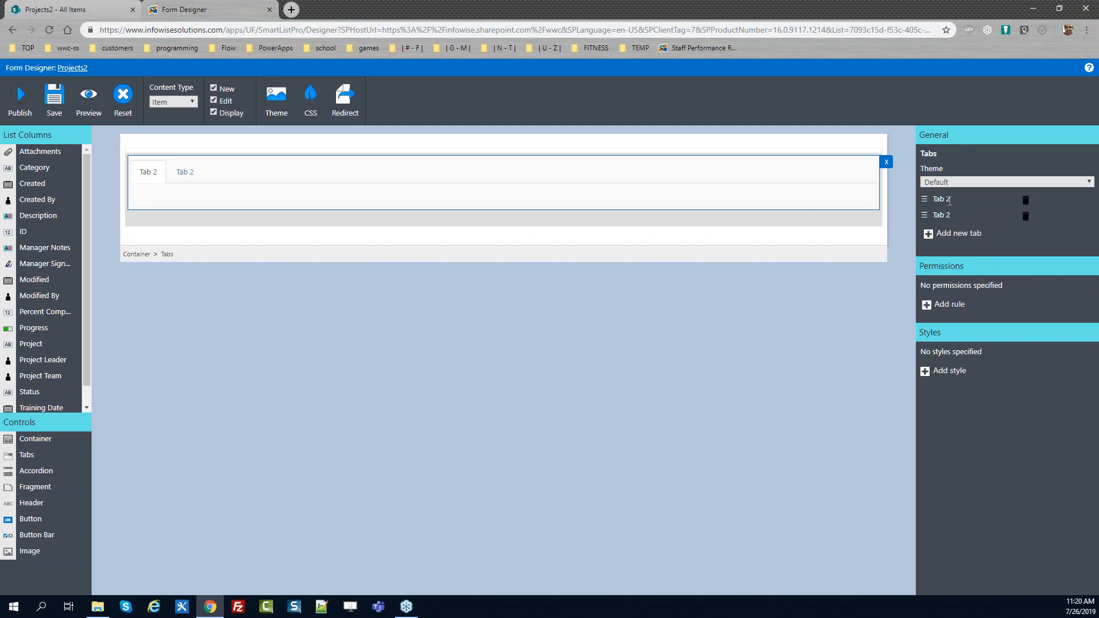
# Rename the two tabs to Project and Manager
pyautogui.press('BackSpace')
pyautogui.press('BackSpace')
pyautogui.press('BackSpace')
pyautogui.press('BackSpace')
pyautogui.press('BackSpace')
pyautogui.write('Project')
pyautogui.press('BackSpace')
pyautogui.press('BackSpace')
pyautogui.press('BackSpace')
pyautogui.press('BackSpace')
pyautogui.write('Manager')
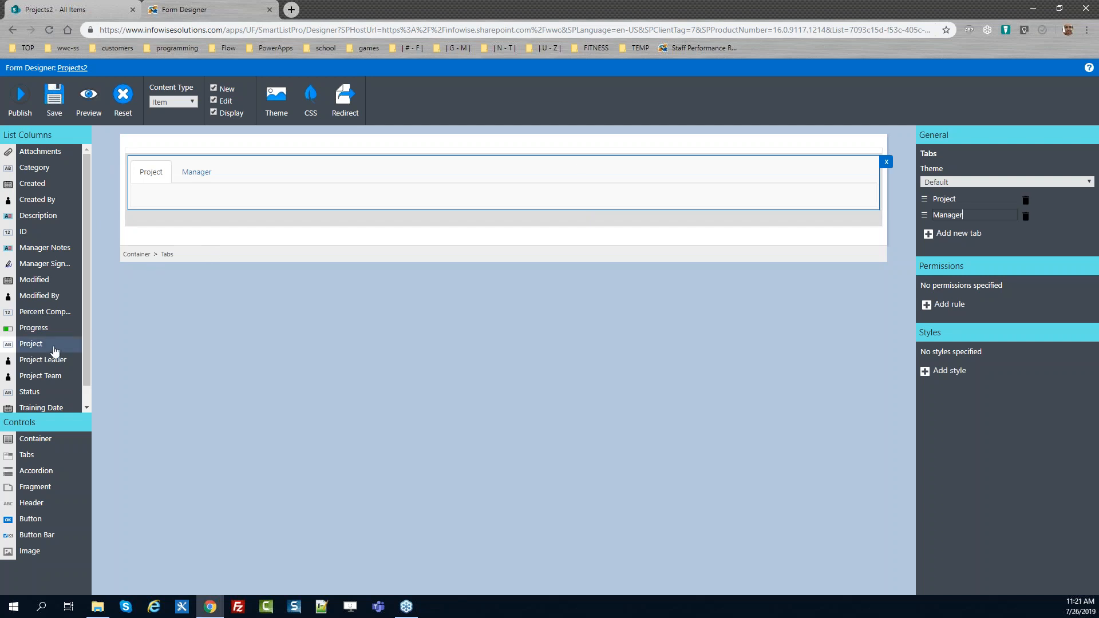
# Place the Project, Project Leader, Project Team and Description fields on the Project tab
pyautogui.moveTo(43, 348); pyautogui.dragTo(200, 206)
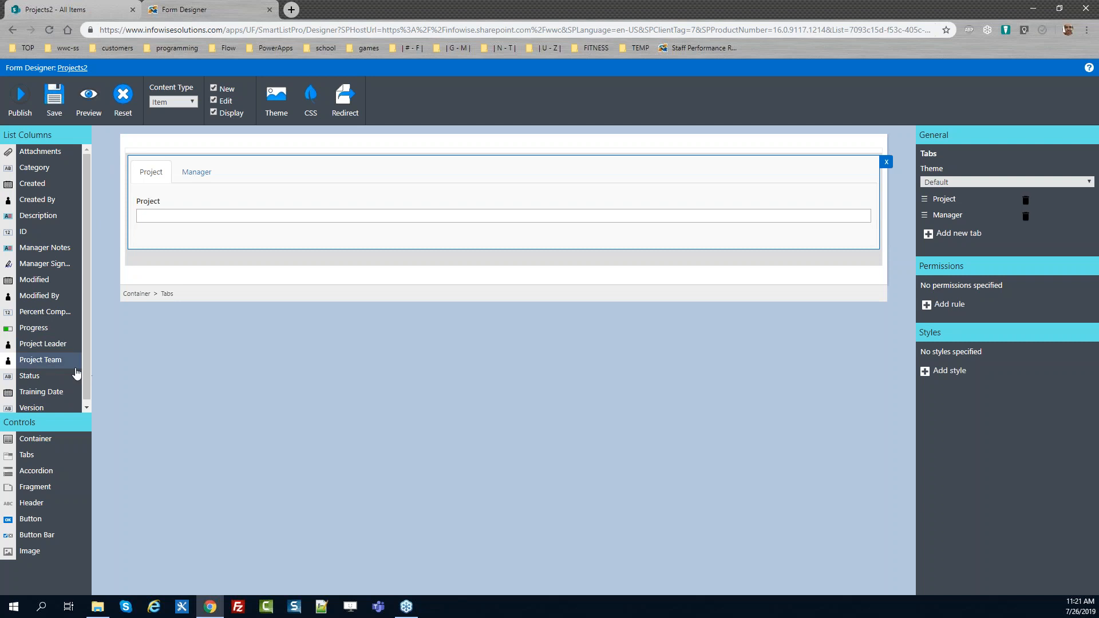
pyautogui.moveTo(61, 345); pyautogui.dragTo(195, 237)
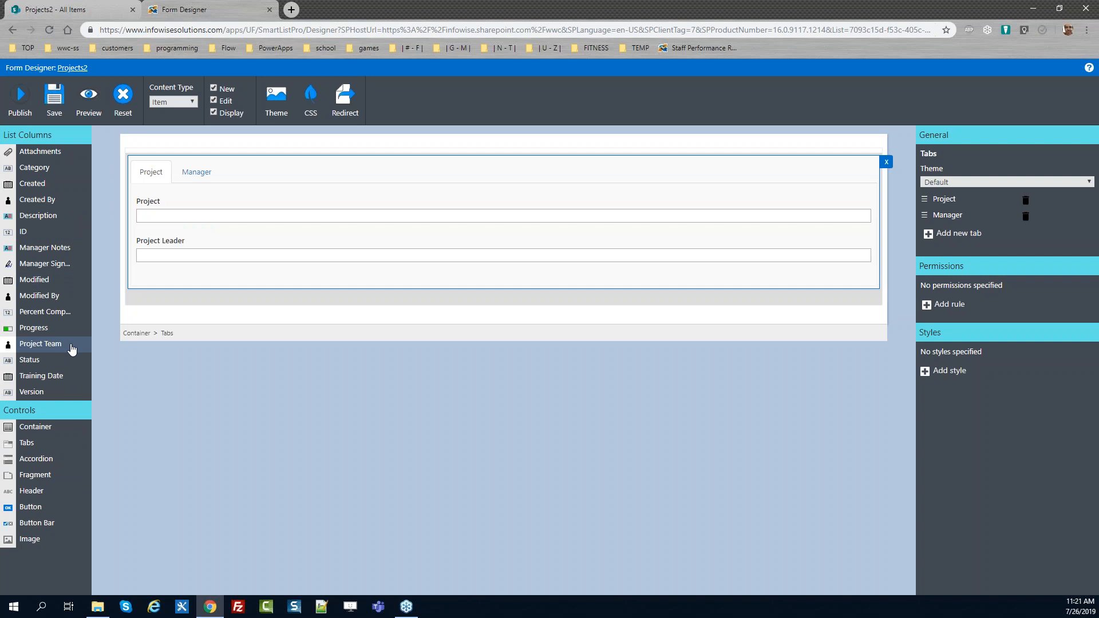
pyautogui.moveTo(70, 350); pyautogui.dragTo(217, 298)
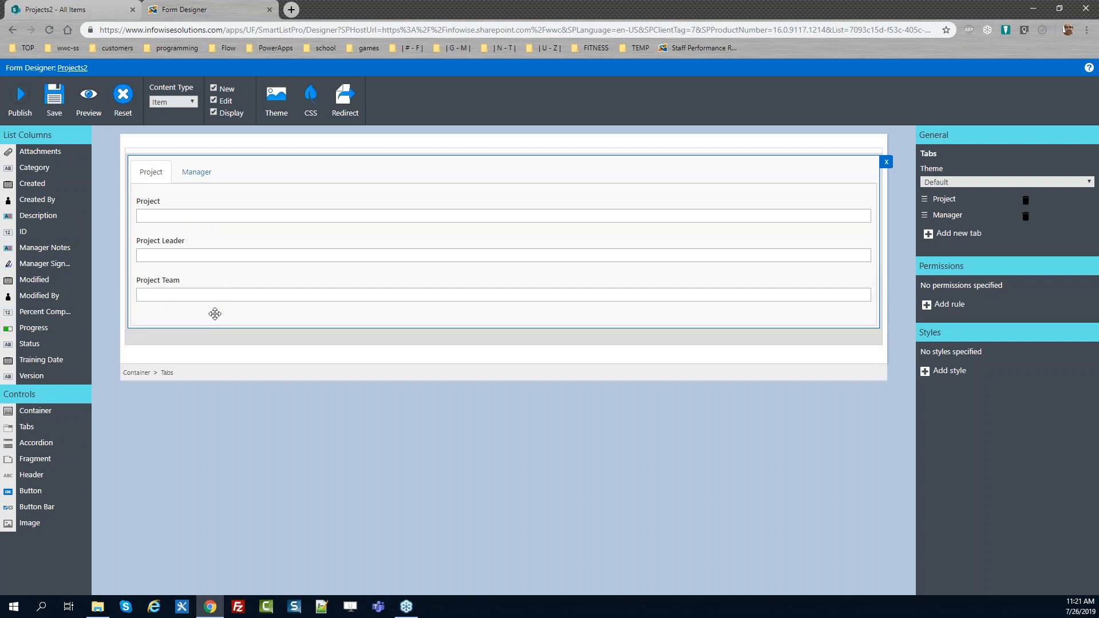
pyautogui.moveTo(63, 216); pyautogui.dragTo(154, 315)
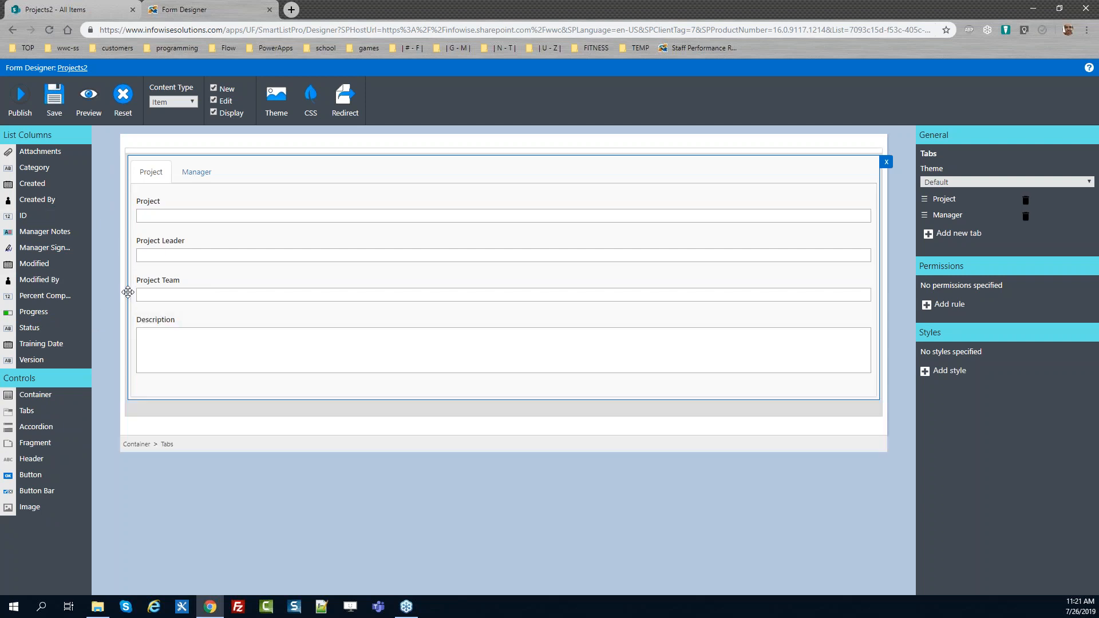
# Add the Category, Training Date, Status and Percent Complete fields below them on the Project tab
pyautogui.moveTo(58, 169); pyautogui.dragTo(181, 383)
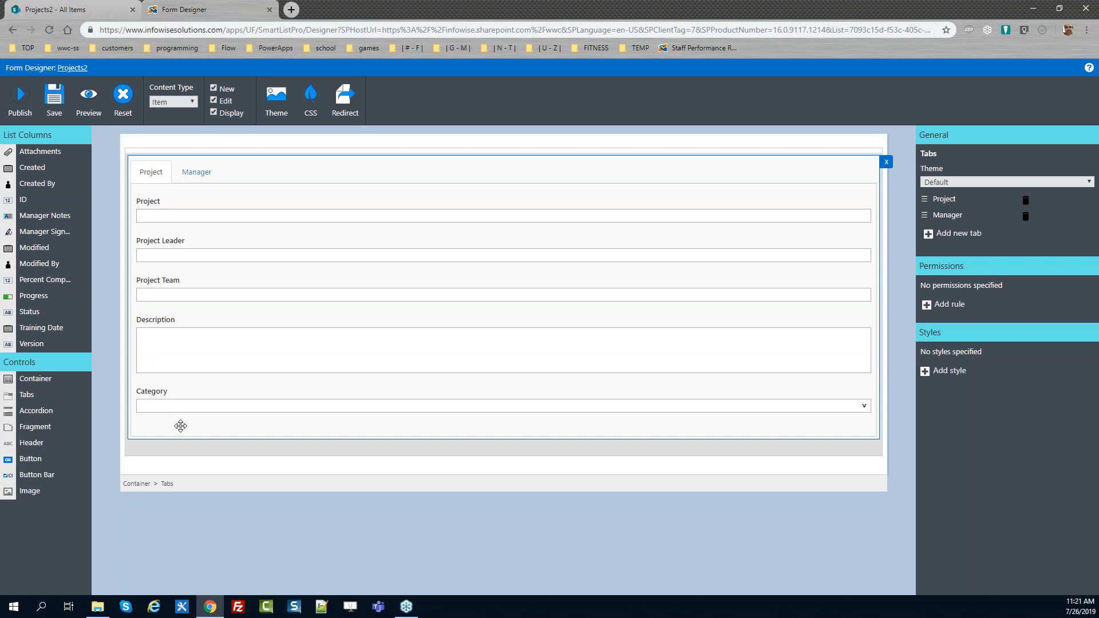
pyautogui.moveTo(63, 331); pyautogui.dragTo(186, 427)
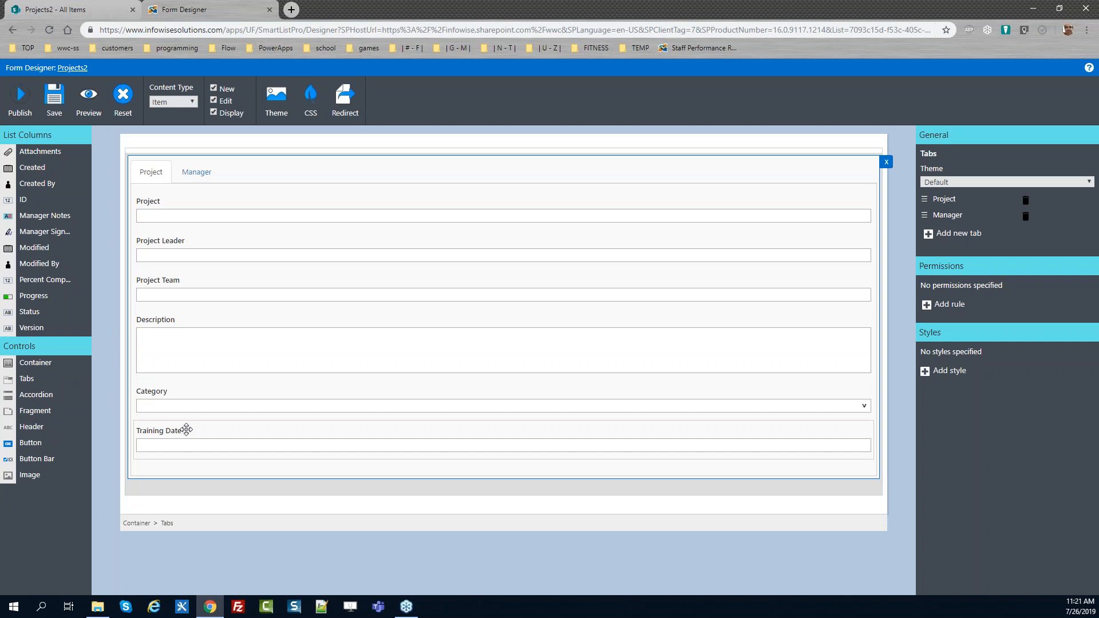
pyautogui.moveTo(32, 312); pyautogui.dragTo(172, 464)
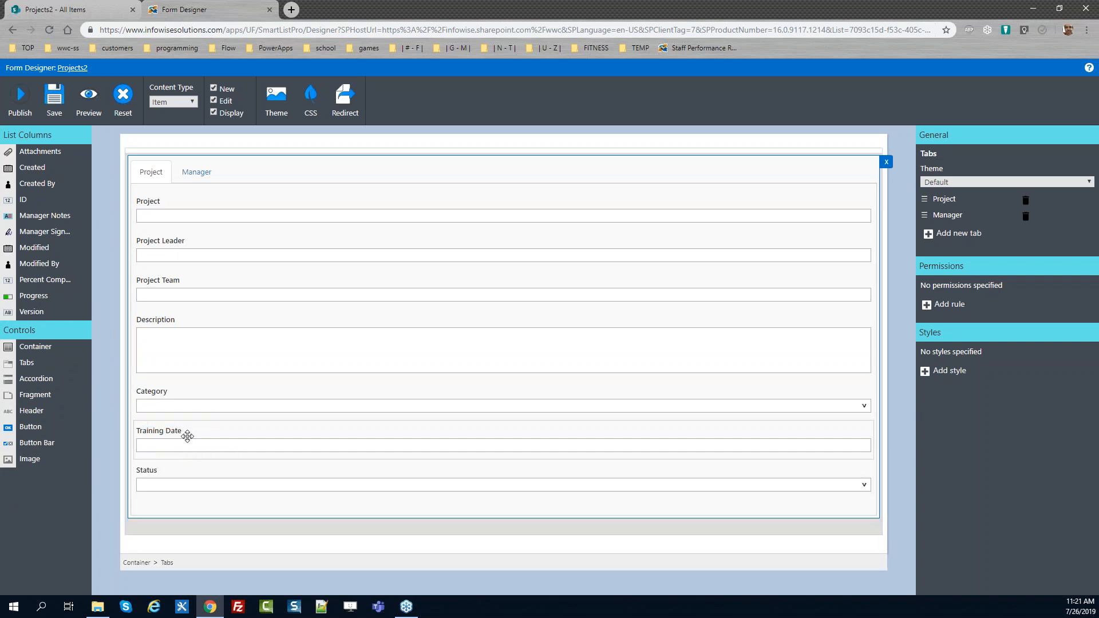
pyautogui.moveTo(45, 279); pyautogui.dragTo(172, 511)
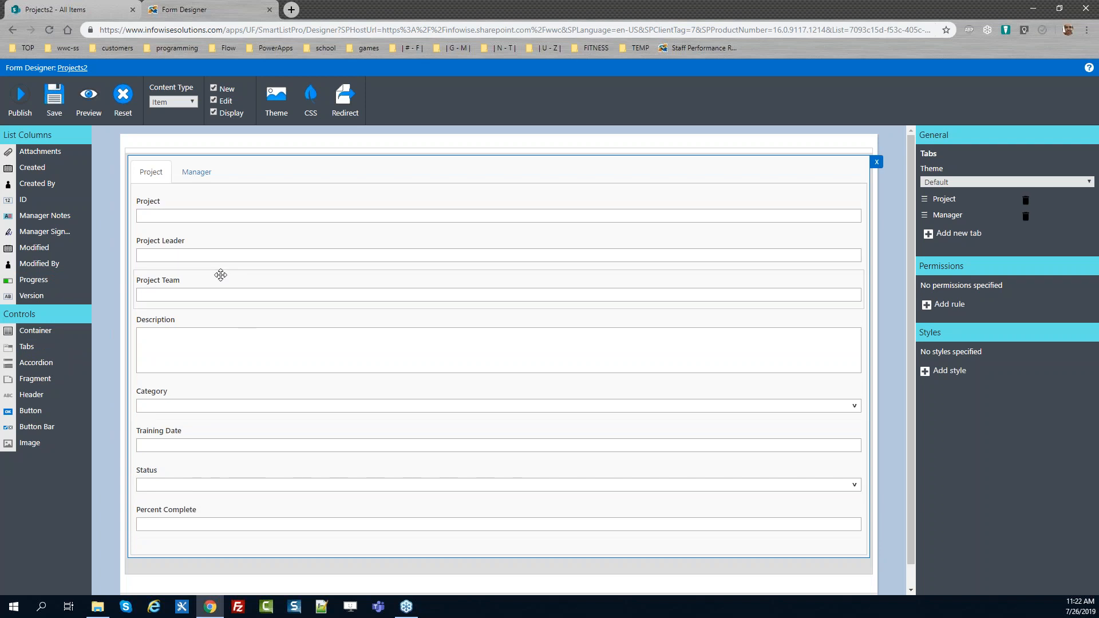
# Place the Manager Notes and Manager Signature fields on the Manager tab
pyautogui.click(195, 175)
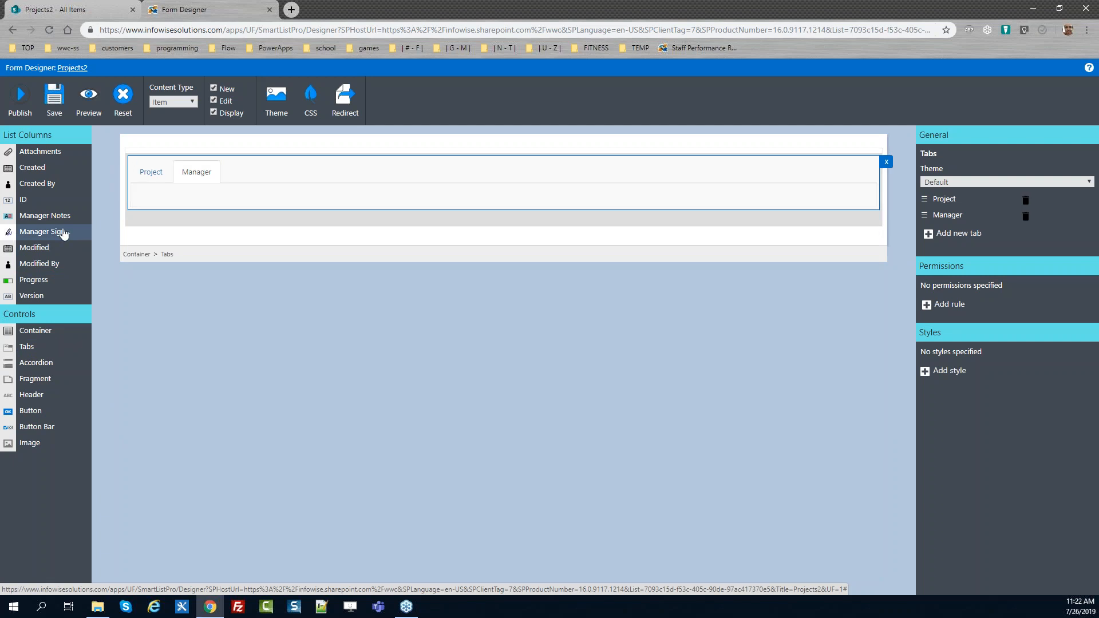
pyautogui.moveTo(74, 215); pyautogui.dragTo(194, 221)
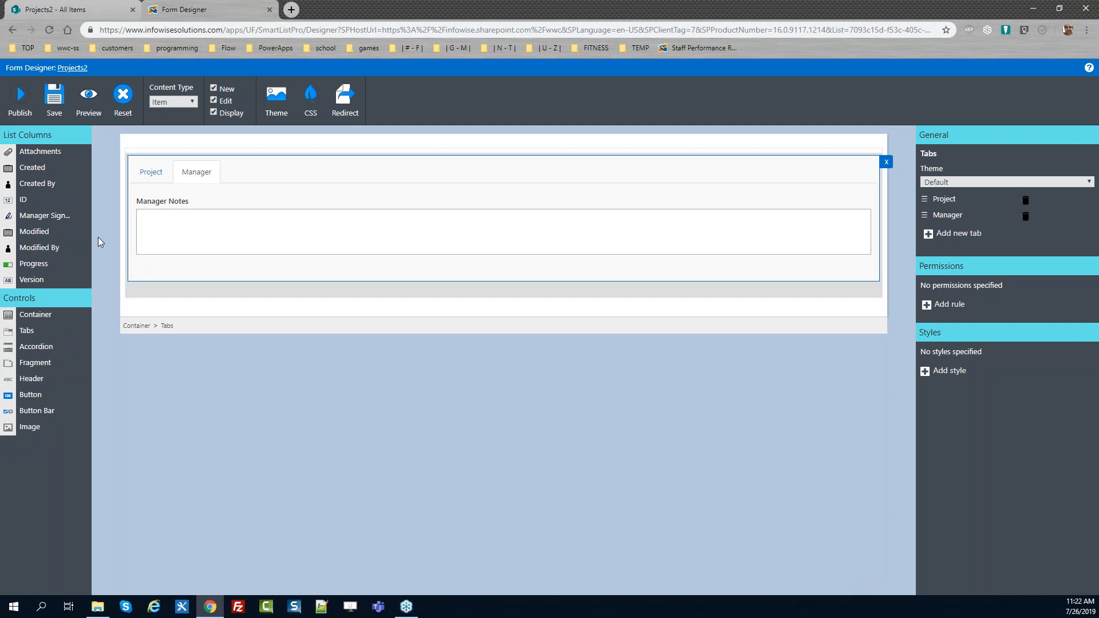
pyautogui.moveTo(66, 216); pyautogui.dragTo(206, 281)
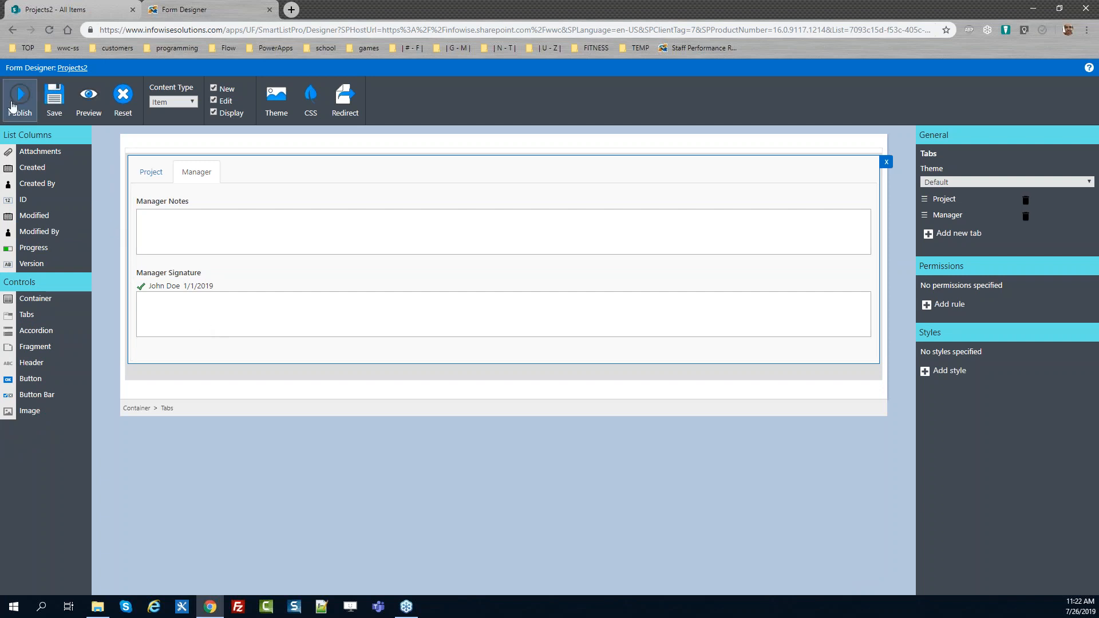
# Publish the form for all users
pyautogui.click(20, 99)
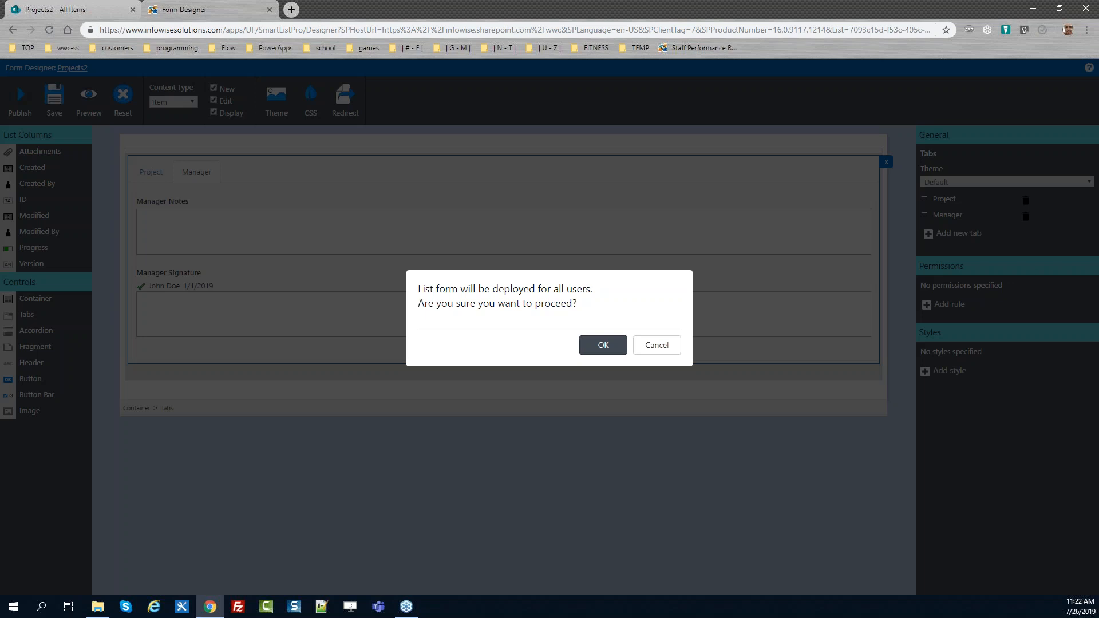
pyautogui.click(603, 345)
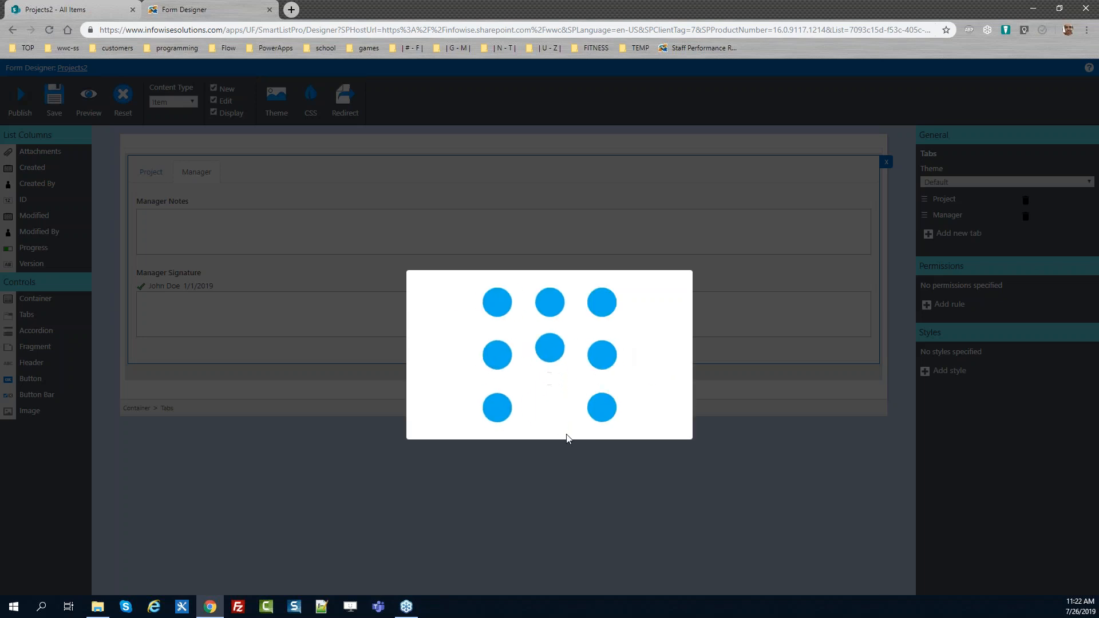
pyautogui.click(660, 351)
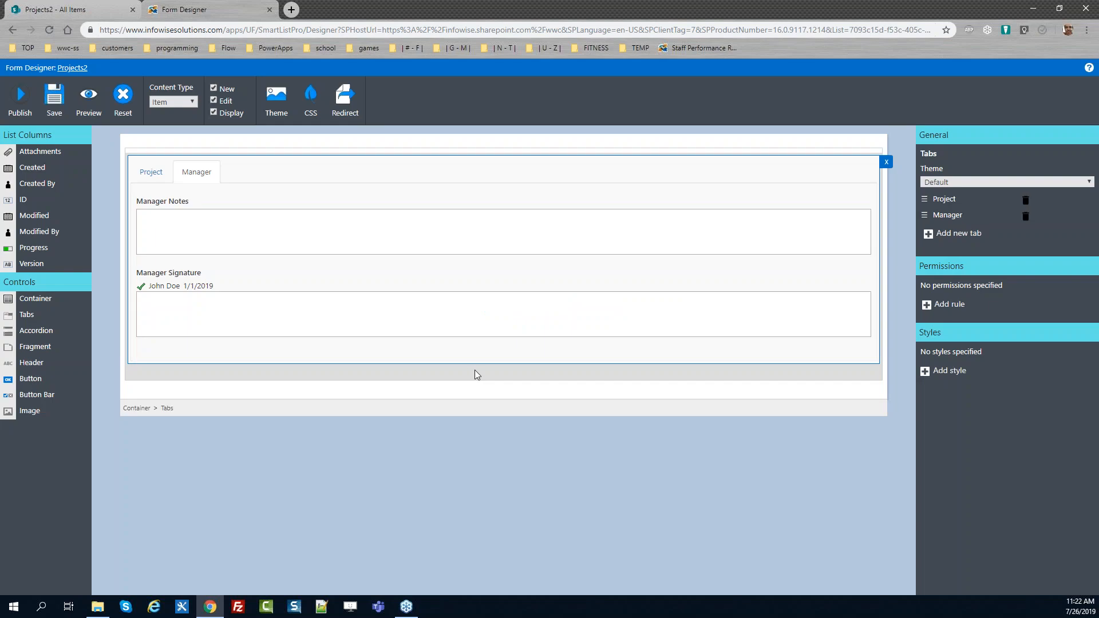
# Open a new Projects2 item and switch between its Project and Manager tabs
pyautogui.click(65, 7)
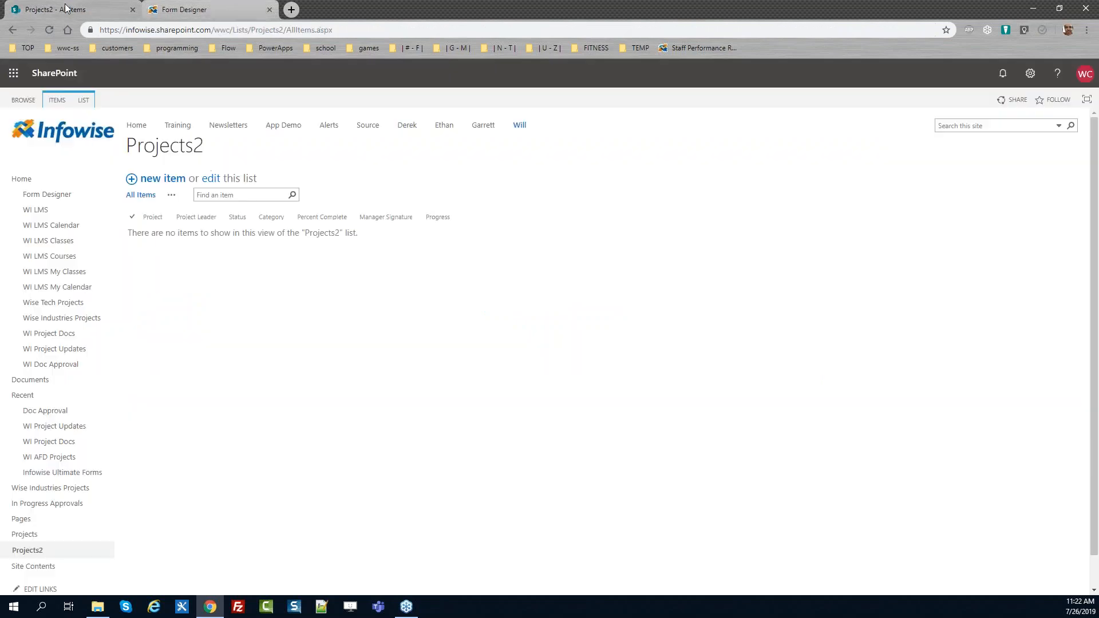
pyautogui.click(165, 181)
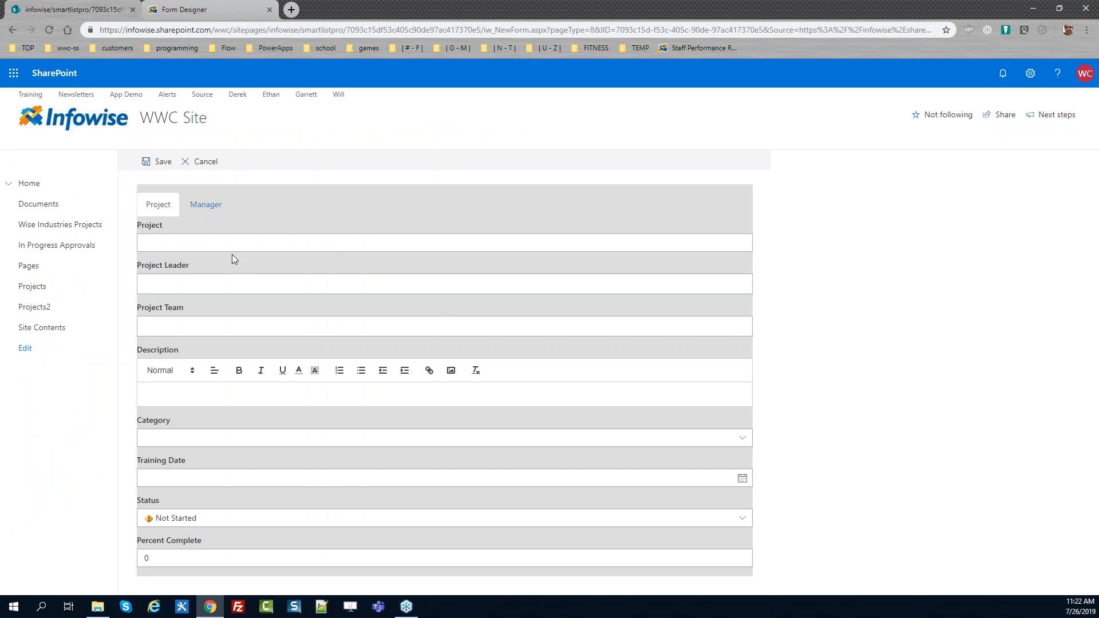
pyautogui.click(203, 208)
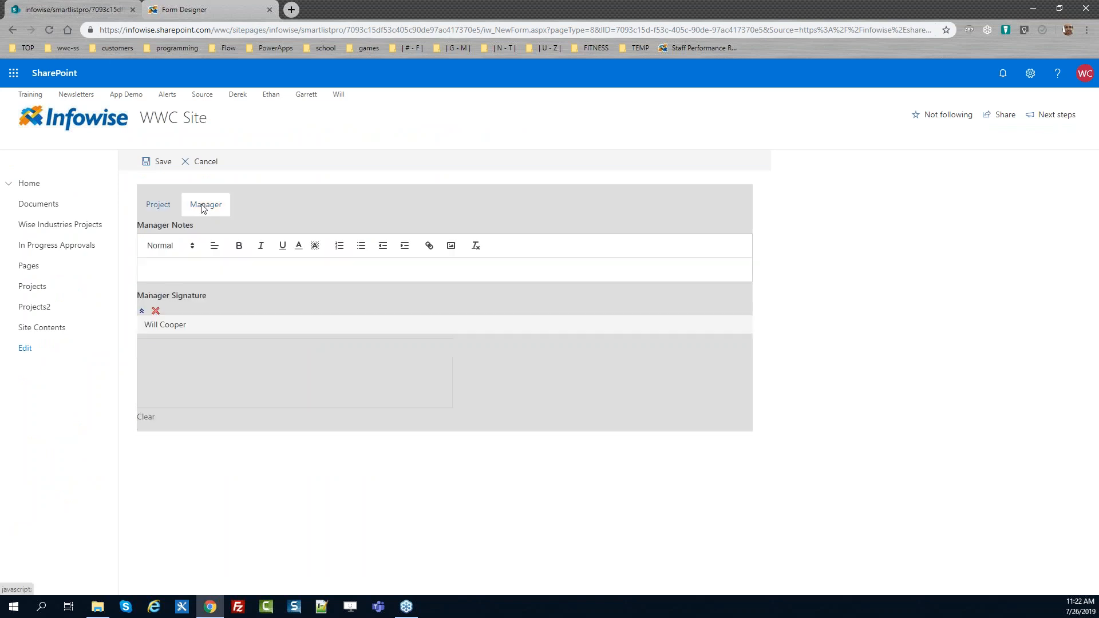
pyautogui.click(164, 209)
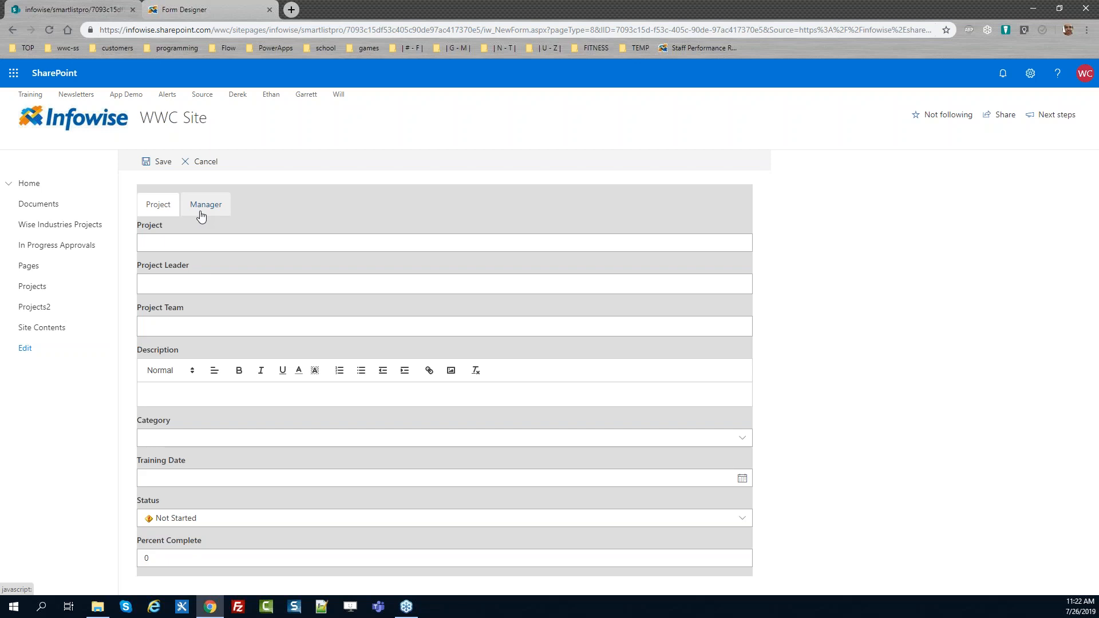
# Enter Apples Project as the project name and pick the project leader from the people suggestions
pyautogui.click(197, 242)
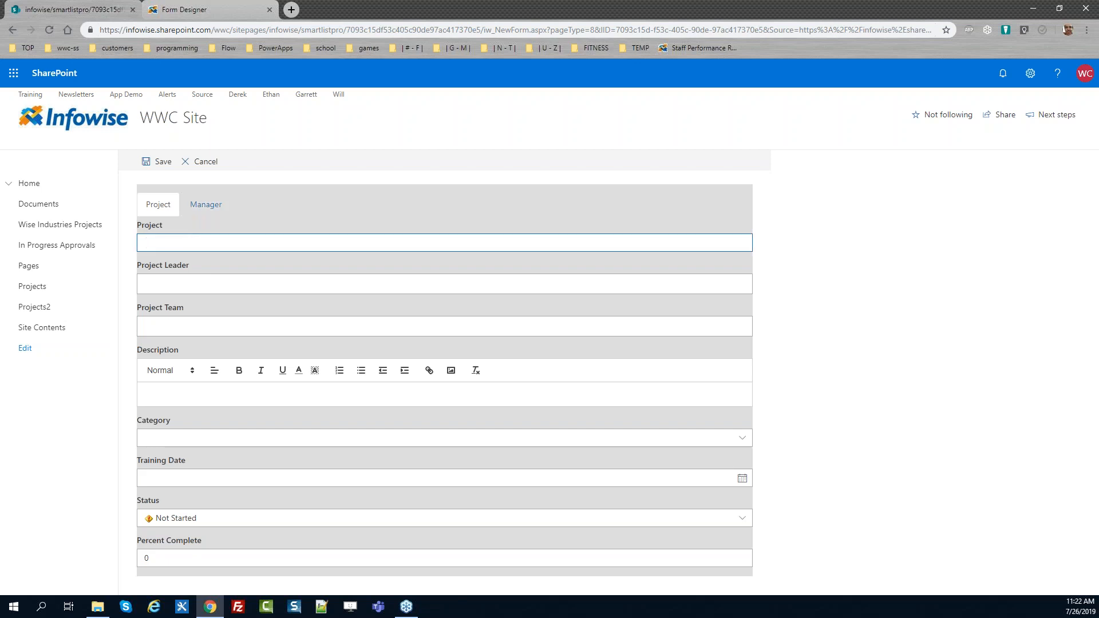
pyautogui.write('Apples Project')
pyautogui.press('Tab')
pyautogui.write('Will C')
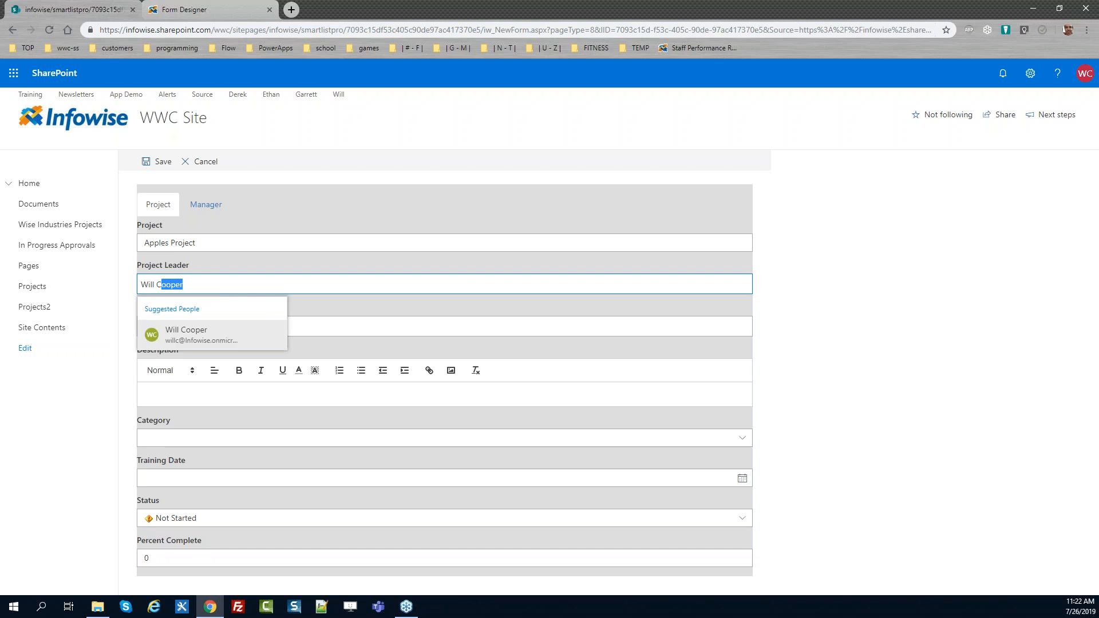
pyautogui.click(220, 335)
# Add two people to the Project Team field
pyautogui.click(191, 322)
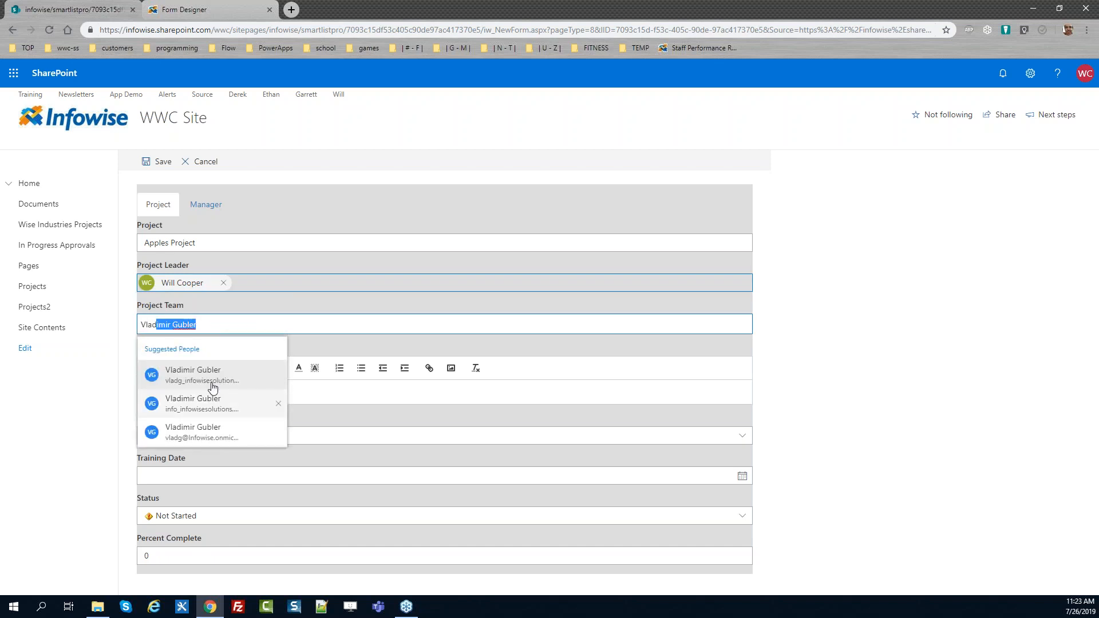
pyautogui.click(213, 387)
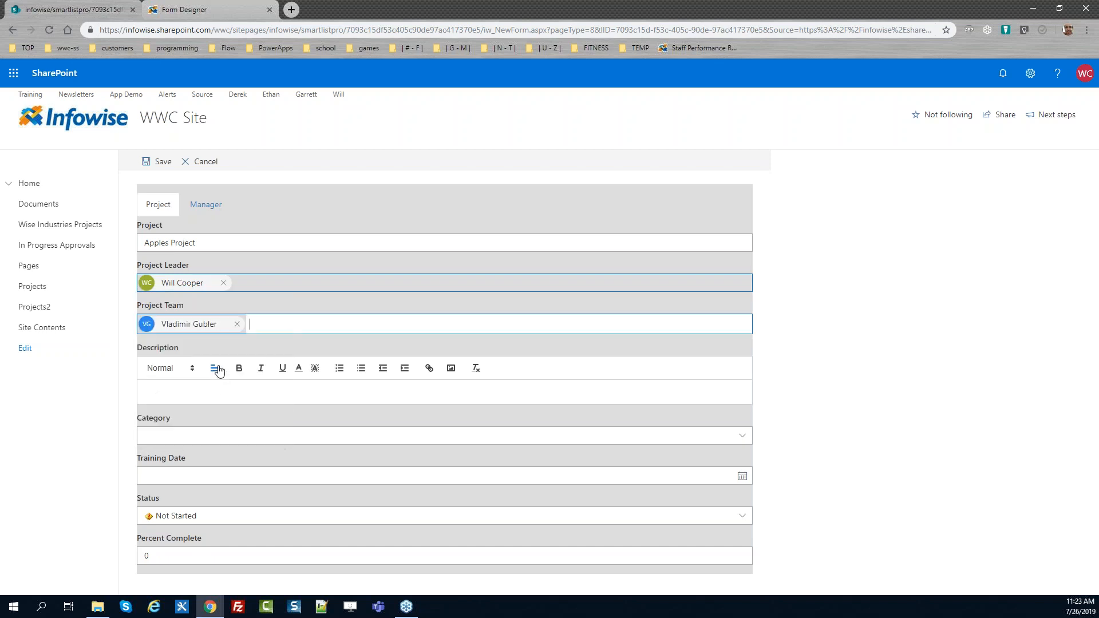
pyautogui.write('ethan')
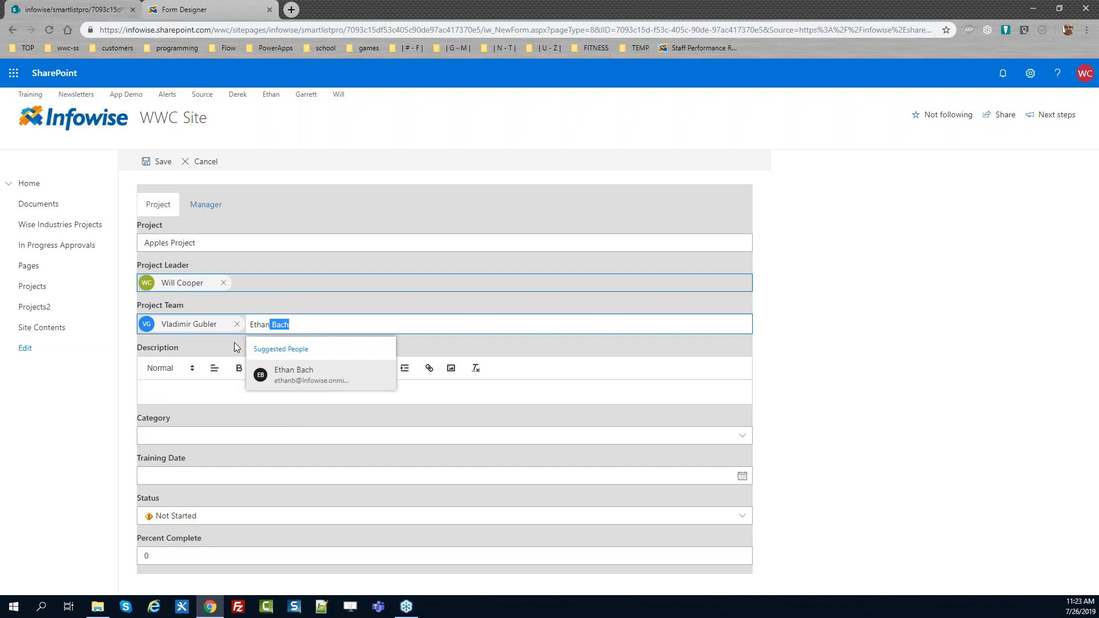
pyautogui.click(328, 381)
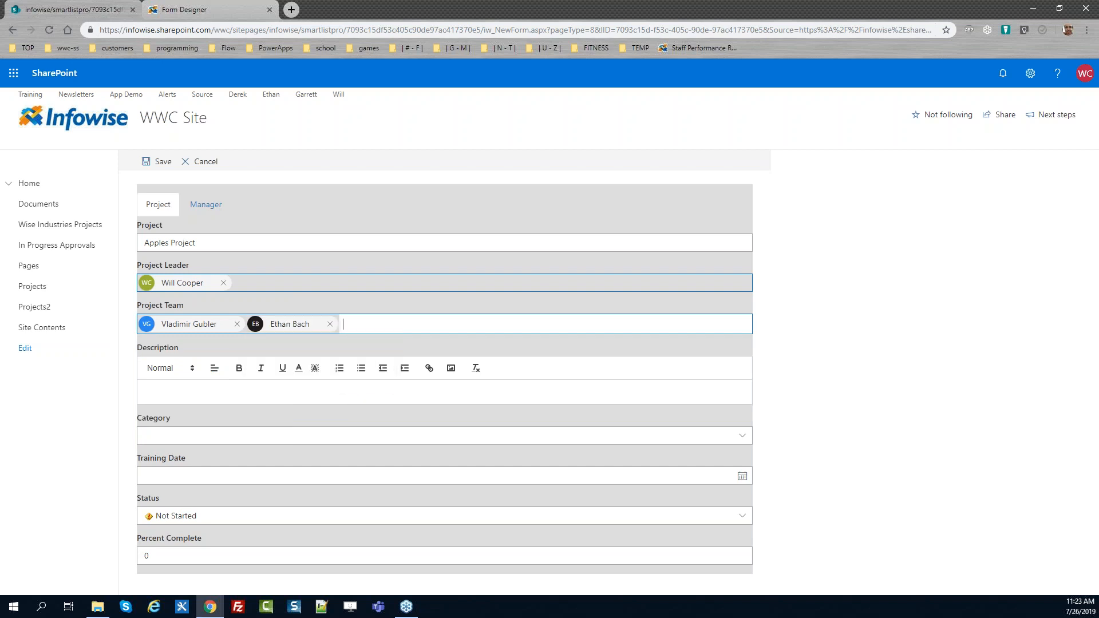
# Fill the description with repeated copies of the sentence "This is just for our workshop testing."
pyautogui.click(294, 395)
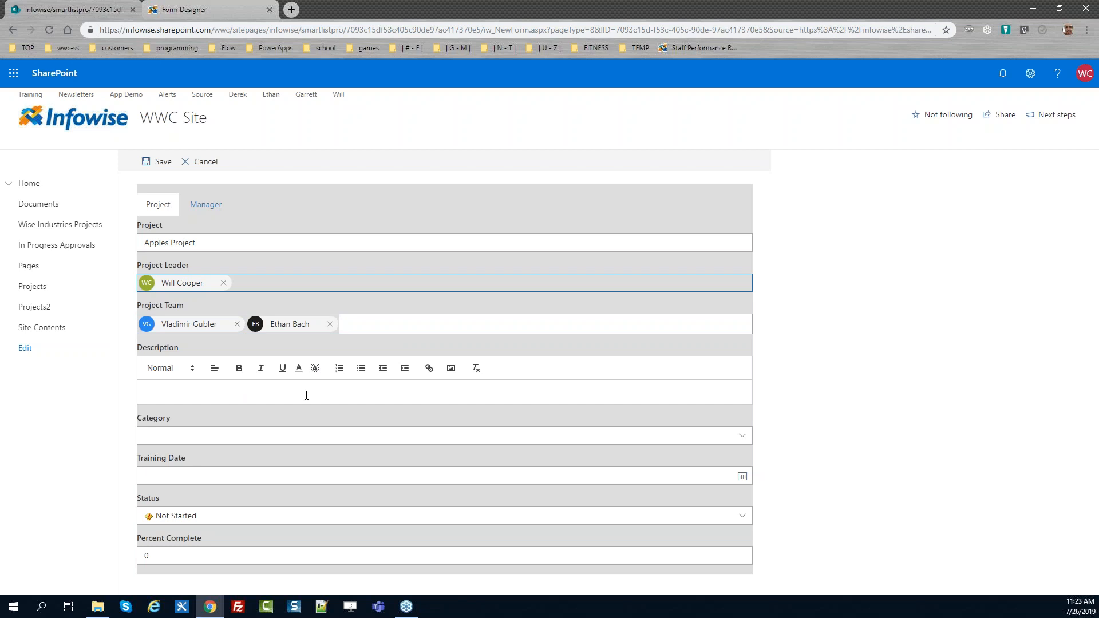
pyautogui.write('This is just for our workshop testing.')
pyautogui.hotkey('ctrl', 'a')
pyautogui.hotkey('ctrl', 'c')
pyautogui.click(306, 395)
pyautogui.hotkey('ctrl', 'v')
pyautogui.hotkey('ctrl', 'v')
pyautogui.hotkey('ctrl', 'v')
pyautogui.hotkey('ctrl', 'v')
pyautogui.hotkey('ctrl', 'v')
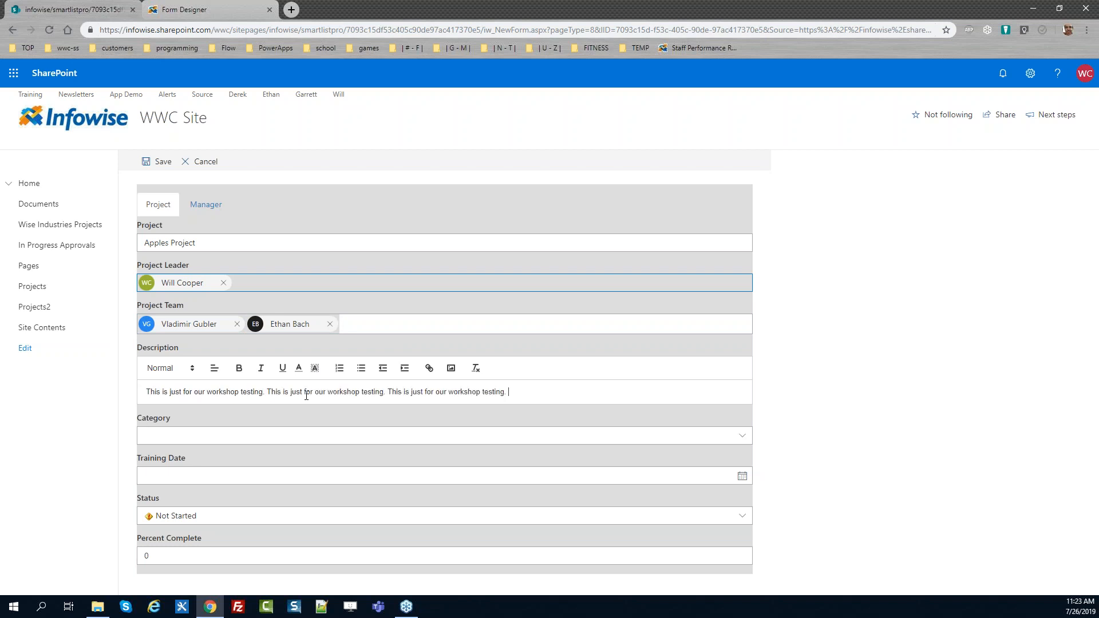
pyautogui.hotkey('ctrl', 'v')
pyautogui.hotkey('ctrl', 'a')
pyautogui.hotkey('ctrl', 'c')
pyautogui.click(307, 395)
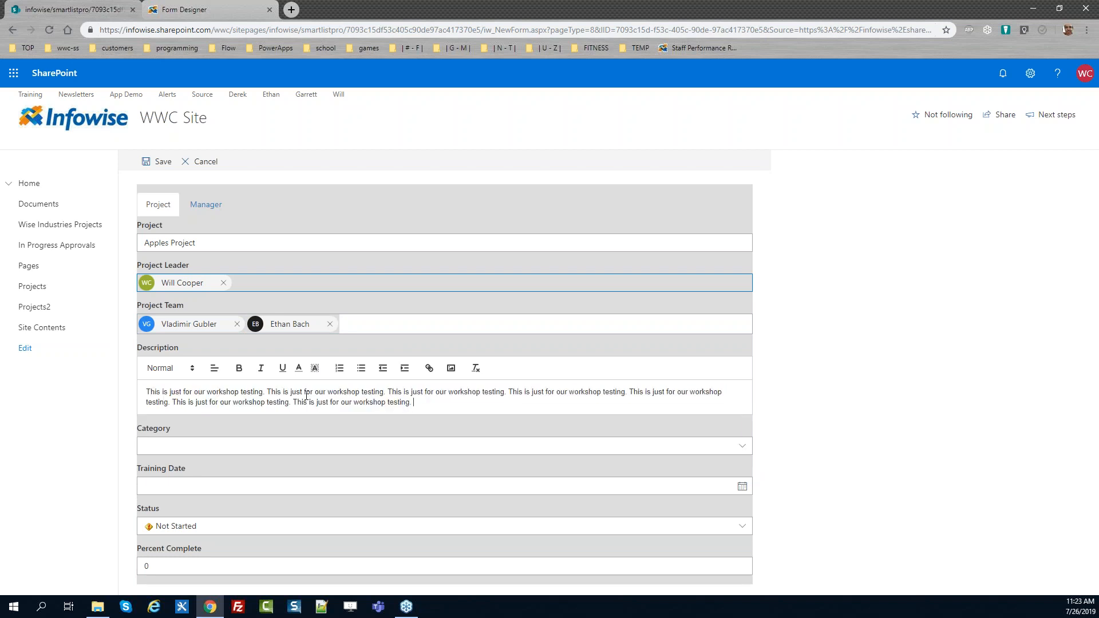
pyautogui.hotkey('ctrl', 'v')
pyautogui.hotkey('ctrl', 'v')
pyautogui.hotkey('ctrl', 'v')
pyautogui.hotkey('ctrl', 'v')
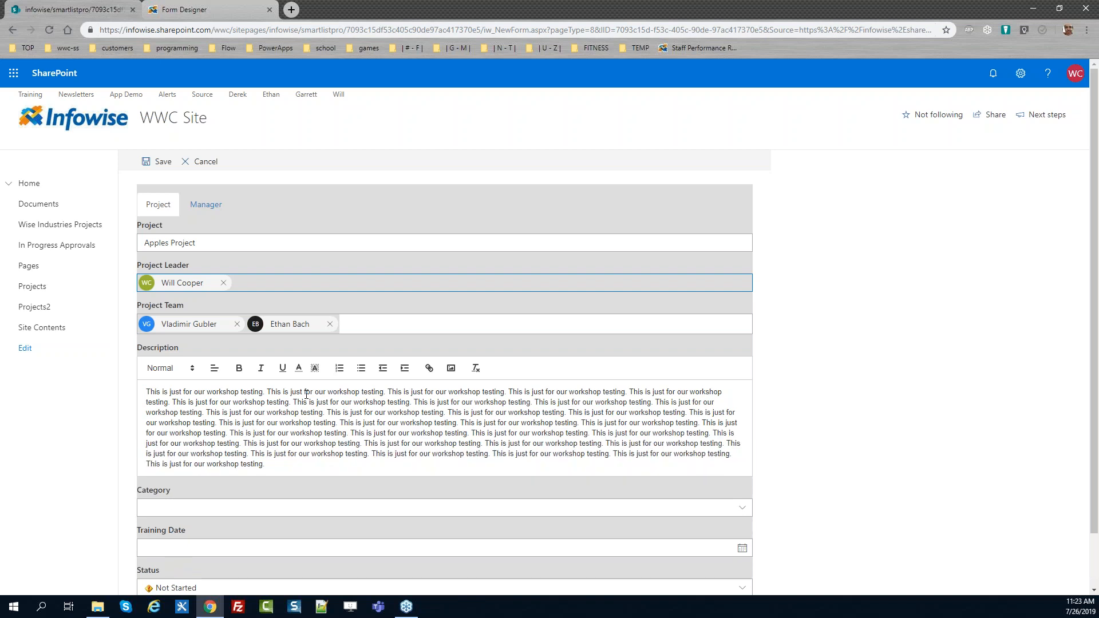
# Bold a passage of the description and set the Category to Sales
pyautogui.moveTo(399, 412); pyautogui.dragTo(257, 401)
pyautogui.click(307, 507)
pyautogui.click(255, 543)
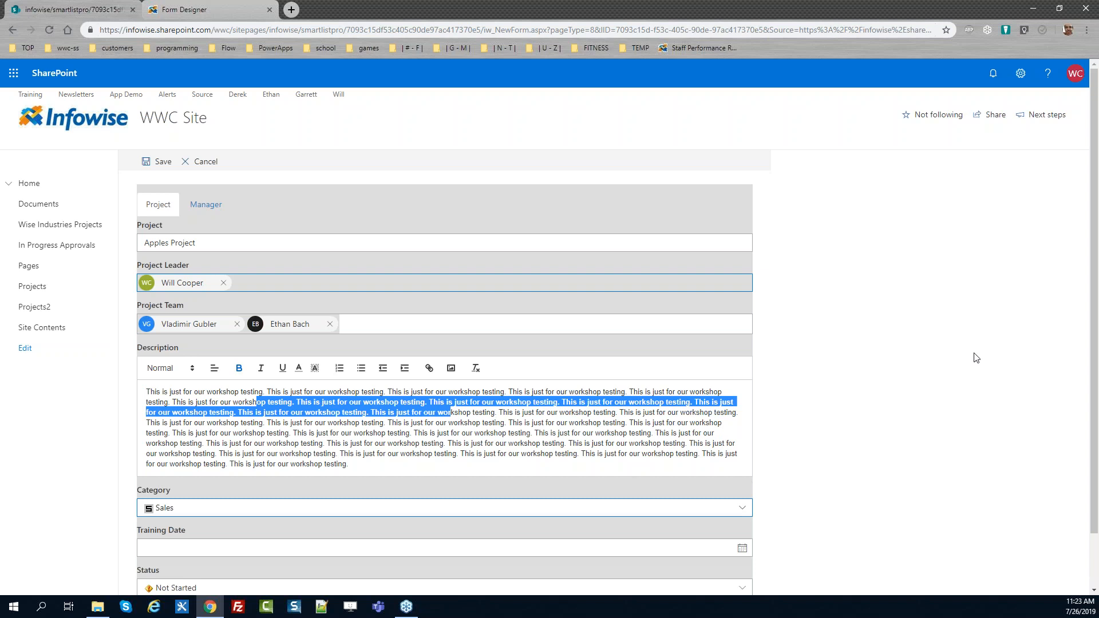
# Set the Percent Complete of the new project item to 30
pyautogui.scroll(-1, 1094, 332)
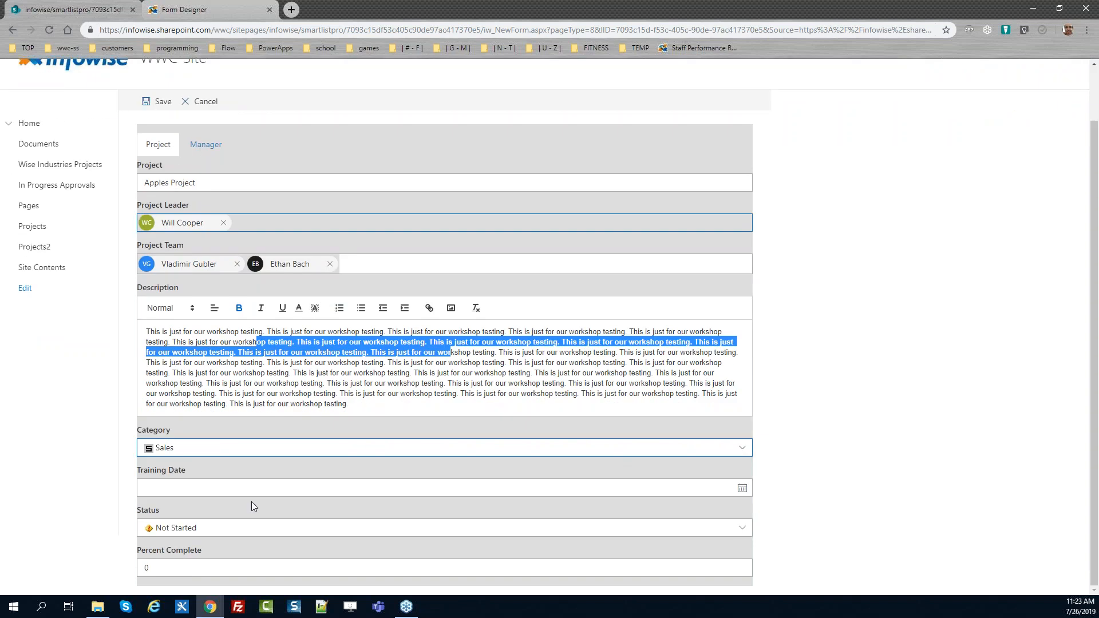
pyautogui.press('Tab')
pyautogui.write('30')
# Draw a signature in the Manager Signature pad on the Manager tab and save the item
pyautogui.click(199, 145)
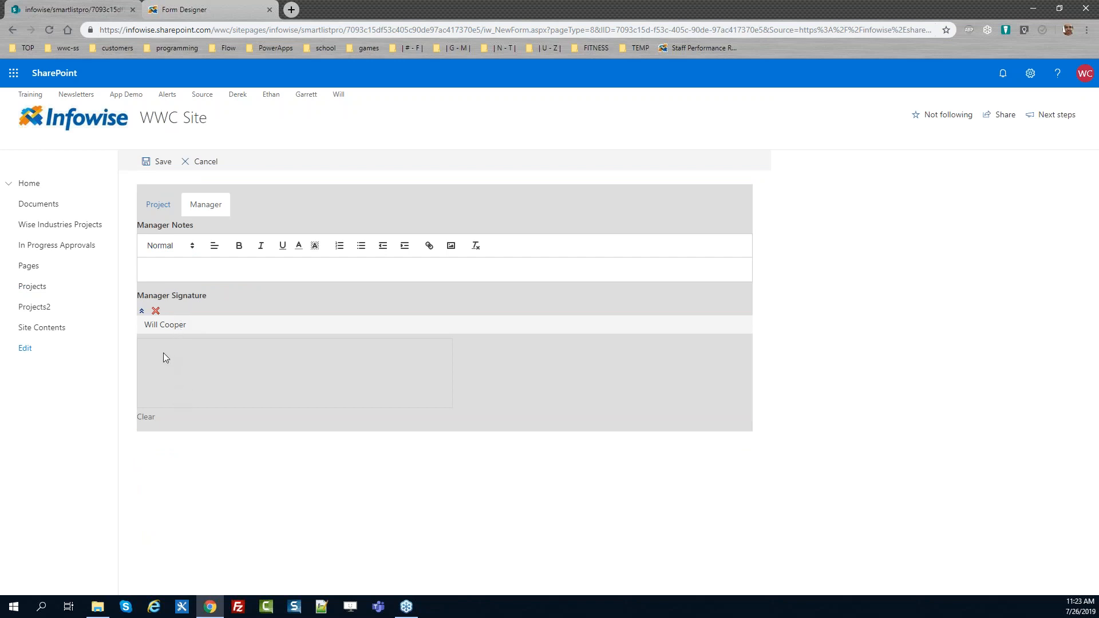
pyautogui.moveTo(291, 357); pyautogui.dragTo(299, 356)
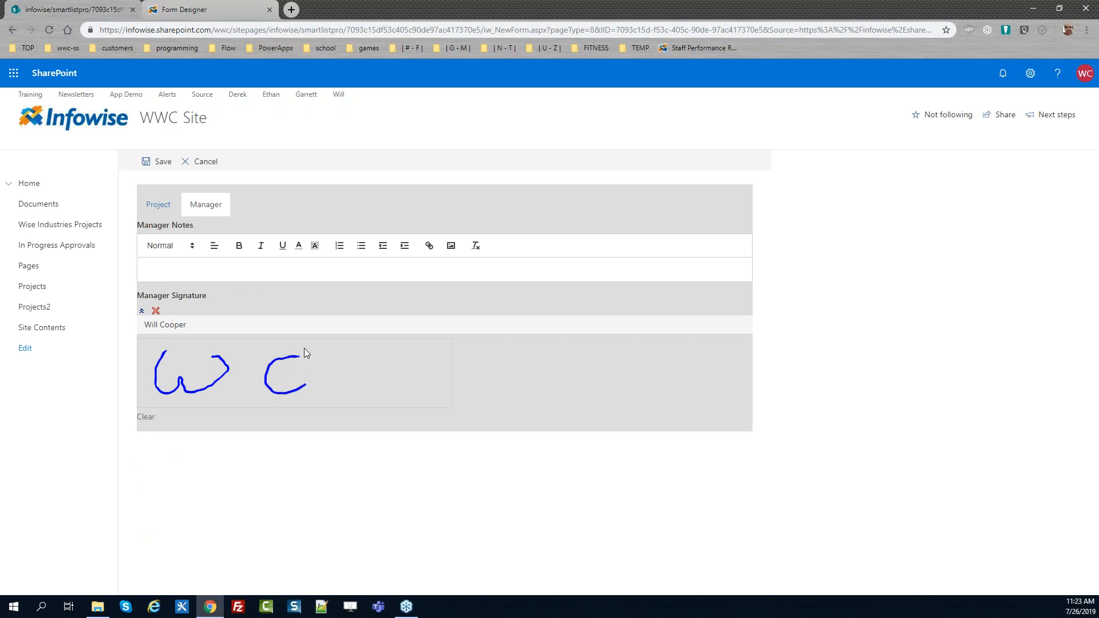
pyautogui.click(174, 163)
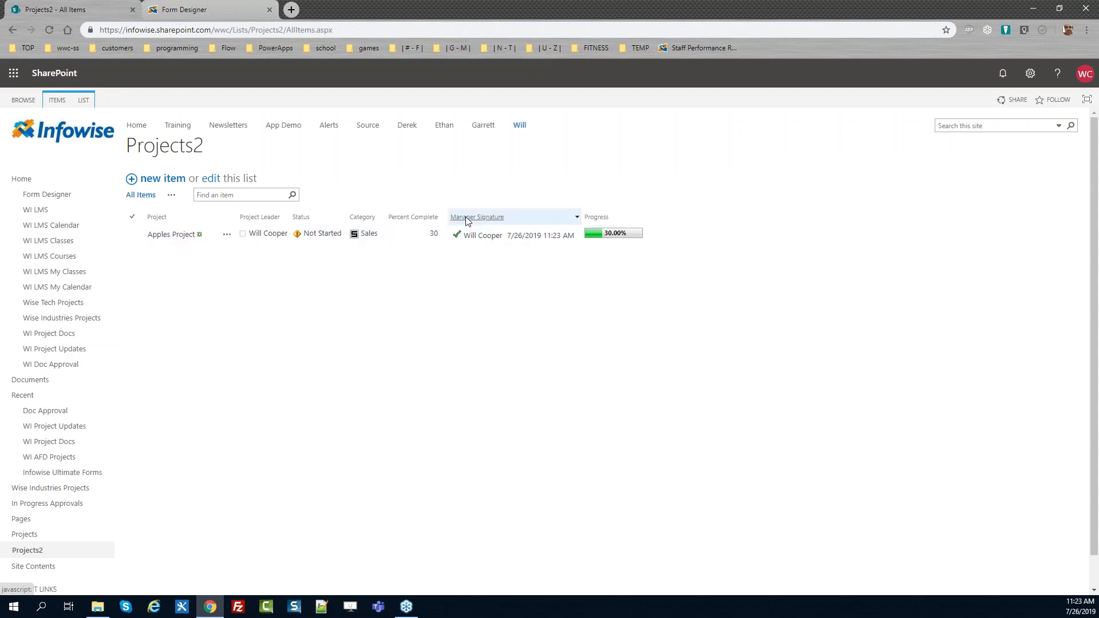
# View the Projects2 list in the modern experience and return to the classic experience
pyautogui.moveTo(602, 241)
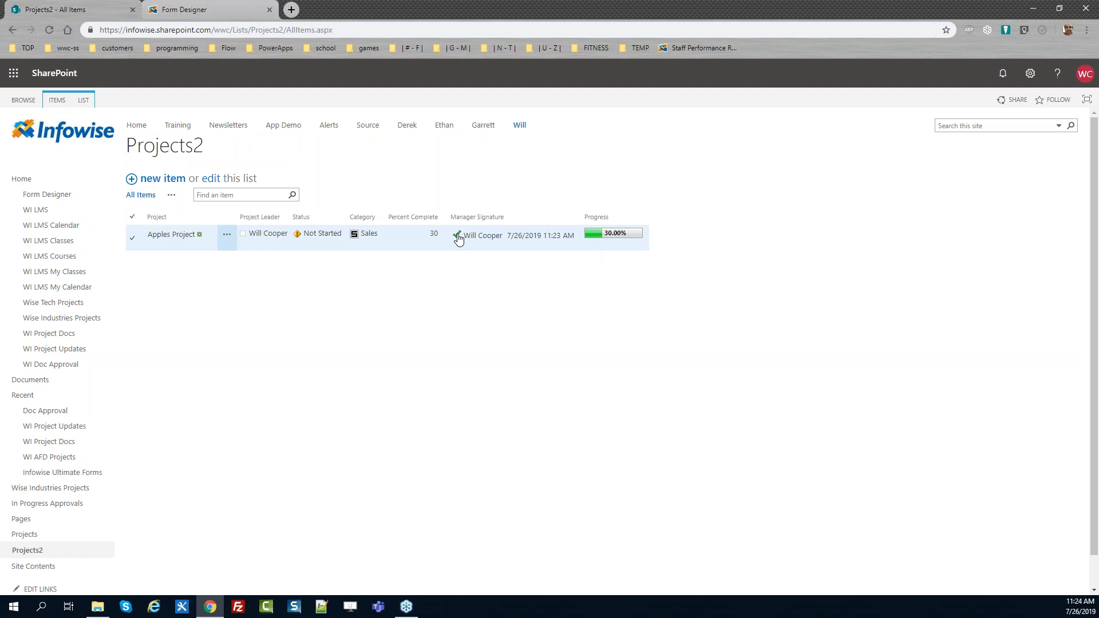
pyautogui.moveTo(1095, 233); pyautogui.dragTo(1096, 266)
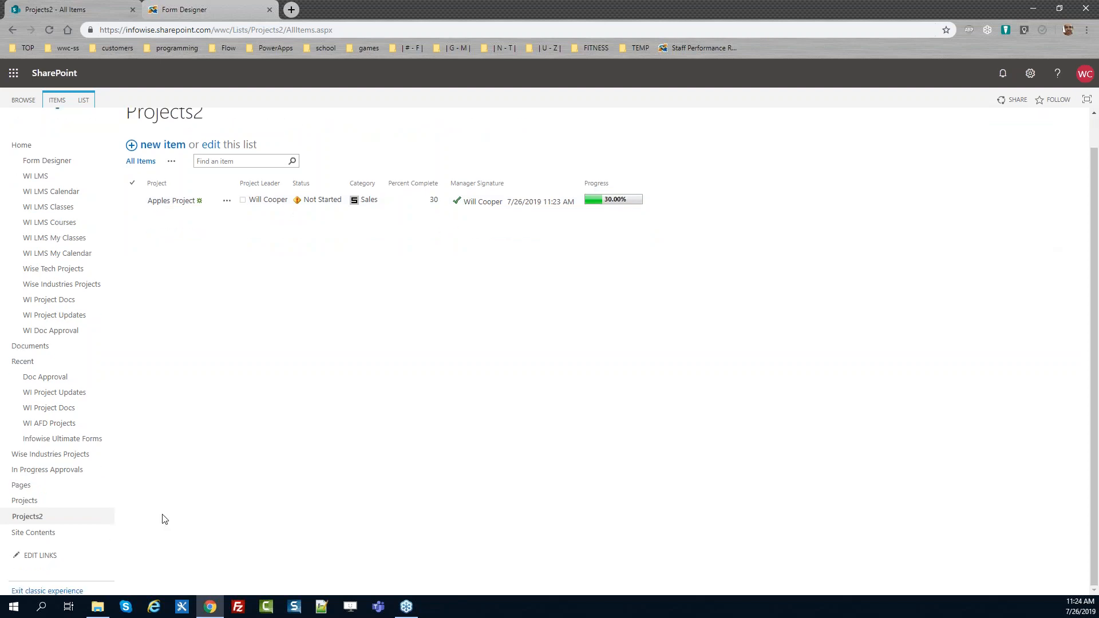
pyautogui.click(50, 592)
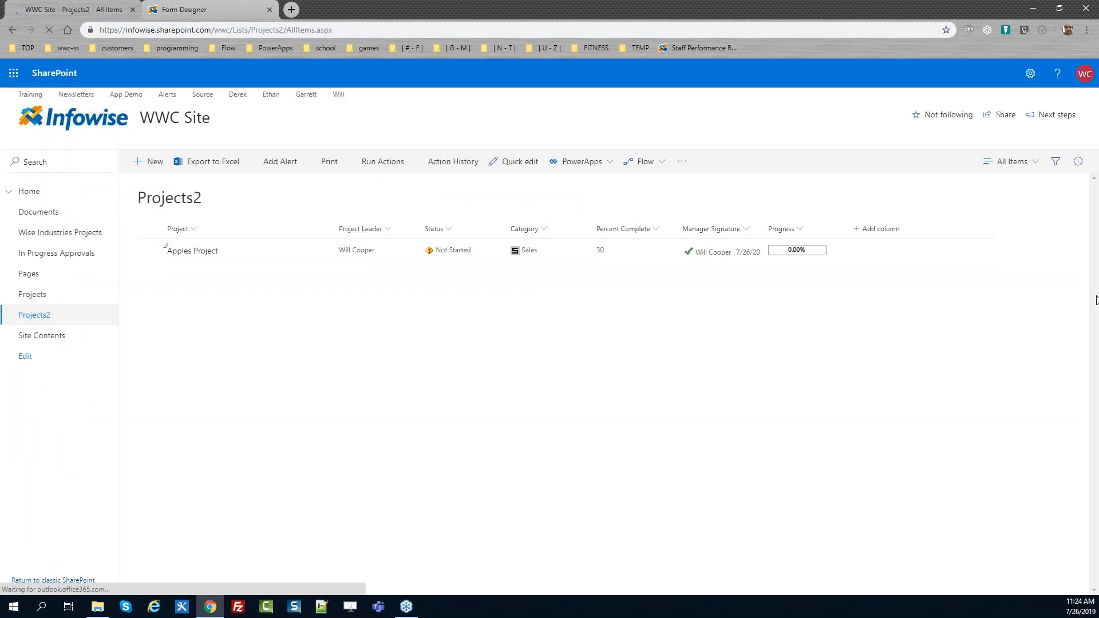
pyautogui.click(72, 581)
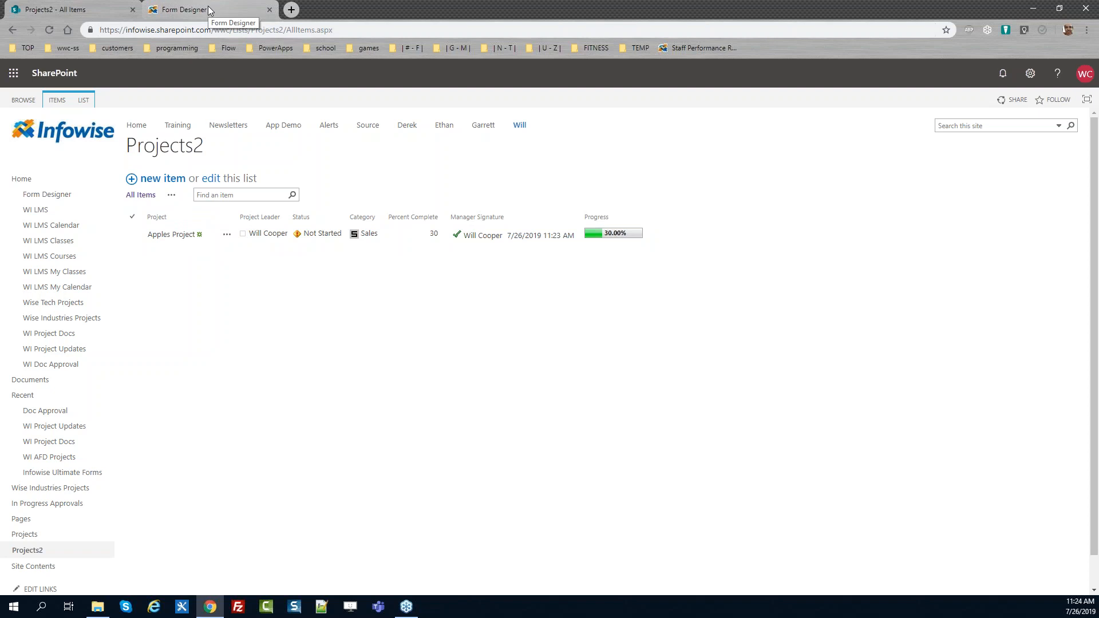
# Open the Apples Project item for editing
pyautogui.click(227, 237)
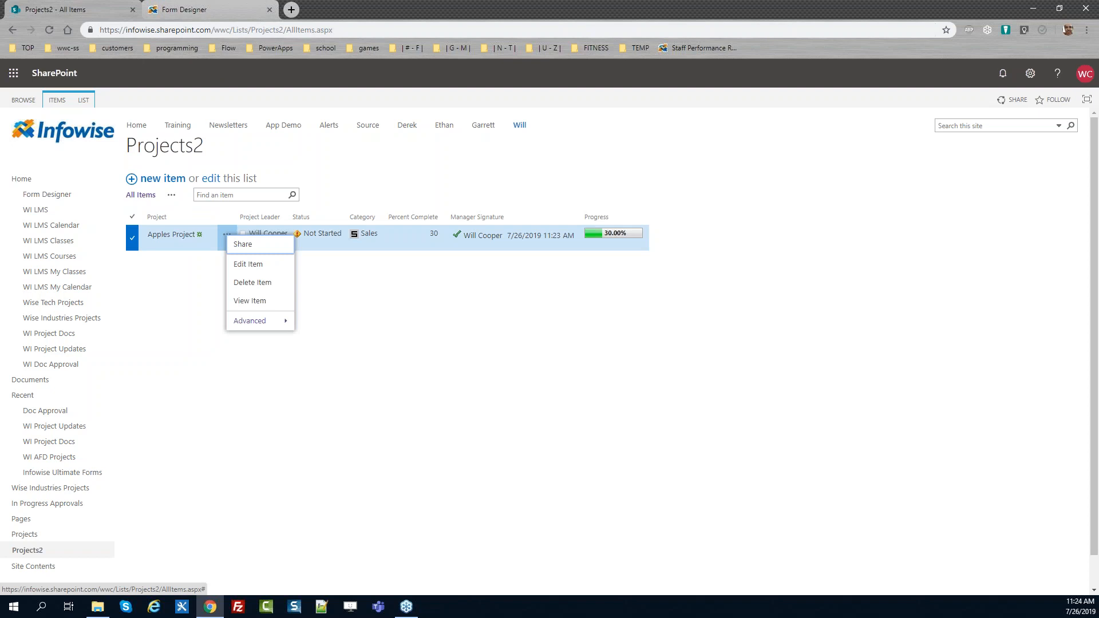
pyautogui.click(243, 265)
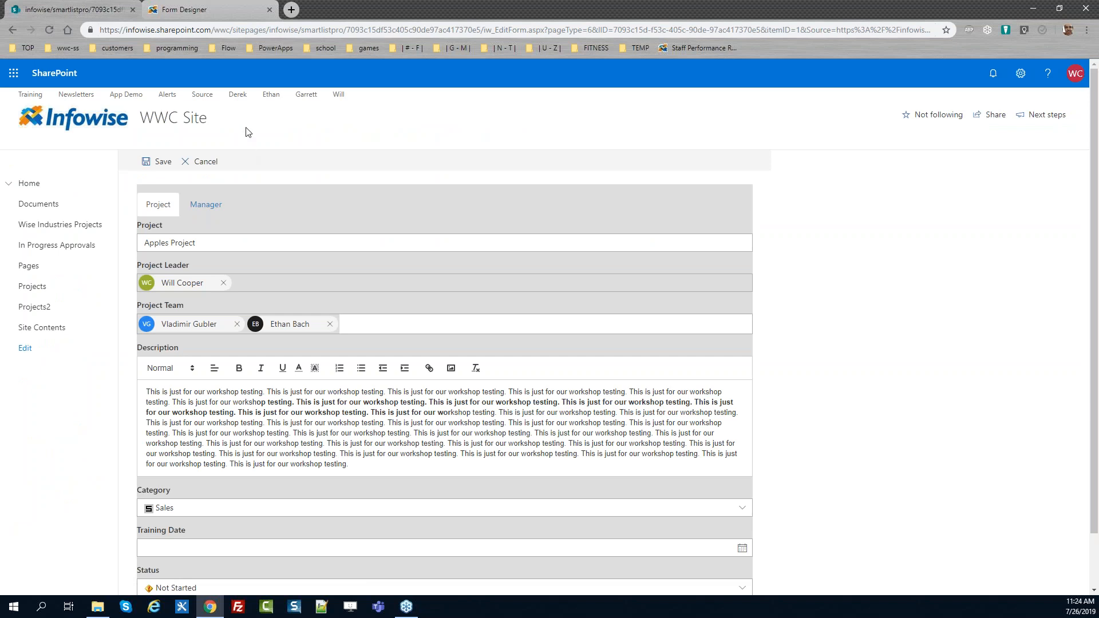
# In Form Designer, add a Hidden permission rule to Training Date applying when Category not equals Training
pyautogui.click(223, 10)
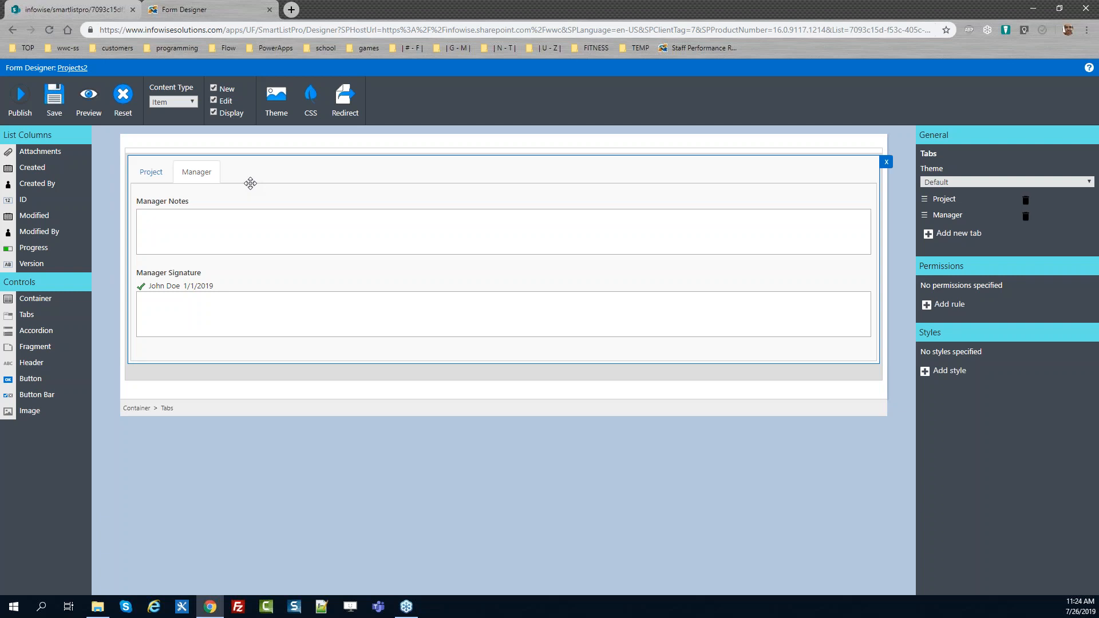
pyautogui.click(151, 172)
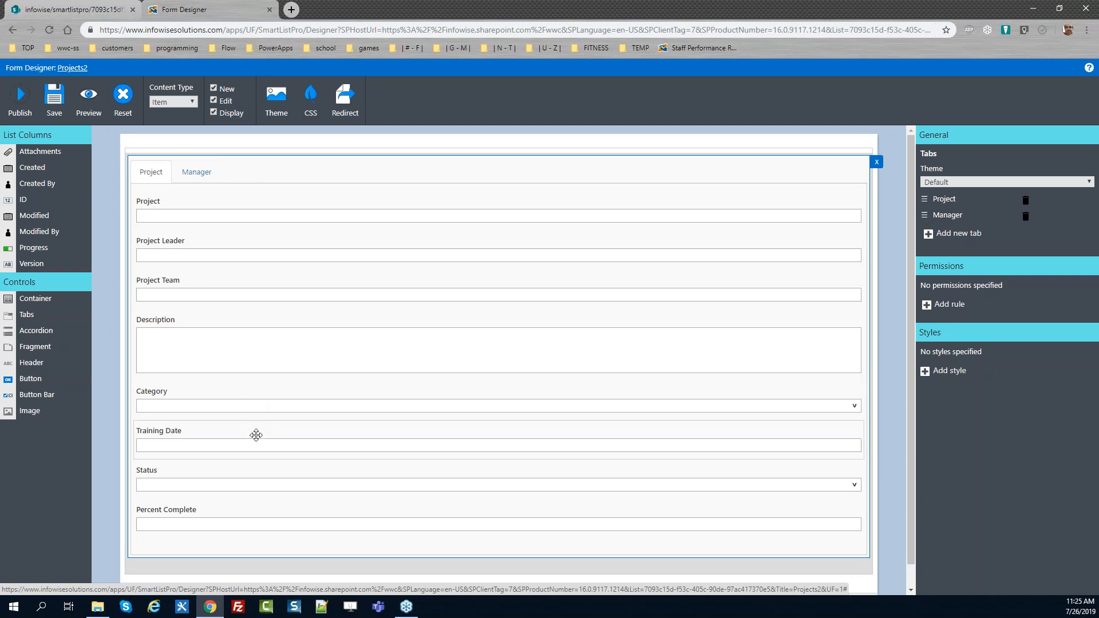
pyautogui.click(255, 434)
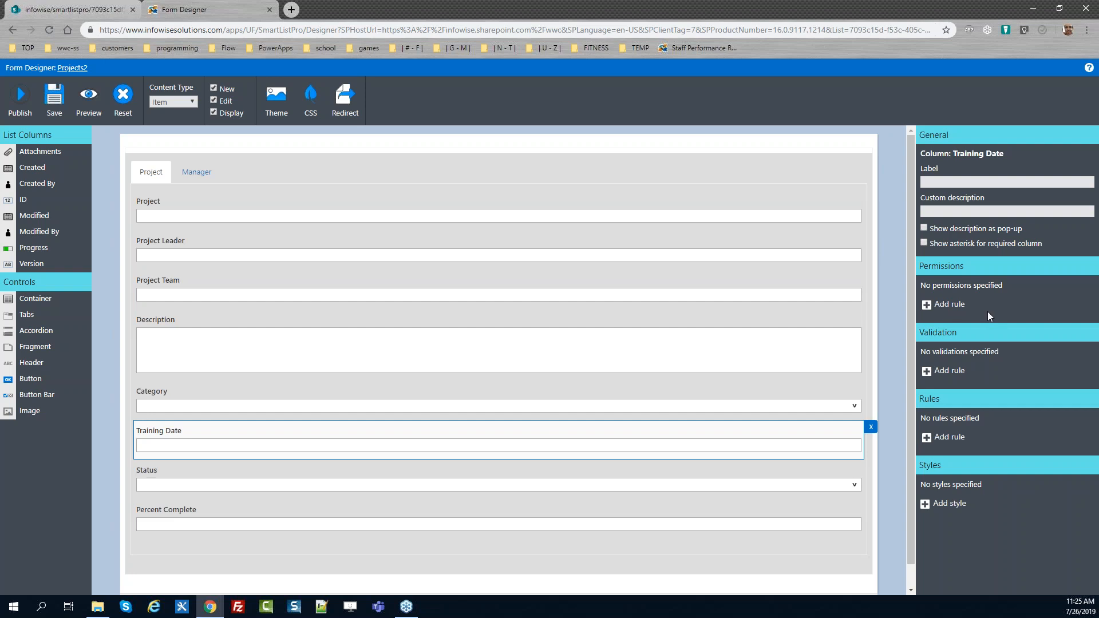
pyautogui.click(948, 306)
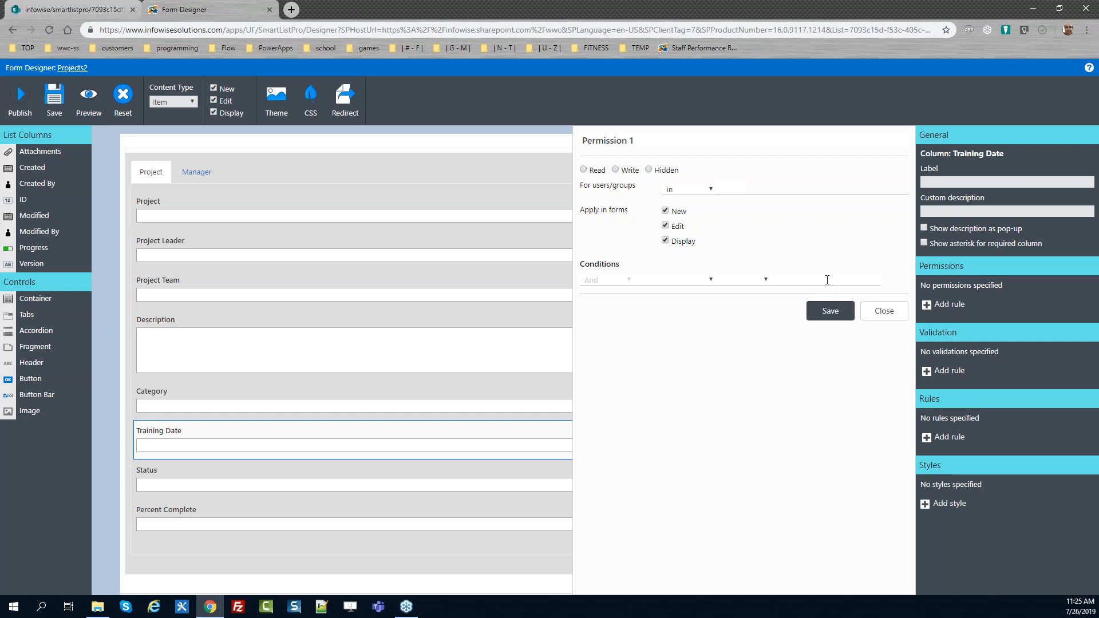
pyautogui.click(648, 170)
pyautogui.click(659, 282)
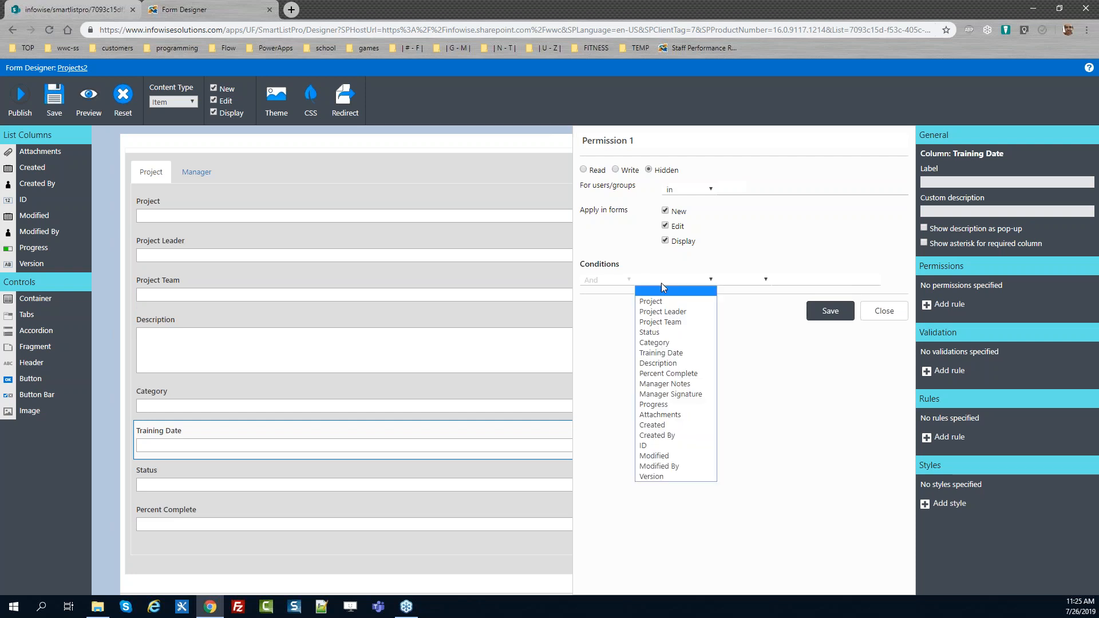
pyautogui.click(658, 342)
pyautogui.click(744, 280)
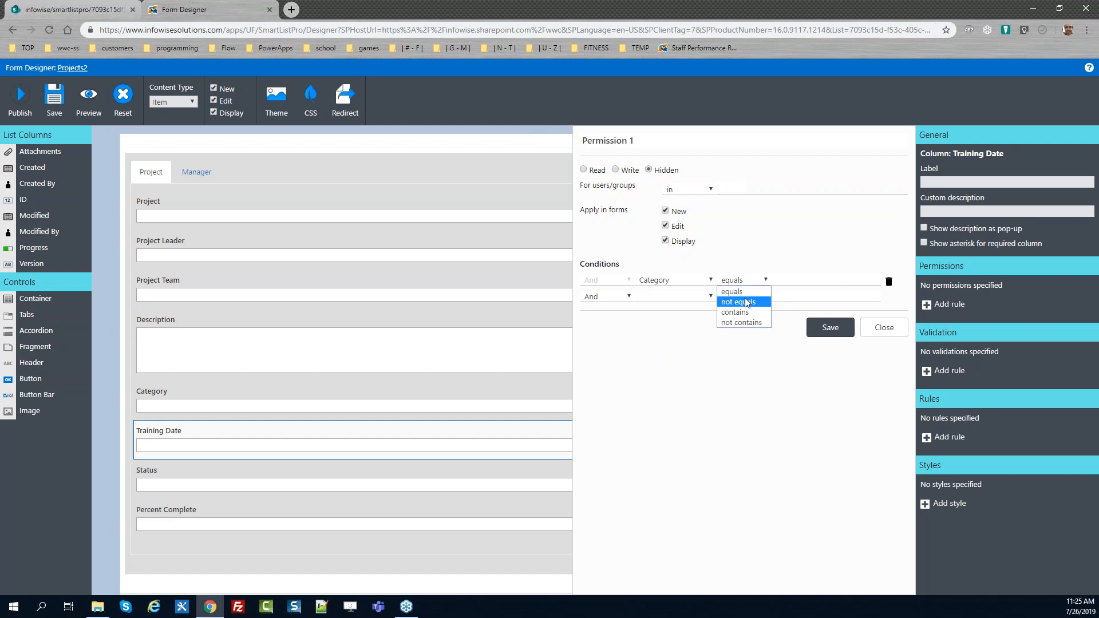
pyautogui.click(747, 302)
pyautogui.click(789, 281)
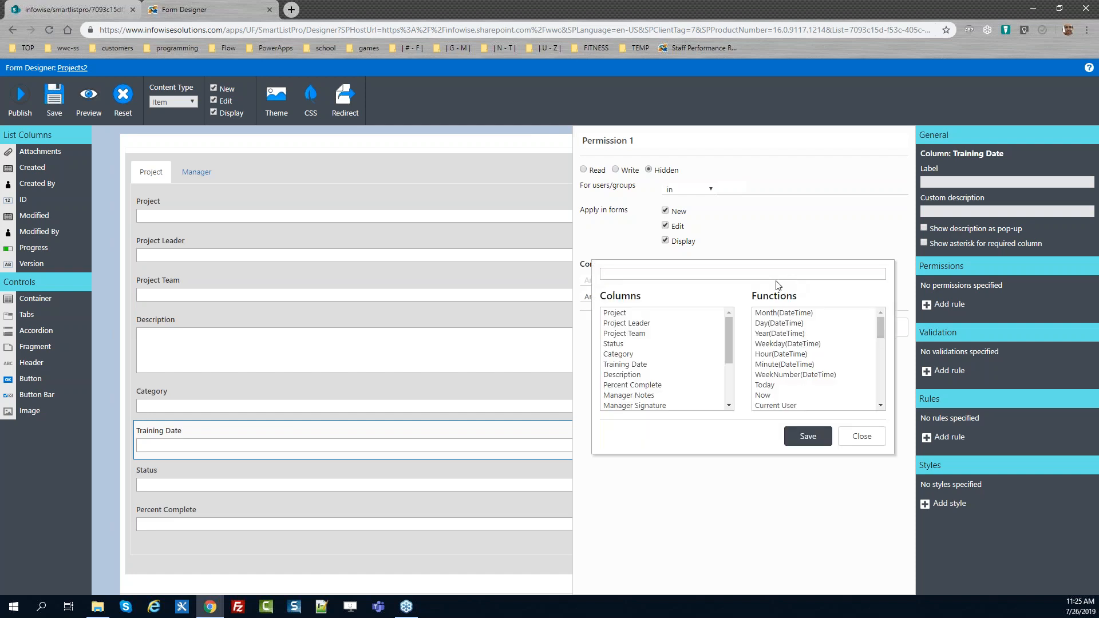
pyautogui.write('Training')
pyautogui.click(807, 436)
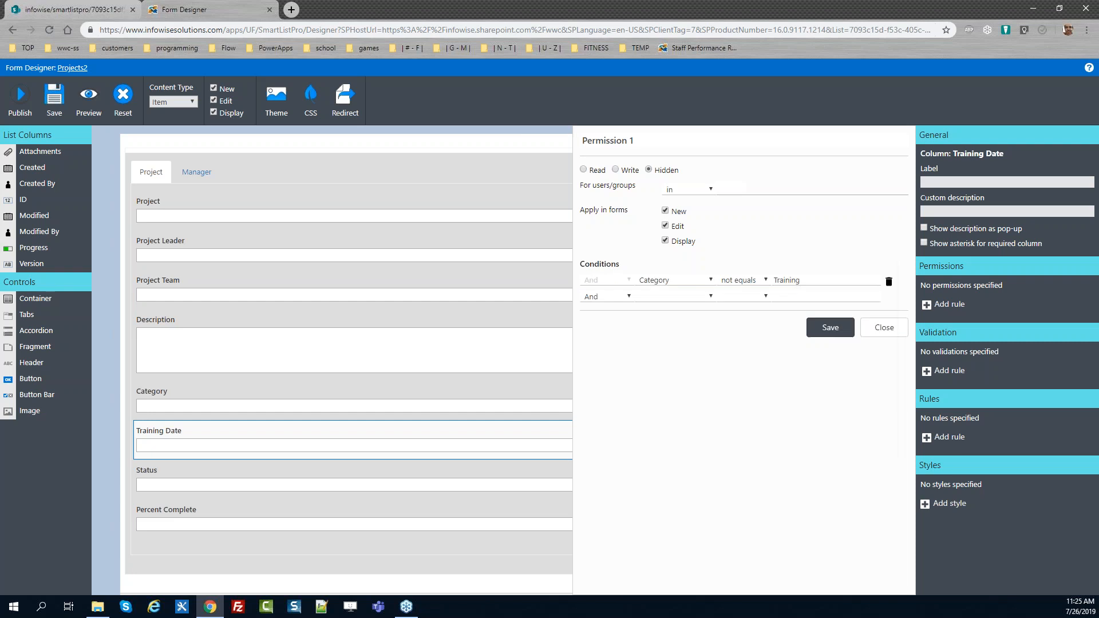
pyautogui.click(818, 331)
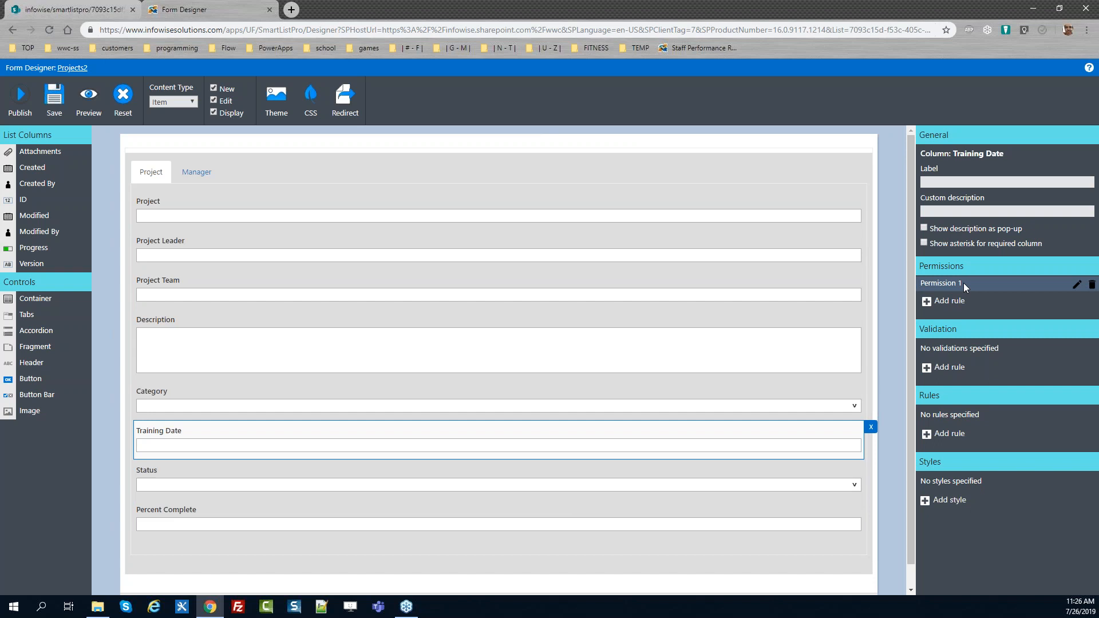
# Rename that permission rule to "Hide when not training"
pyautogui.click(1076, 284)
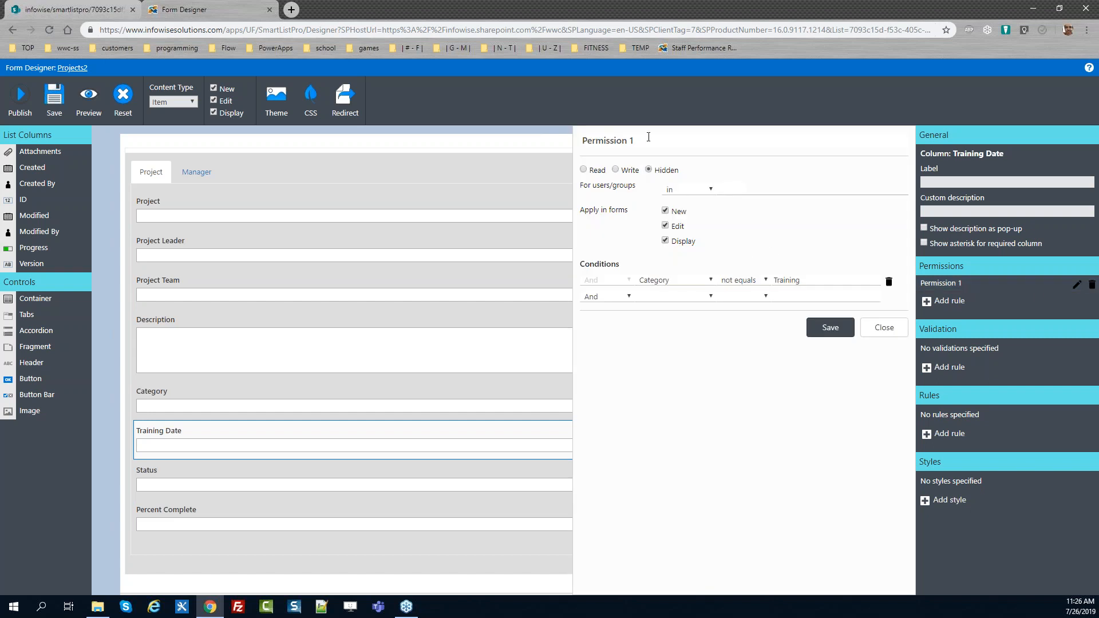
pyautogui.moveTo(641, 141); pyautogui.dragTo(511, 141)
pyautogui.write('Hid')
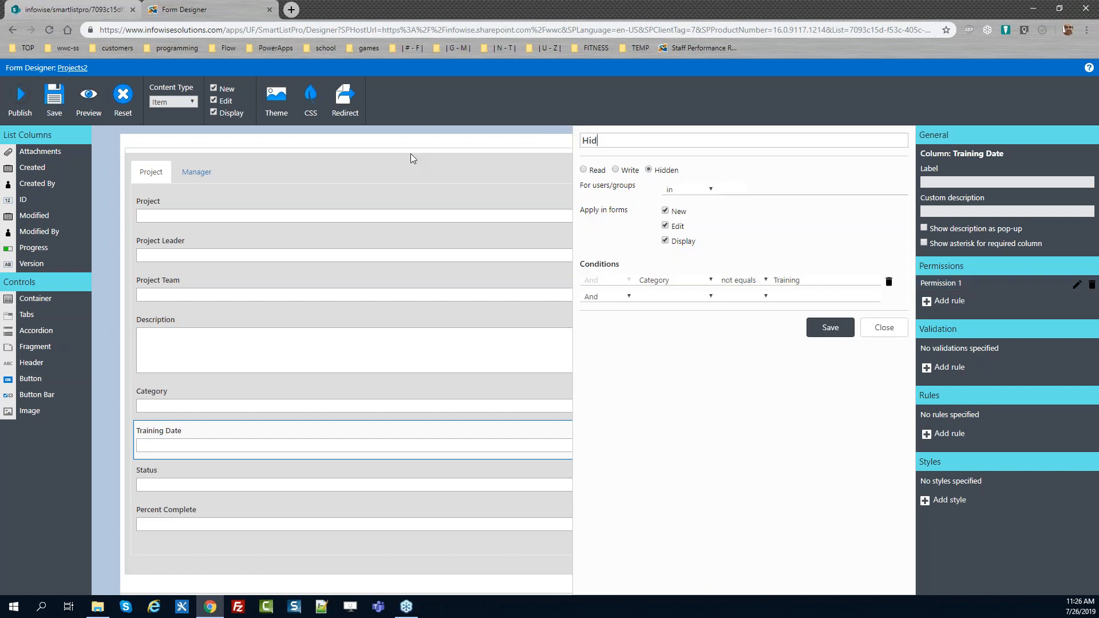
pyautogui.write('e when not training')
pyautogui.click(830, 330)
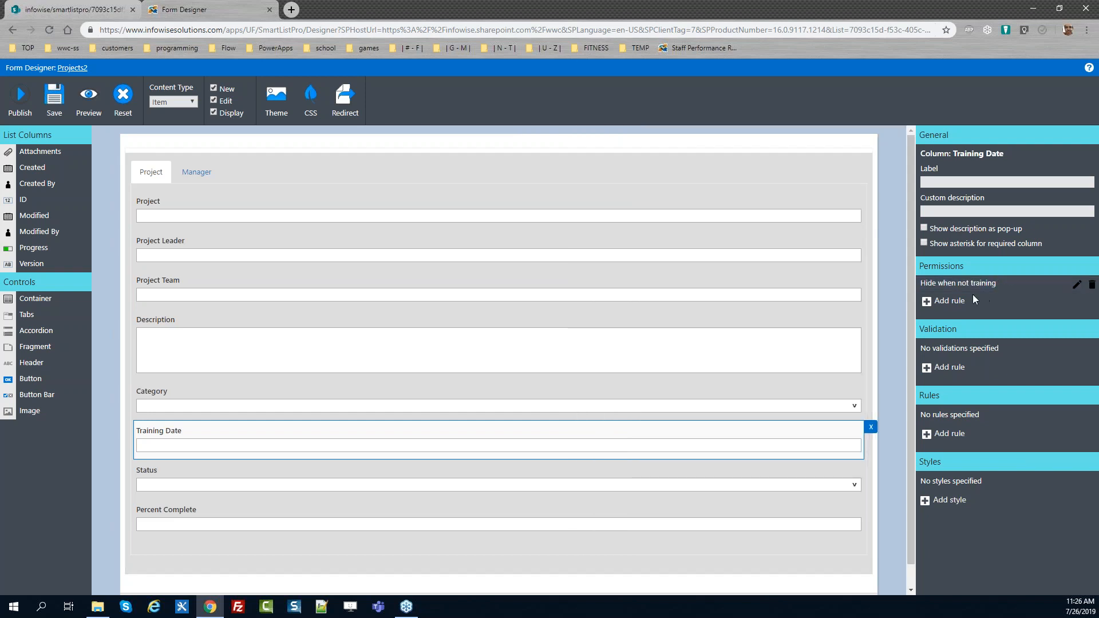
# Add a second Training Date permission rule "Show when training" set to Write when Category equals Training
pyautogui.click(955, 302)
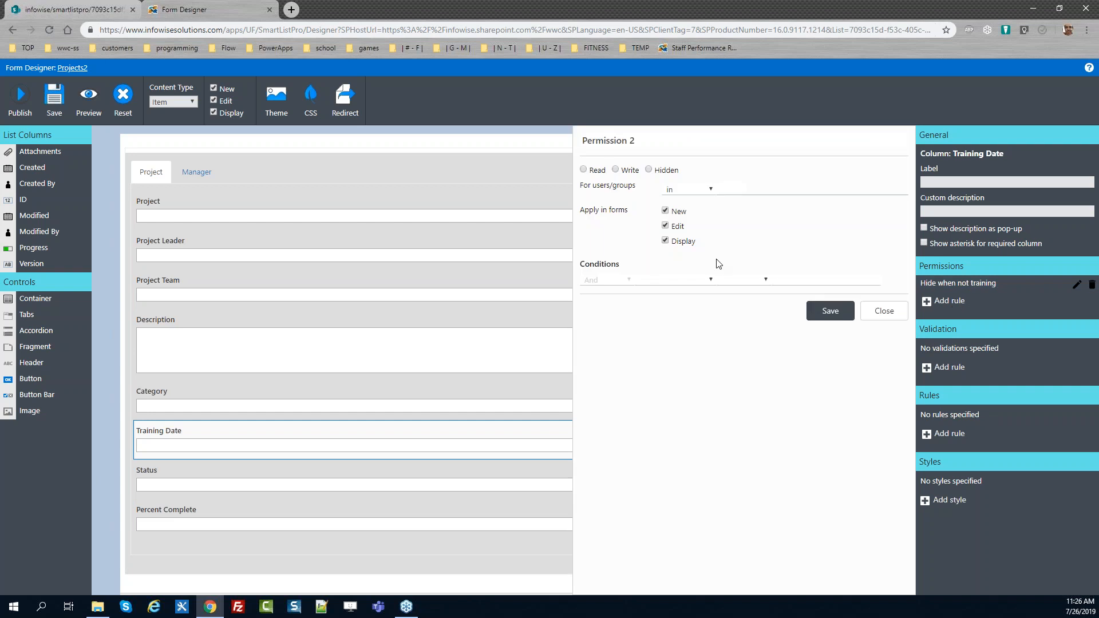
pyautogui.write('Show when')
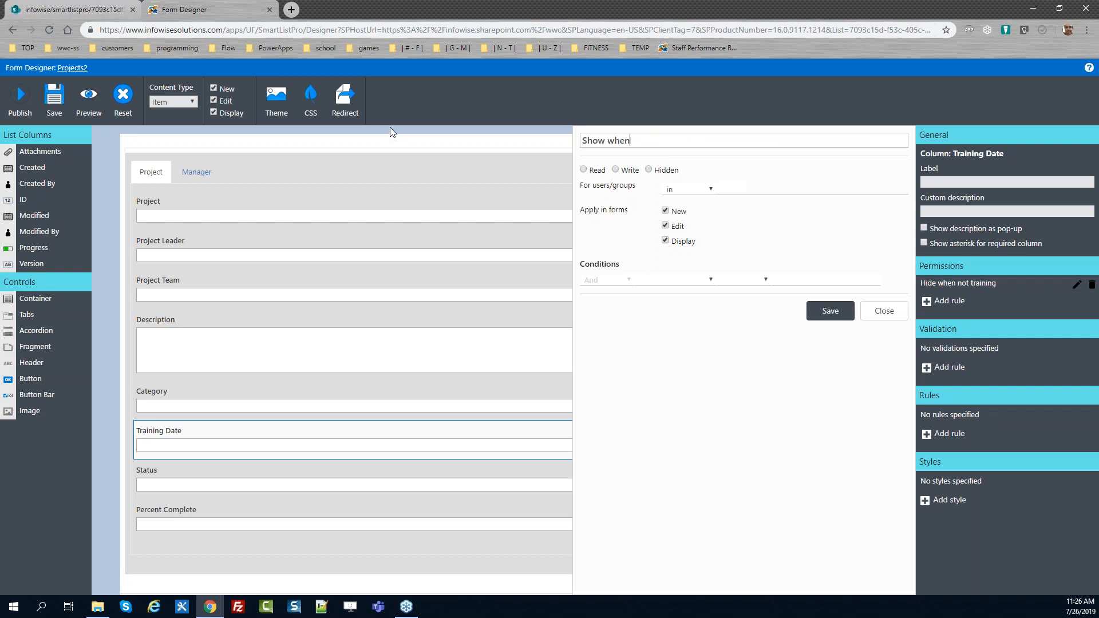
pyautogui.write(' training')
pyautogui.click(615, 170)
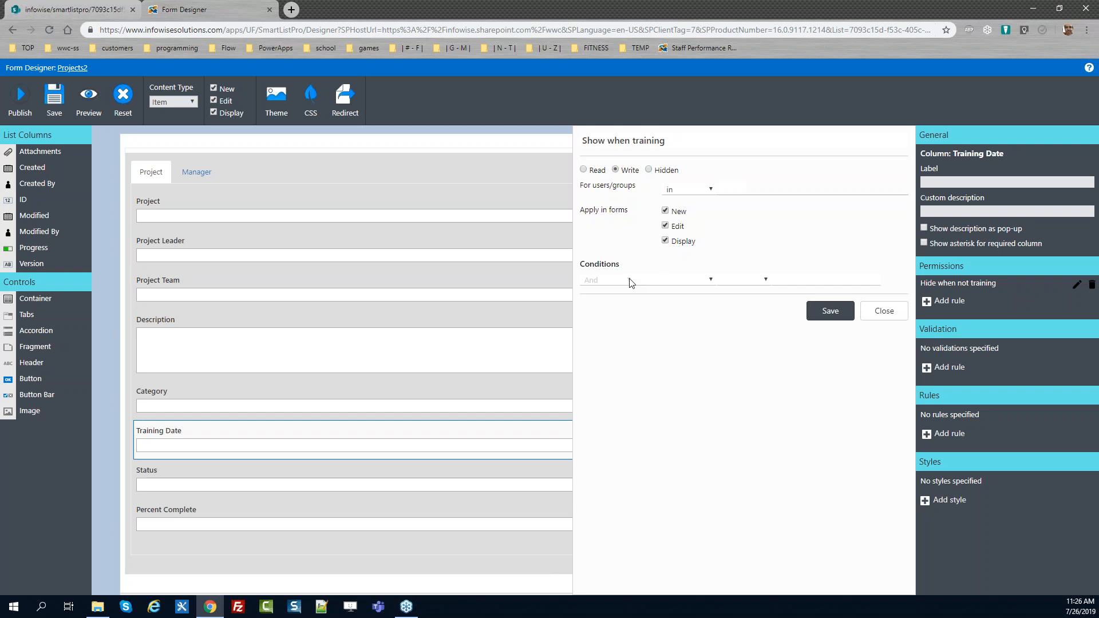
pyautogui.click(675, 280)
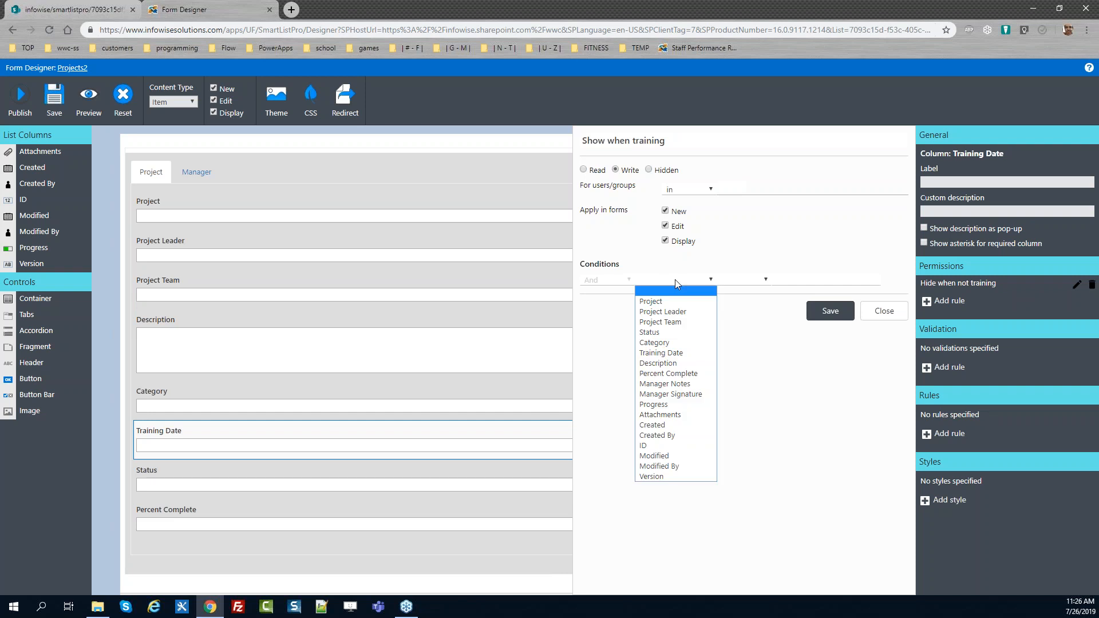
pyautogui.click(654, 342)
pyautogui.click(812, 279)
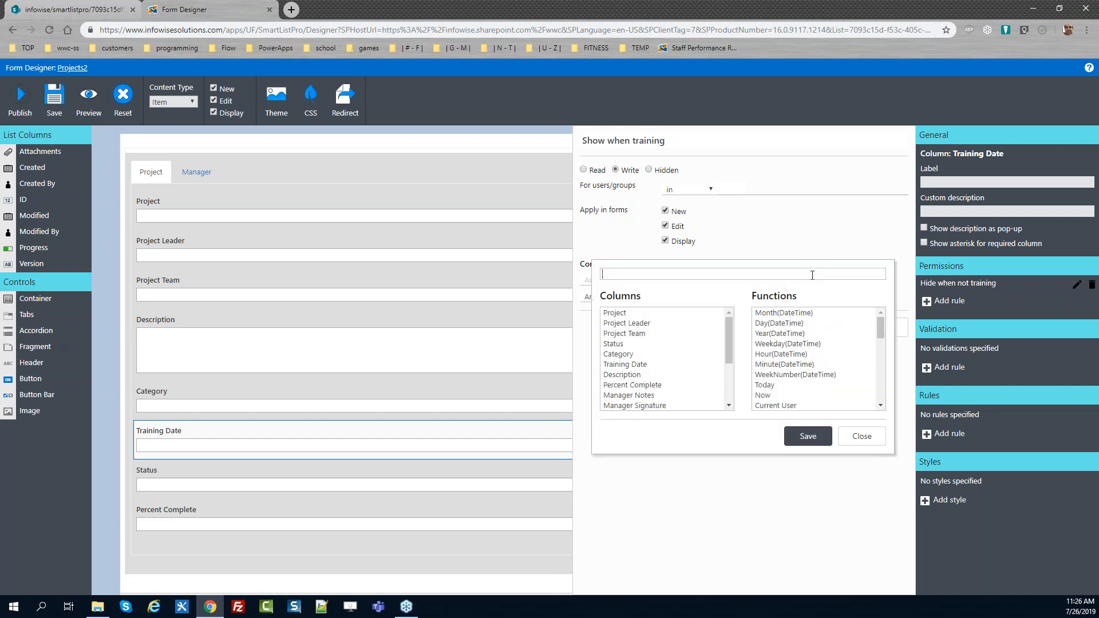
pyautogui.write('Training')
pyautogui.click(816, 442)
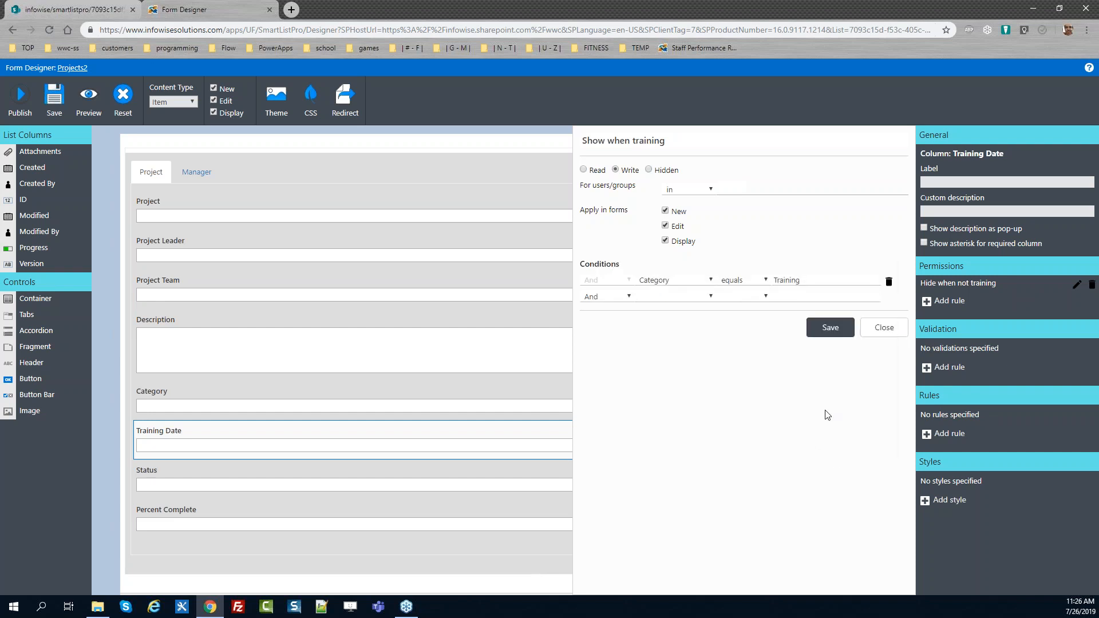
pyautogui.click(831, 325)
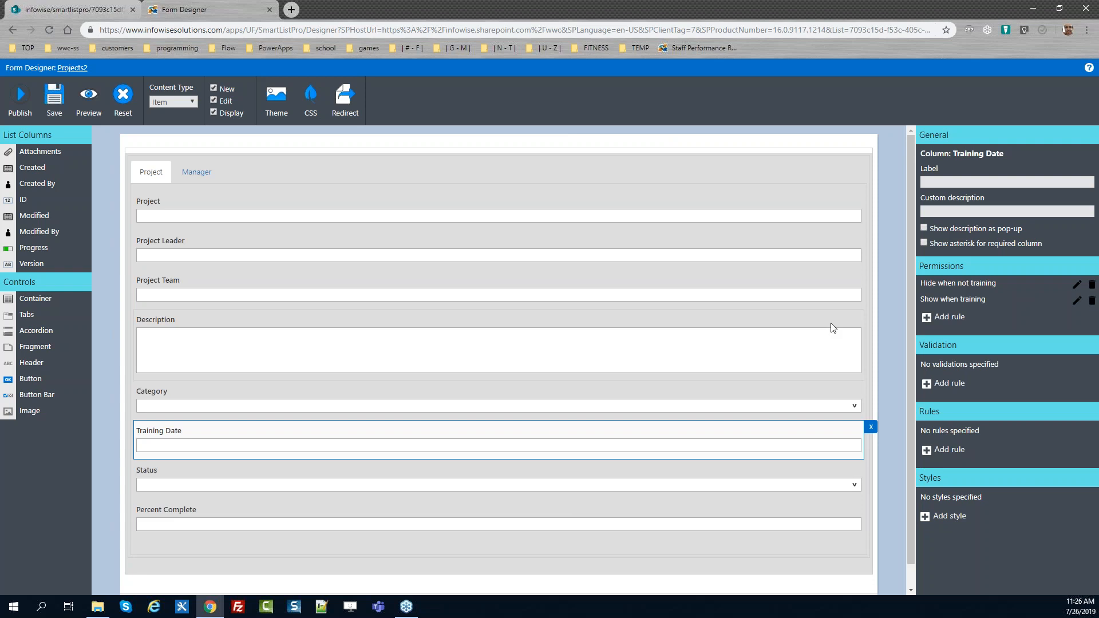
# Publish the form to all users
pyautogui.click(21, 100)
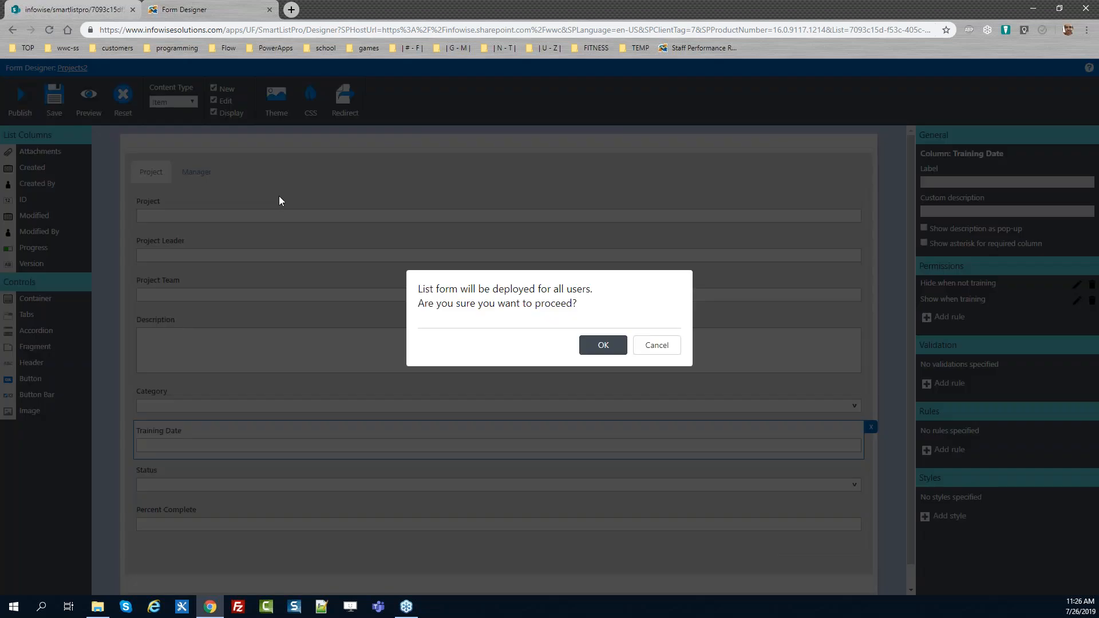
pyautogui.click(601, 345)
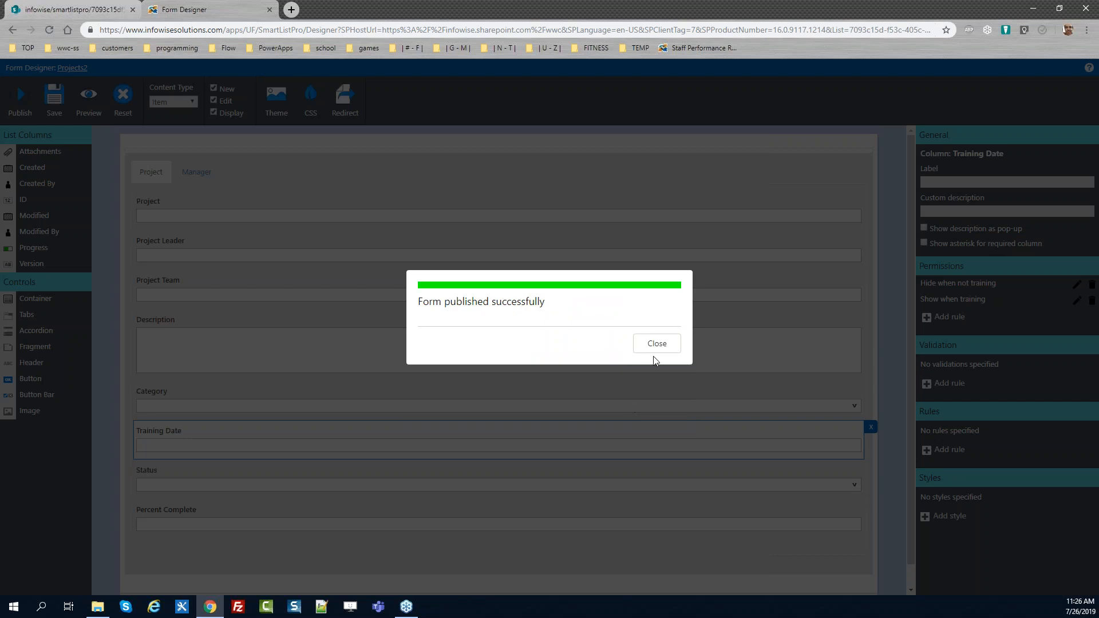
pyautogui.click(656, 345)
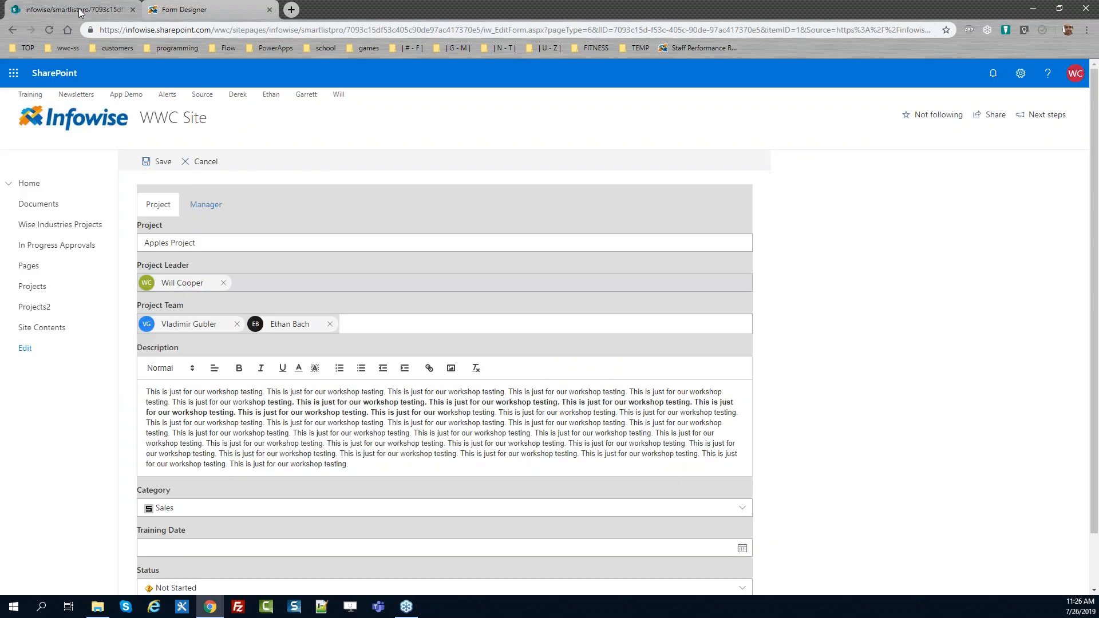
# Reload the item's edit form and switch Category between values to check when Training Date is shown
pyautogui.press('F5')
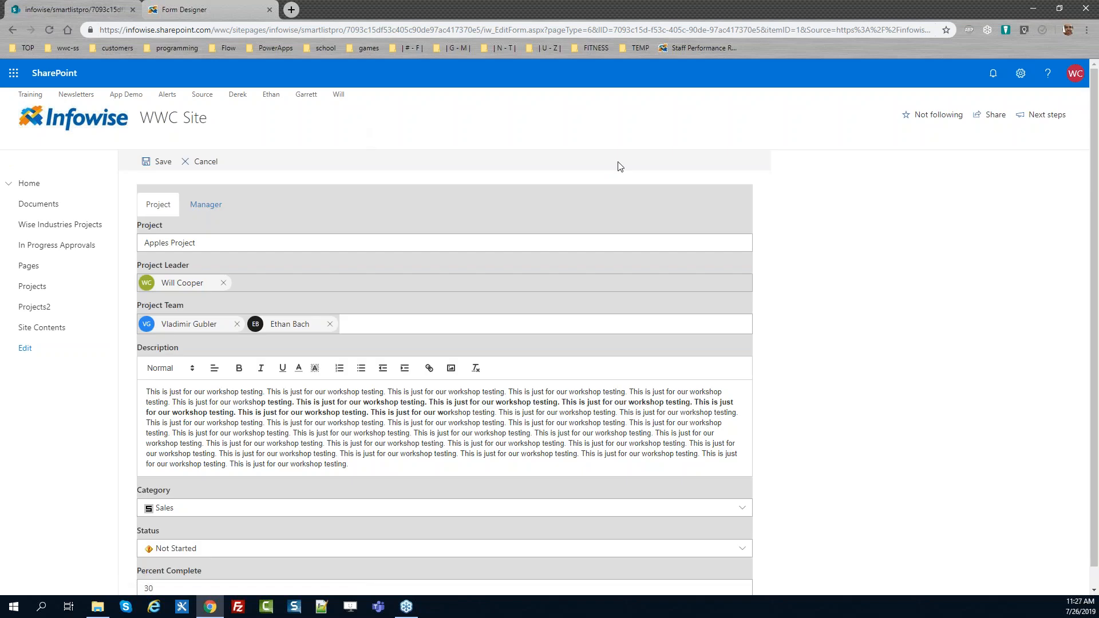
pyautogui.scroll(-1, 1096, 251)
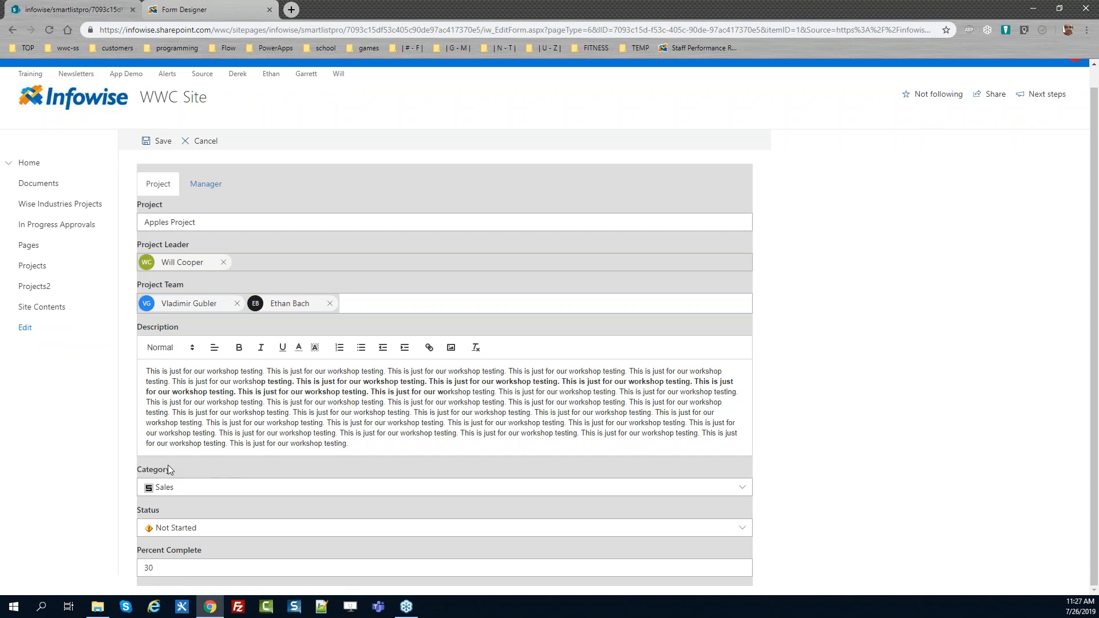
pyautogui.click(228, 492)
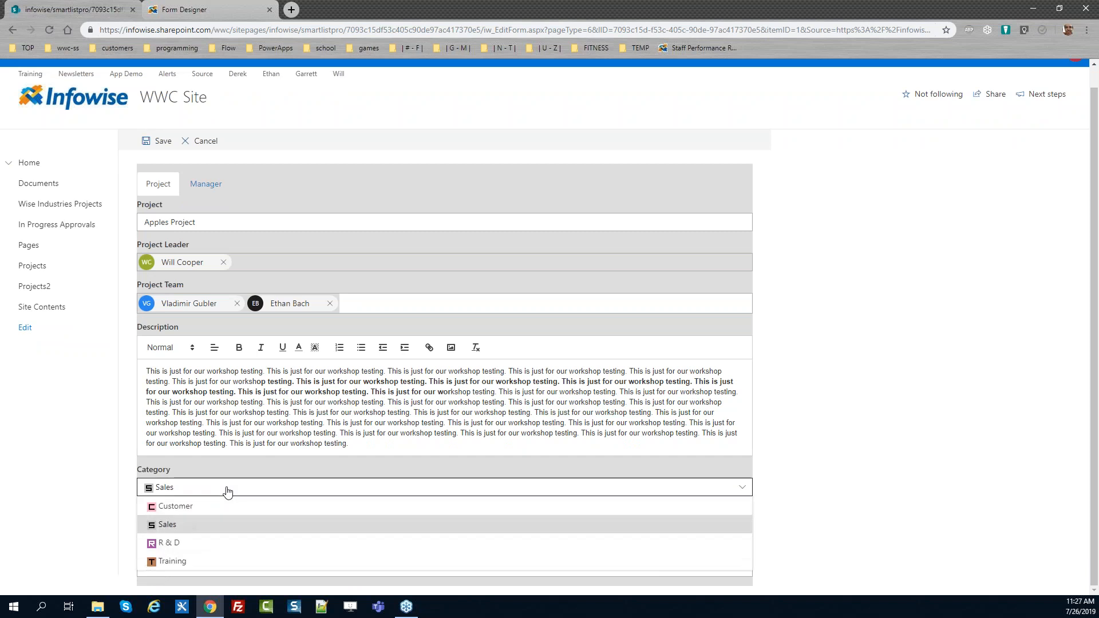
pyautogui.click(213, 562)
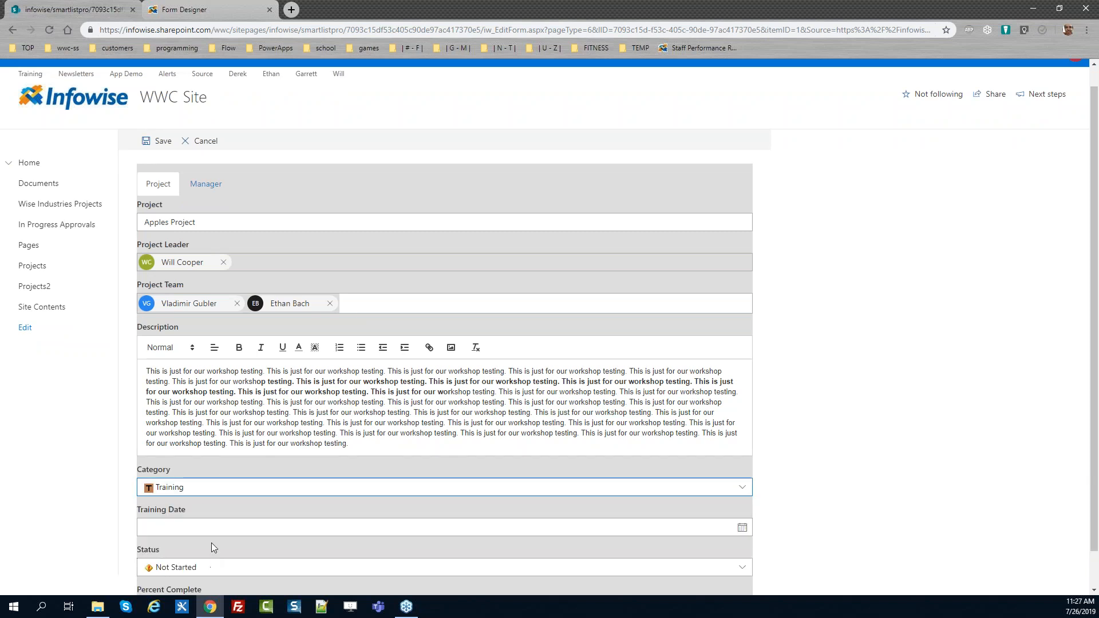
pyautogui.click(210, 491)
pyautogui.click(212, 512)
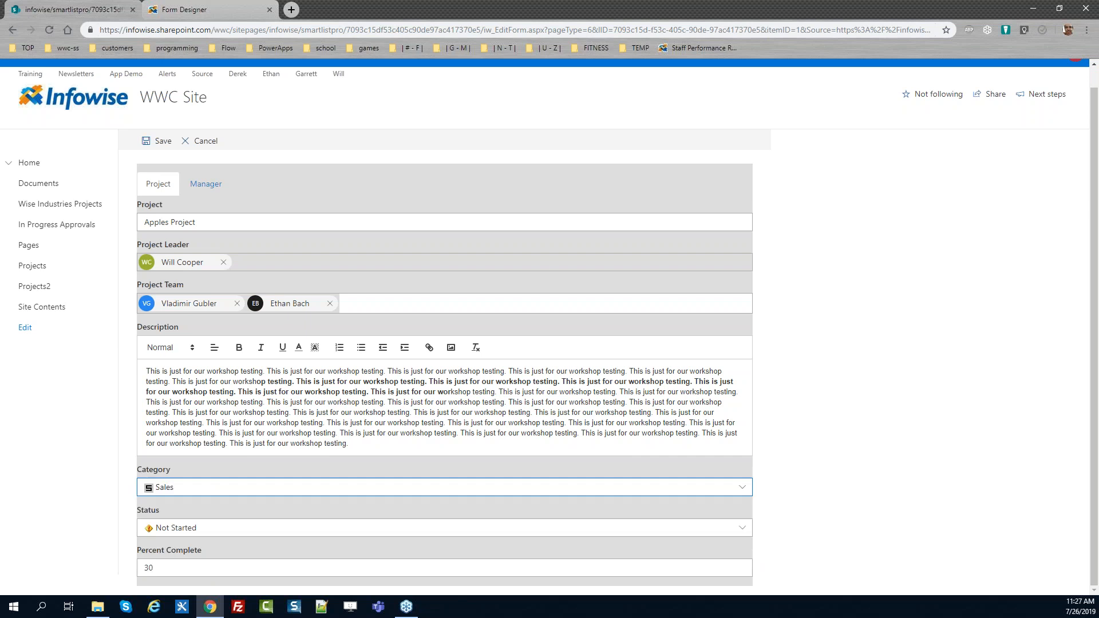
pyautogui.click(214, 492)
pyautogui.click(209, 507)
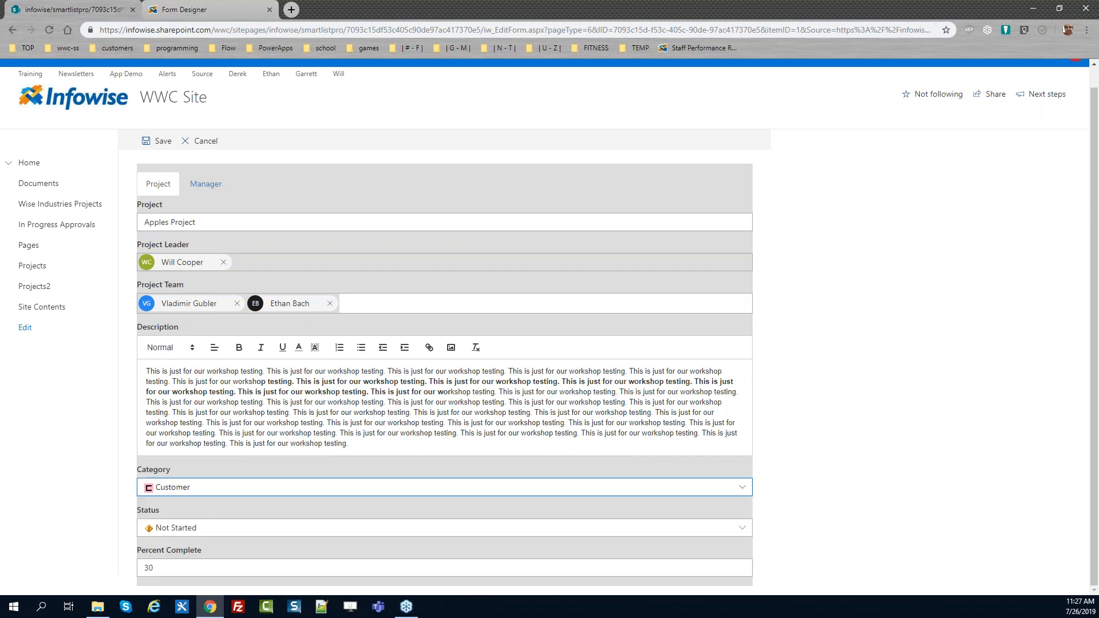
pyautogui.click(209, 490)
pyautogui.click(209, 542)
pyautogui.click(210, 488)
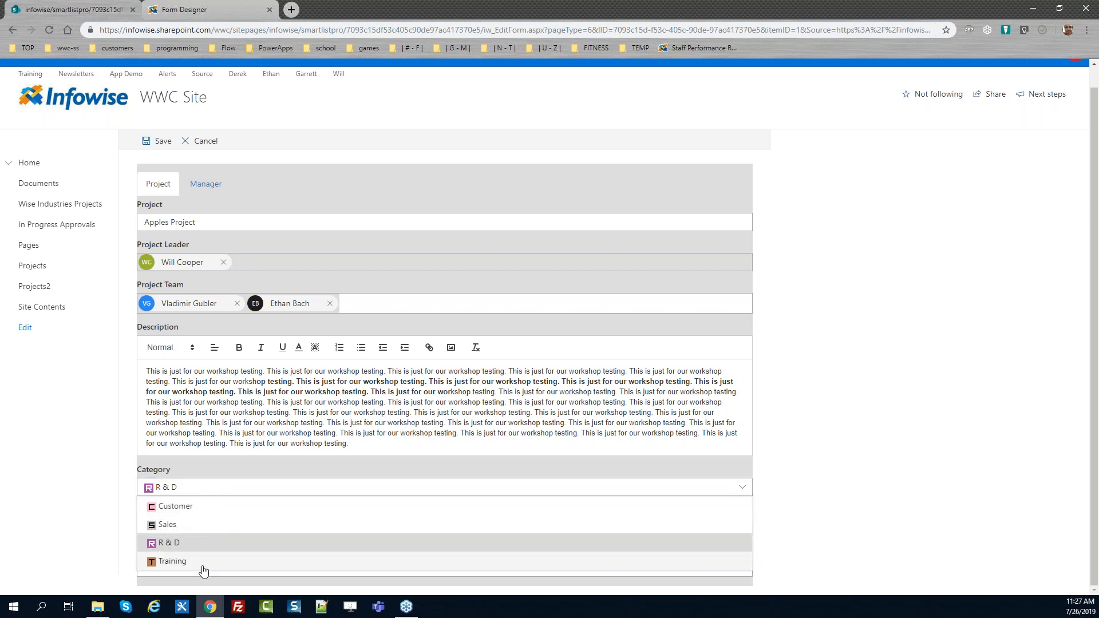
pyautogui.click(203, 564)
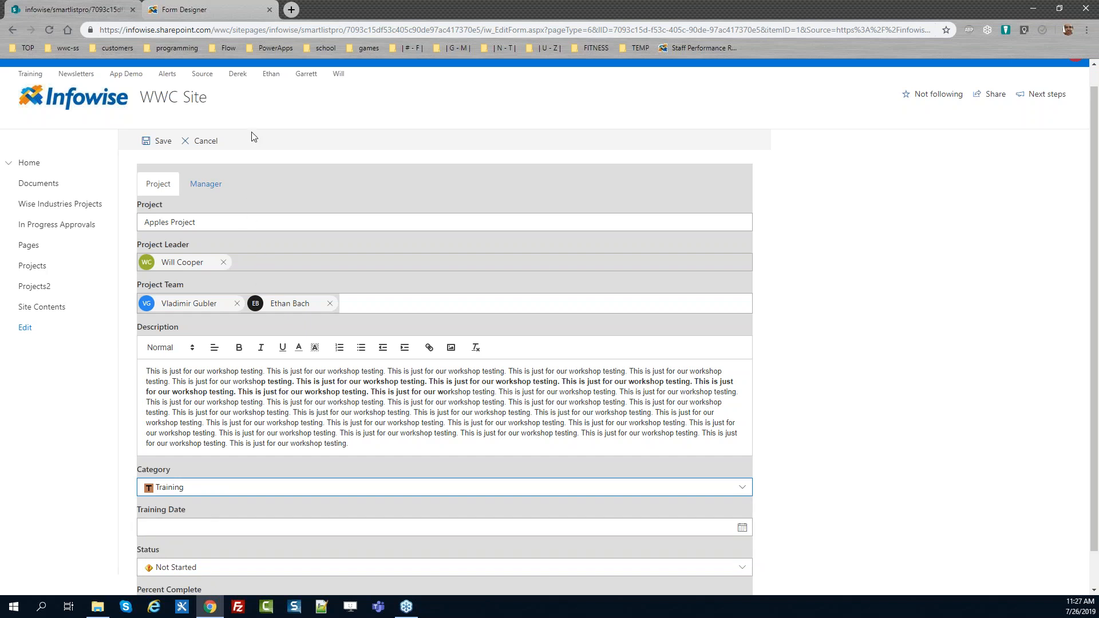
# Add a validation rule to Training Date in Form Designer named "Required when category training"
pyautogui.click(215, 12)
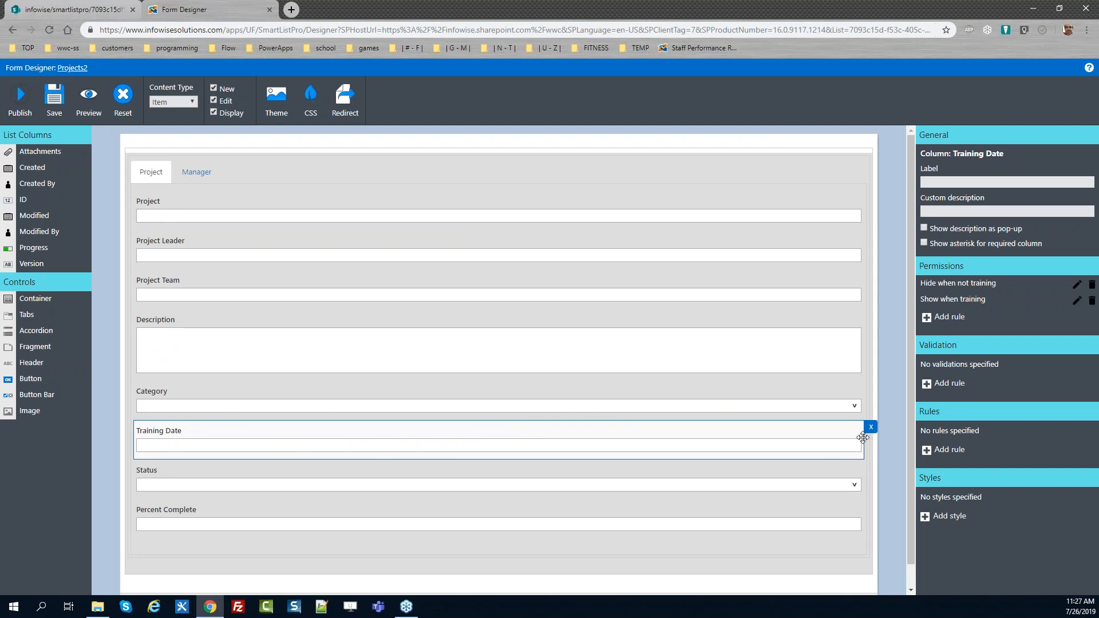
pyautogui.click(949, 384)
pyautogui.moveTo(635, 140); pyautogui.dragTo(457, 141)
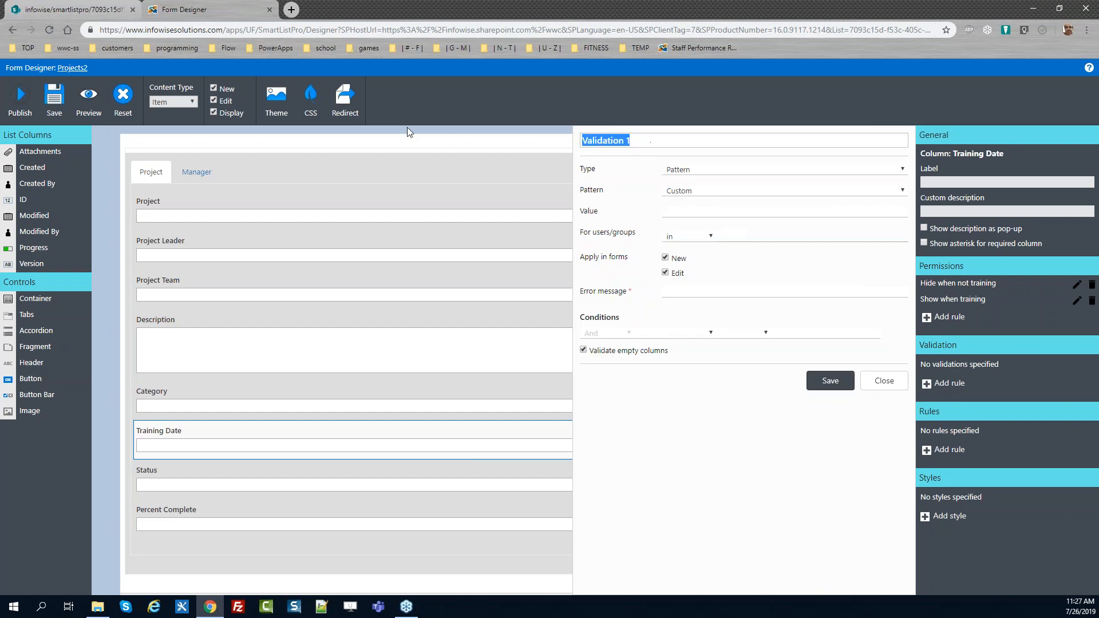
pyautogui.write('Required when category training')
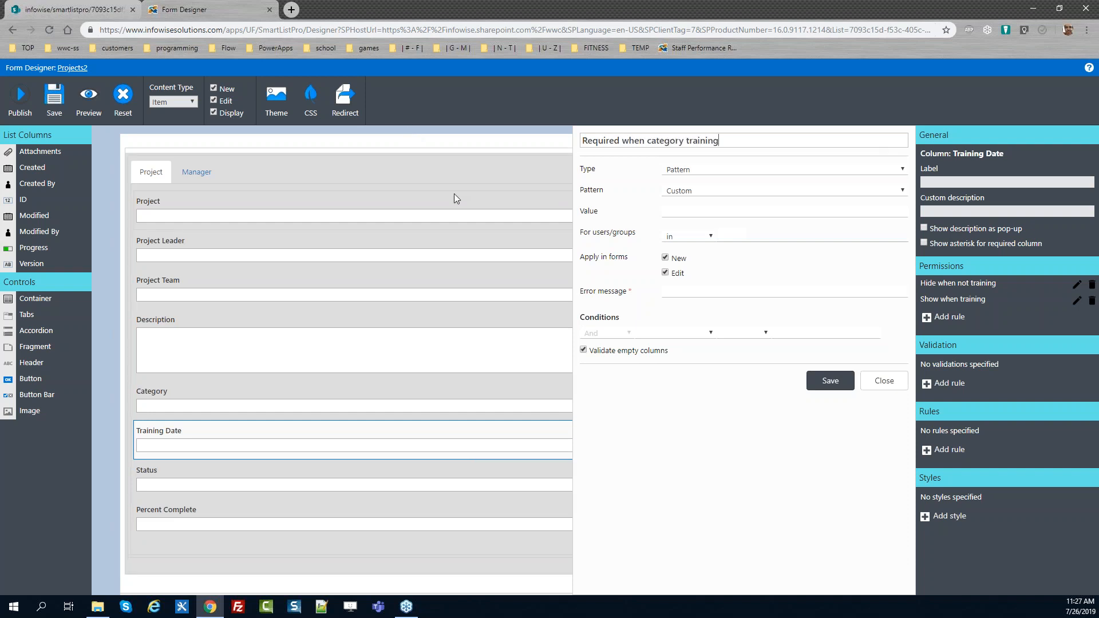
# Set the validation rule's type to Column and its comparison to greater than
pyautogui.click(704, 171)
pyautogui.click(710, 192)
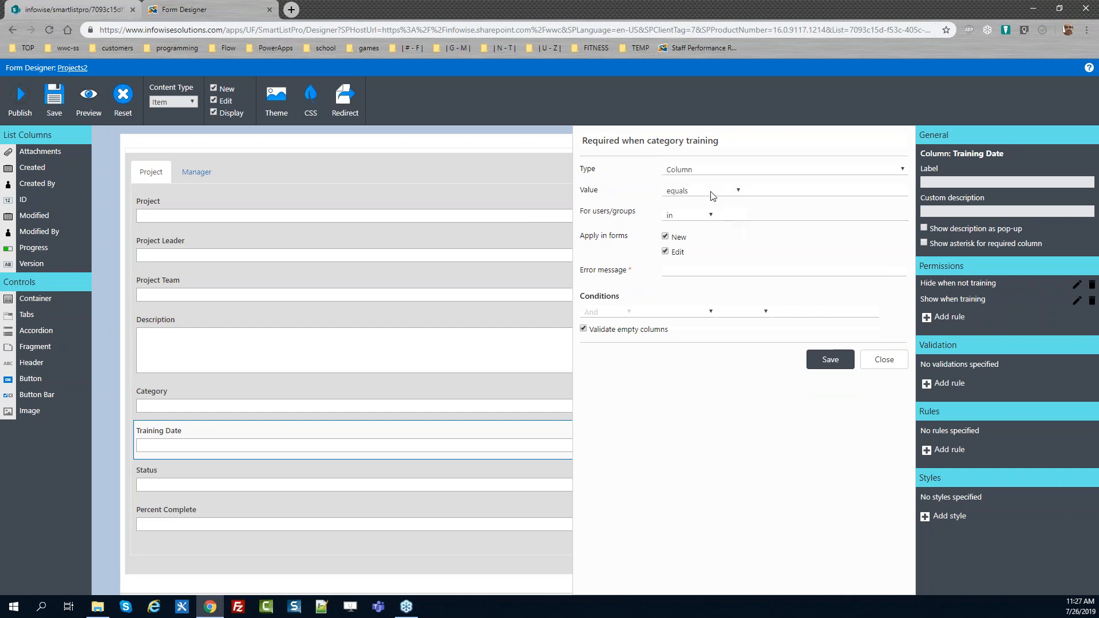
pyautogui.click(725, 190)
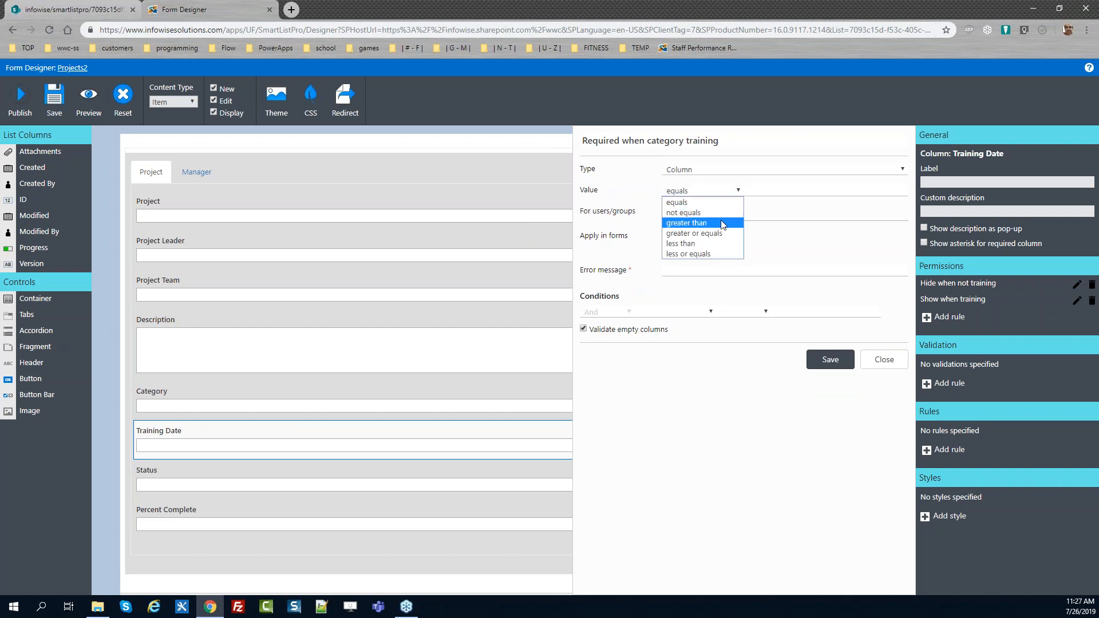
pyautogui.click(723, 215)
# Enter $ToDate(1/1/2000) as the comparison value using the ToDate function
pyautogui.click(762, 186)
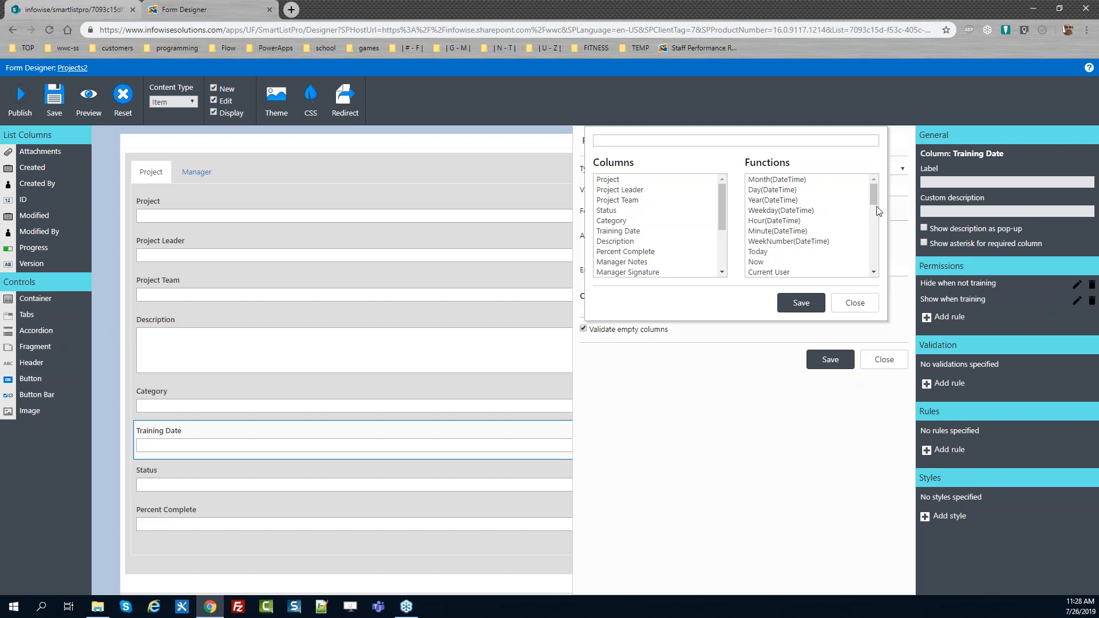
pyautogui.moveTo(871, 194); pyautogui.dragTo(883, 254)
pyautogui.doubleClick(804, 243)
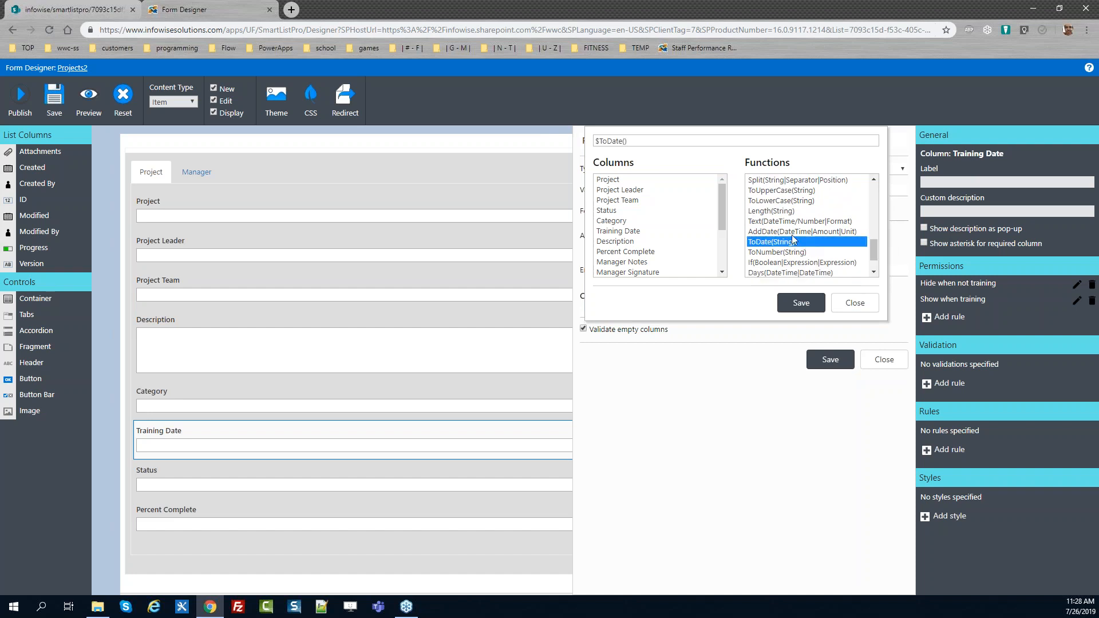
pyautogui.click(624, 141)
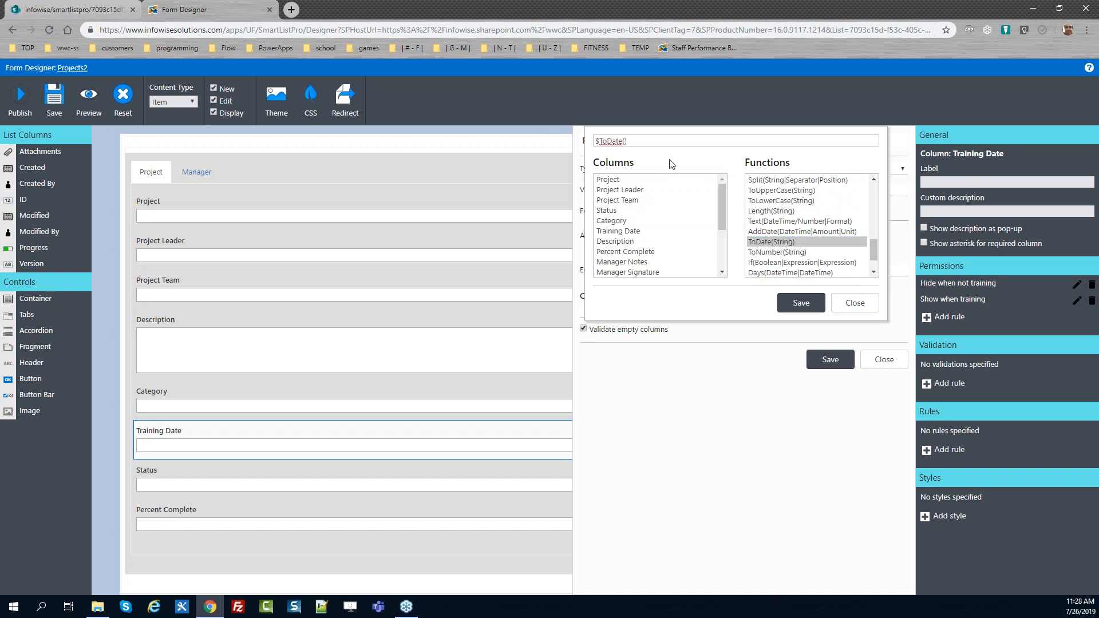
pyautogui.write('1/1/2000')
pyautogui.click(800, 302)
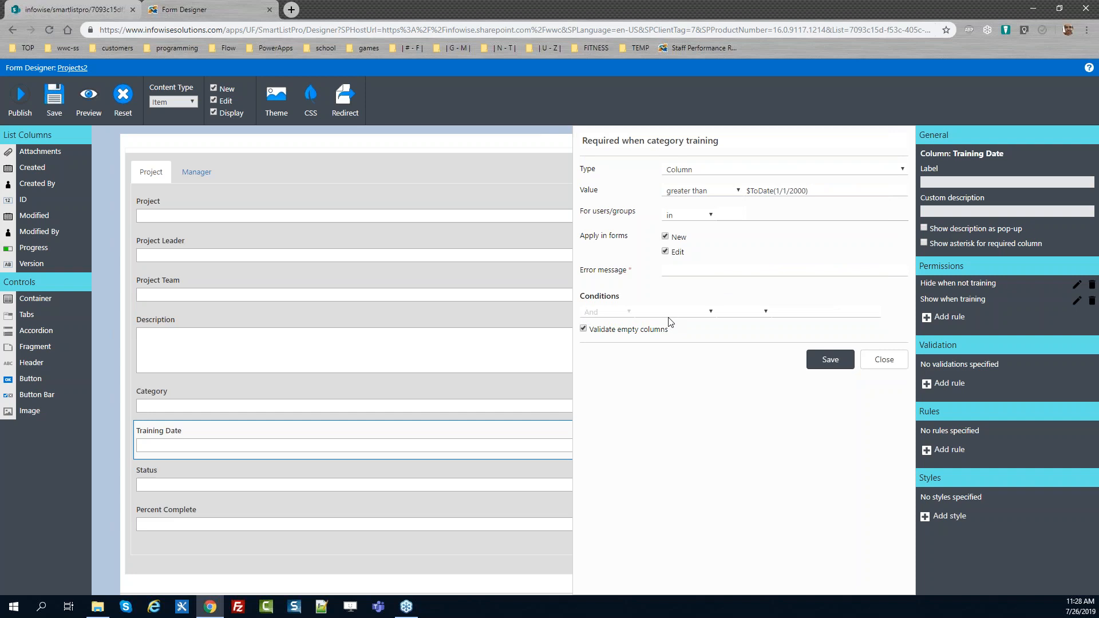
# Add a condition to the validation rule: Category equals Training
pyautogui.click(711, 312)
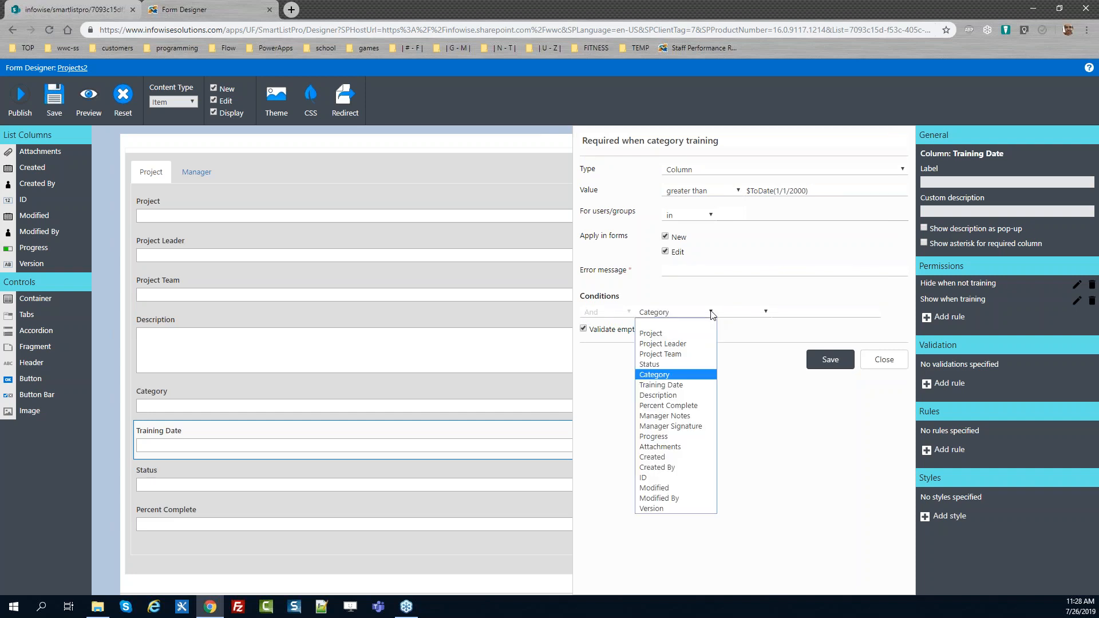
pyautogui.click(711, 312)
pyautogui.click(799, 314)
pyautogui.write('Training')
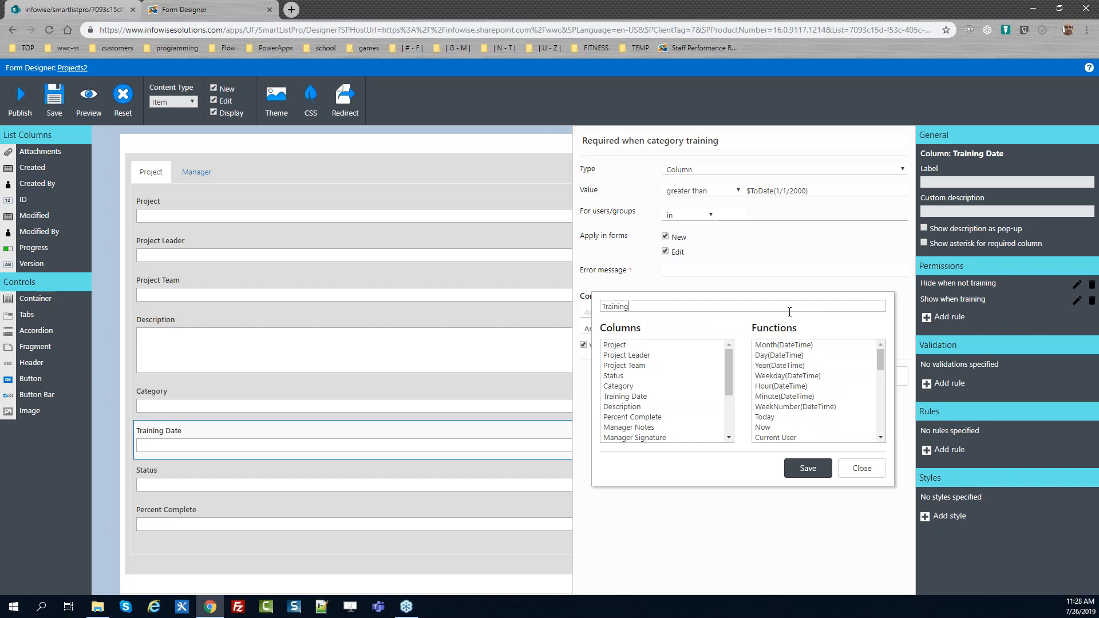
pyautogui.click(807, 468)
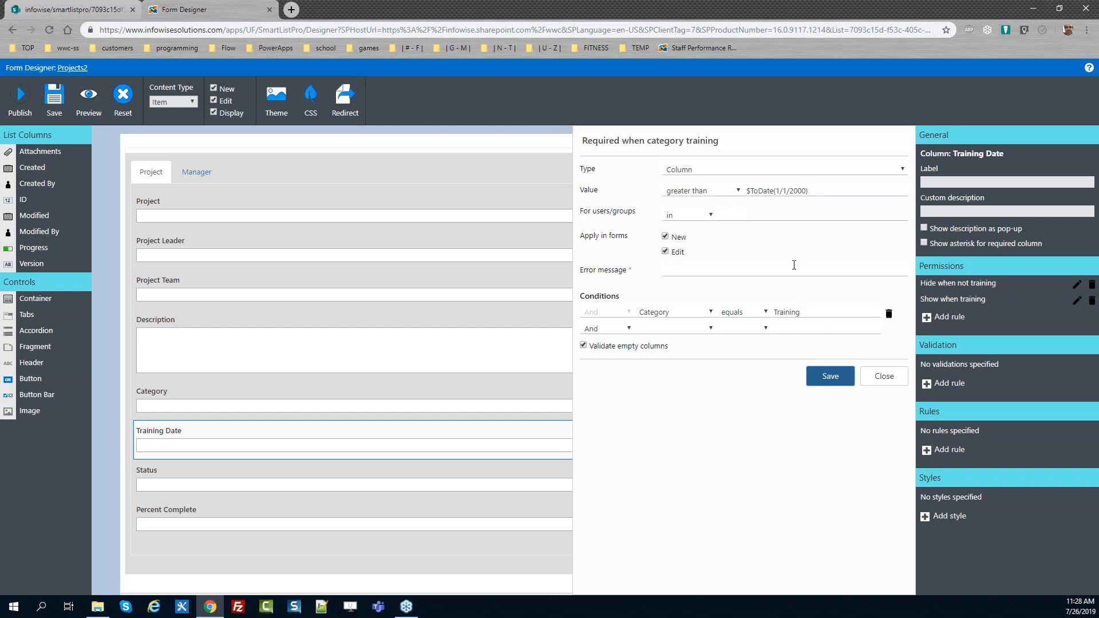
# Set the error message to "Training date is required" and save the validation rule
pyautogui.click(678, 267)
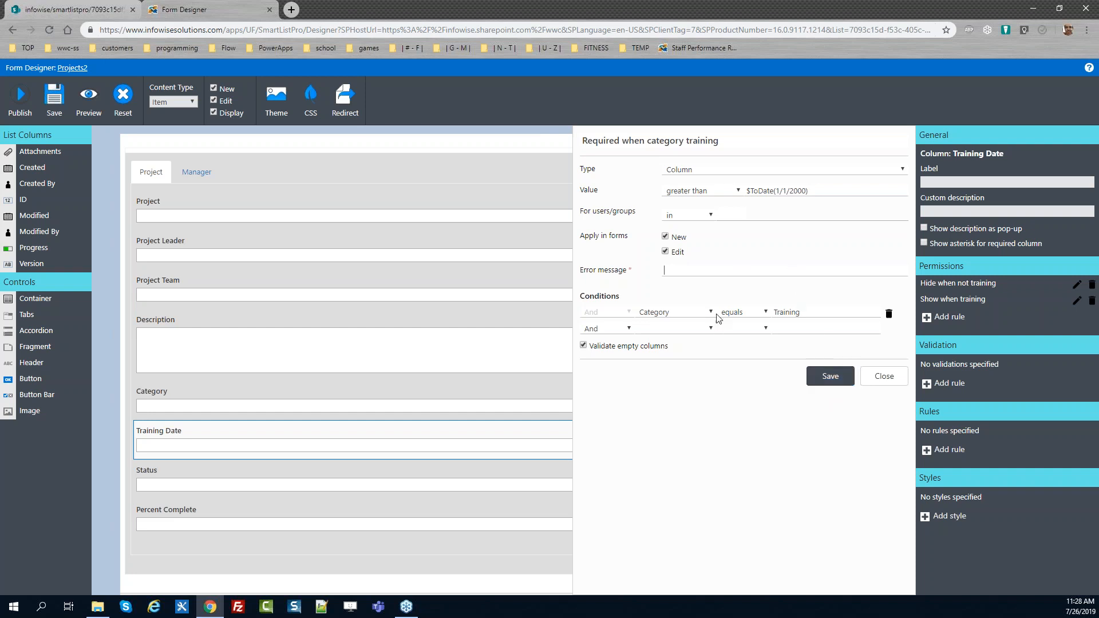
pyautogui.write('Training date is required')
pyautogui.click(830, 376)
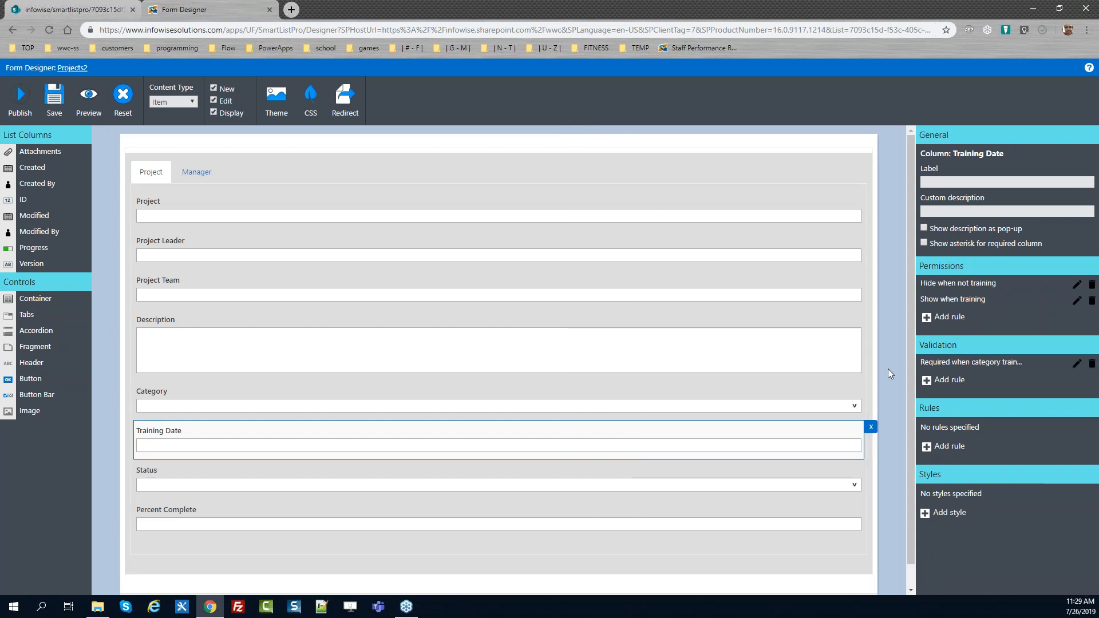
# Publish the form to all users
pyautogui.click(28, 96)
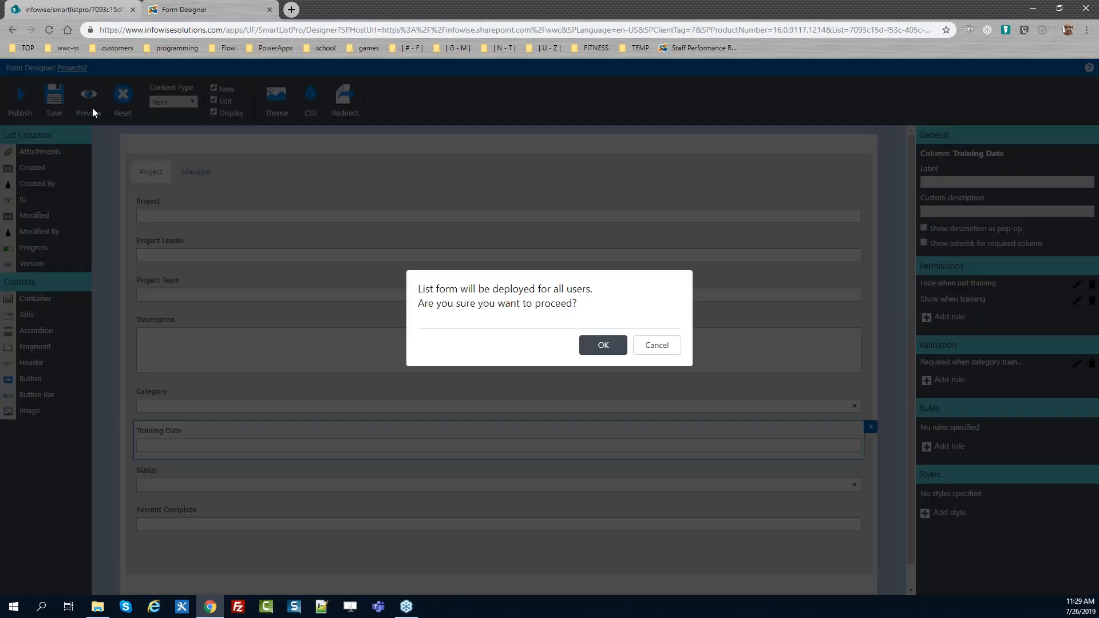
pyautogui.click(598, 345)
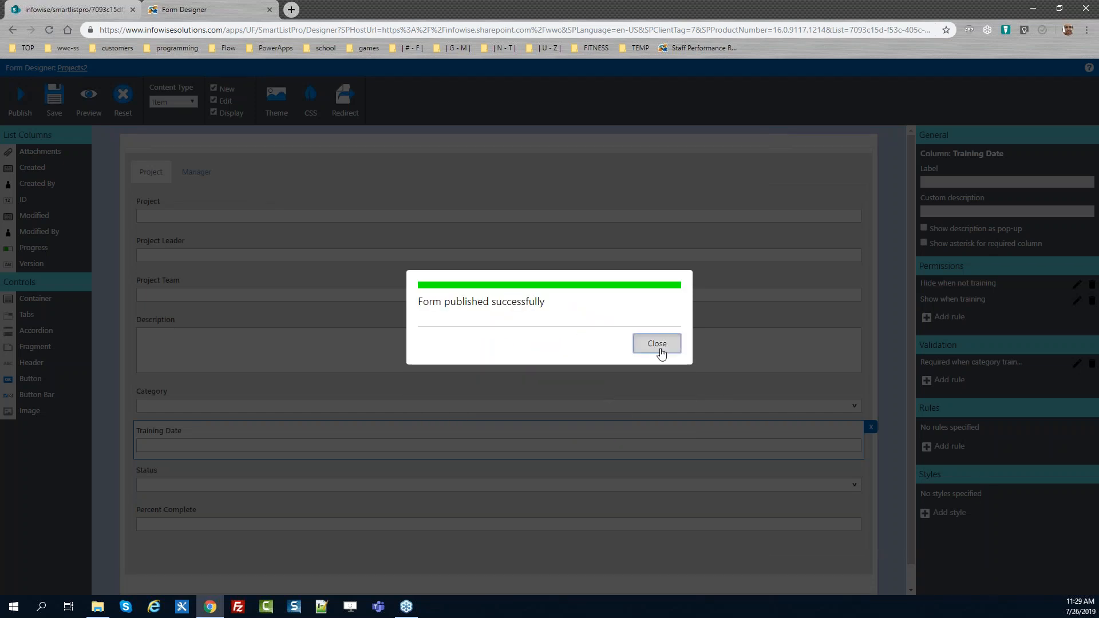
pyautogui.click(656, 346)
# Reload the item's edit form, append "Test." to the description, and save the item
pyautogui.click(95, 15)
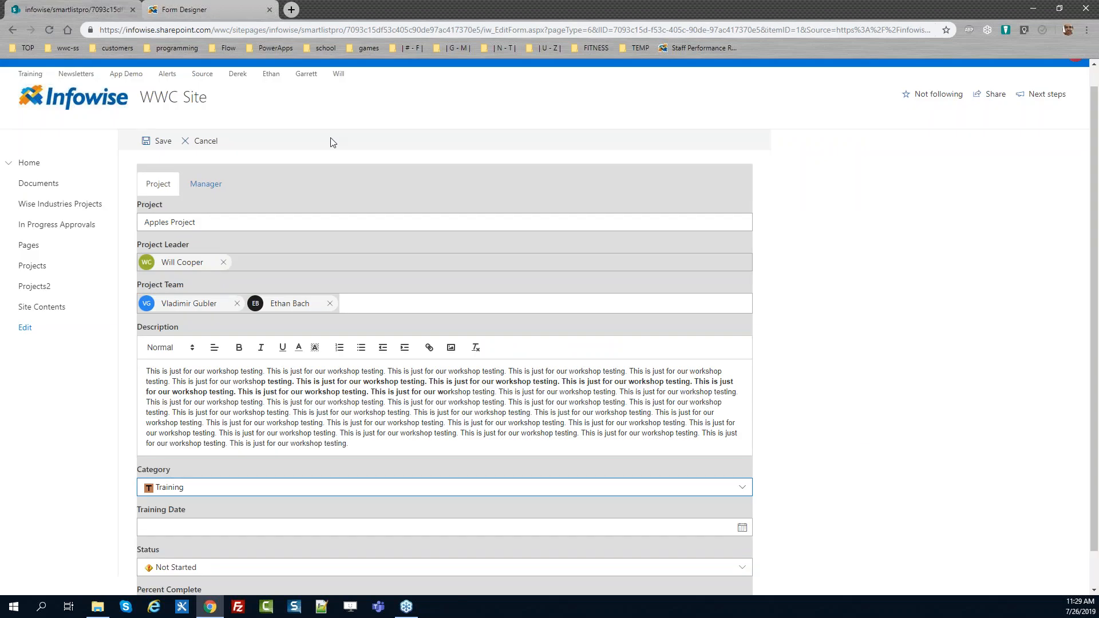
pyautogui.press('F5')
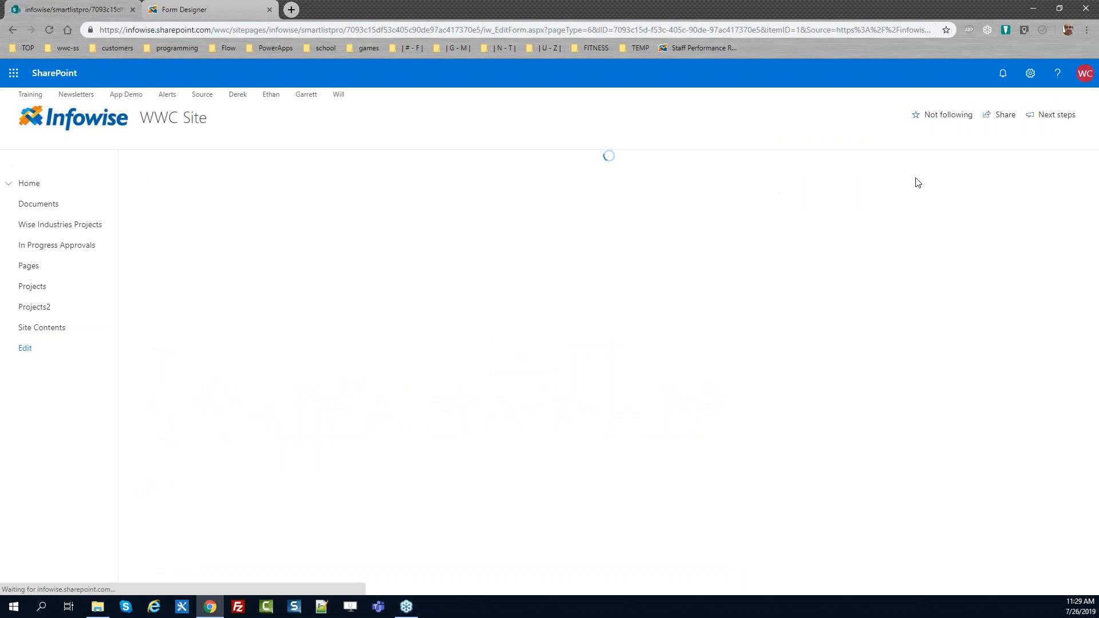
pyautogui.moveTo(1097, 210); pyautogui.dragTo(1097, 260)
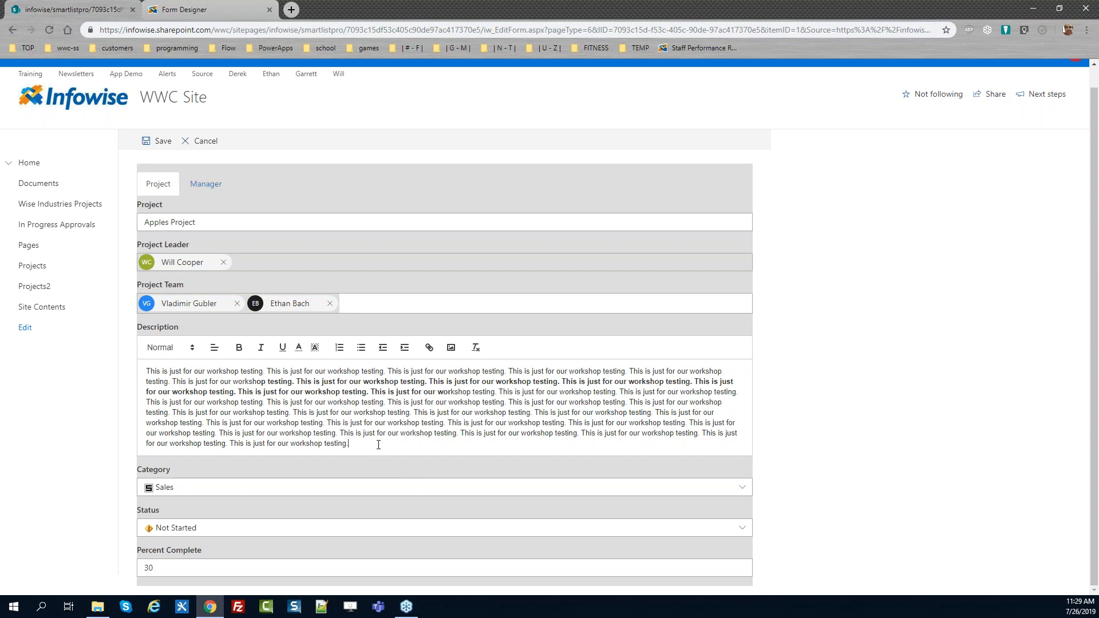
pyautogui.write('est.')
pyautogui.click(157, 145)
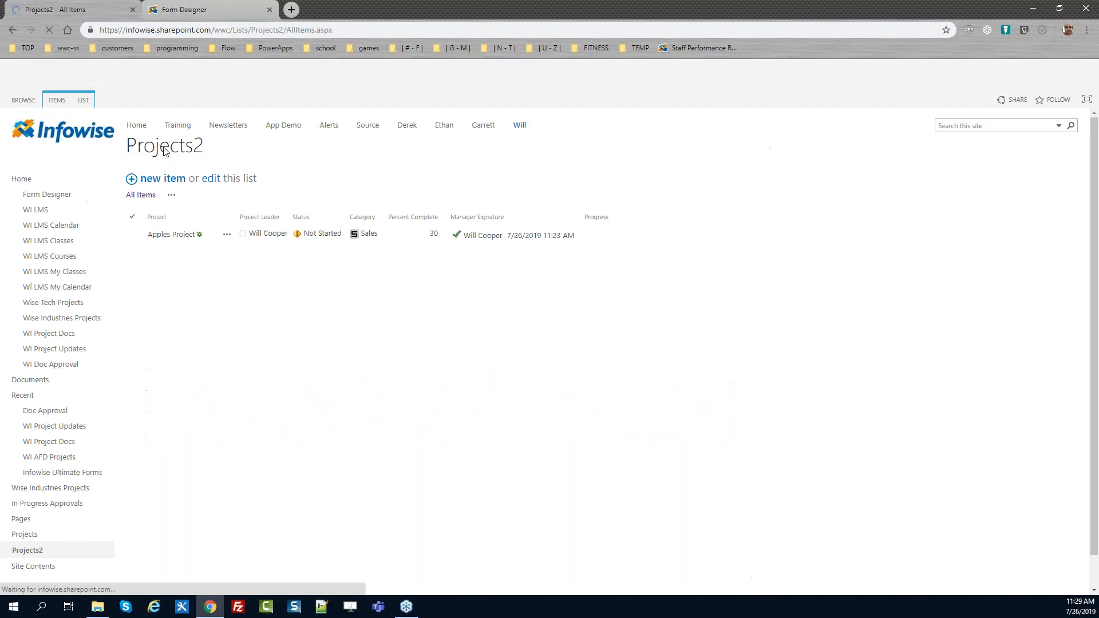
# Open the Apples Project item for editing and set its Category to Training
pyautogui.click(227, 234)
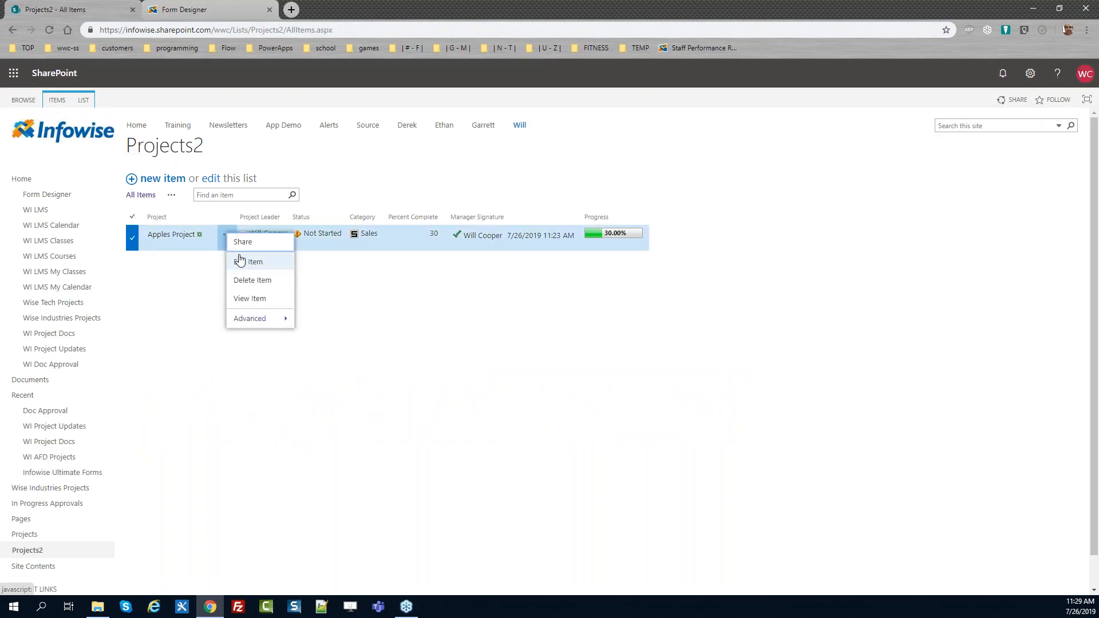
pyautogui.click(243, 262)
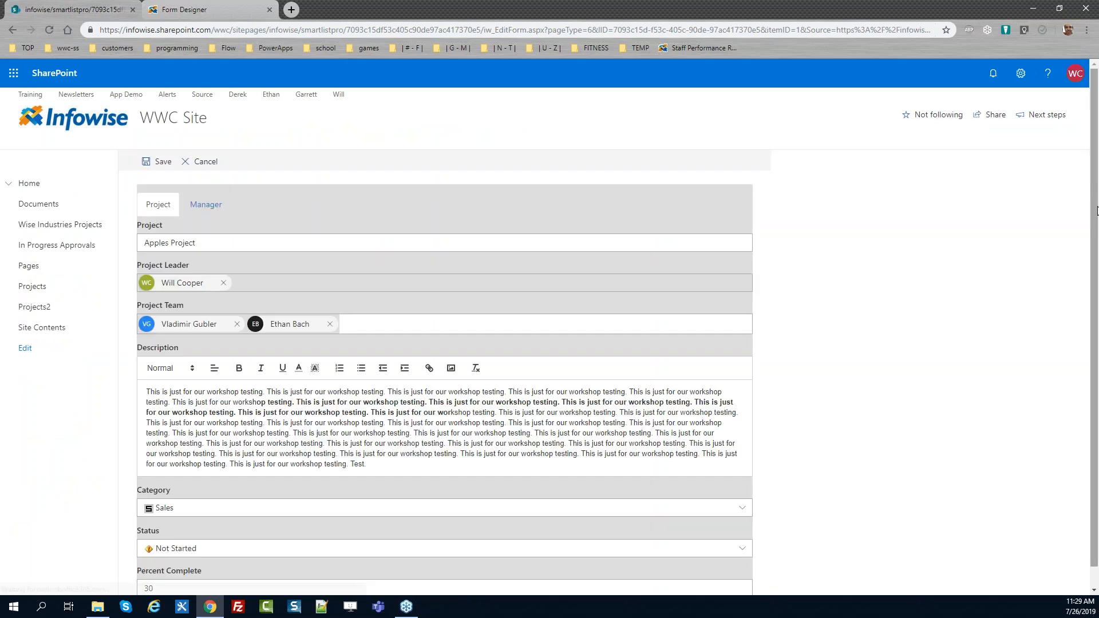
pyautogui.moveTo(1096, 202); pyautogui.dragTo(1095, 321)
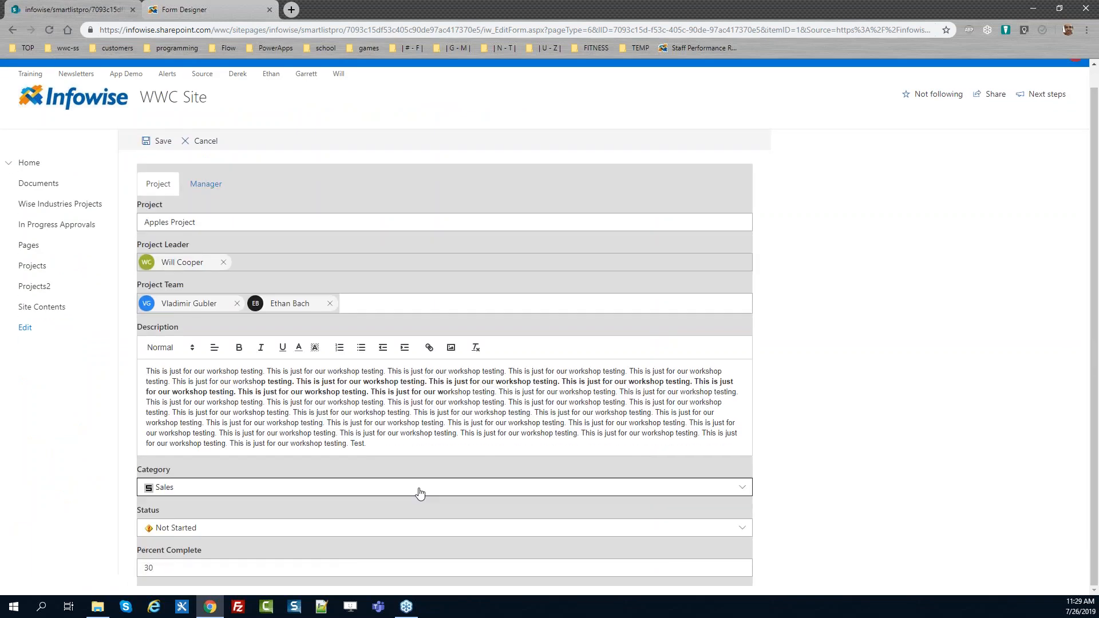
pyautogui.click(380, 491)
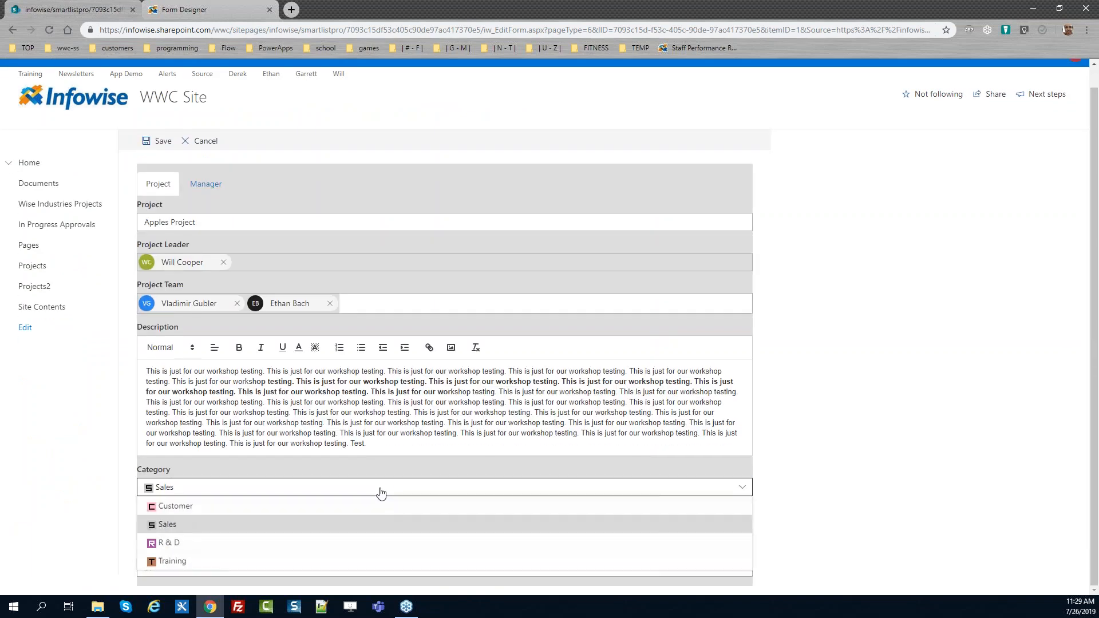
pyautogui.click(296, 564)
pyautogui.moveTo(226, 541); pyautogui.dragTo(135, 542)
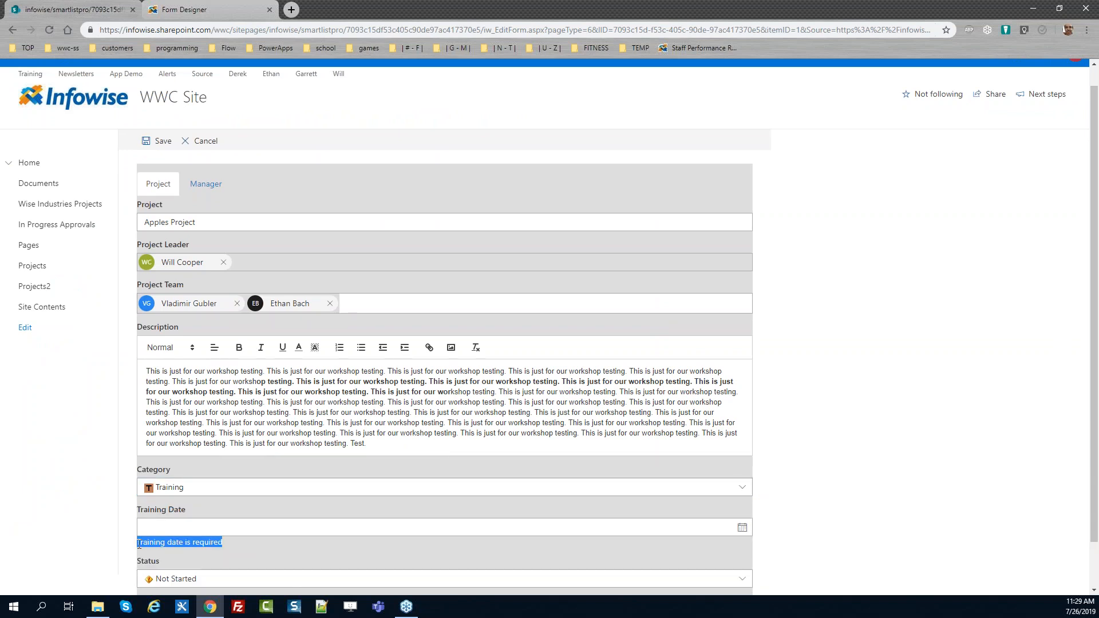
pyautogui.click(250, 554)
pyautogui.moveTo(1093, 420); pyautogui.dragTo(1093, 464)
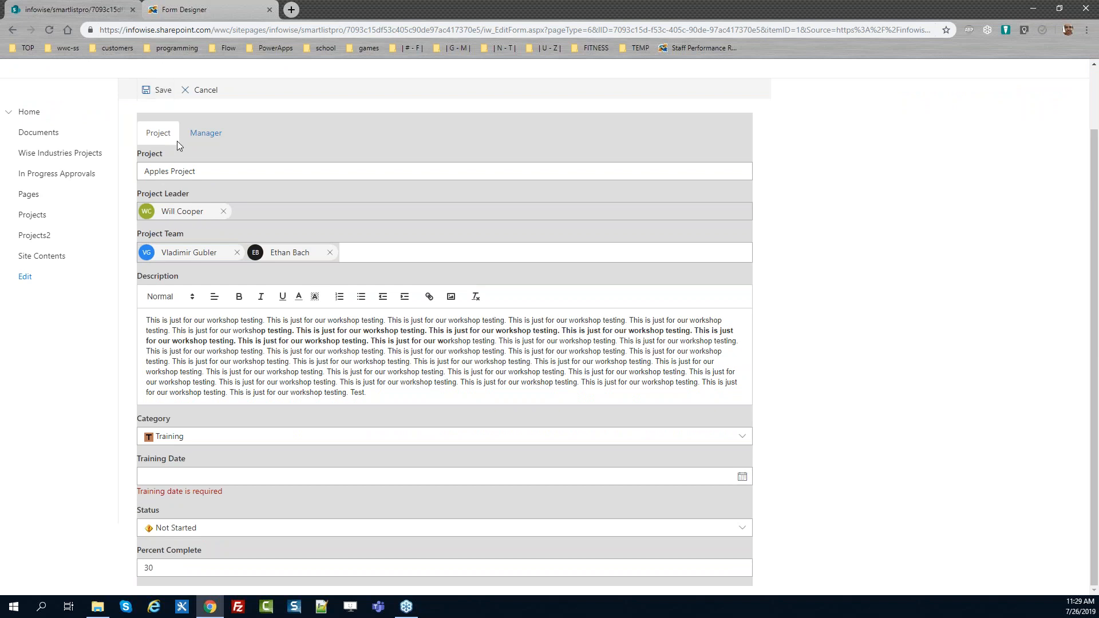
pyautogui.moveTo(227, 496); pyautogui.dragTo(136, 493)
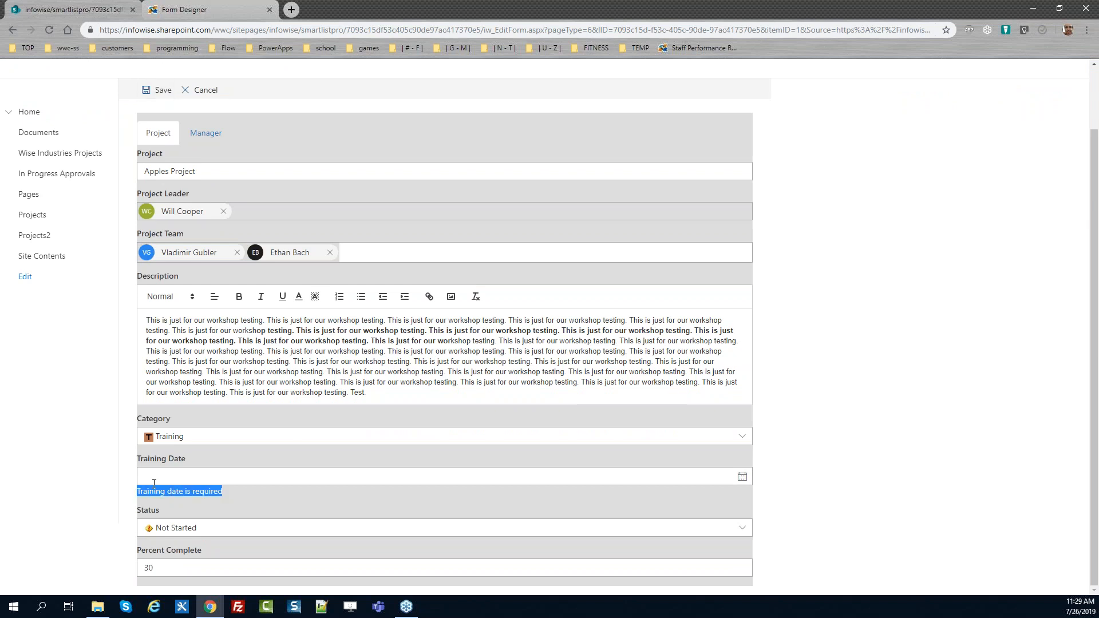
# Pick 7/26/2019 as the Training Date and save the item
pyautogui.click(181, 471)
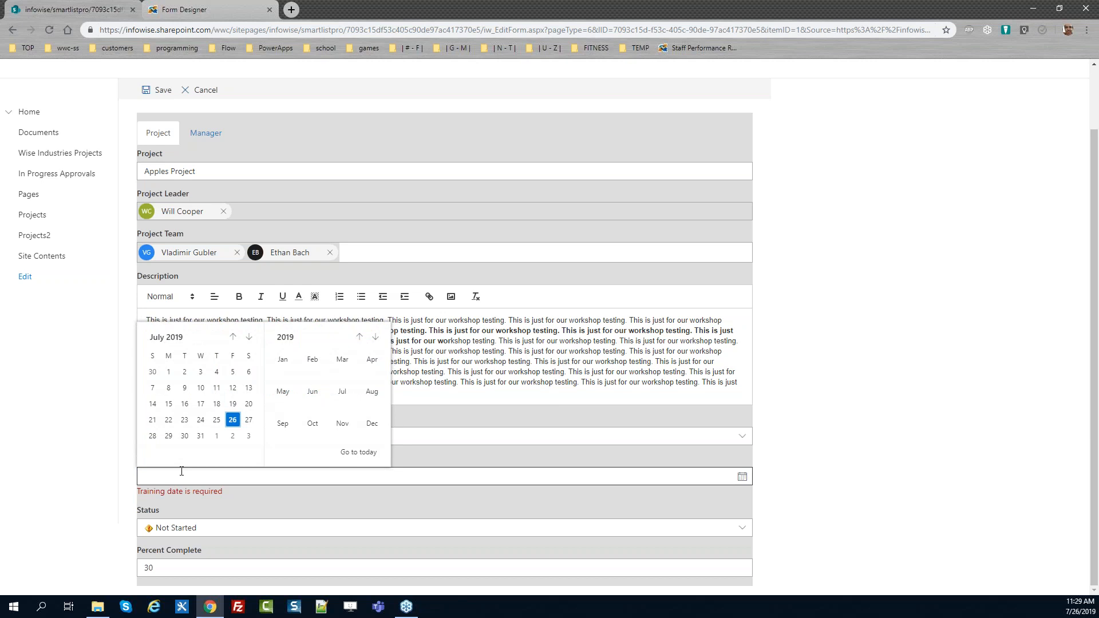
pyautogui.click(232, 419)
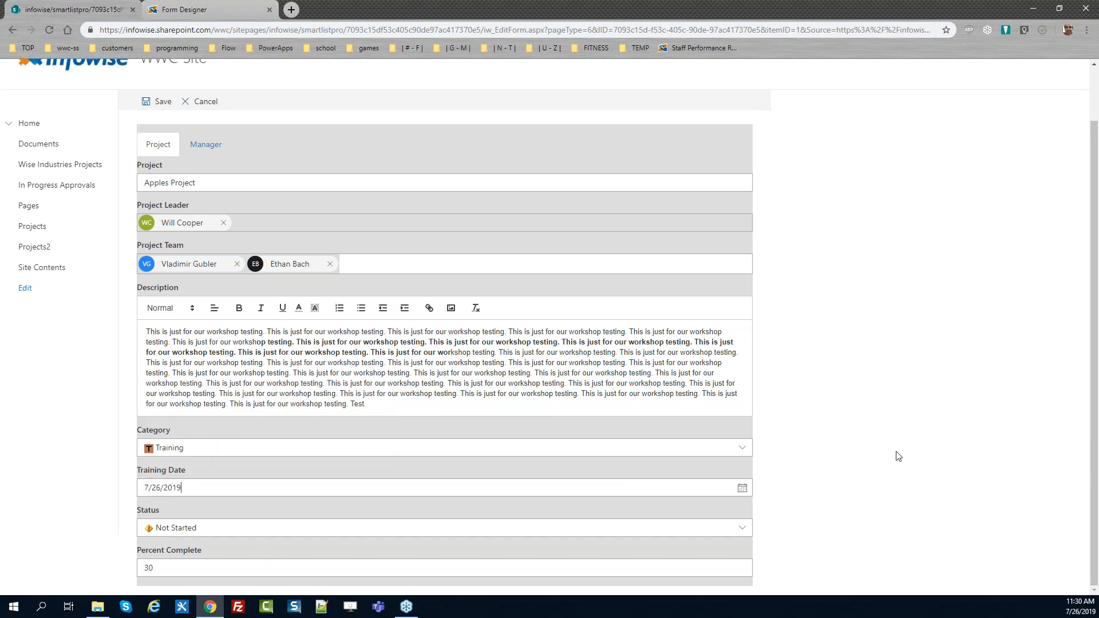
pyautogui.scroll(1, 1097, 515)
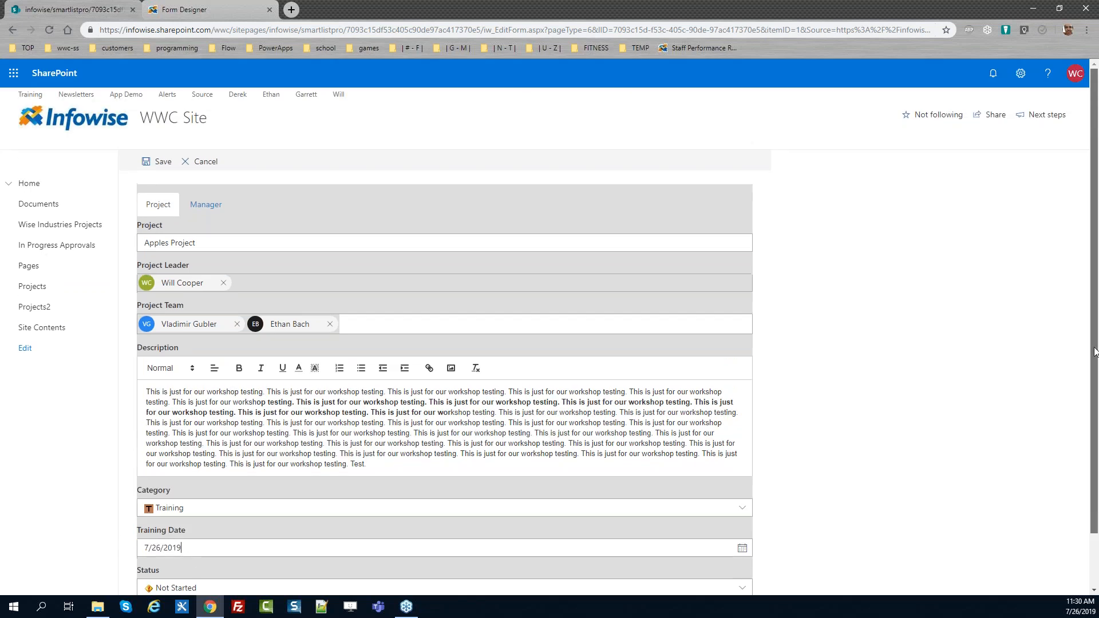
pyautogui.click(164, 164)
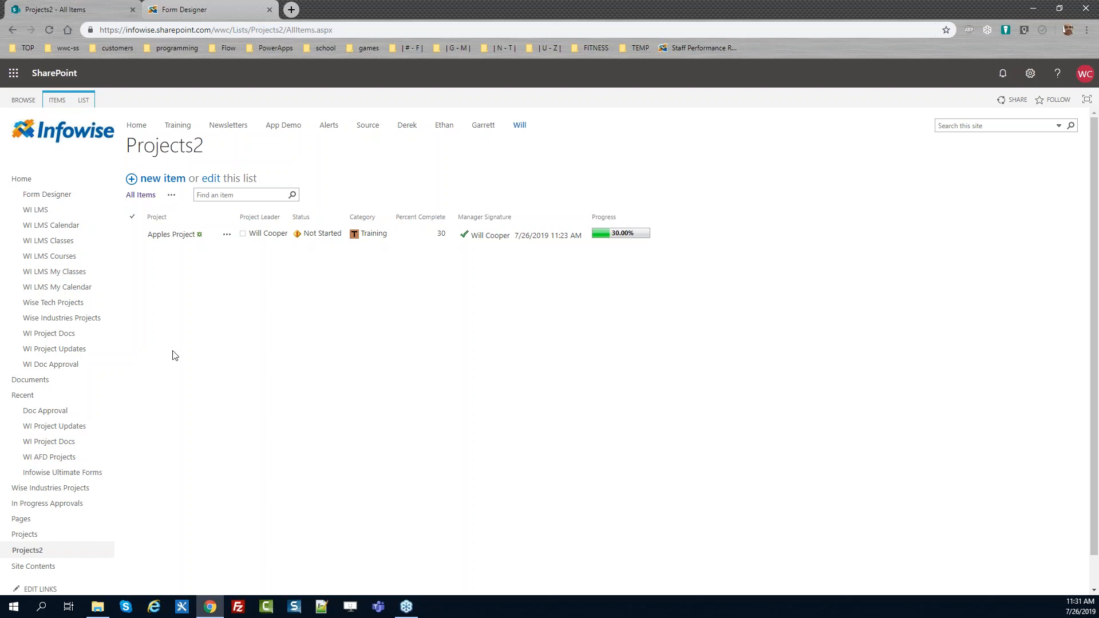
pyautogui.scroll(-2, 1095, 299)
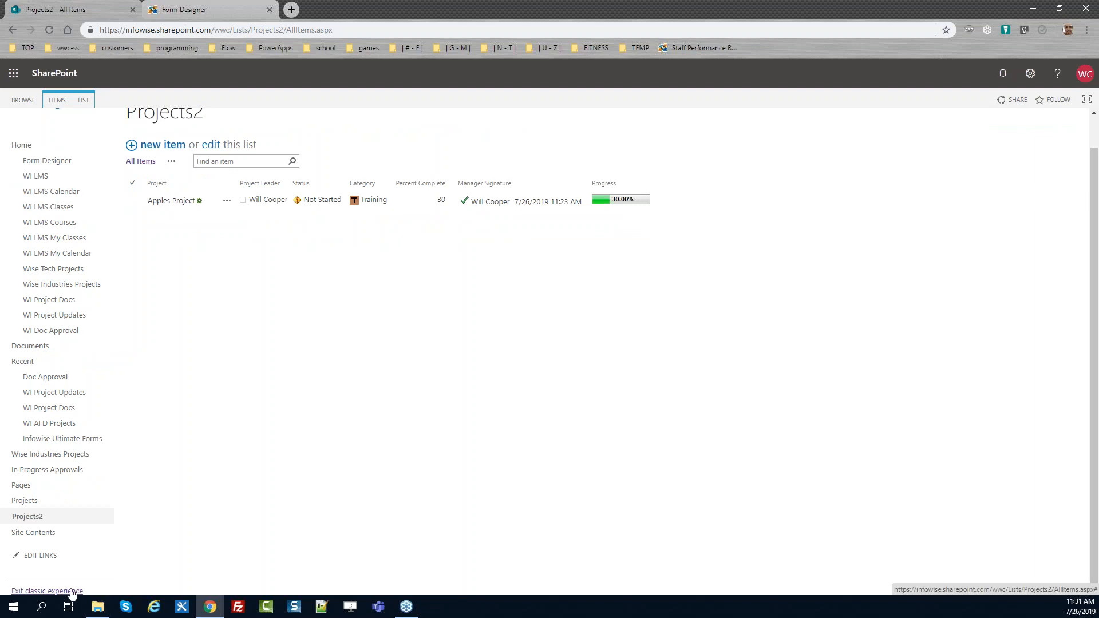
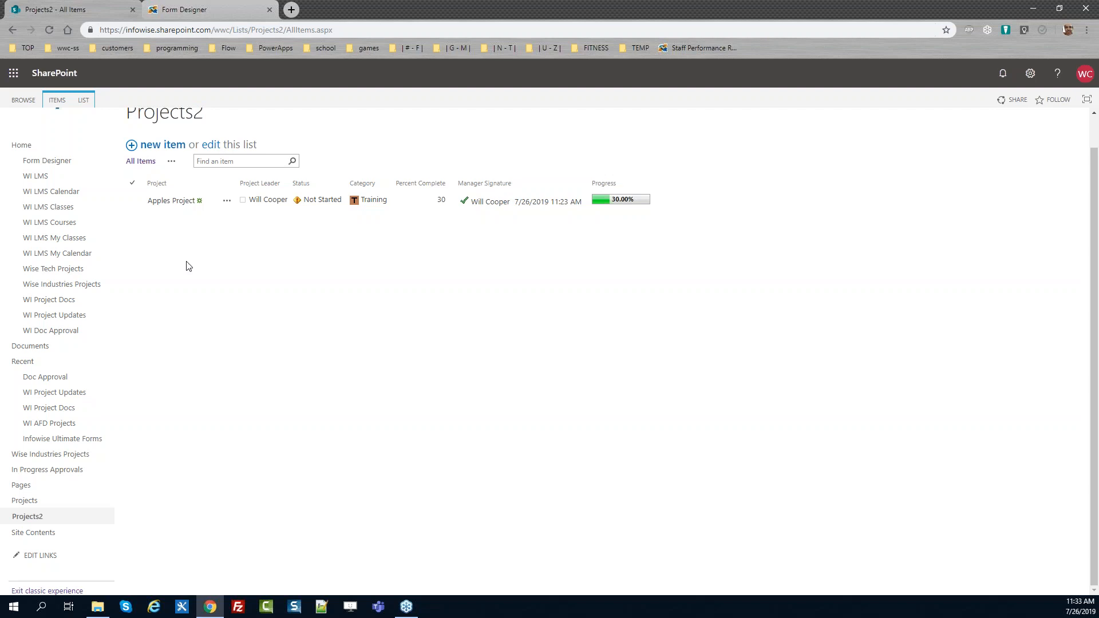
# Open the Apples Project item's edit form from the Projects2 list
pyautogui.scroll(2, 1095, 265)
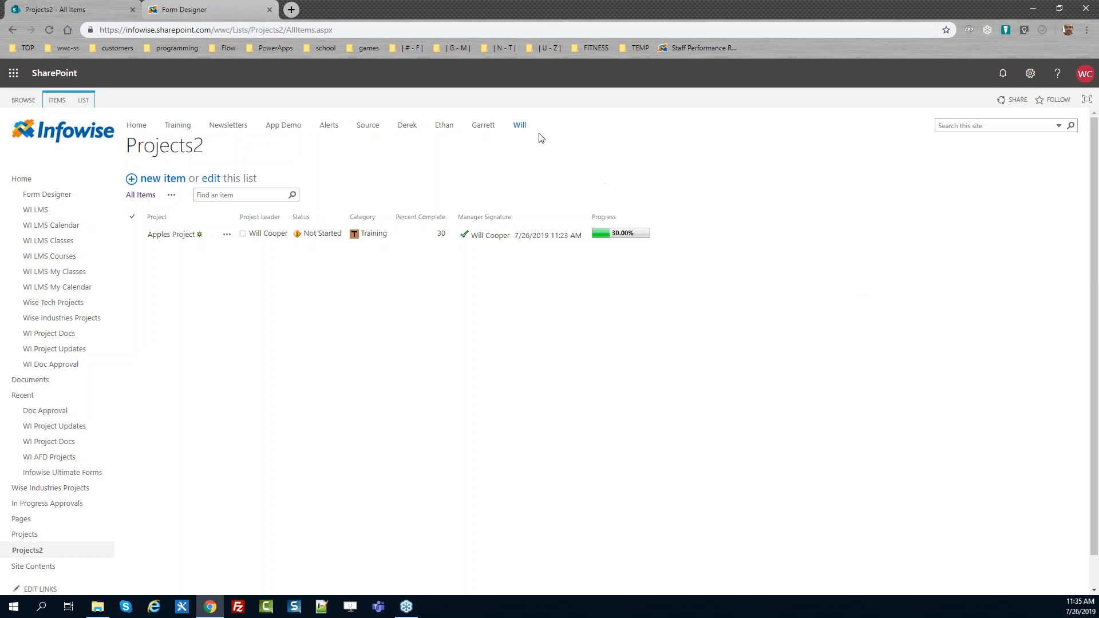
pyautogui.click(222, 8)
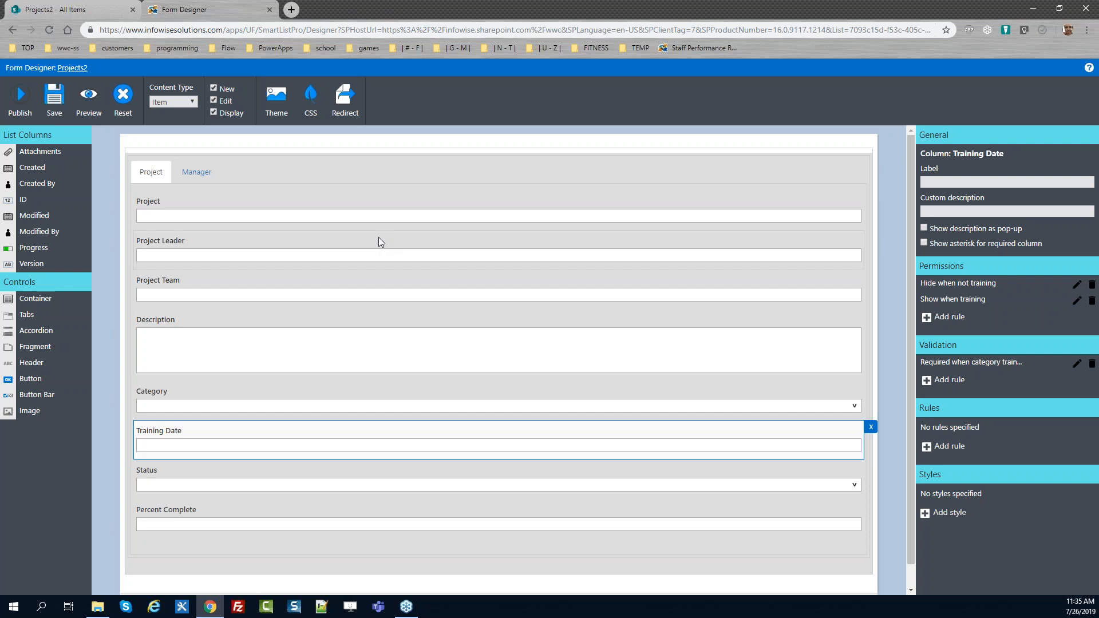
pyautogui.click(89, 7)
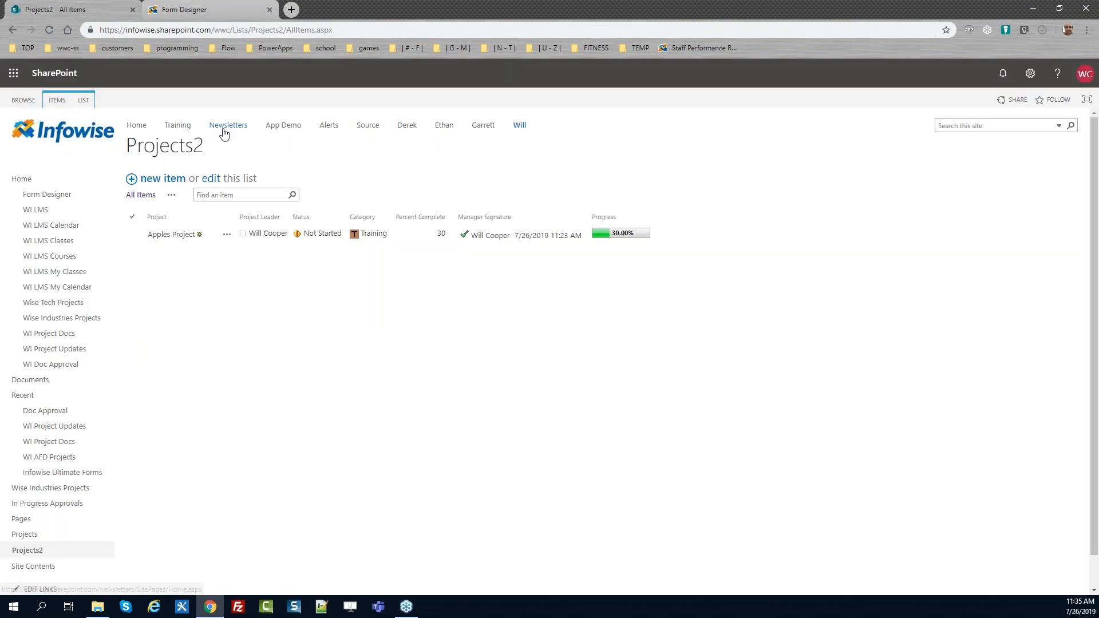
pyautogui.click(227, 237)
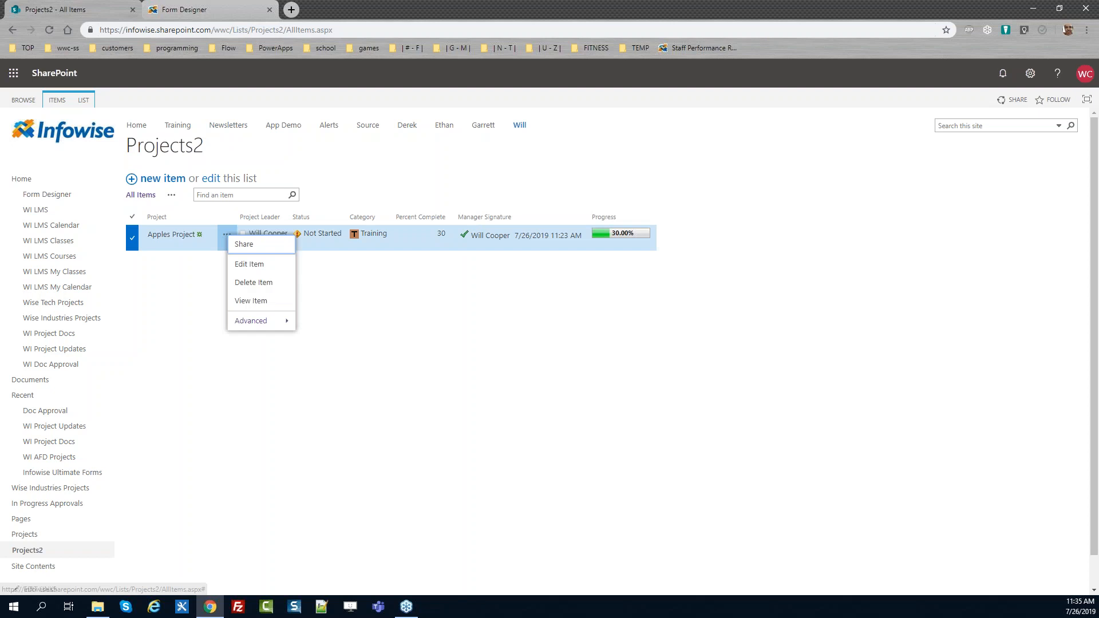
pyautogui.click(255, 265)
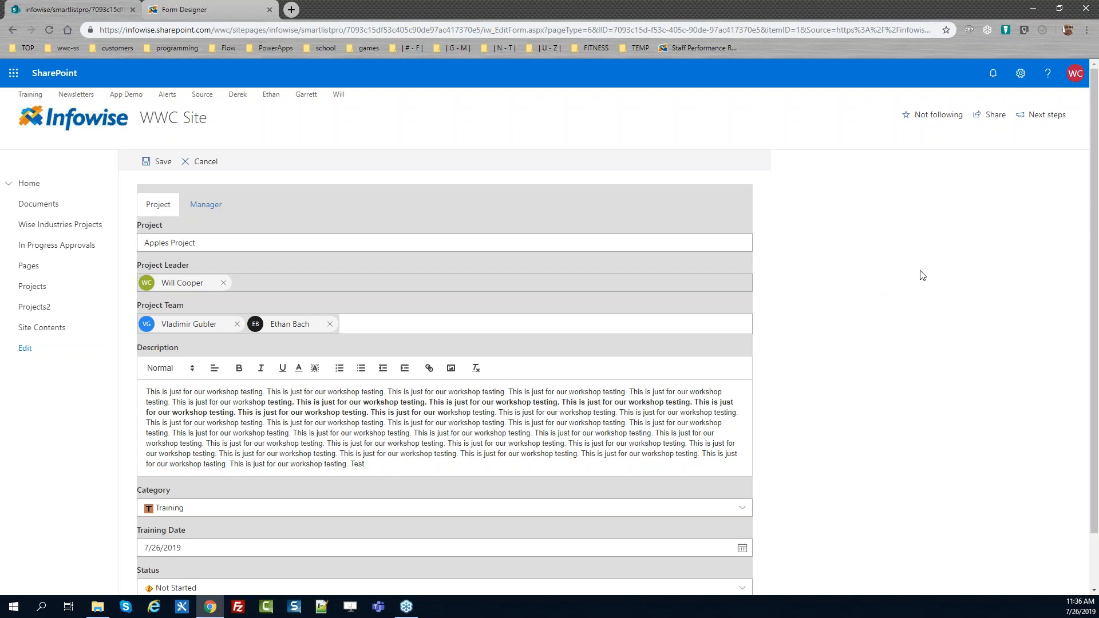
# Select the form's outer container and add a new style named Border 2px black
pyautogui.click(210, 8)
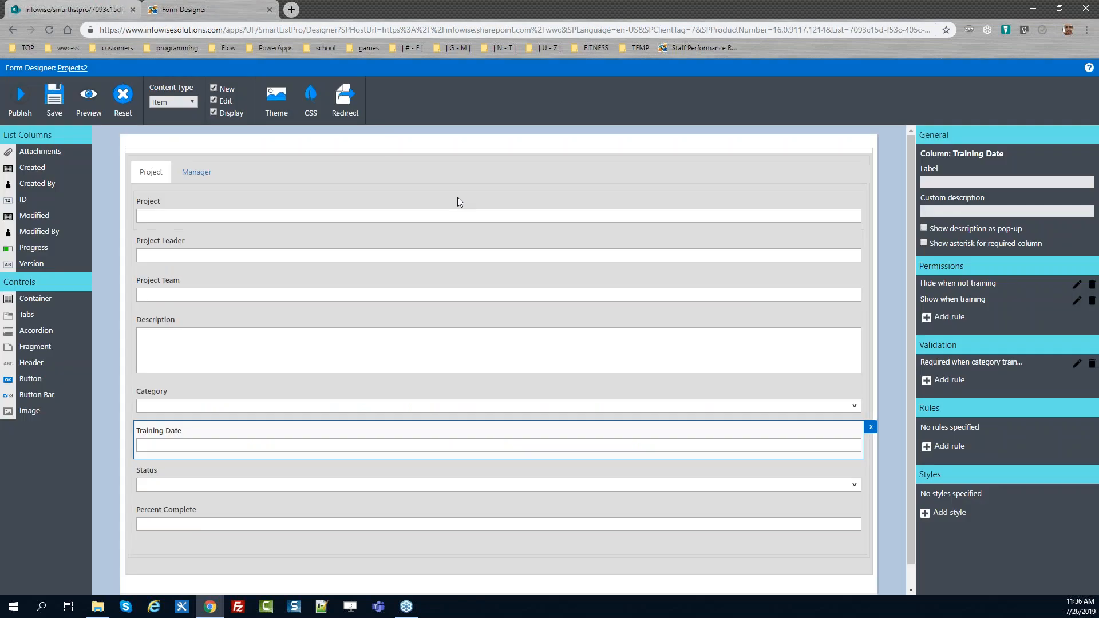
pyautogui.moveTo(910, 182); pyautogui.dragTo(914, 287)
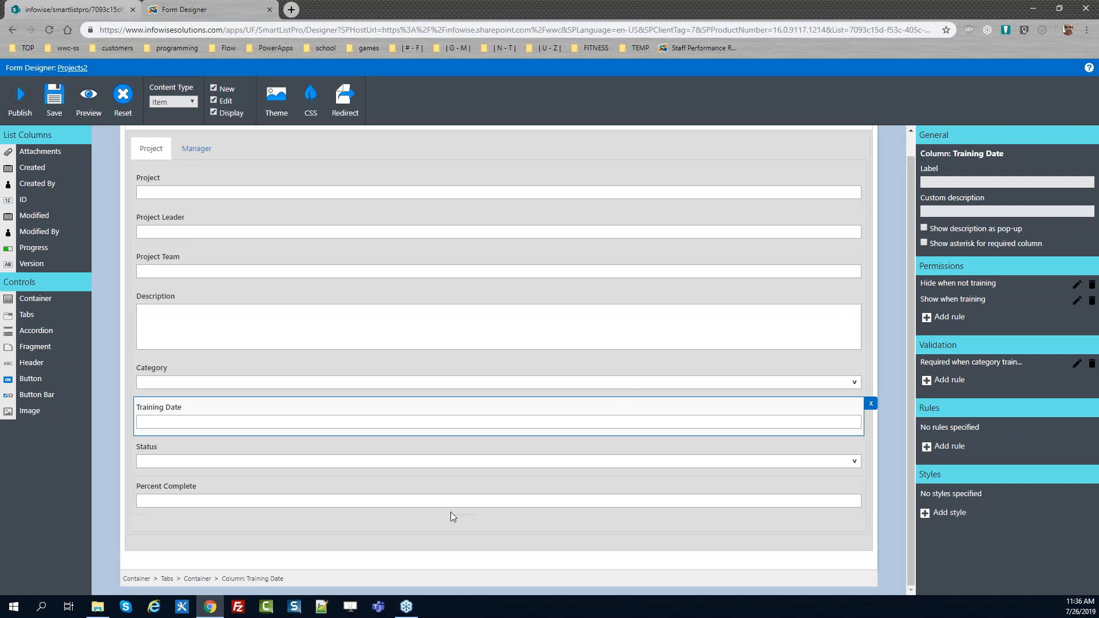
pyautogui.moveTo(289, 582); pyautogui.dragTo(123, 580)
pyautogui.click(150, 541)
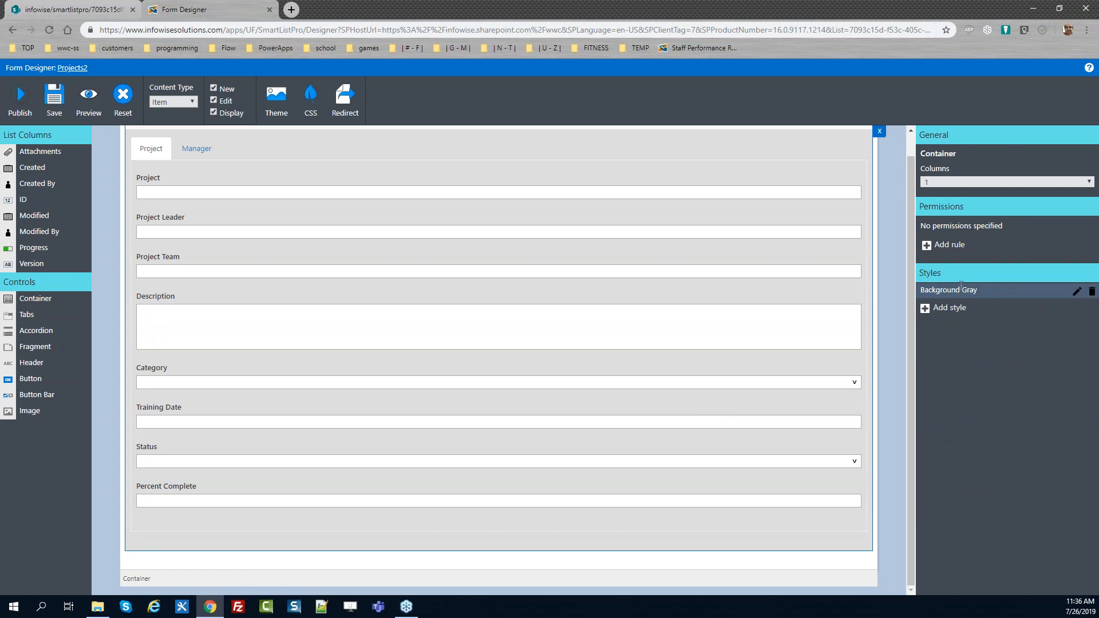
pyautogui.click(925, 309)
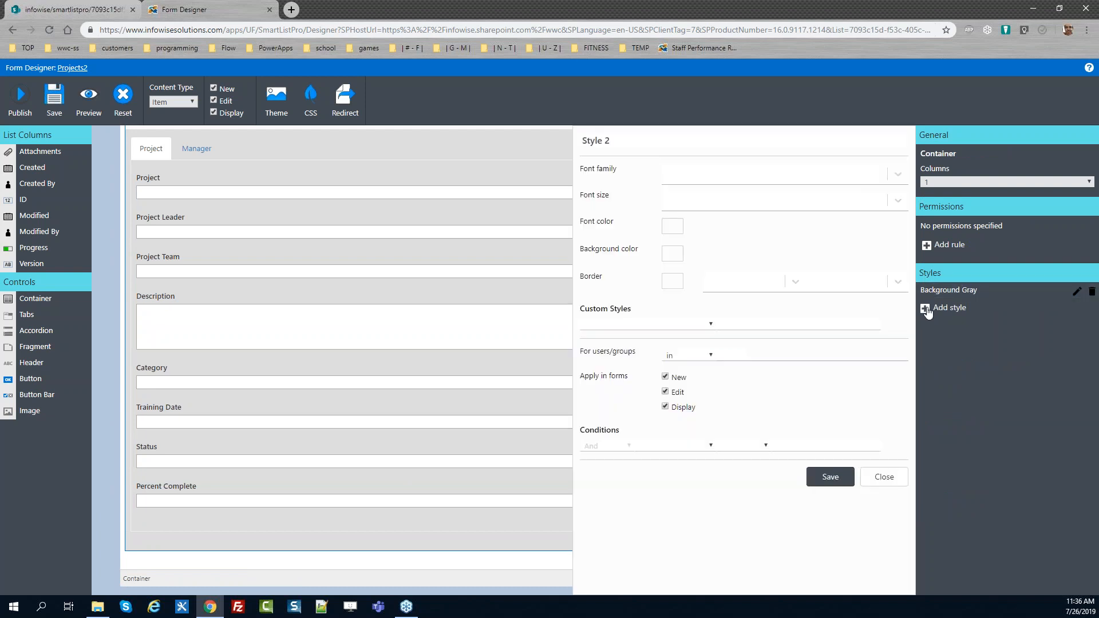
pyautogui.click(628, 141)
pyautogui.hotkey('ctrl', 'a')
pyautogui.write('Border')
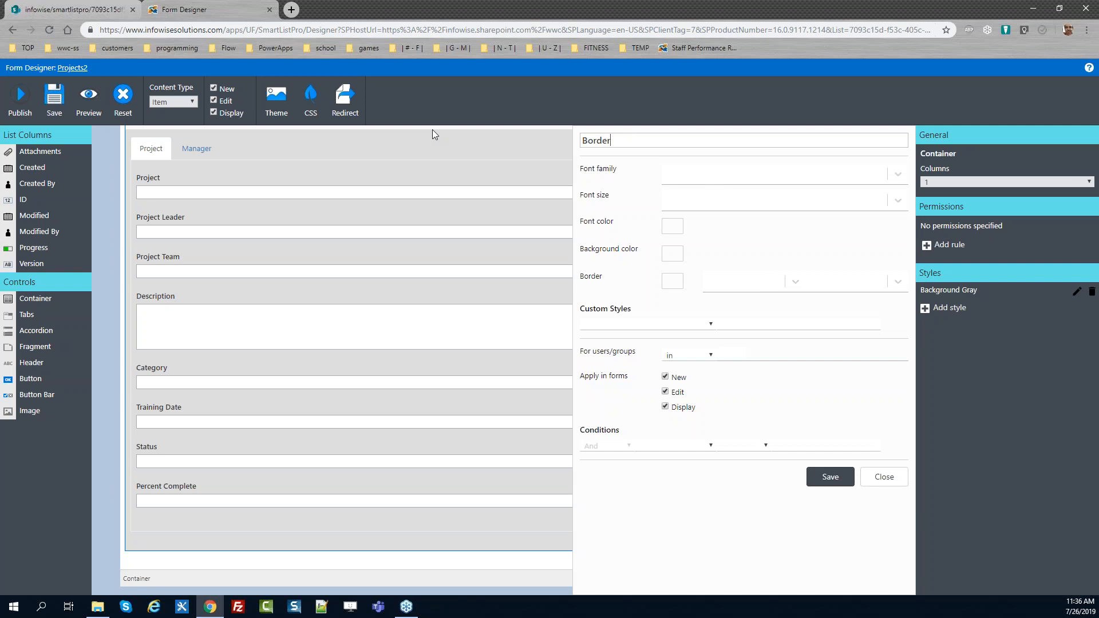
pyautogui.write(' 2px black')
# Give the style a solid black 2px border and save it
pyautogui.click(677, 285)
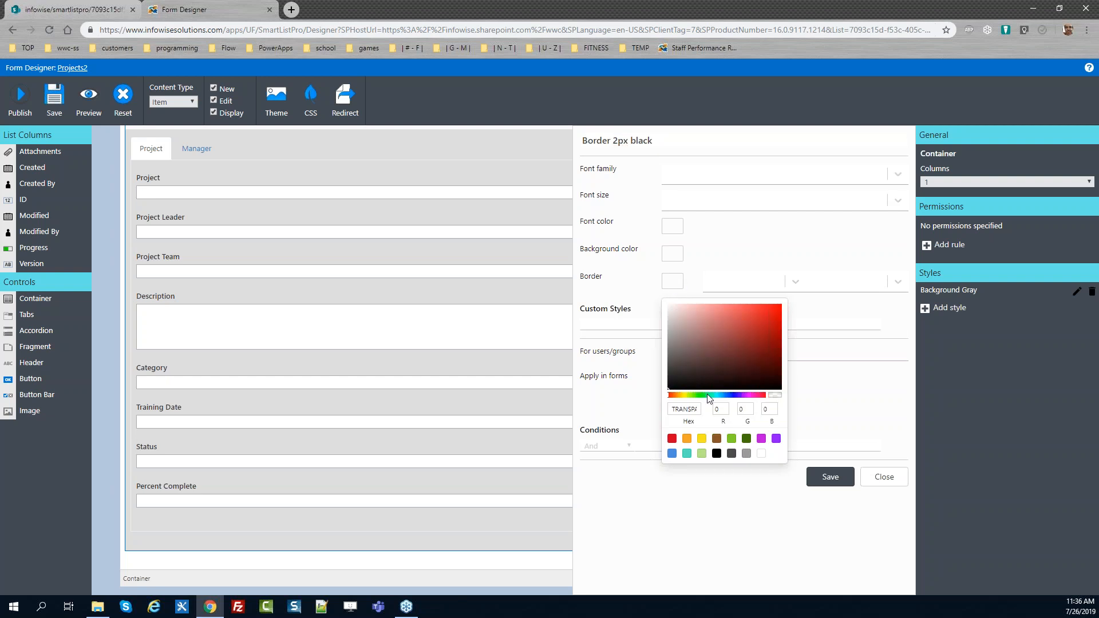
pyautogui.click(716, 454)
pyautogui.click(762, 288)
pyautogui.click(760, 338)
pyautogui.click(877, 283)
pyautogui.click(858, 369)
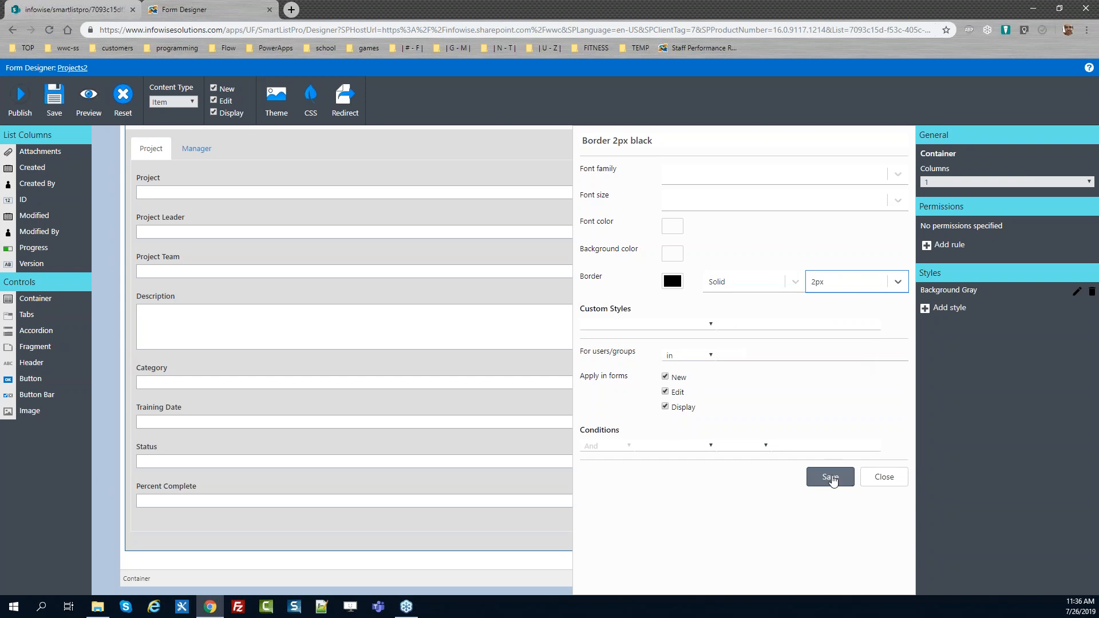
pyautogui.click(831, 475)
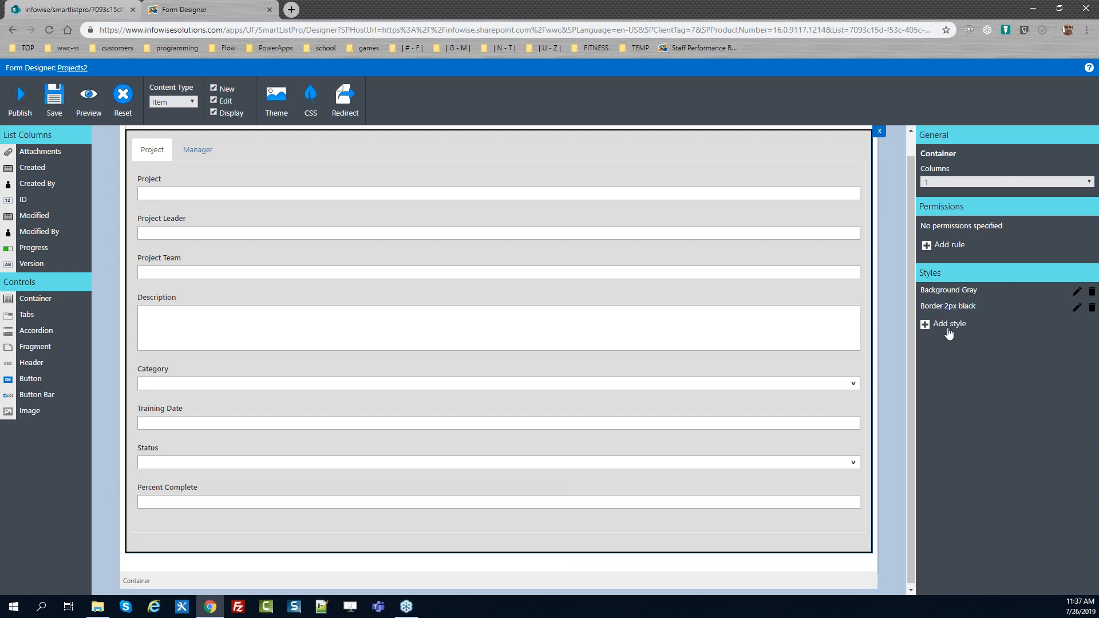
# Add another container style named Form Padding using the padding custom style property
pyautogui.click(948, 324)
pyautogui.moveTo(622, 143); pyautogui.dragTo(396, 140)
pyautogui.write('Form P')
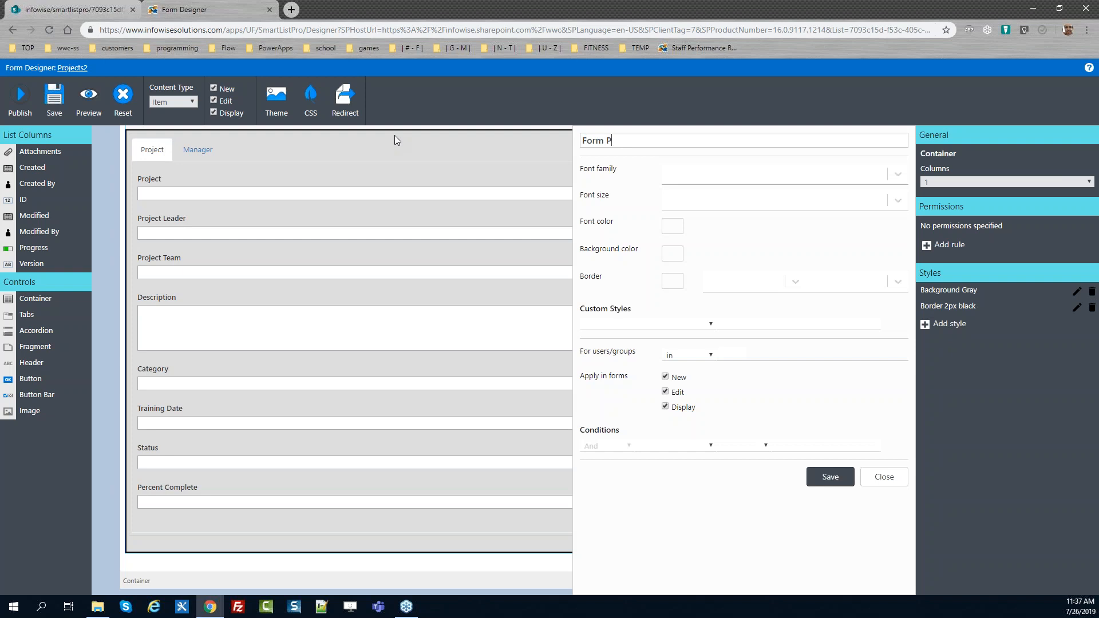
pyautogui.write('adding')
pyautogui.click(709, 324)
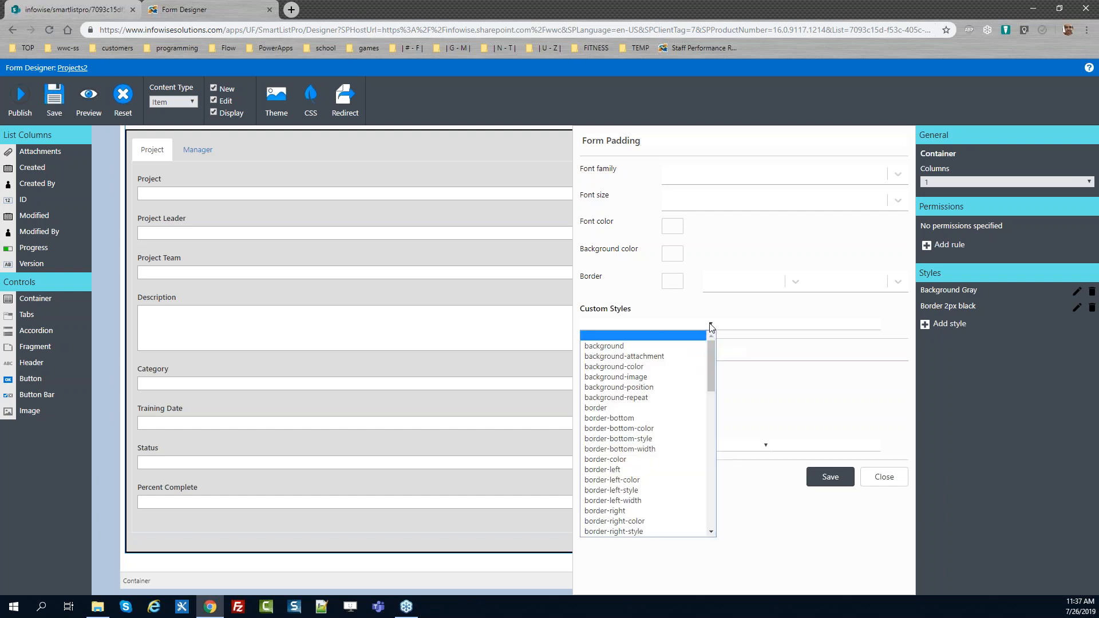
pyautogui.moveTo(712, 352); pyautogui.dragTo(708, 407)
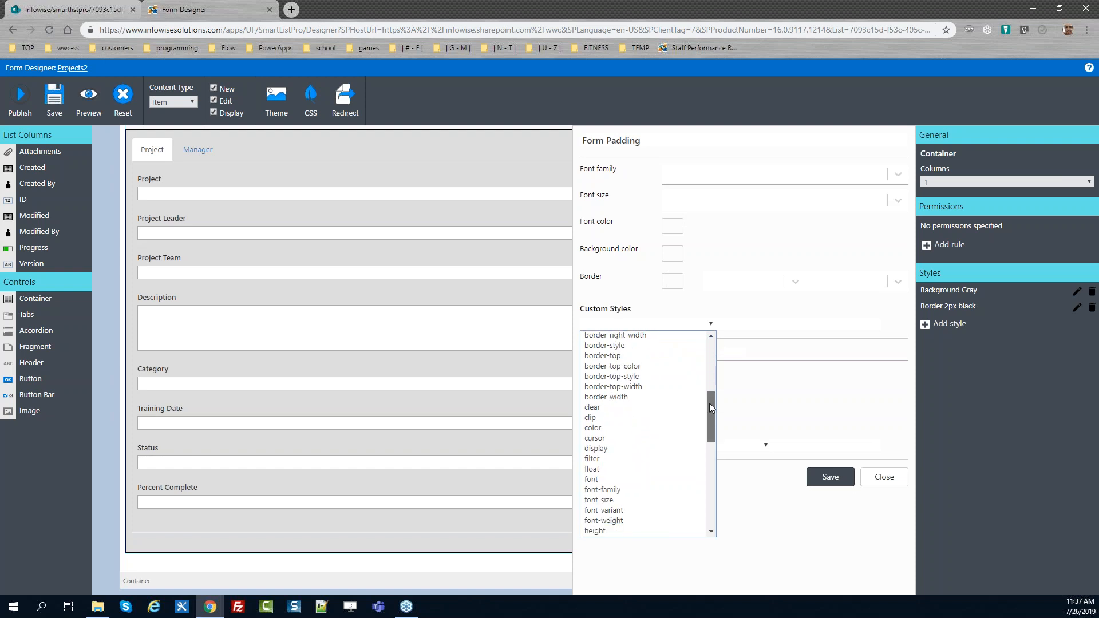
pyautogui.moveTo(709, 407); pyautogui.dragTo(710, 468)
pyautogui.click(625, 426)
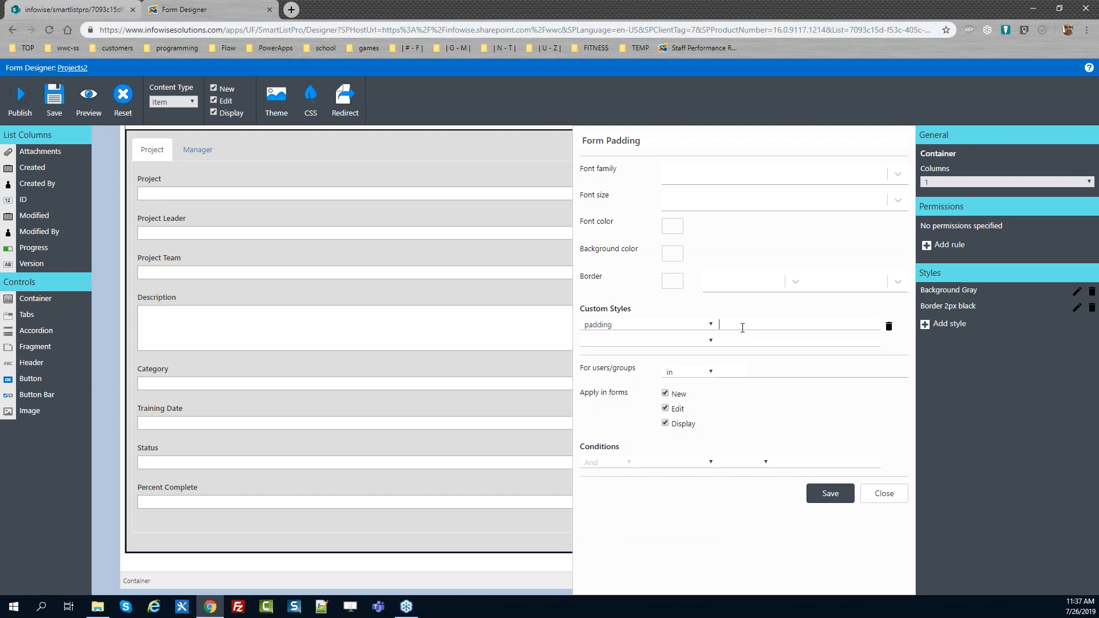
# Set the padding value to 2px 10px 20px 10px and save the style
pyautogui.write('2px 10px 20px 20')
pyautogui.press('BackSpace')
pyautogui.press('BackSpace')
pyautogui.write('10px')
pyautogui.click(829, 493)
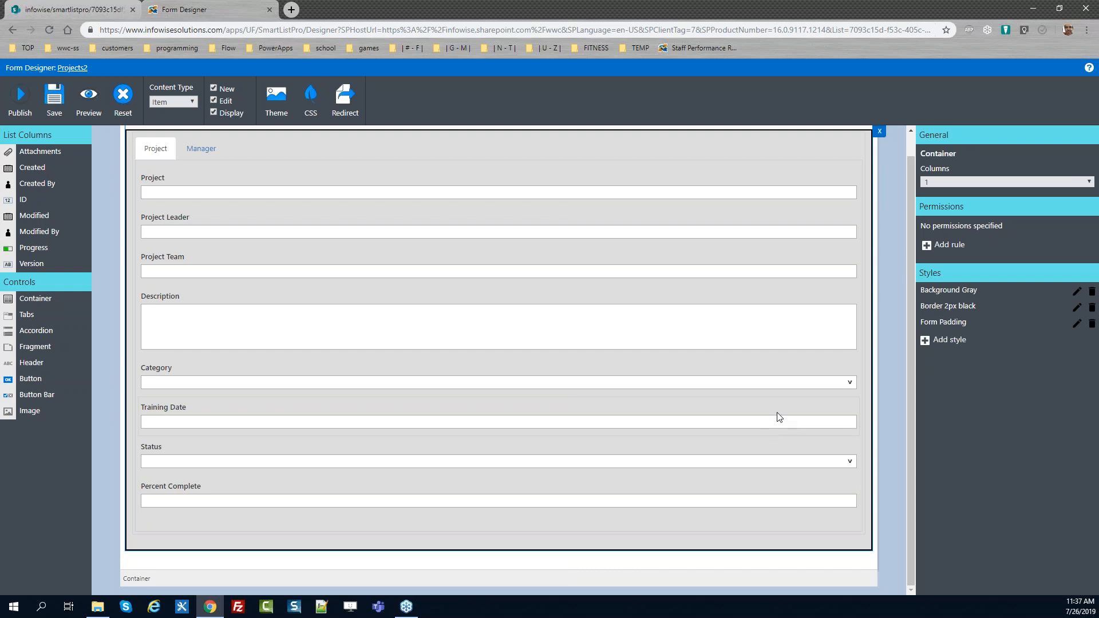
# Publish the updated form
pyautogui.click(22, 97)
pyautogui.click(615, 347)
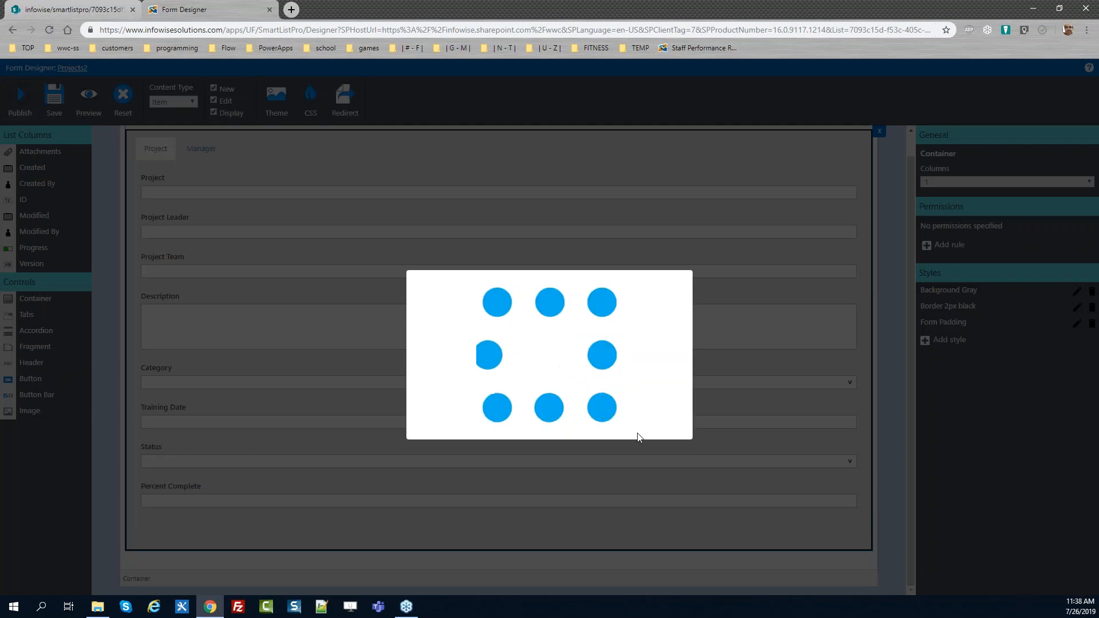
pyautogui.click(663, 346)
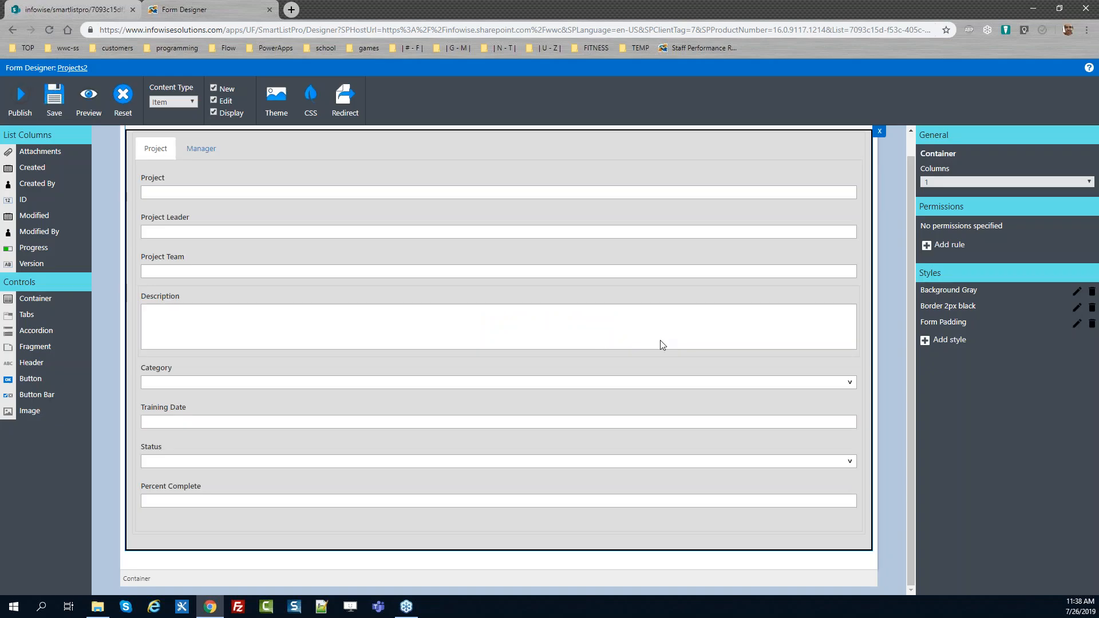
# Reload the item's edit form to review the new border and padding
pyautogui.click(69, 8)
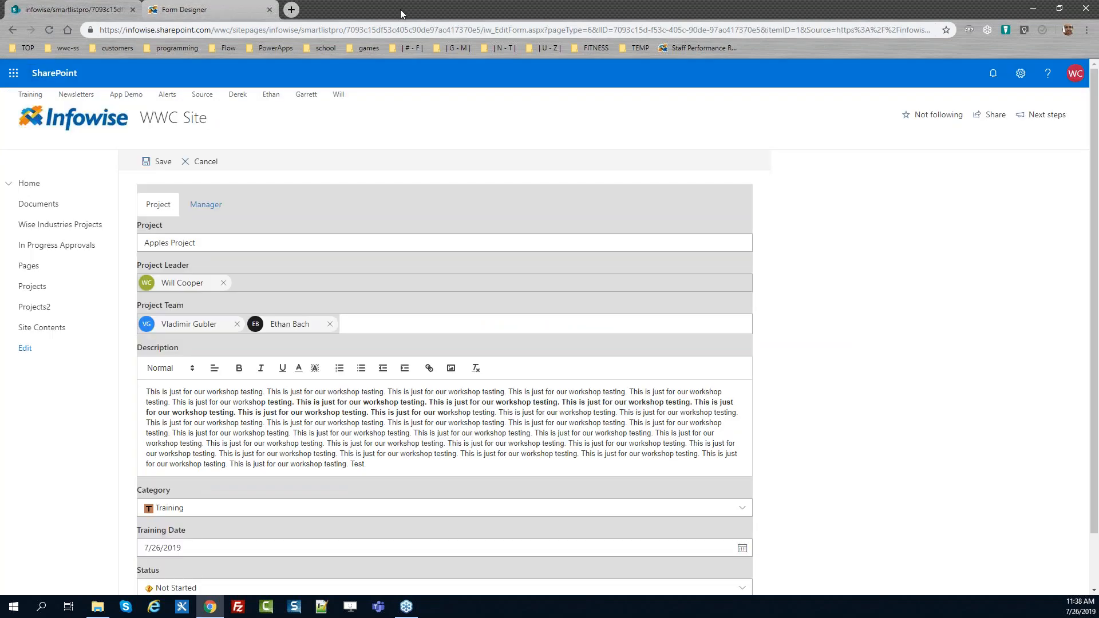
pyautogui.press('F5')
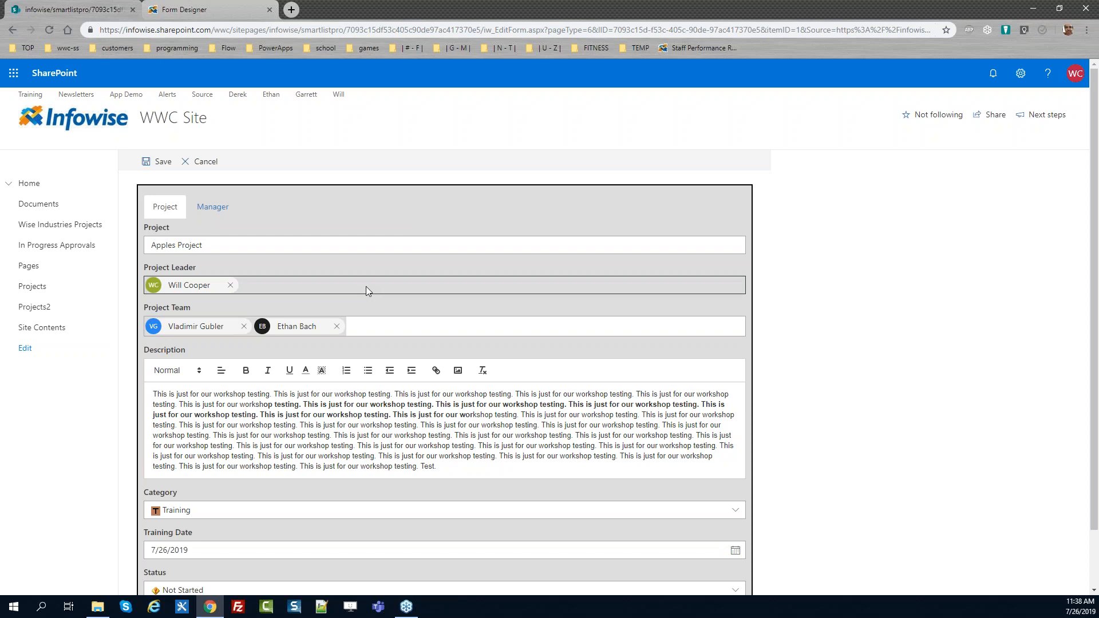
# Add a Button Bar control at the bottom of the form and select it
pyautogui.click(215, 8)
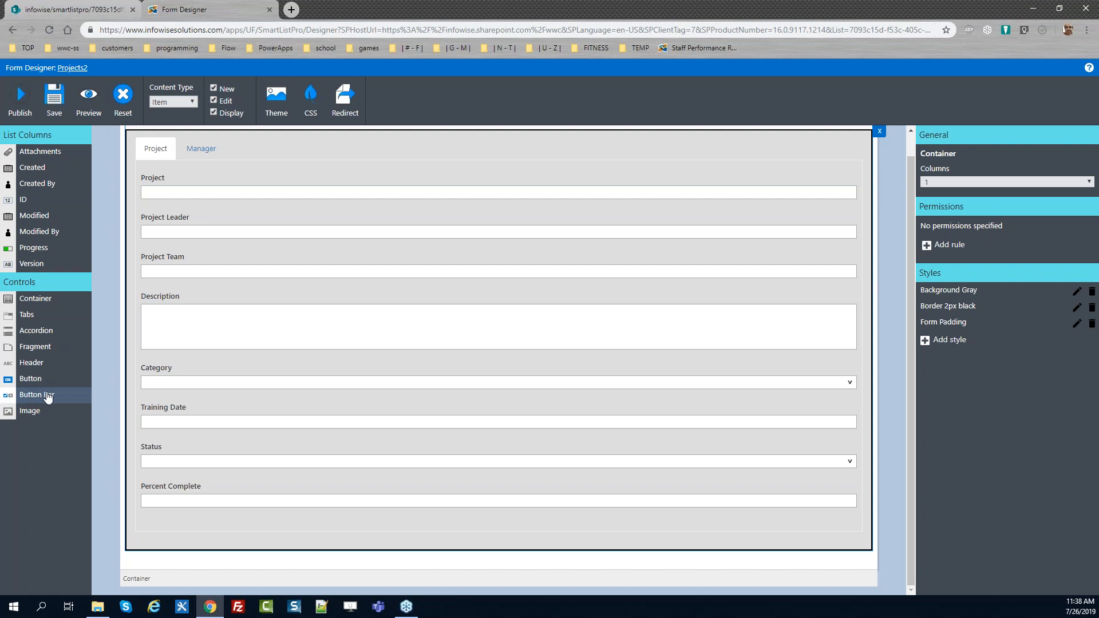
pyautogui.moveTo(46, 397); pyautogui.dragTo(224, 524)
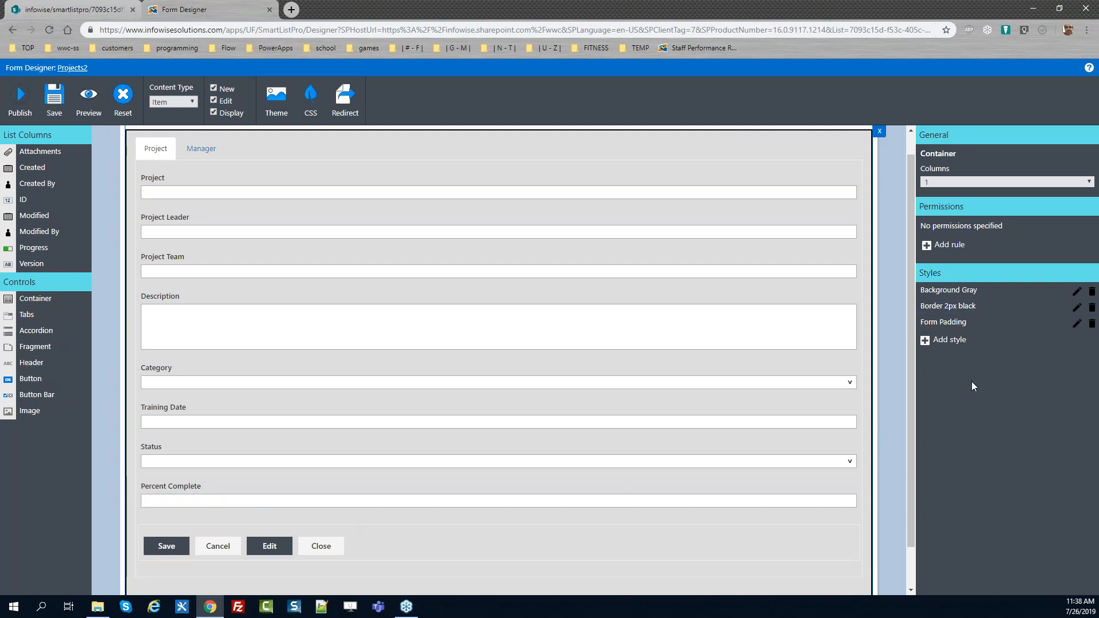
pyautogui.click(439, 542)
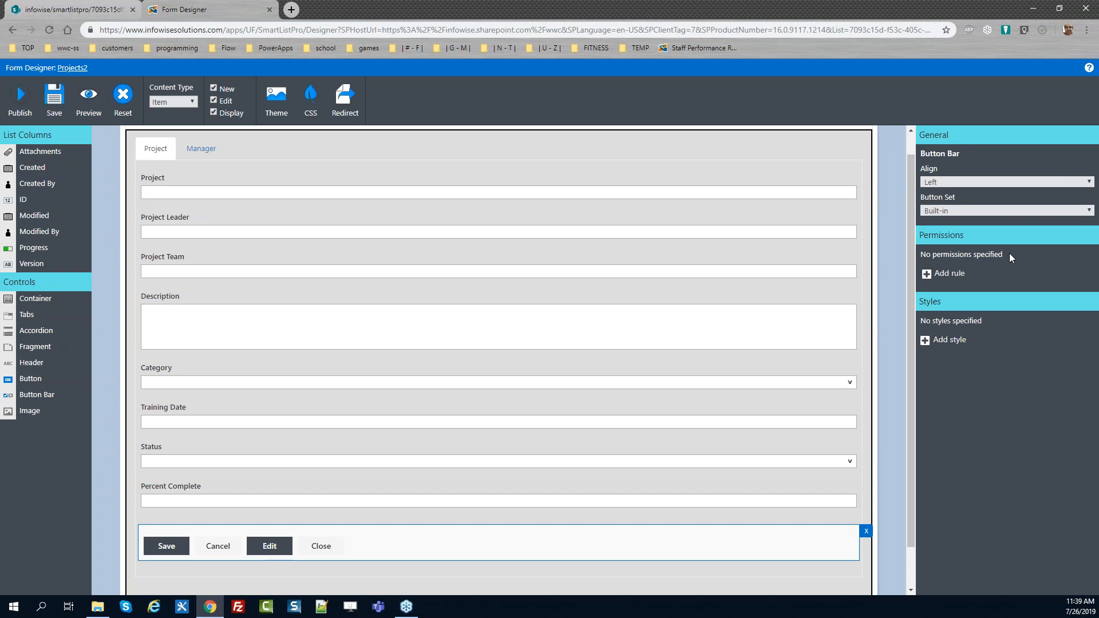
# Align the button bar to the right and switch its button set to Custom
pyautogui.click(1007, 183)
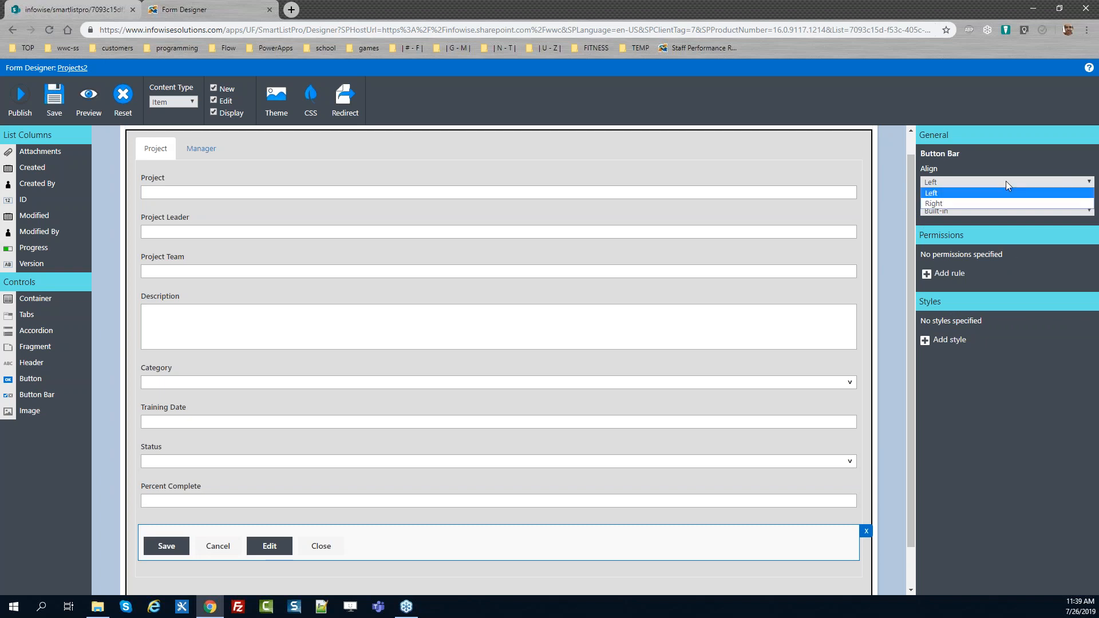
pyautogui.click(1000, 200)
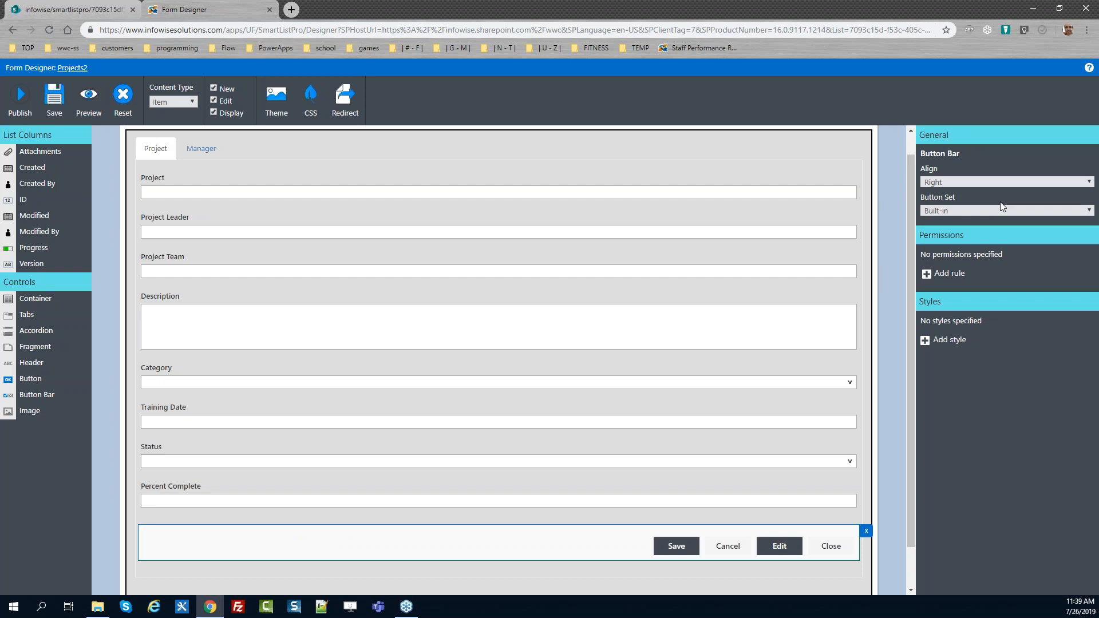
pyautogui.click(998, 213)
pyautogui.click(984, 234)
# Remove the Edit and Close buttons from the button bar
pyautogui.click(792, 547)
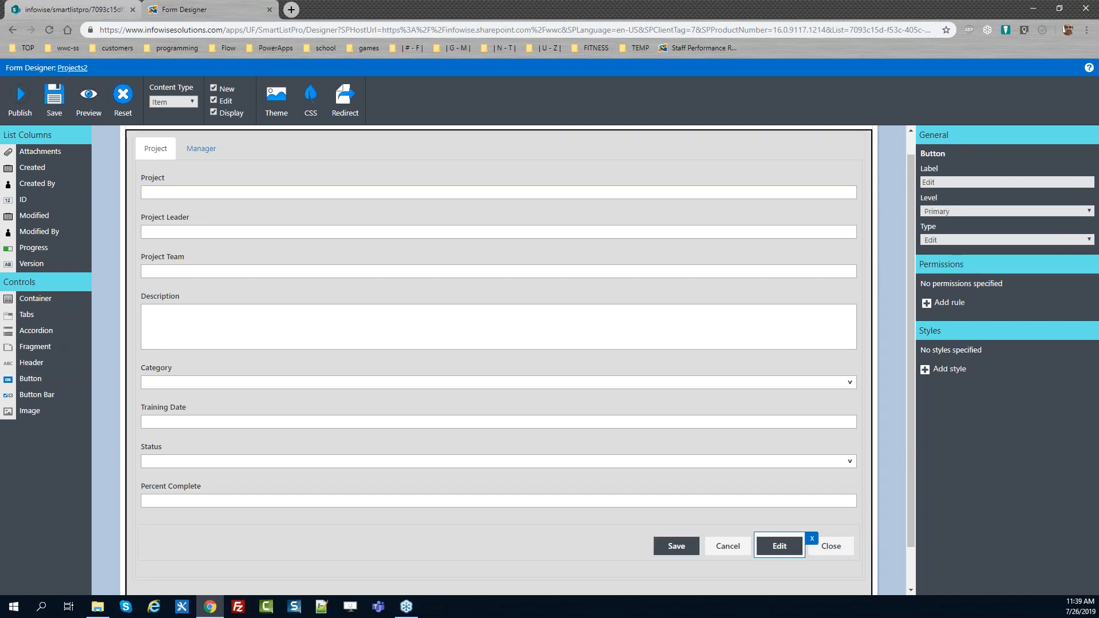
pyautogui.click(812, 539)
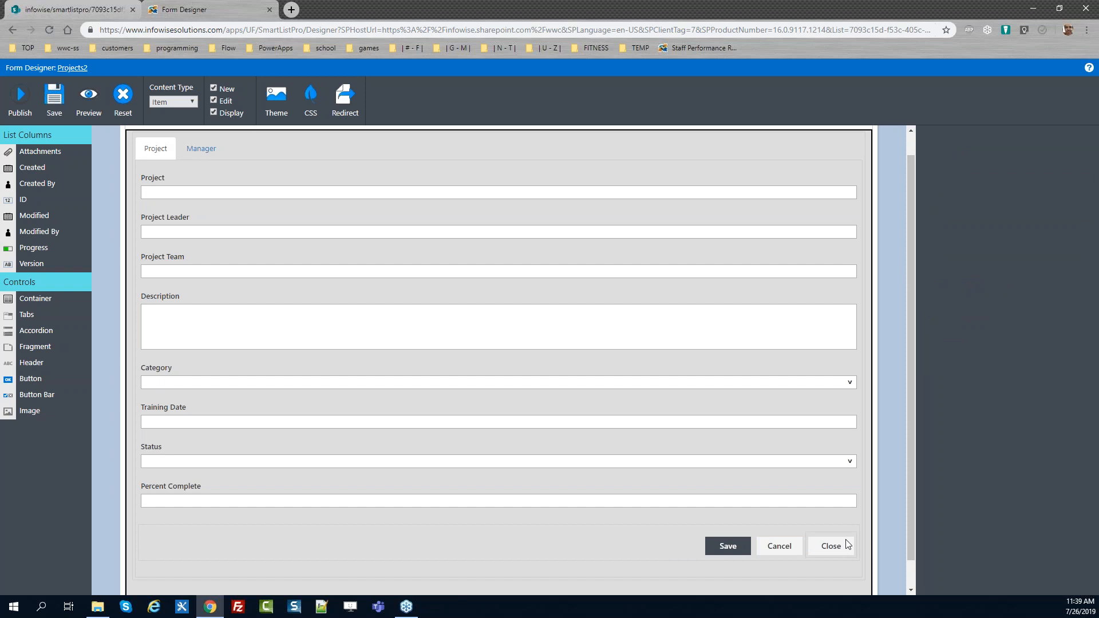
pyautogui.click(863, 538)
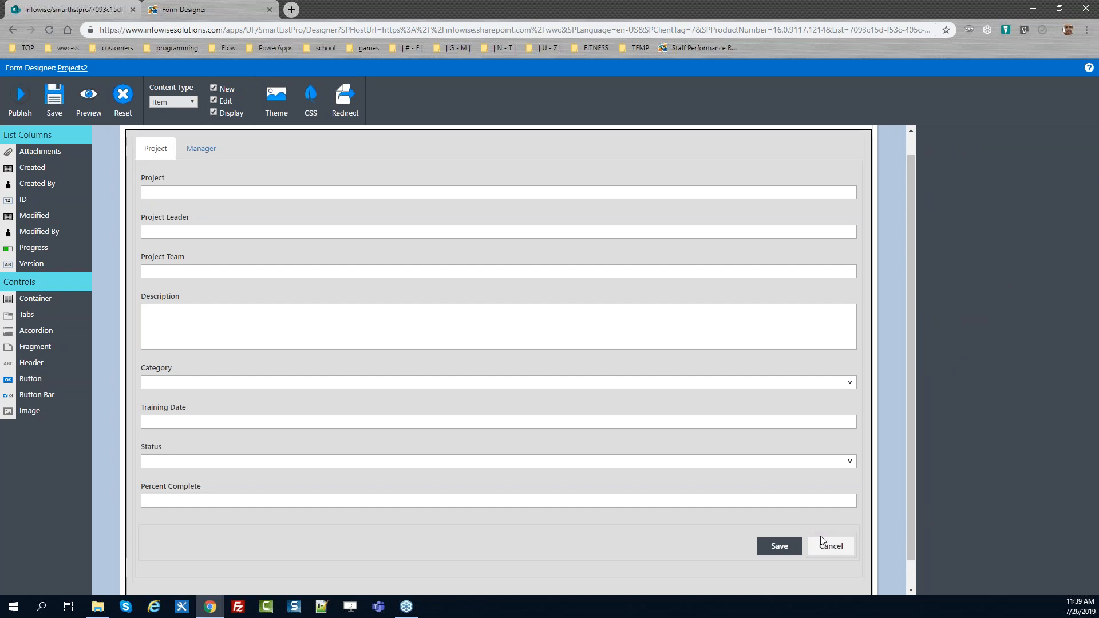
pyautogui.click(723, 541)
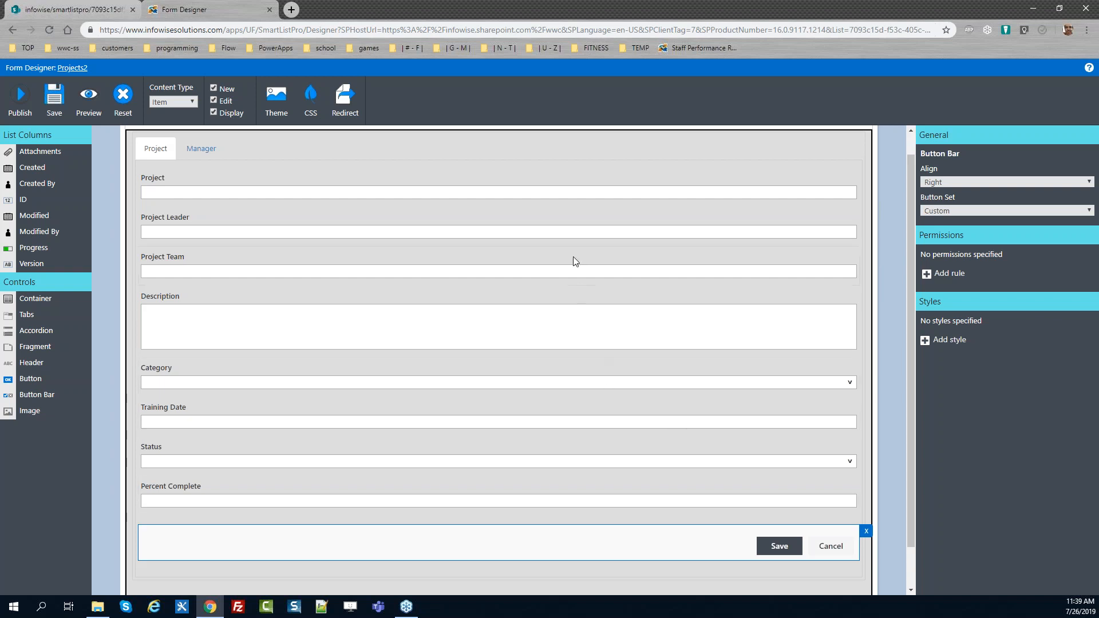
# Switch between the Manager and Project tabs to review the form layout
pyautogui.click(231, 144)
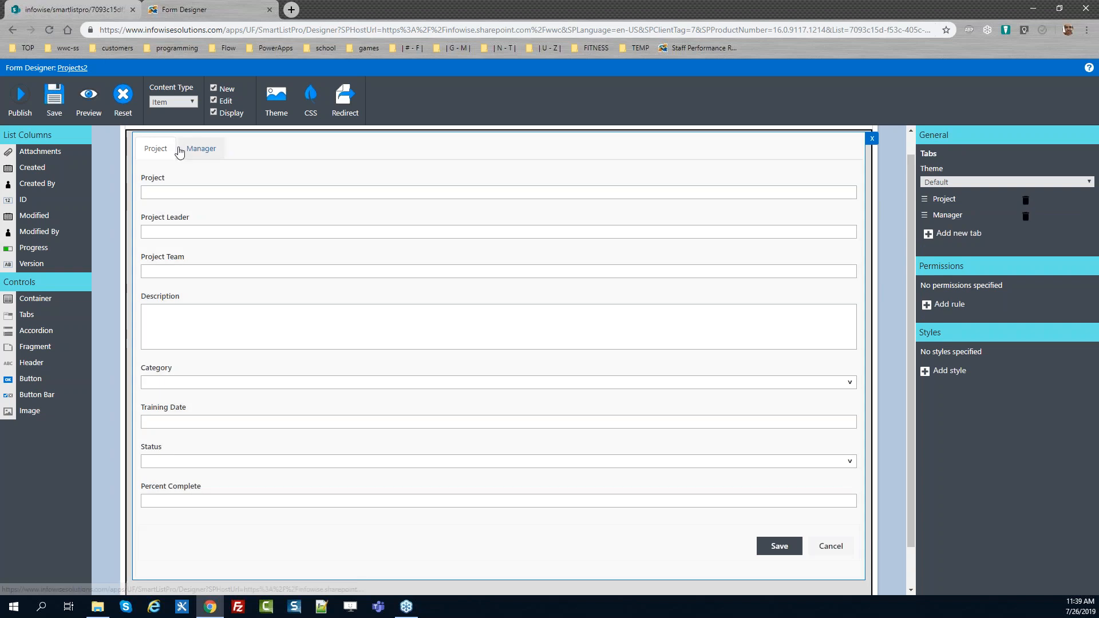
pyautogui.click(201, 149)
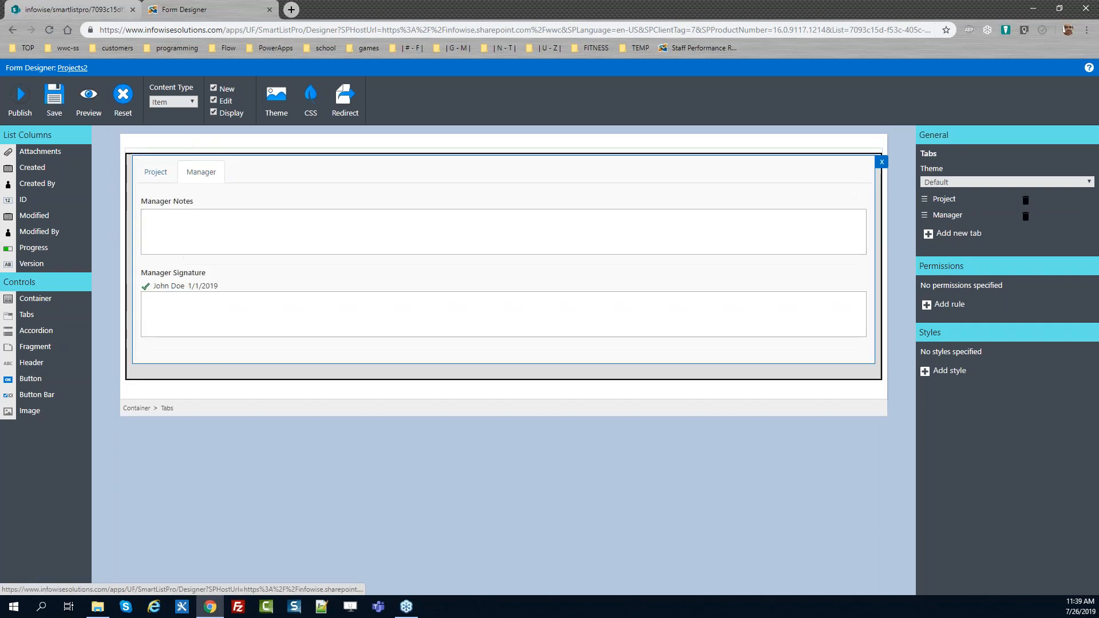
pyautogui.click(169, 181)
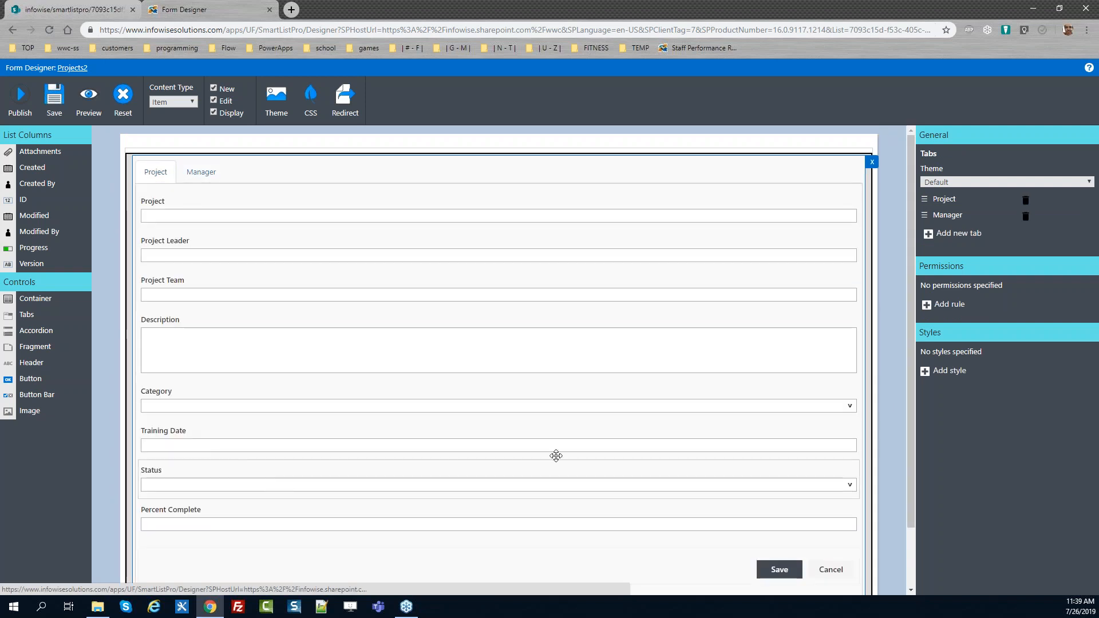
pyautogui.moveTo(912, 404); pyautogui.dragTo(905, 480)
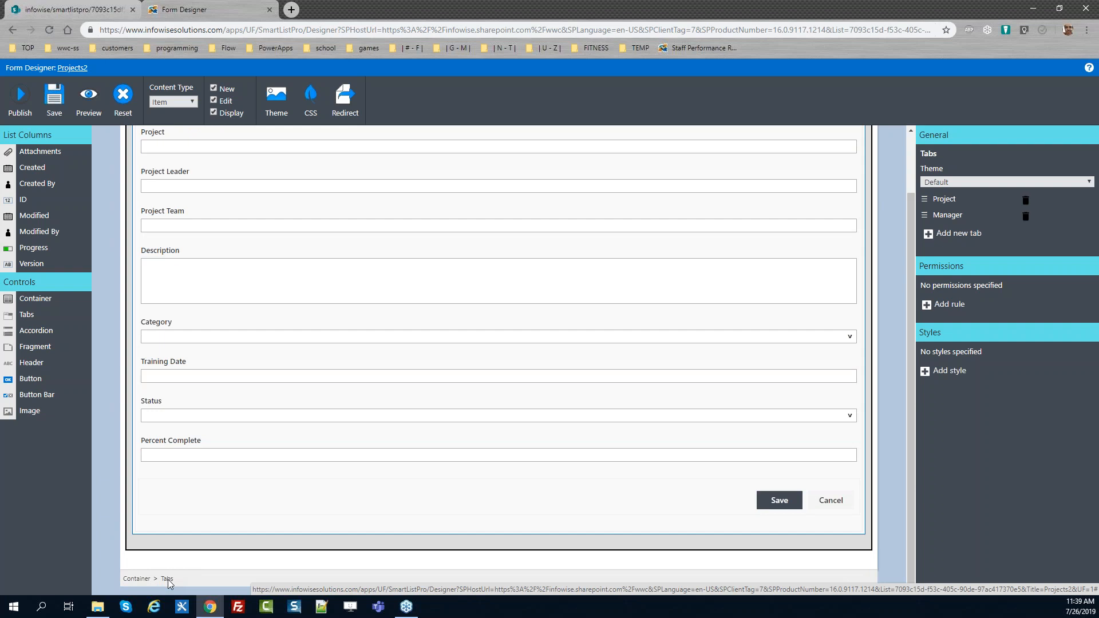
# Set the tabs control theme to Impact and switch between the Manager and Project tabs
pyautogui.click(960, 180)
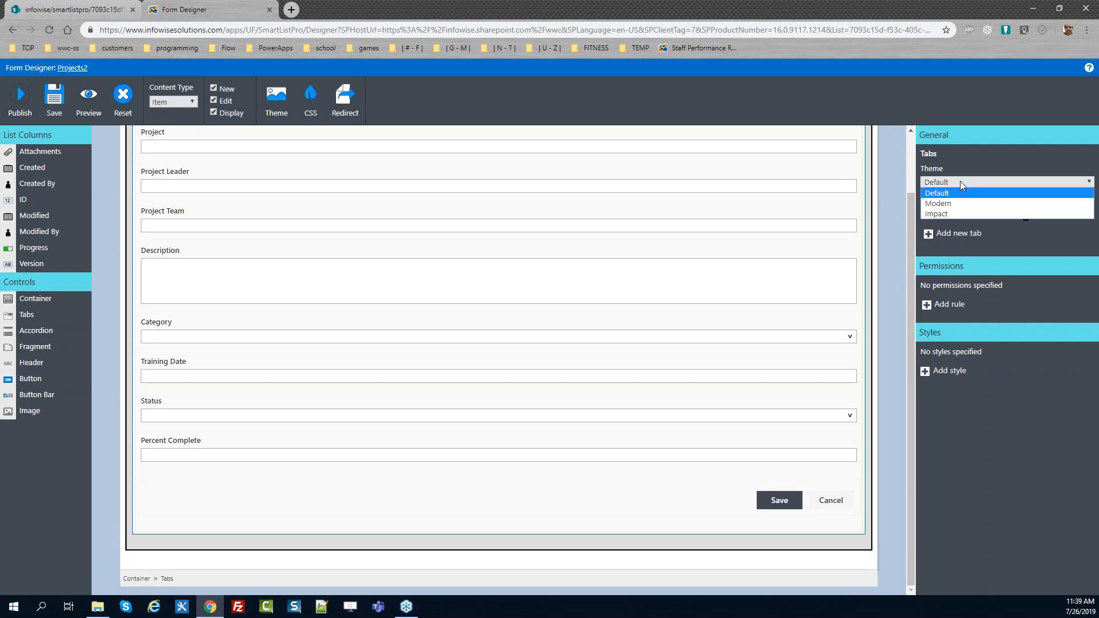
pyautogui.click(963, 213)
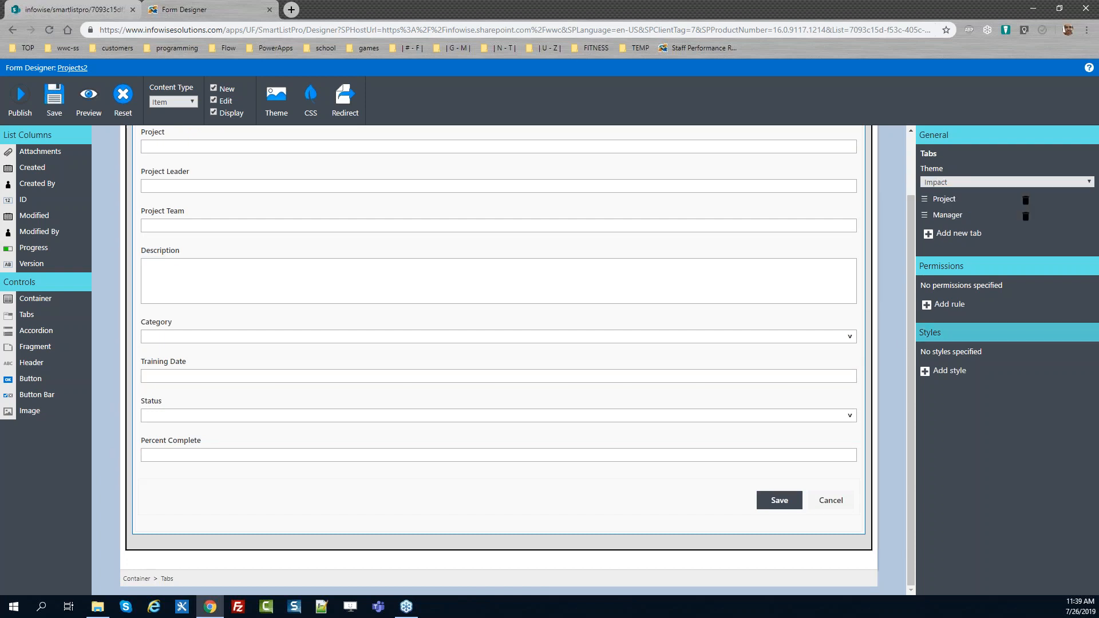
pyautogui.moveTo(908, 337); pyautogui.dragTo(905, 286)
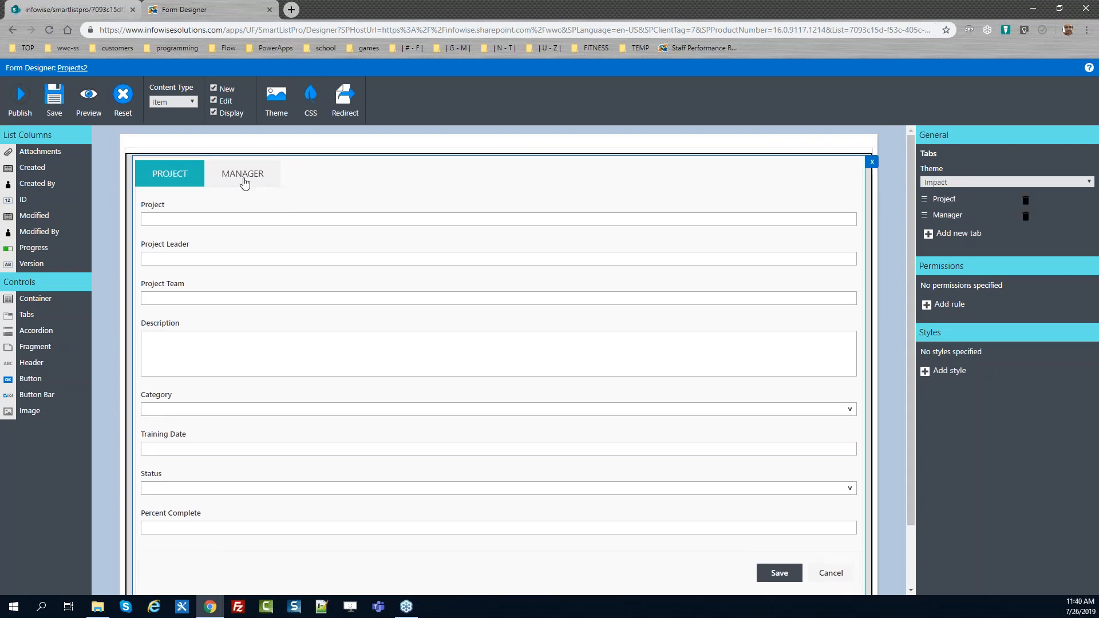
pyautogui.click(243, 178)
pyautogui.click(185, 174)
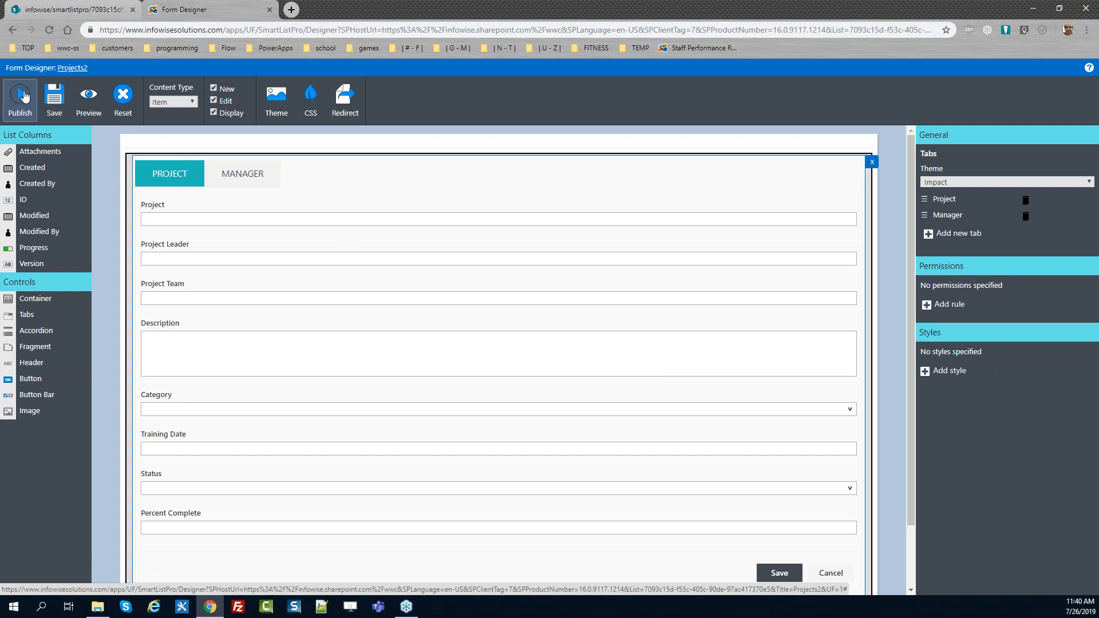
# Publish the form
pyautogui.click(26, 101)
pyautogui.click(601, 344)
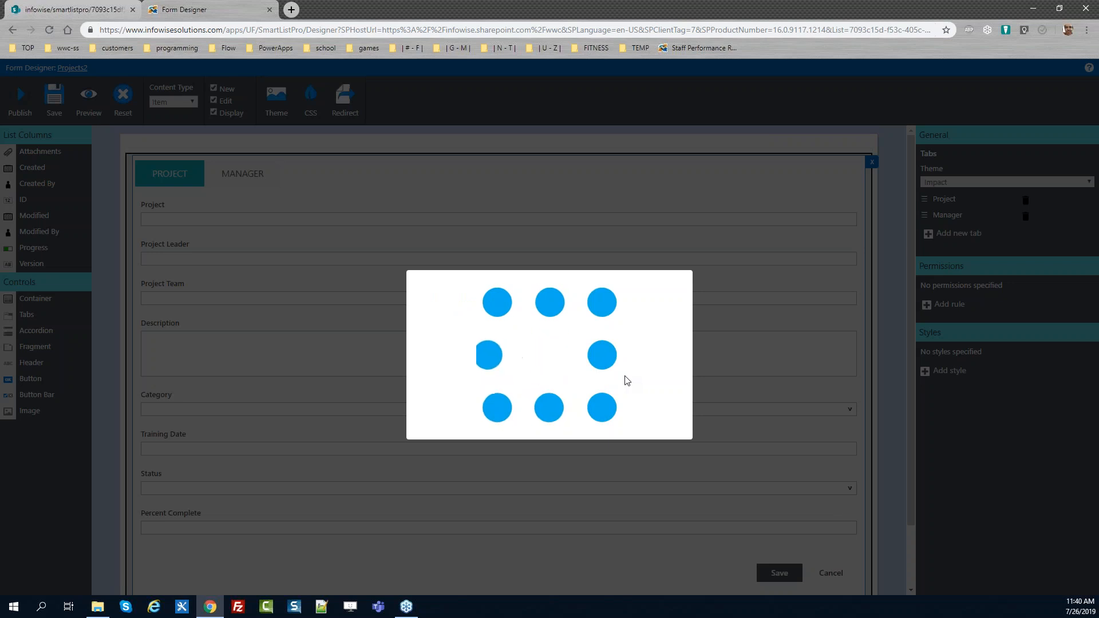
pyautogui.click(649, 346)
# Reload the live edit form in the SharePoint tab, switch between its tabs, and cancel the form
pyautogui.click(82, 5)
pyautogui.press('F5')
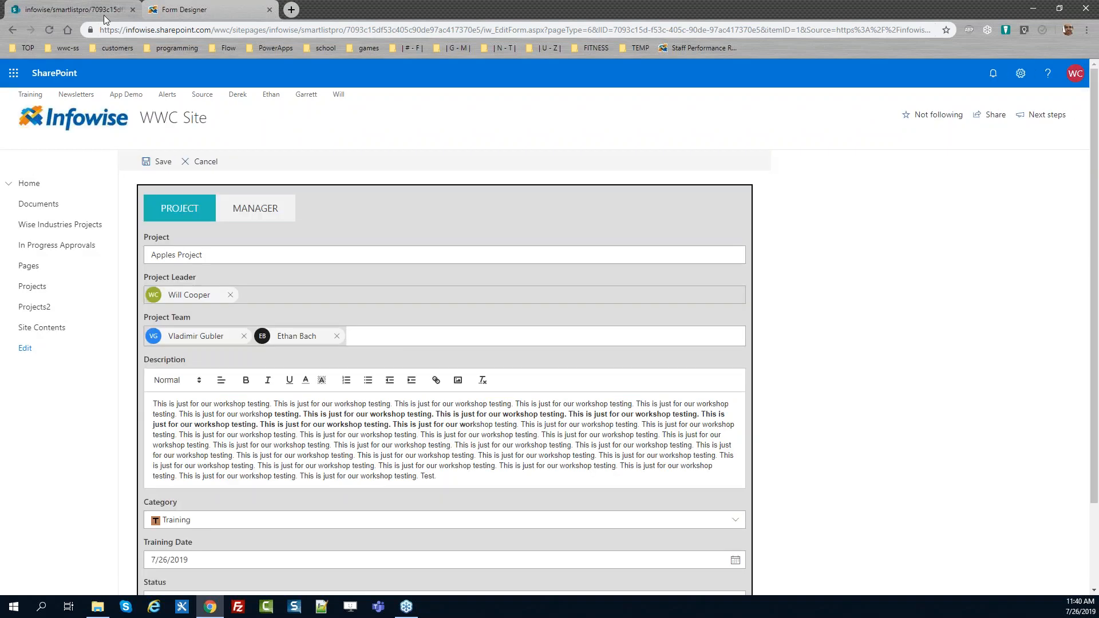
pyautogui.click(260, 213)
pyautogui.click(180, 210)
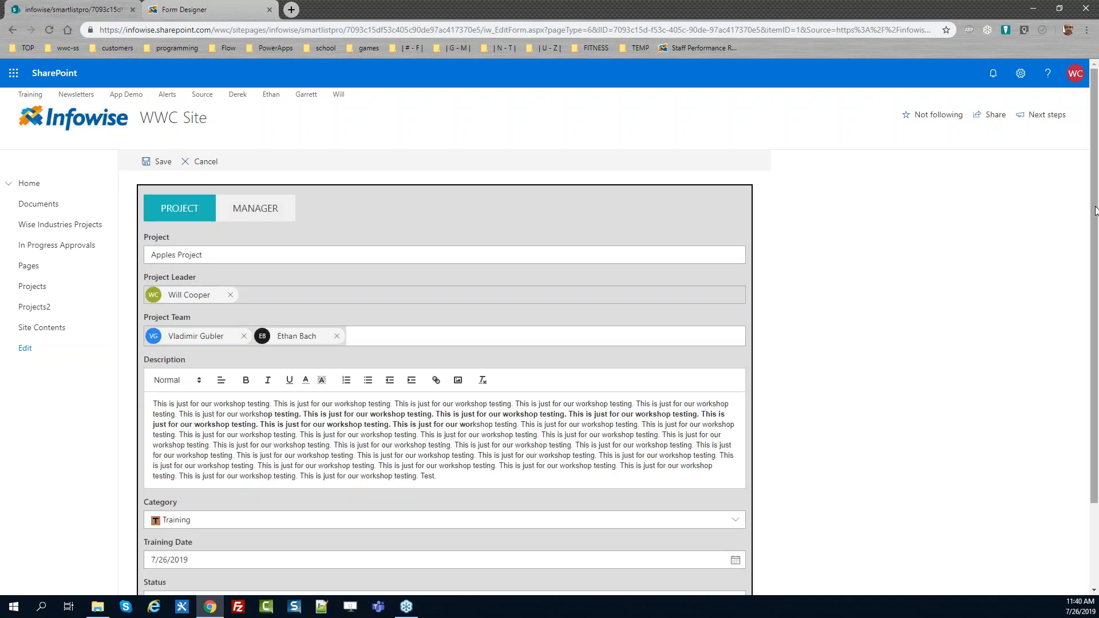
pyautogui.scroll(-2, 1012, 230)
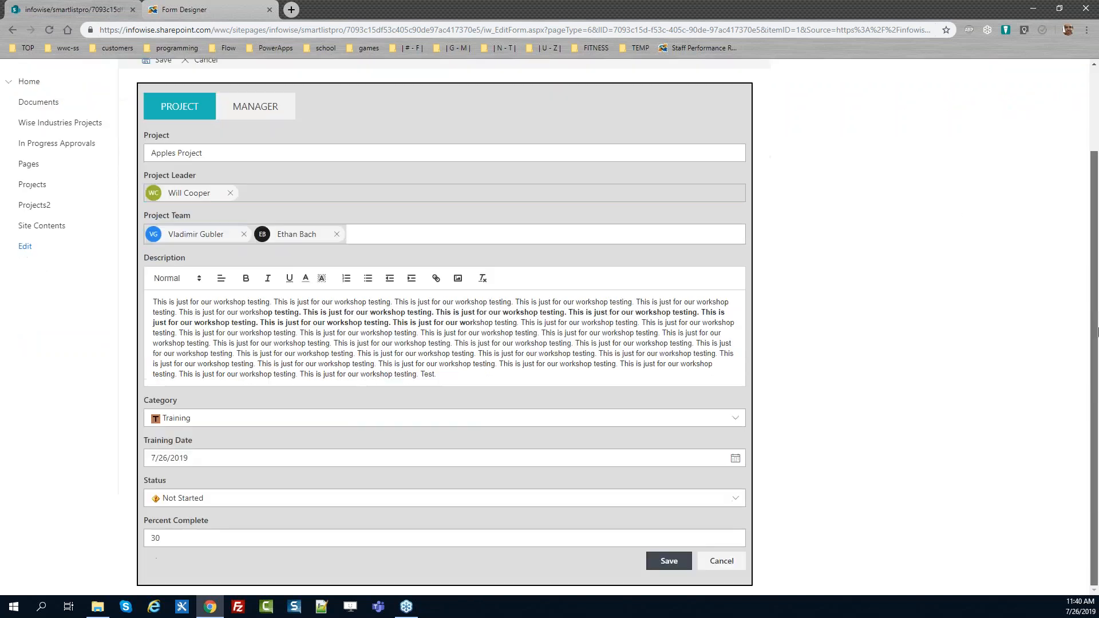
pyautogui.click(722, 561)
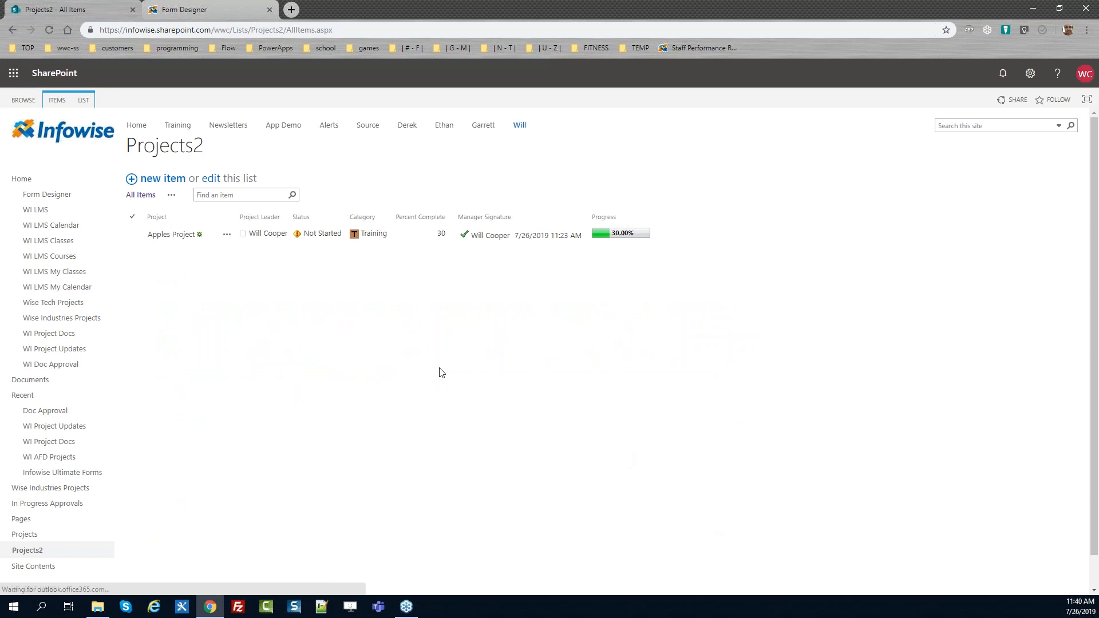
# Reopen the Apples Project item for editing, then return to the Form Designer tab
pyautogui.click(227, 234)
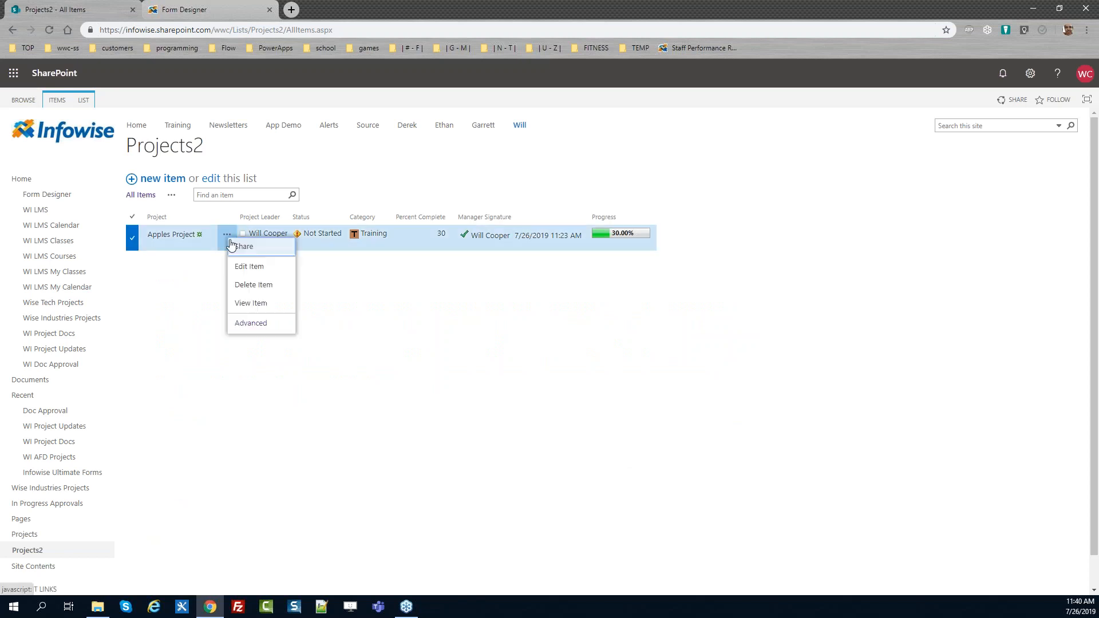
pyautogui.click(239, 266)
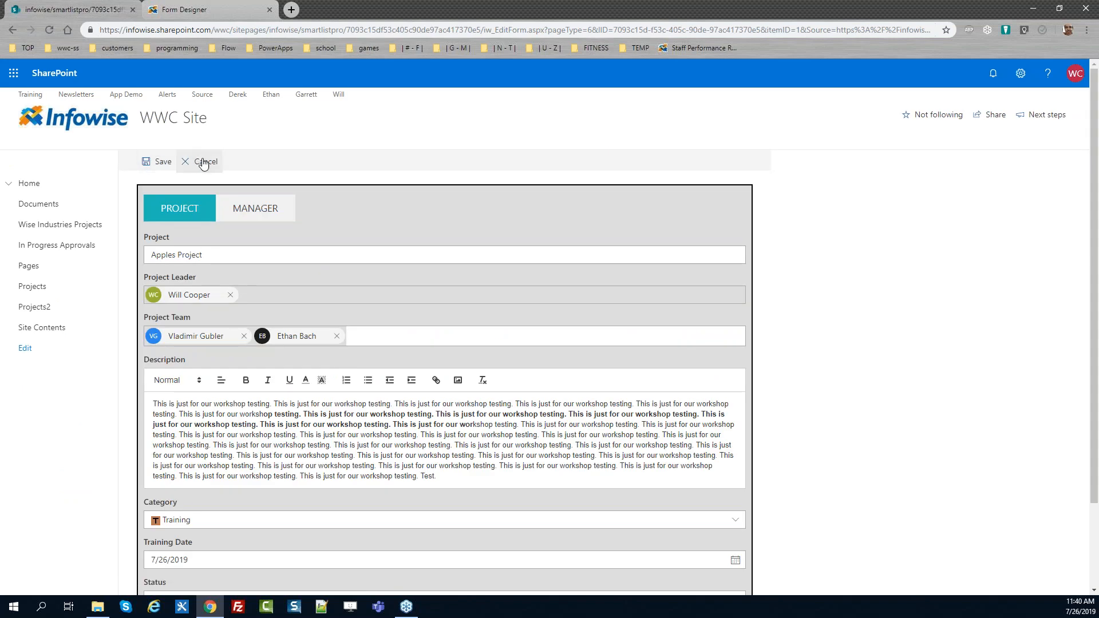
pyautogui.scroll(-2, 1089, 283)
pyautogui.scroll(2, 1089, 283)
pyautogui.click(194, 16)
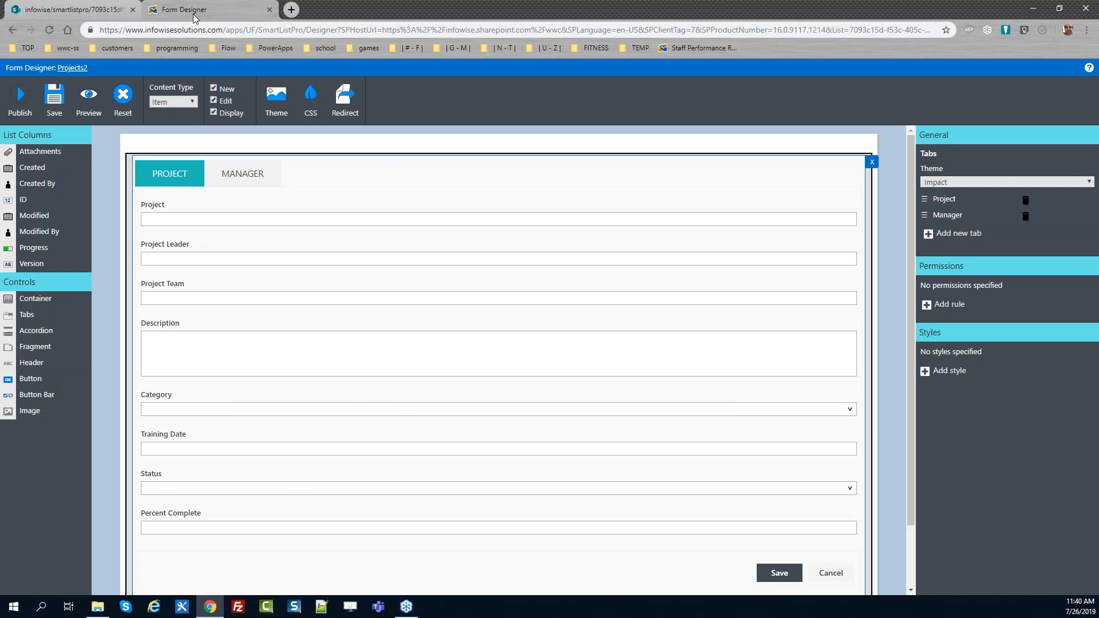
# Add a style named "Green BG and centered" to the Project column with a light green background colour
pyautogui.click(220, 213)
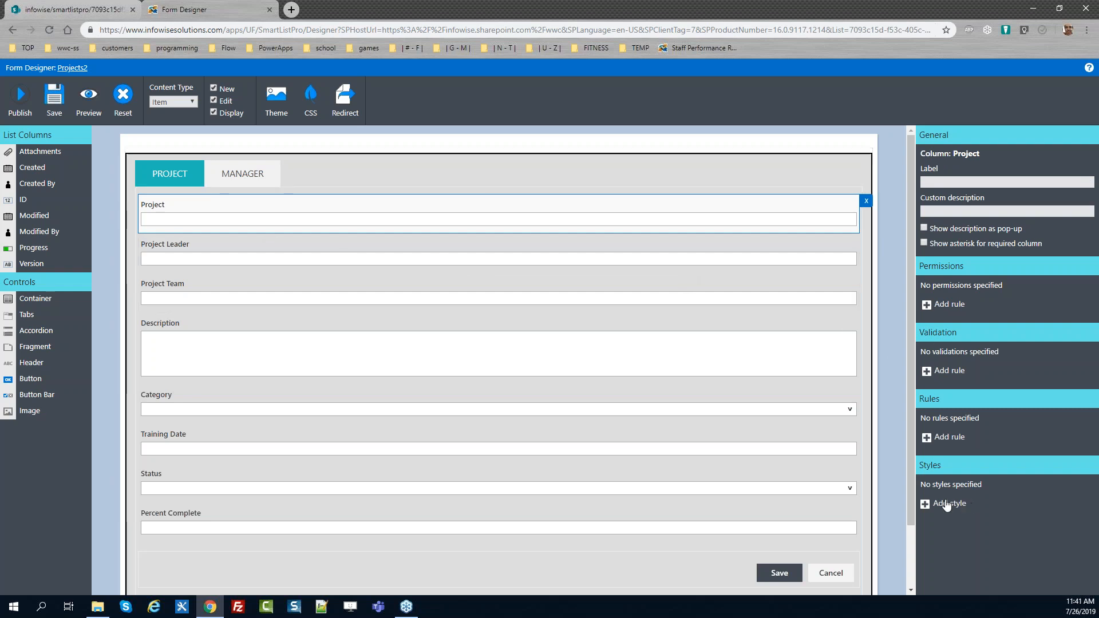
pyautogui.click(946, 504)
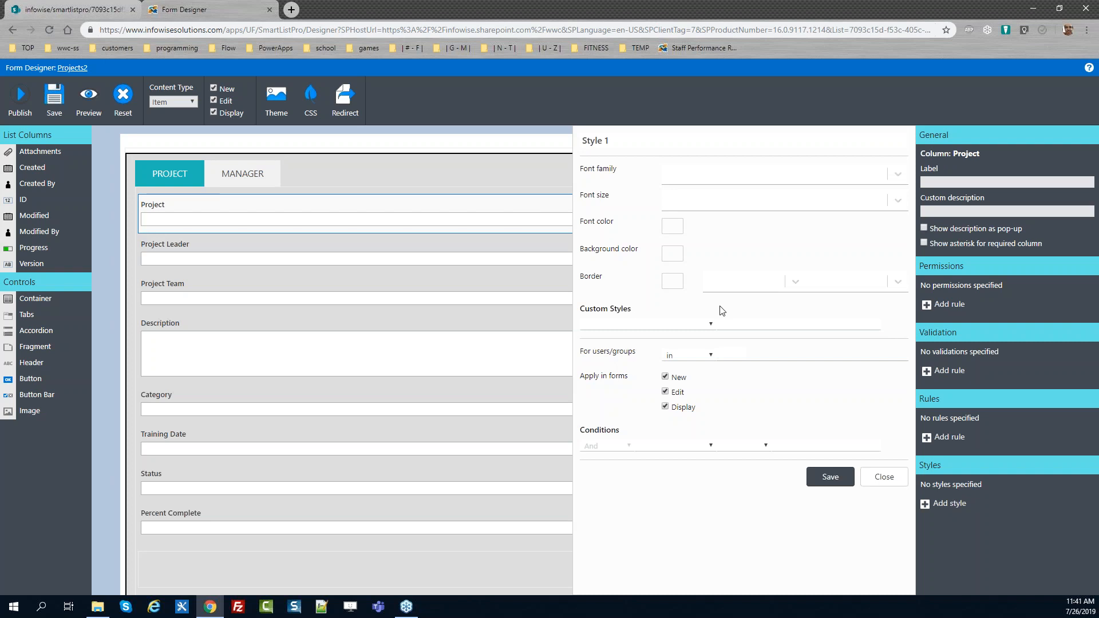
pyautogui.click(673, 256)
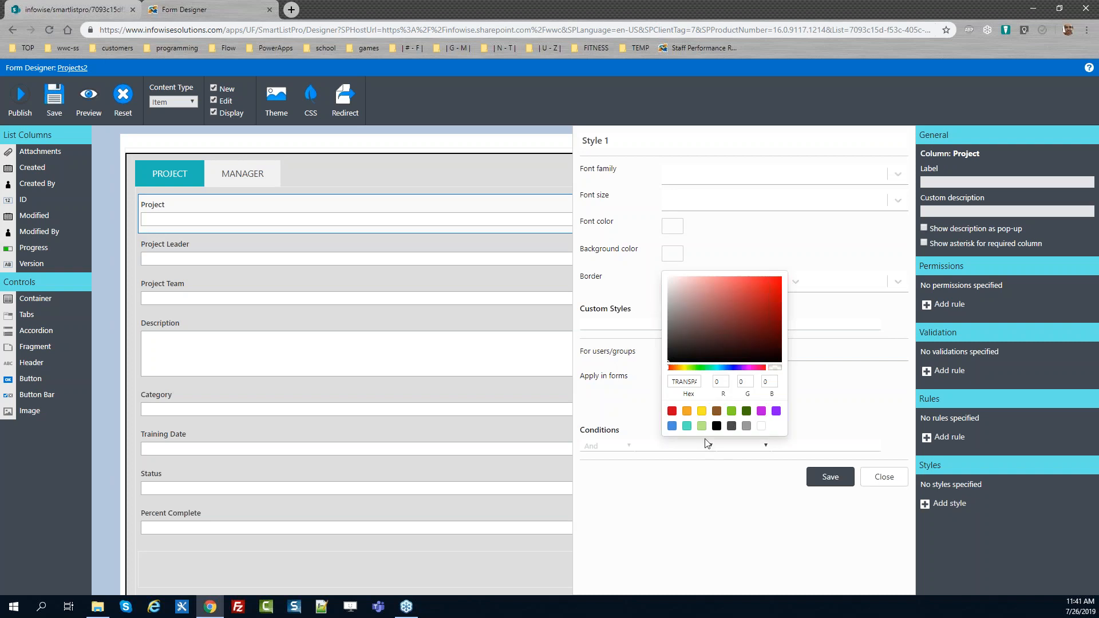
pyautogui.click(702, 427)
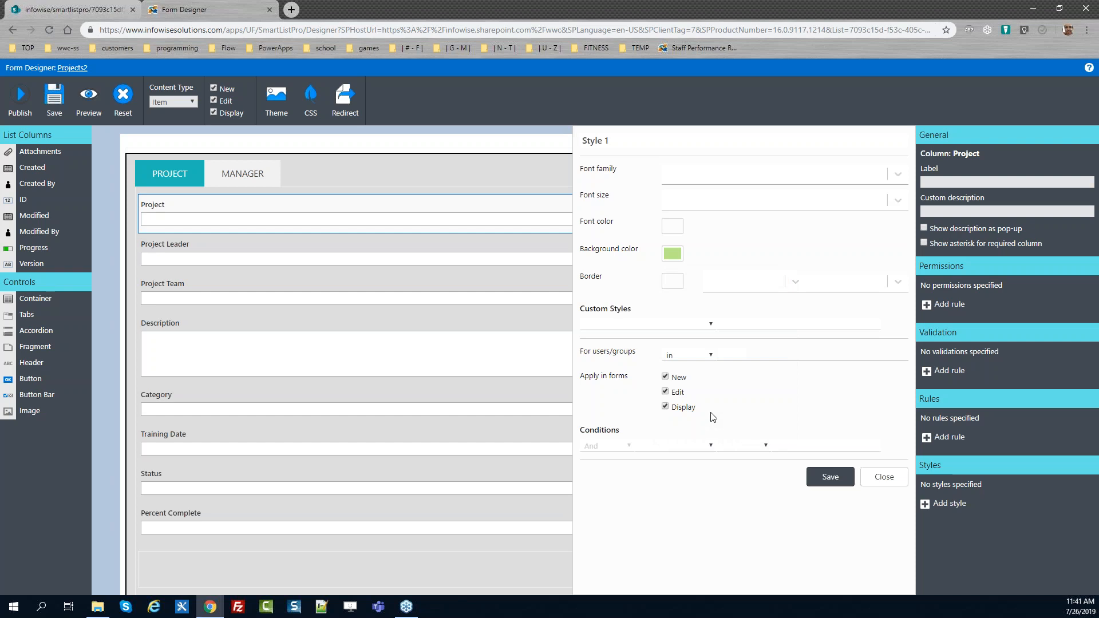
pyautogui.click(647, 141)
pyautogui.moveTo(647, 141); pyautogui.dragTo(386, 147)
pyautogui.write('Green BG and ')
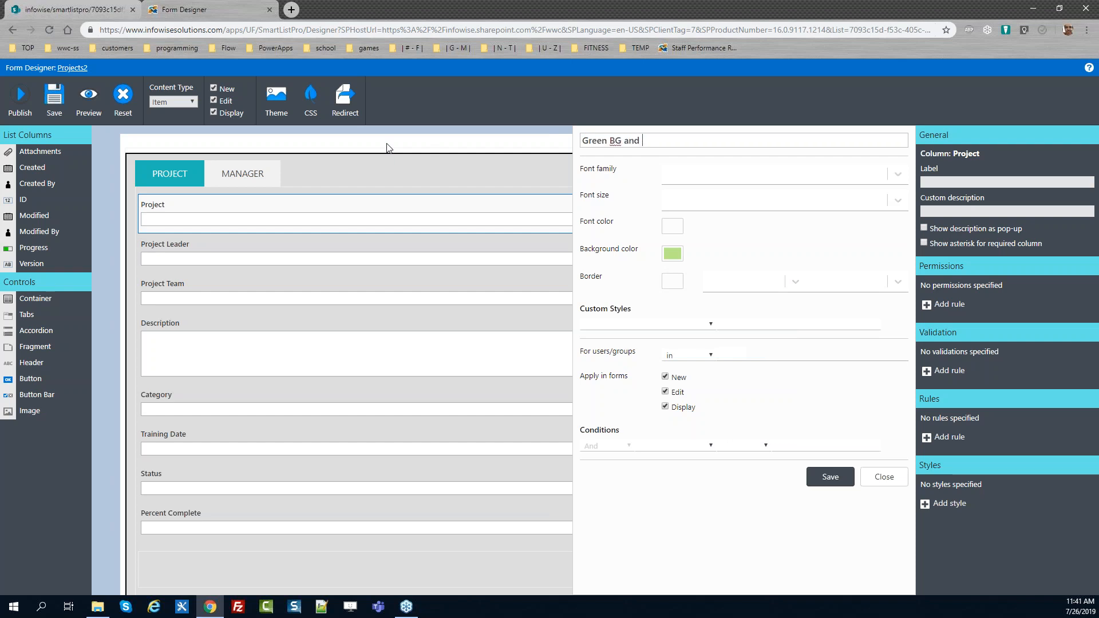
pyautogui.write('centered')
# Add a custom style text-align: center to it and save the style
pyautogui.click(707, 325)
pyautogui.write('t')
pyautogui.click(707, 325)
pyautogui.click(731, 327)
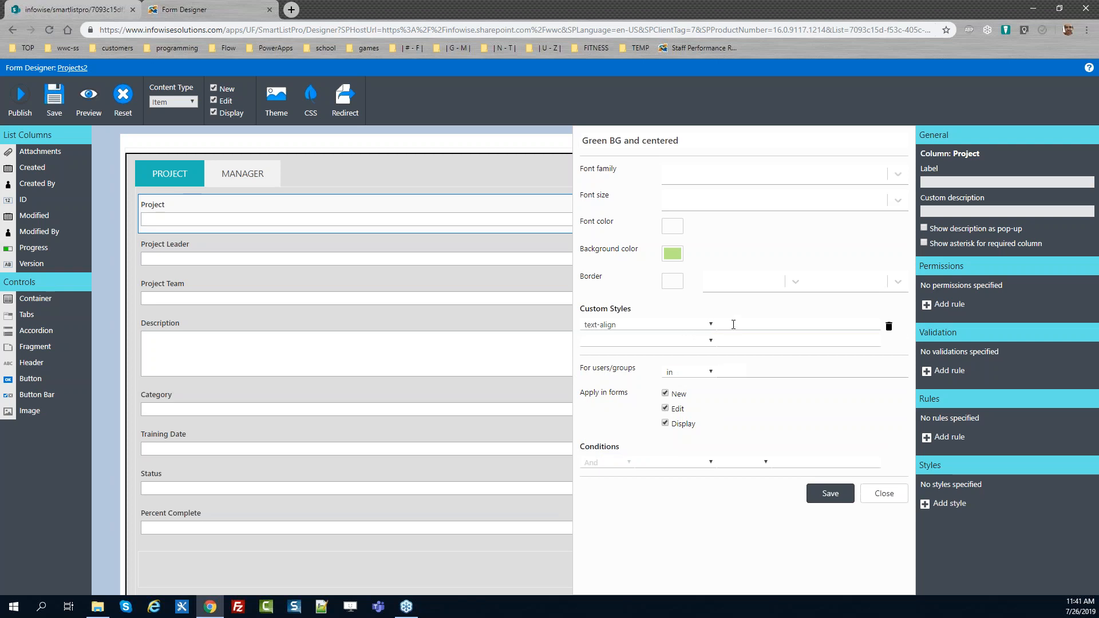
pyautogui.write('center')
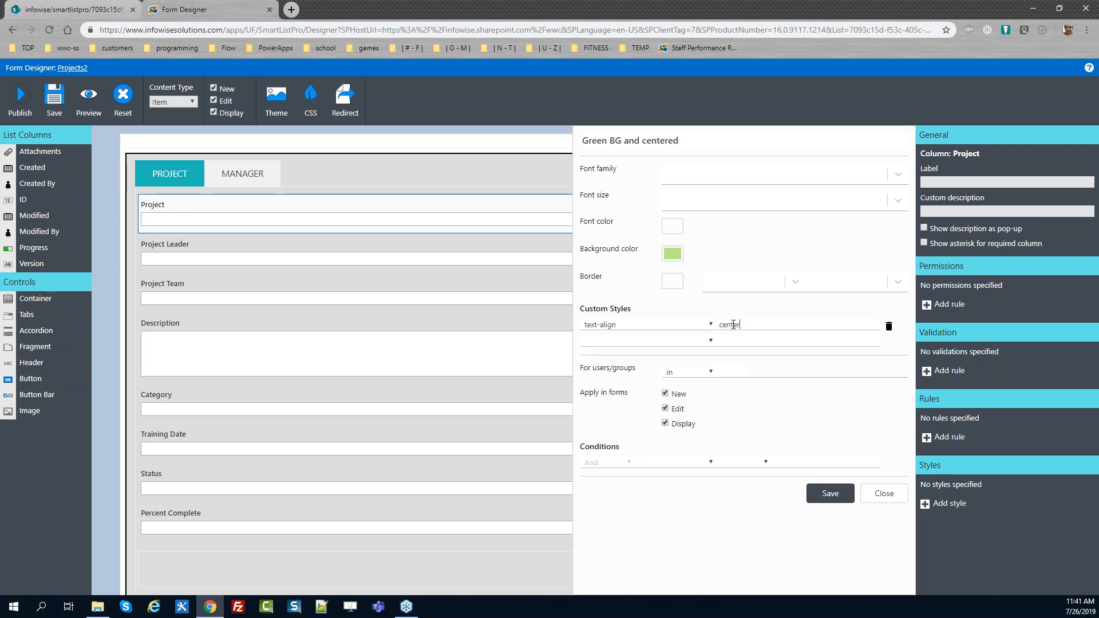
pyautogui.click(827, 495)
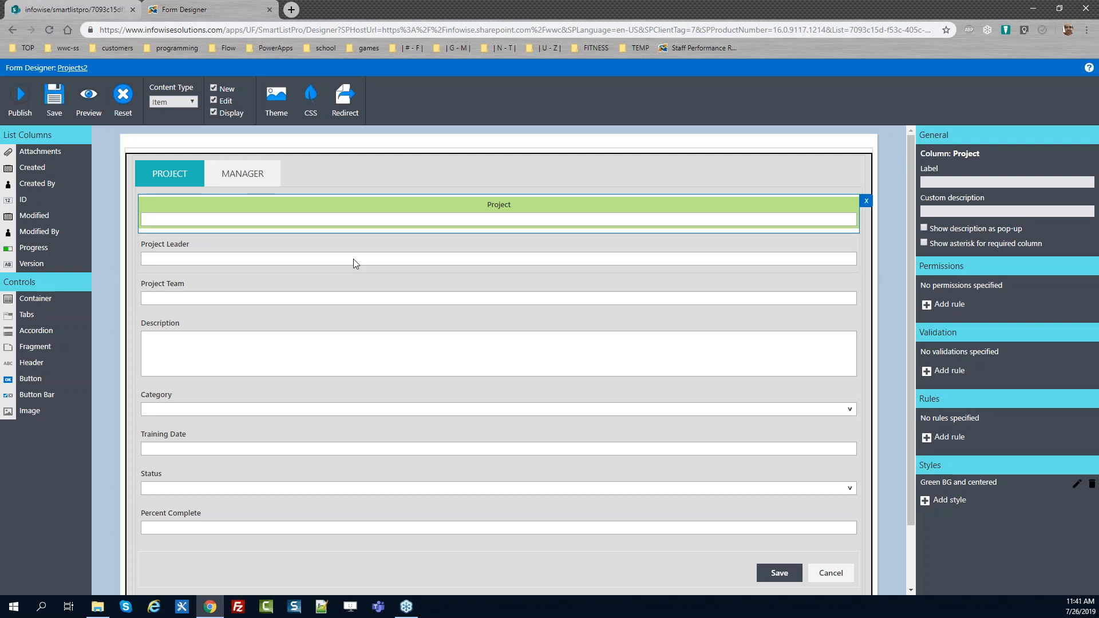
pyautogui.click(62, 6)
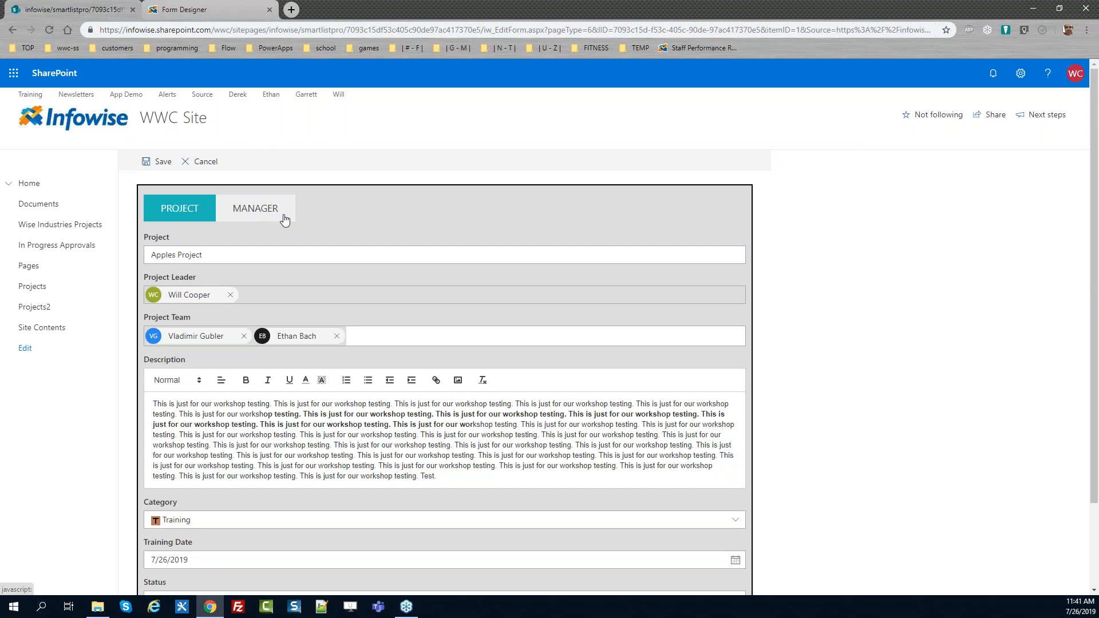
pyautogui.click(208, 12)
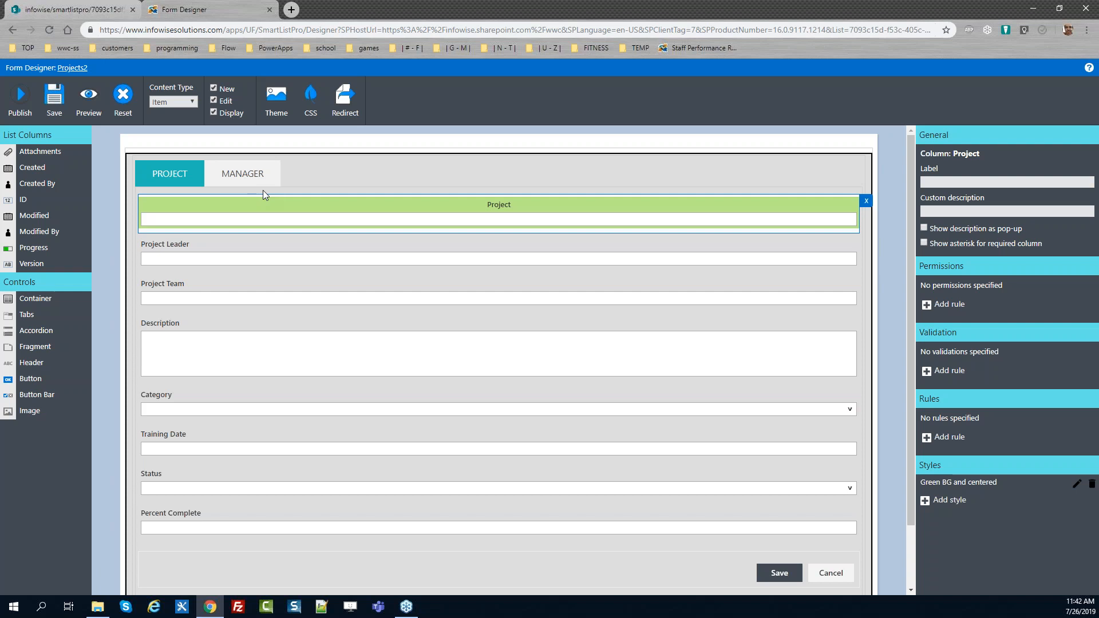
pyautogui.click(267, 166)
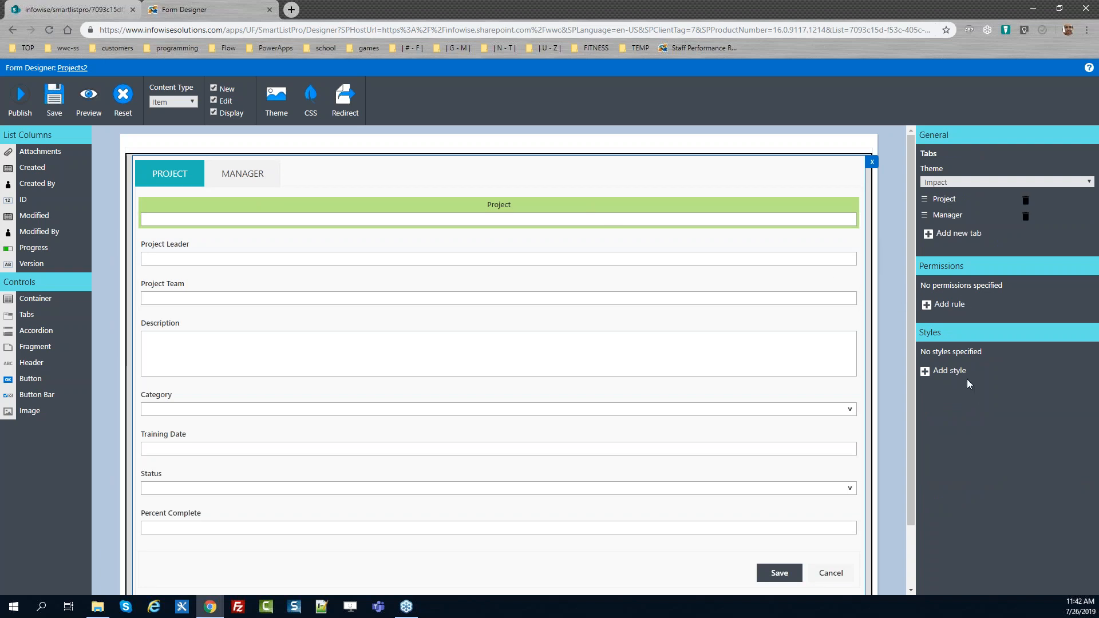
pyautogui.click(952, 372)
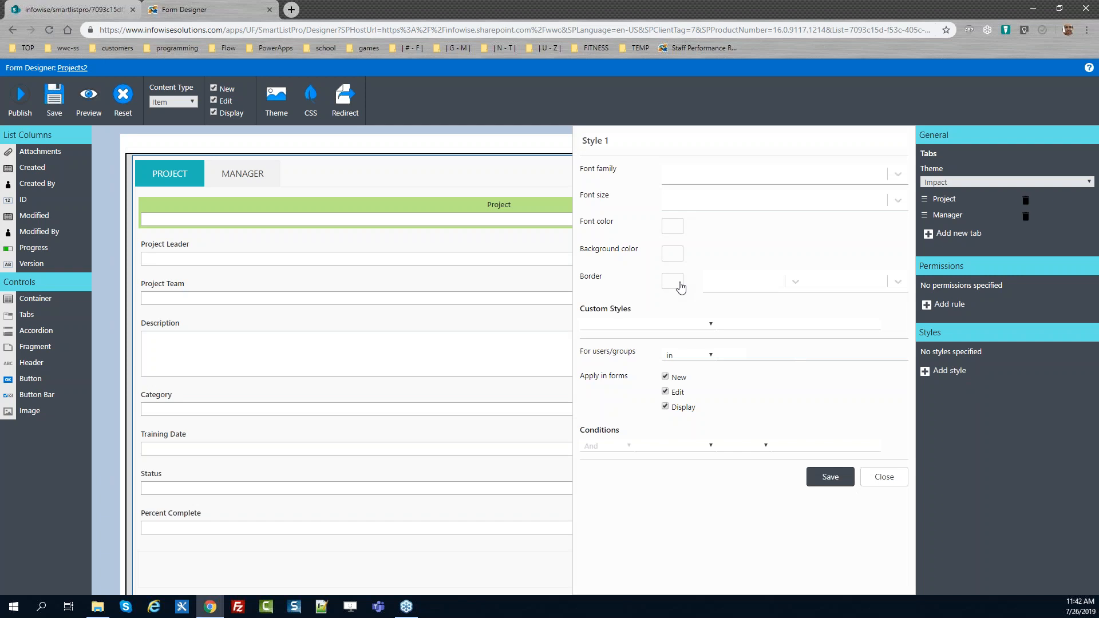
pyautogui.click(901, 483)
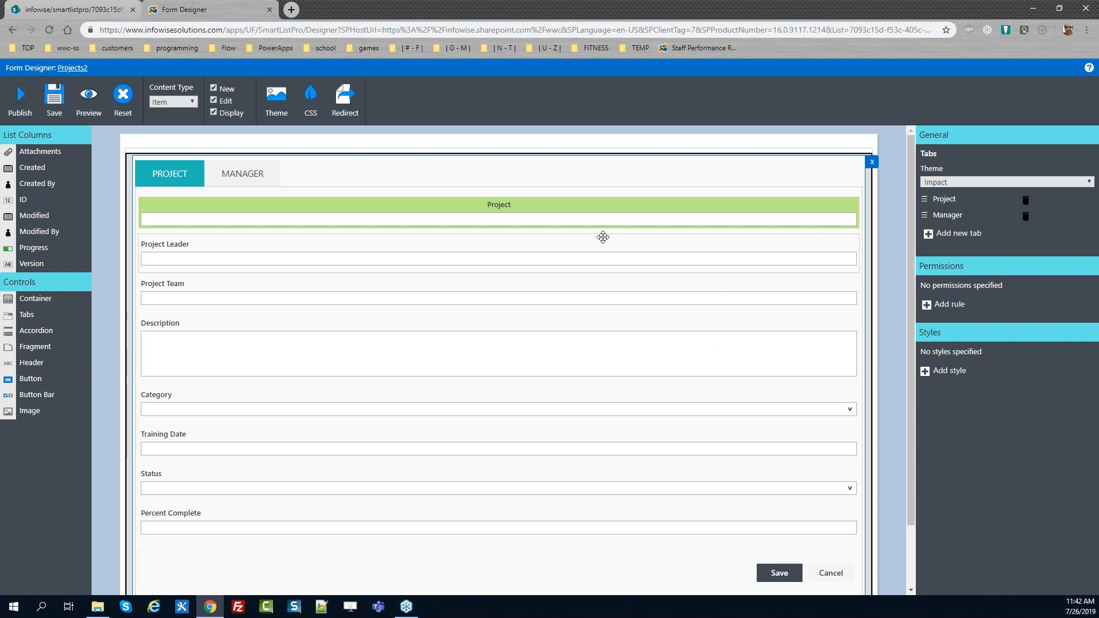
# Open the custom CSS editor, then inspect the live form's Manager tab list item in the browser developer tools
pyautogui.click(320, 113)
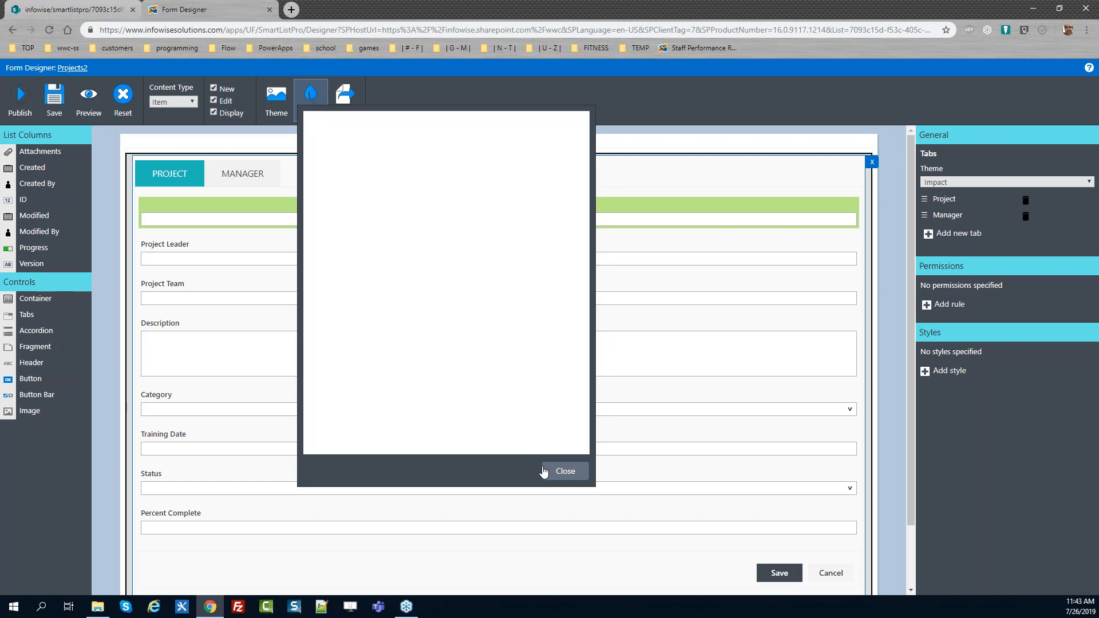
pyautogui.click(75, 7)
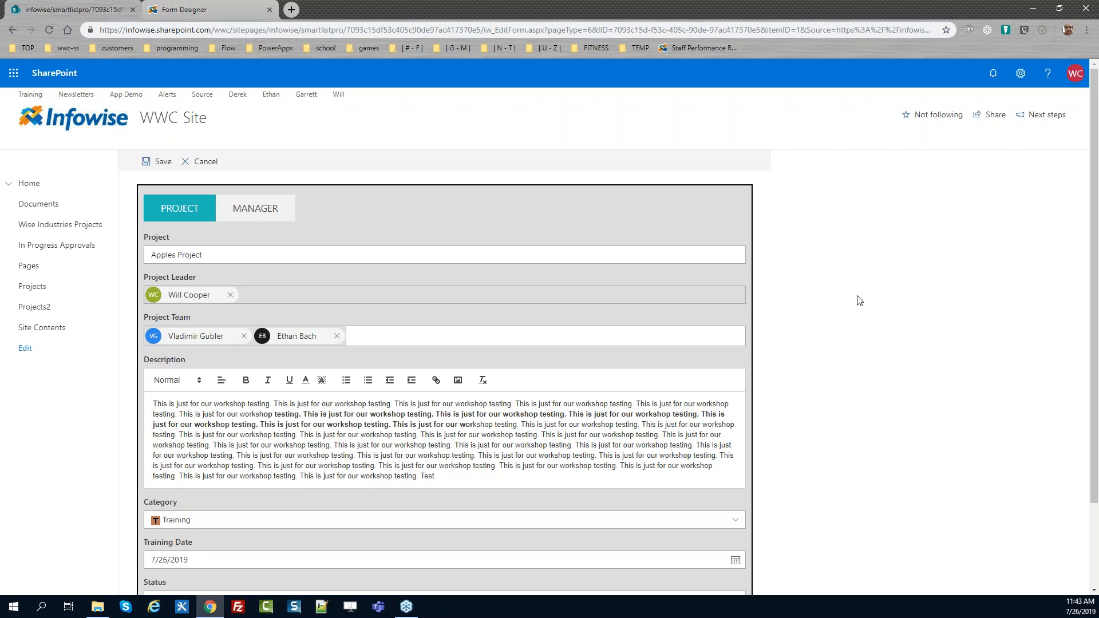
pyautogui.press('F12')
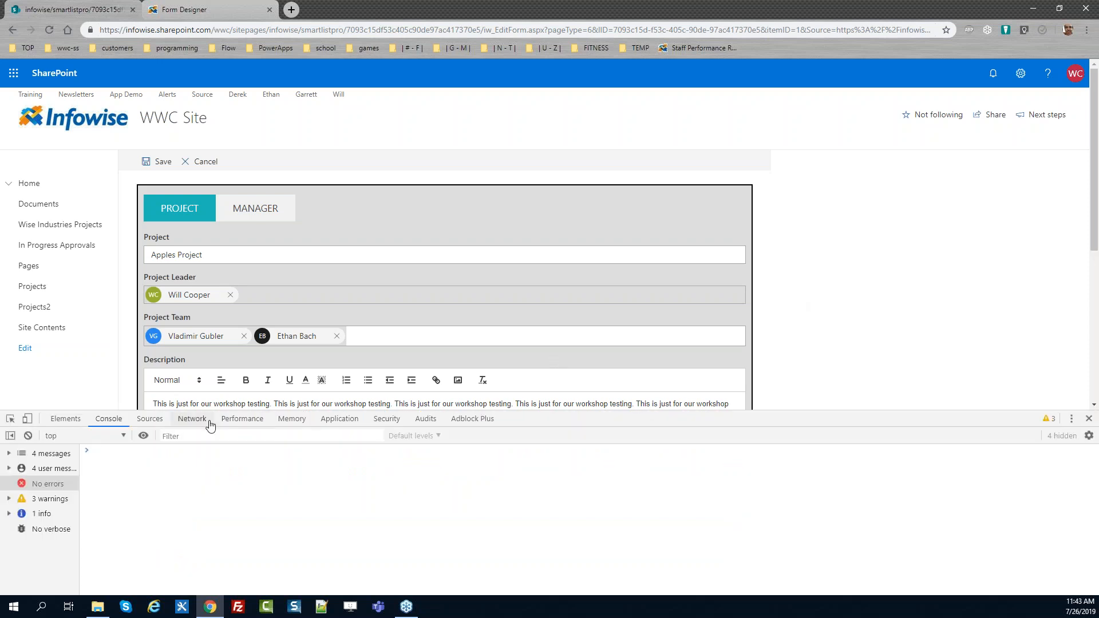
pyautogui.click(10, 419)
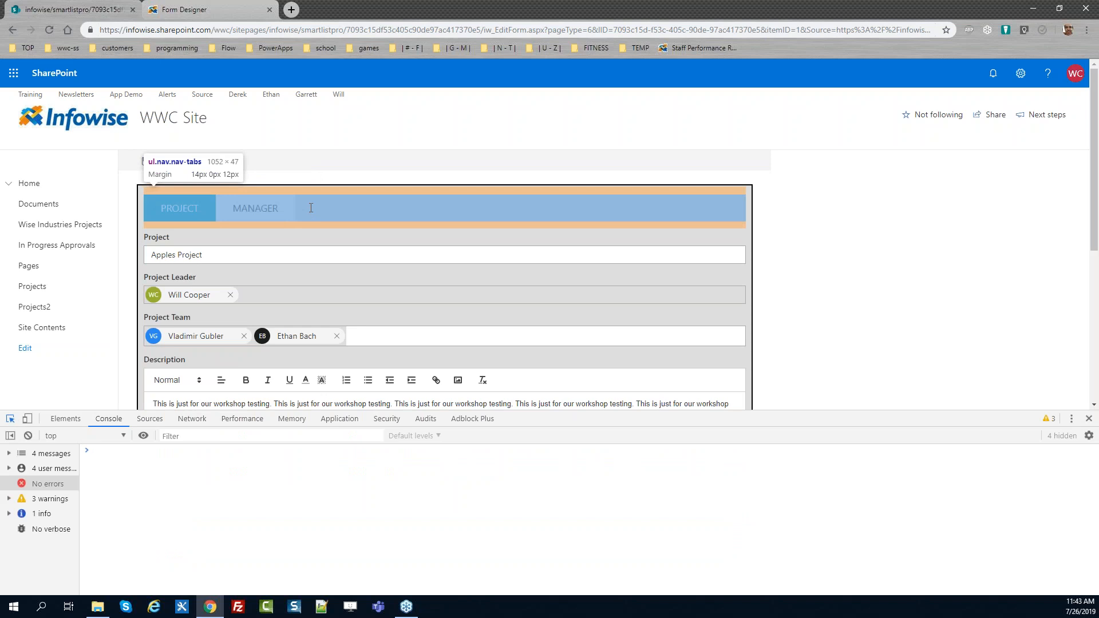
pyautogui.click(286, 204)
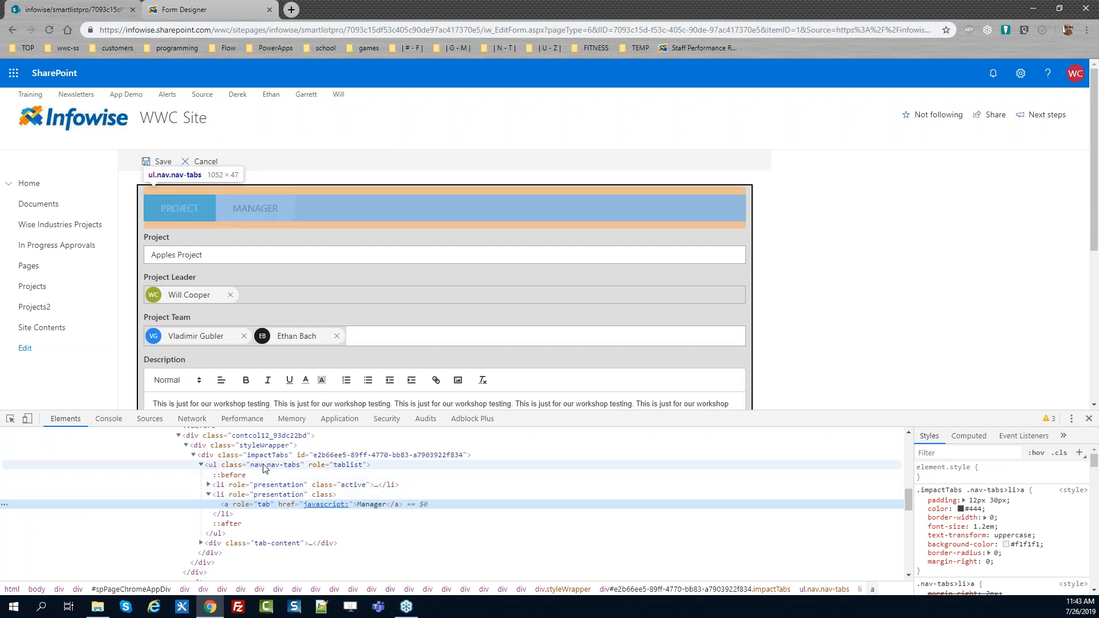
pyautogui.click(265, 495)
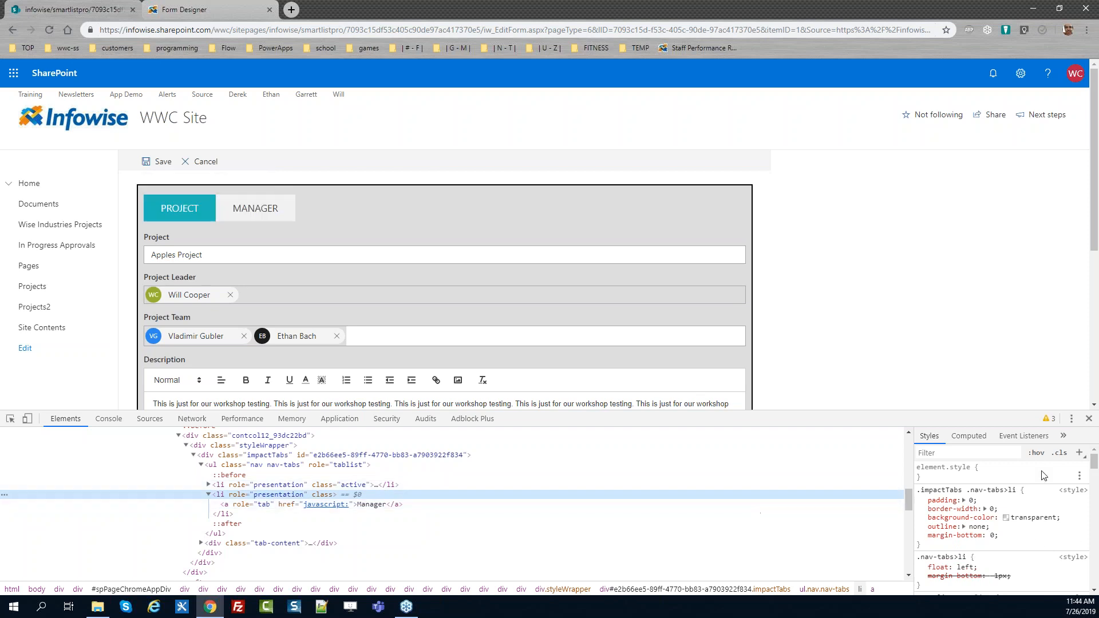
# Try an inline border of 1px solid black on the Manager tab item in the developer tools
pyautogui.click(1001, 471)
pyautogui.write('border: 1px;')
pyautogui.press('Tab')
pyautogui.write('1px')
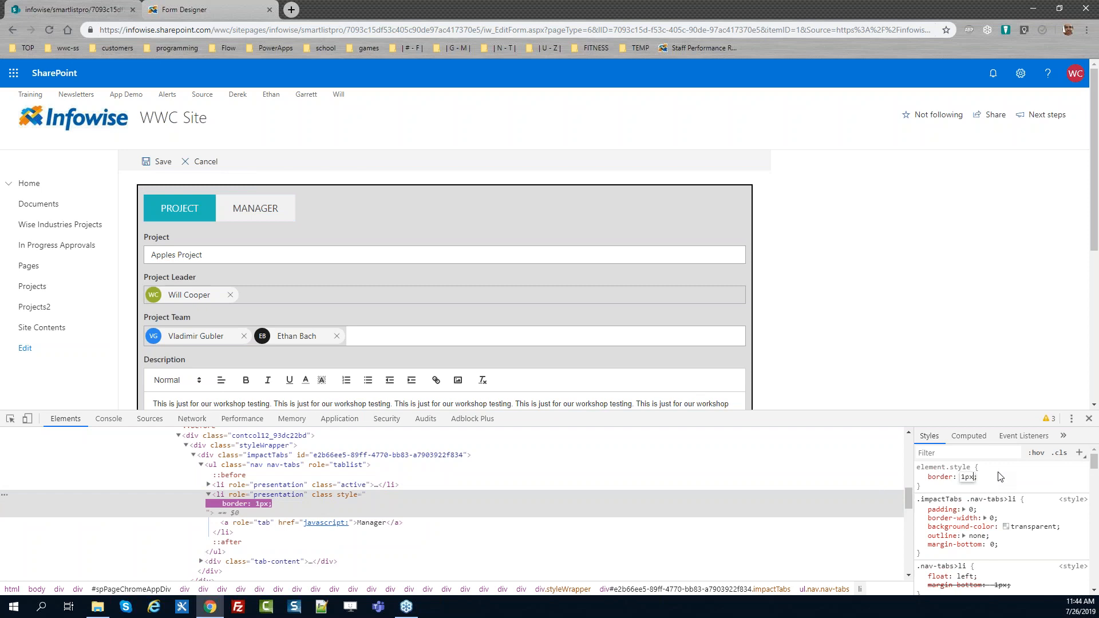
pyautogui.write(' solid black')
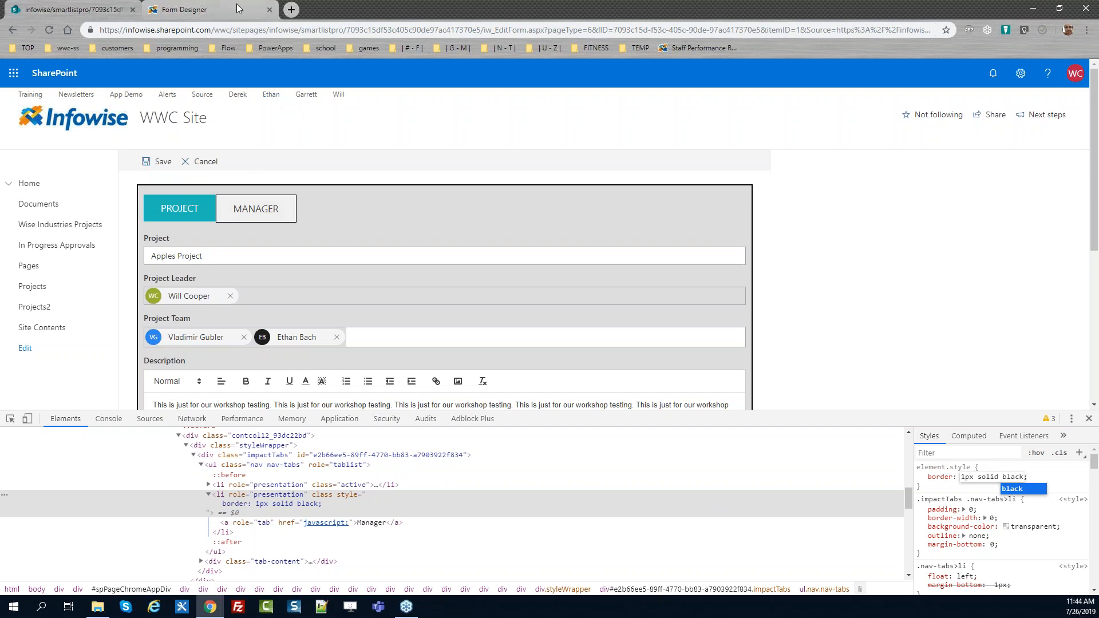
# Write a CSS rule in the custom CSS editor giving ul.nav > li a border of 1px solid #999
pyautogui.click(212, 9)
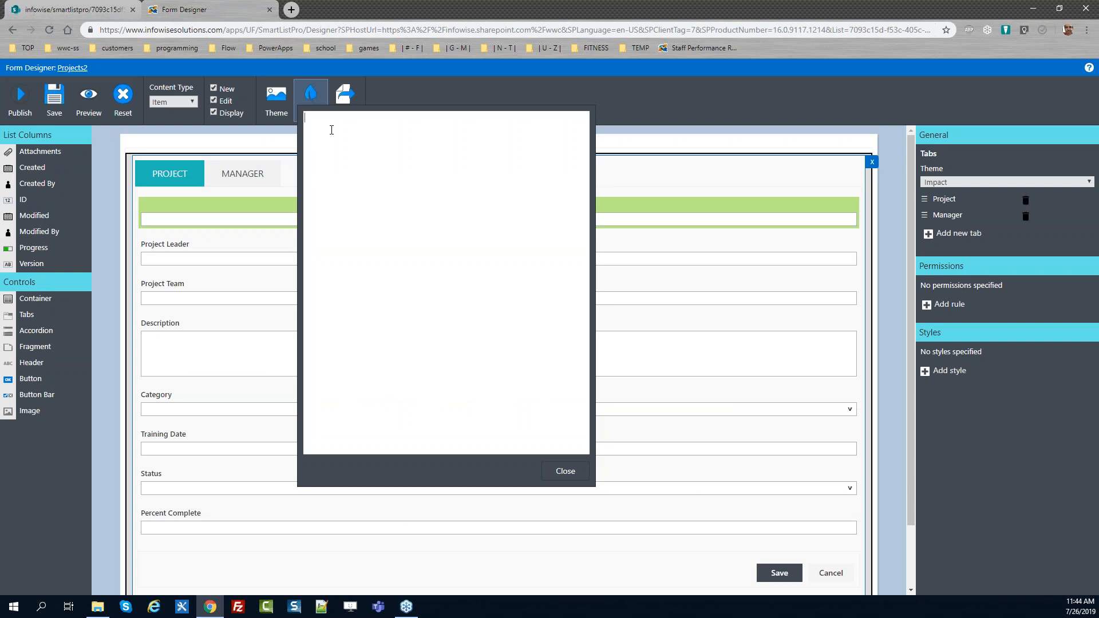
pyautogui.write('ul.nav > li')
pyautogui.press('Up')
pyautogui.write('border: 1px')
pyautogui.write(' solid black')
pyautogui.press('Return')
pyautogui.press('BackSpace')
pyautogui.press('BackSpace')
pyautogui.press('BackSpace')
pyautogui.press('BackSpace')
pyautogui.press('BackSpace')
pyautogui.write('#999')
# Copy the CSS rule and paste a duplicate of it below
pyautogui.moveTo(309, 148); pyautogui.dragTo(300, 118)
pyautogui.hotkey('ctrl', 'c')
pyautogui.click(475, 305)
pyautogui.hotkey('ctrl', 'v')
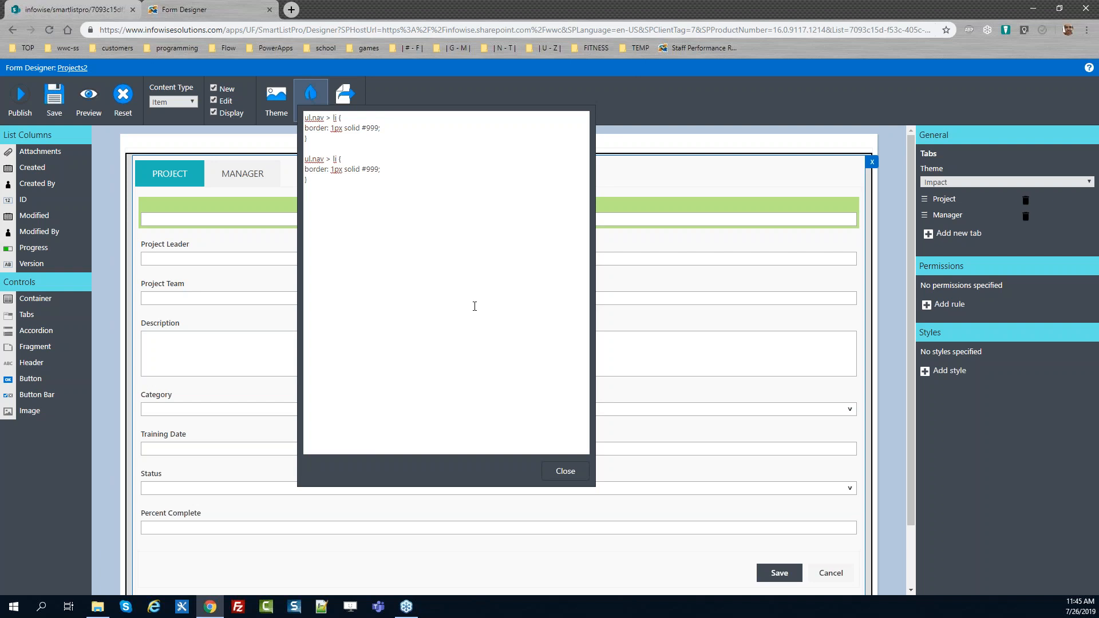
# Change the duplicate CSS rule to target ul.nav > li.active with a 1px solid black border, and close the CSS editor
pyautogui.write('.active')
pyautogui.press('BackSpace')
pyautogui.press('BackSpace')
pyautogui.press('BackSpace')
pyautogui.press('BackSpace')
pyautogui.write(';')
pyautogui.write('black')
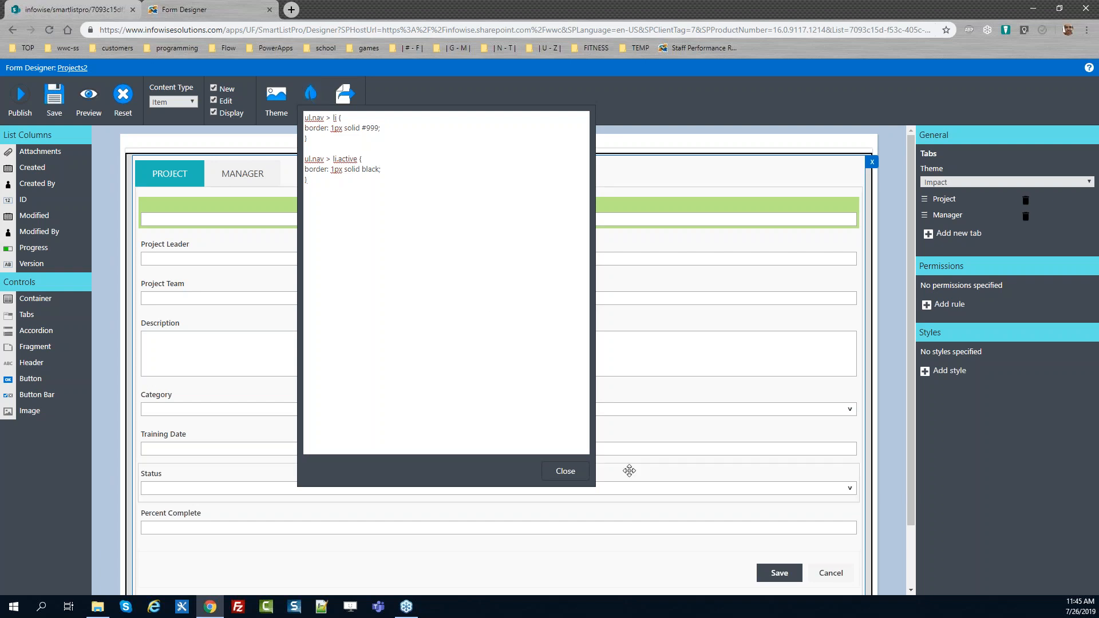
pyautogui.click(565, 471)
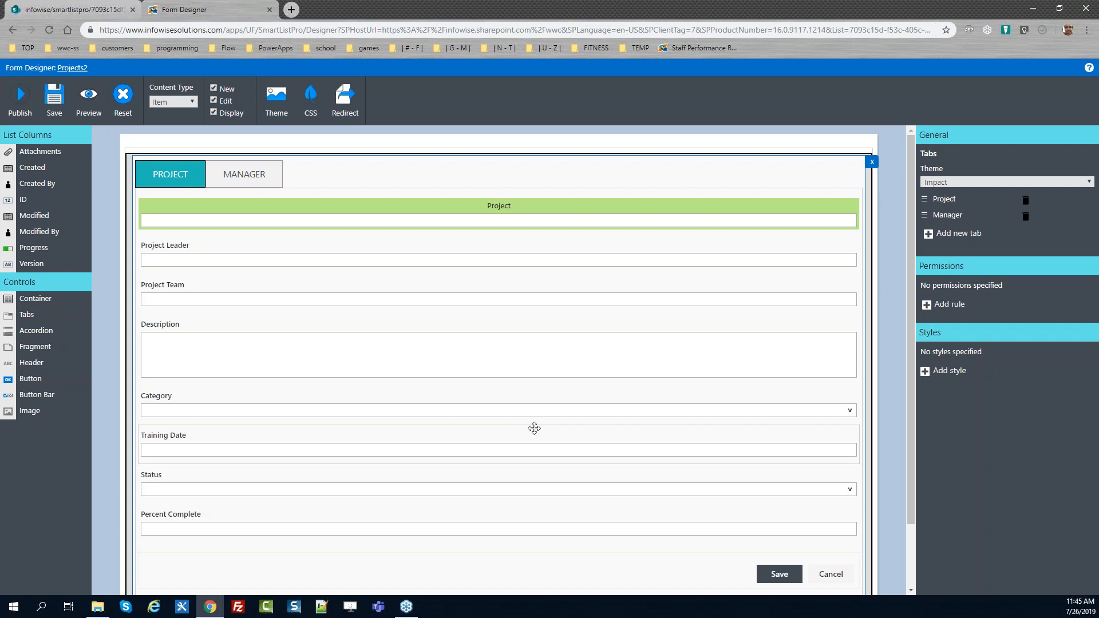
# Publish the form
pyautogui.click(22, 96)
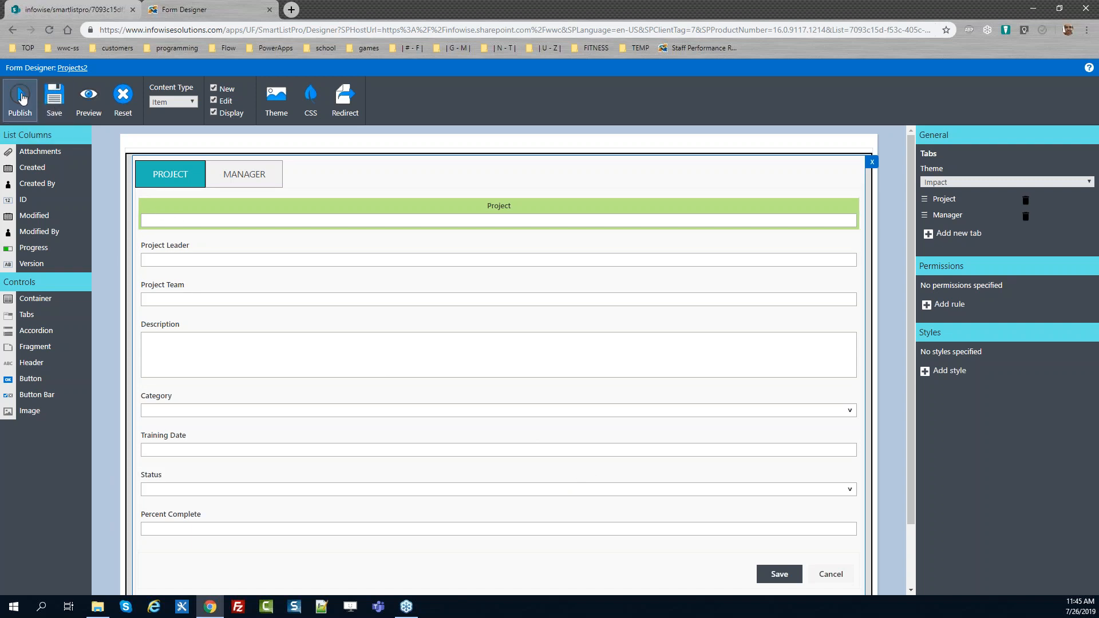
pyautogui.click(602, 345)
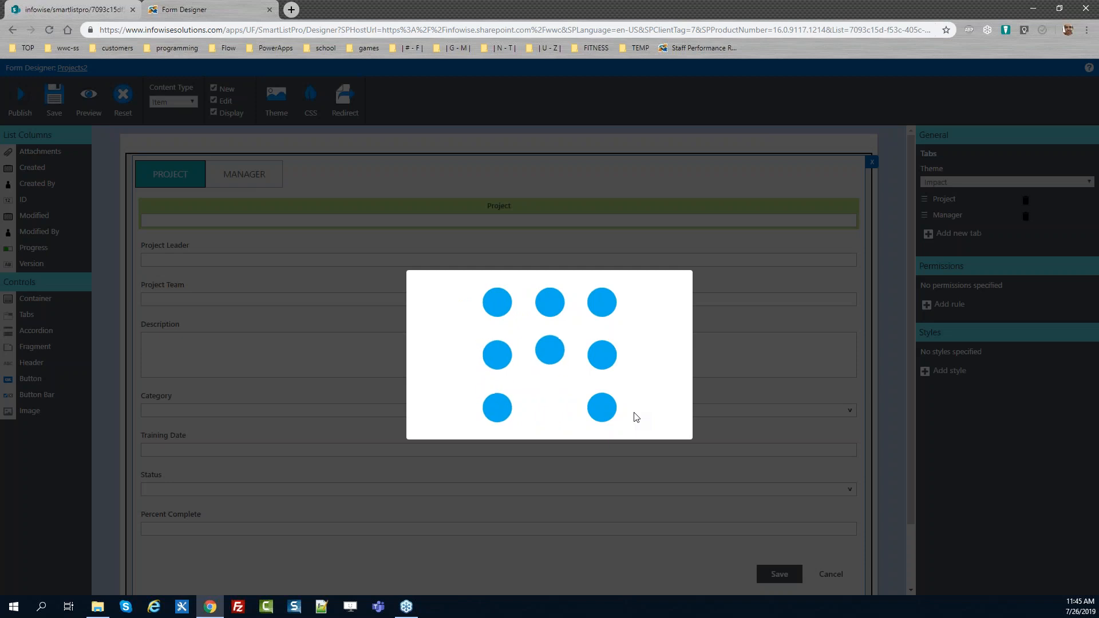
pyautogui.click(658, 346)
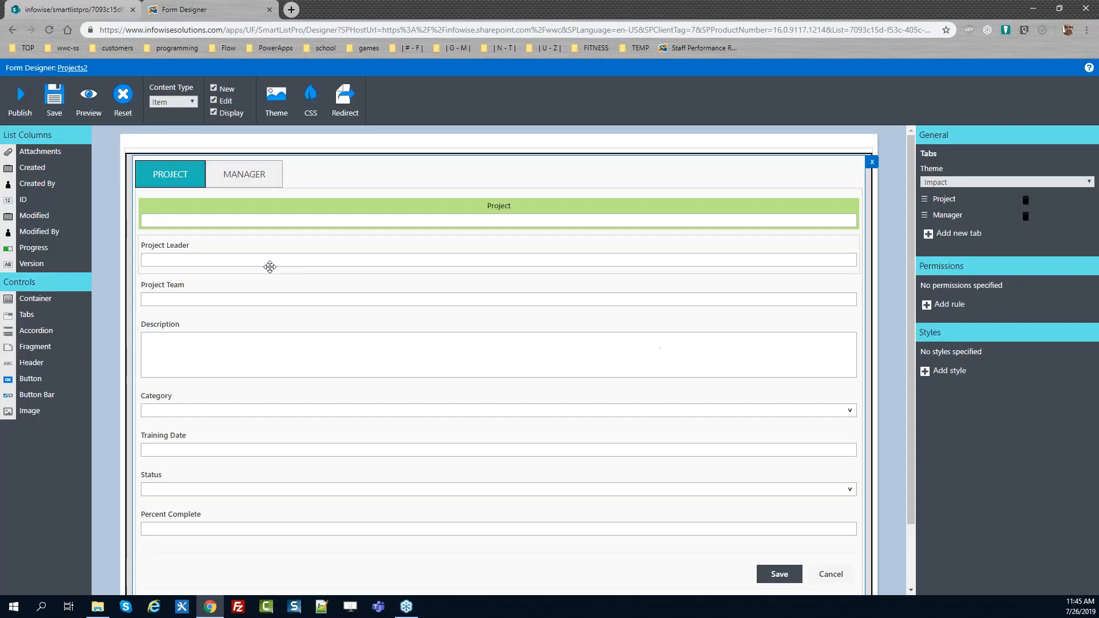
# Reload the live edit form and switch between its Manager and Project tabs to check the tab borders
pyautogui.click(73, 11)
pyautogui.press('F5')
pyautogui.click(1090, 422)
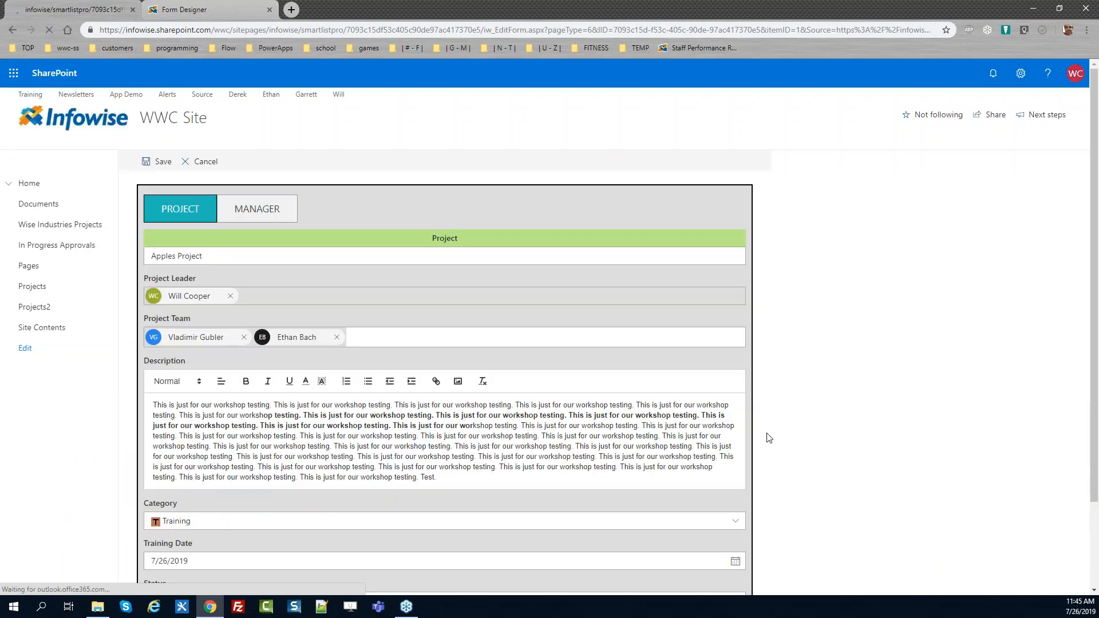
pyautogui.click(255, 208)
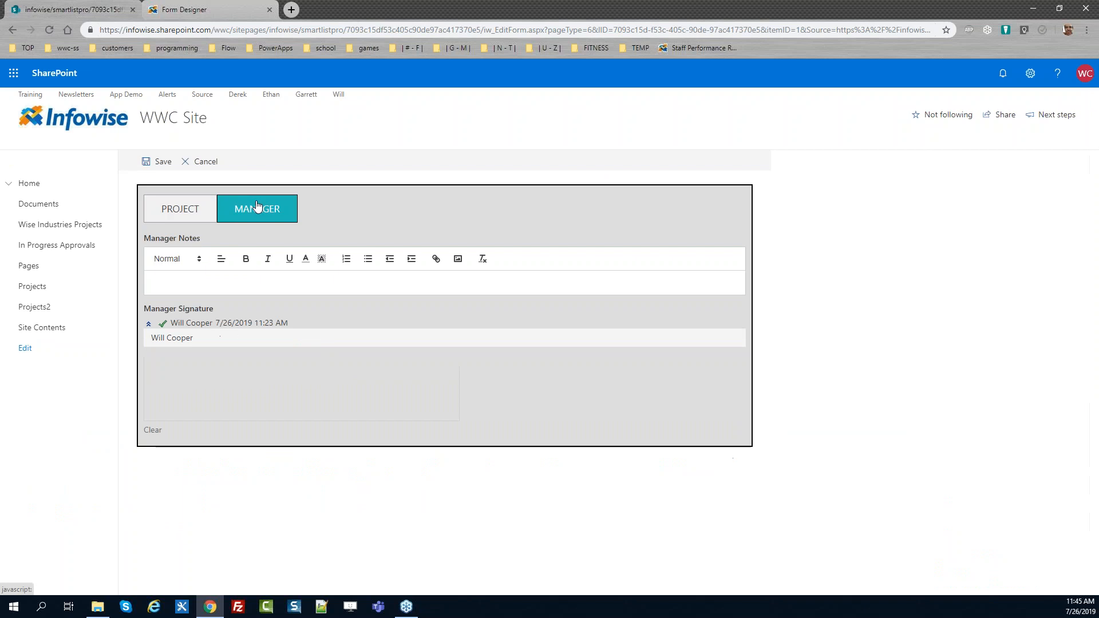
pyautogui.click(200, 223)
pyautogui.click(262, 216)
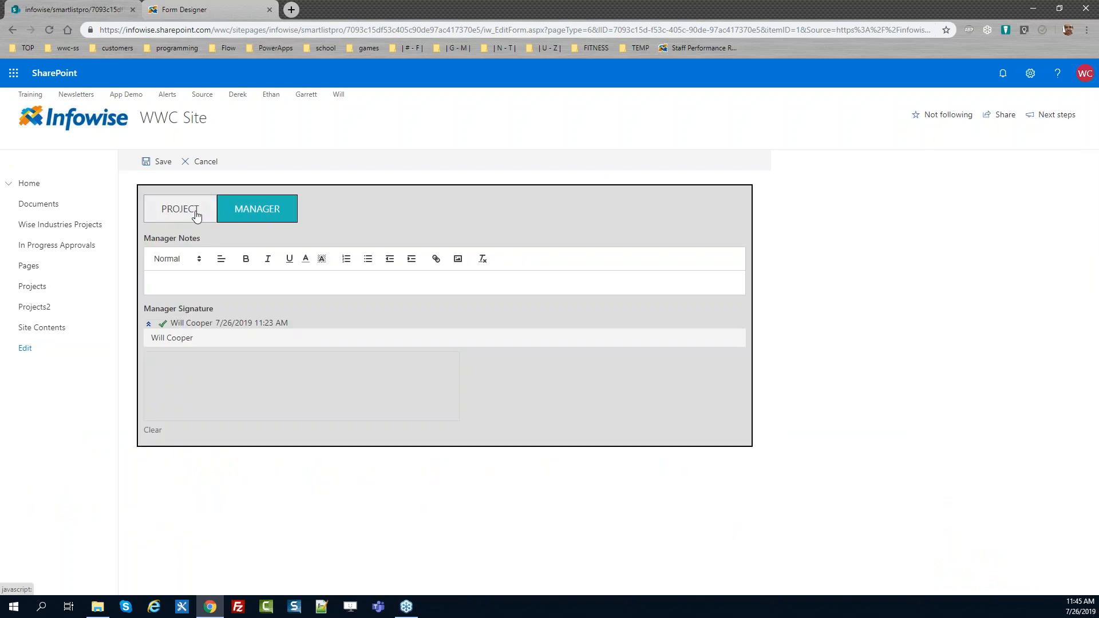
pyautogui.click(197, 217)
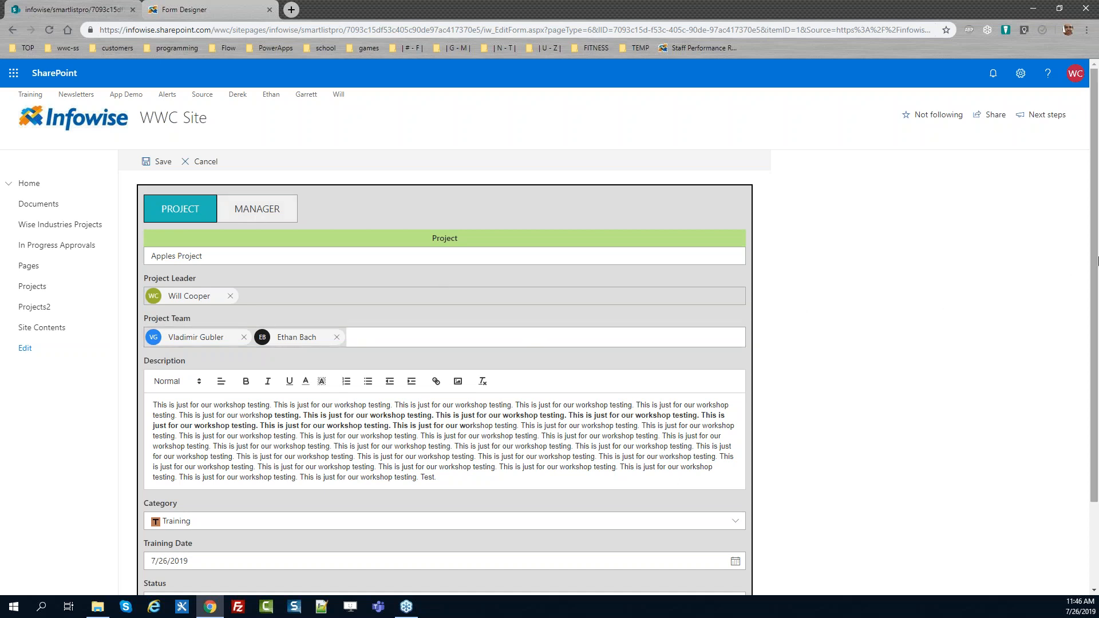
pyautogui.moveTo(1095, 260); pyautogui.dragTo(1096, 331)
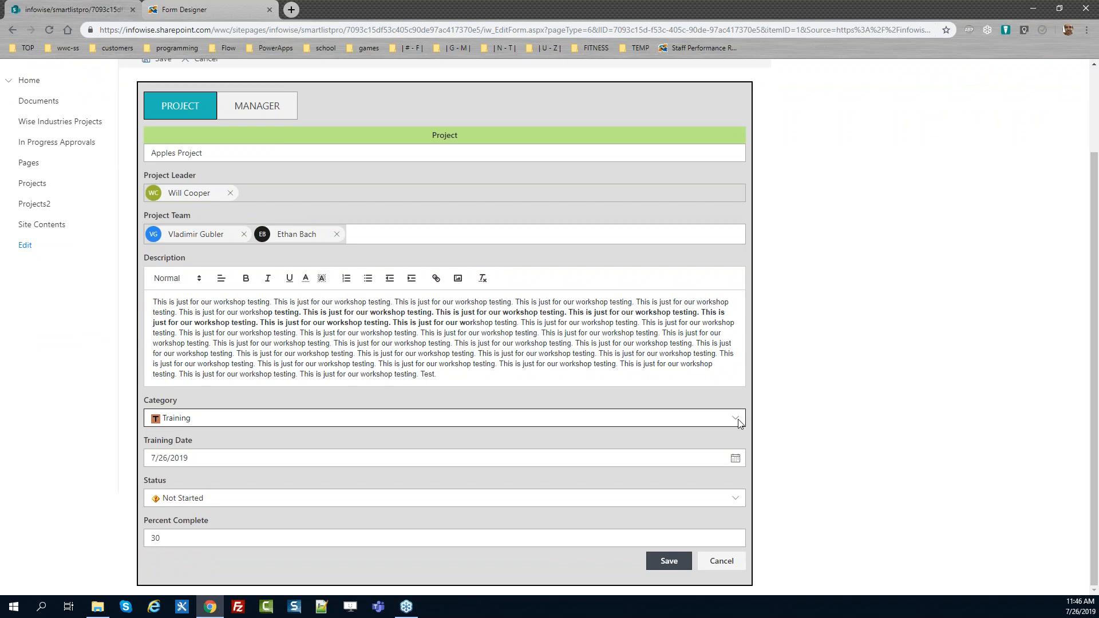
# Add a style named Narrow Control Width to the Project column with a custom width of 300
pyautogui.click(218, 10)
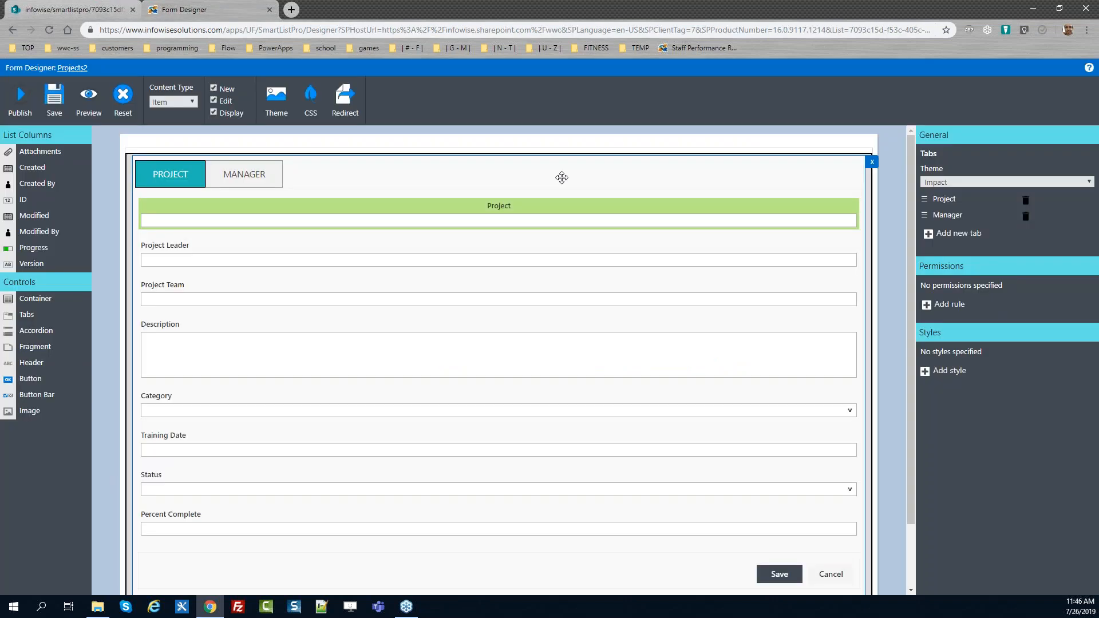
pyautogui.click(579, 216)
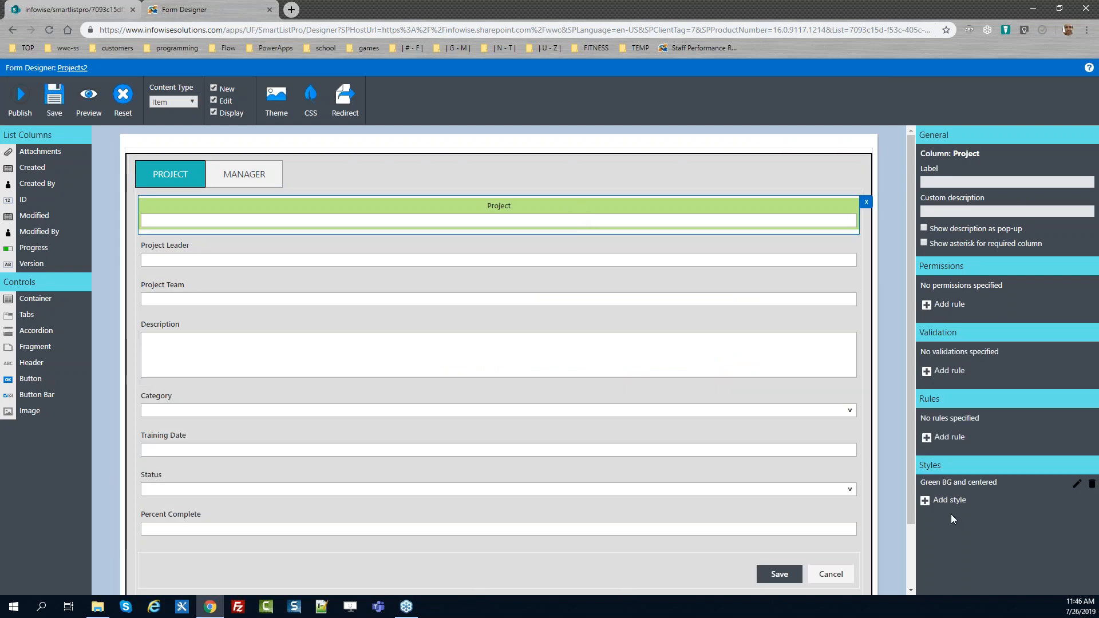
pyautogui.click(927, 501)
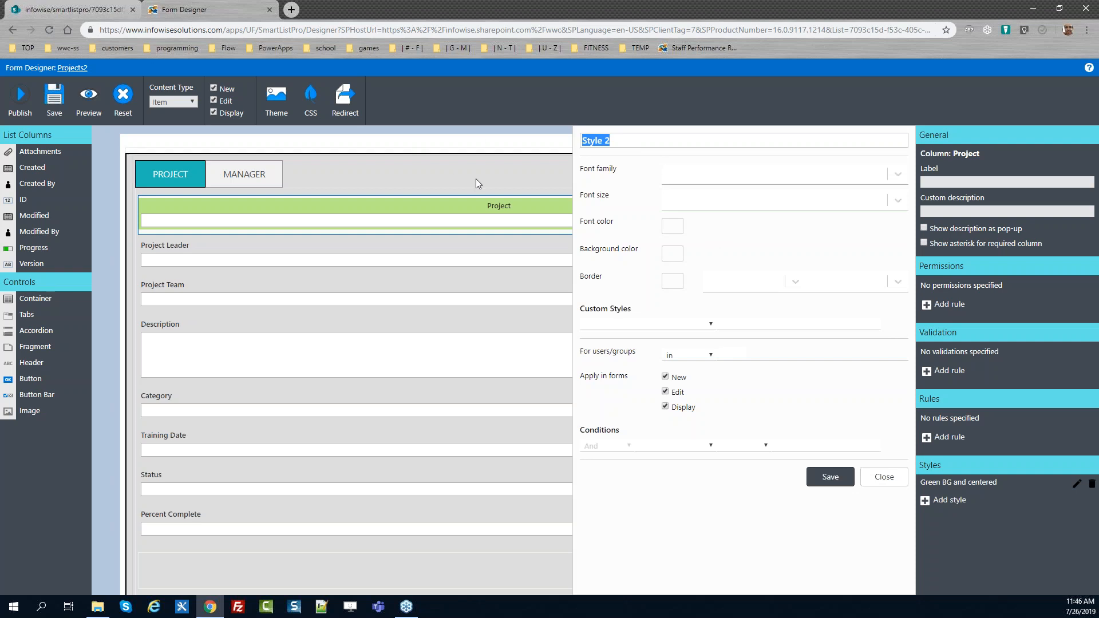
pyautogui.write('Narrow Cont')
pyautogui.write('rol Width')
pyautogui.hotkey('ctrl', 'a')
pyautogui.hotkey('ctrl', 'c')
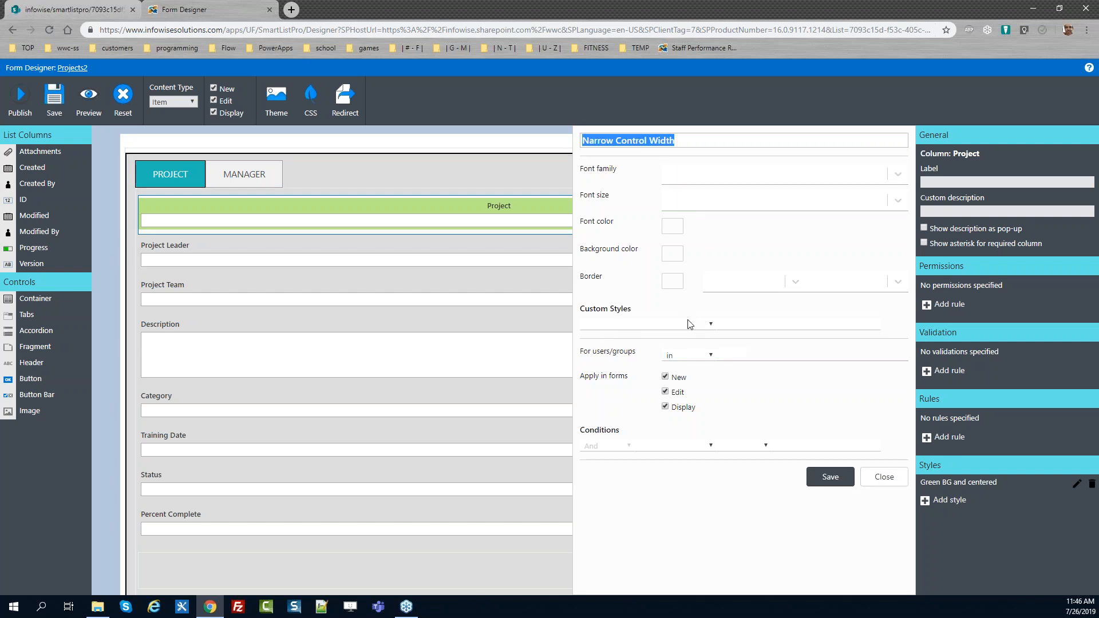
pyautogui.click(704, 325)
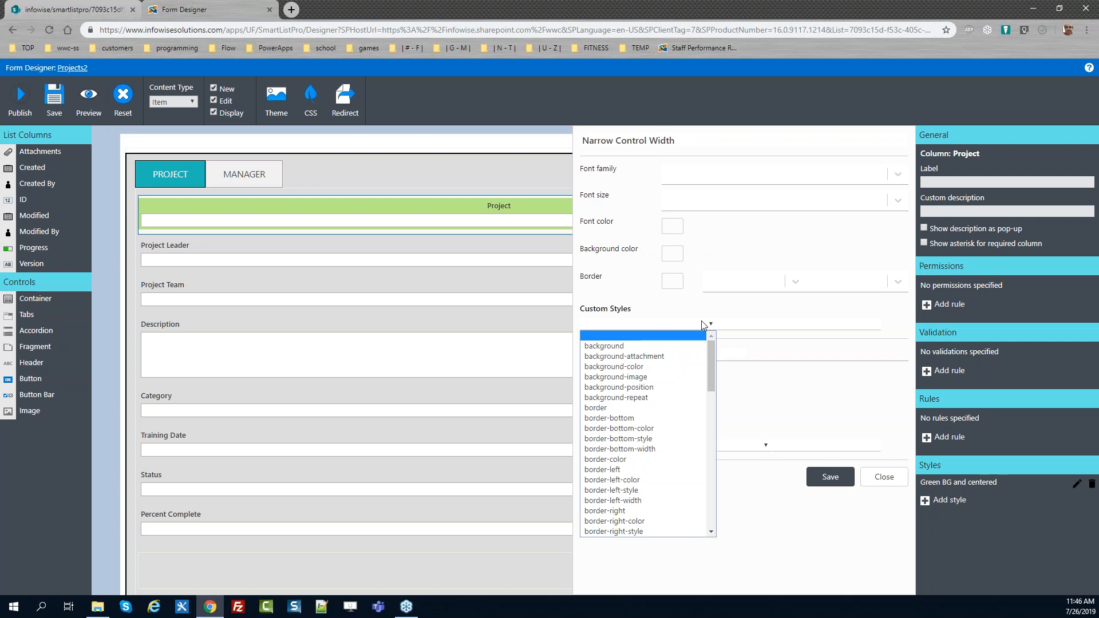
pyautogui.press('w')
pyautogui.press('Tab')
pyautogui.write('300')
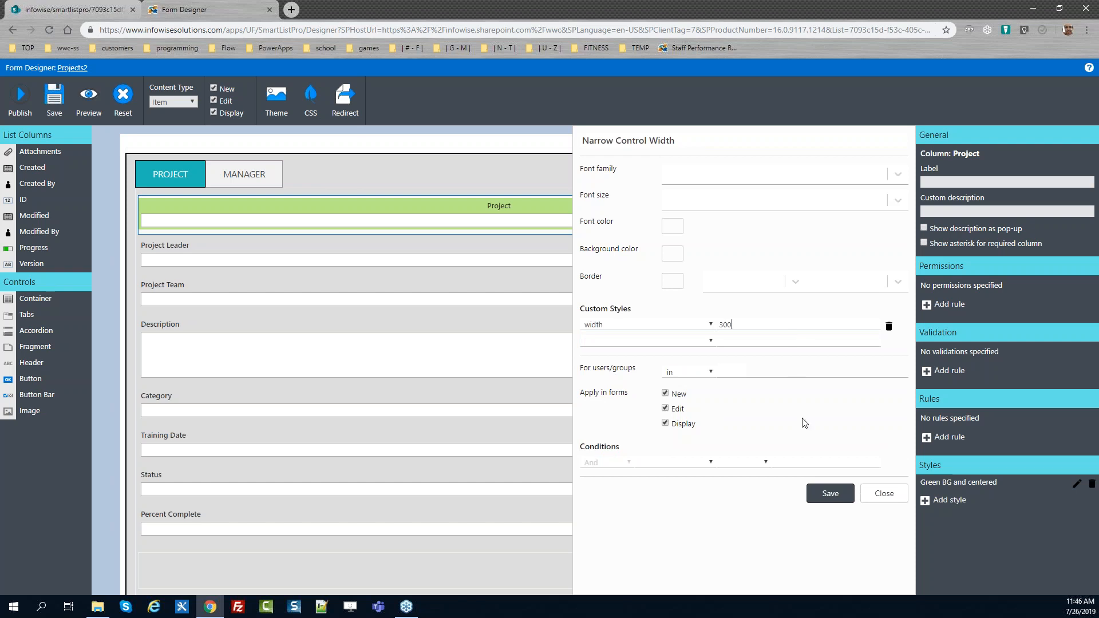
pyautogui.click(828, 494)
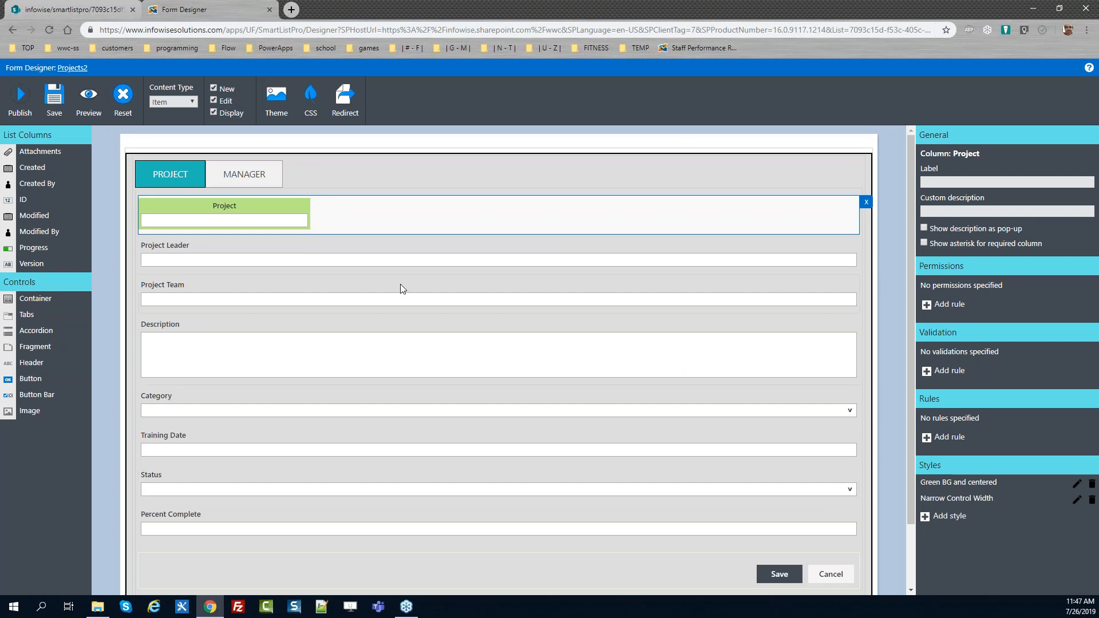
# Add the Narrow Control Width style to the Project Leader column with a custom width of 300
pyautogui.click(377, 257)
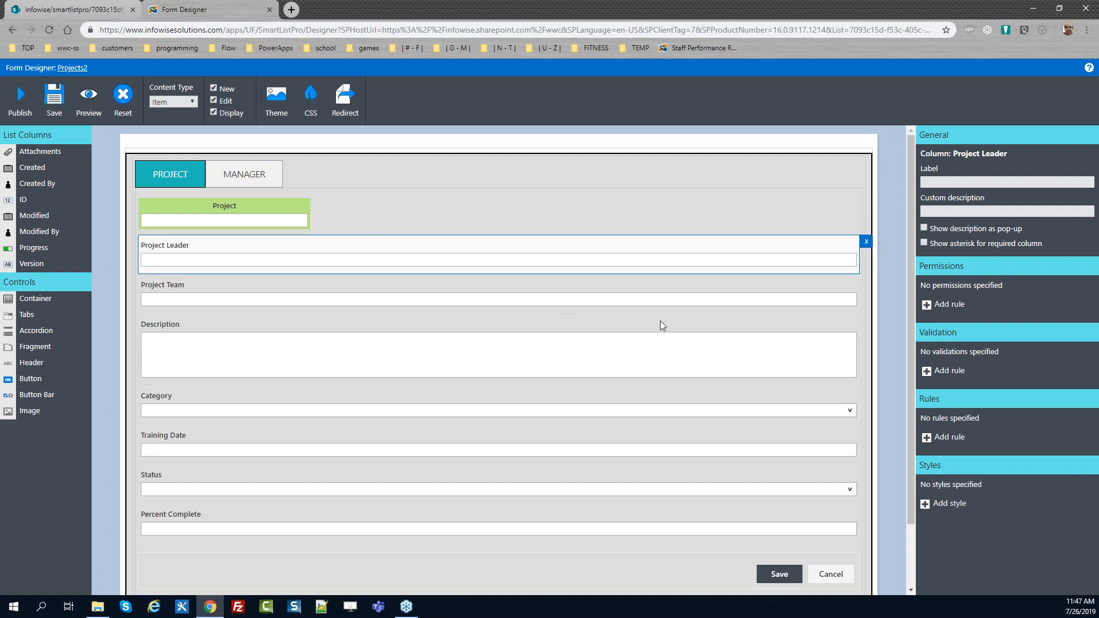
pyautogui.click(934, 503)
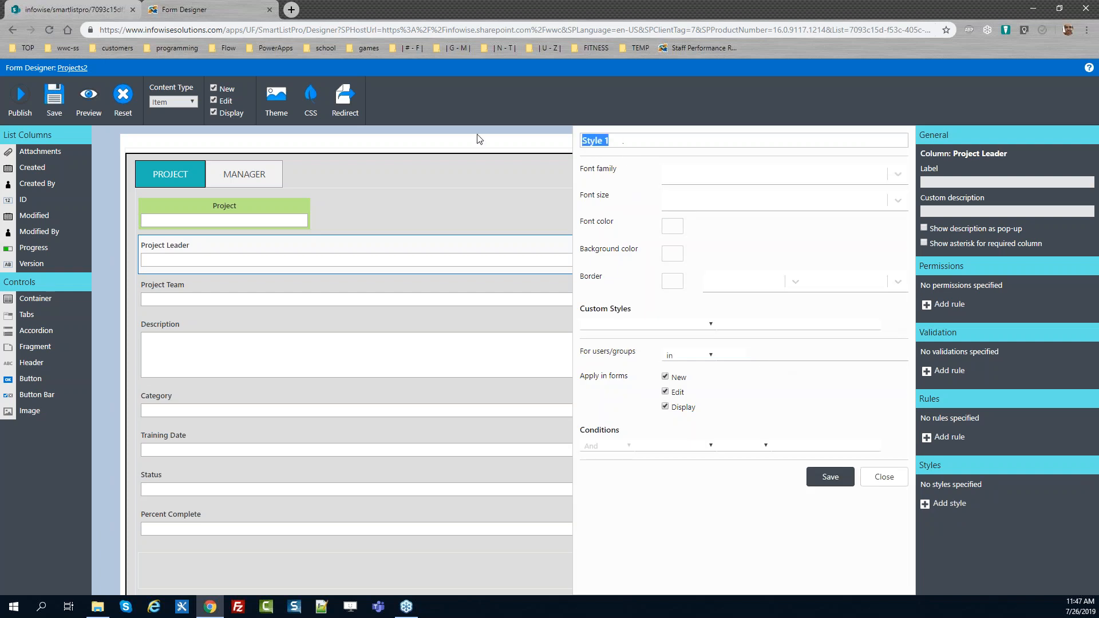
pyautogui.hotkey('ctrl', 'v')
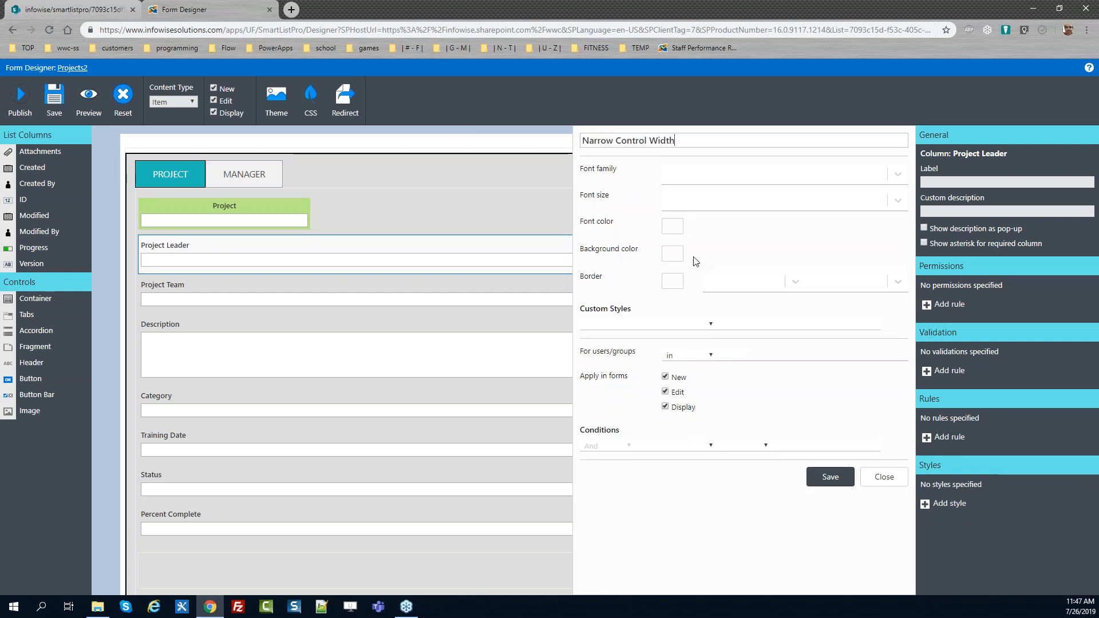
pyautogui.click(658, 324)
pyautogui.press('w')
pyautogui.press('Return')
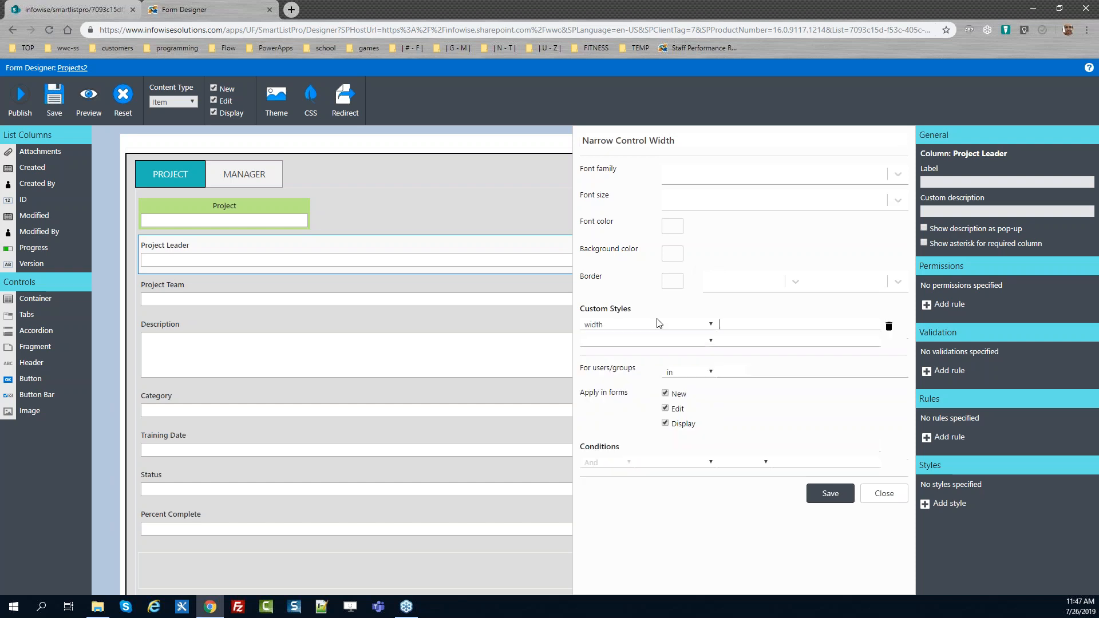
pyautogui.write('300')
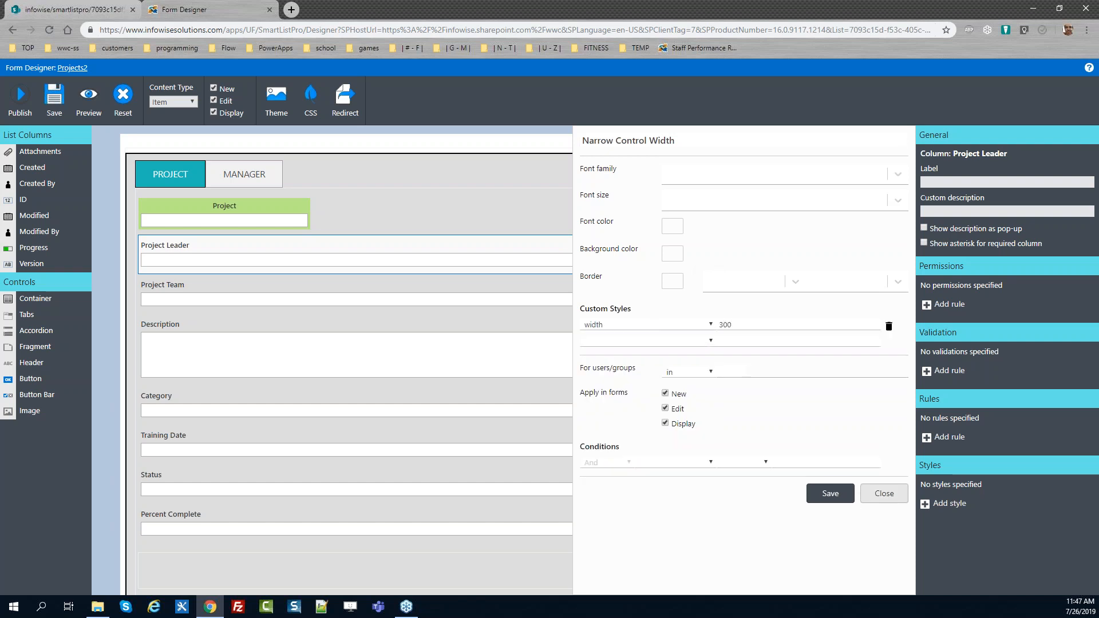
pyautogui.click(829, 493)
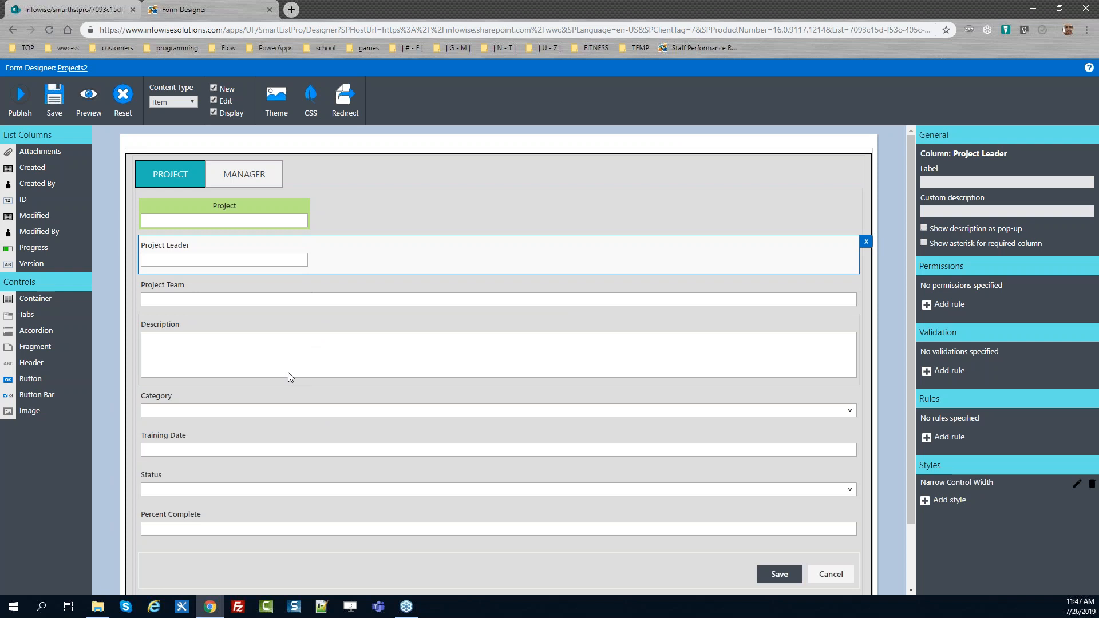
# Add the Narrow Control Width style to the Category column with a custom width of 300
pyautogui.click(265, 404)
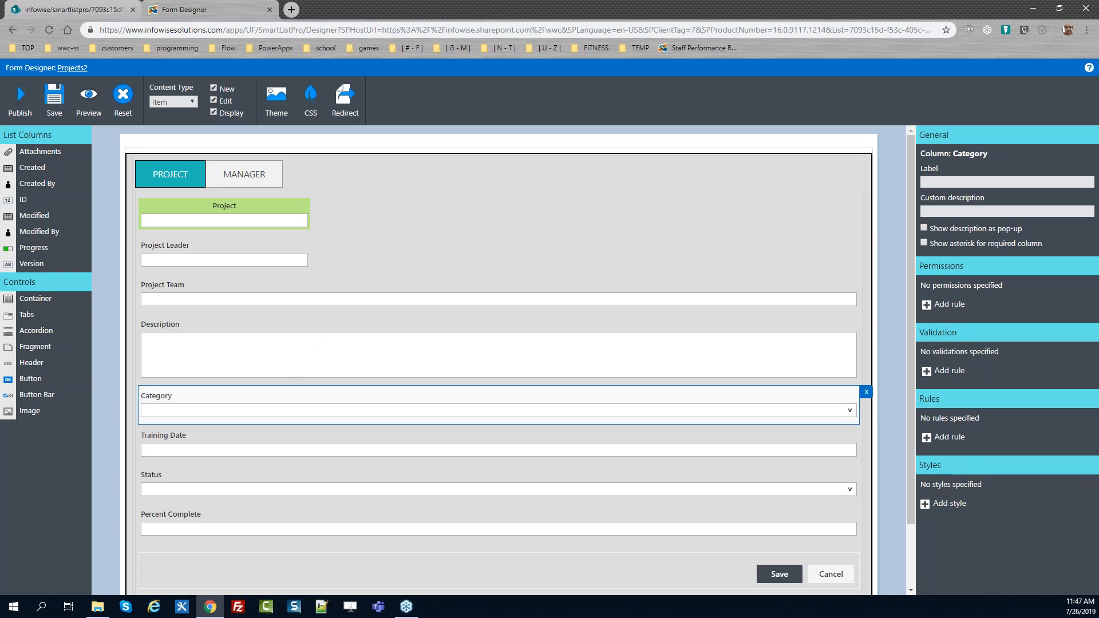
pyautogui.click(926, 505)
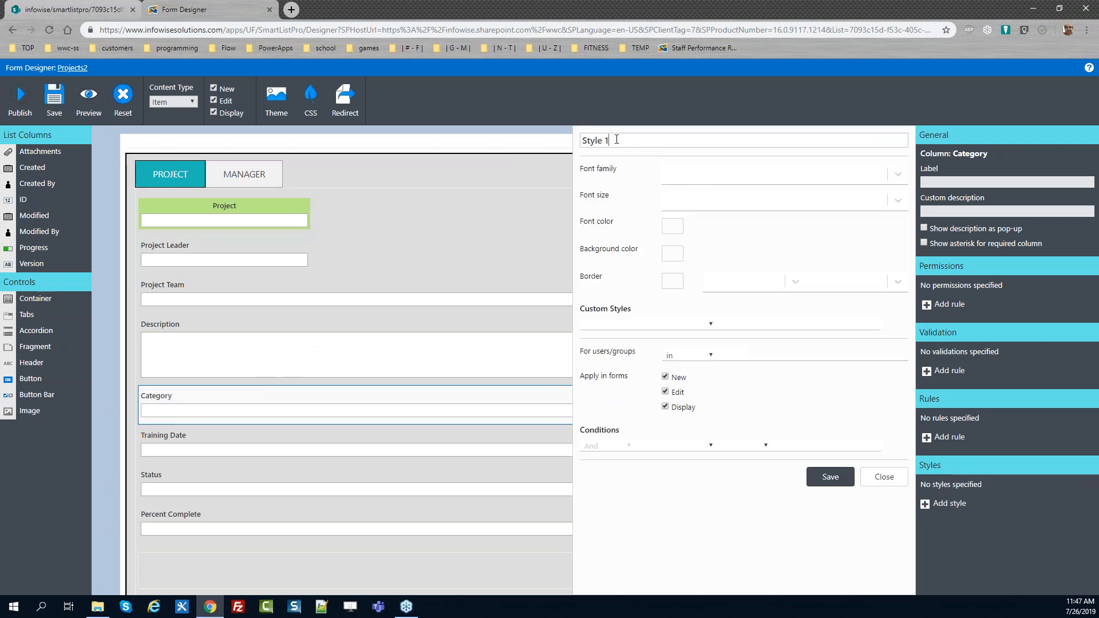
pyautogui.hotkey('ctrl', 'v')
pyautogui.click(679, 324)
pyautogui.press('w')
pyautogui.press('Tab')
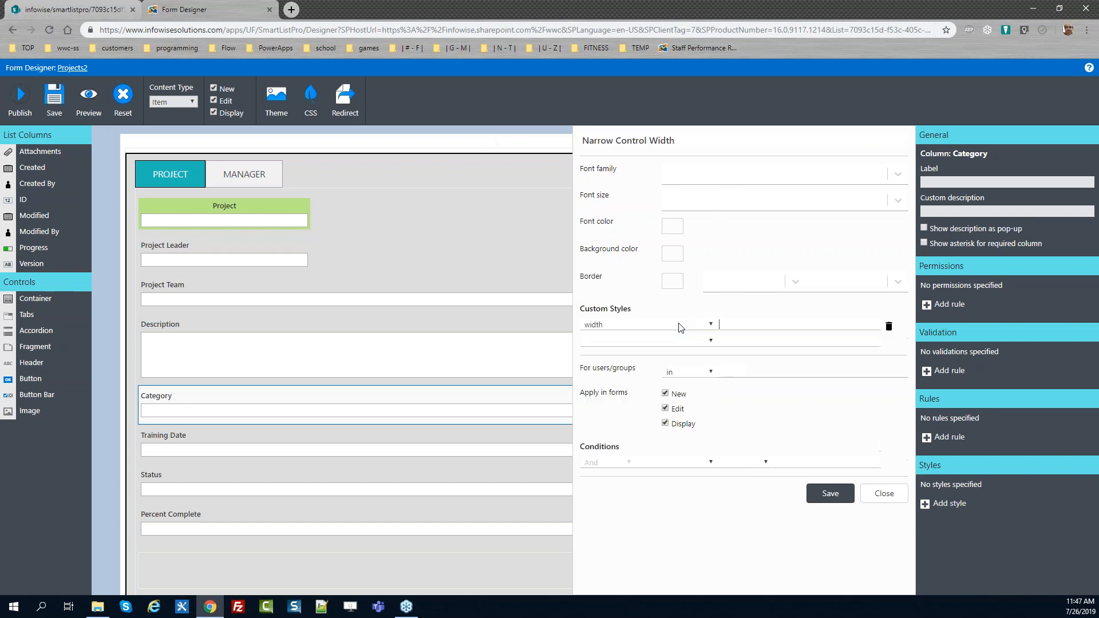
pyautogui.write('300')
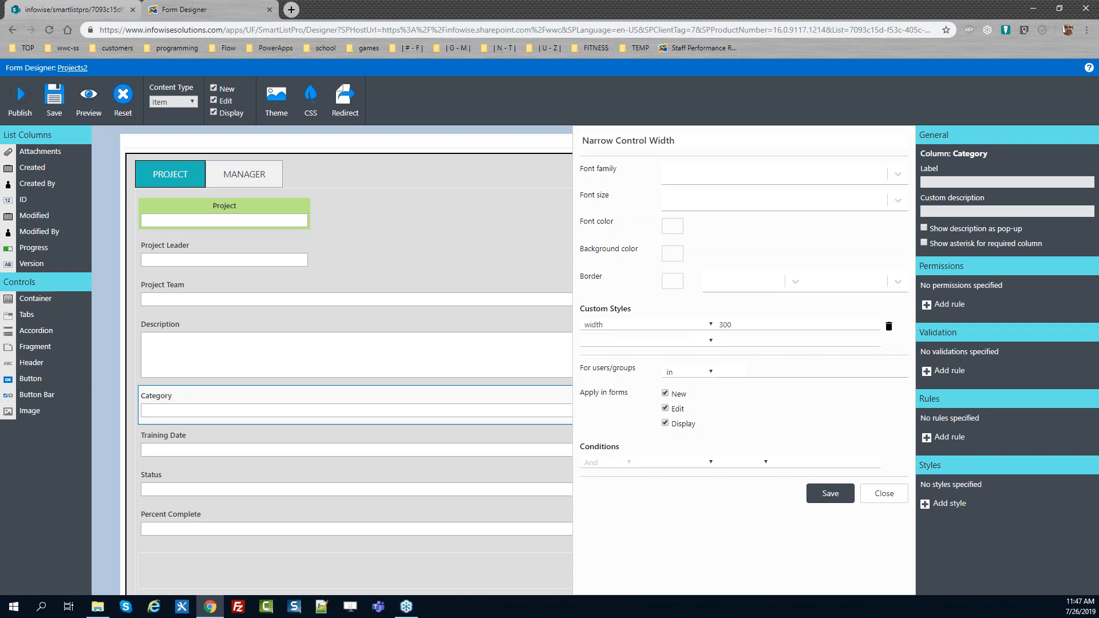
pyautogui.click(829, 493)
# Add the Narrow Control Width style to the Training Date column with a custom width of 300px
pyautogui.click(437, 443)
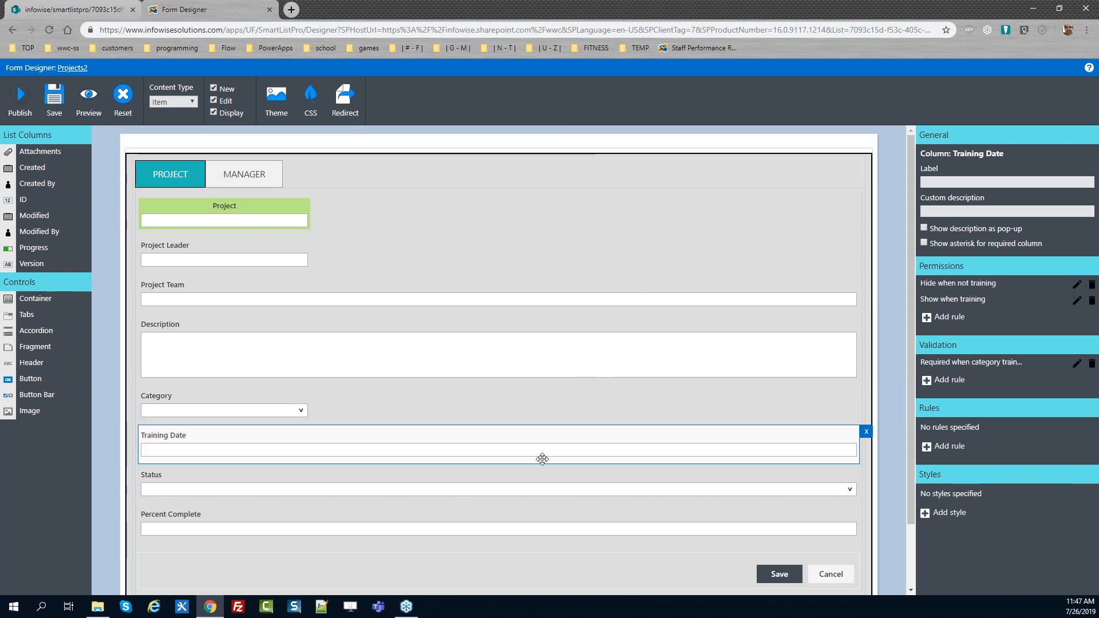
pyautogui.click(926, 513)
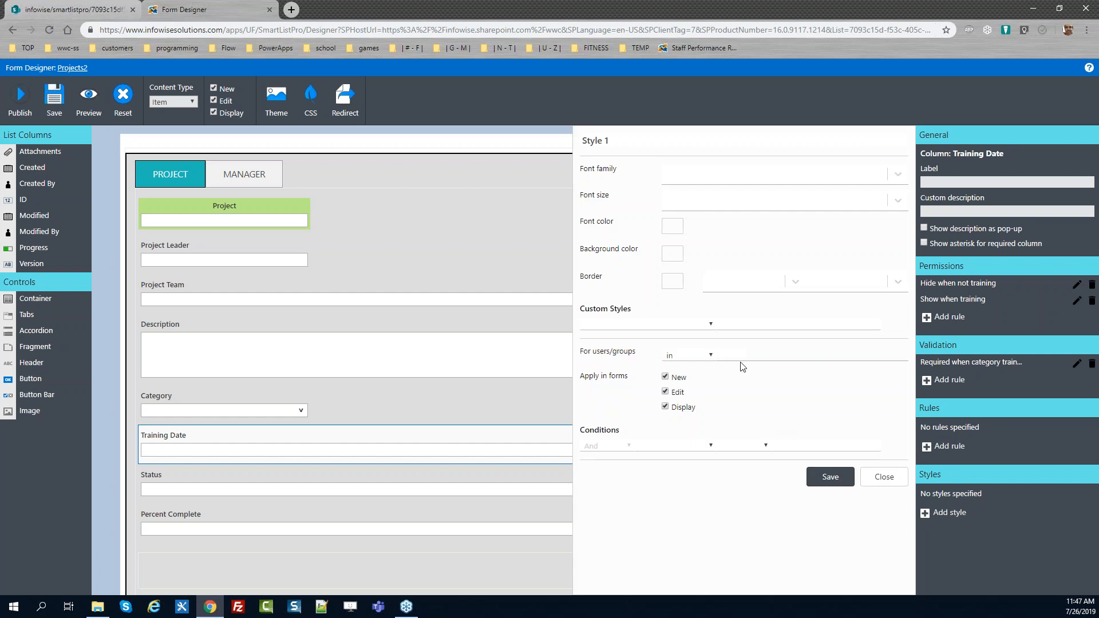
pyautogui.tripleClick(634, 142)
pyautogui.hotkey('ctrl', 'v')
pyautogui.click(676, 324)
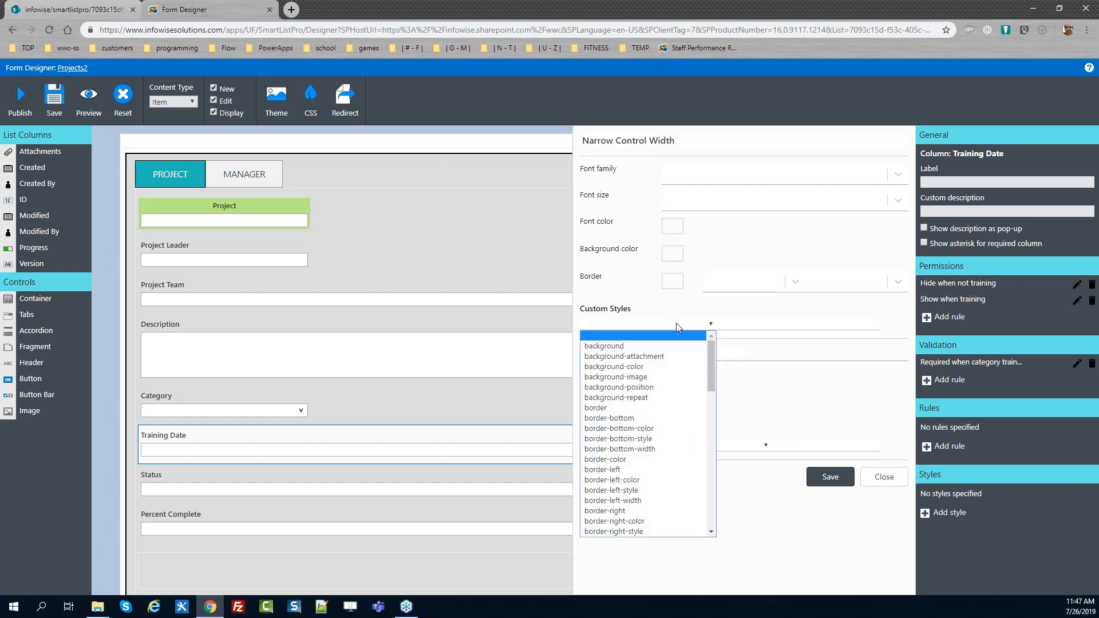
pyautogui.write('width')
pyautogui.press('Return')
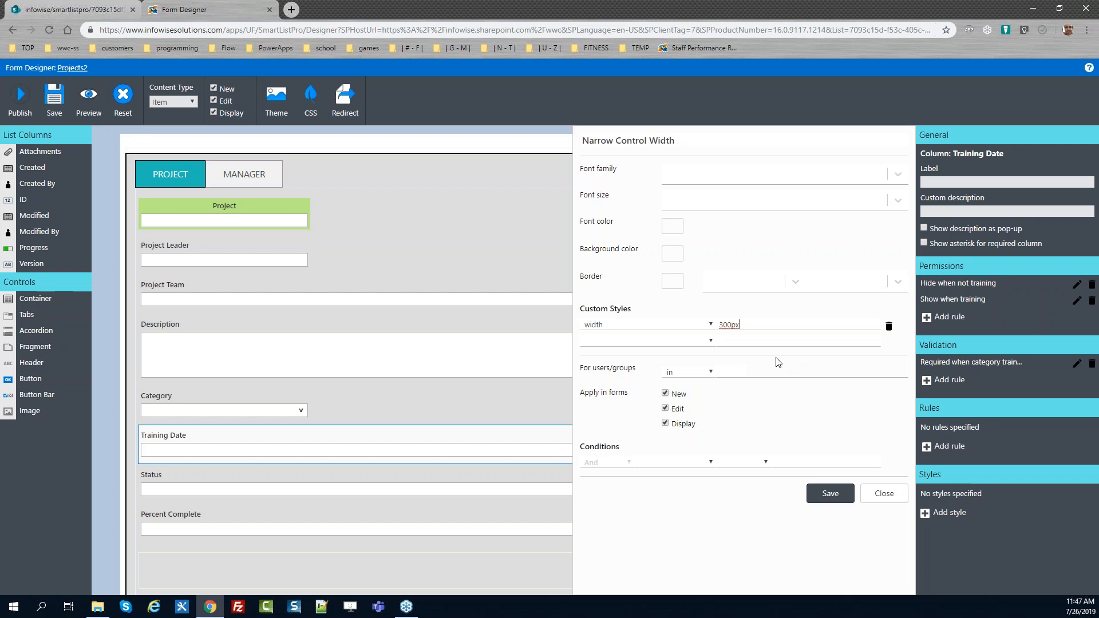
pyautogui.click(818, 493)
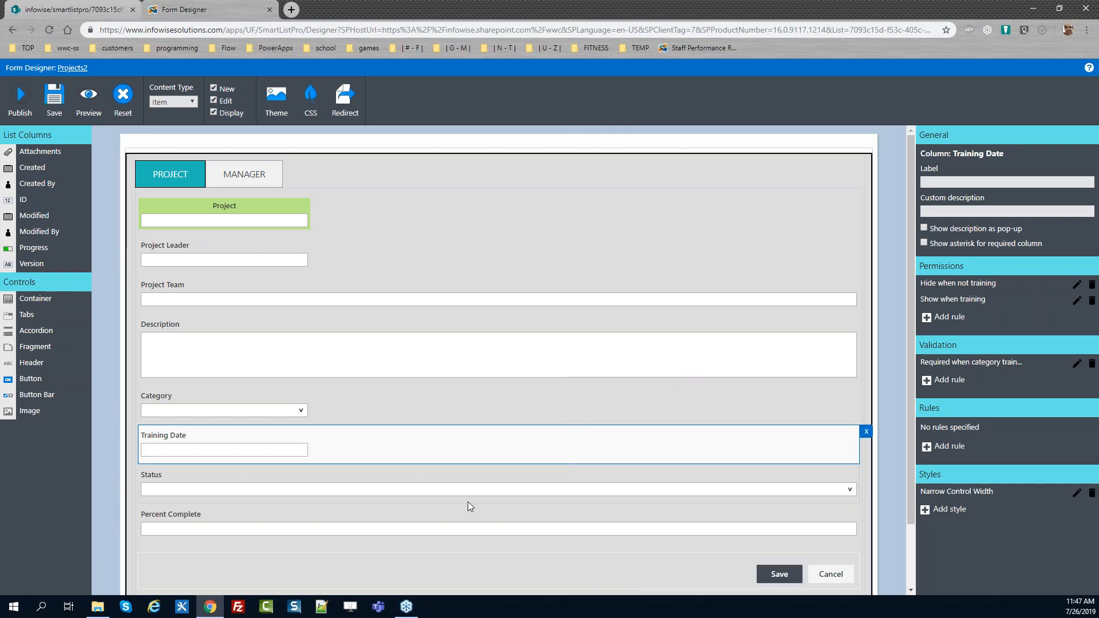
# Add the Narrow Control Width style to the Status column with a custom width of 300
pyautogui.click(446, 479)
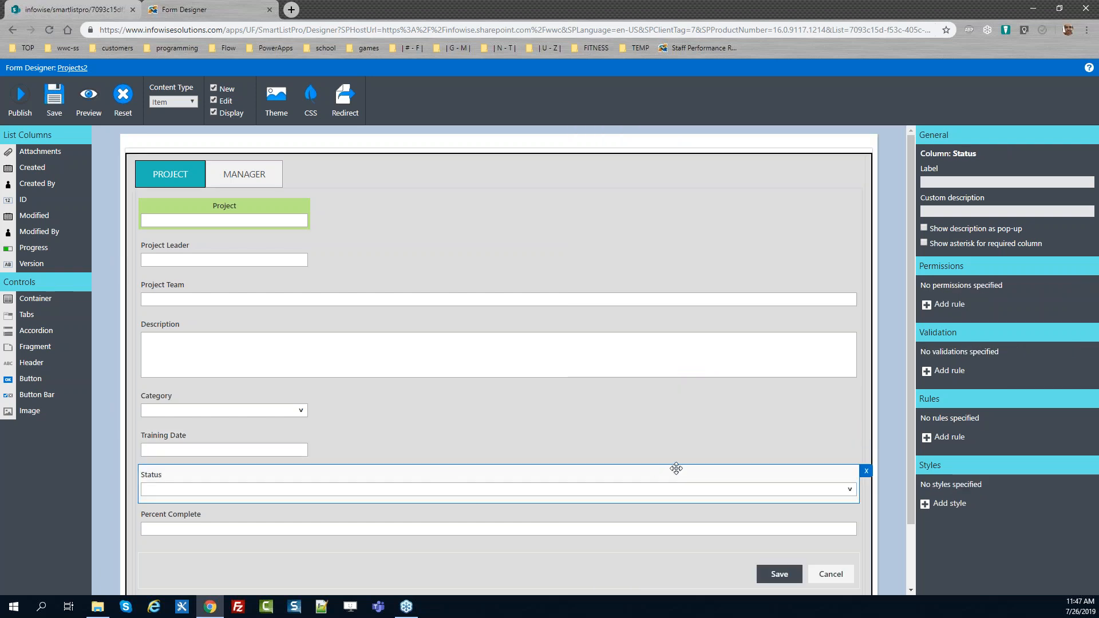
pyautogui.click(926, 505)
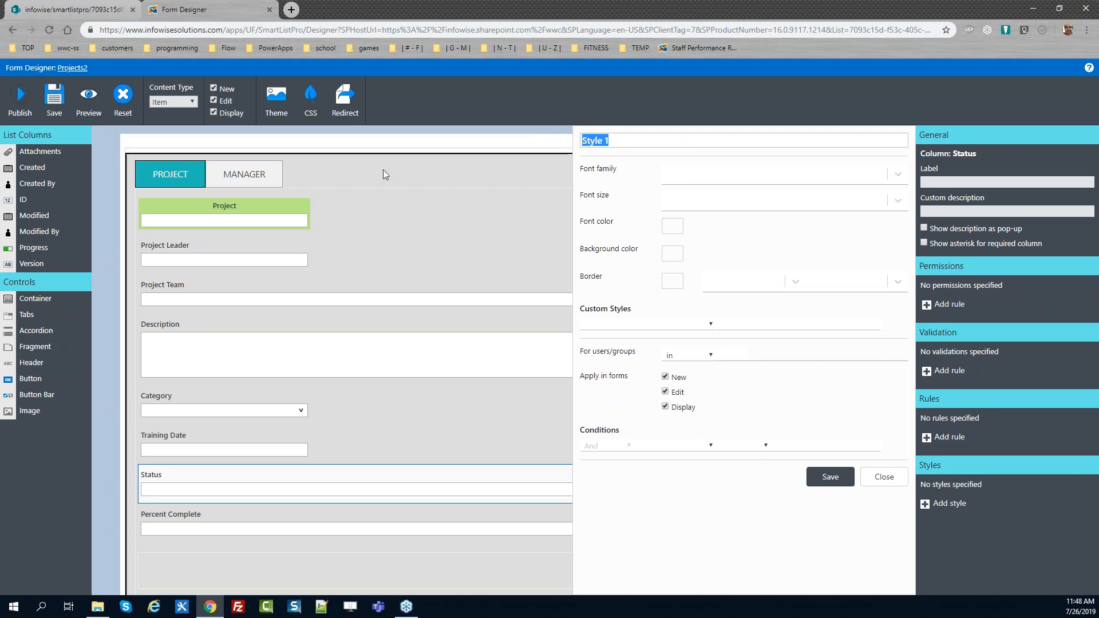
pyautogui.write('Narrow Control Width')
pyautogui.click(660, 323)
pyautogui.press('w')
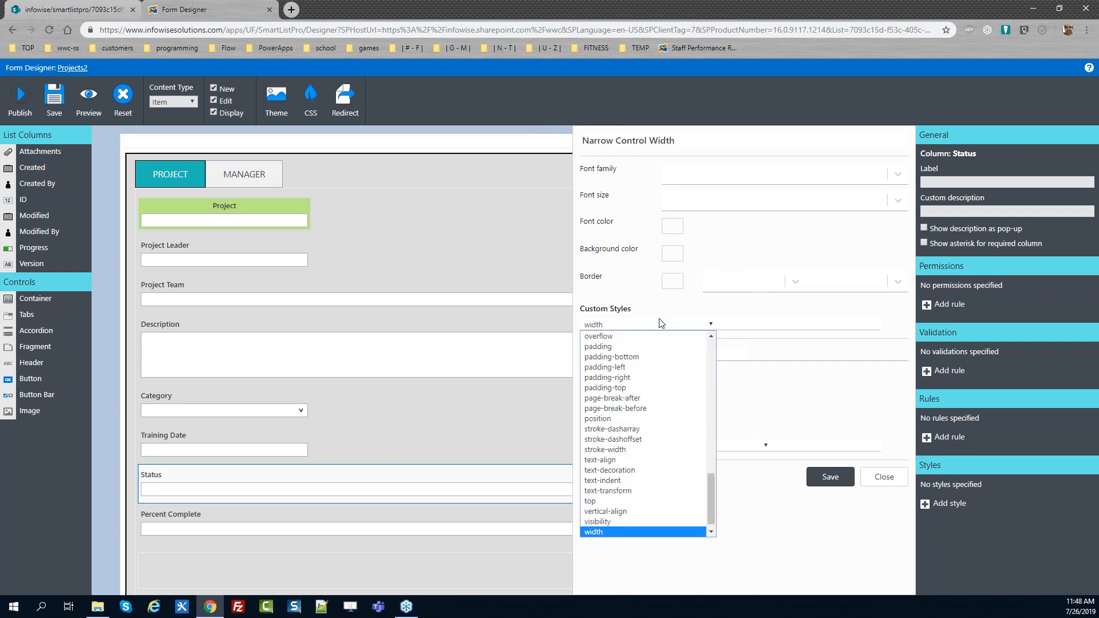
pyautogui.click(736, 323)
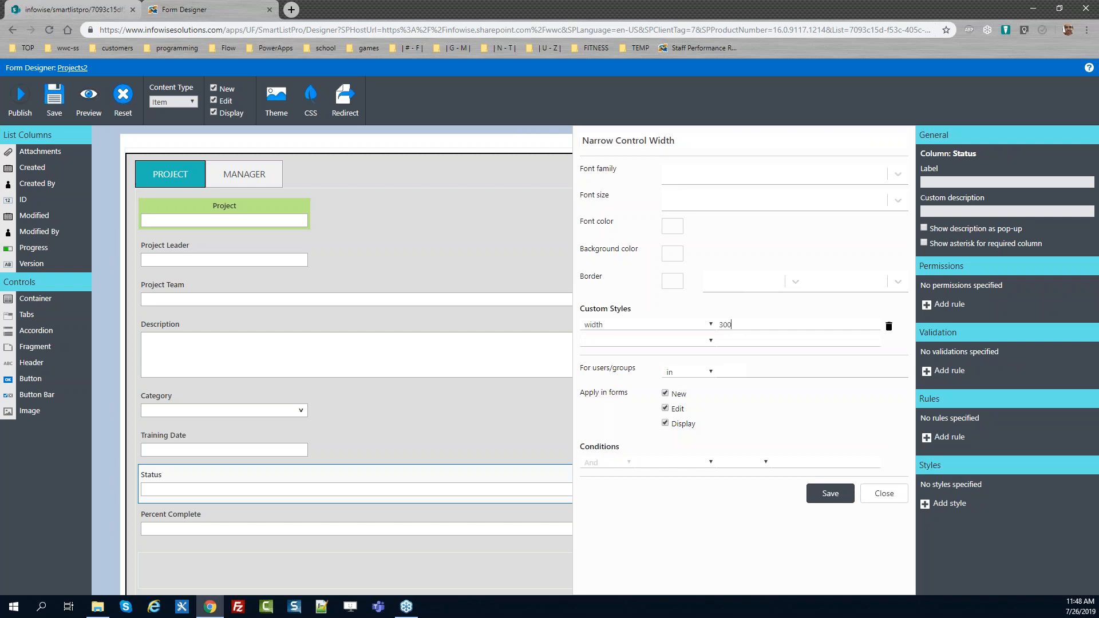
pyautogui.click(825, 495)
# Add the Narrow Control Width style with a custom width setting to the Percent Complete column
pyautogui.click(377, 522)
pyautogui.click(937, 506)
pyautogui.write('Narrow Control Width')
pyautogui.click(634, 322)
pyautogui.press('w')
pyautogui.press('Tab')
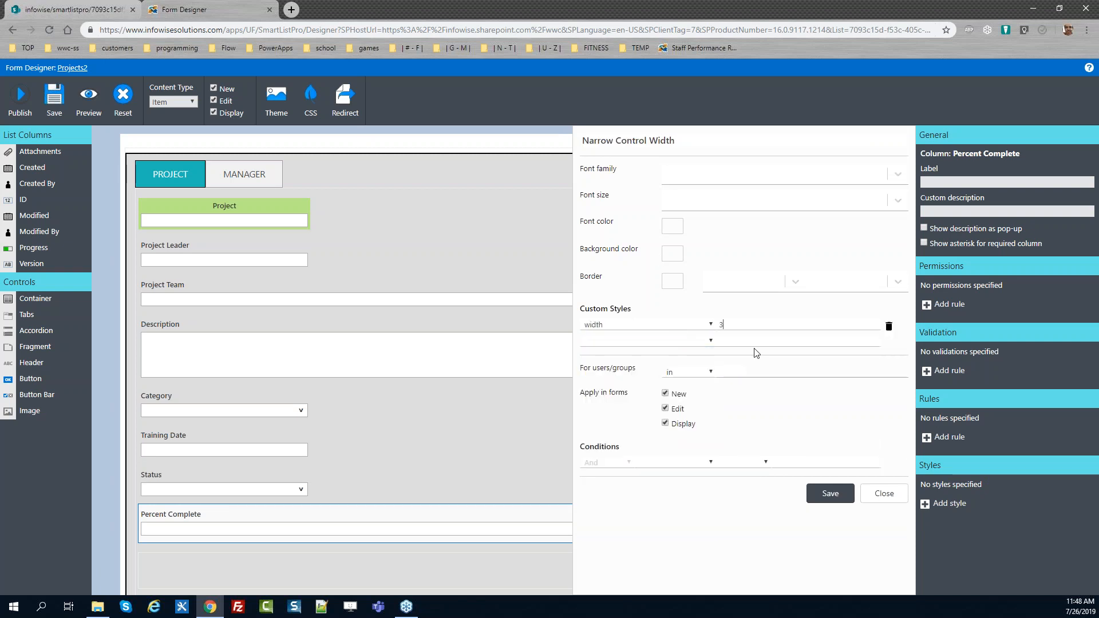
pyautogui.click(828, 493)
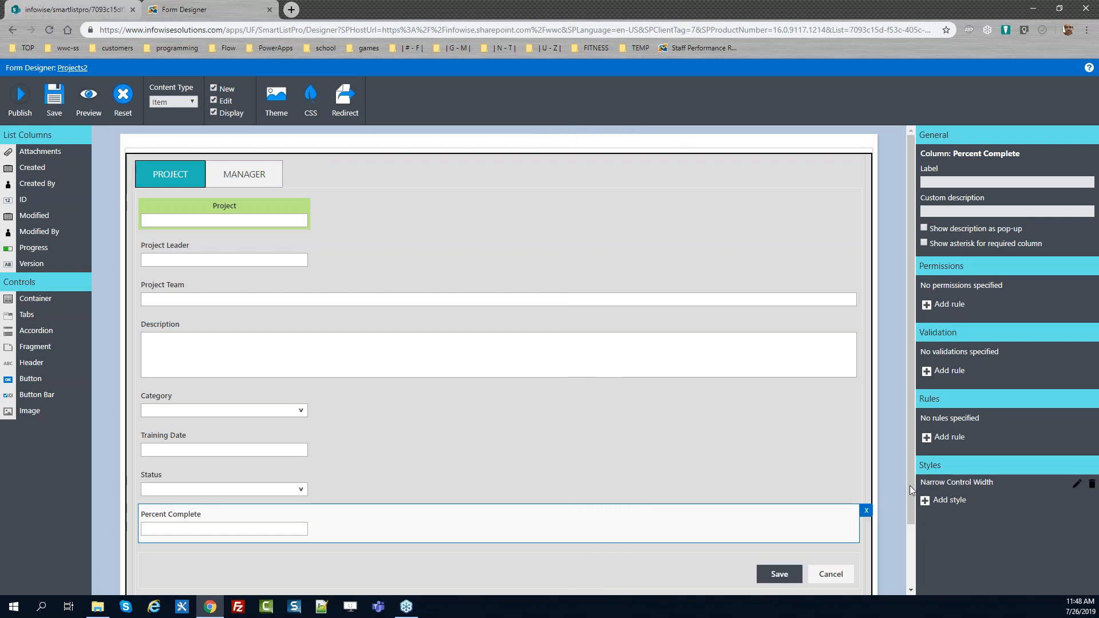
# Publish the form for all users
pyautogui.moveTo(908, 461)
pyautogui.mouseDown()
pyautogui.moveTo(911, 537)
pyautogui.moveTo(905, 440)
pyautogui.mouseUp()
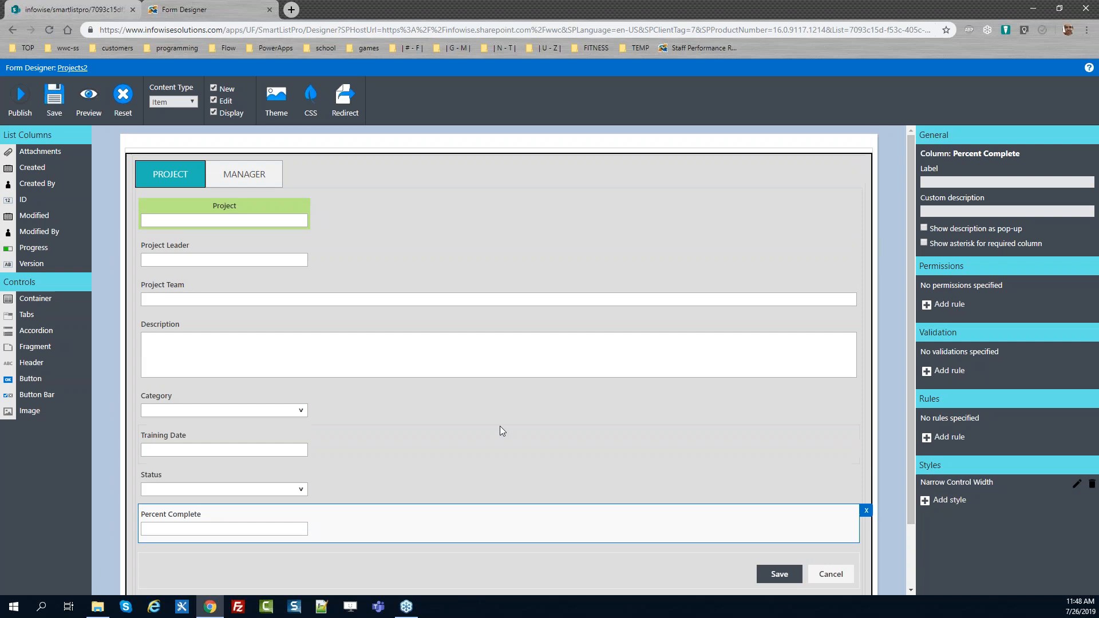
pyautogui.click(263, 174)
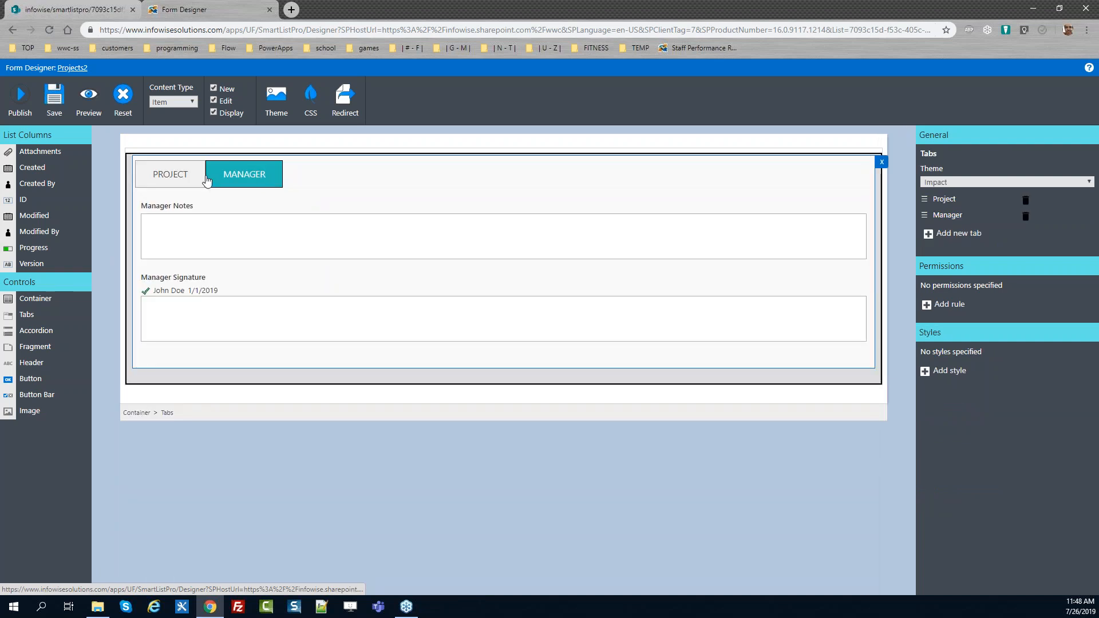
pyautogui.click(192, 178)
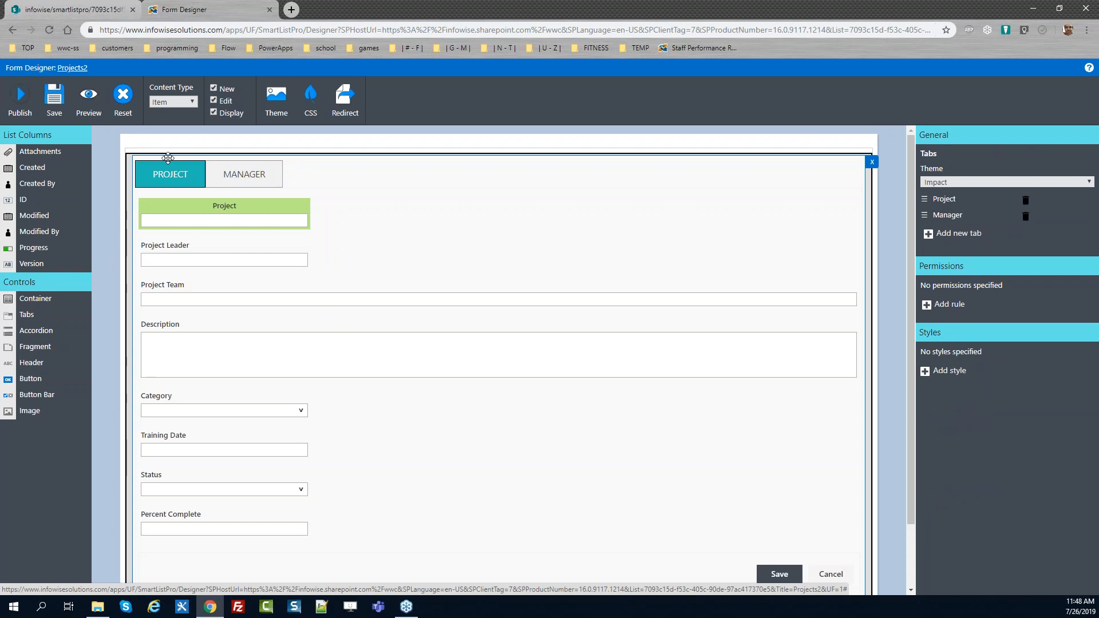
pyautogui.click(20, 97)
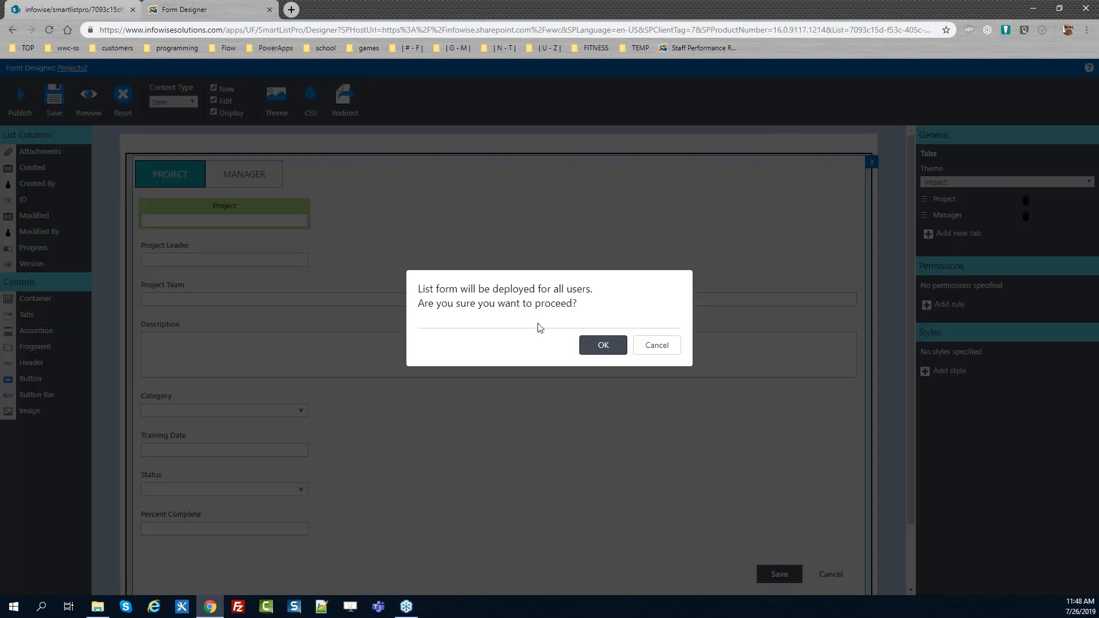
pyautogui.click(605, 349)
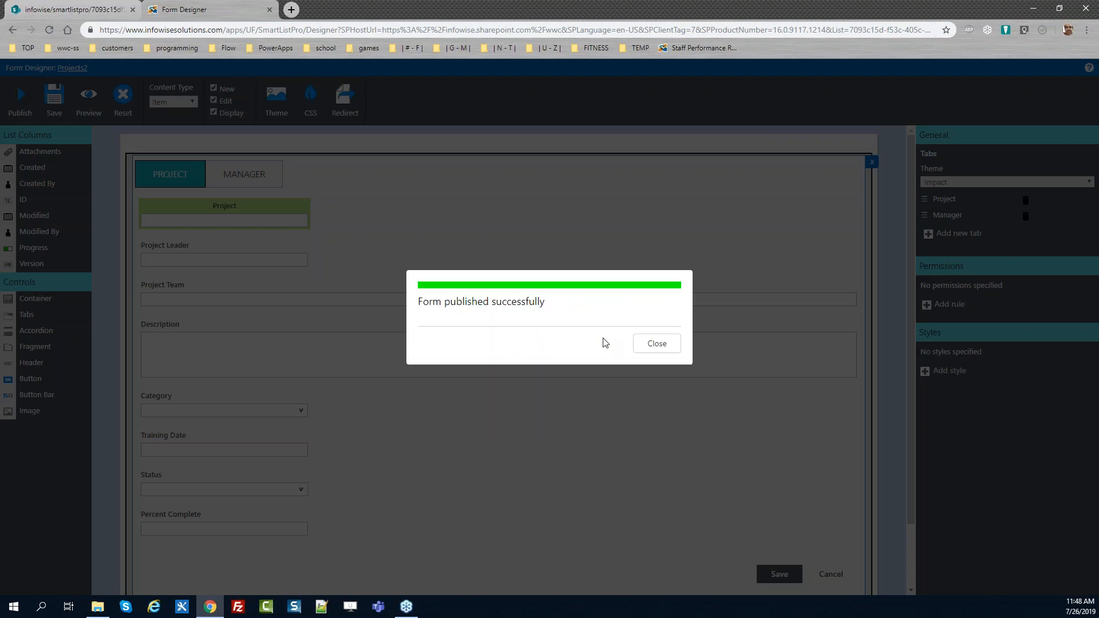
pyautogui.click(667, 343)
# Reload the published edit form and check the narrowed field widths and the Category choices
pyautogui.click(67, 7)
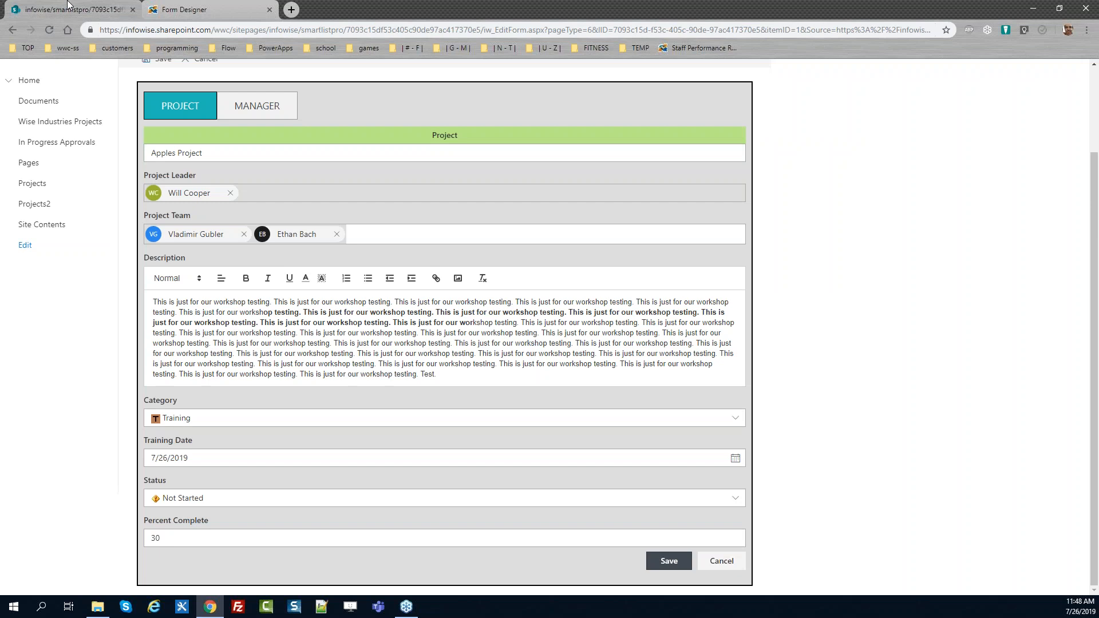
pyautogui.press('F5')
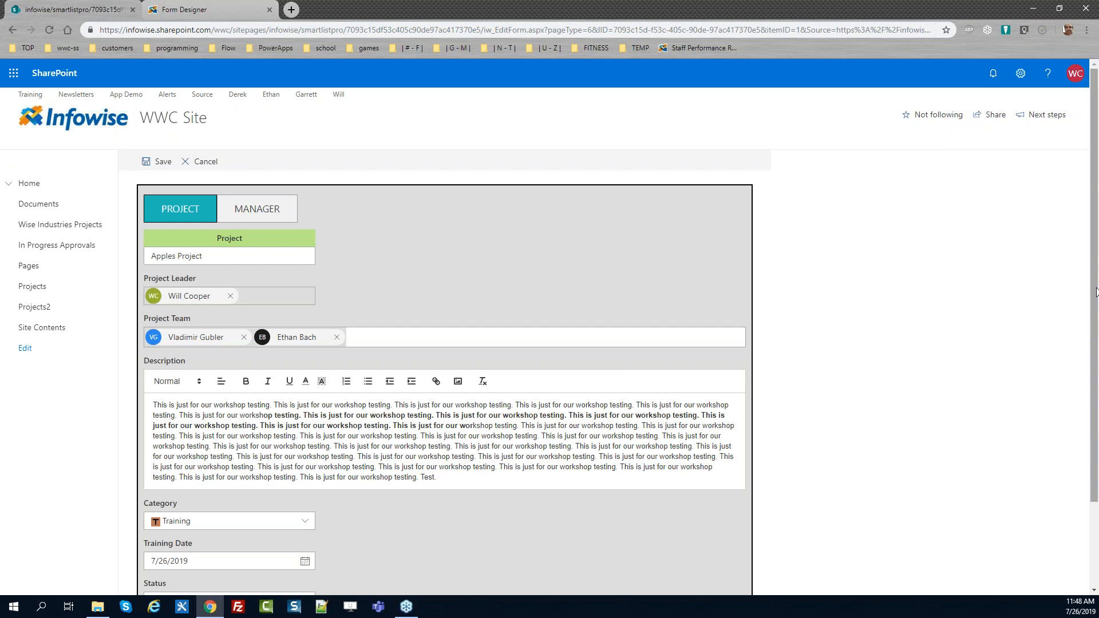
pyautogui.moveTo(1095, 263); pyautogui.dragTo(1095, 340)
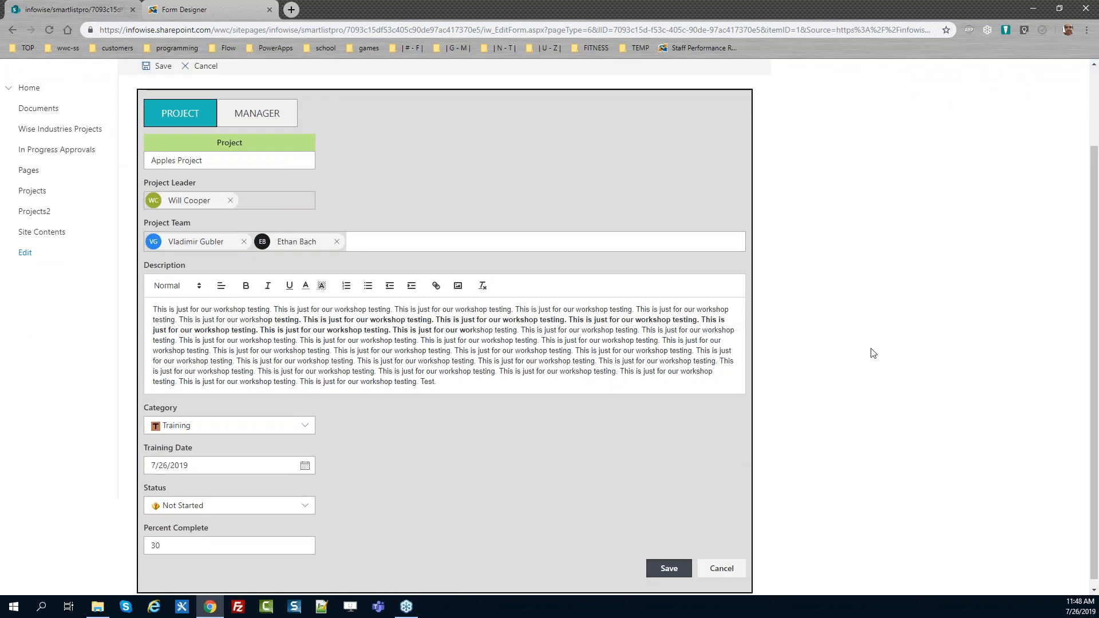
pyautogui.click(306, 428)
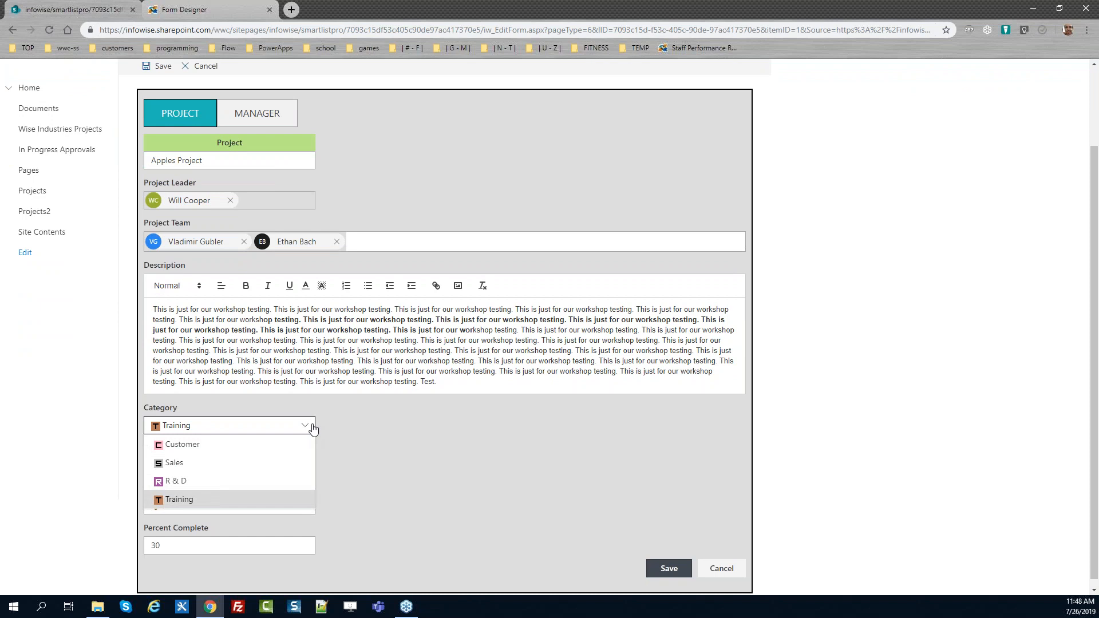
pyautogui.click(349, 425)
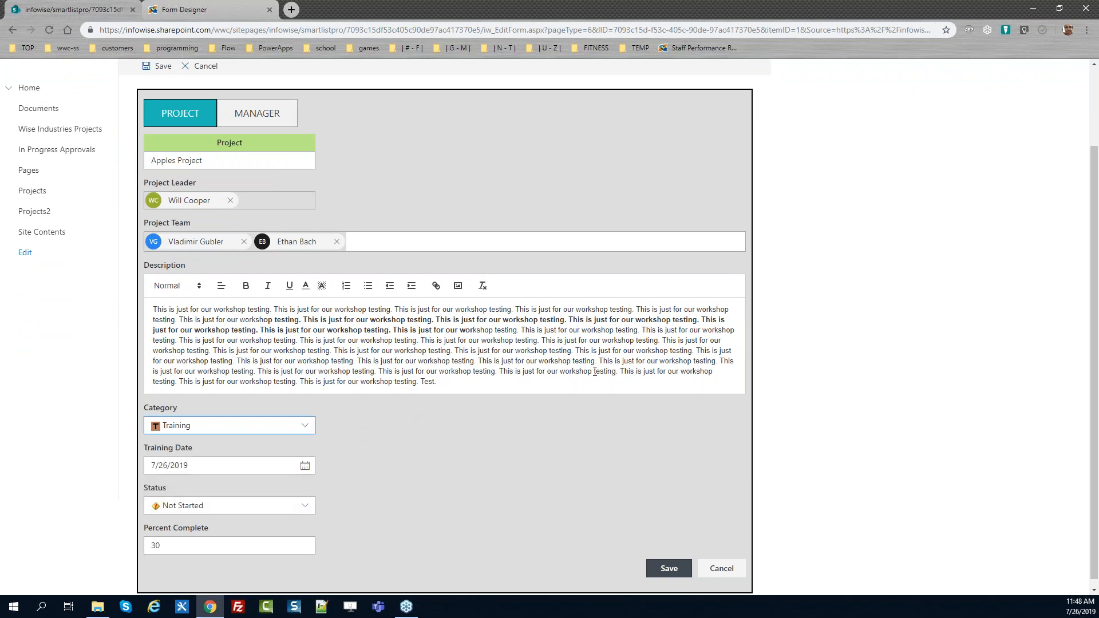
pyautogui.scroll(2, 1074, 480)
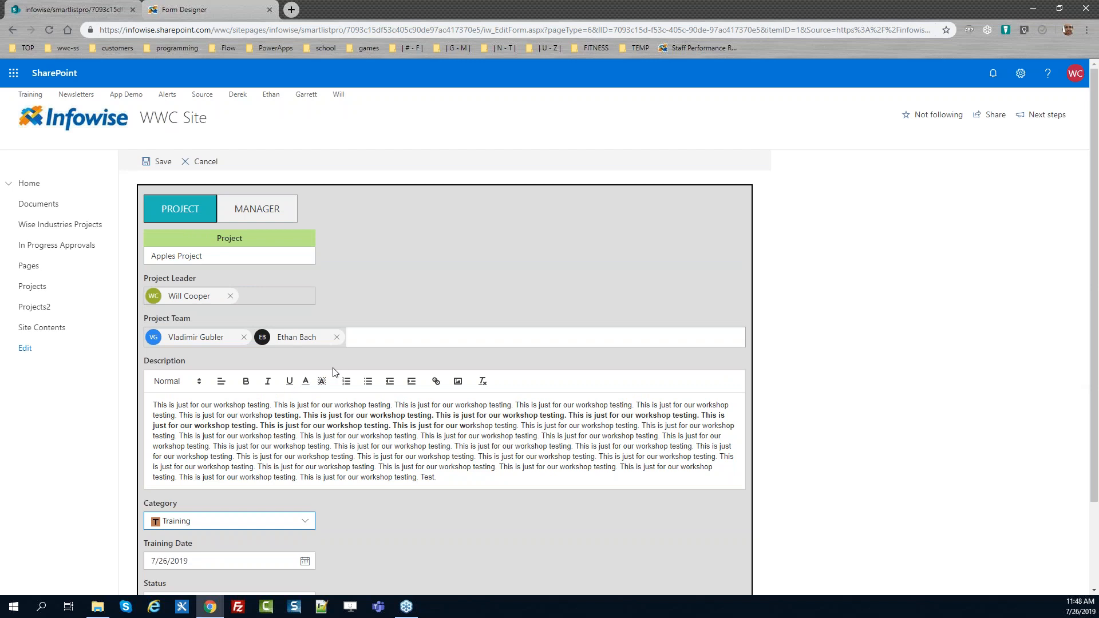
# Open the Manager tab and draw a test signature in the signature pad
pyautogui.click(273, 213)
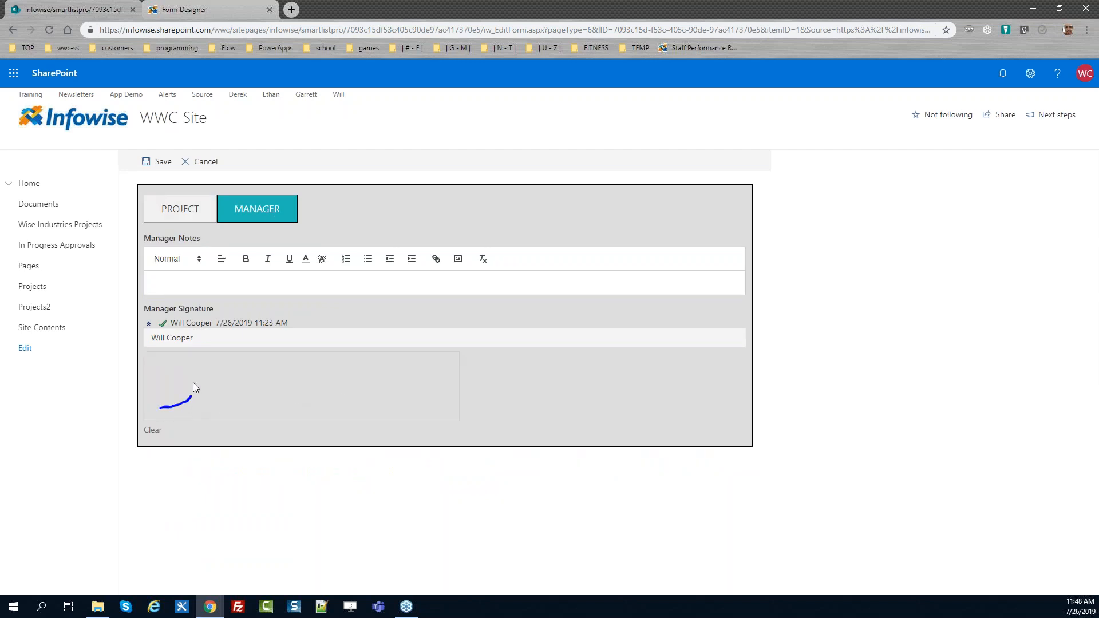
pyautogui.moveTo(307, 384); pyautogui.dragTo(421, 369)
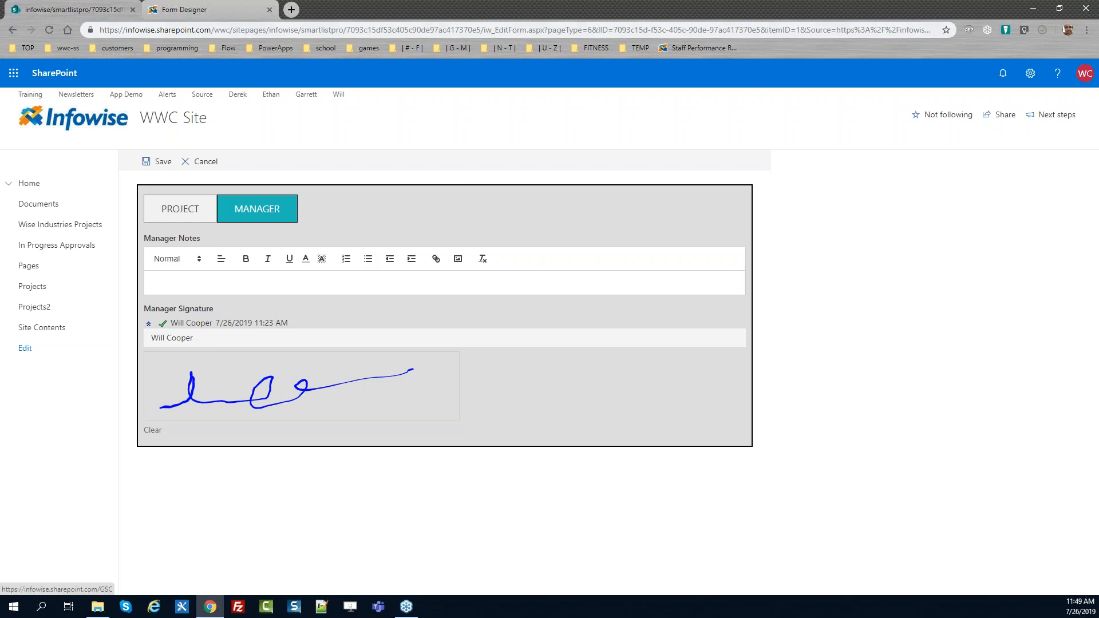
# Add a style named BG White with a white background color to the Manager Signature column
pyautogui.click(220, 18)
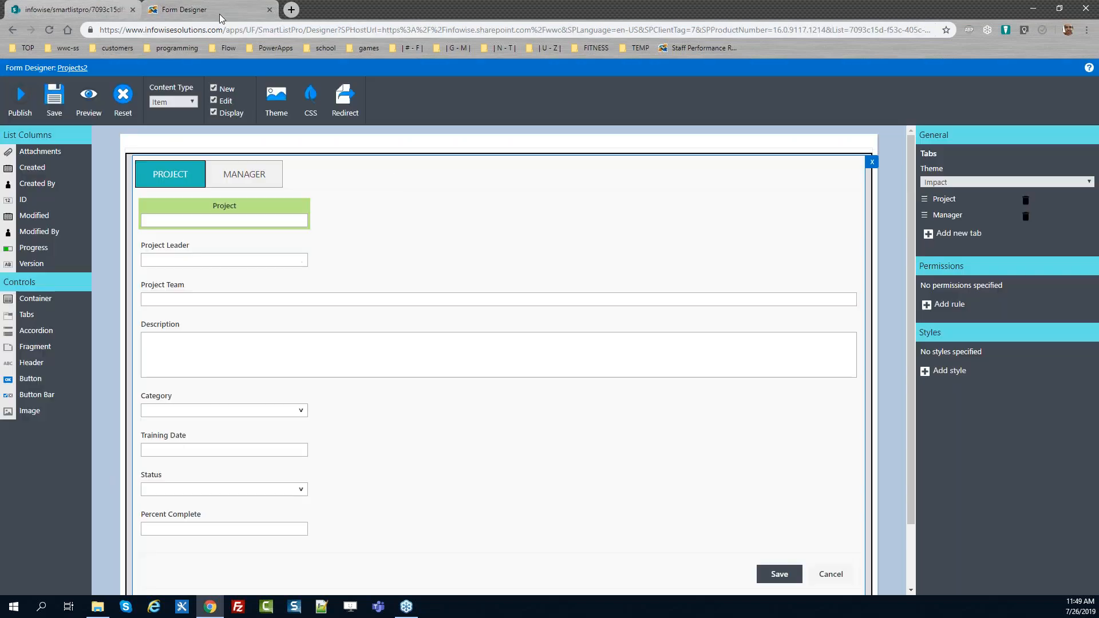
pyautogui.click(256, 180)
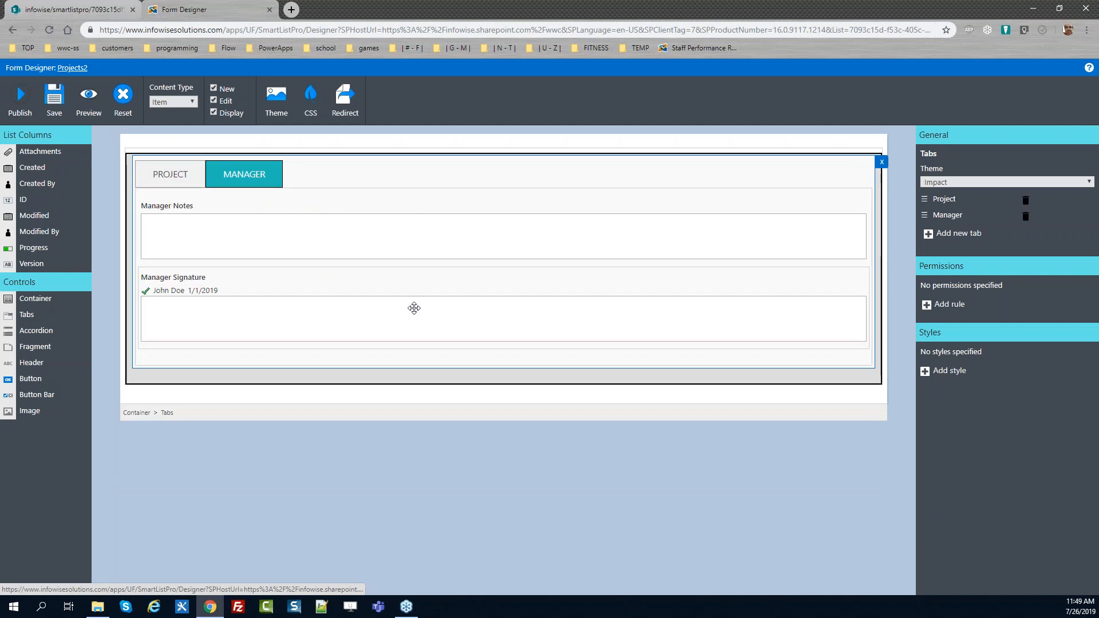
pyautogui.click(303, 283)
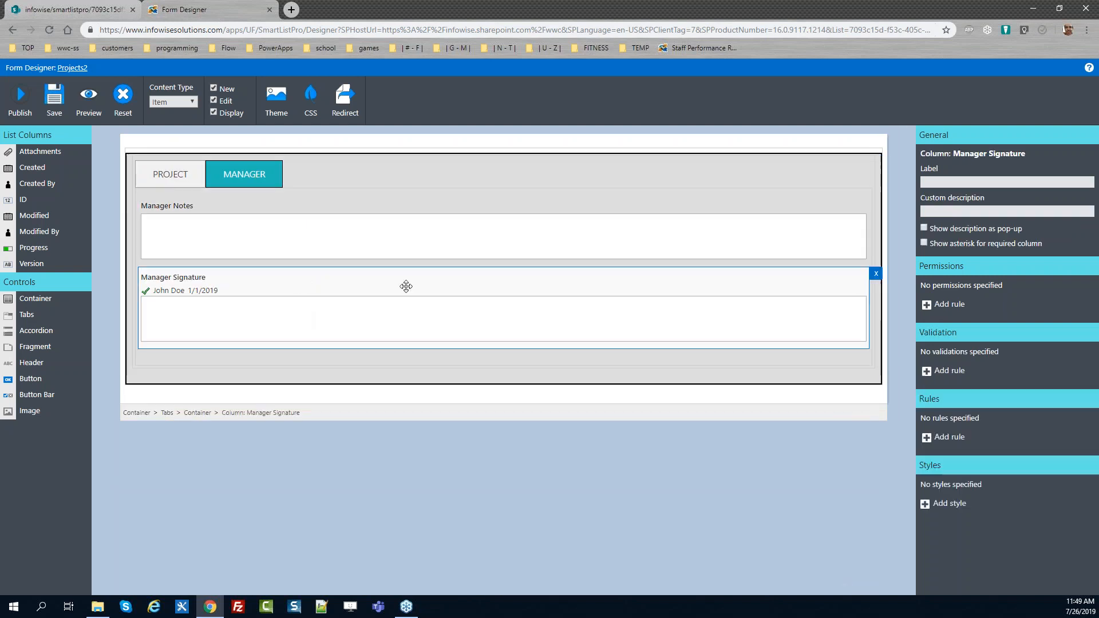
pyautogui.click(925, 506)
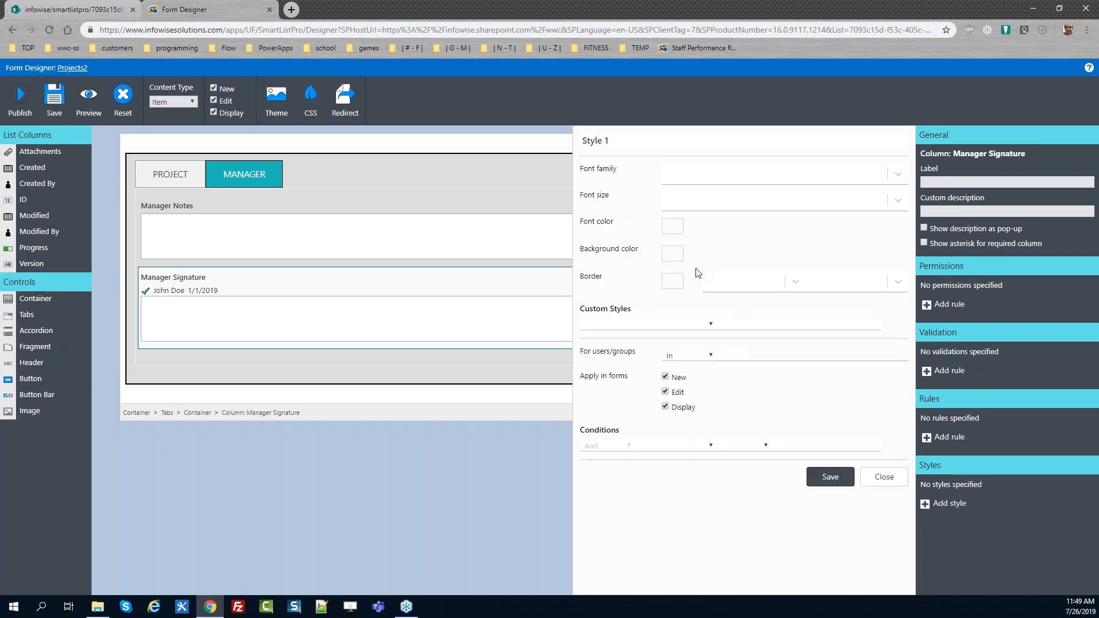
pyautogui.click(677, 256)
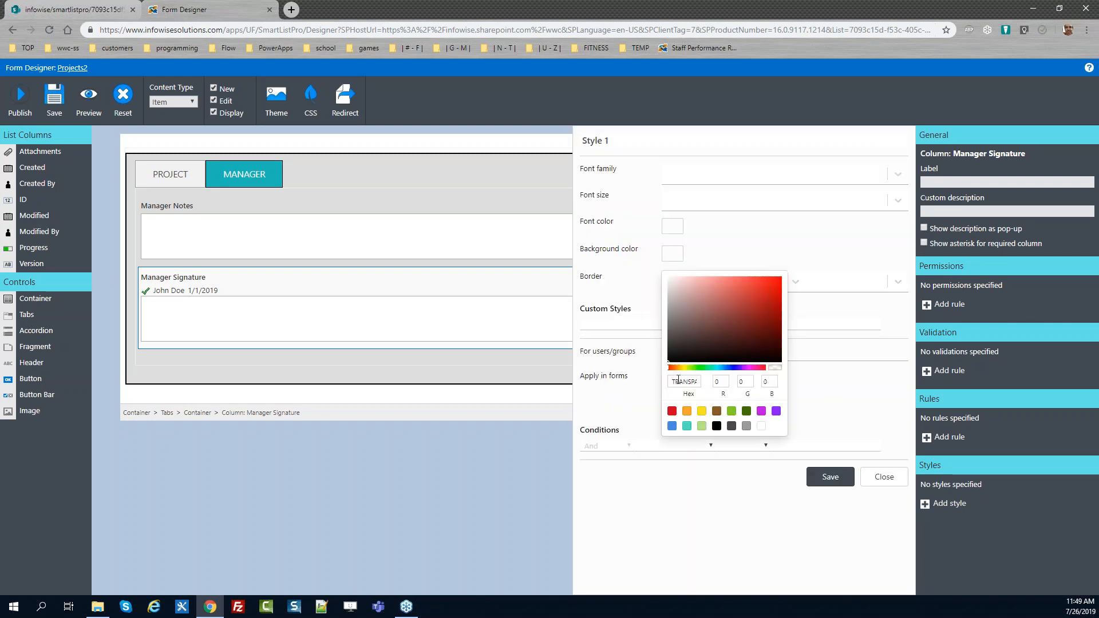
pyautogui.click(761, 426)
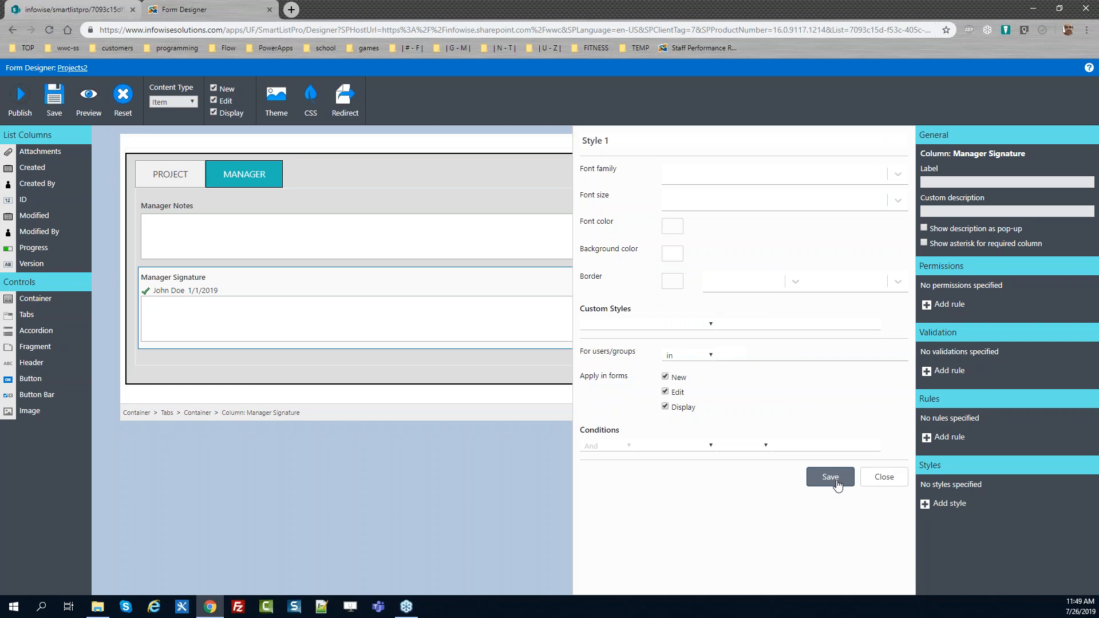
pyautogui.click(650, 143)
pyautogui.write('BG White')
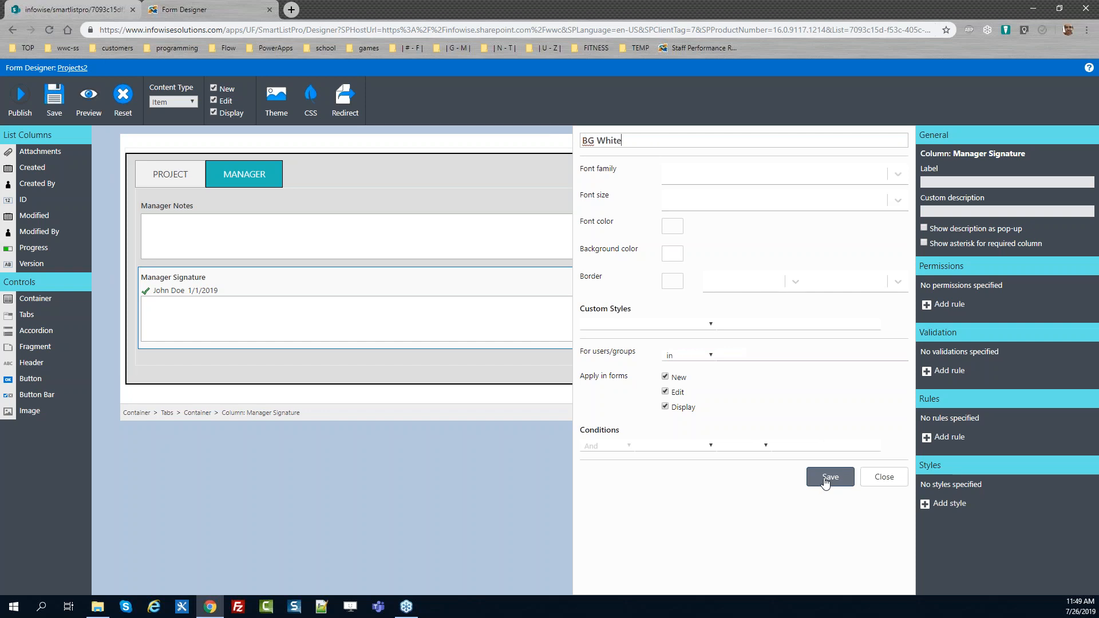
pyautogui.click(826, 480)
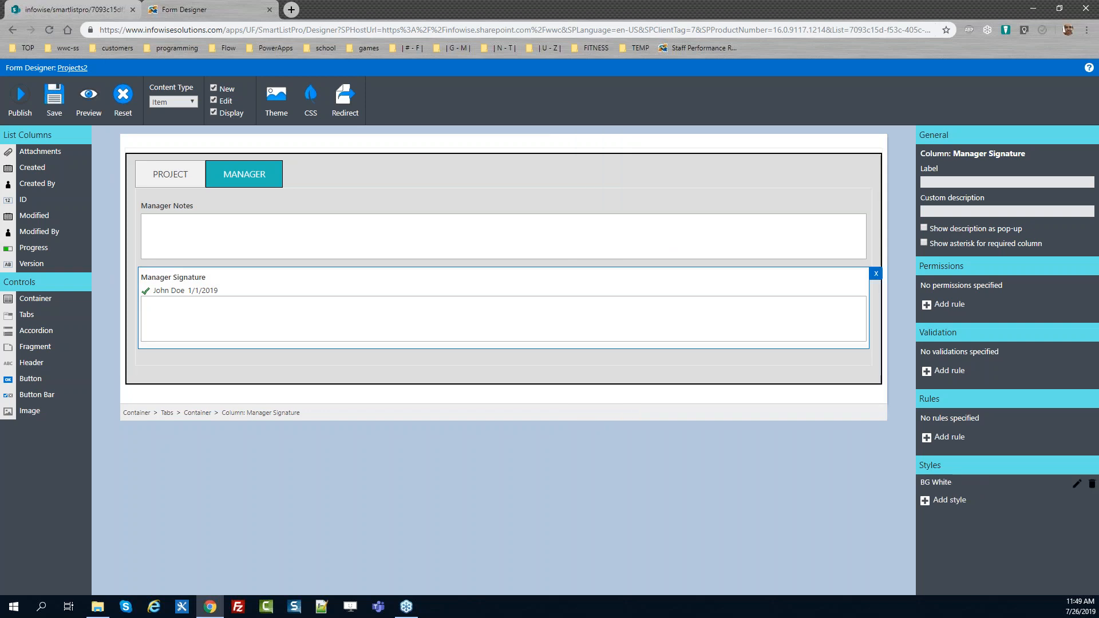
# Publish the updated form for all users
pyautogui.click(20, 99)
pyautogui.click(603, 345)
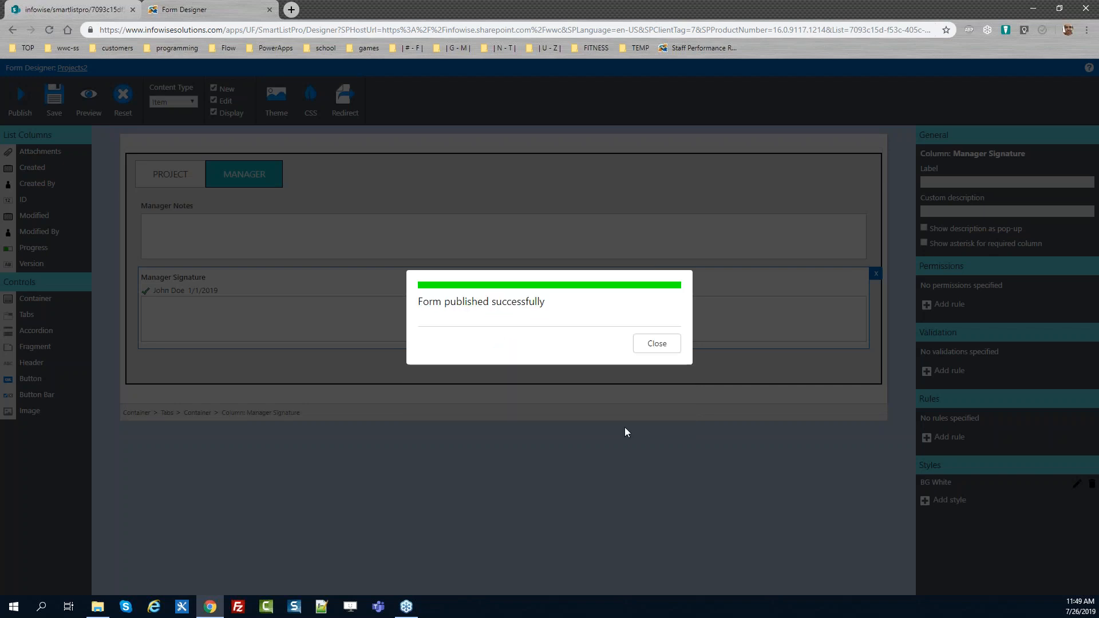
pyautogui.click(662, 348)
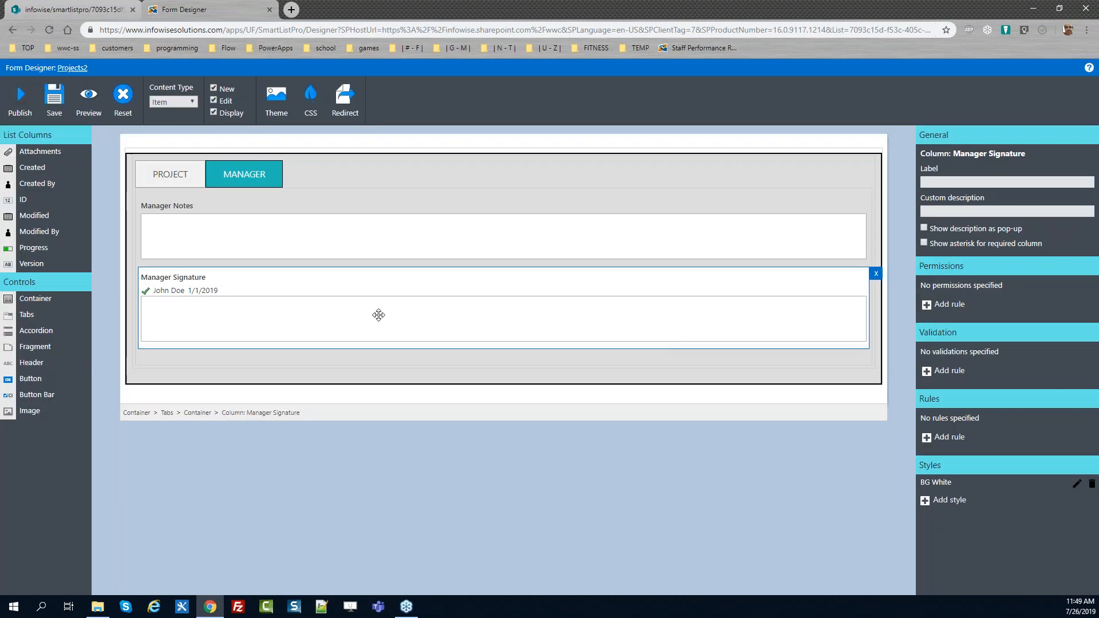
# Reload the edit form and test drawing a signature on the Manager tab, then review the Project tab
pyautogui.click(84, 4)
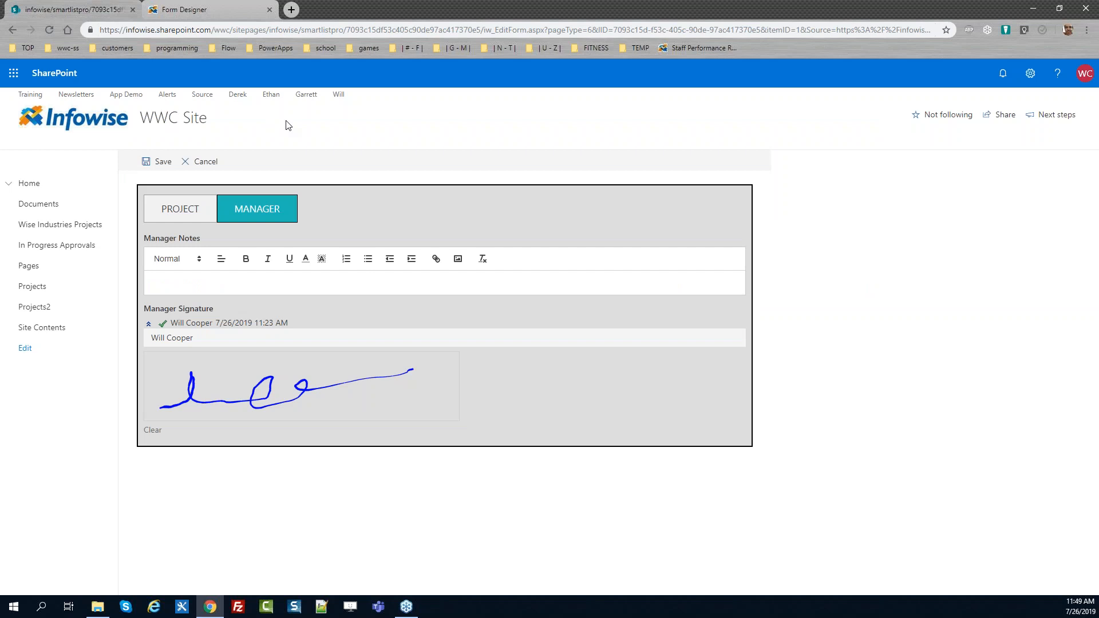
pyautogui.press('F5')
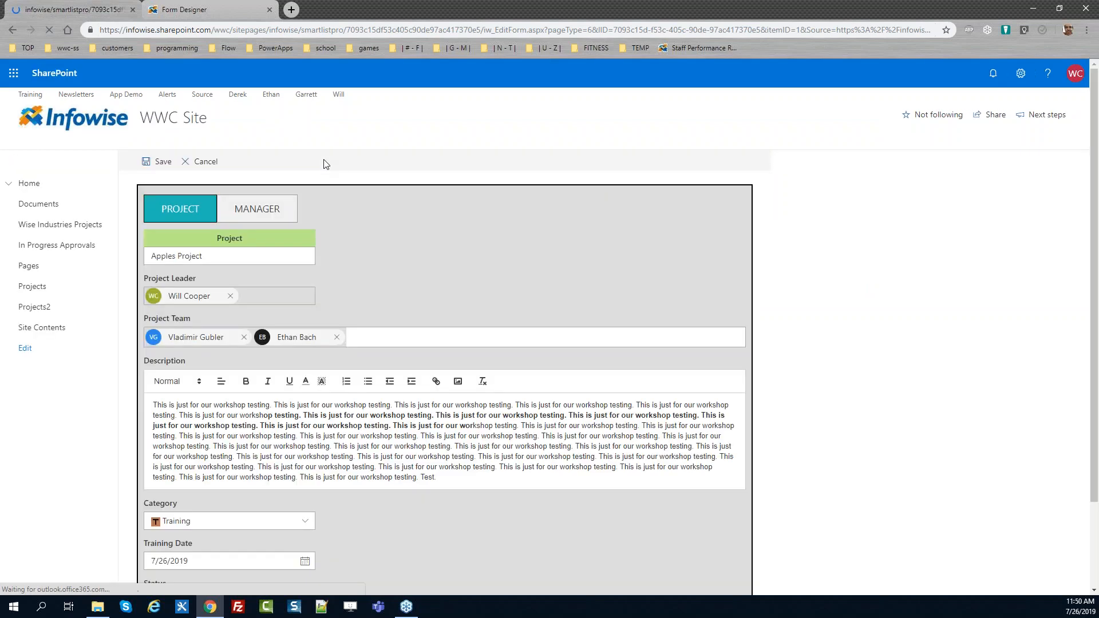
pyautogui.click(269, 210)
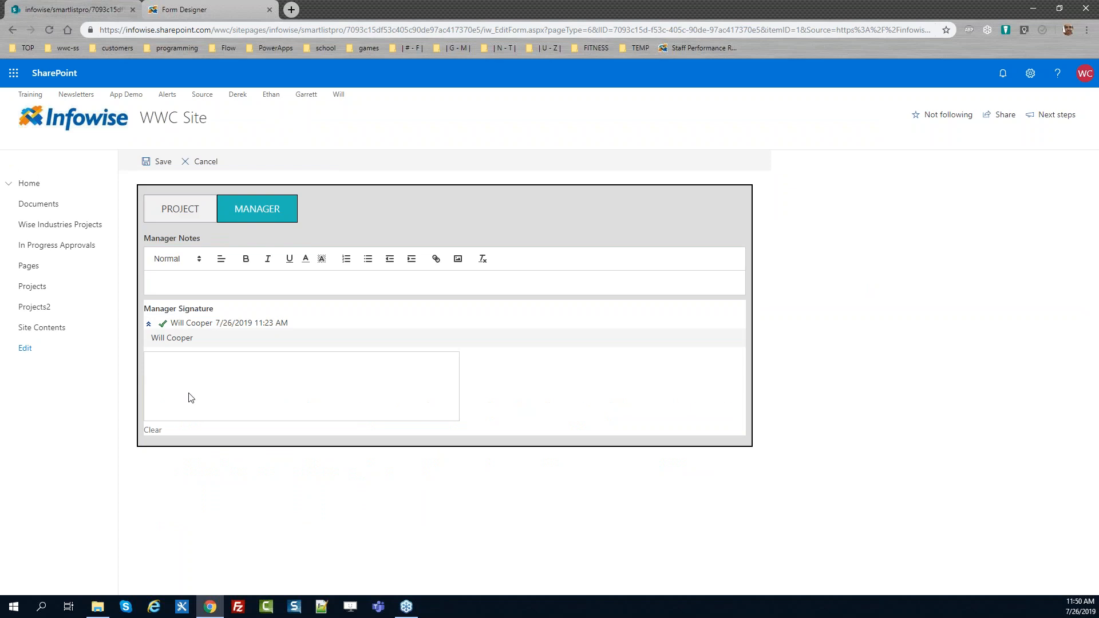
pyautogui.moveTo(156, 403)
pyautogui.mouseDown()
pyautogui.moveTo(196, 381)
pyautogui.moveTo(305, 402)
pyautogui.moveTo(355, 393)
pyautogui.mouseUp()
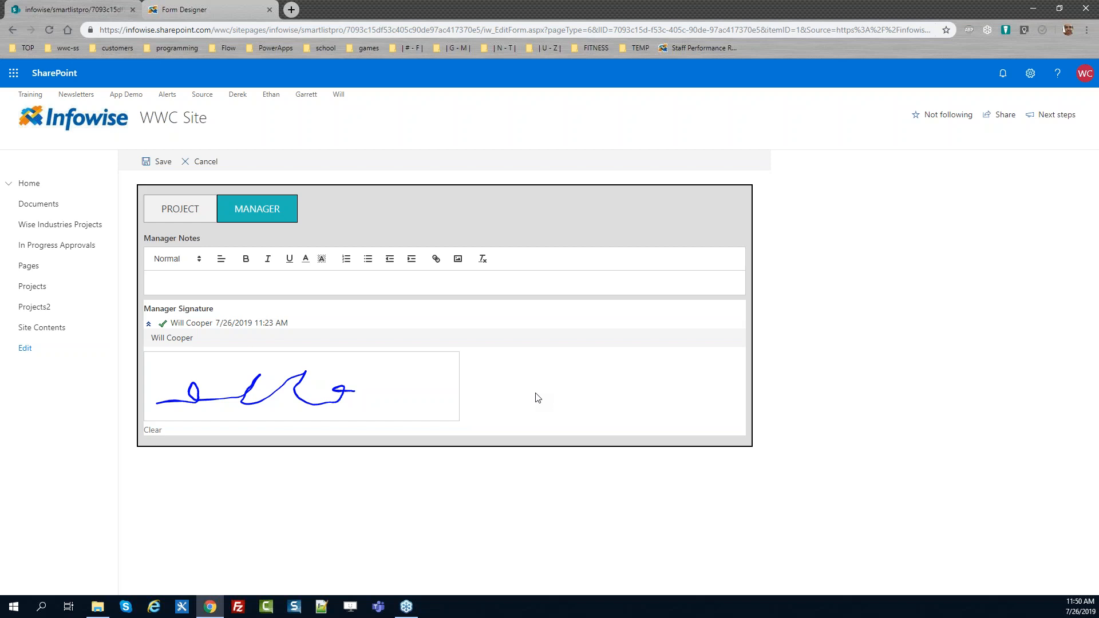
pyautogui.click(193, 211)
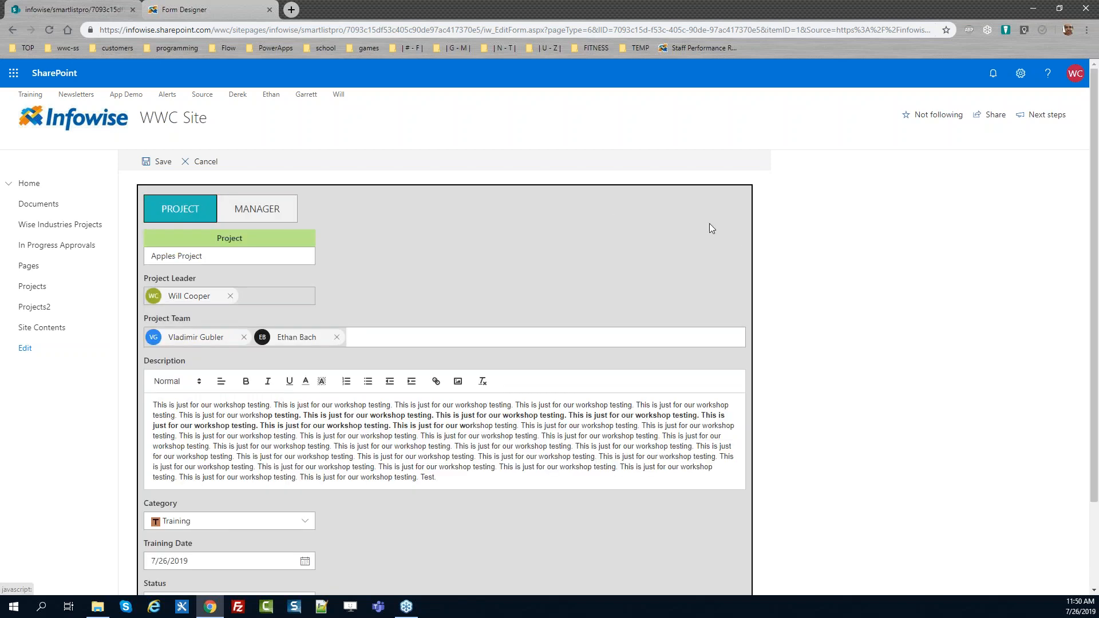
pyautogui.moveTo(1094, 255); pyautogui.dragTo(1096, 429)
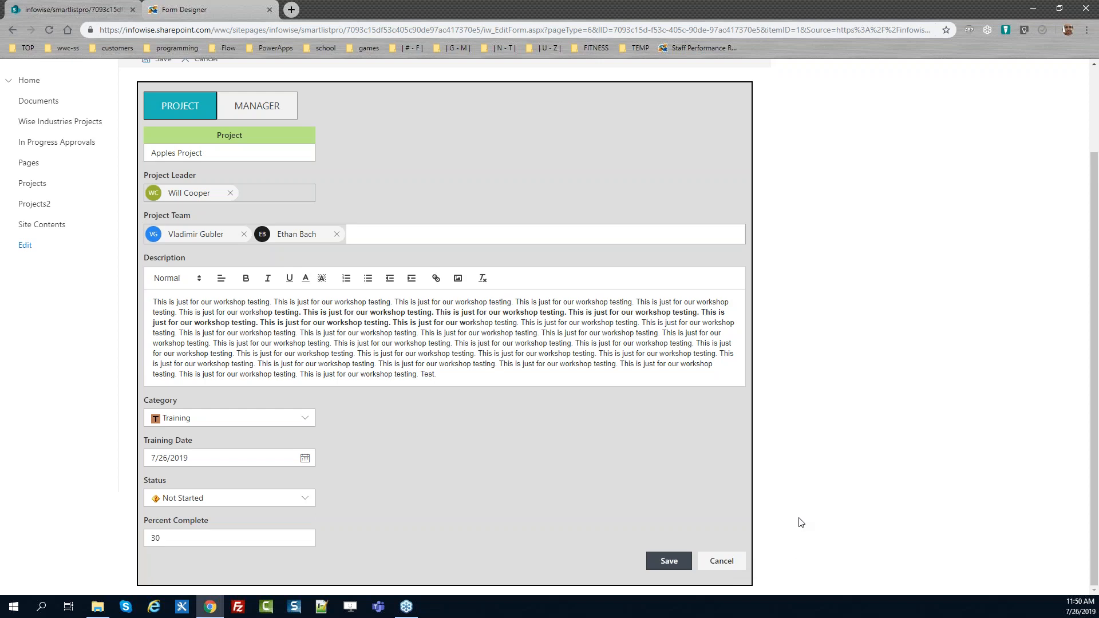
# Inspect the edit form's Cancel button in the browser developer tools and copy its button class names
pyautogui.press('F12')
pyautogui.moveTo(1094, 291); pyautogui.dragTo(1096, 423)
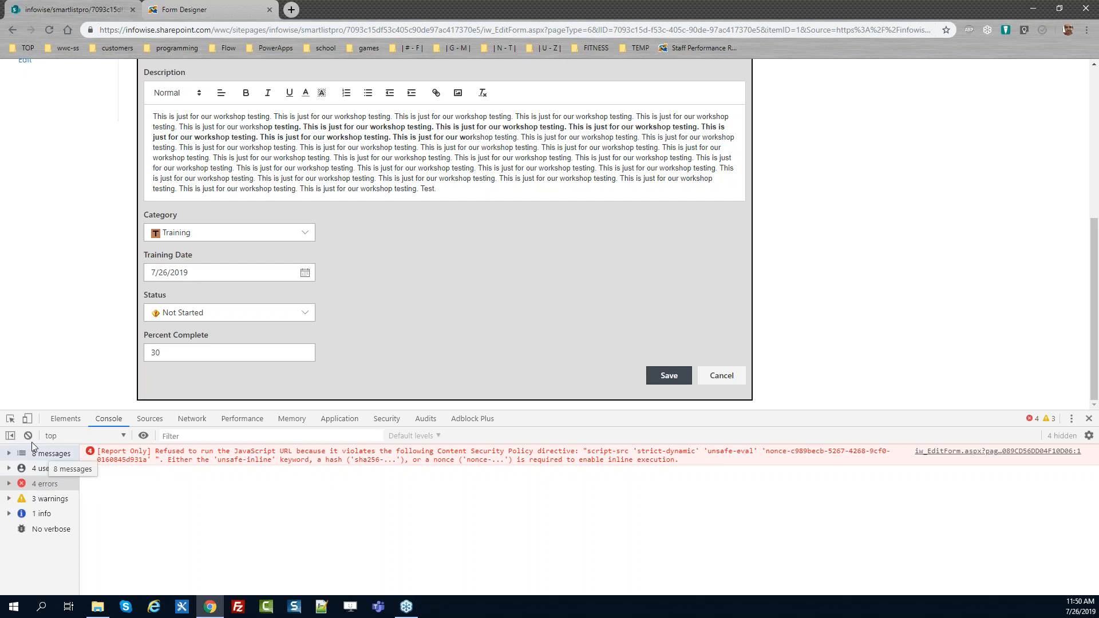
pyautogui.click(11, 421)
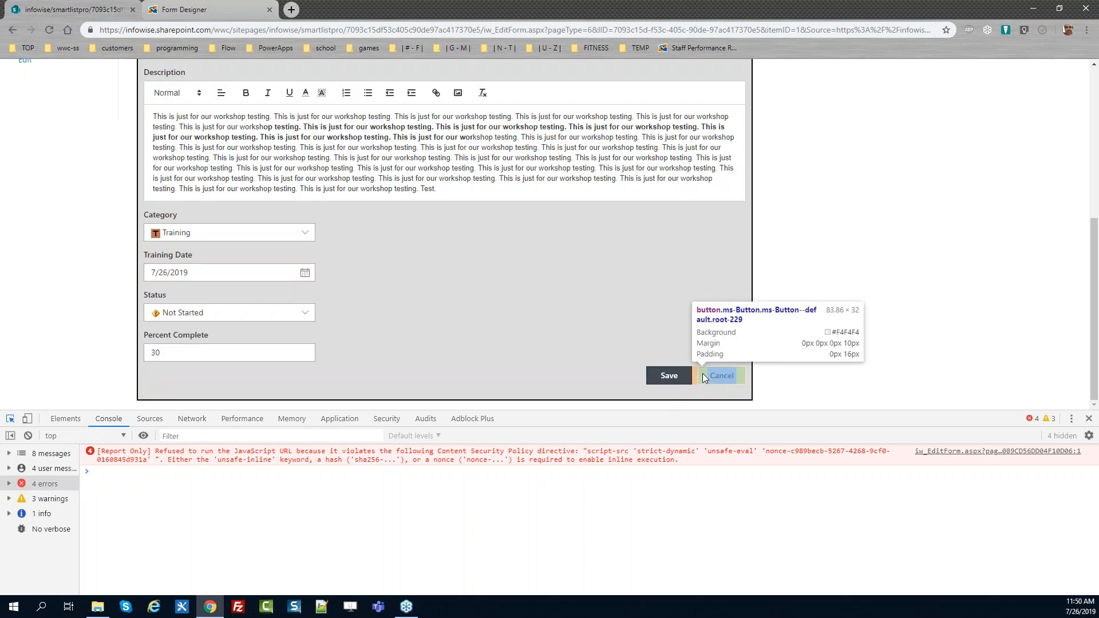
pyautogui.click(703, 373)
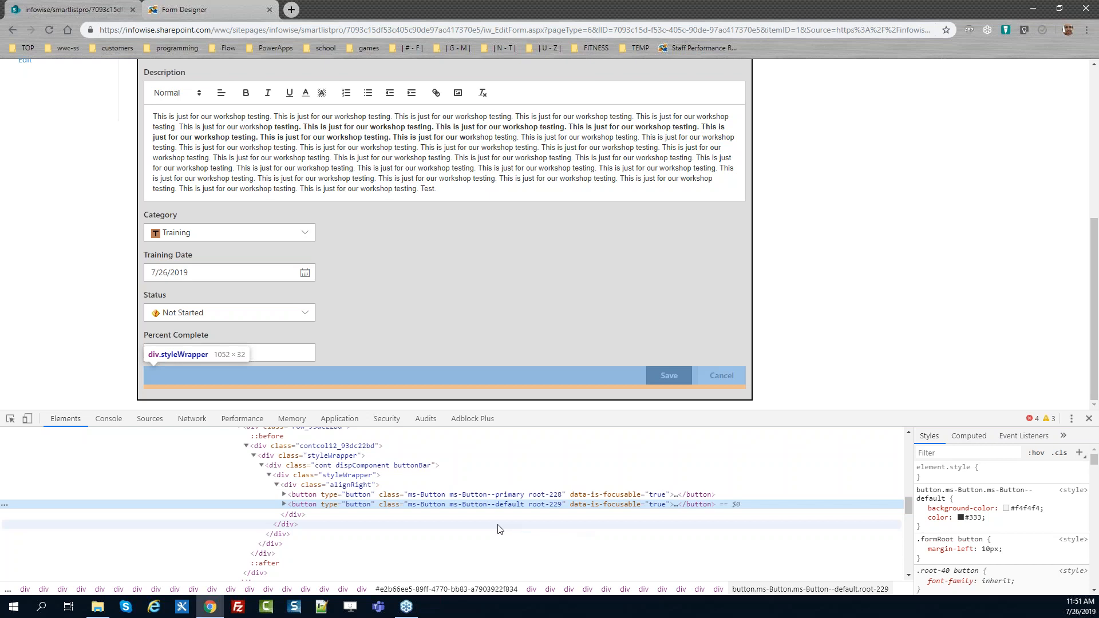
pyautogui.doubleClick(411, 506)
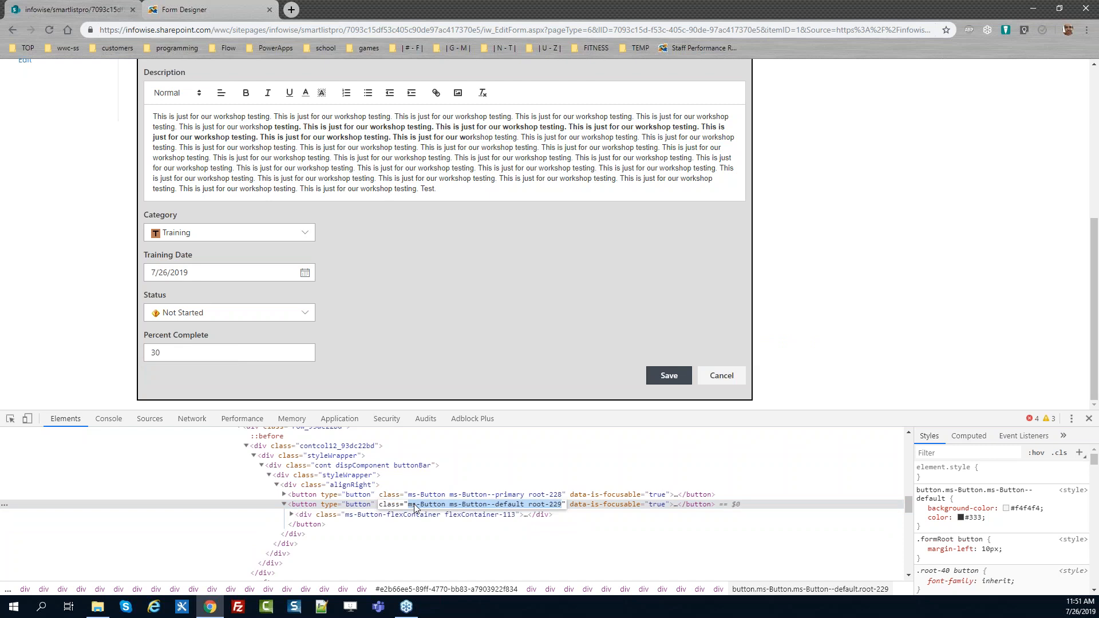
pyautogui.moveTo(524, 506); pyautogui.dragTo(407, 504)
pyautogui.hotkey('ctrl', 'c')
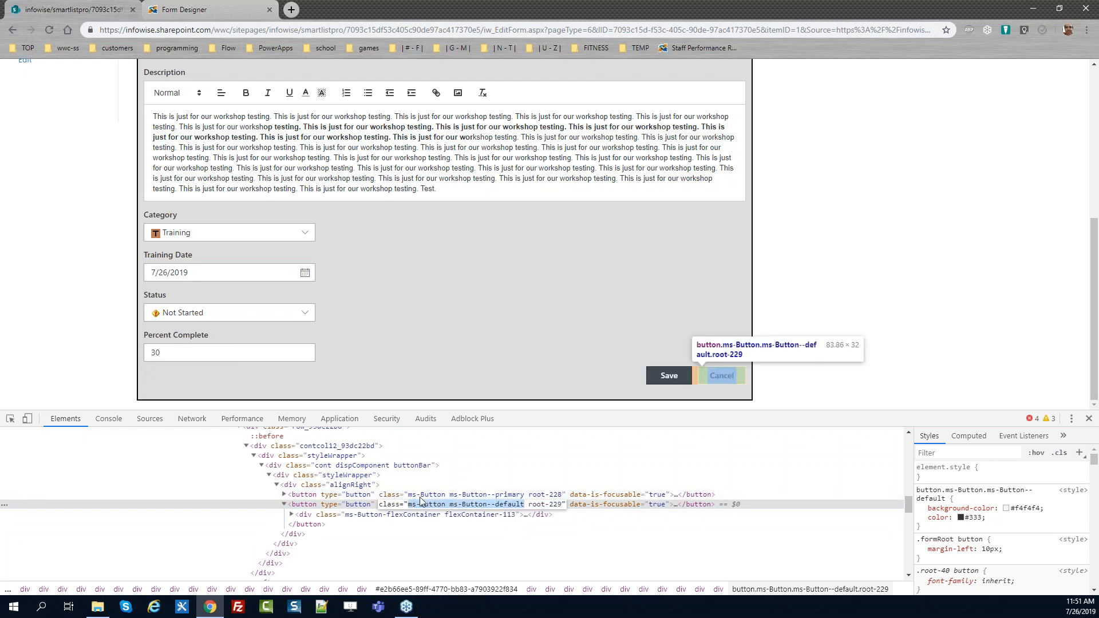
# Add a custom CSS rule giving .ms-Button.ms-Button--default a border of 1px solid black in the form designer
pyautogui.click(212, 5)
pyautogui.click(310, 105)
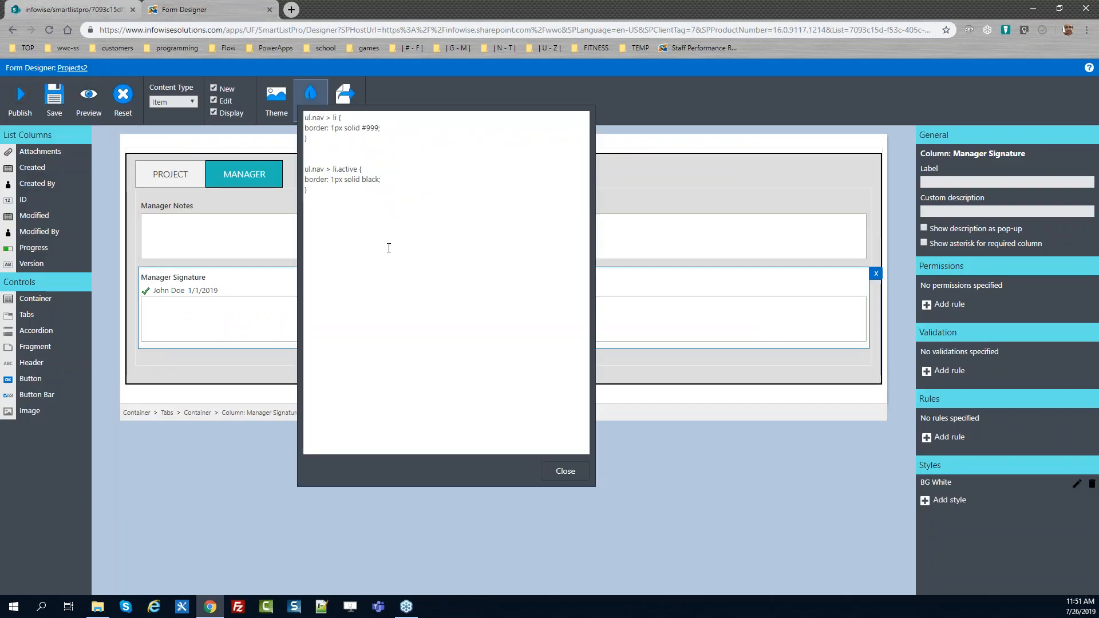
pyautogui.click(348, 205)
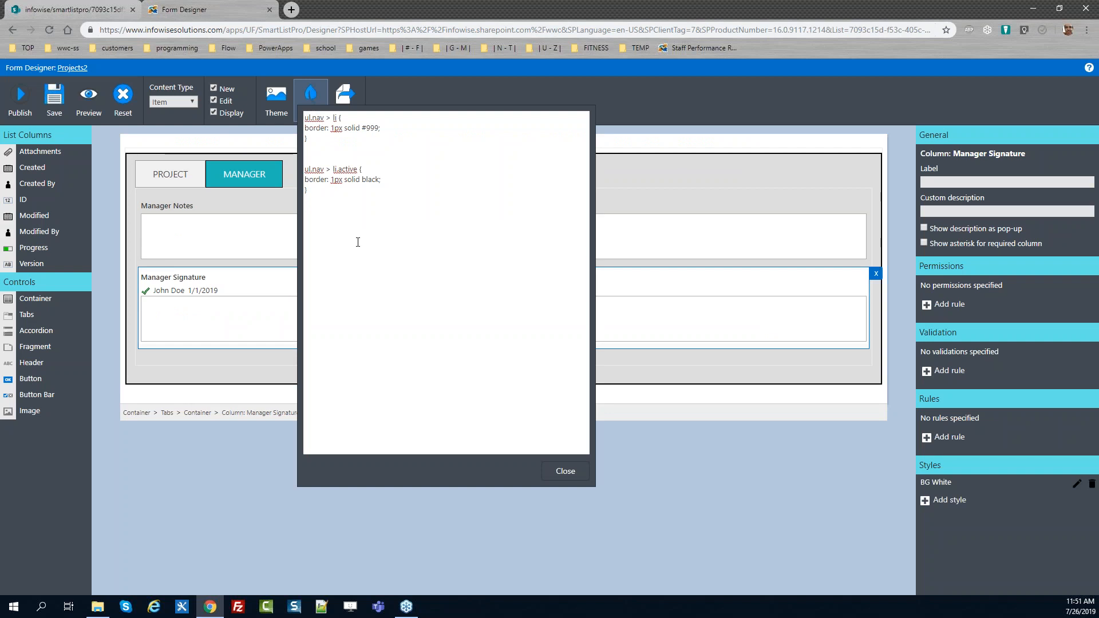
pyautogui.hotkey('ctrl', 'v')
pyautogui.press('Left')
pyautogui.press('Left')
pyautogui.press('Left')
pyautogui.press('Left')
pyautogui.press('Left')
pyautogui.press('Left')
pyautogui.press('Left')
pyautogui.press('Left')
pyautogui.press('Left')
pyautogui.press('Left')
pyautogui.press('Left')
pyautogui.press('Left')
pyautogui.press('Left')
pyautogui.press('Left')
pyautogui.press('Left')
pyautogui.press('Left')
pyautogui.write('.')
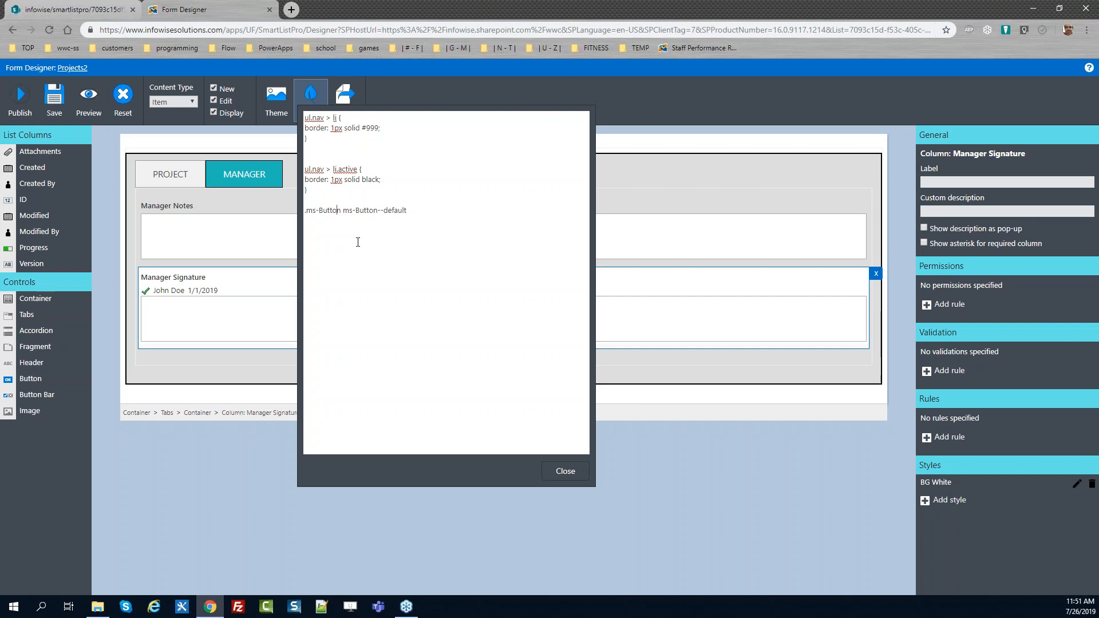
pyautogui.press('Delete')
pyautogui.write('.active')
pyautogui.write(' { ')
pyautogui.write('border: 1px sol')
pyautogui.write('id black')
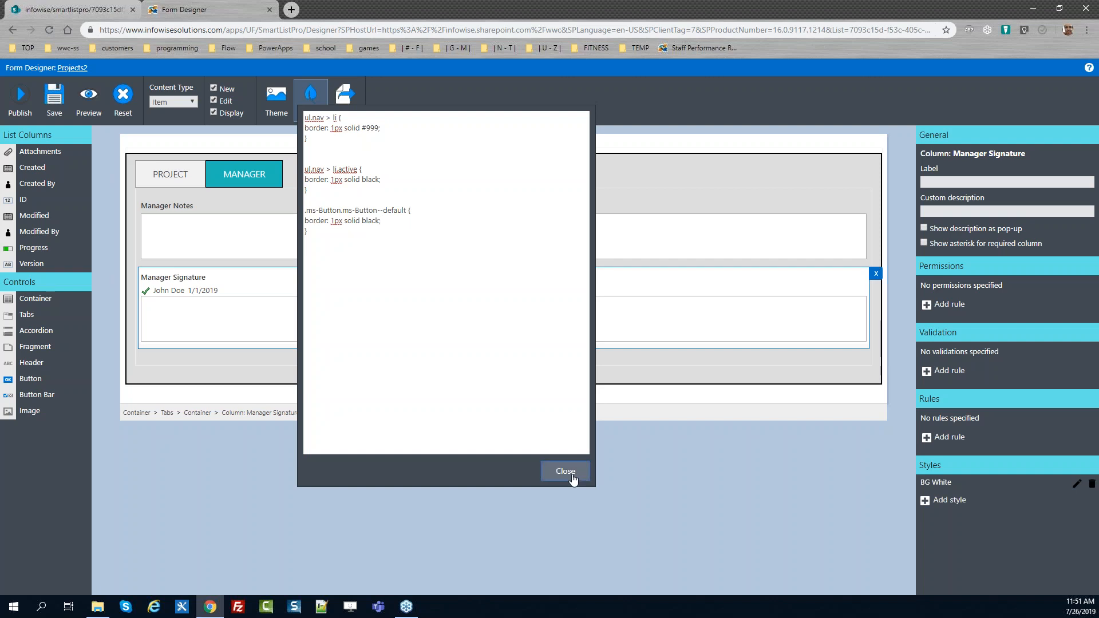
pyautogui.click(567, 471)
# Publish the form for all users
pyautogui.click(19, 101)
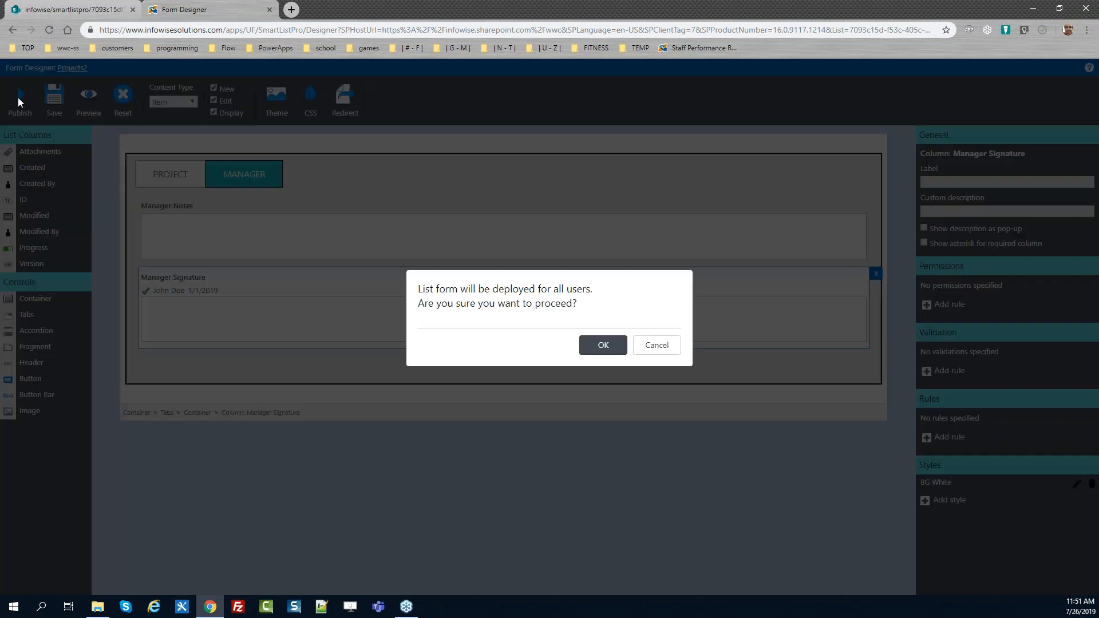
pyautogui.click(594, 347)
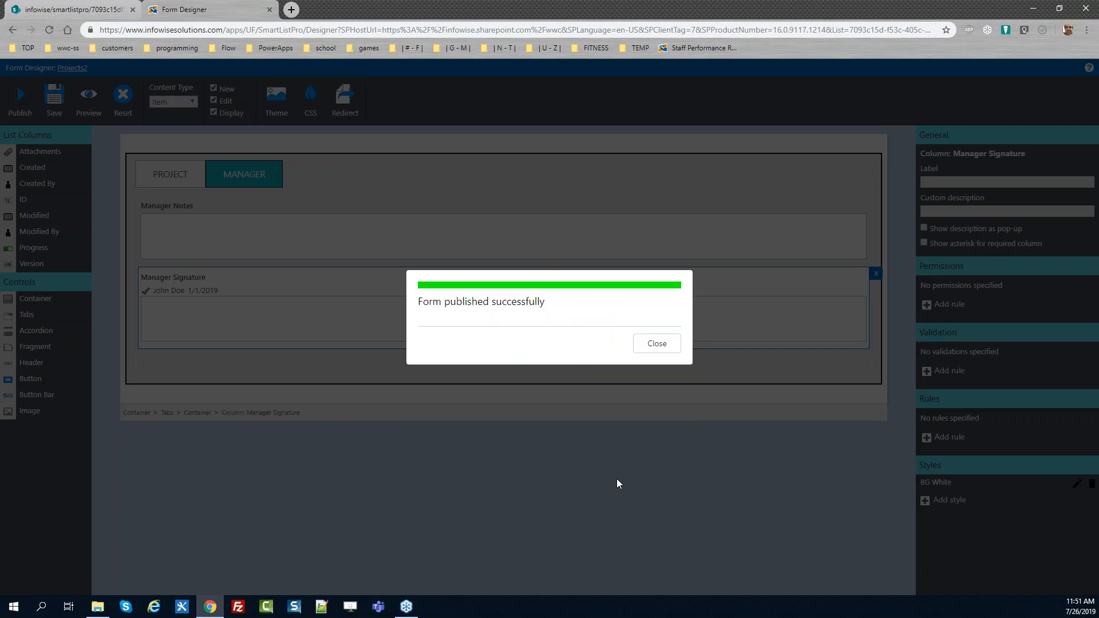
pyautogui.click(657, 345)
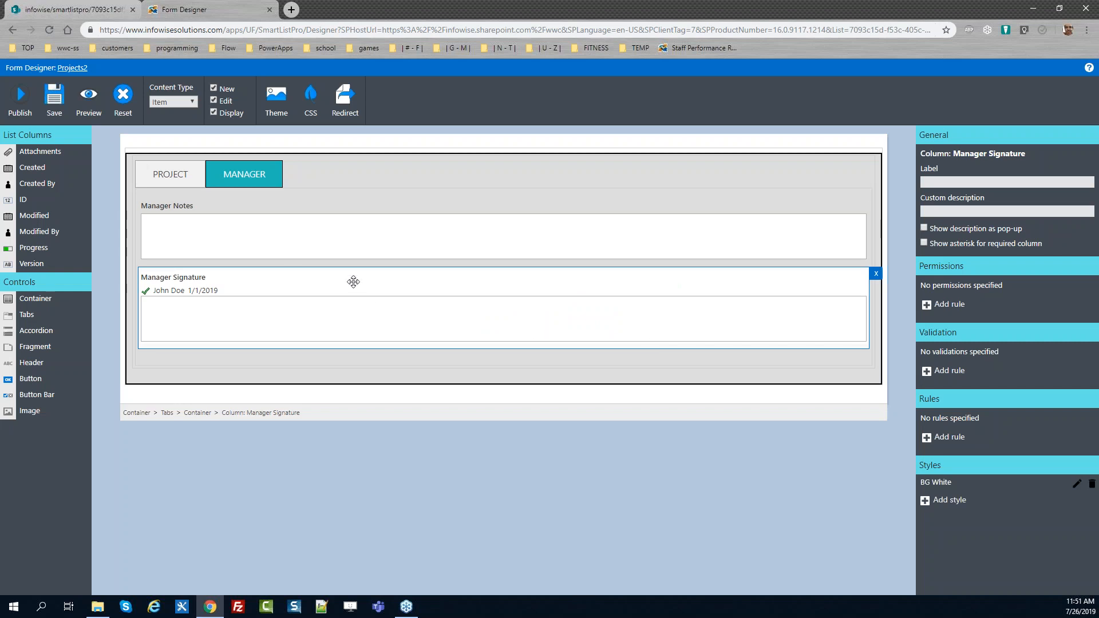
# Move the Save/Cancel button bar out of the tabs into the outer container below them
pyautogui.click(184, 172)
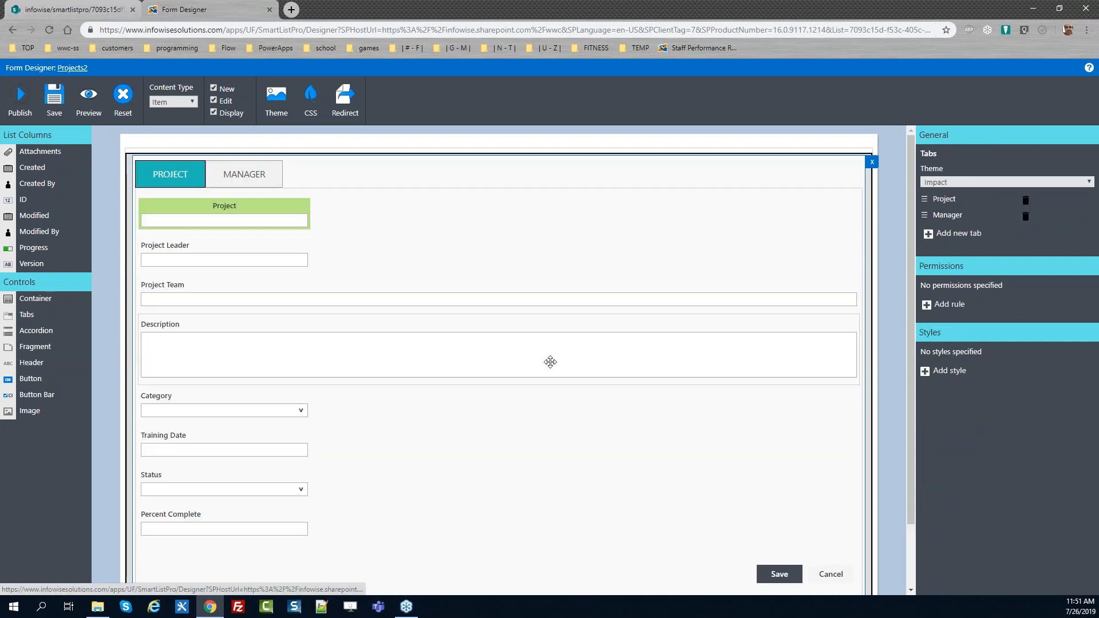
pyautogui.moveTo(912, 386); pyautogui.dragTo(912, 468)
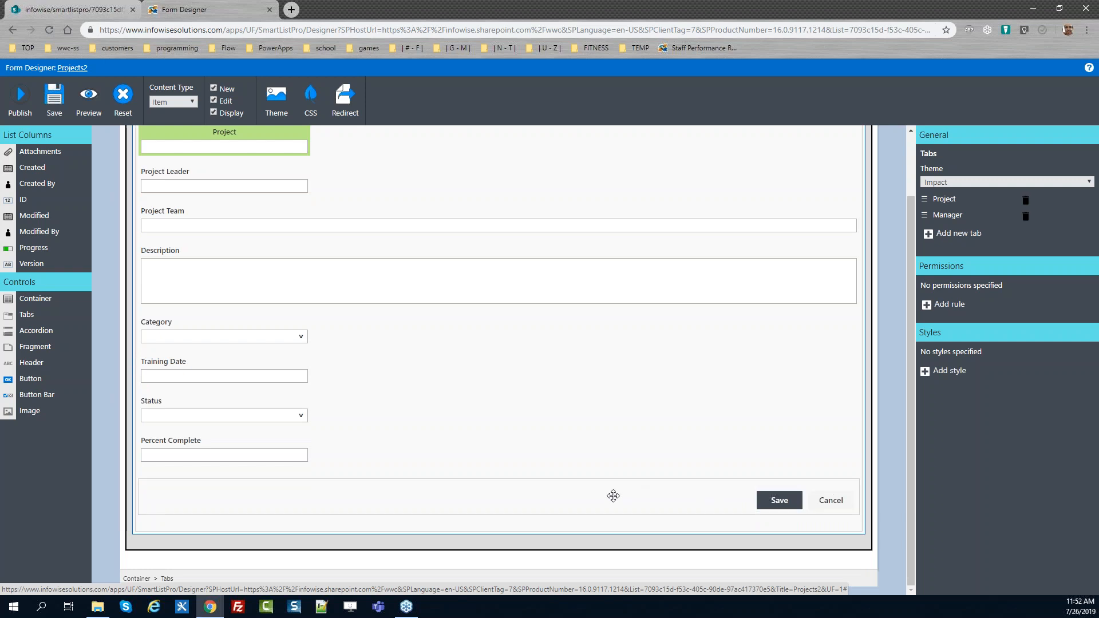
pyautogui.moveTo(612, 496); pyautogui.dragTo(610, 509)
pyautogui.click(385, 484)
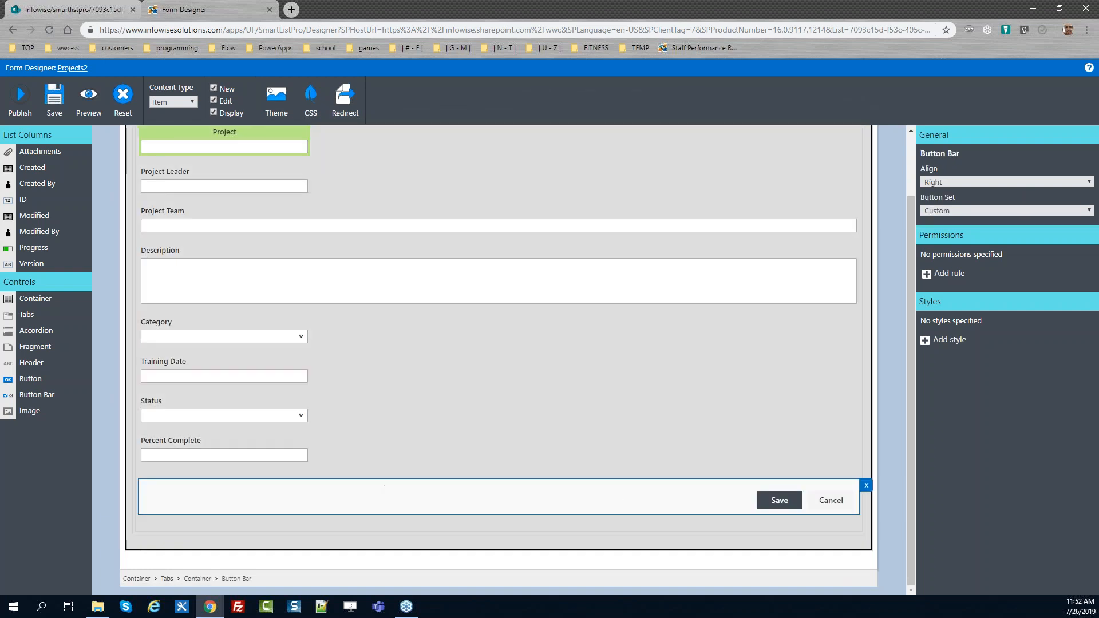
pyautogui.moveTo(430, 499)
pyautogui.mouseDown()
pyautogui.moveTo(424, 533)
pyautogui.moveTo(427, 520)
pyautogui.mouseUp()
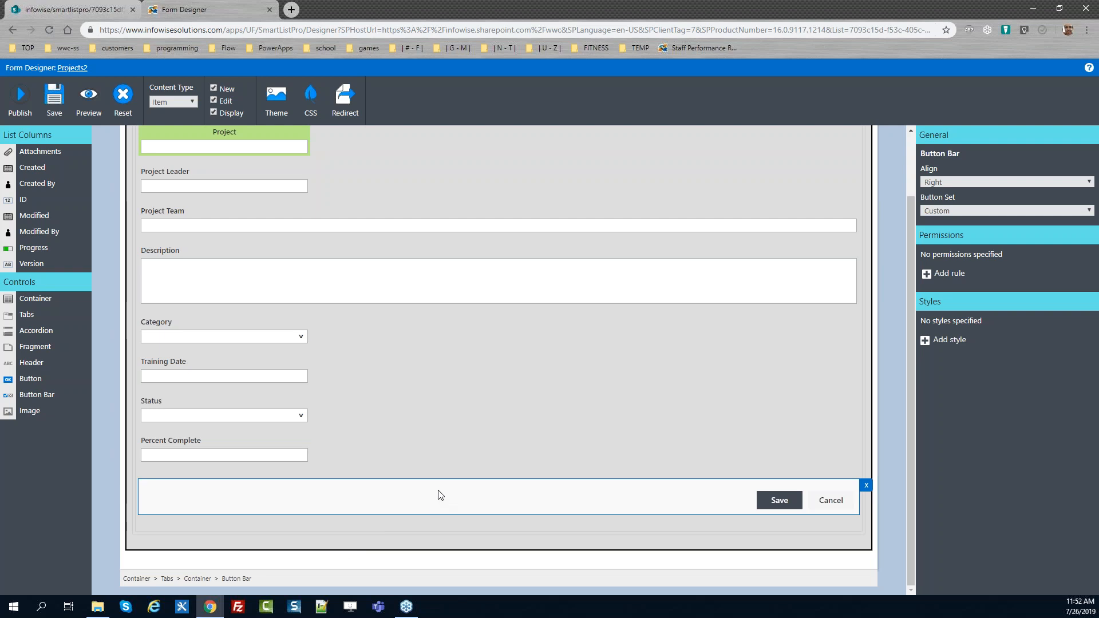
pyautogui.moveTo(439, 503); pyautogui.dragTo(435, 546)
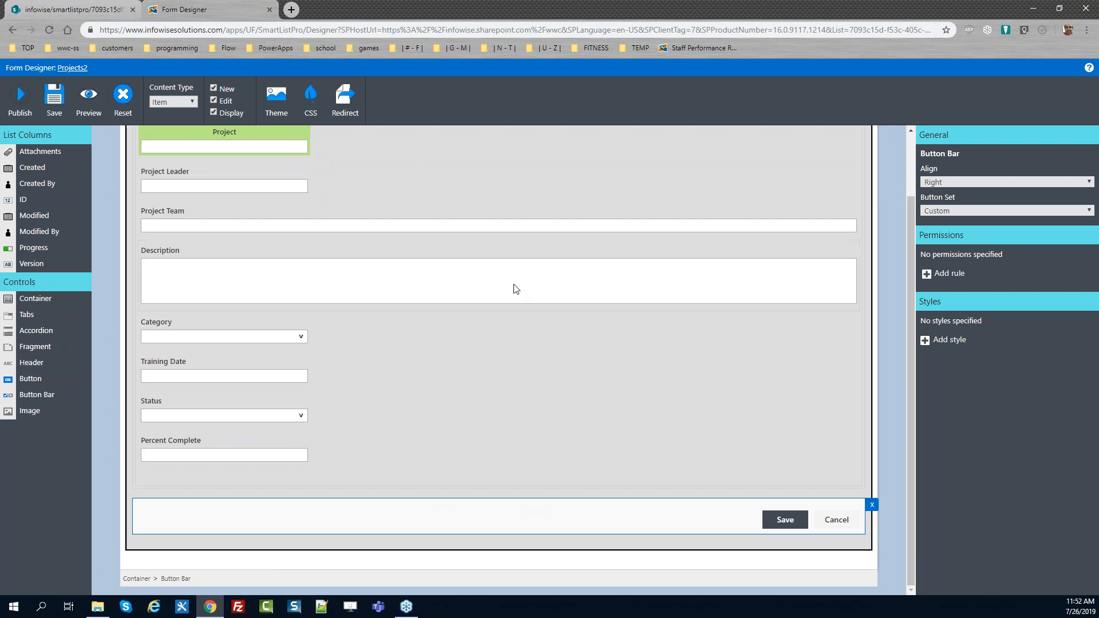
pyautogui.moveTo(911, 371); pyautogui.dragTo(912, 308)
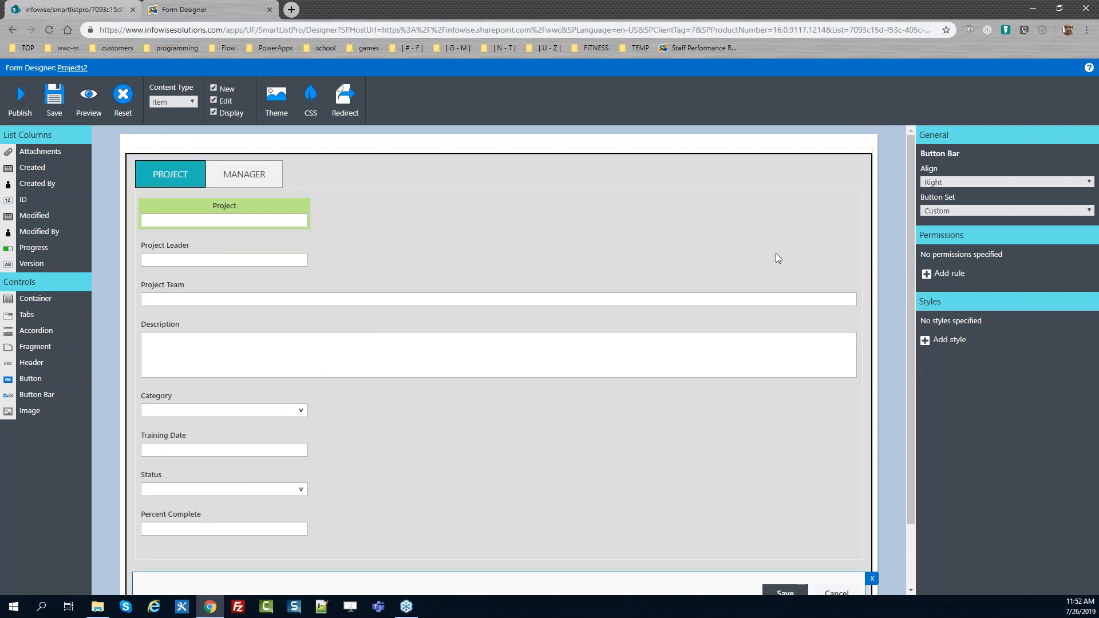
pyautogui.click(248, 174)
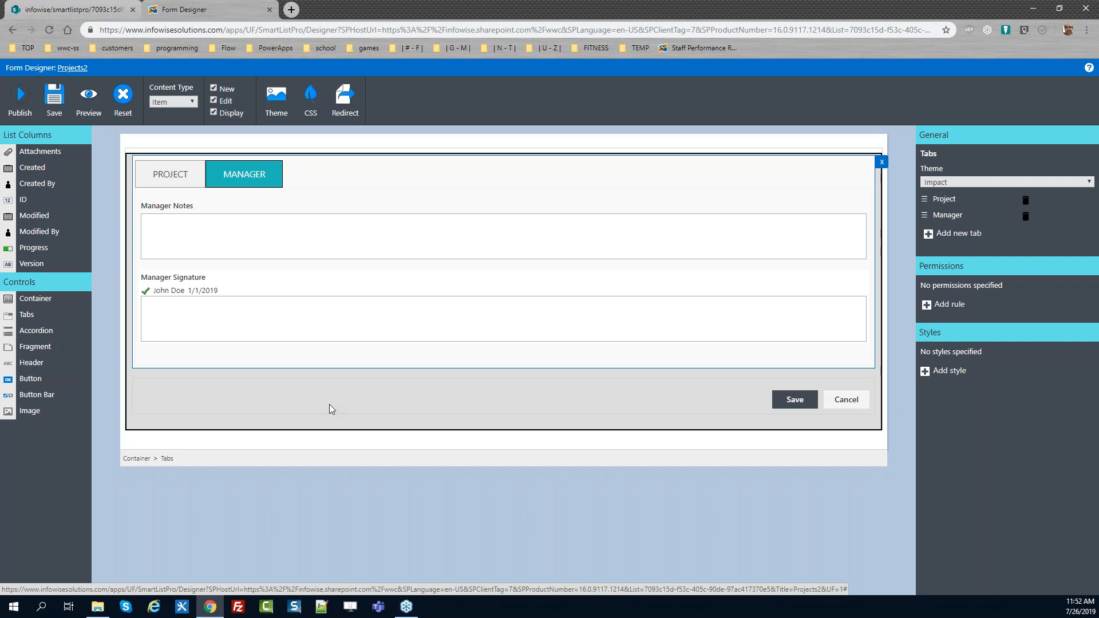
pyautogui.click(137, 459)
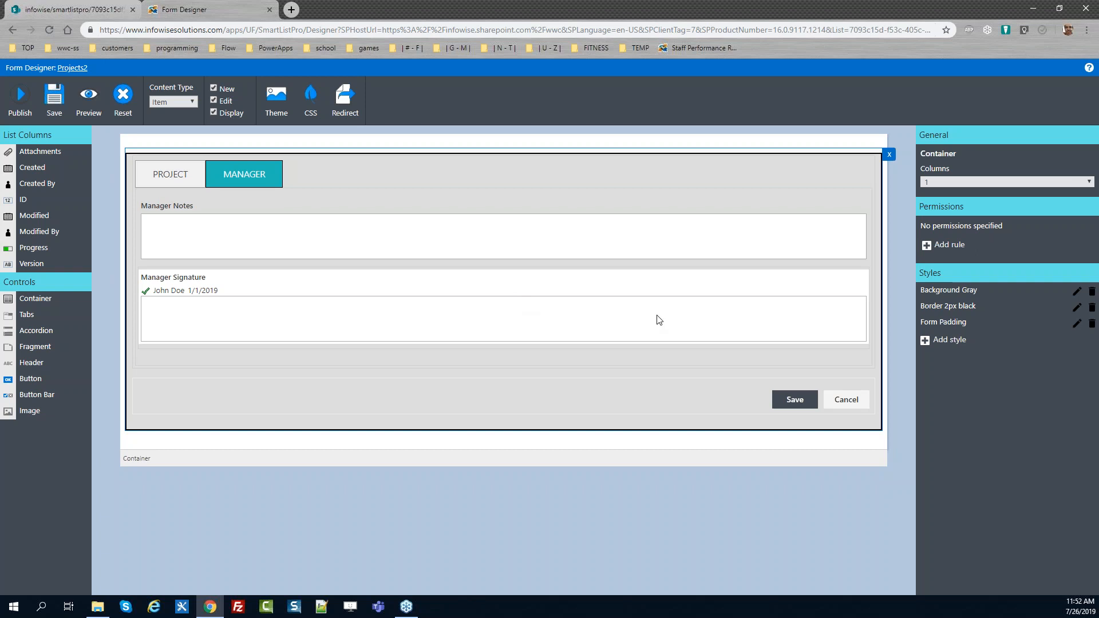
# Publish the updated form for all users again
pyautogui.click(24, 101)
pyautogui.click(598, 342)
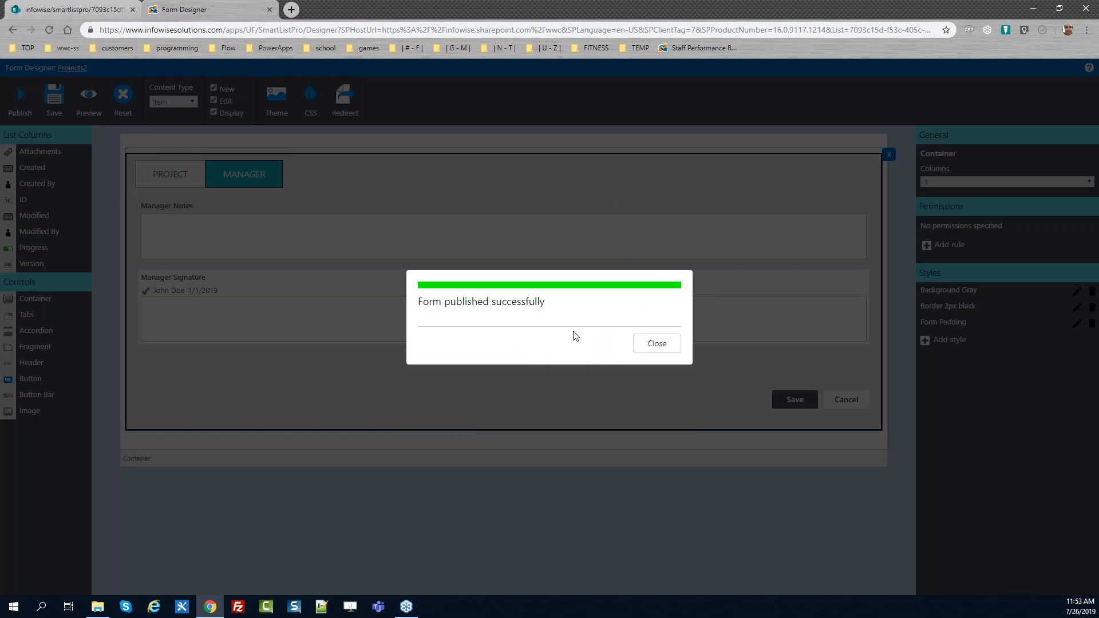
pyautogui.click(651, 346)
# Close the developer tools, reload the edit form, and check the Manager and Project tabs
pyautogui.click(76, 7)
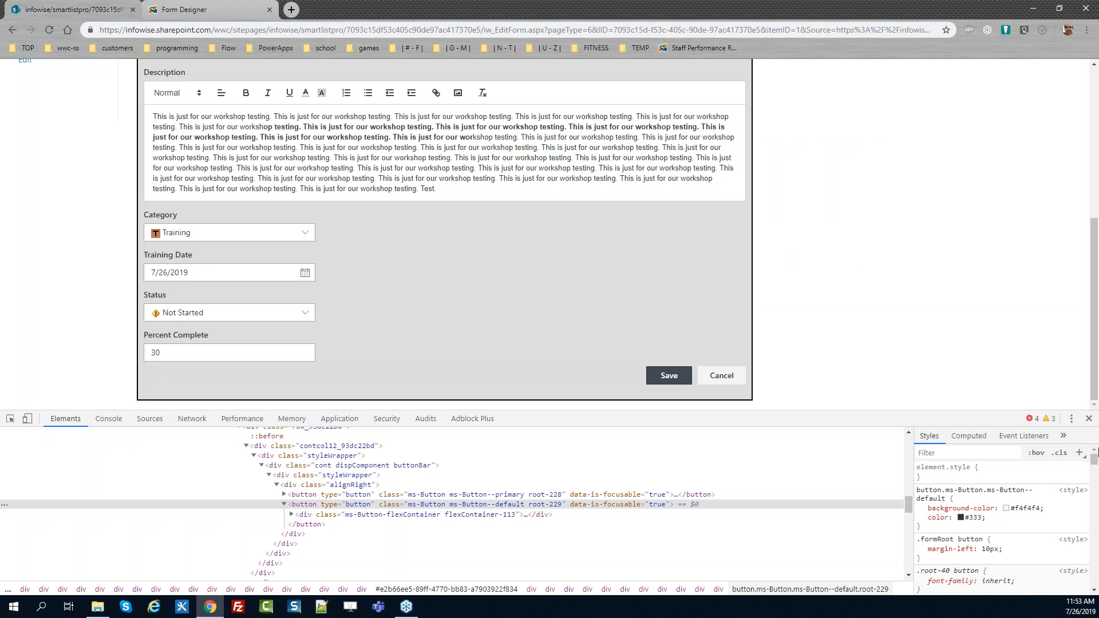
pyautogui.click(1088, 418)
pyautogui.press('F5')
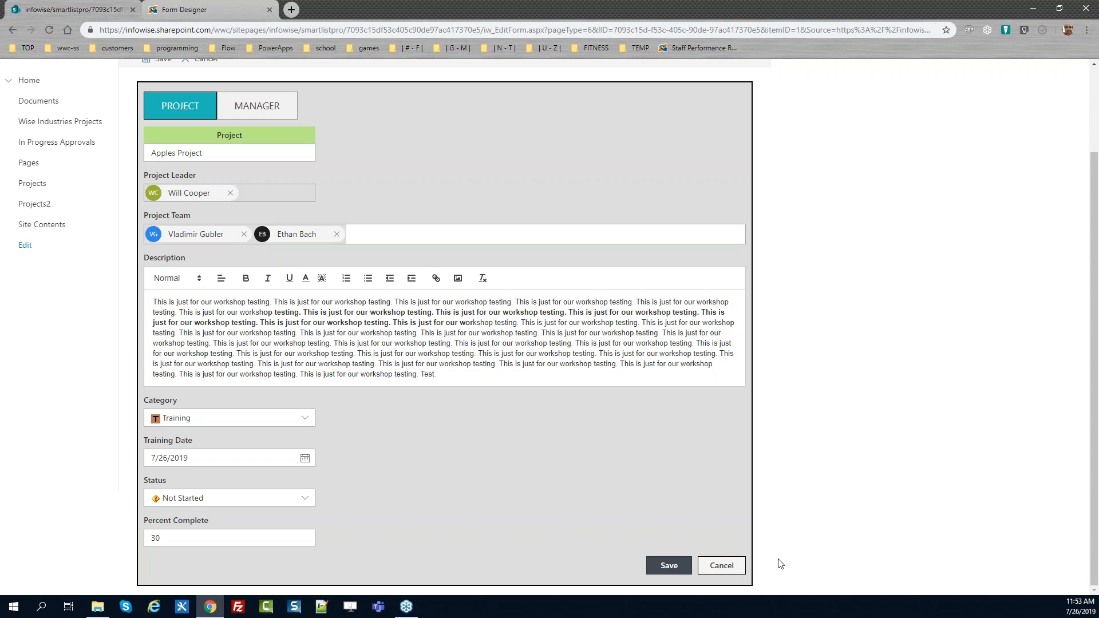
pyautogui.moveTo(1096, 561); pyautogui.dragTo(1096, 475)
pyautogui.click(254, 212)
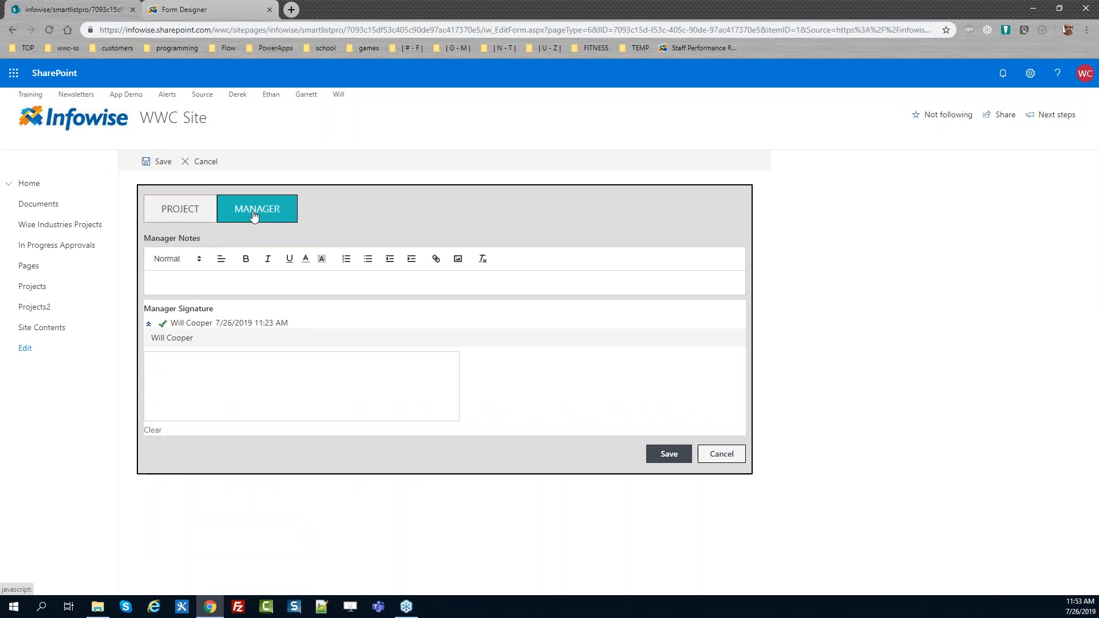
pyautogui.click(200, 210)
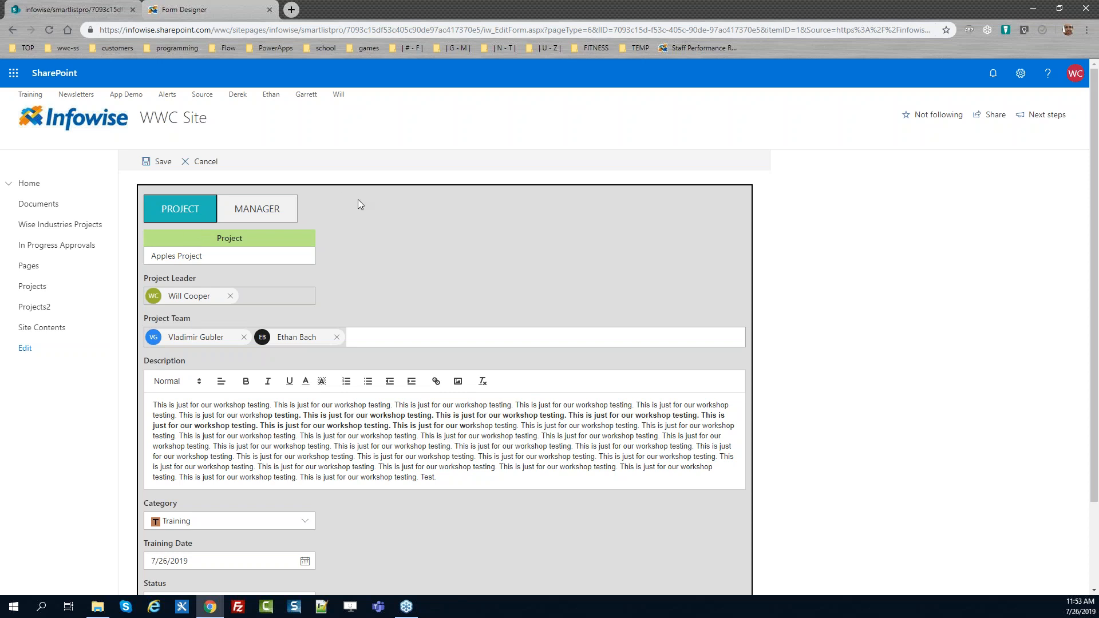
# Place a Fragment control at the top of the Manager tab above Manager Notes
pyautogui.click(192, 8)
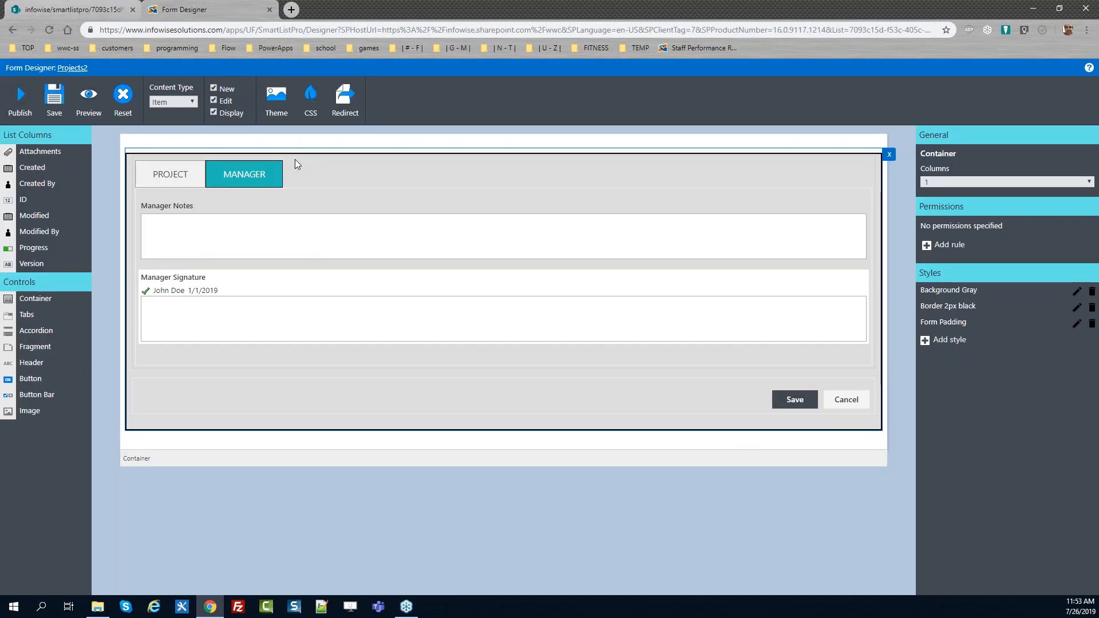
pyautogui.click(369, 303)
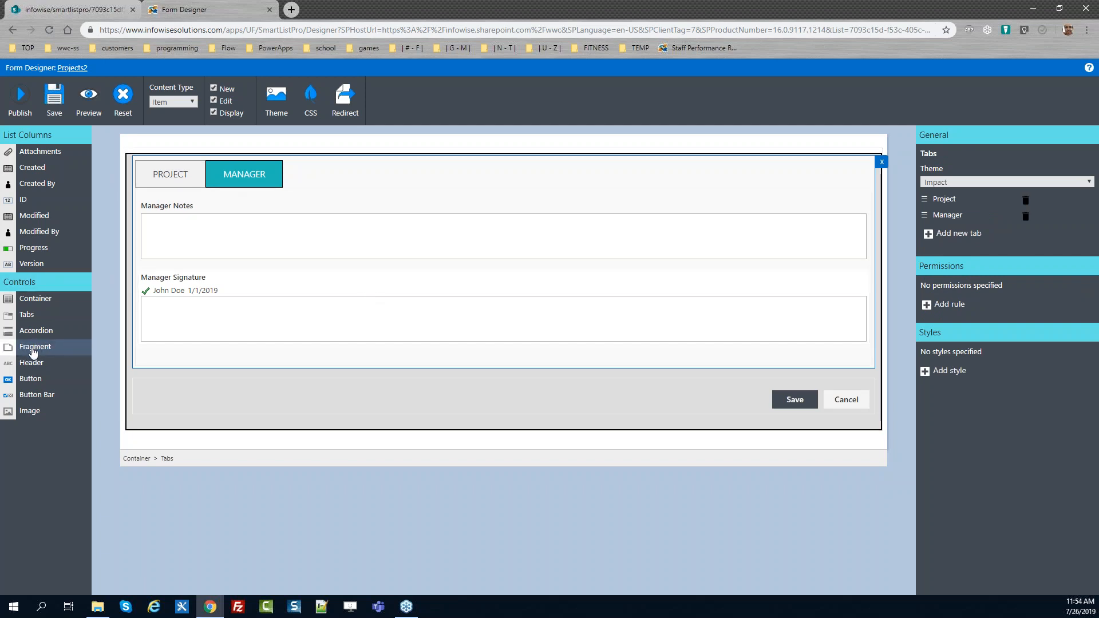
pyautogui.moveTo(32, 352); pyautogui.dragTo(247, 207)
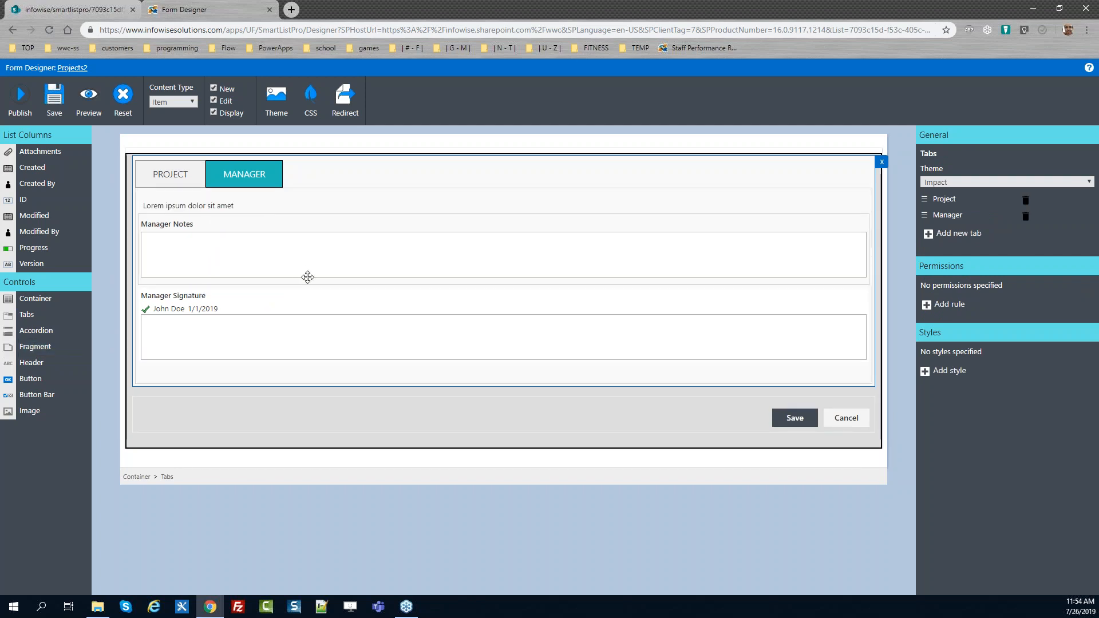
pyautogui.click(243, 203)
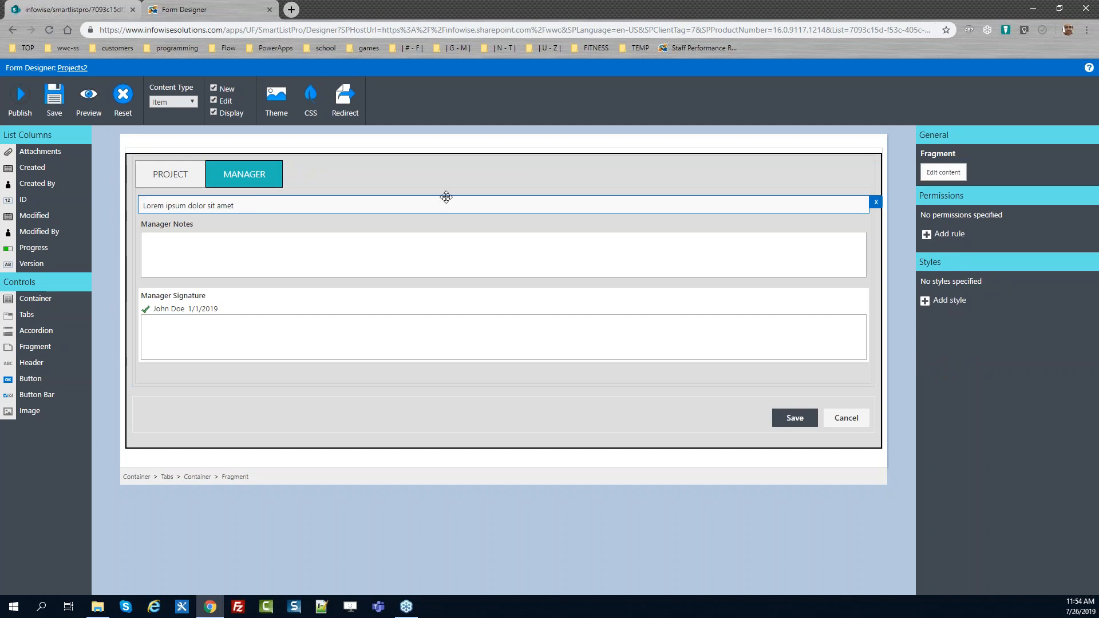
# Set the fragment's text to "Please review all the project requirements. Do no sign off until all work is complete."
pyautogui.click(942, 172)
pyautogui.moveTo(681, 169); pyautogui.dragTo(479, 181)
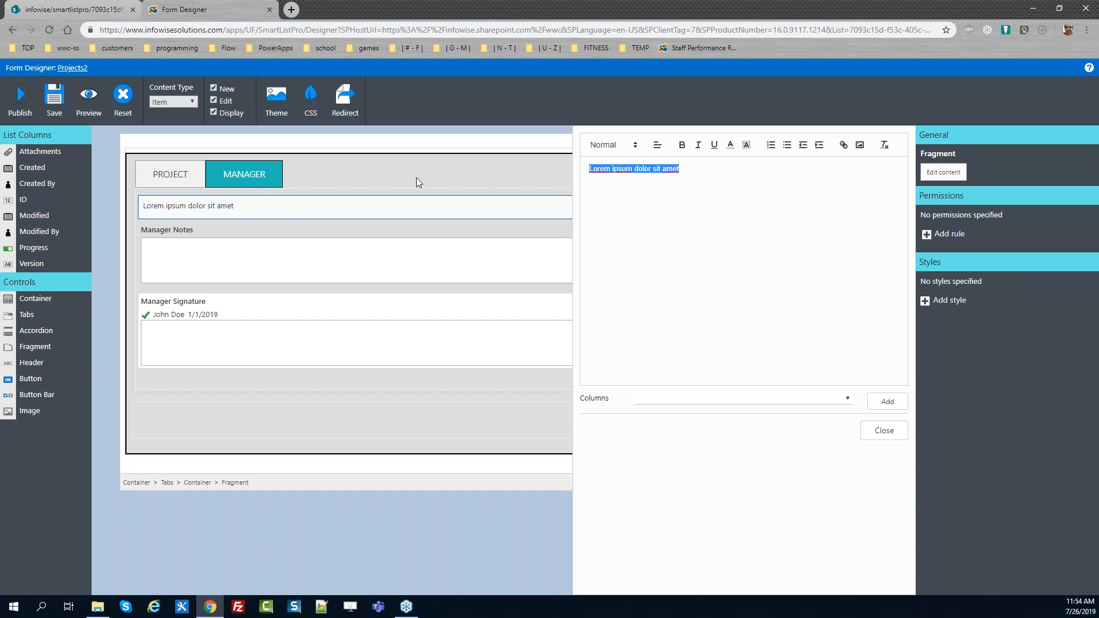
pyautogui.write('Please review all the project requirements. ')
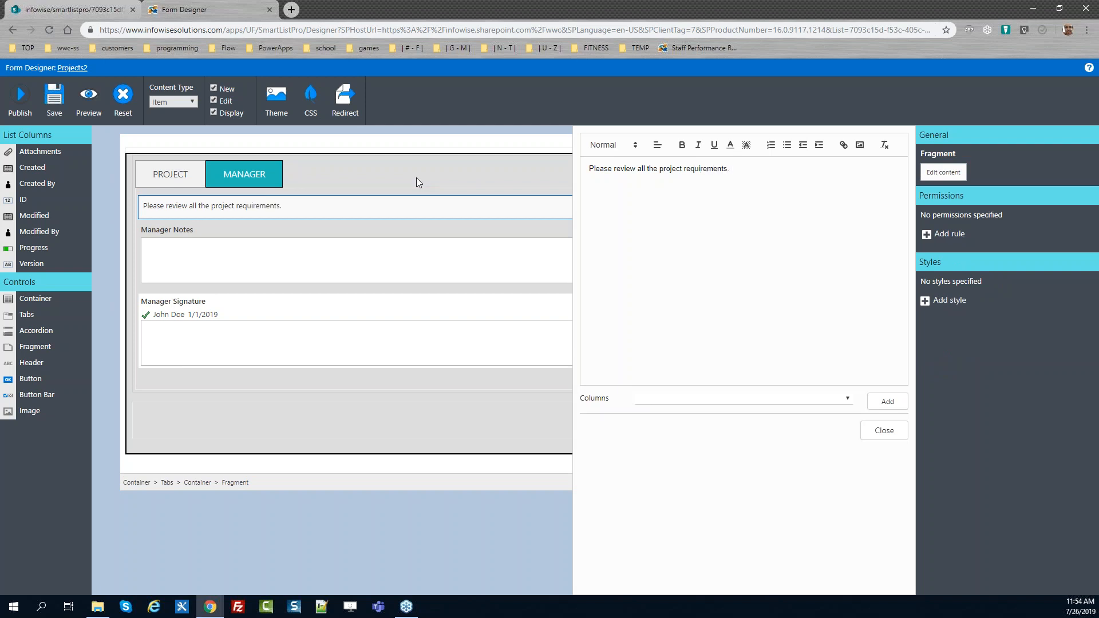
pyautogui.write('Do no sign off until all')
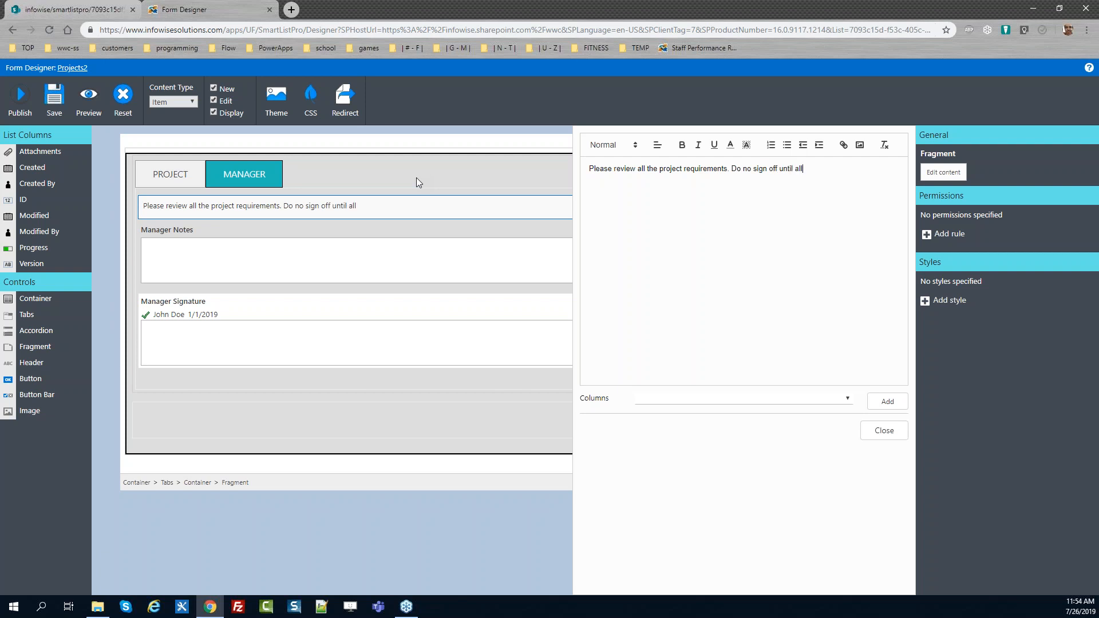
pyautogui.write(' work is complete.')
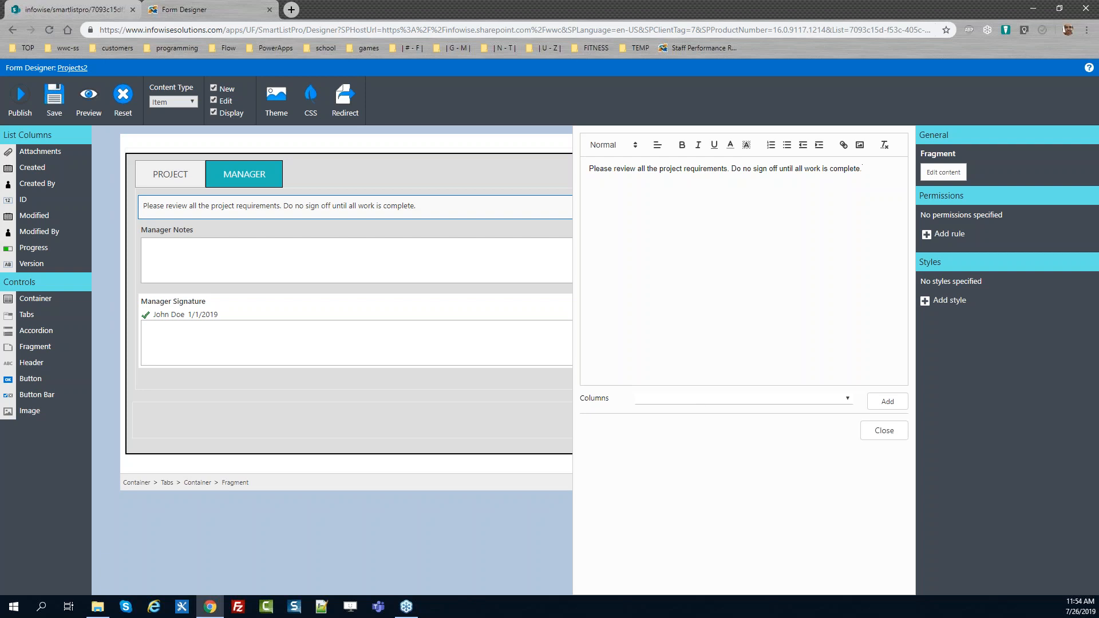
pyautogui.click(872, 435)
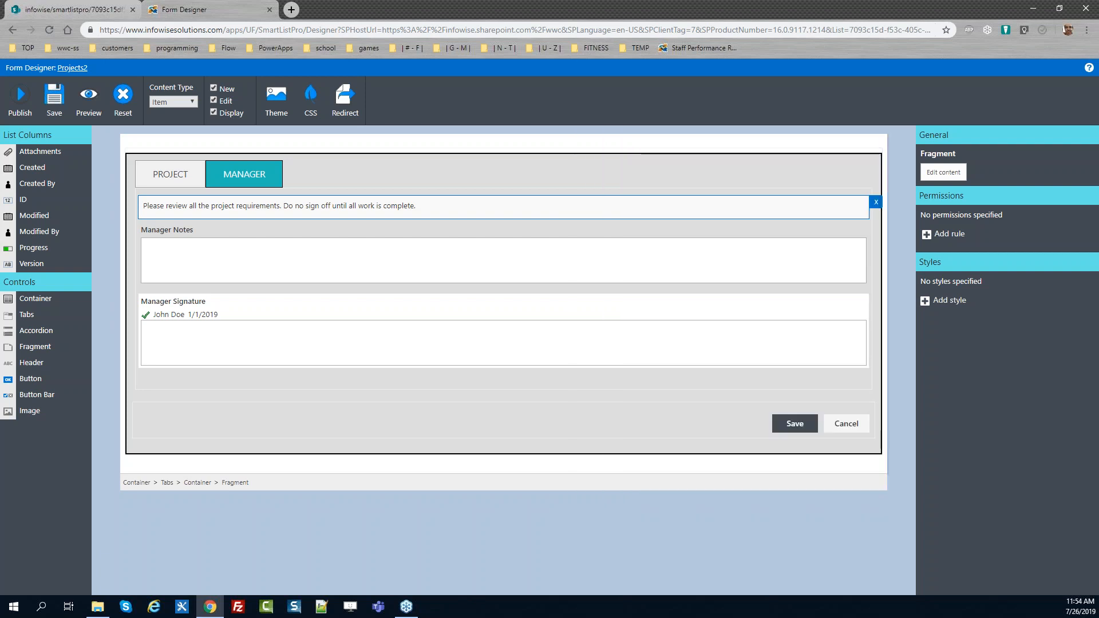
# Add a style to the instruction fragment with background colour #ffc
pyautogui.click(946, 299)
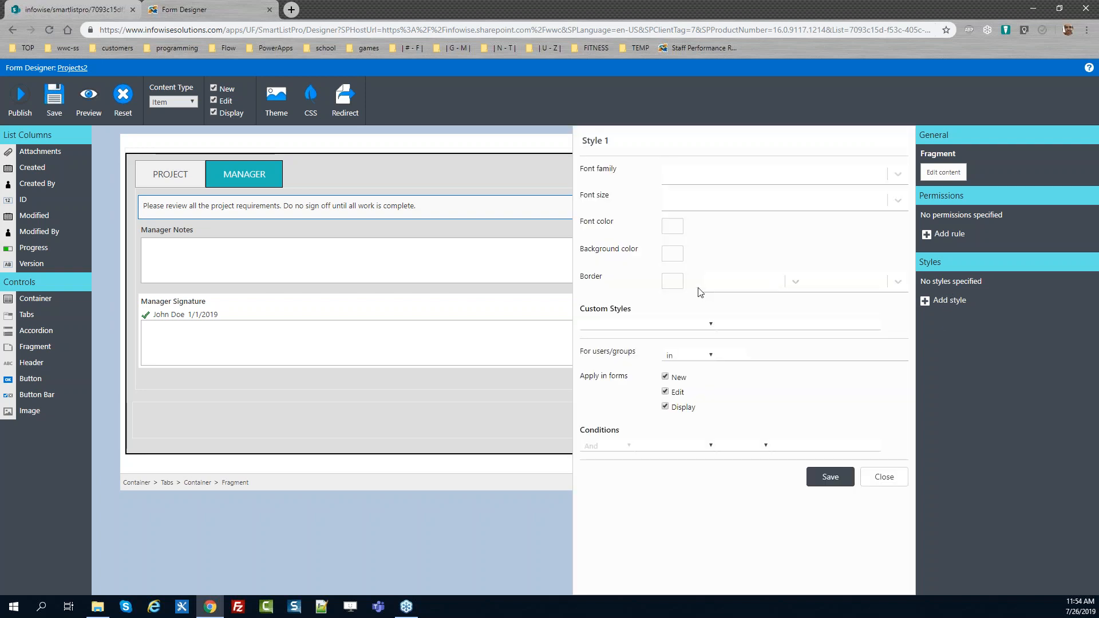
pyautogui.click(673, 254)
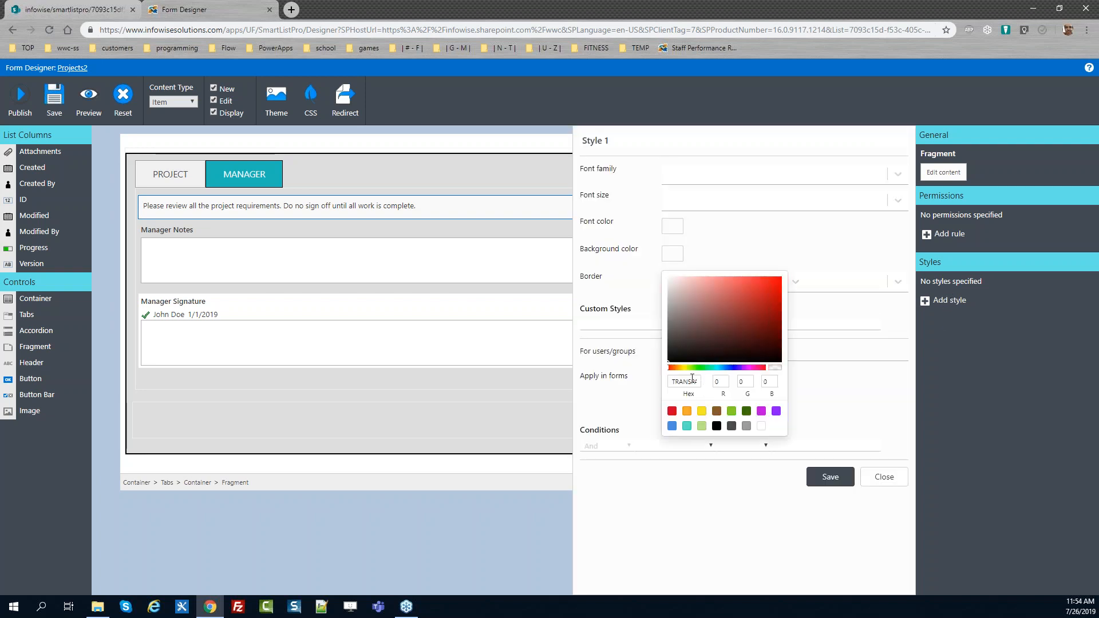
pyautogui.doubleClick(681, 381)
pyautogui.write('#ffc')
pyautogui.click(937, 370)
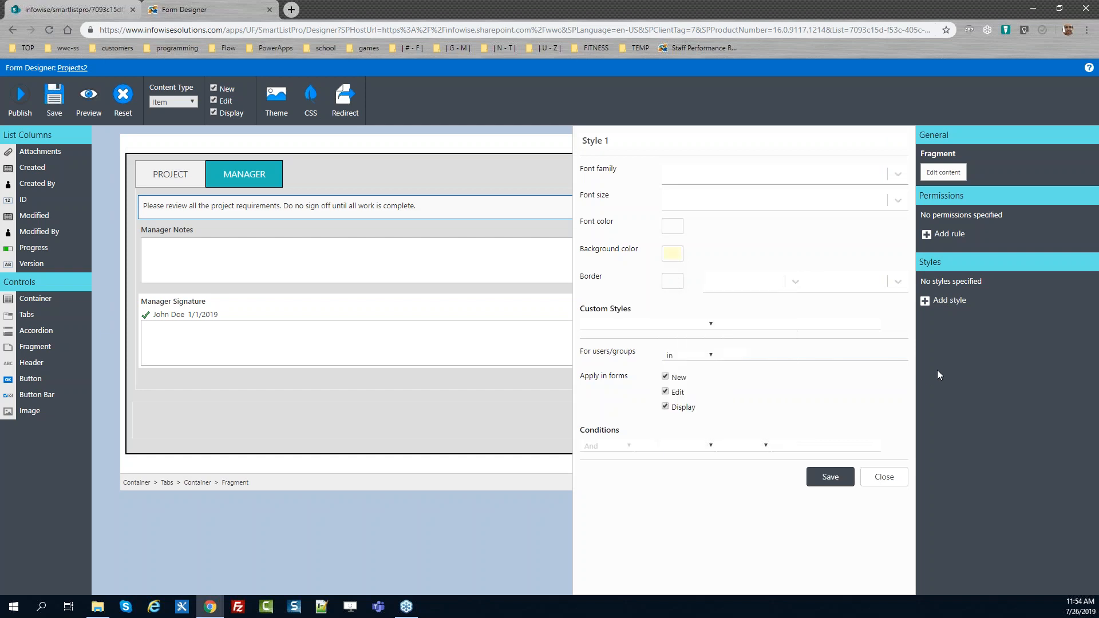
# Give the fragment style a black, dotted, 1px border
pyautogui.click(670, 282)
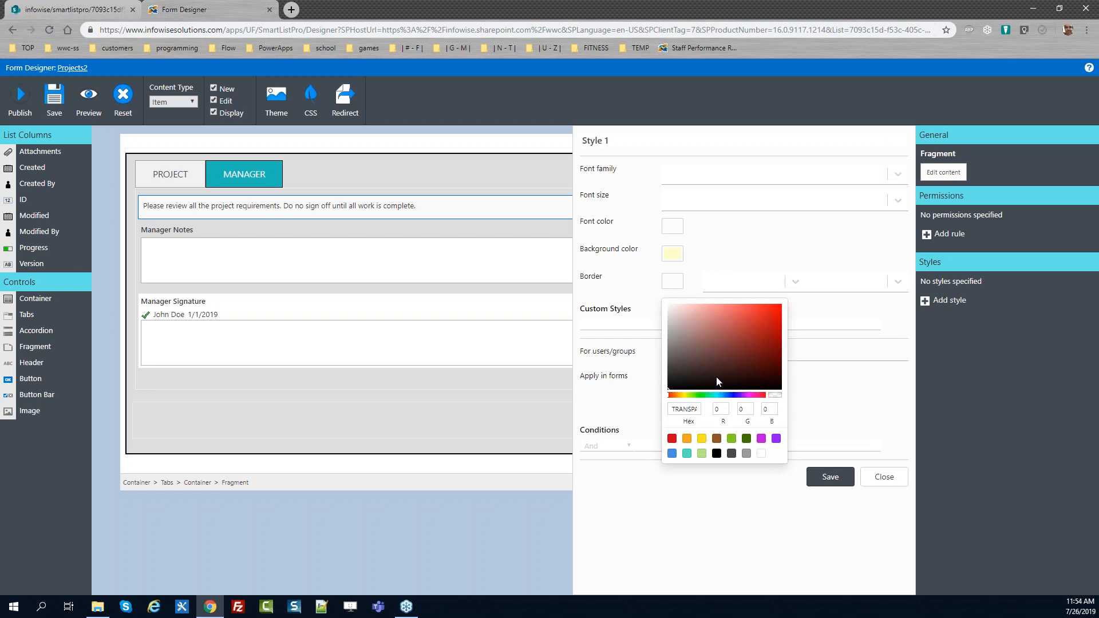
pyautogui.click(717, 453)
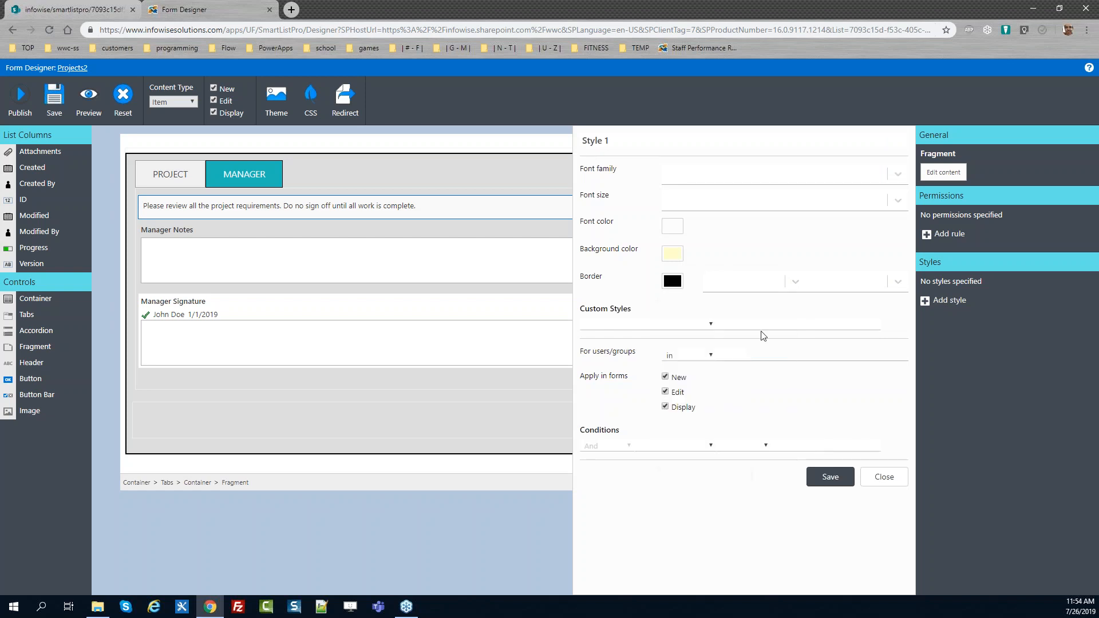
pyautogui.click(771, 291)
pyautogui.click(745, 359)
pyautogui.click(851, 287)
pyautogui.click(853, 339)
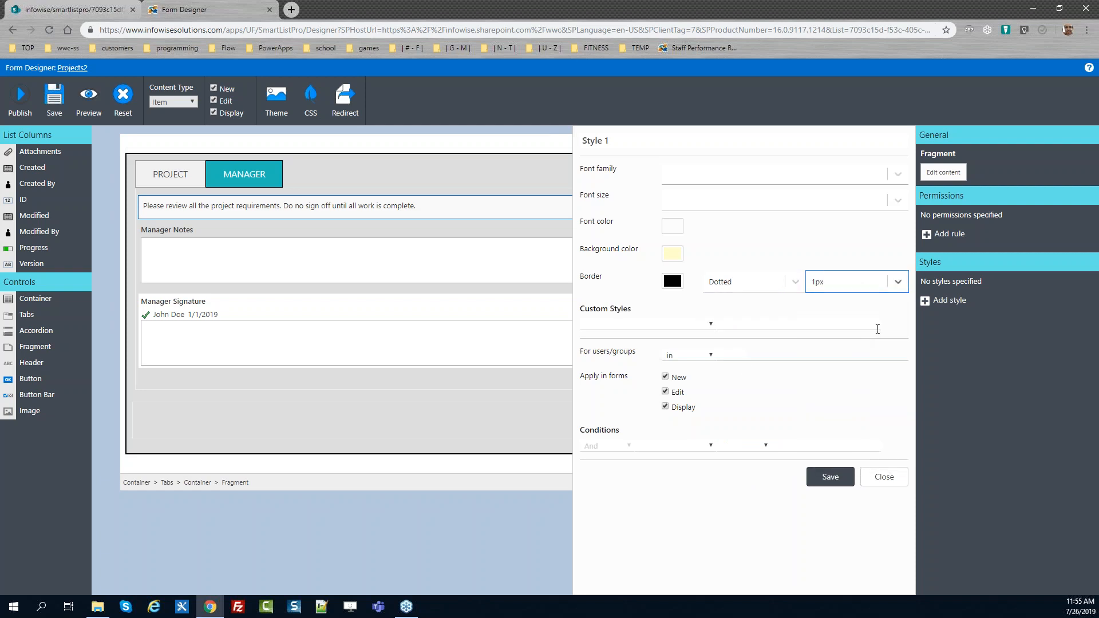
# Name the style "Yellow BG and dotted border" and save it
pyautogui.click(590, 139)
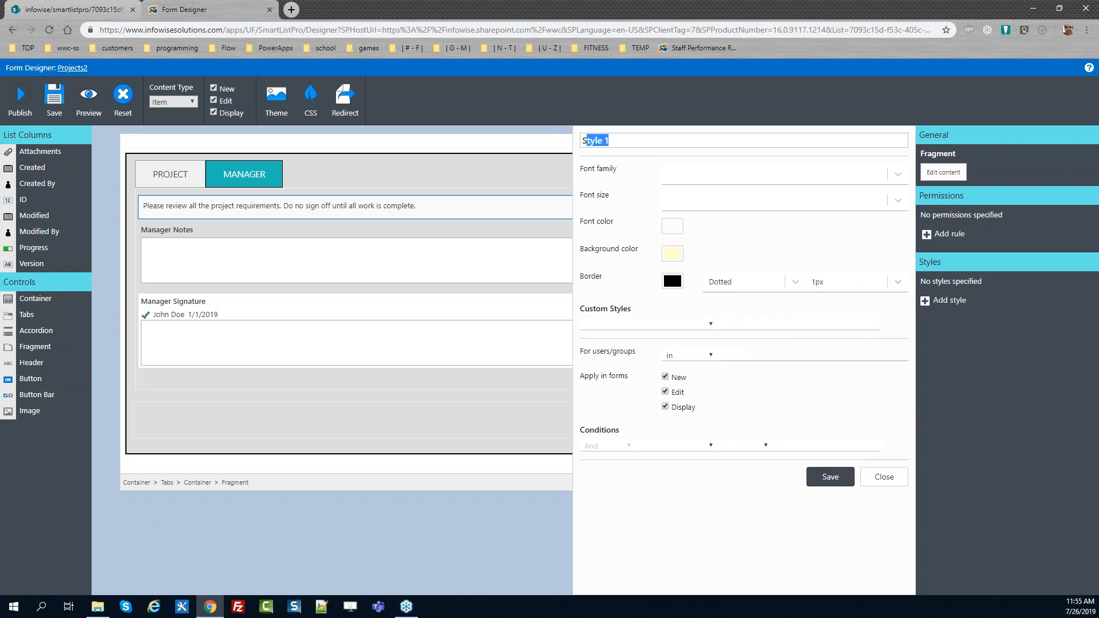
pyautogui.write('Yellow BG')
pyautogui.write('and dotted border')
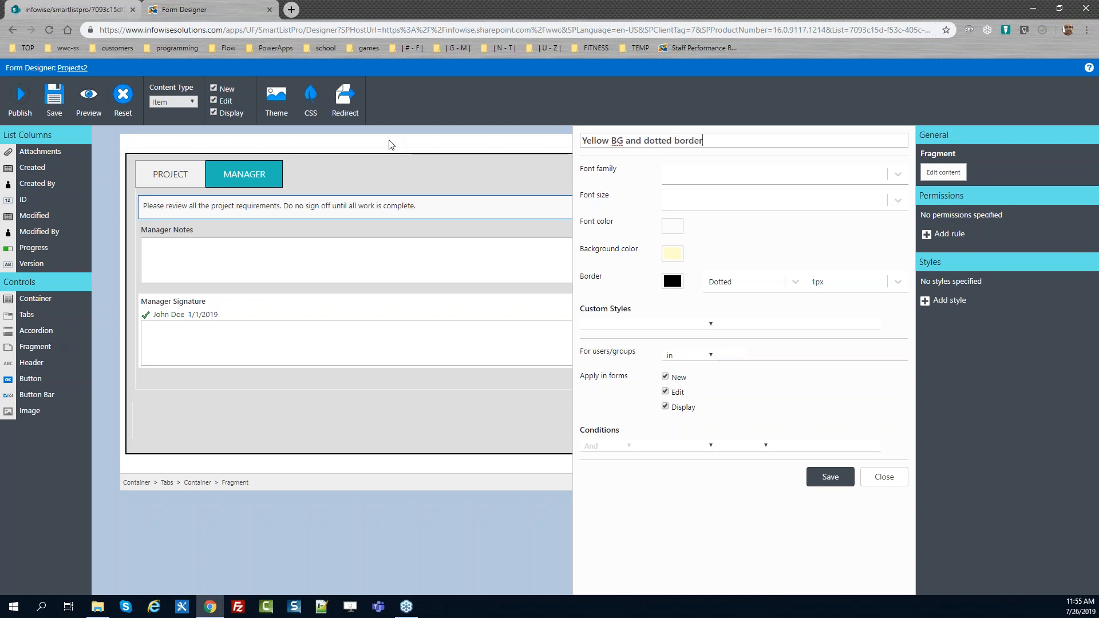
pyautogui.click(831, 479)
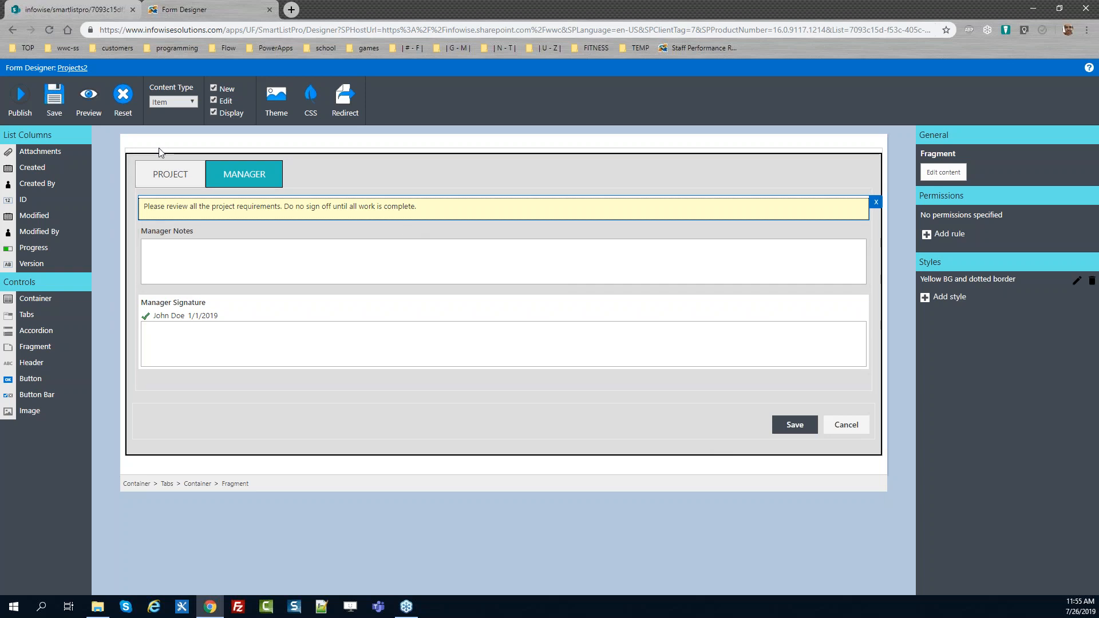
# Publish the form with the styled fragment
pyautogui.click(20, 102)
pyautogui.click(602, 345)
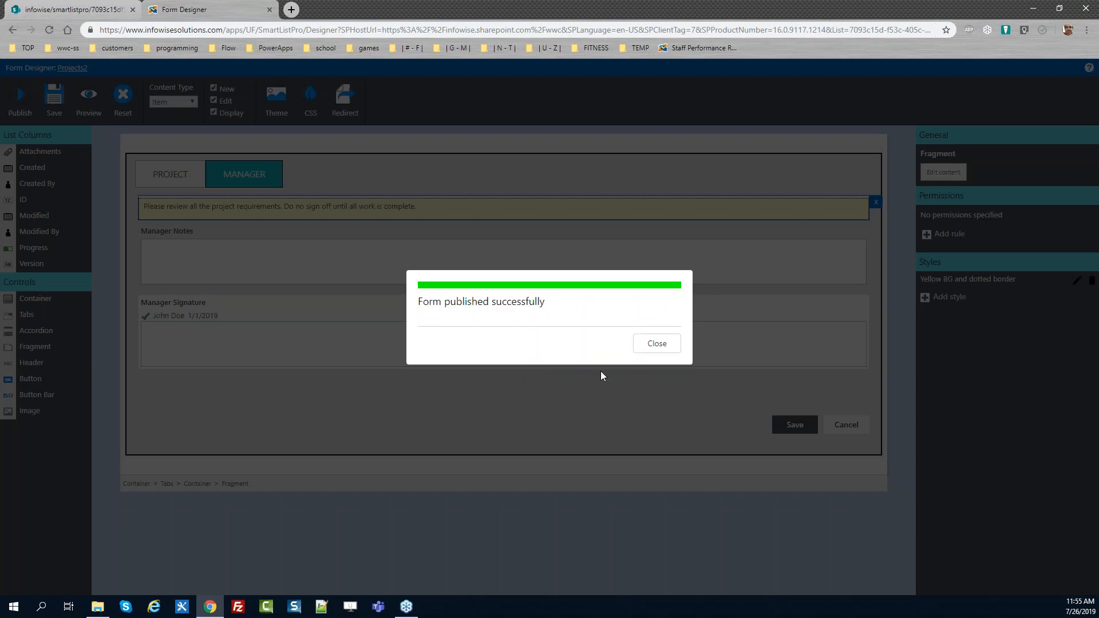
pyautogui.click(670, 350)
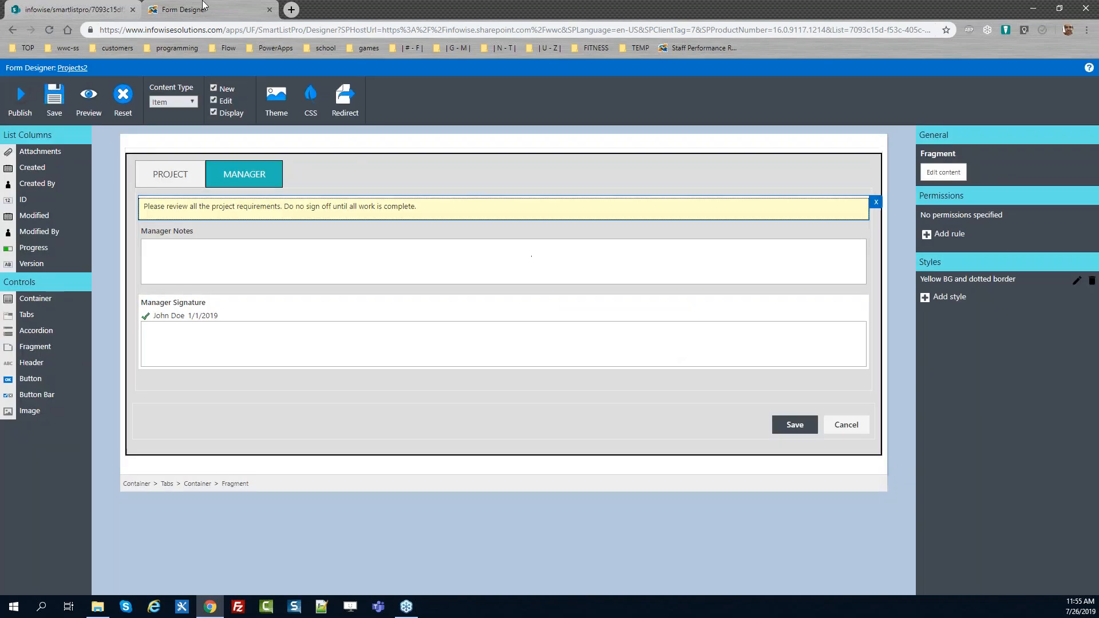
# Reload the edit form, view the Manager tab, and inspect the tab links' styling in developer tools
pyautogui.click(91, 10)
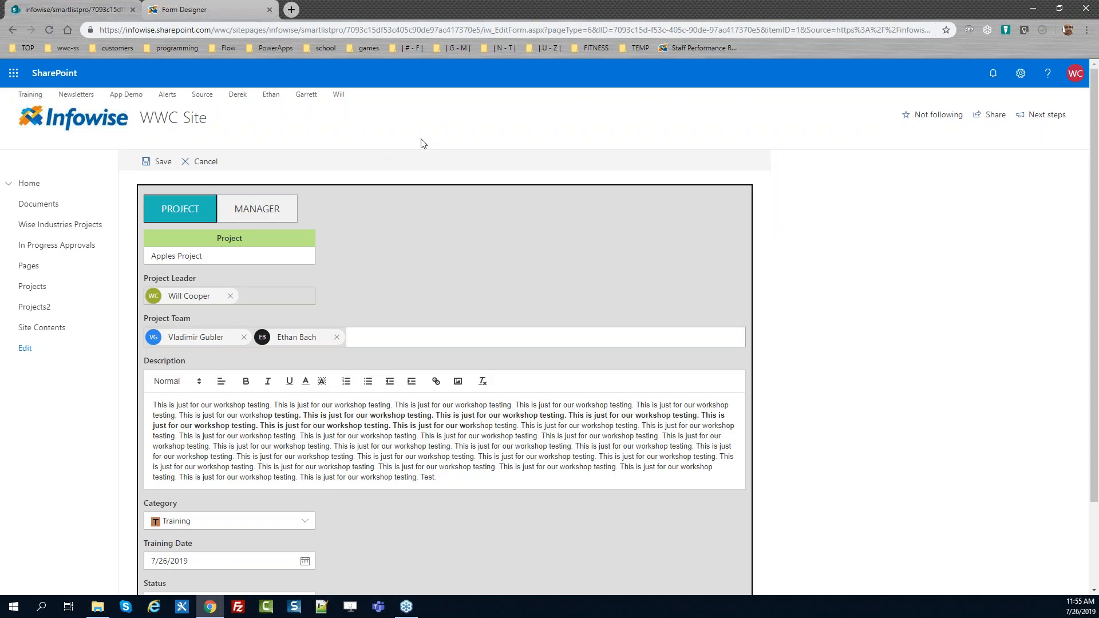
pyautogui.press('F5')
pyautogui.click(273, 213)
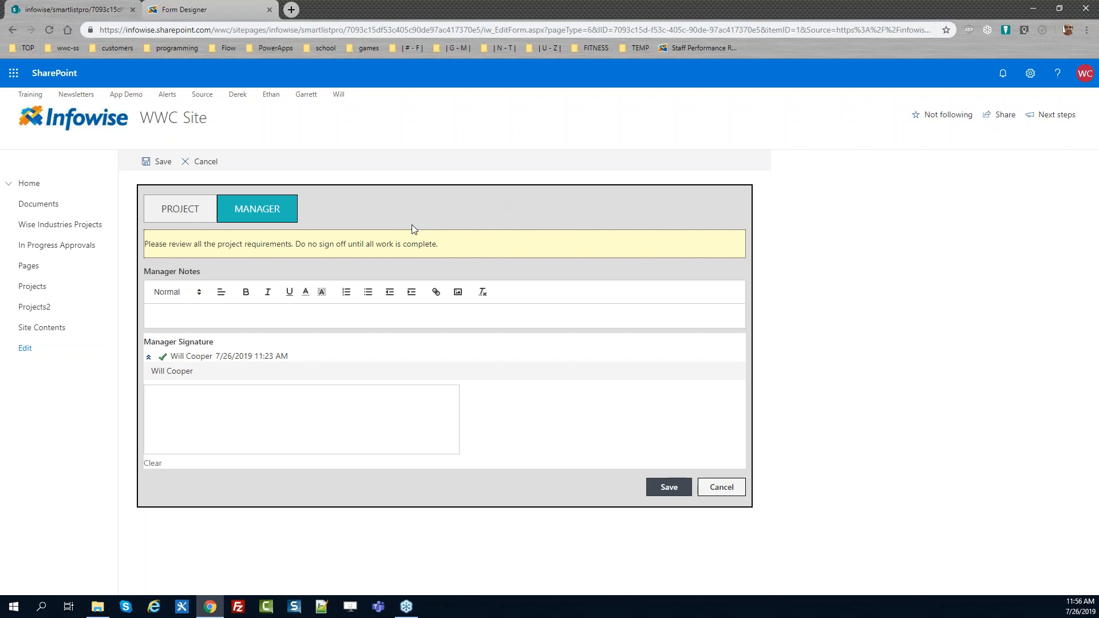
pyautogui.click(214, 10)
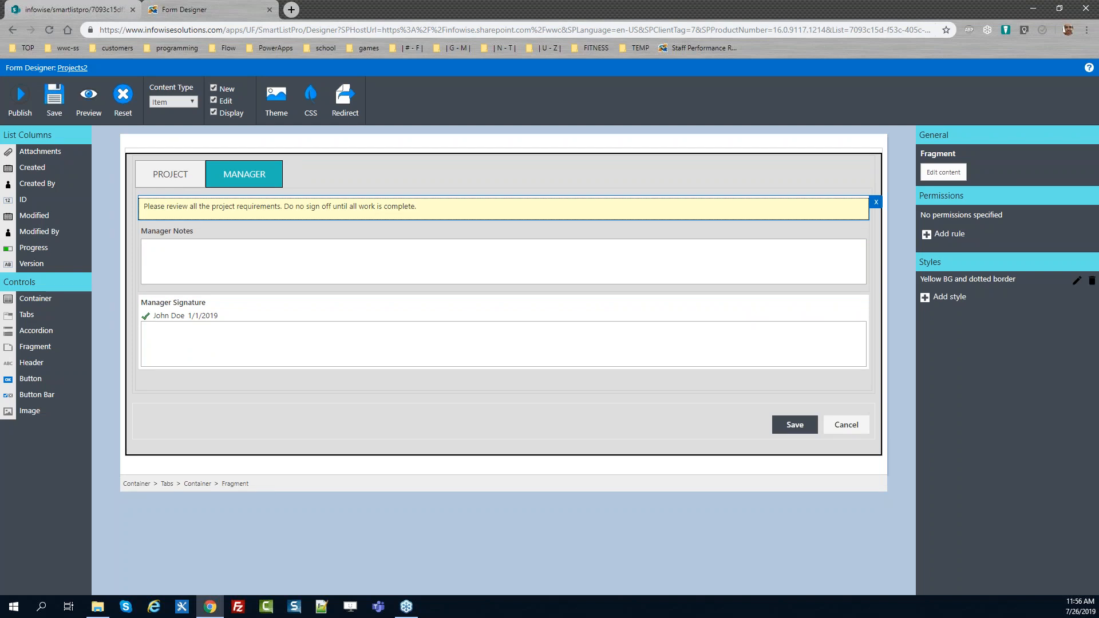
pyautogui.click(67, 3)
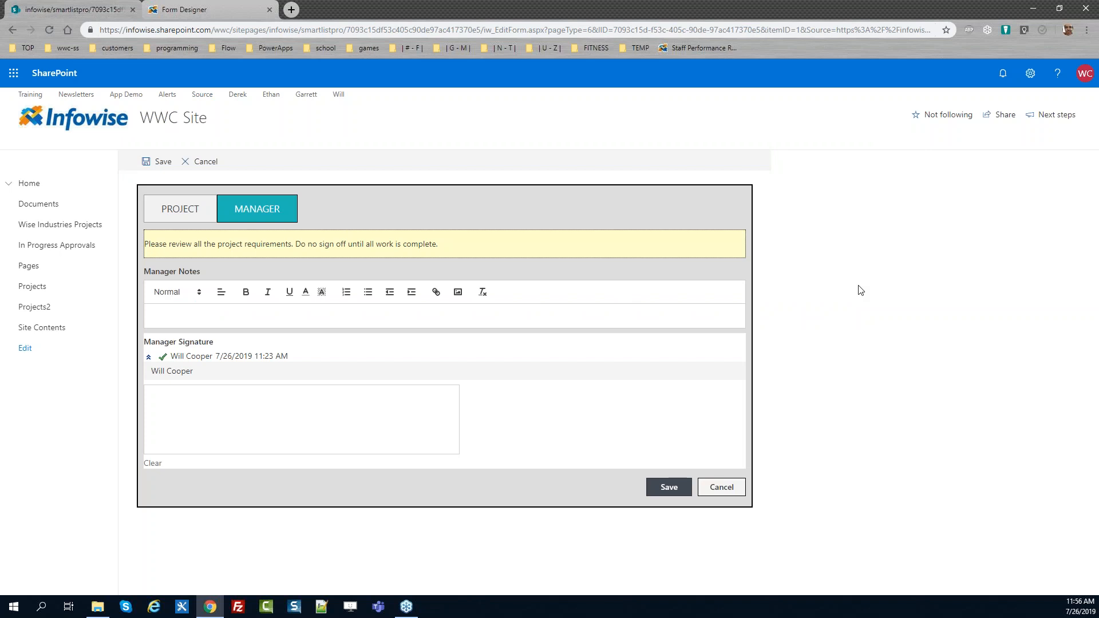
pyautogui.click(10, 418)
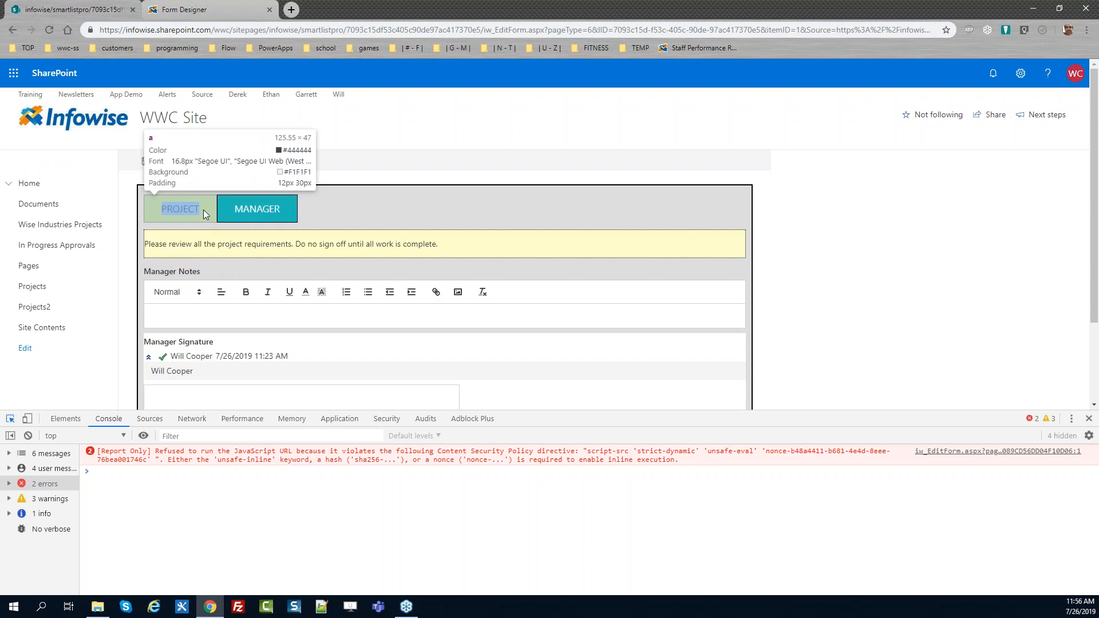
pyautogui.click(212, 202)
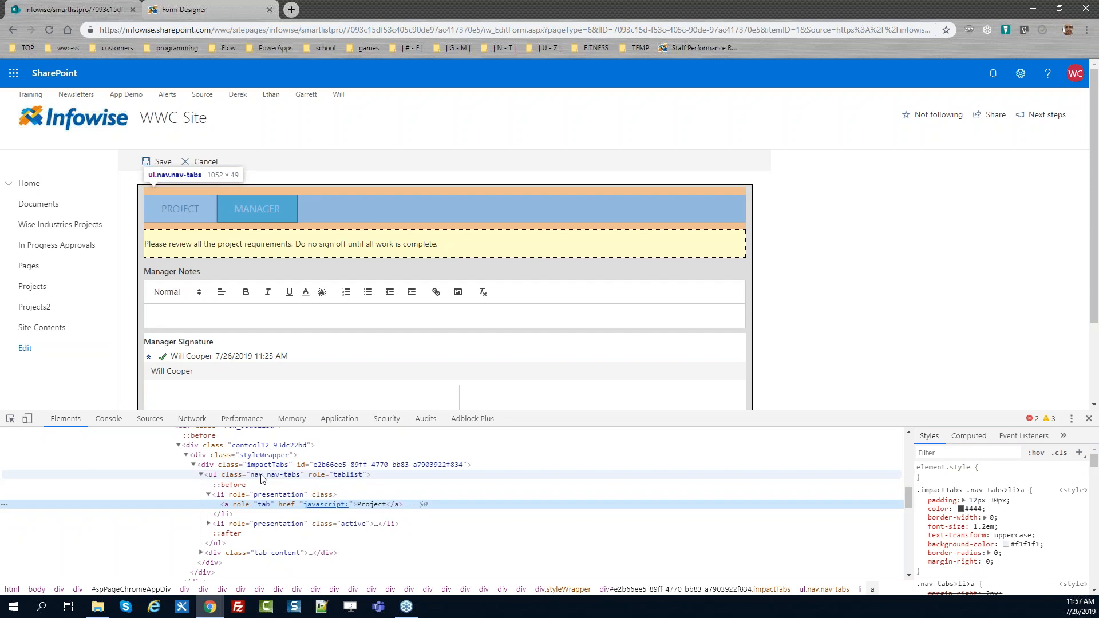
pyautogui.click(1089, 421)
# Add a CSS rule giving ul.nav > li and ul.nav > li > a a border-radius of 15px 15px 0px 0px !important
pyautogui.click(198, 9)
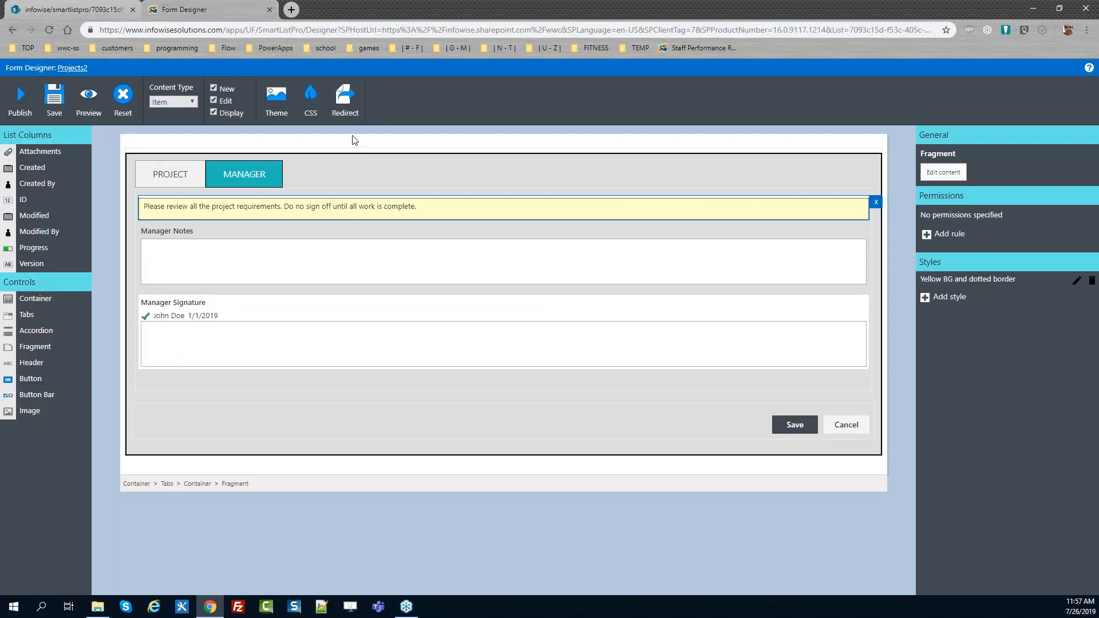
pyautogui.click(304, 112)
pyautogui.click(318, 251)
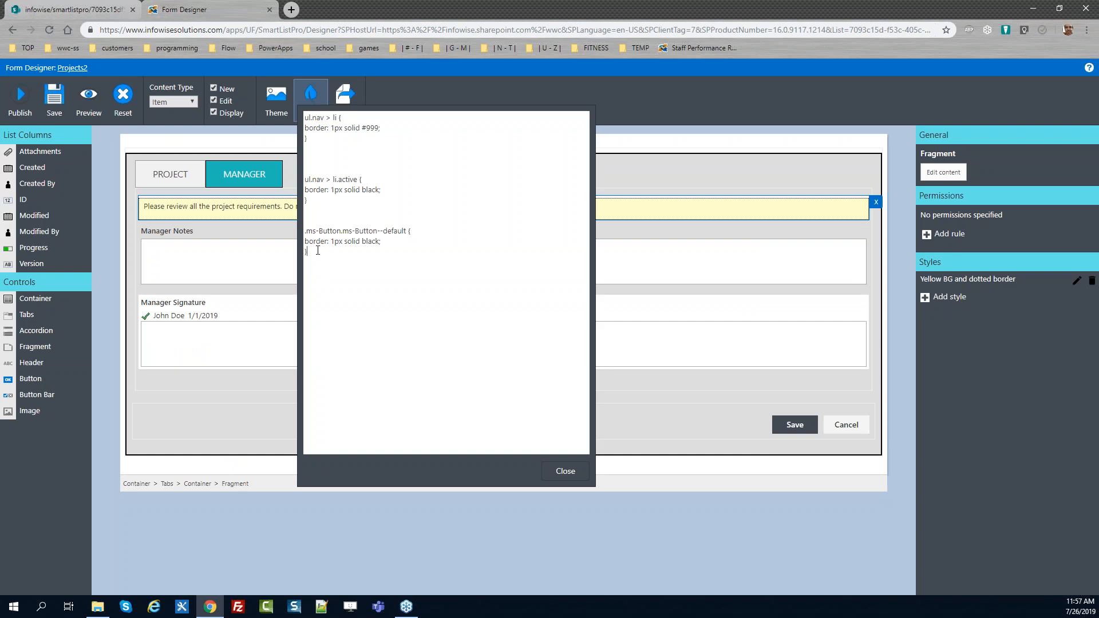
pyautogui.press('Return')
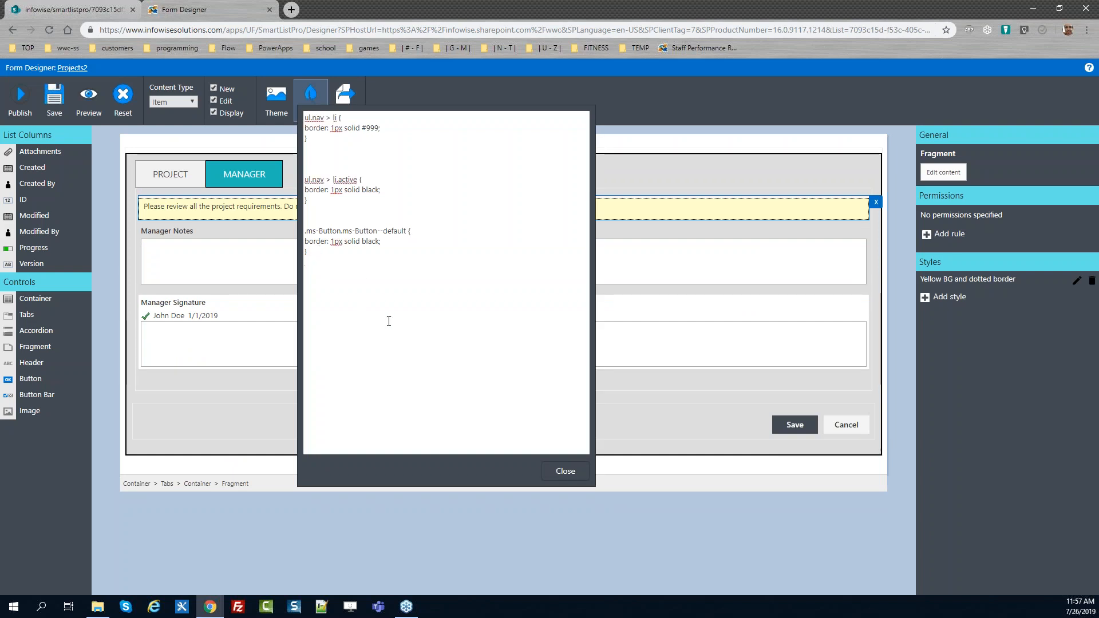
pyautogui.press('Return')
pyautogui.write('ul.nav >')
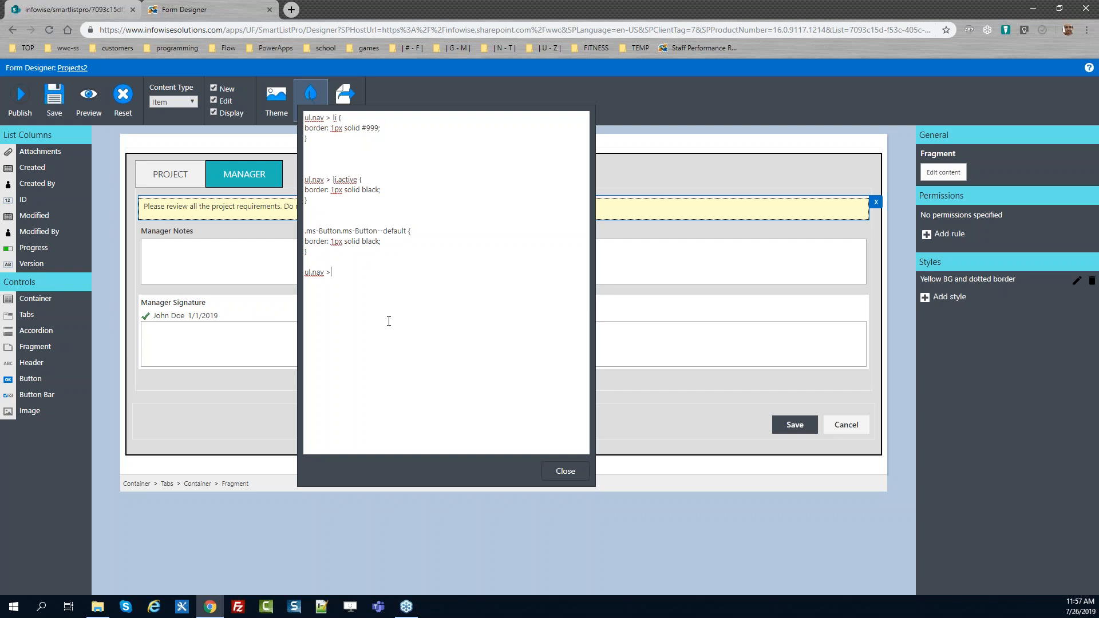
pyautogui.write(' li')
pyautogui.write('ul')
pyautogui.write('.nav >')
pyautogui.write(' li')
pyautogui.write(' > a')
pyautogui.write('border-radiu')
pyautogui.write('s')
pyautogui.write(': 15px 15')
pyautogui.write('px 0px ')
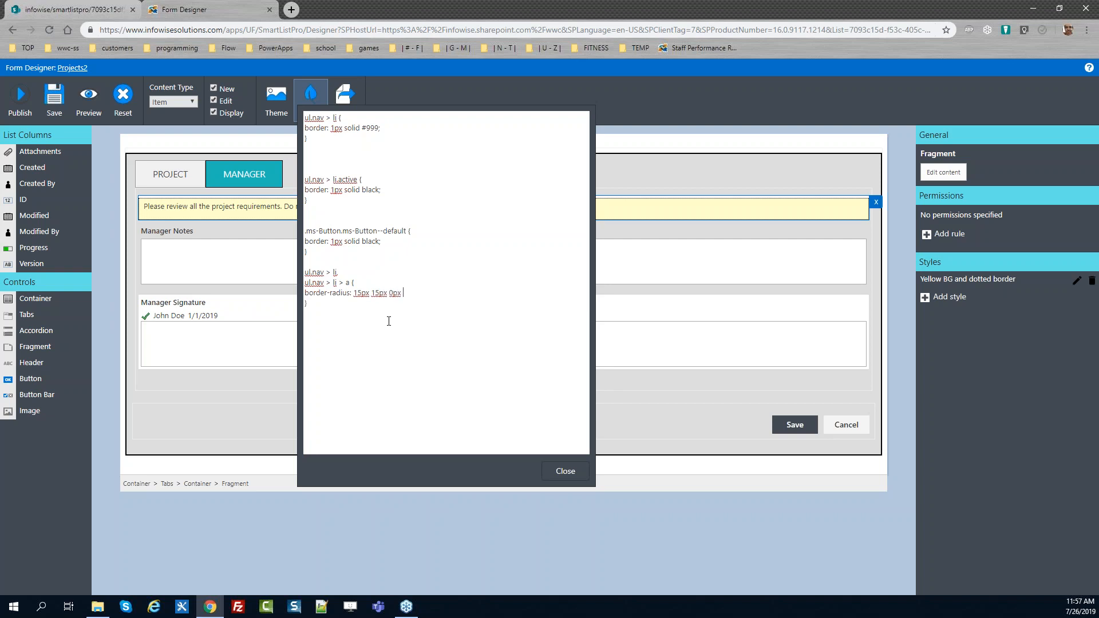
pyautogui.write('0px !important;')
pyautogui.click(561, 472)
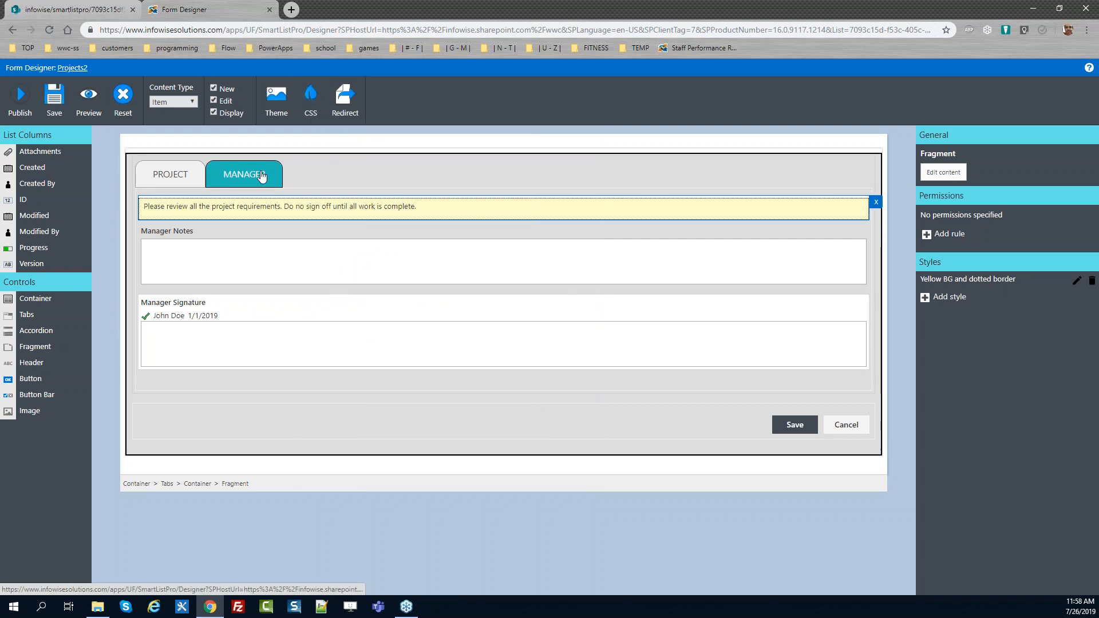
# Publish the form with the rounded tab CSS
pyautogui.click(20, 97)
pyautogui.click(599, 344)
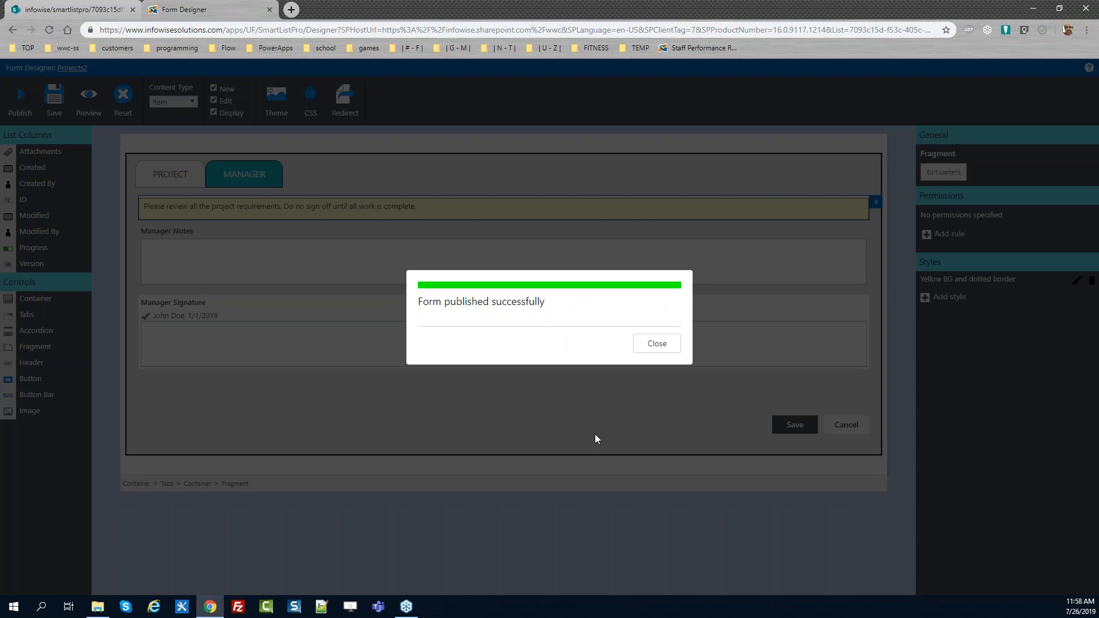
pyautogui.click(656, 344)
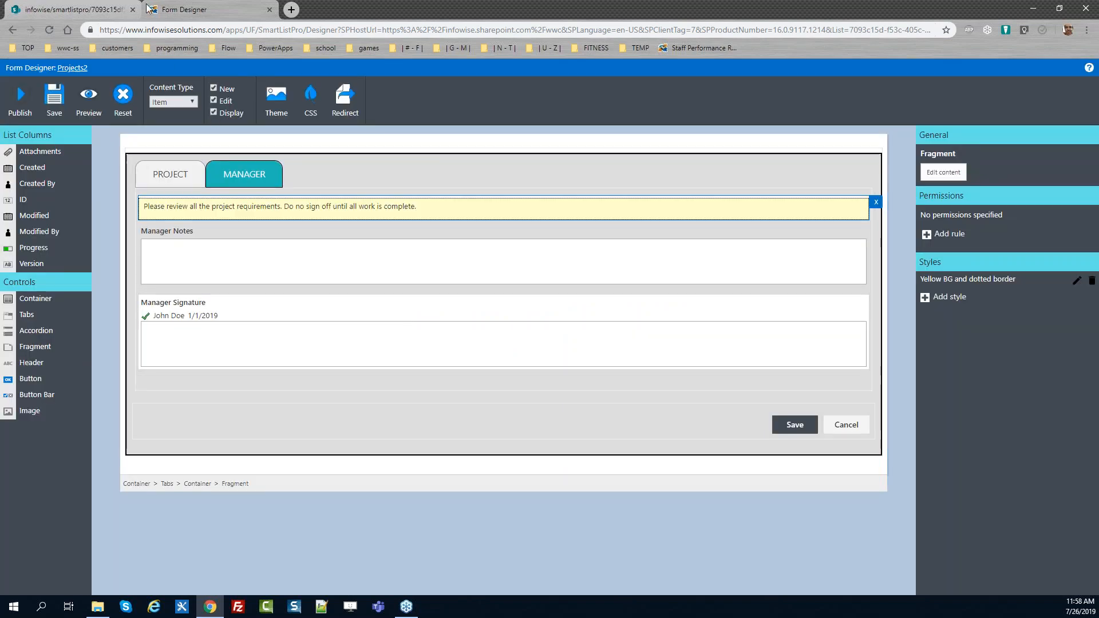
# Reload the edit form and check the rounded Project and Manager tabs
pyautogui.hotkey('ctrl', 'Tab')
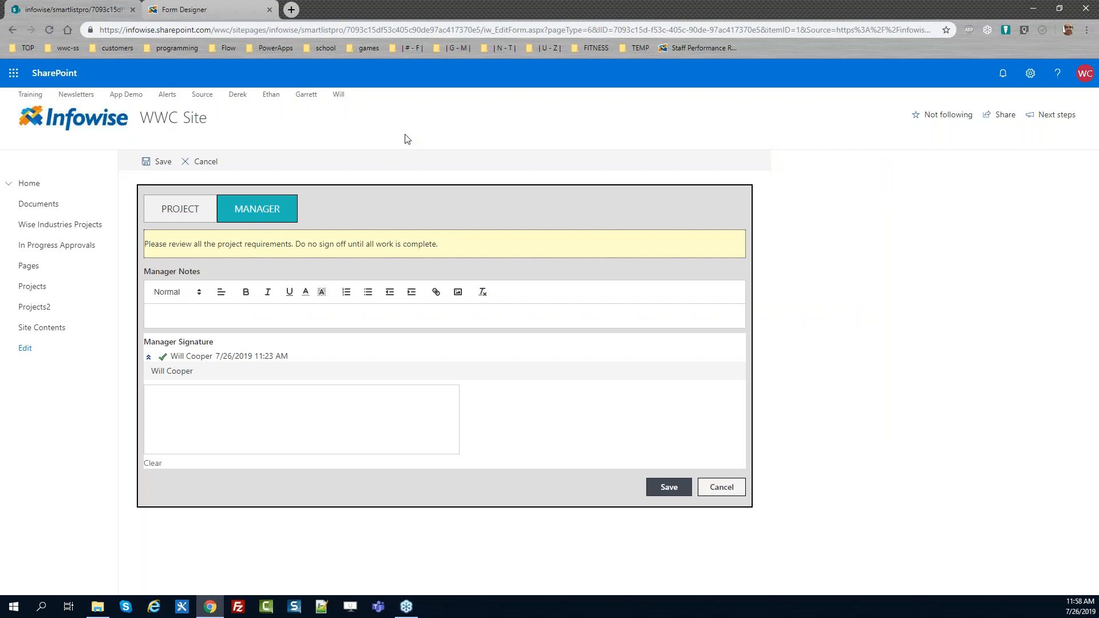
pyautogui.press('F5')
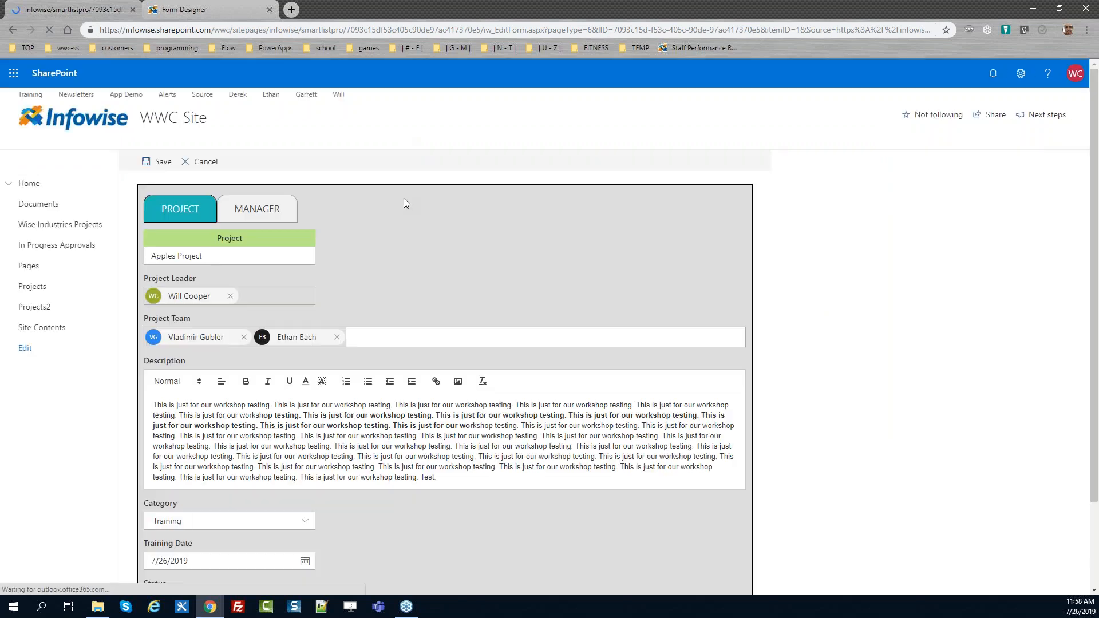
pyautogui.click(266, 211)
pyautogui.click(171, 219)
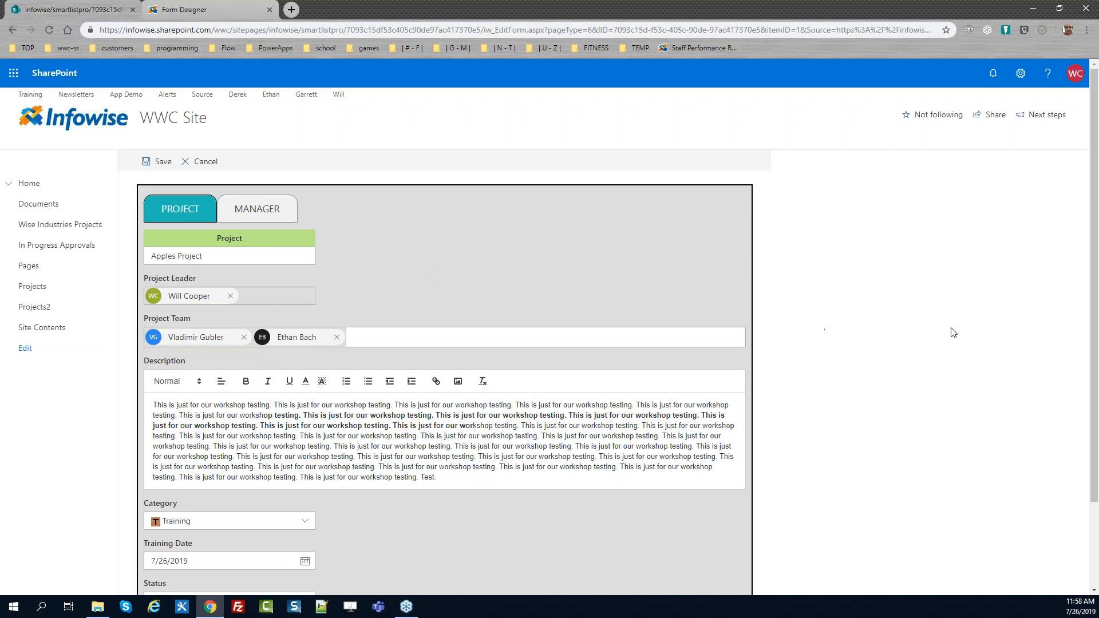
pyautogui.scroll(-2, 1095, 389)
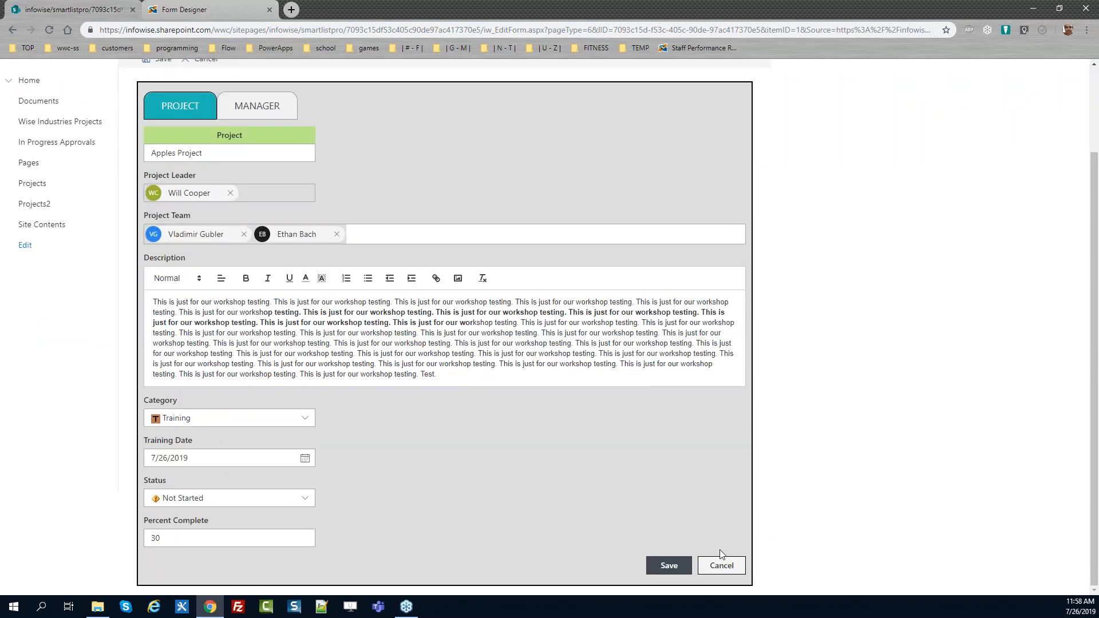
pyautogui.moveTo(1097, 380); pyautogui.dragTo(1097, 298)
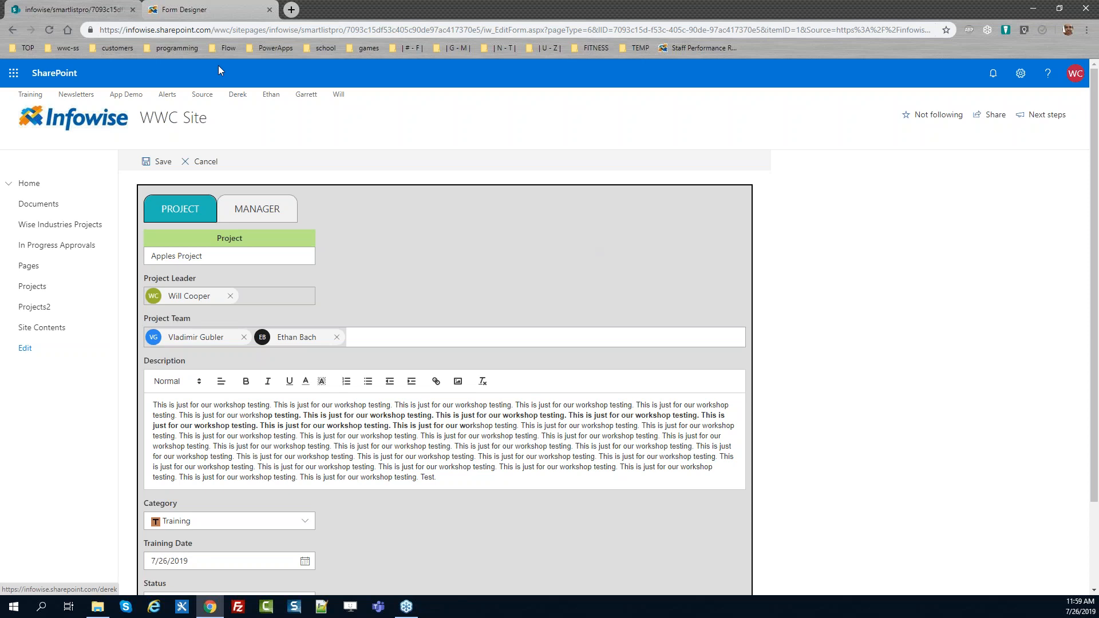
# Turn on the required-column asterisk for the Project and Project Leader columns
pyautogui.click(202, 14)
pyautogui.click(177, 178)
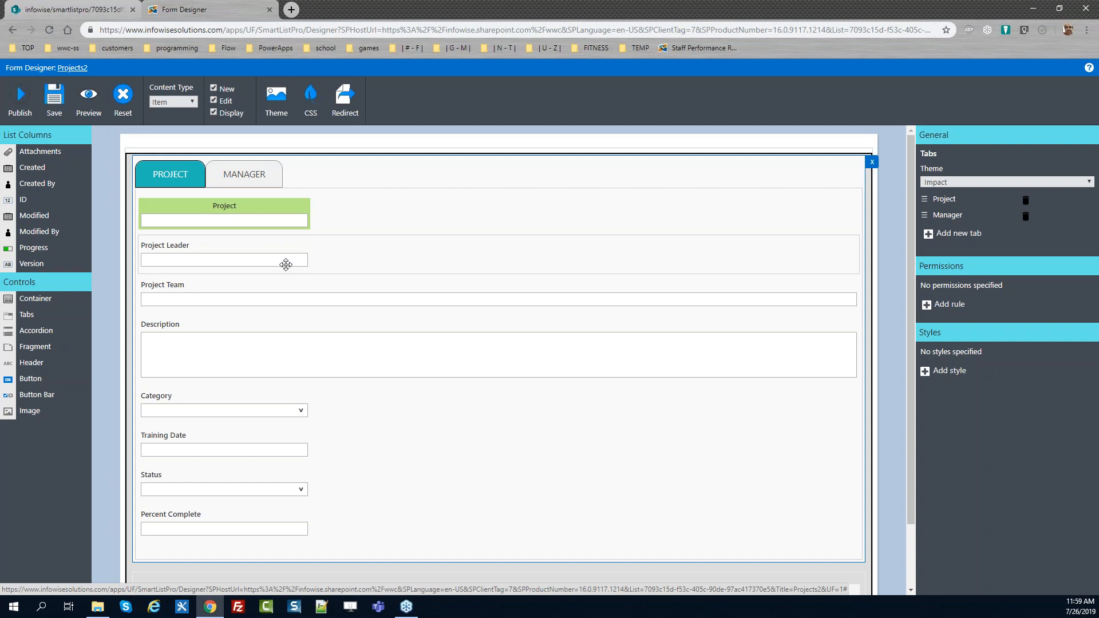
pyautogui.click(348, 208)
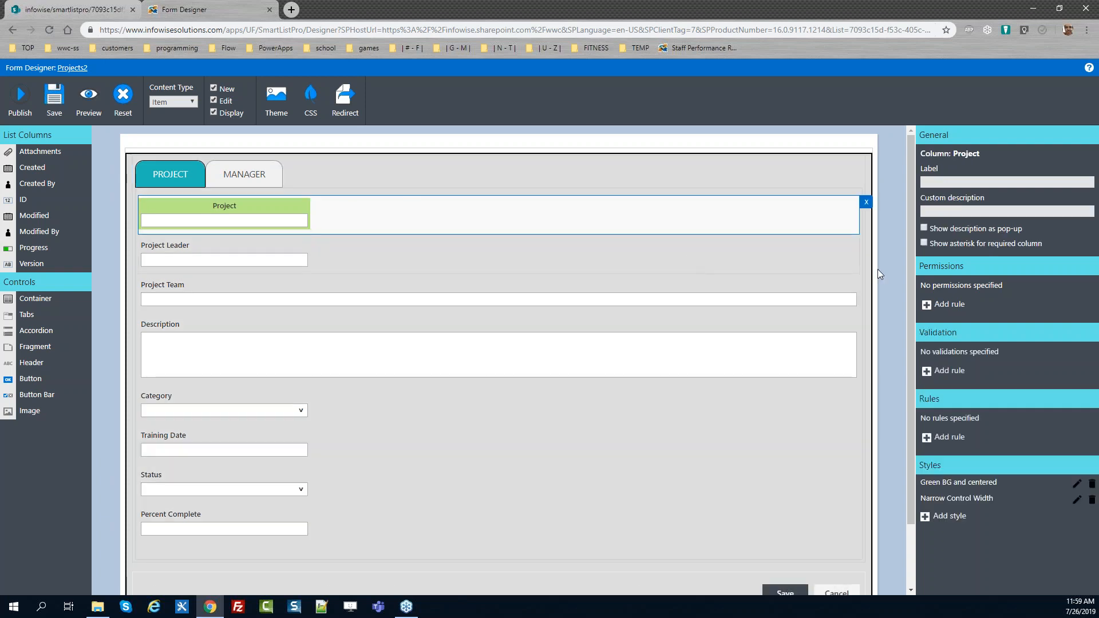
pyautogui.click(924, 243)
pyautogui.click(414, 258)
pyautogui.click(924, 243)
# Turn on the required-column asterisk for the Project Team and Category columns
pyautogui.click(626, 290)
pyautogui.click(923, 242)
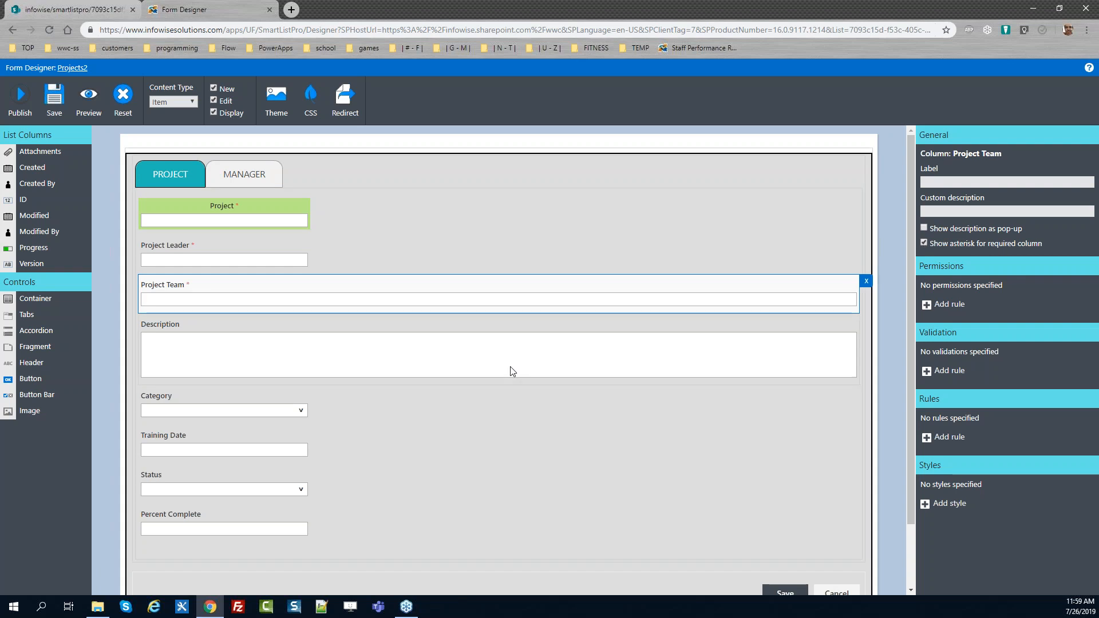
pyautogui.click(475, 390)
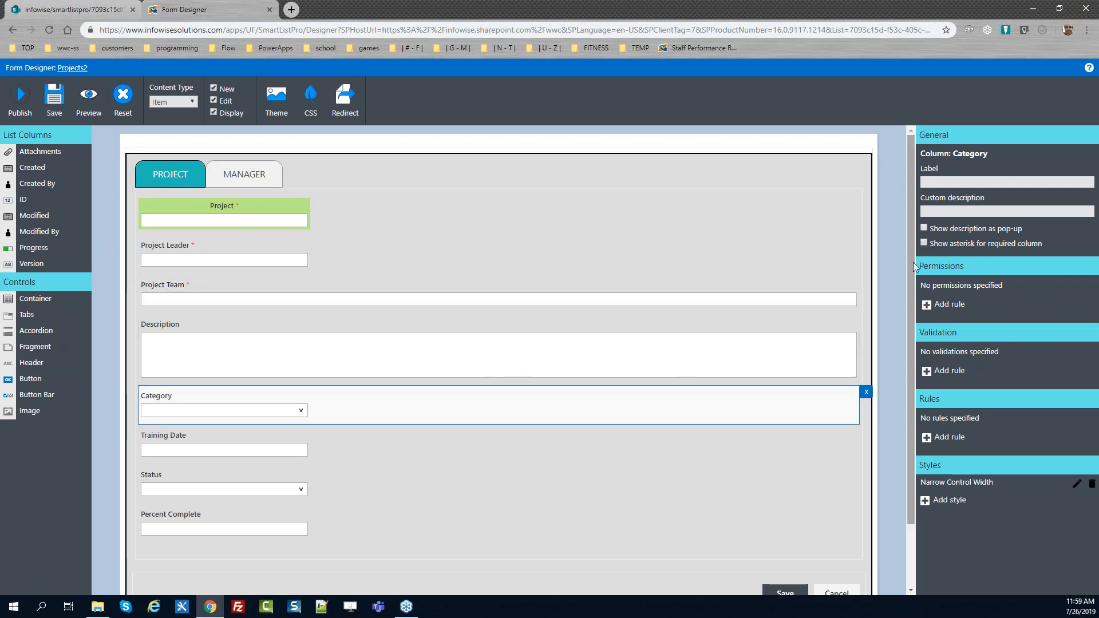
pyautogui.click(923, 242)
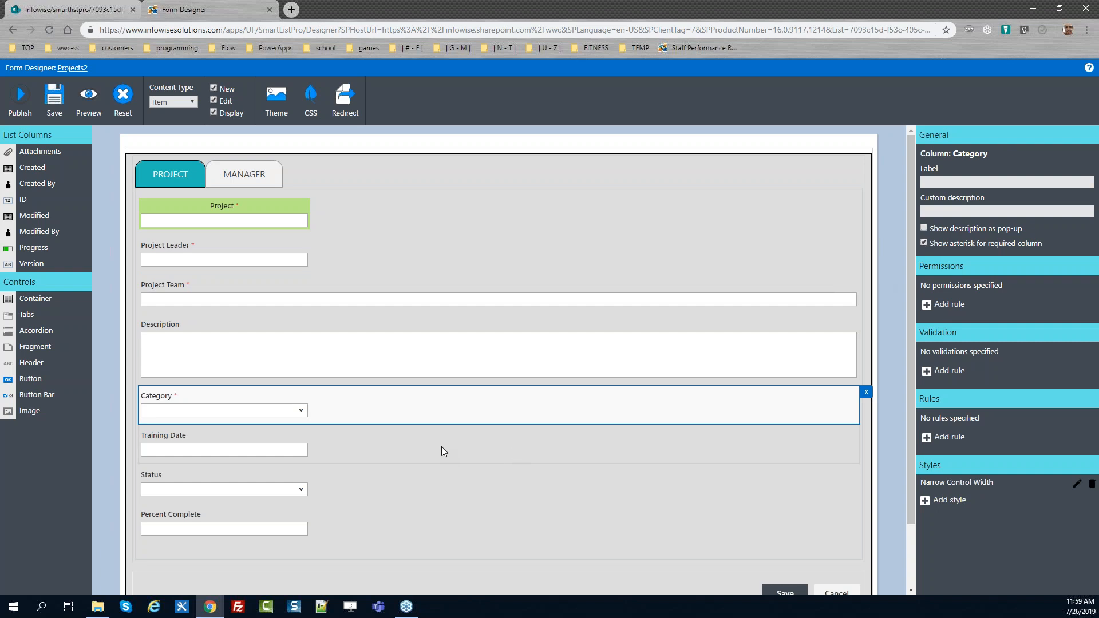
pyautogui.click(384, 437)
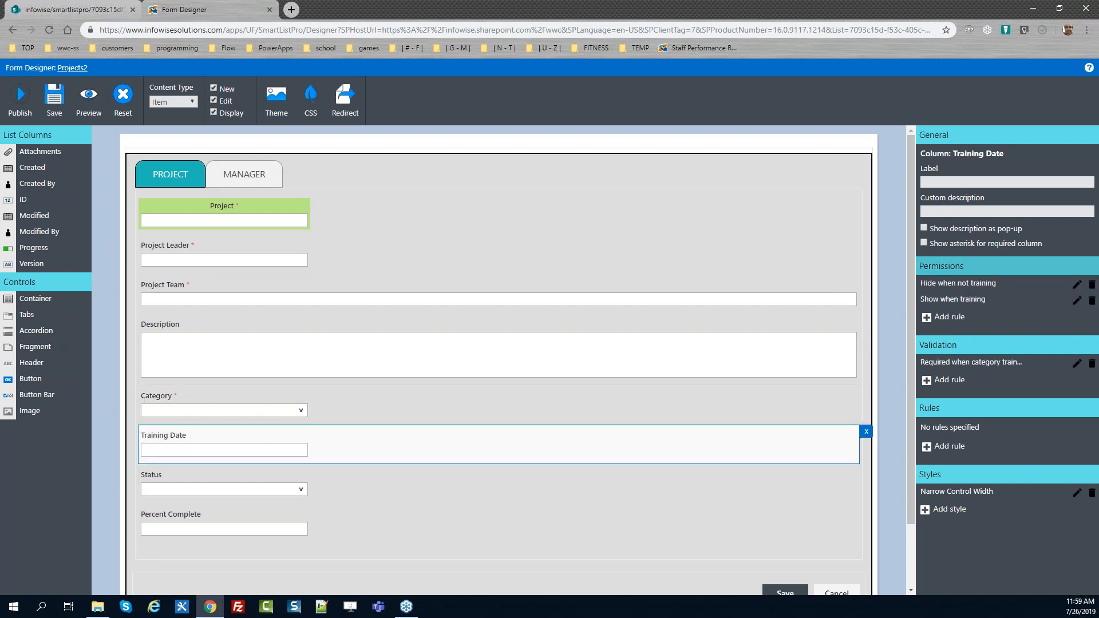
# Turn on the required-column asterisk for the Training Date and Status columns
pyautogui.click(923, 243)
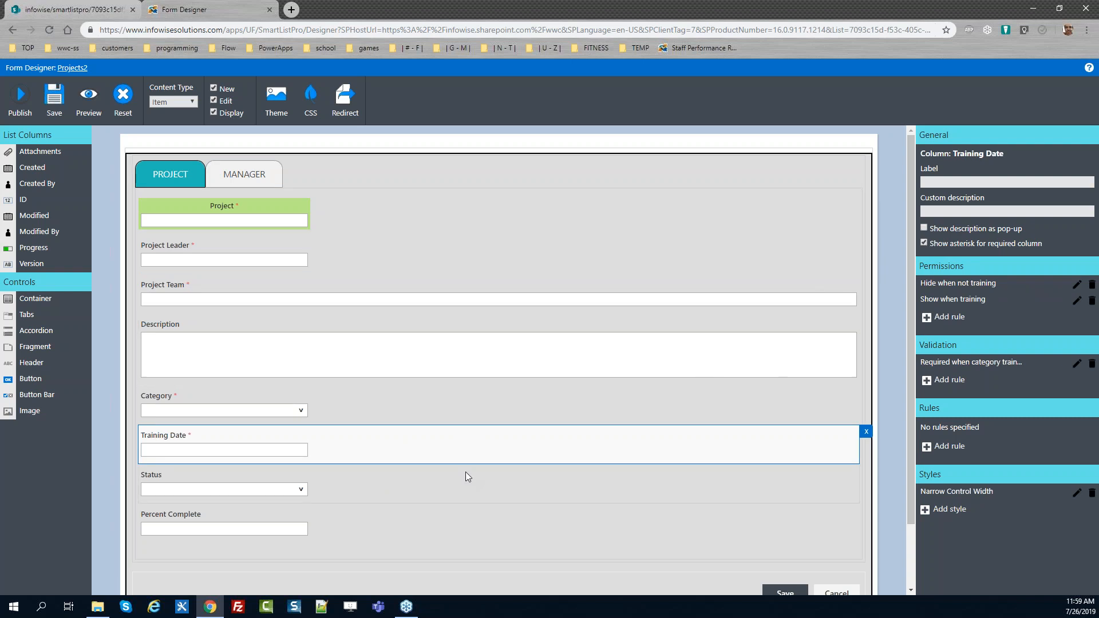
pyautogui.click(380, 488)
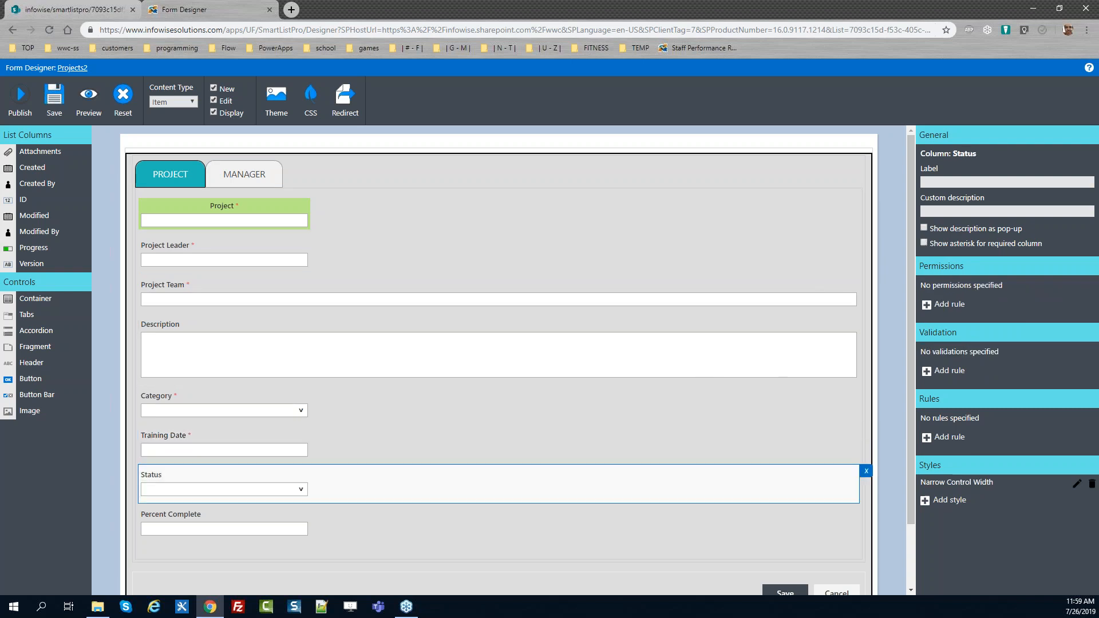
pyautogui.click(924, 243)
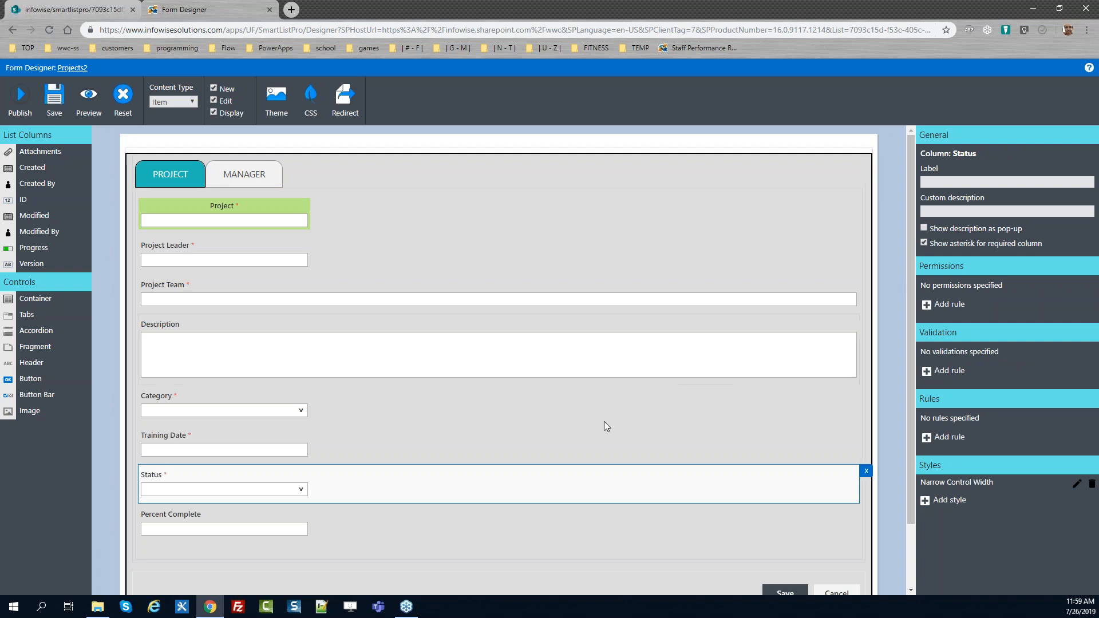
# Relabel the Project Leader column as "Leader"
pyautogui.click(462, 526)
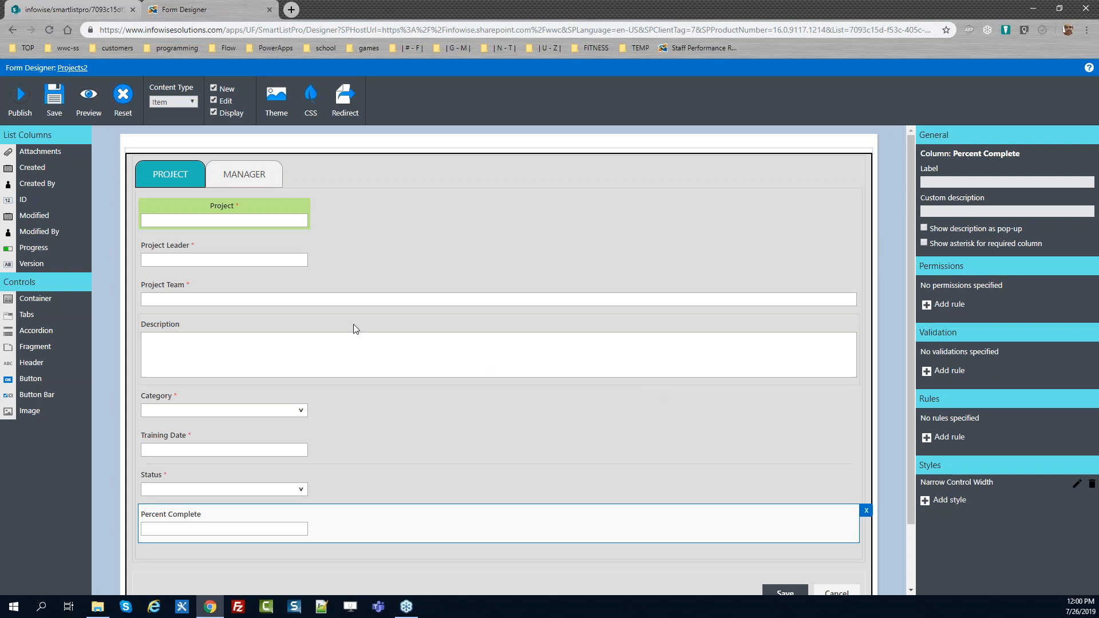
pyautogui.click(327, 249)
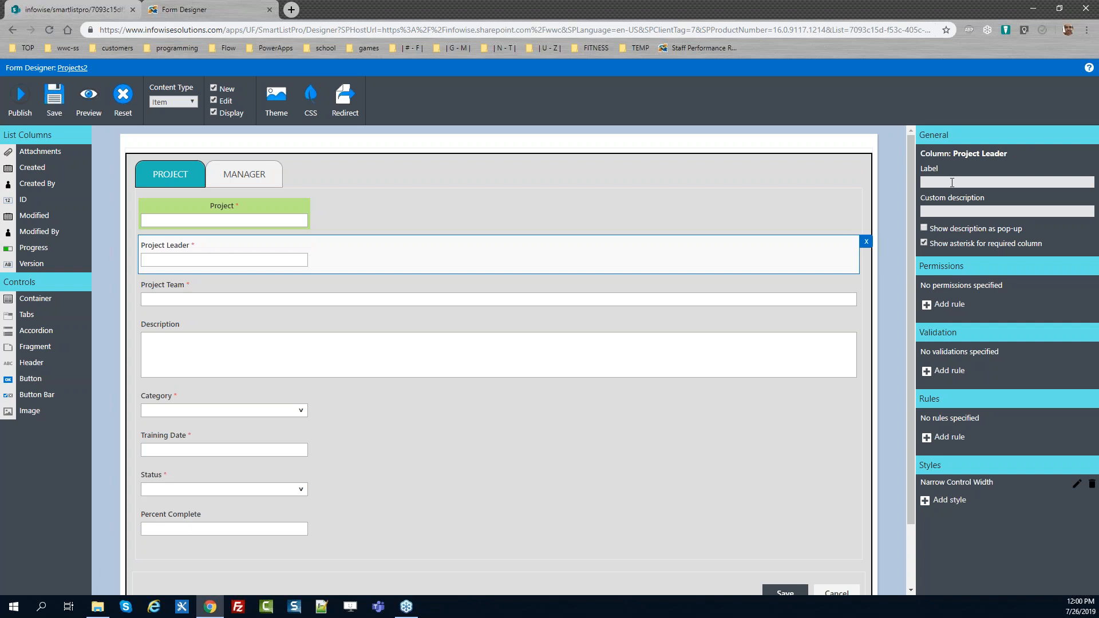
pyautogui.write('Leader')
# Relabel the Project Team column as "Team"
pyautogui.click(407, 286)
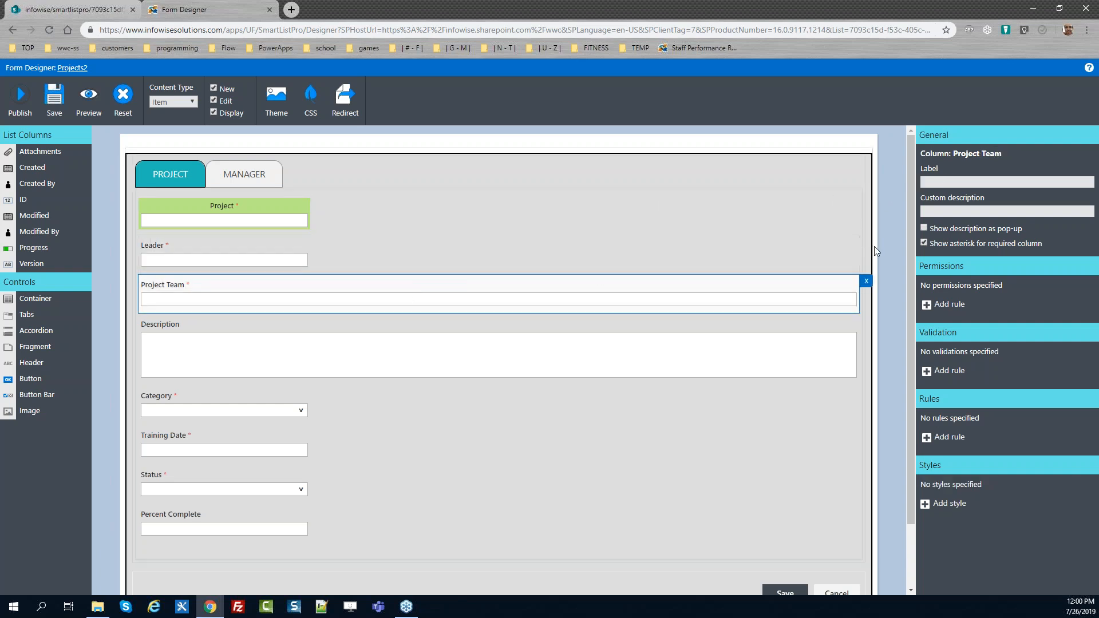
pyautogui.click(938, 183)
pyautogui.write('Team')
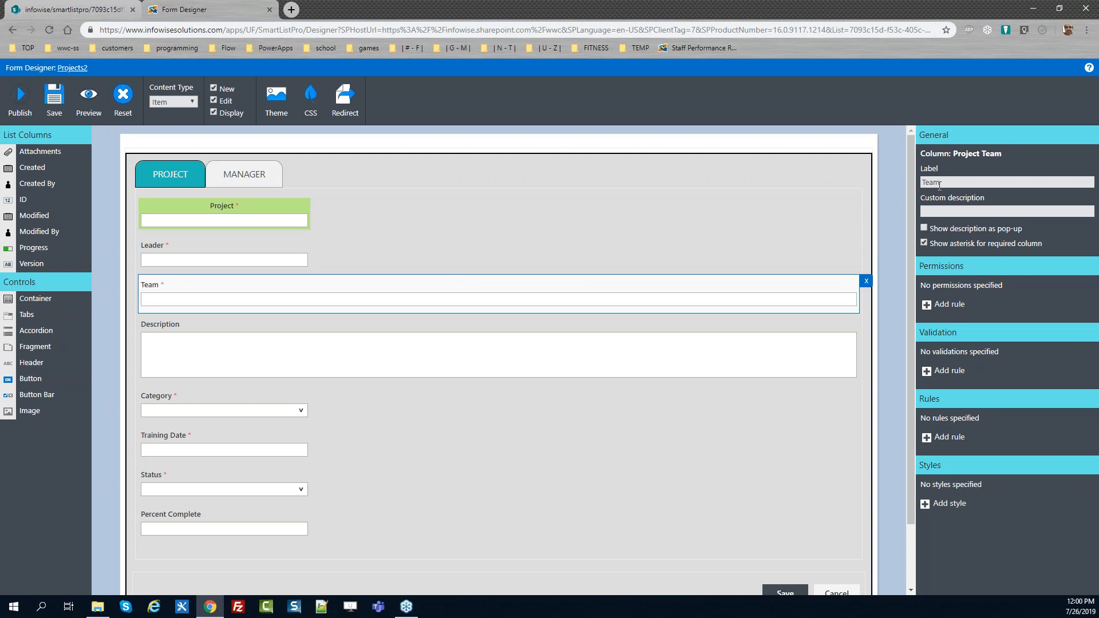
# Relabel the Percent Complete column as "Enter % of Completion"
pyautogui.click(251, 508)
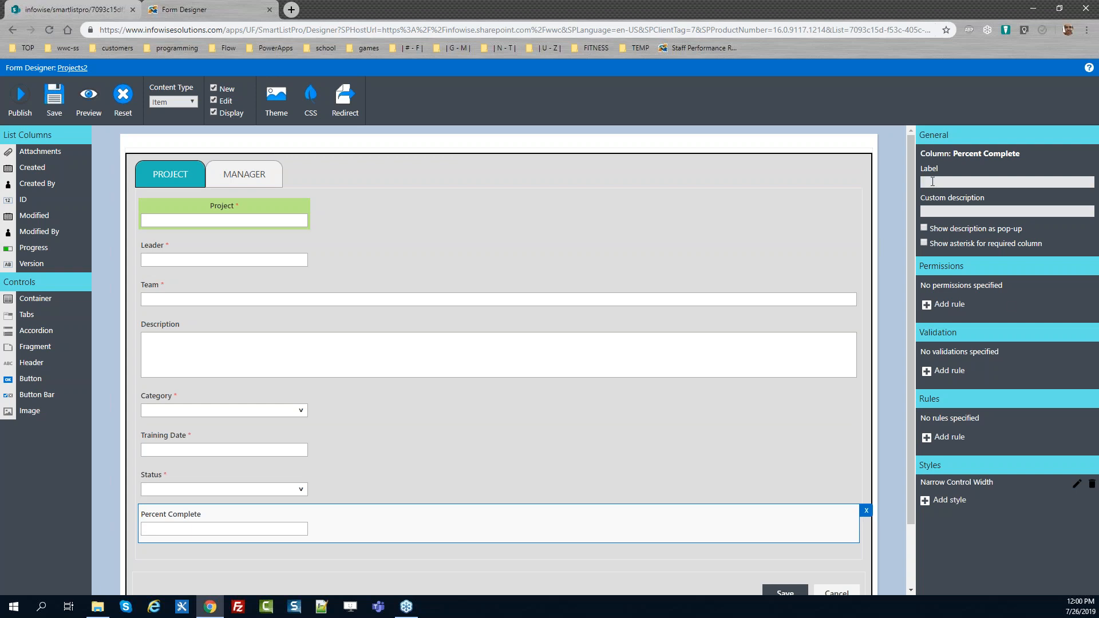
pyautogui.click(932, 181)
pyautogui.write('Enter % of Completion')
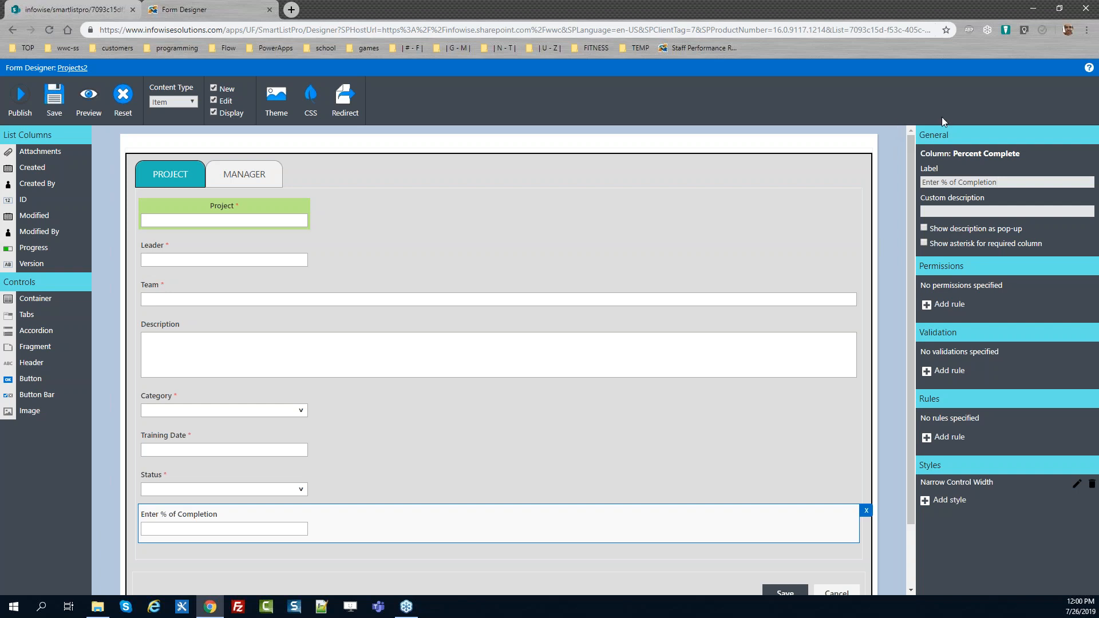
# Give the Project column the custom description "The main leader of the project responsible for project overdight."
pyautogui.click(383, 221)
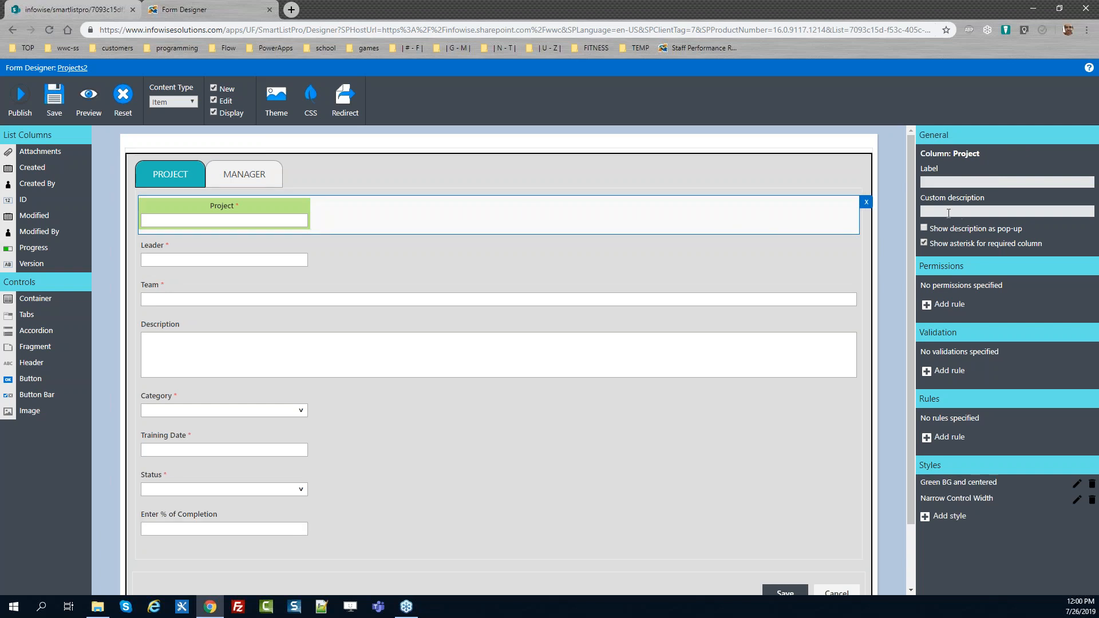
pyautogui.write('The')
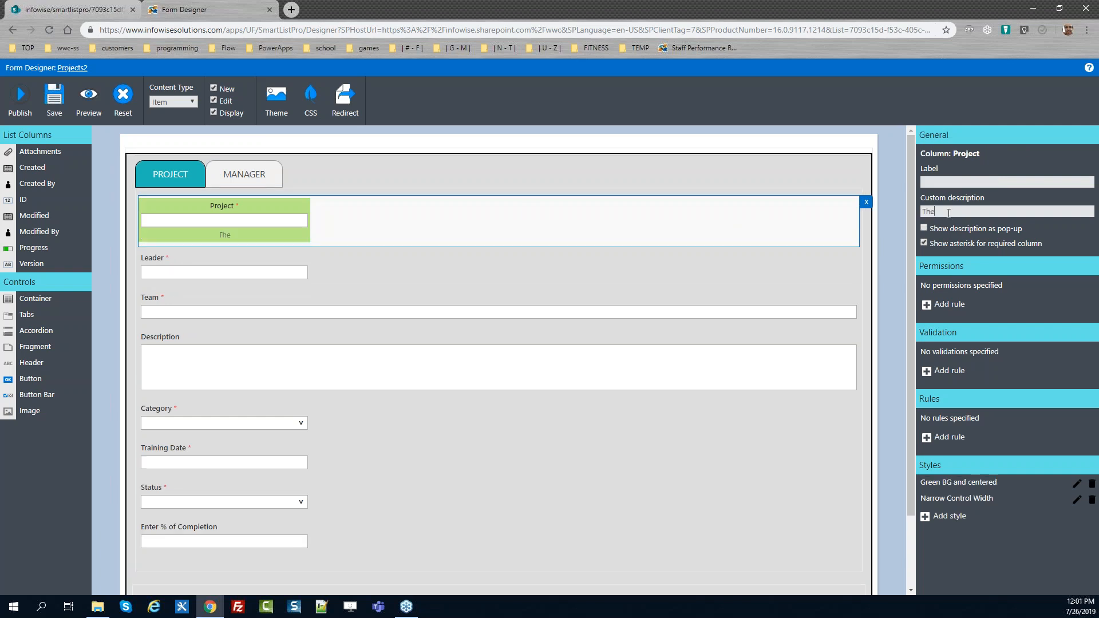
pyautogui.write(' main leader of the project res')
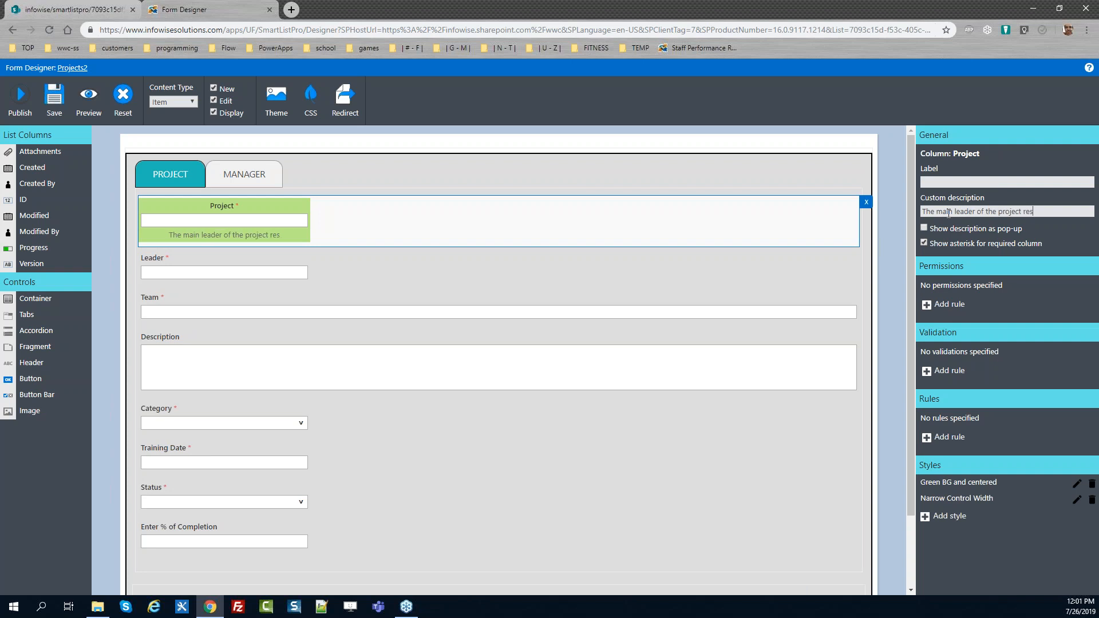
pyautogui.write('ponsible for proj')
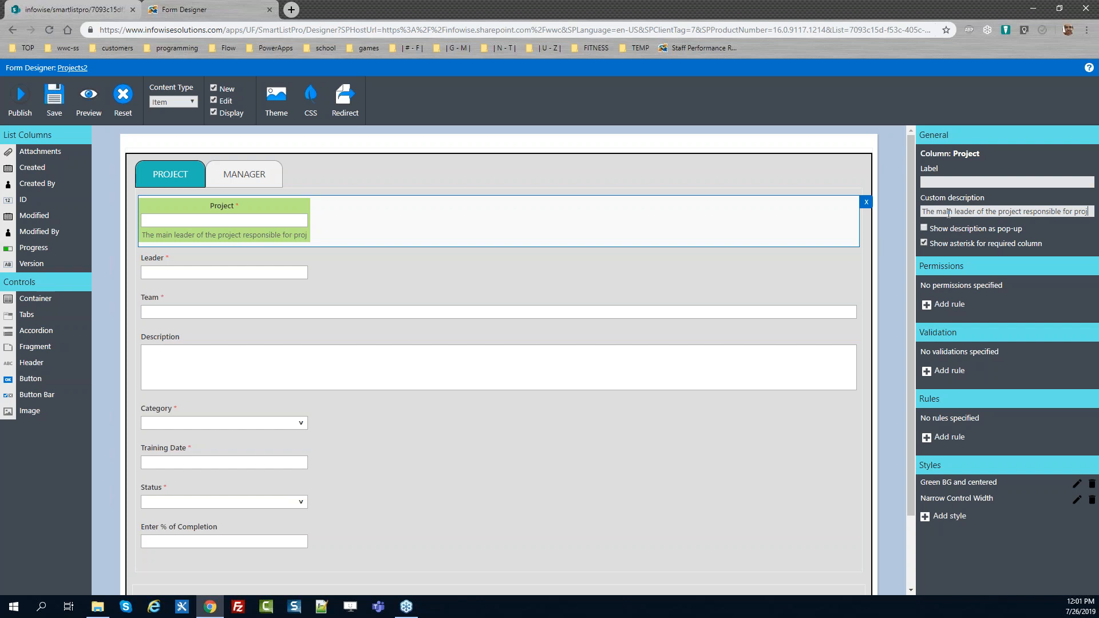
pyautogui.write('ect overdight.')
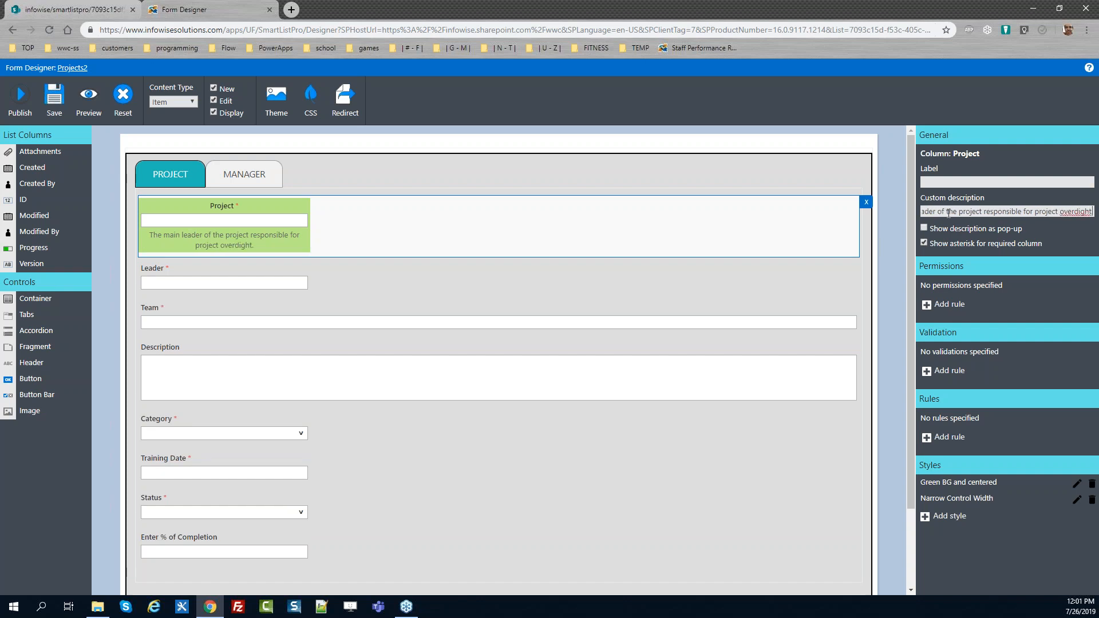
# Move that custom description from the Project column to the Leader column
pyautogui.click(449, 271)
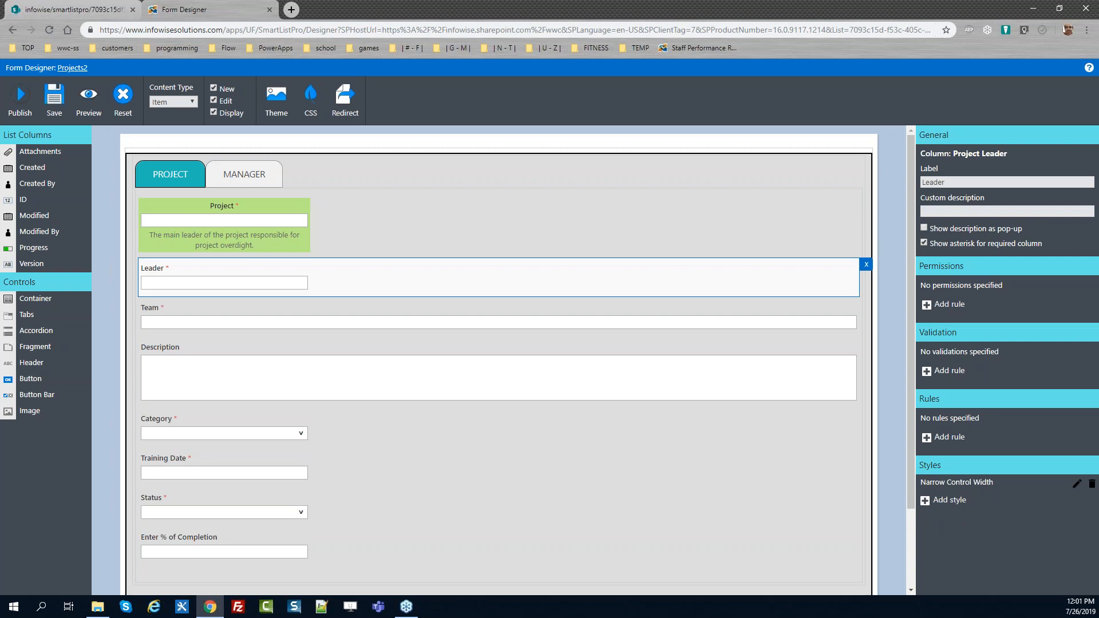
pyautogui.click(413, 237)
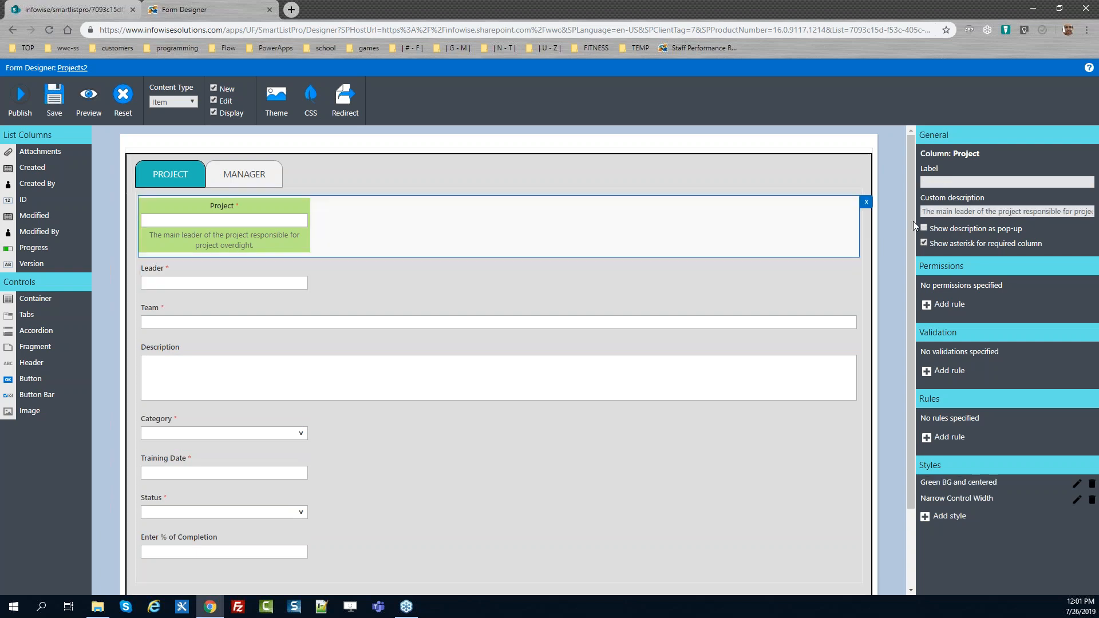
pyautogui.tripleClick(934, 210)
pyautogui.hotkey('ctrl', 'c')
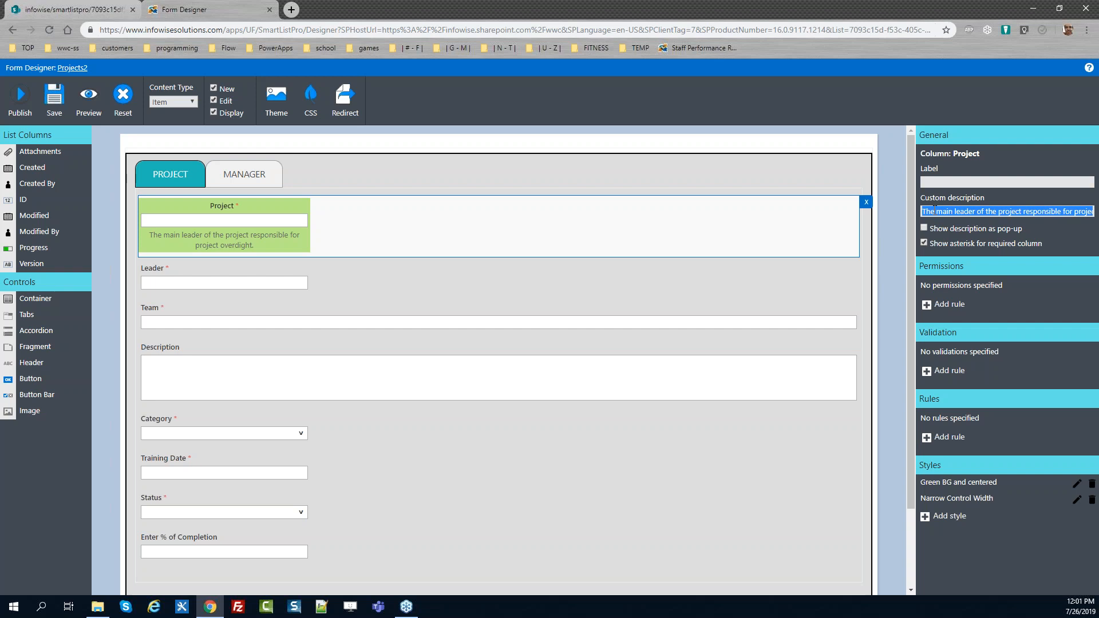
pyautogui.press('BackSpace')
pyautogui.click(467, 263)
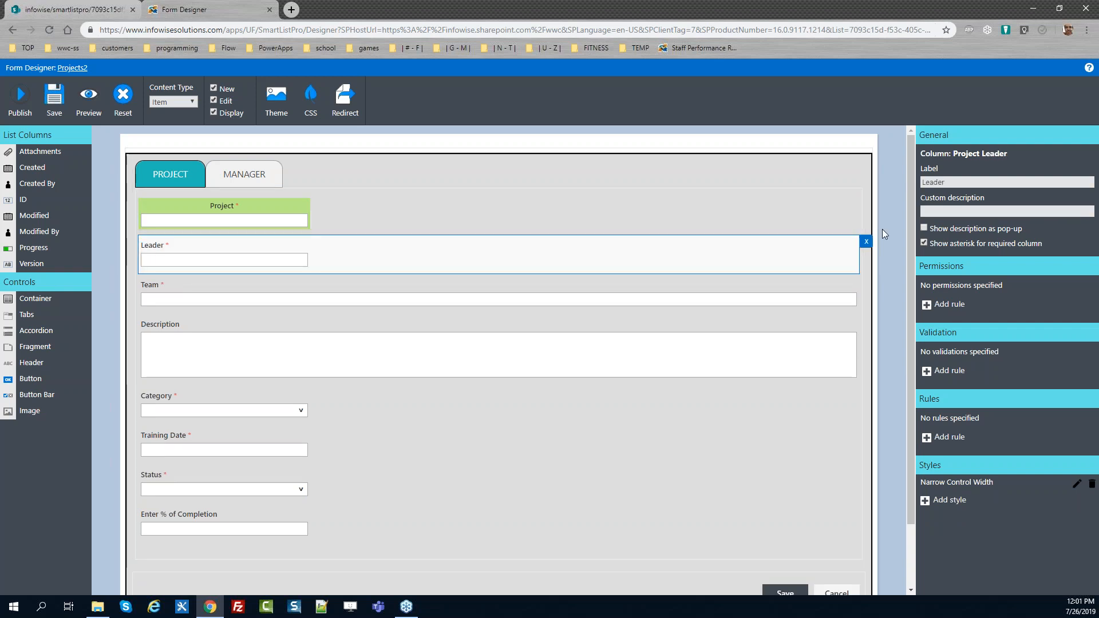
pyautogui.click(949, 212)
pyautogui.hotkey('ctrl', 'v')
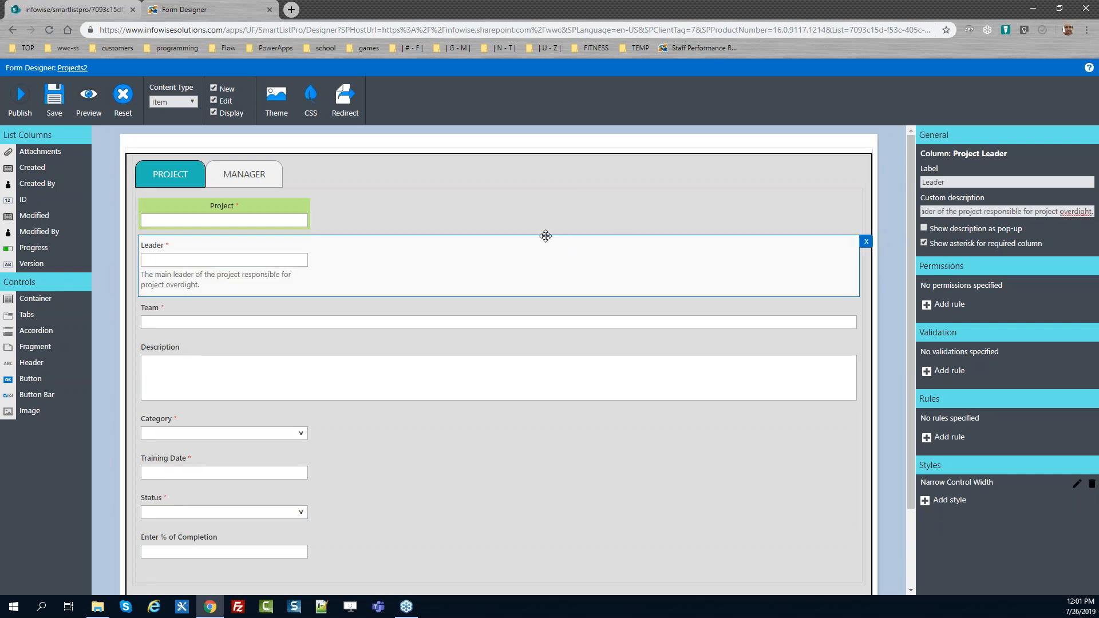
# Give the Project column the custom description "A short description of the main purpose of the project."
pyautogui.click(542, 219)
pyautogui.click(962, 212)
pyautogui.write('A short desrip[')
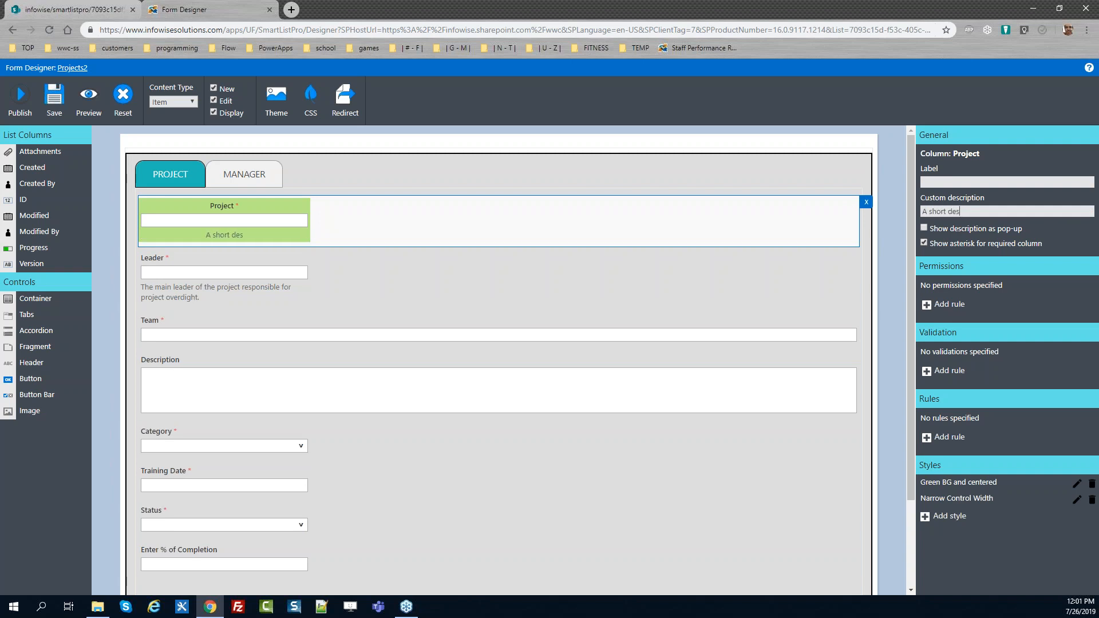
pyautogui.press('BackSpace')
pyautogui.press('BackSpace')
pyautogui.press('BackSpace')
pyautogui.press('BackSpace')
pyautogui.write('cription of the main')
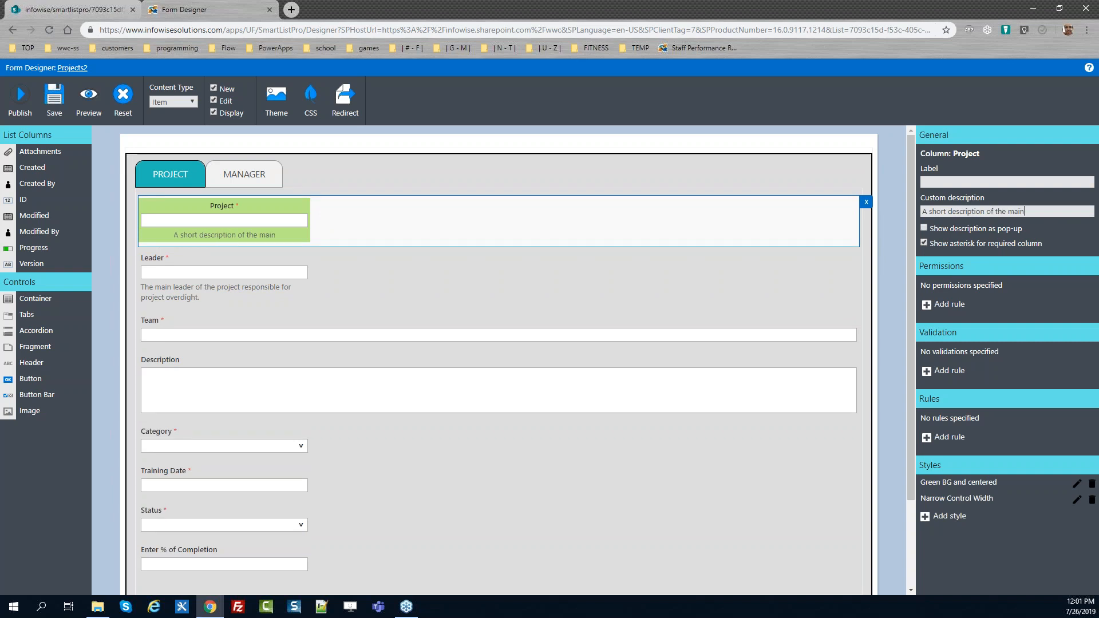
pyautogui.write(' purpose of the ')
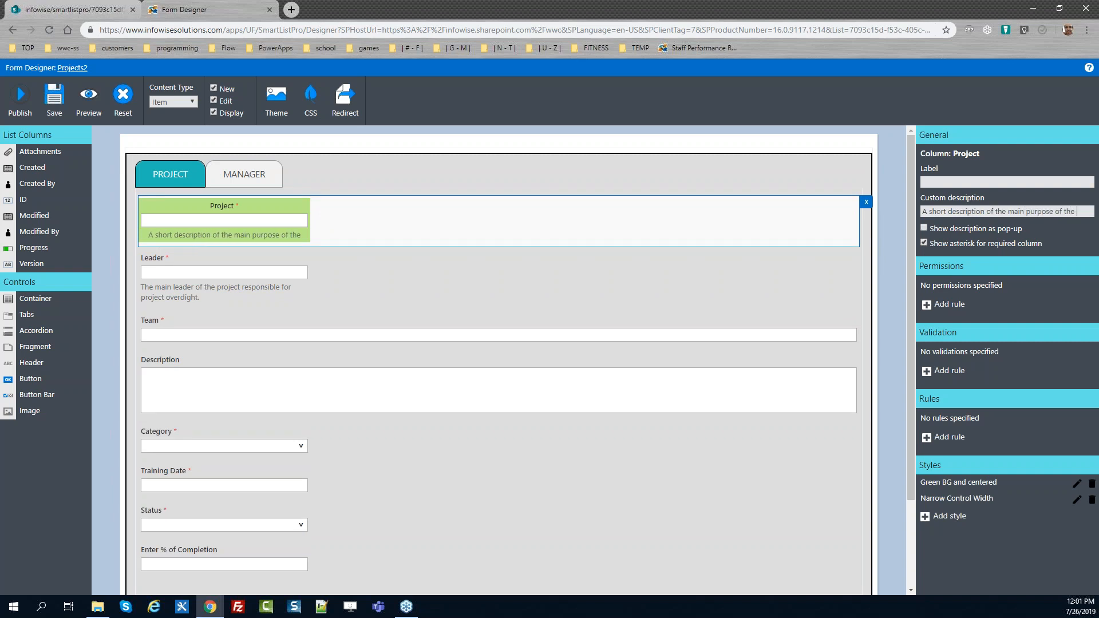
pyautogui.write('project.')
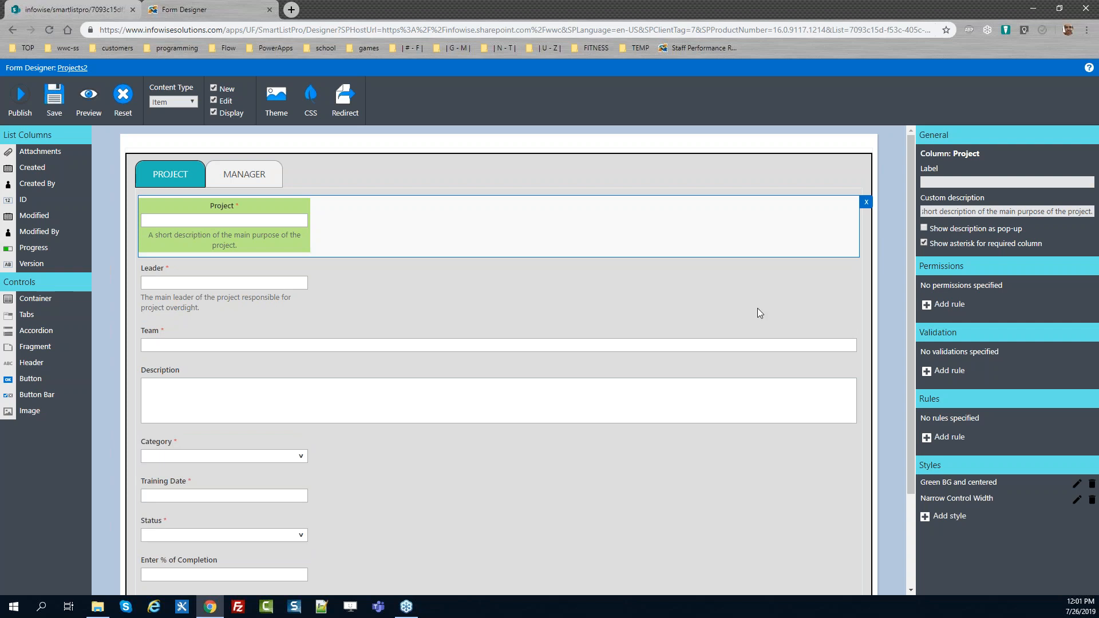
# Give the Team column the custom description "All team members that will be participating in the project."
pyautogui.click(500, 331)
pyautogui.click(954, 212)
pyautogui.write('All team members that will be ')
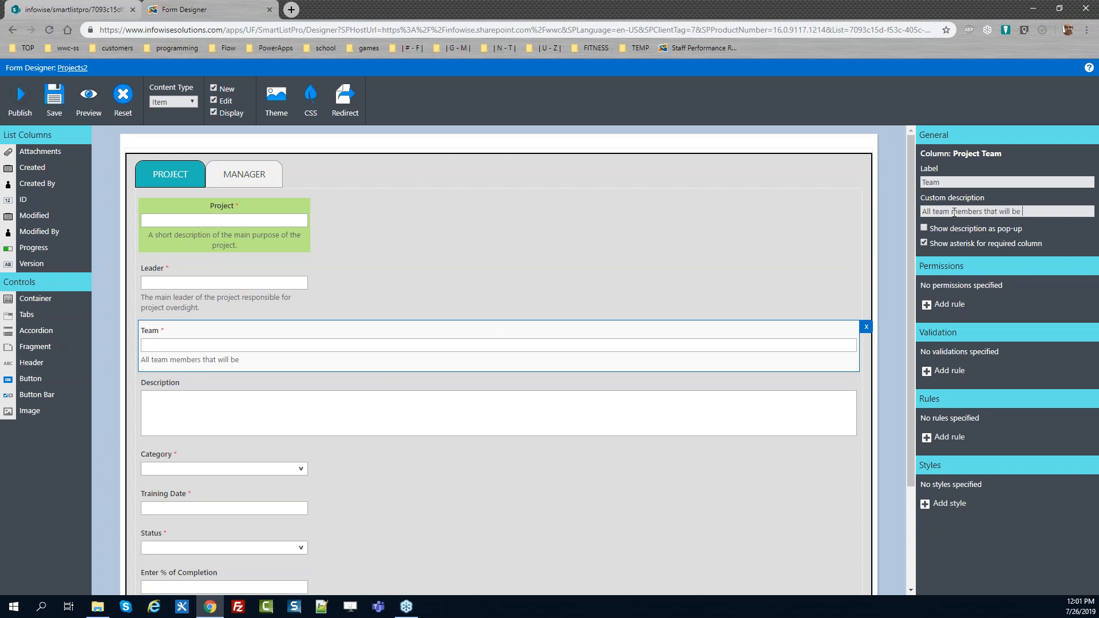
pyautogui.write('participating in')
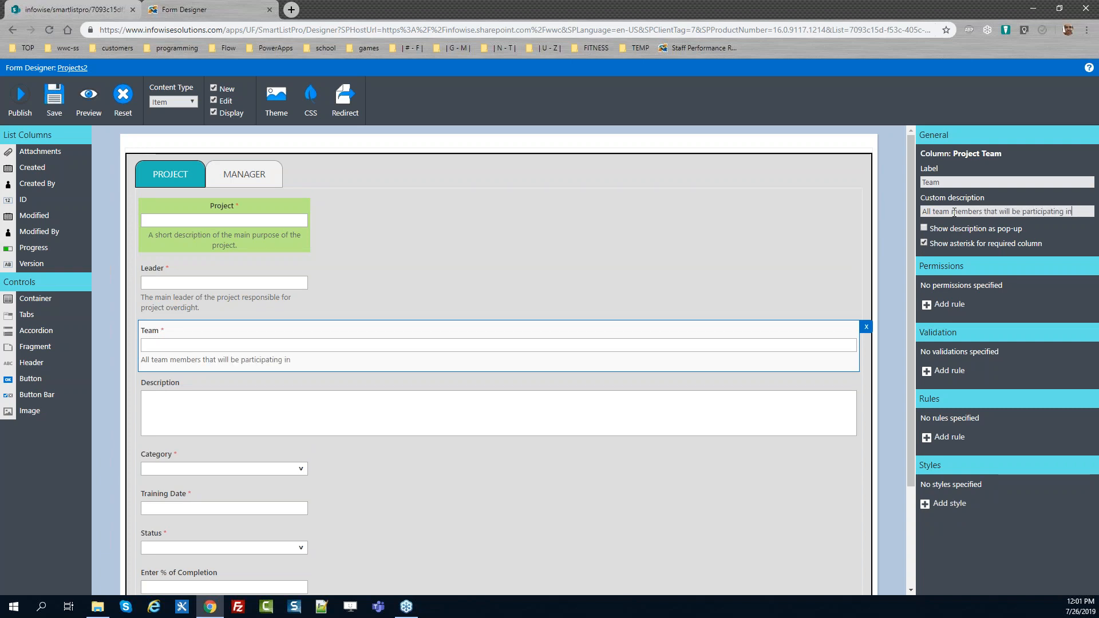
pyautogui.write(' the project.')
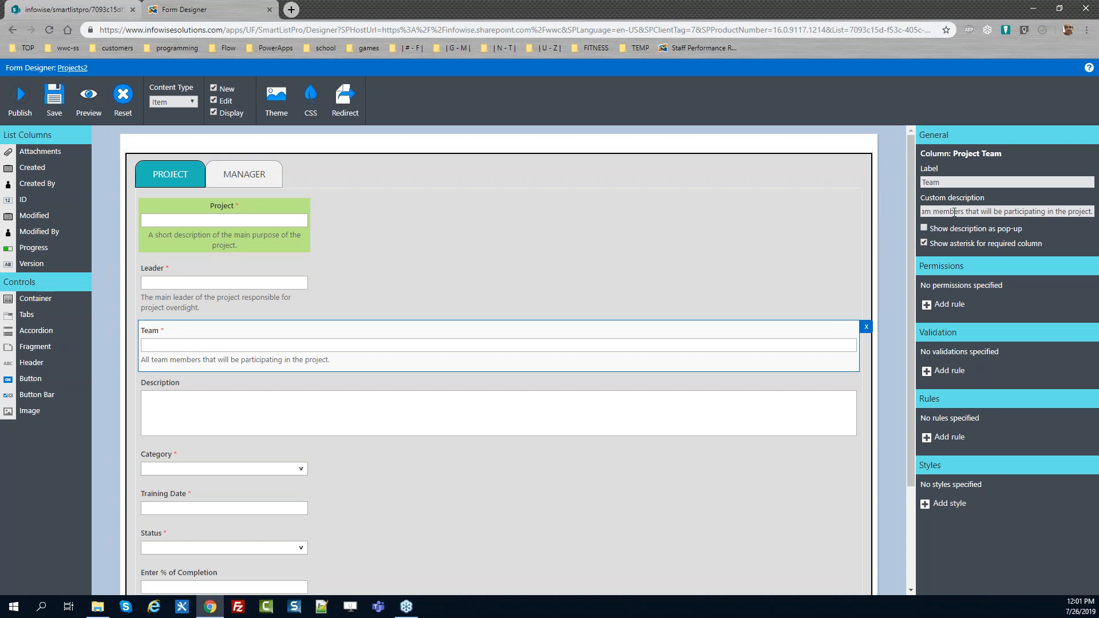
# Show the Project and Leader column descriptions as pop-ups
pyautogui.click(455, 220)
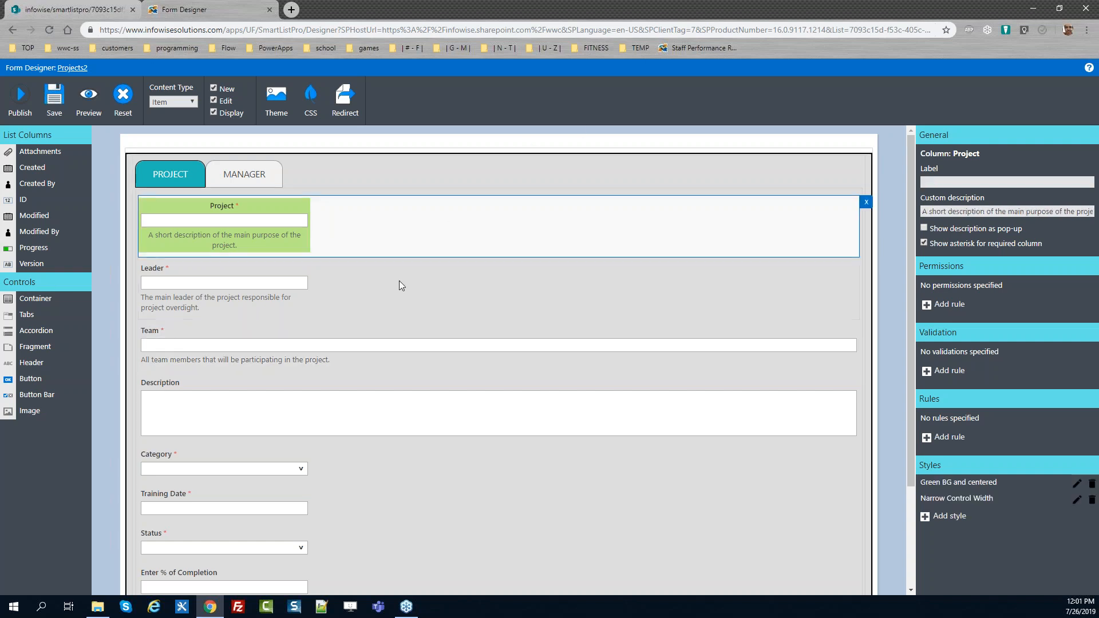
pyautogui.click(397, 287)
pyautogui.click(410, 227)
pyautogui.click(923, 228)
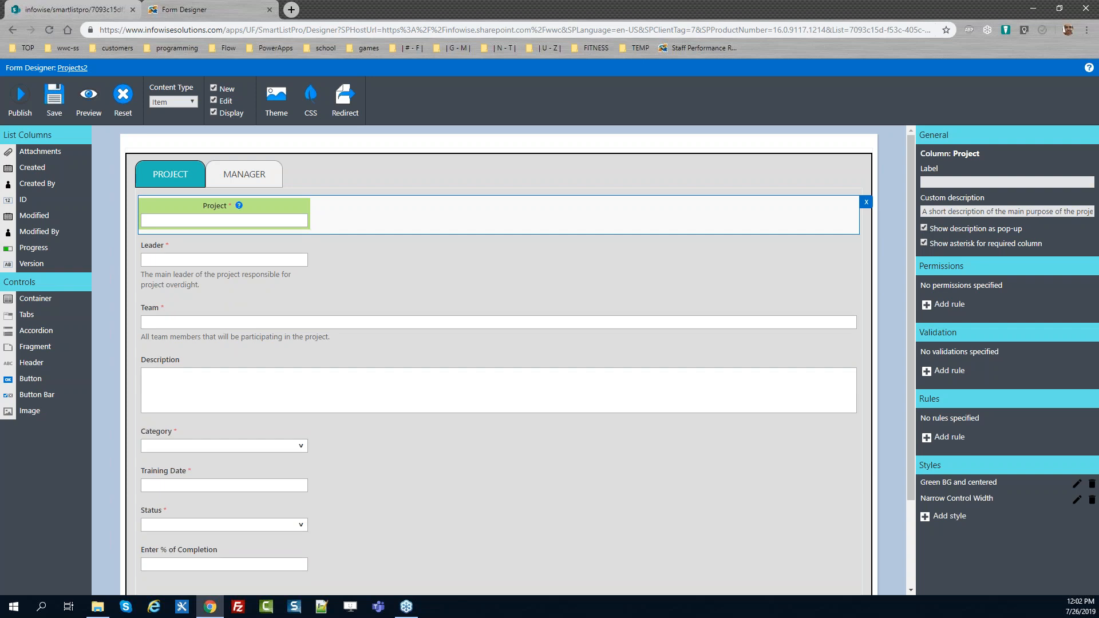
pyautogui.click(441, 260)
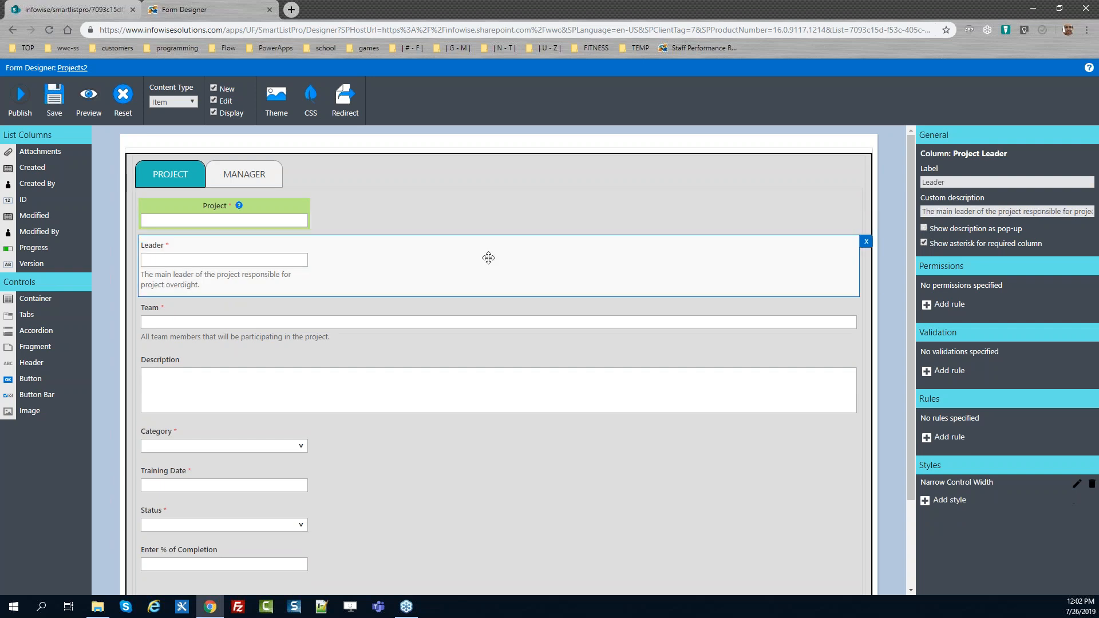
pyautogui.click(923, 228)
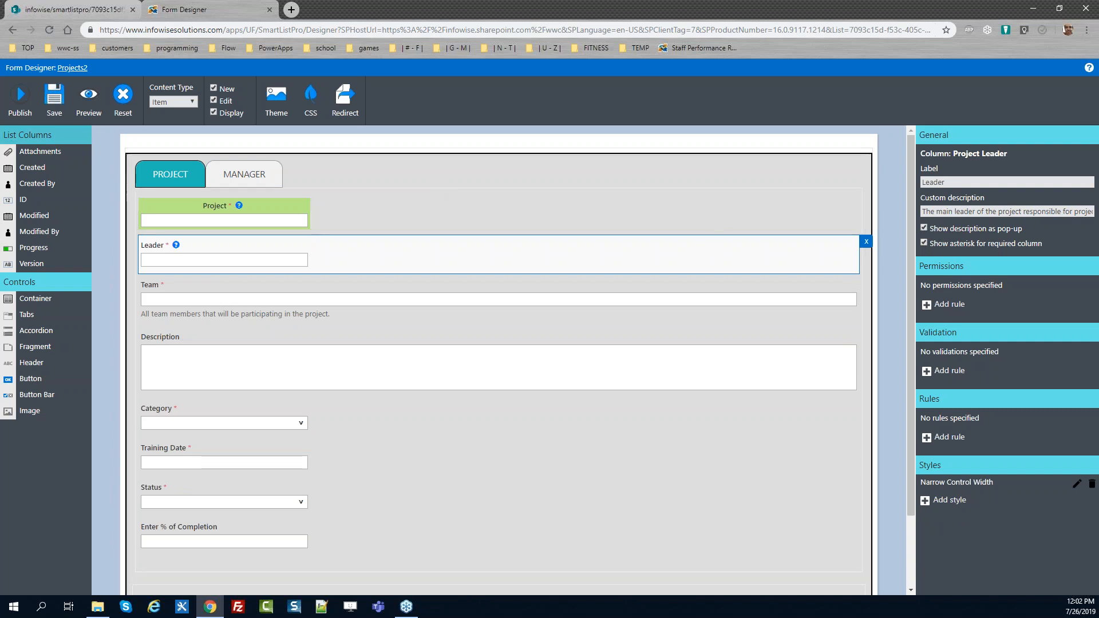
# Publish the form with the new labels, descriptions and asterisks
pyautogui.click(20, 99)
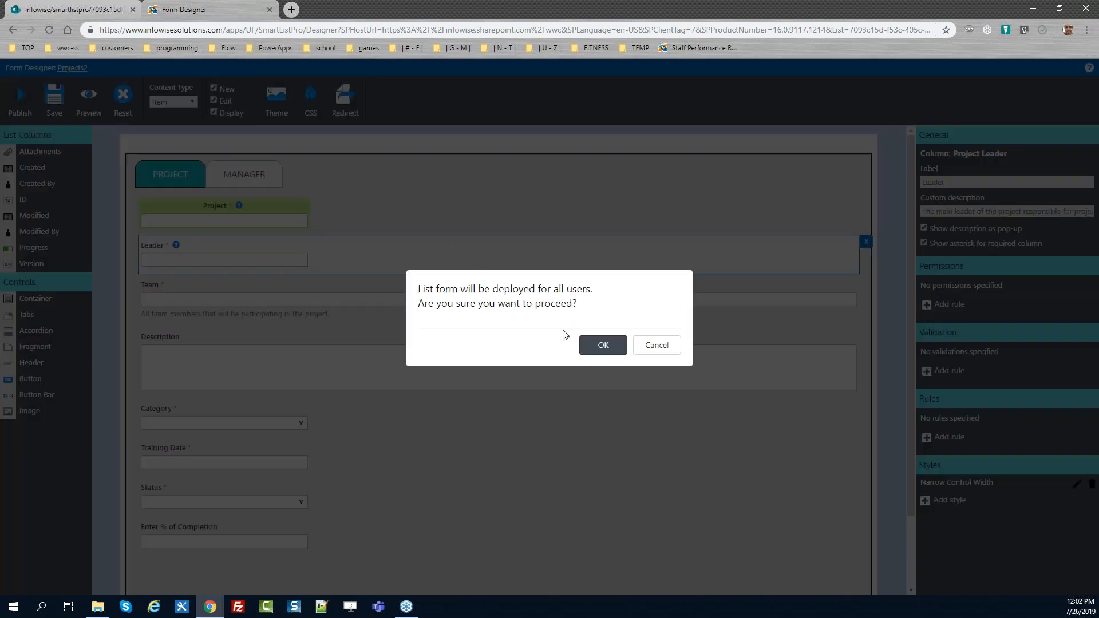
pyautogui.click(581, 345)
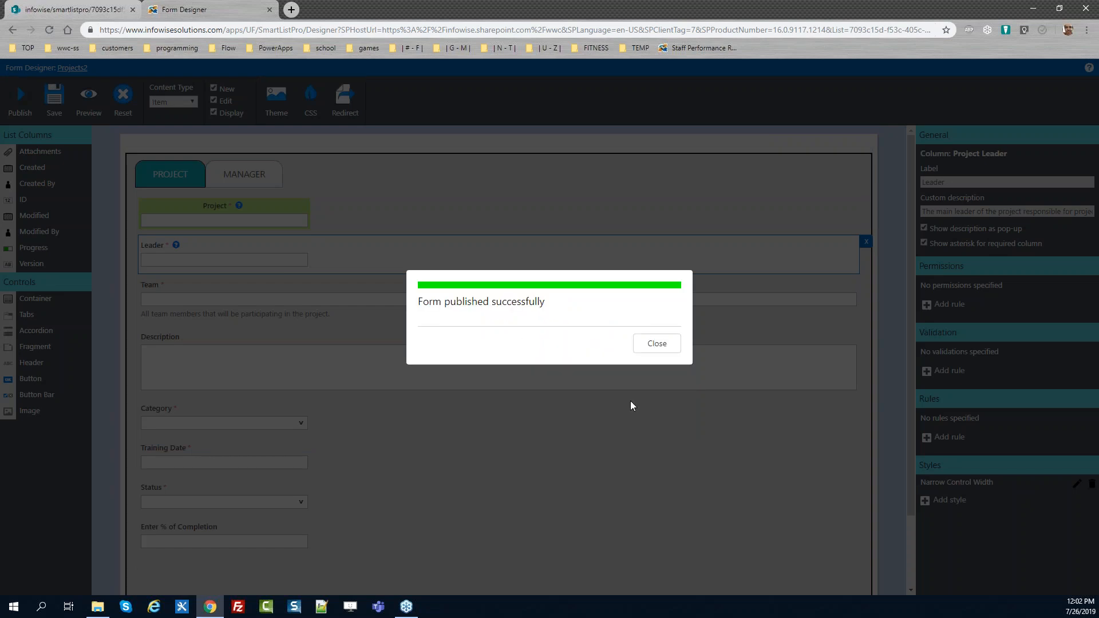
pyautogui.click(654, 346)
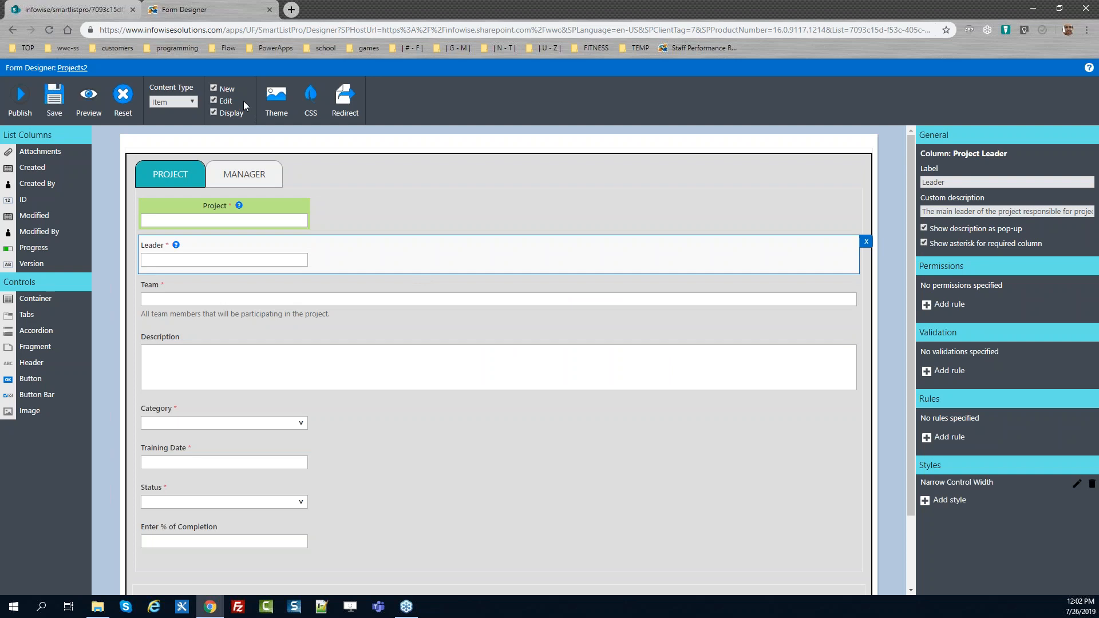
# Reload the edit form and check the Team description and the Project and Leader pop-up descriptions
pyautogui.click(70, 8)
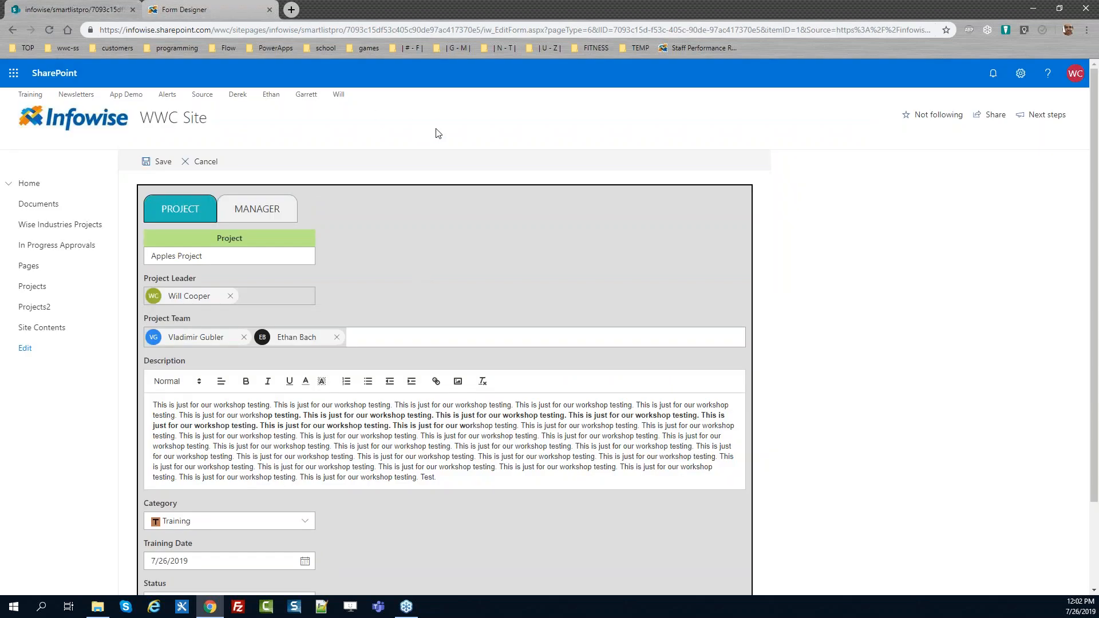
pyautogui.press('F5')
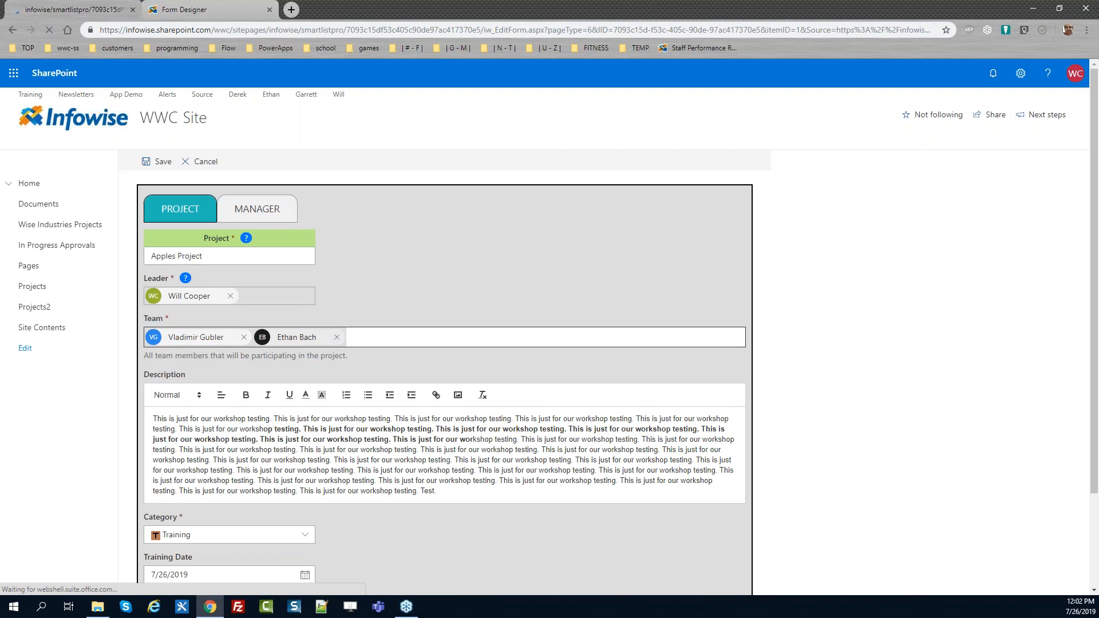
pyautogui.moveTo(358, 355); pyautogui.dragTo(243, 355)
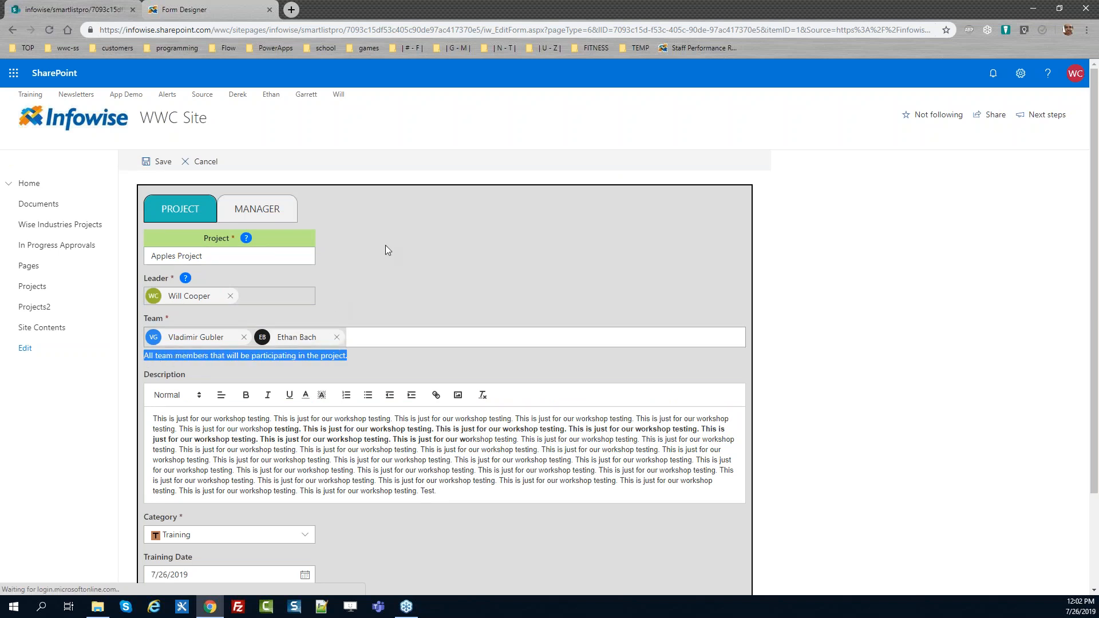
pyautogui.click(247, 240)
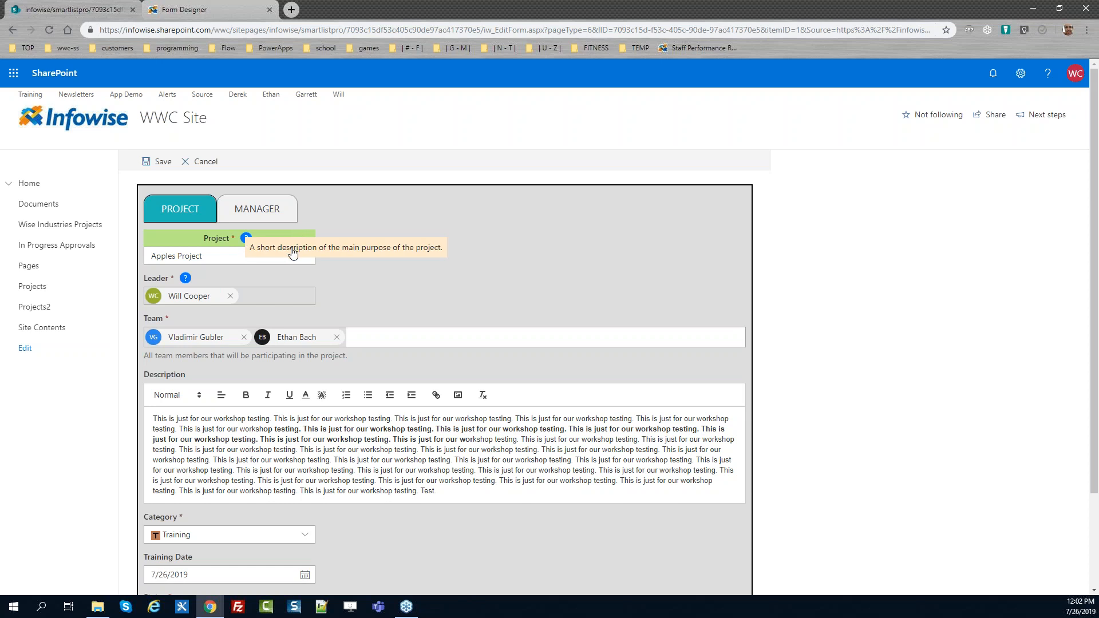
pyautogui.click(187, 279)
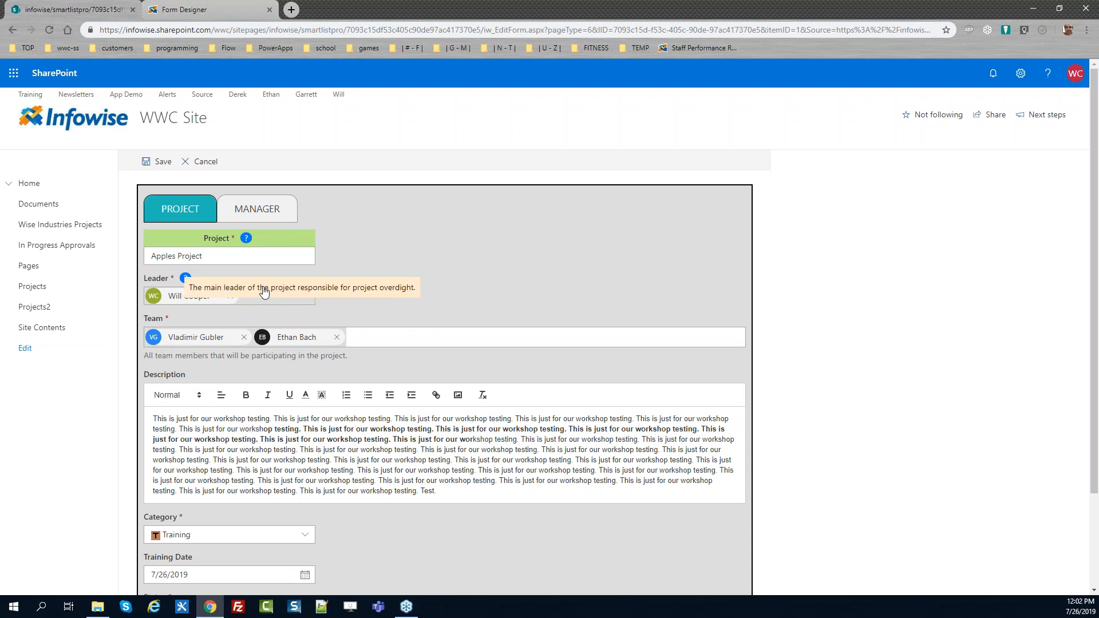
pyautogui.click(264, 293)
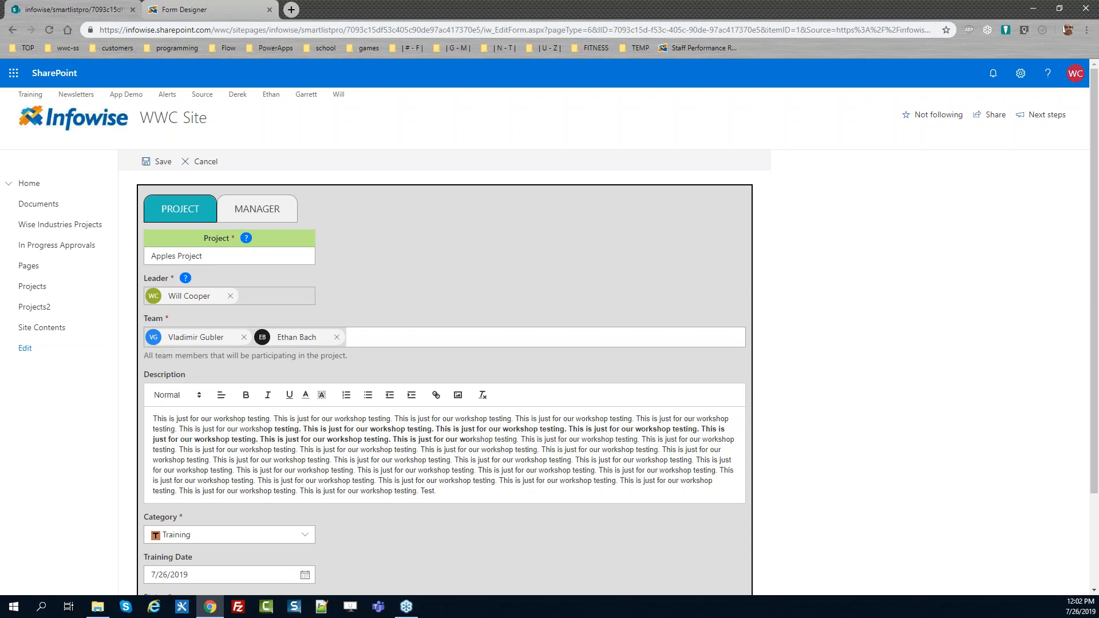
pyautogui.moveTo(1094, 319); pyautogui.dragTo(1092, 286)
pyautogui.click(211, 9)
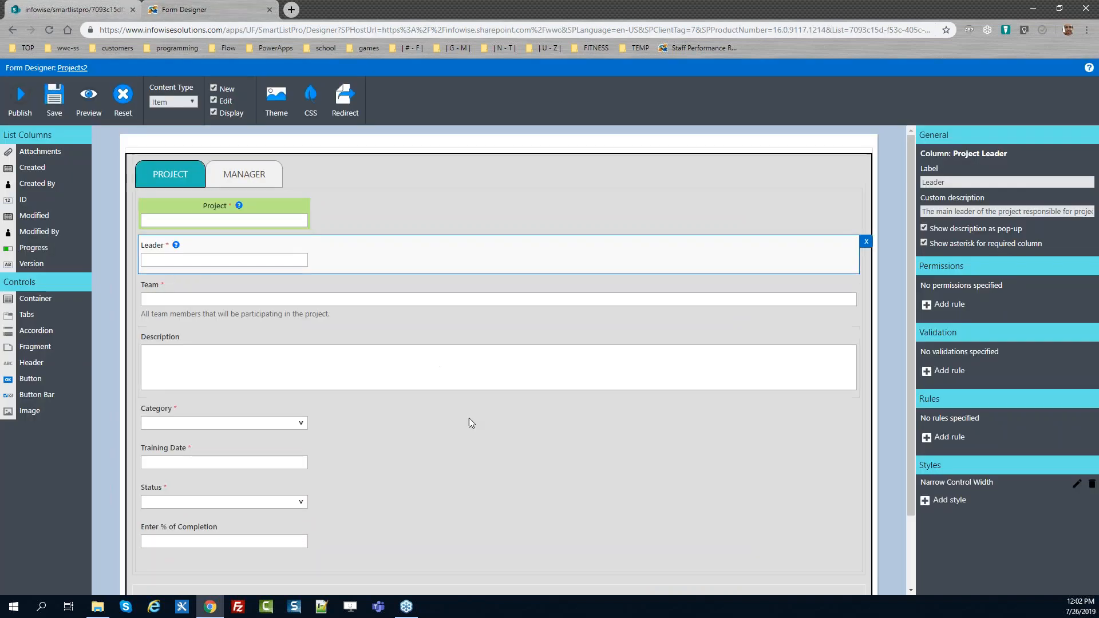
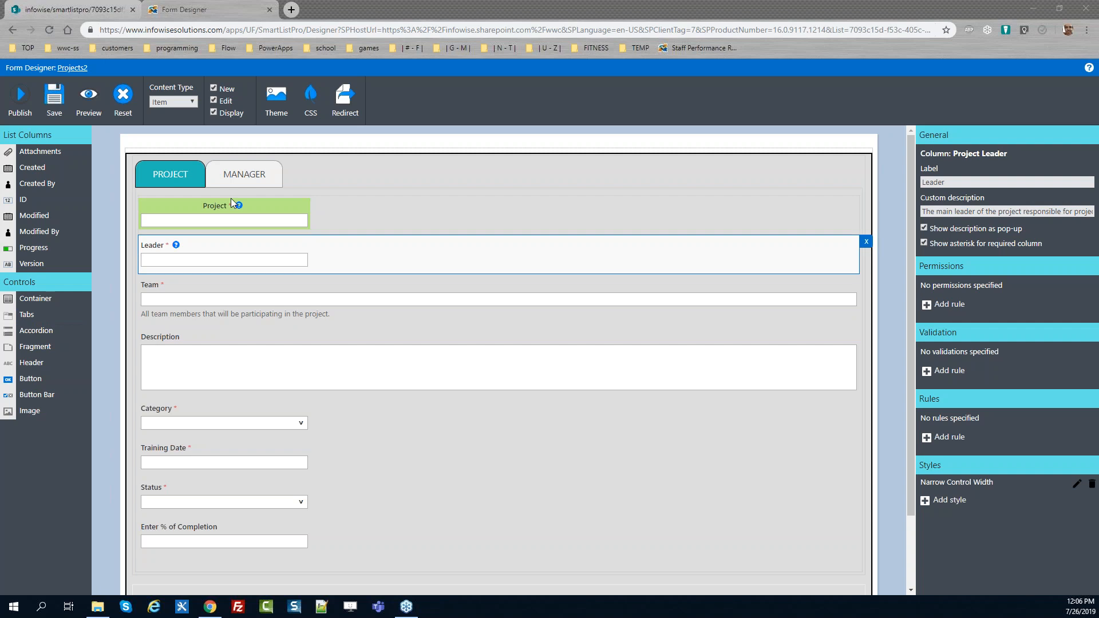
# Review the Manager tab in the designer, then leave the Apples Project edit form without saving
pyautogui.click(251, 178)
pyautogui.click(255, 181)
pyautogui.click(290, 206)
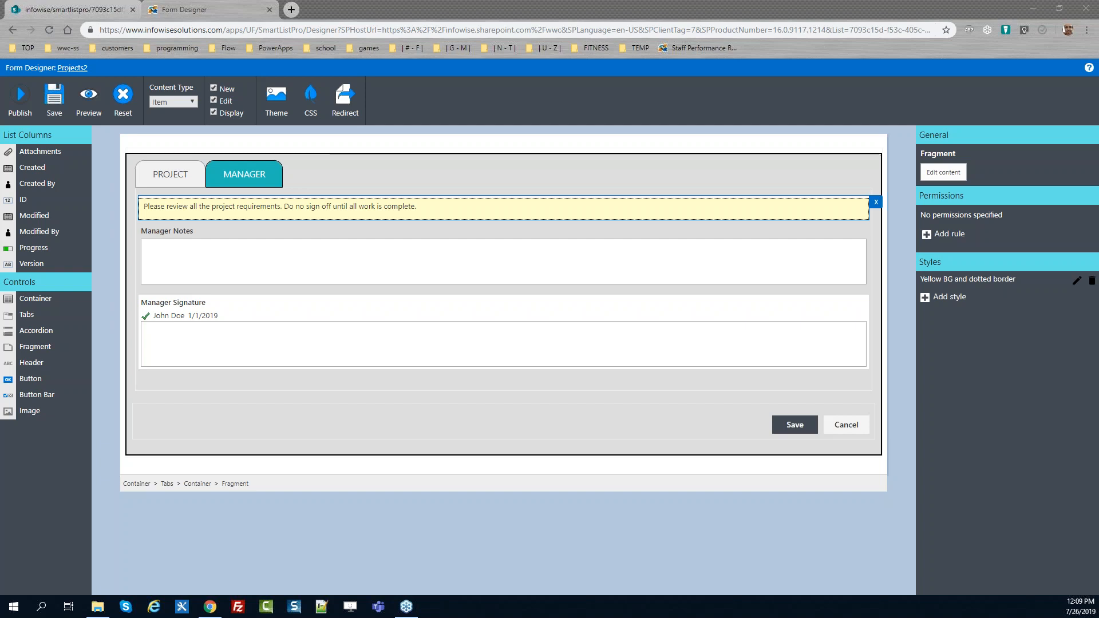
pyautogui.click(88, 97)
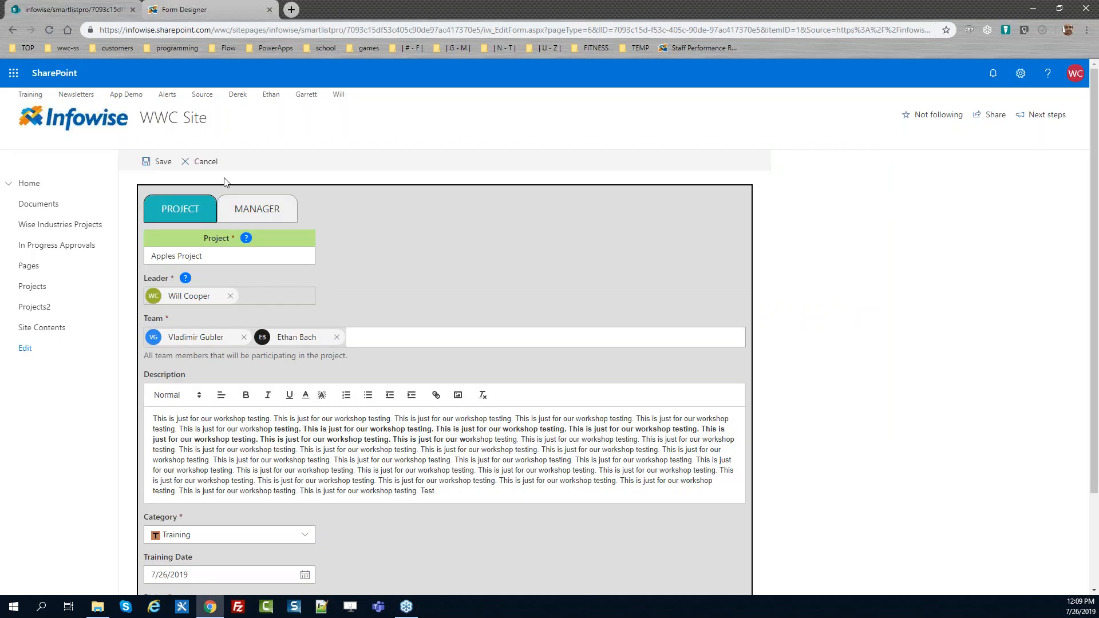
pyautogui.click(213, 162)
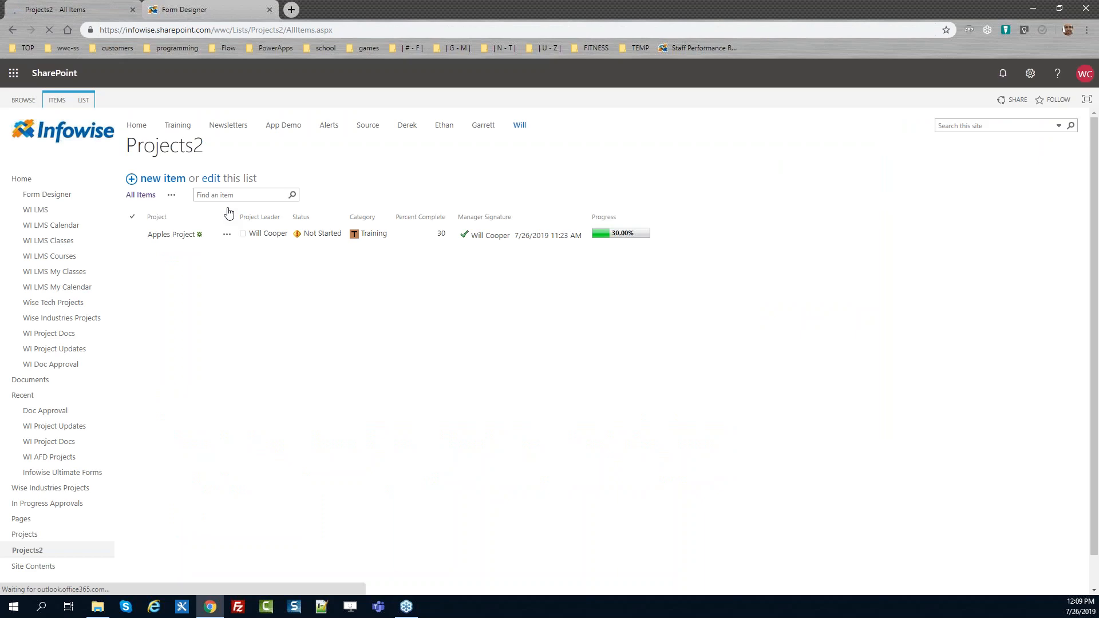
# Open the Projects2 list settings and create a Currency column named "Meal Expenses"
pyautogui.click(86, 100)
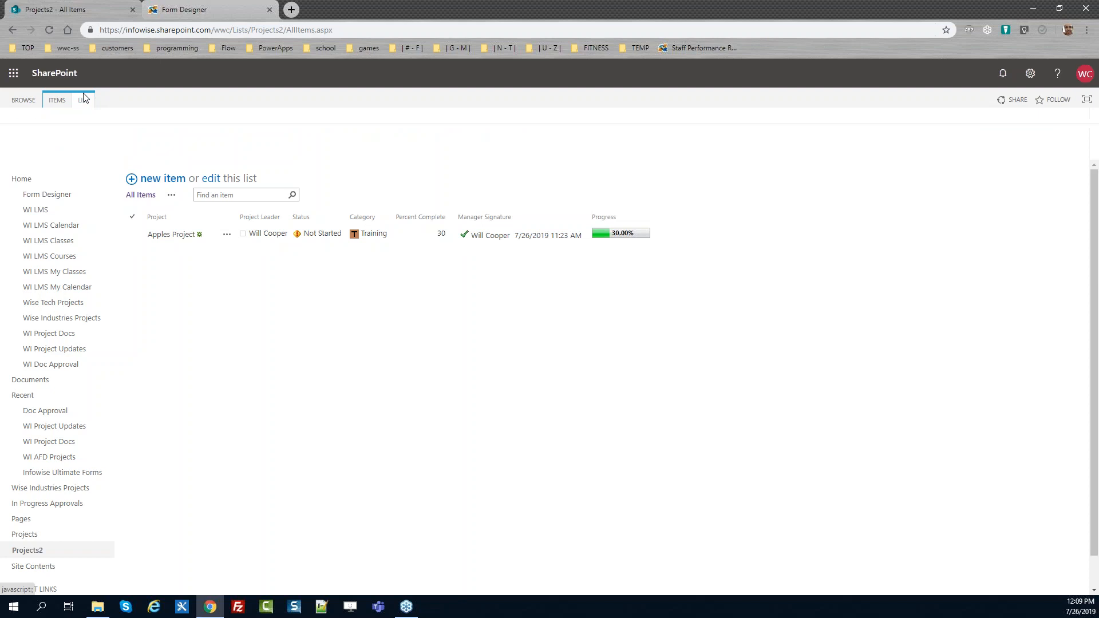
pyautogui.click(627, 136)
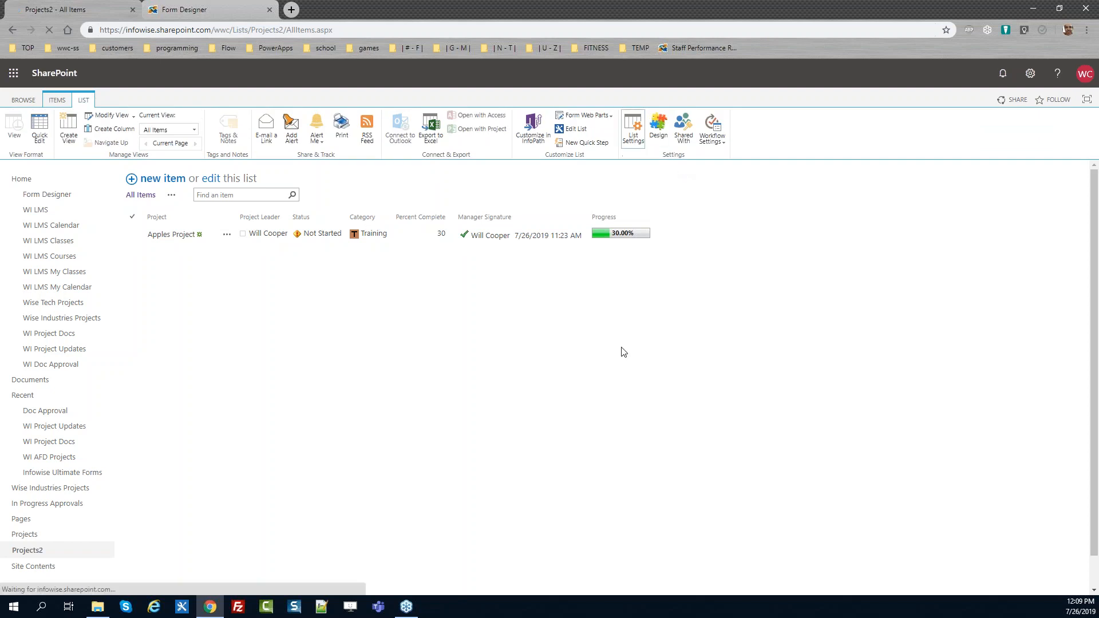
pyautogui.moveTo(1096, 304); pyautogui.dragTo(1095, 485)
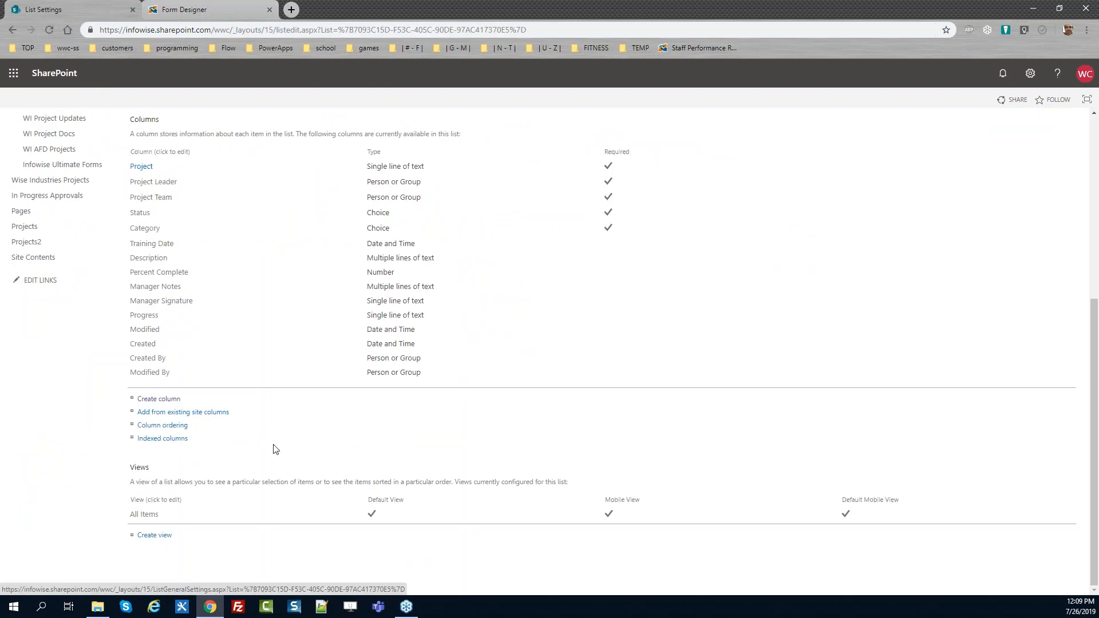
pyautogui.click(165, 400)
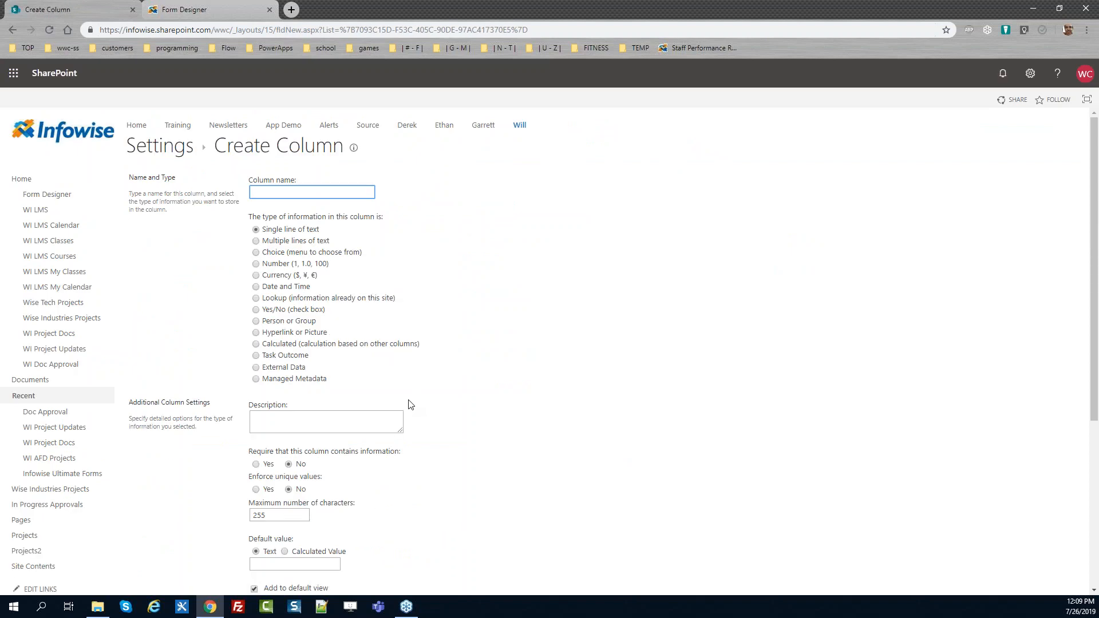
pyautogui.write('Meal Expsenses')
pyautogui.click(276, 277)
pyautogui.moveTo(1097, 257); pyautogui.dragTo(1097, 452)
pyautogui.click(1018, 531)
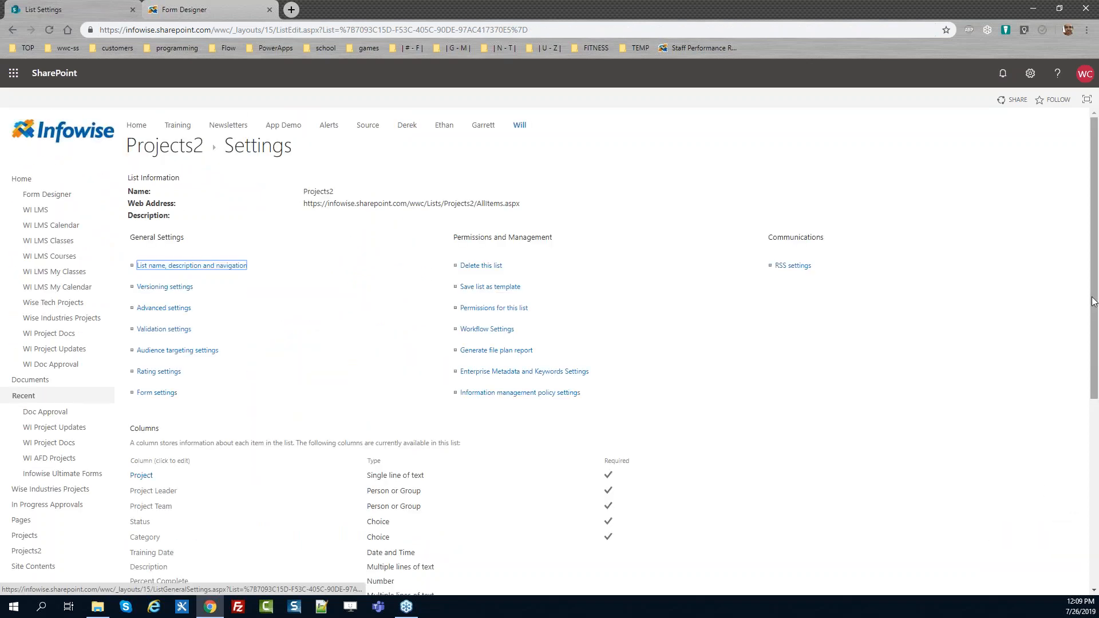
# Create a Currency column named "Travel Expenses" in the Projects2 list
pyautogui.scroll(-5, 571, 451)
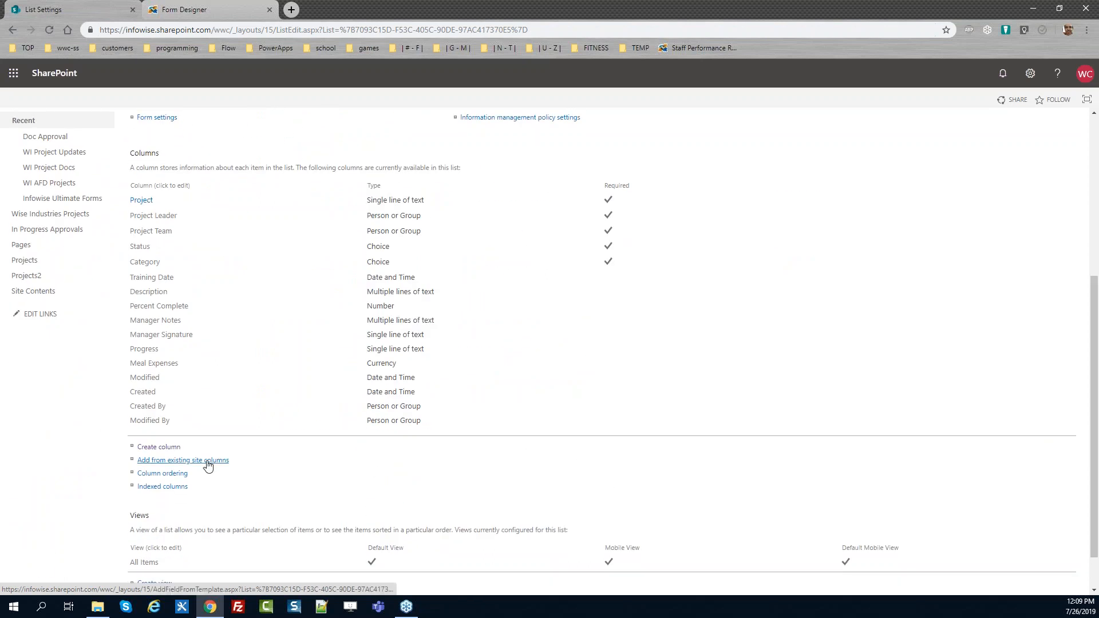
pyautogui.click(159, 447)
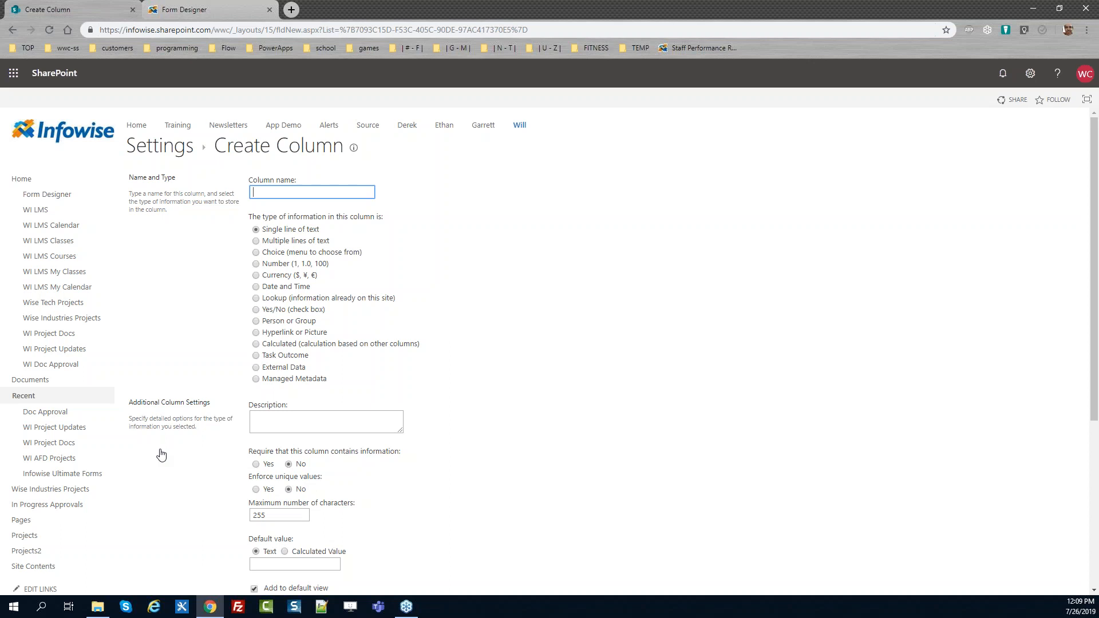
pyautogui.write('Tracki')
pyautogui.press('BackSpace')
pyautogui.press('BackSpace')
pyautogui.write('vel Expens')
pyautogui.click(279, 279)
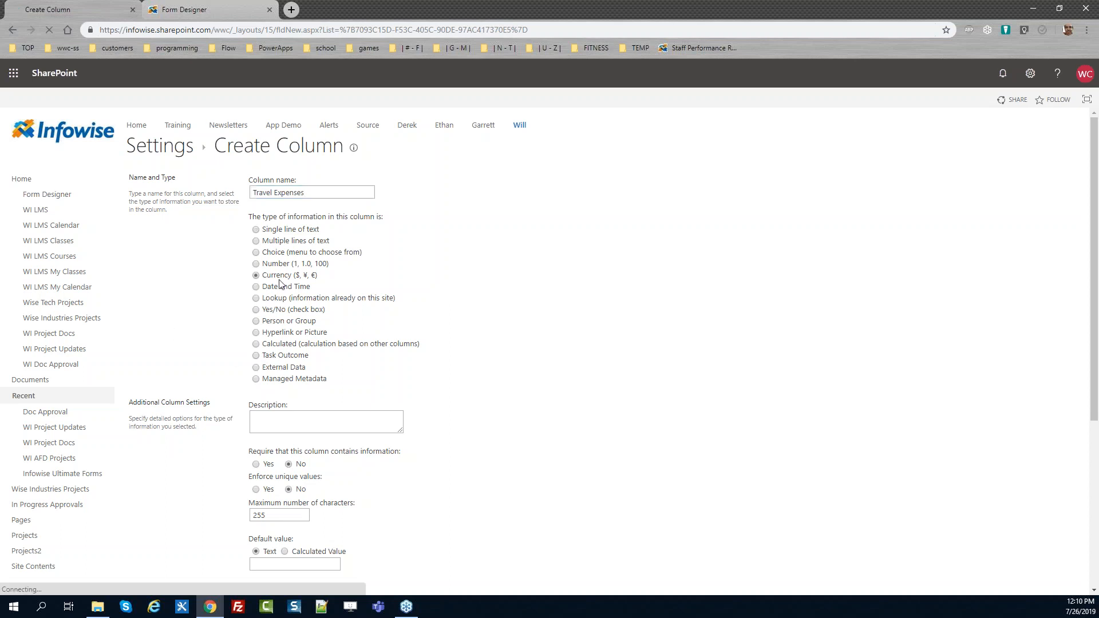
pyautogui.moveTo(1094, 255); pyautogui.dragTo(1094, 370)
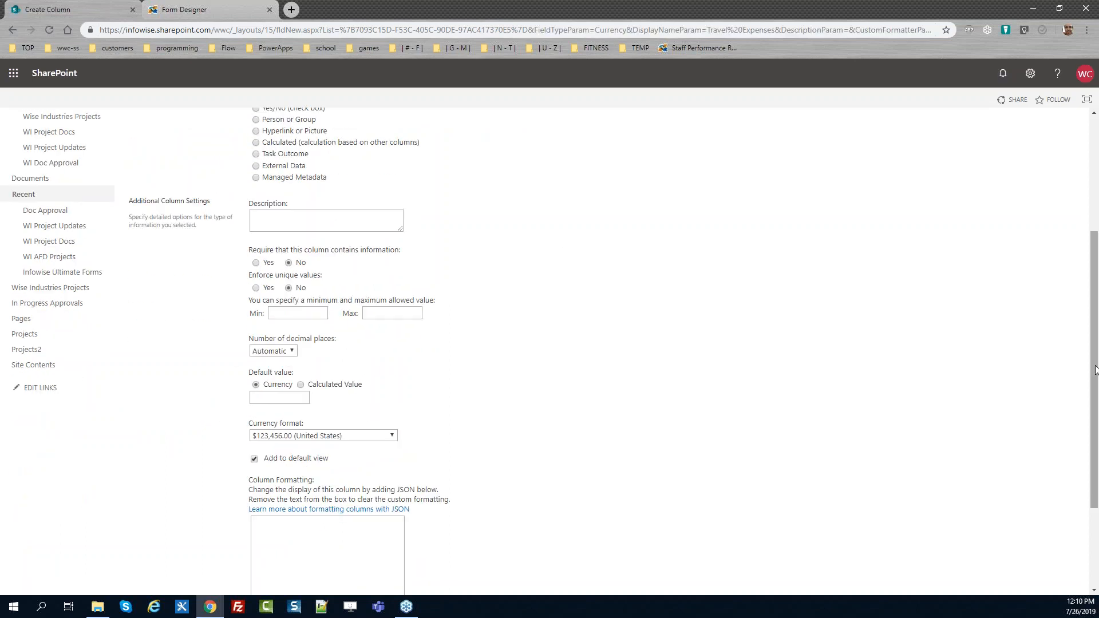
pyautogui.moveTo(1094, 449); pyautogui.dragTo(1093, 530)
pyautogui.click(1006, 532)
# Create a Currency column named "Misc Expenses" in the Projects2 list
pyautogui.moveTo(1095, 278); pyautogui.dragTo(1094, 469)
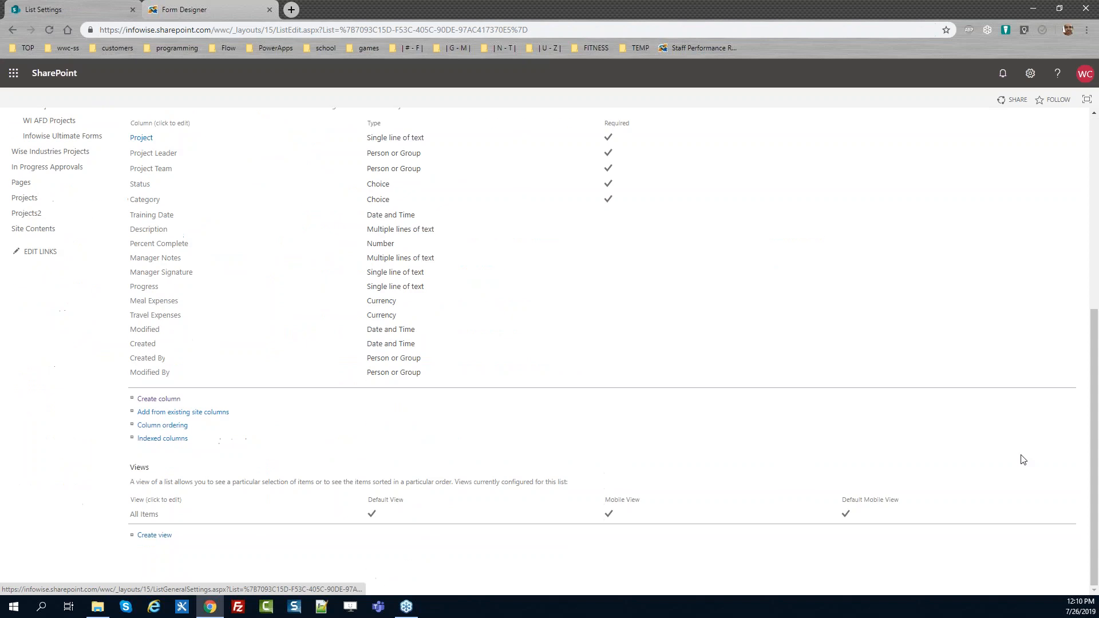
pyautogui.click(164, 403)
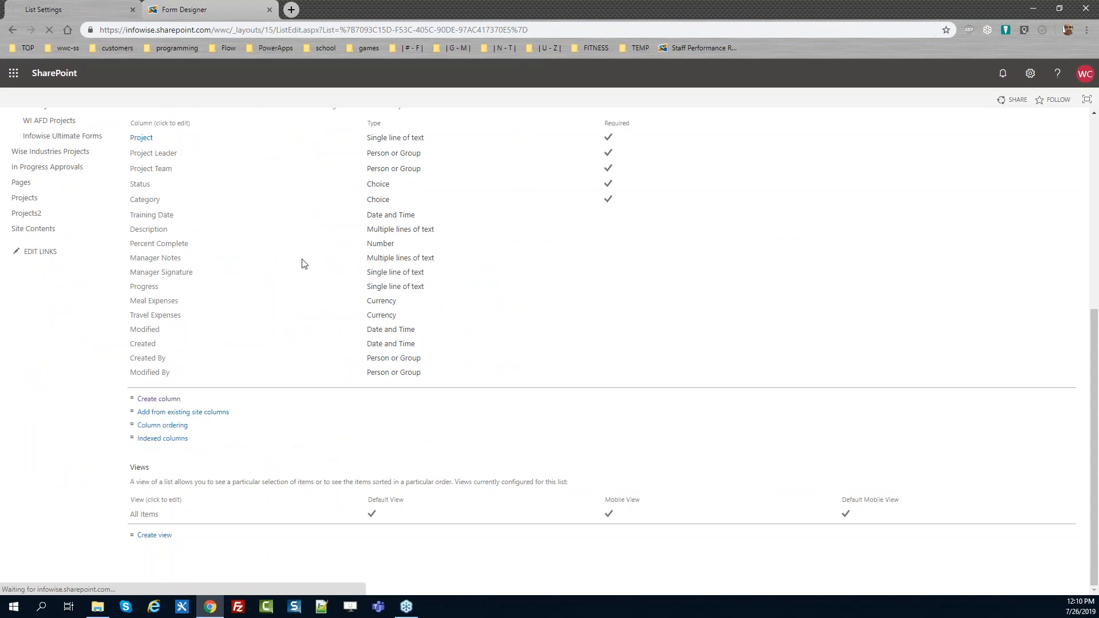
pyautogui.write('Misc Expenses')
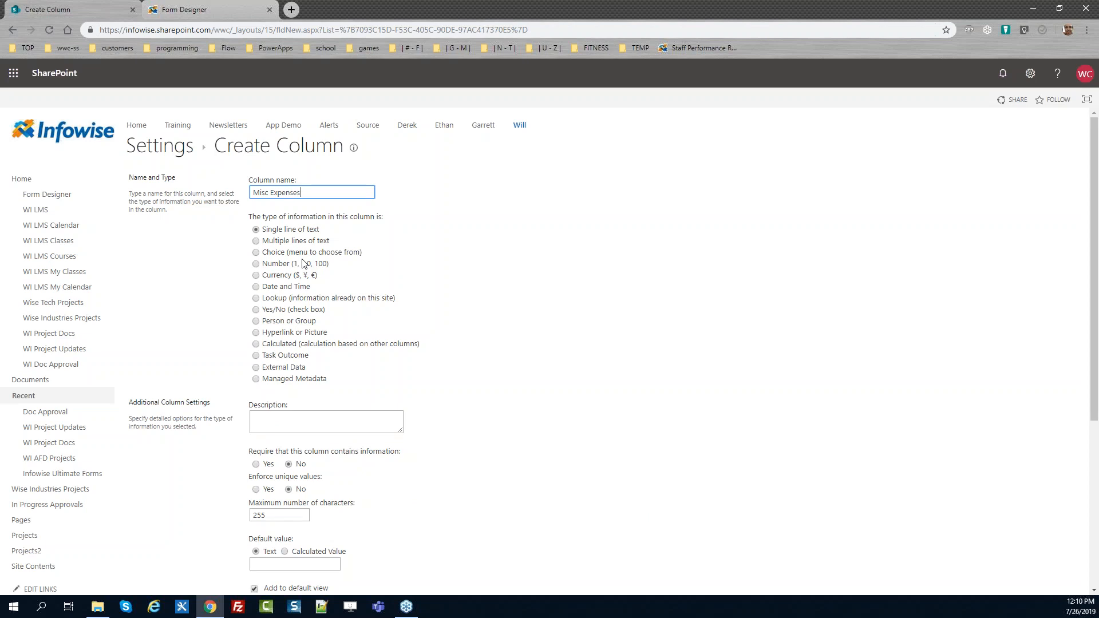
pyautogui.click(284, 275)
pyautogui.moveTo(1094, 238); pyautogui.dragTo(1096, 426)
pyautogui.click(1006, 538)
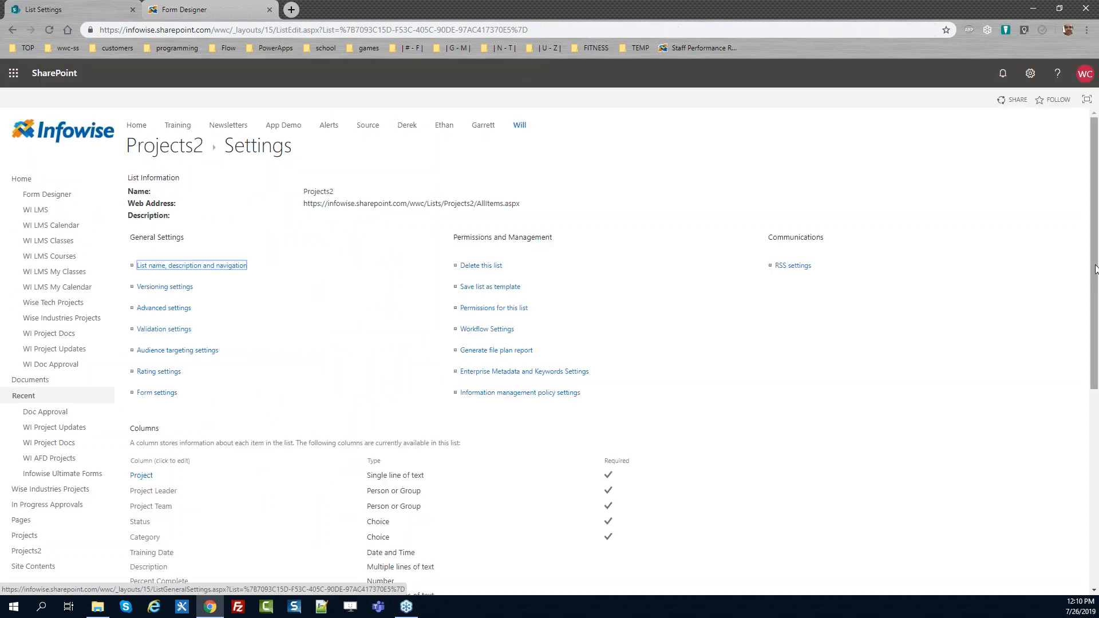
# Create a Currency column named "Total Expenses" in the Projects2 list
pyautogui.scroll(-6, 406, 489)
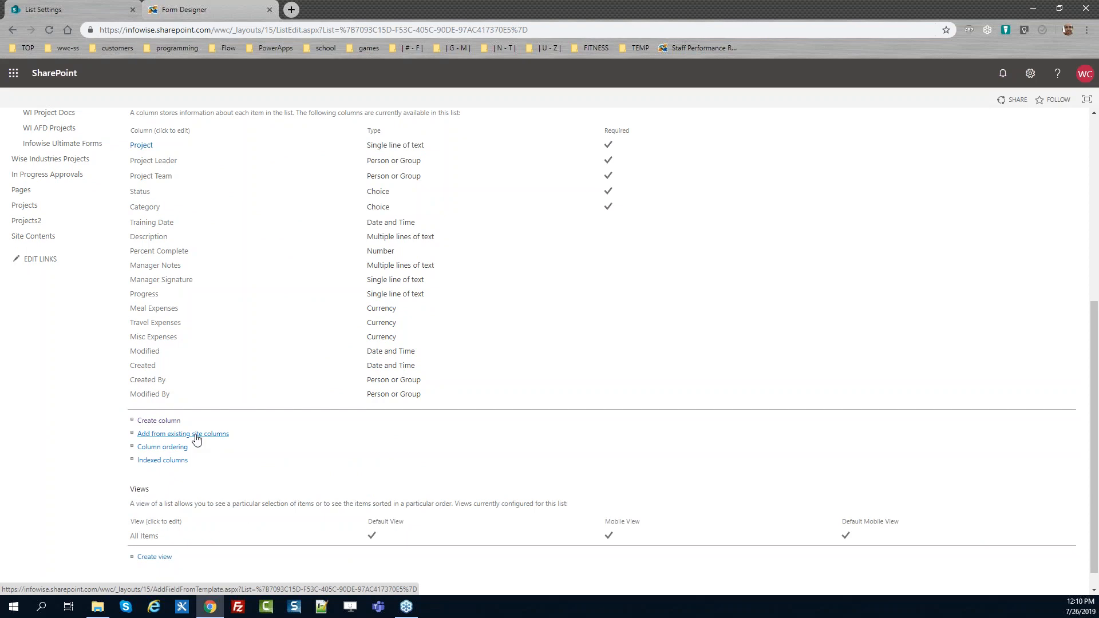
pyautogui.click(143, 420)
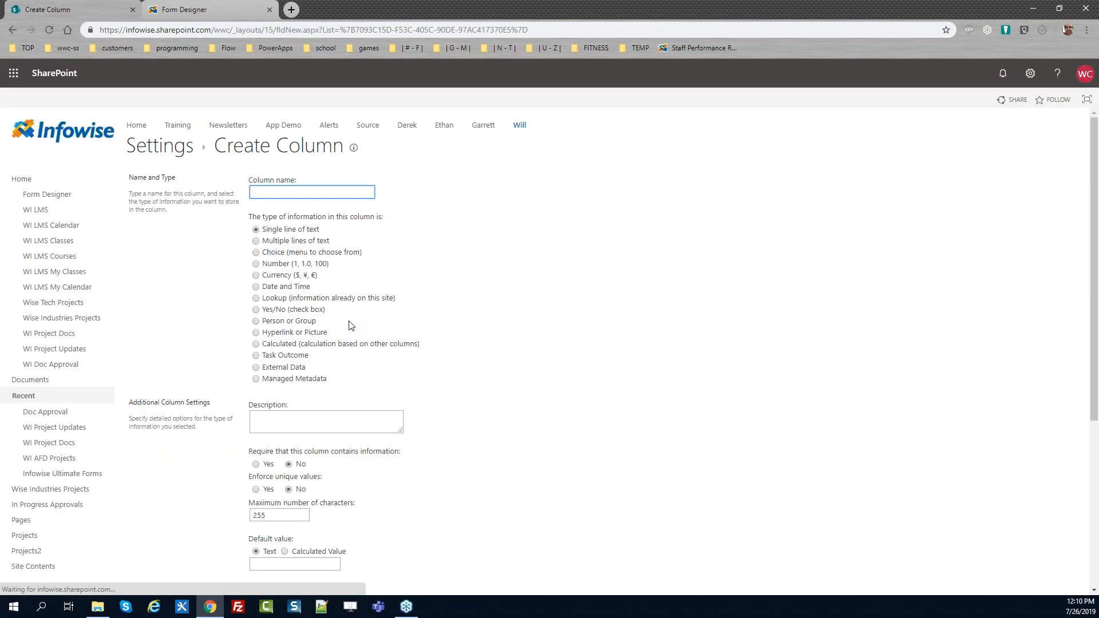
pyautogui.write('Total Expenses')
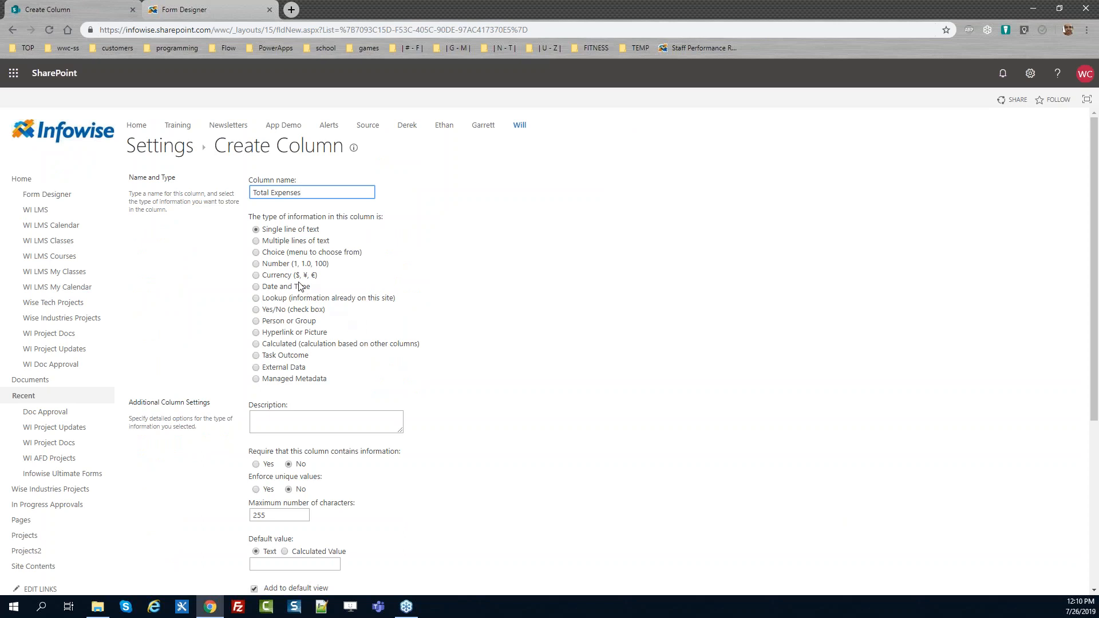
pyautogui.click(280, 276)
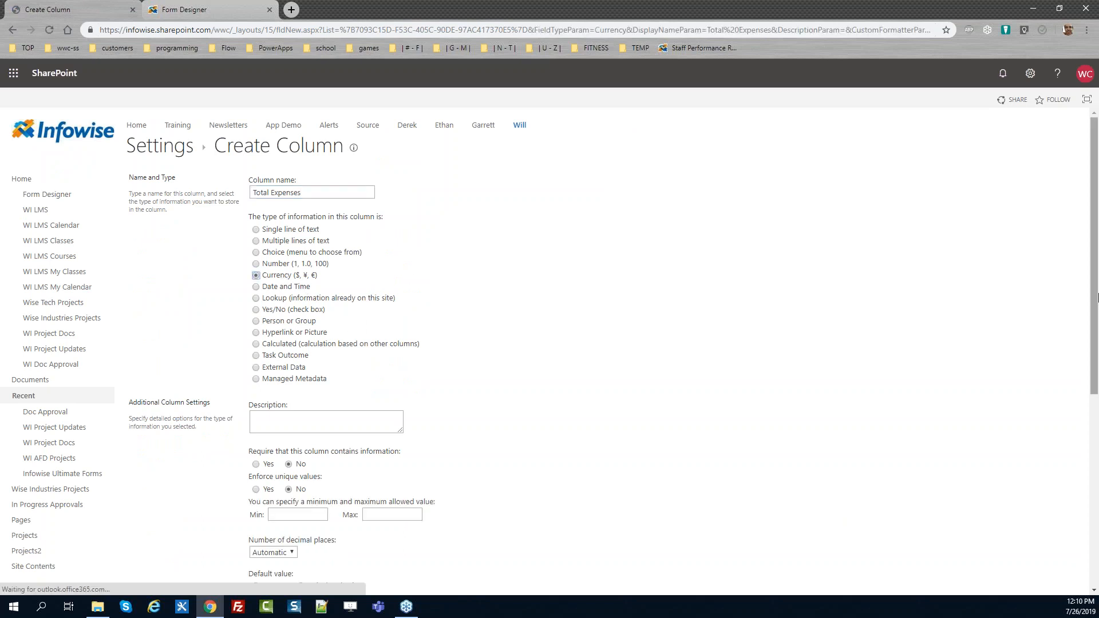
pyautogui.scroll(-6, 970, 305)
pyautogui.click(1008, 532)
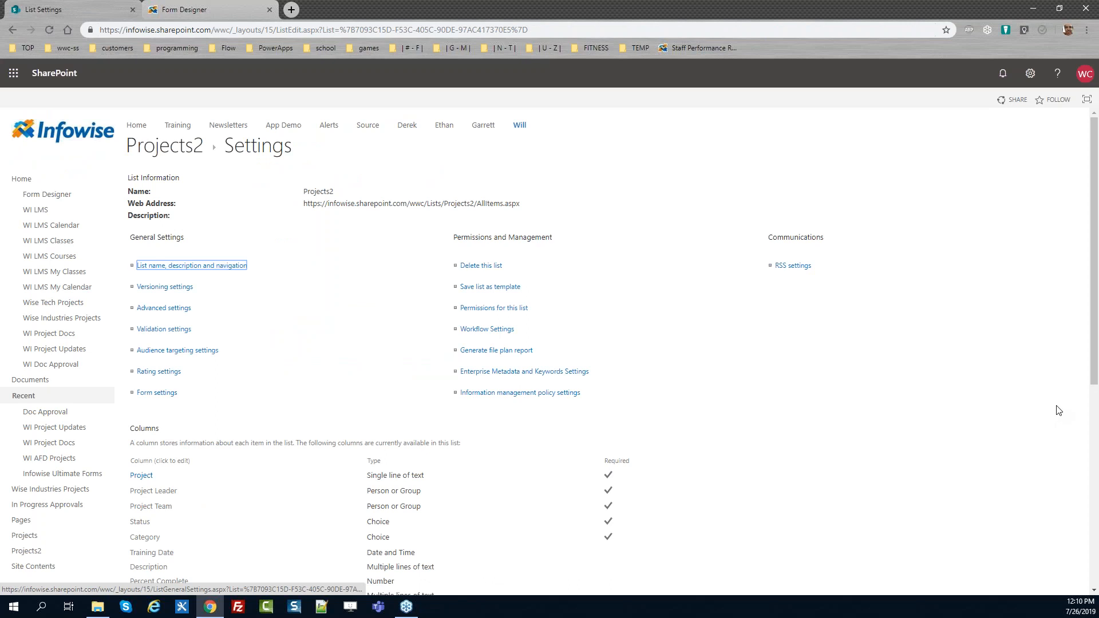
# Create a multiple-lines-of-text column "Expense Notes" with 12 editing lines, not added to the default view
pyautogui.scroll(-6, 1094, 283)
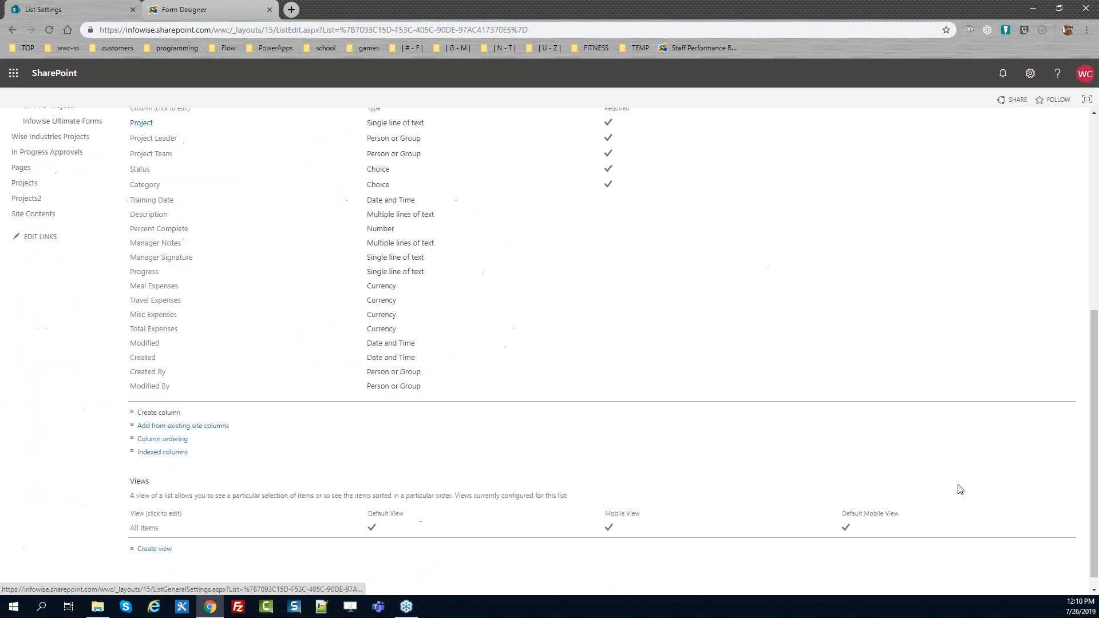
pyautogui.click(143, 412)
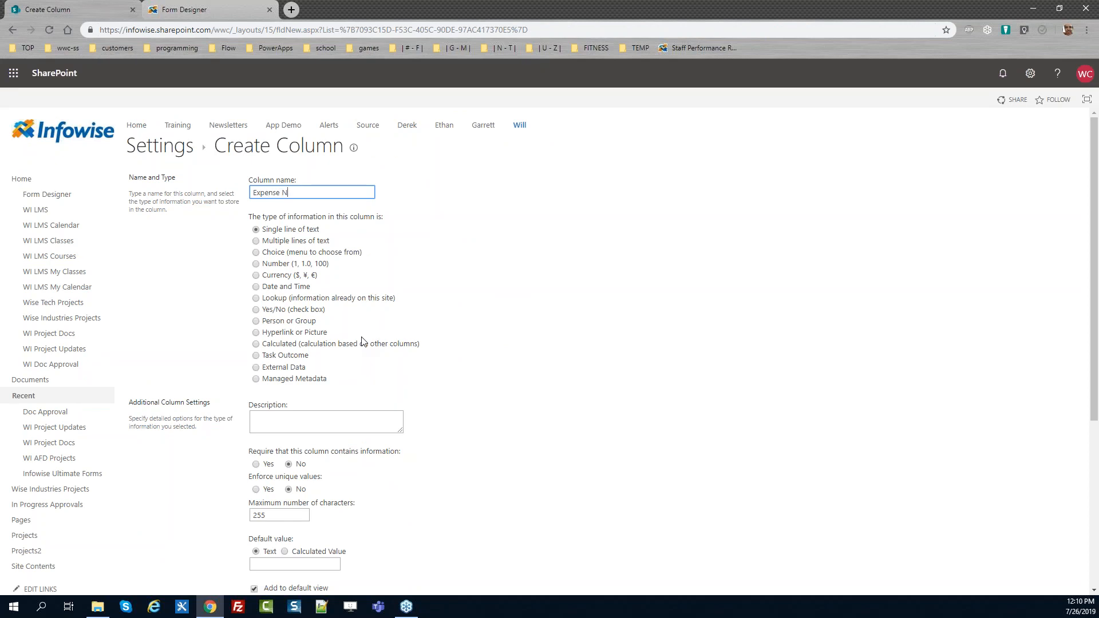
pyautogui.click(296, 238)
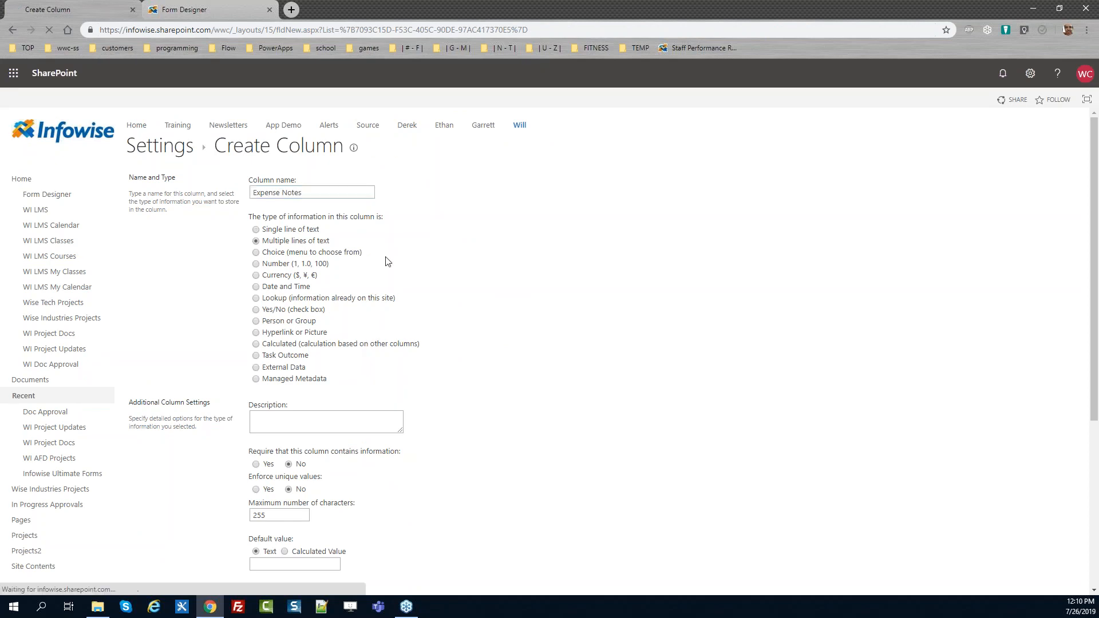
pyautogui.moveTo(1097, 230); pyautogui.dragTo(1097, 357)
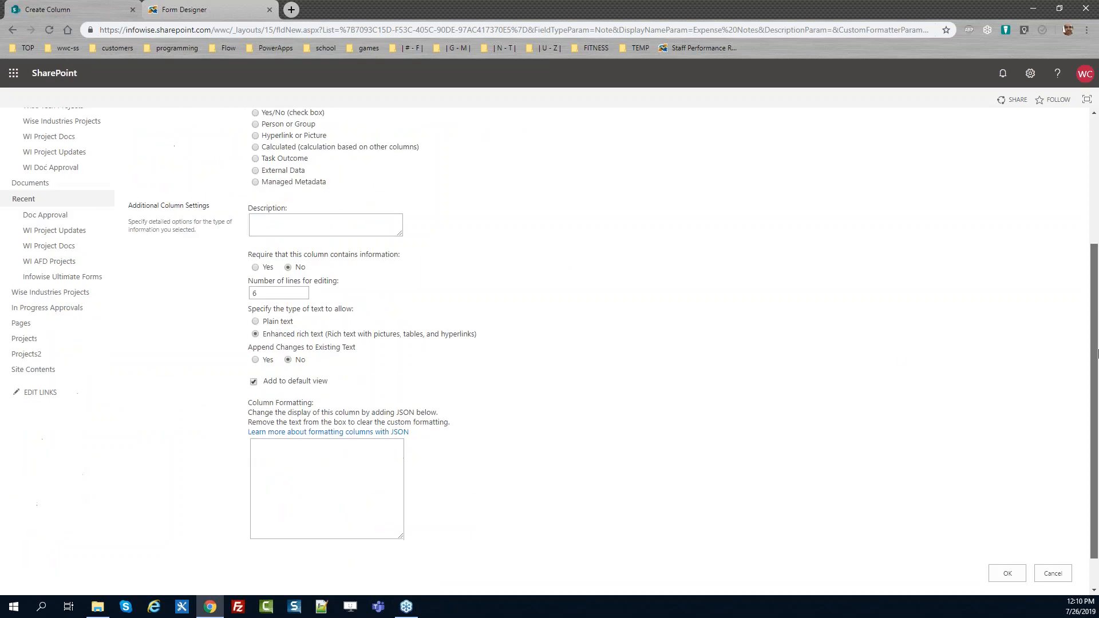
pyautogui.doubleClick(278, 293)
pyautogui.write('12')
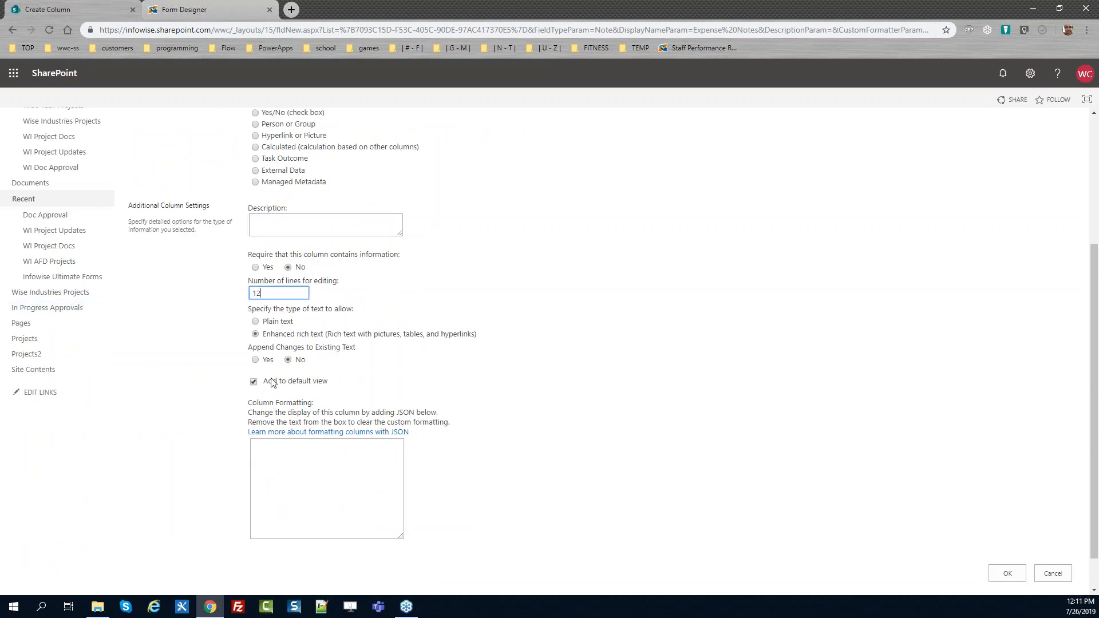
pyautogui.click(253, 381)
pyautogui.click(1005, 573)
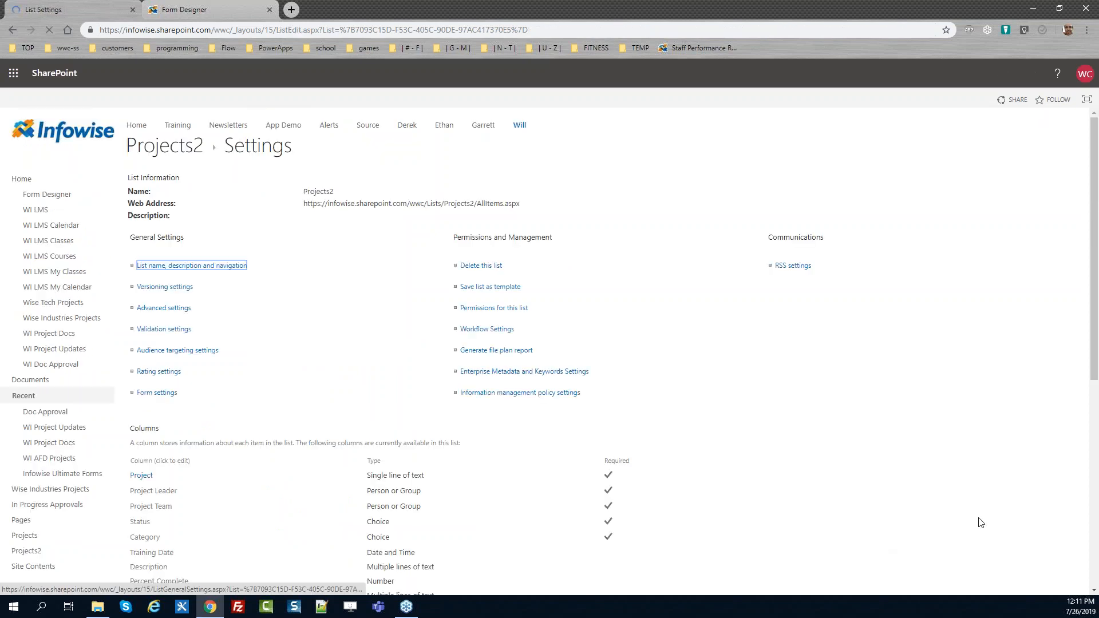
# Return to the Projects2 list and open the Apples Project item's edit form
pyautogui.click(178, 148)
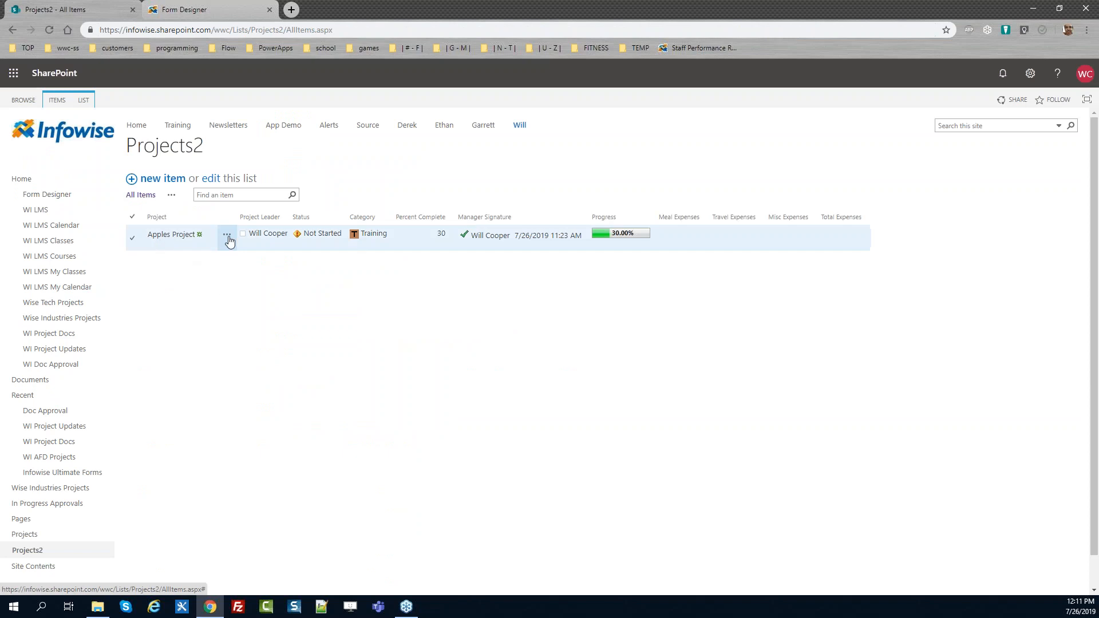
pyautogui.click(226, 234)
pyautogui.click(256, 267)
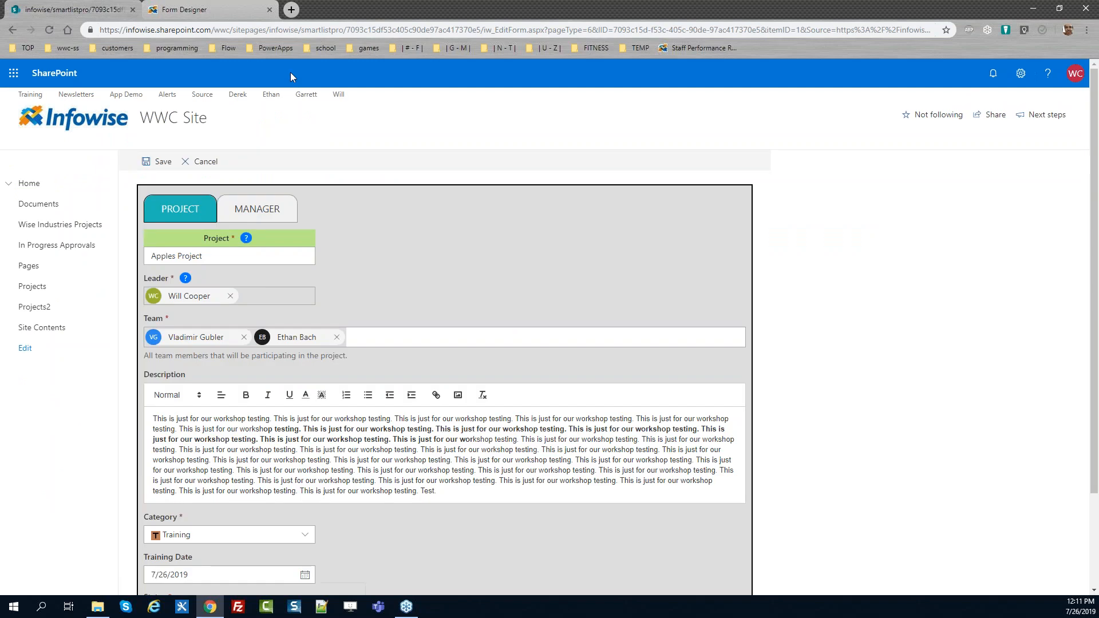
# Reopen the Infowise Form Designer for the Projects2 list through Infowise Ultimate Forms
pyautogui.click(208, 11)
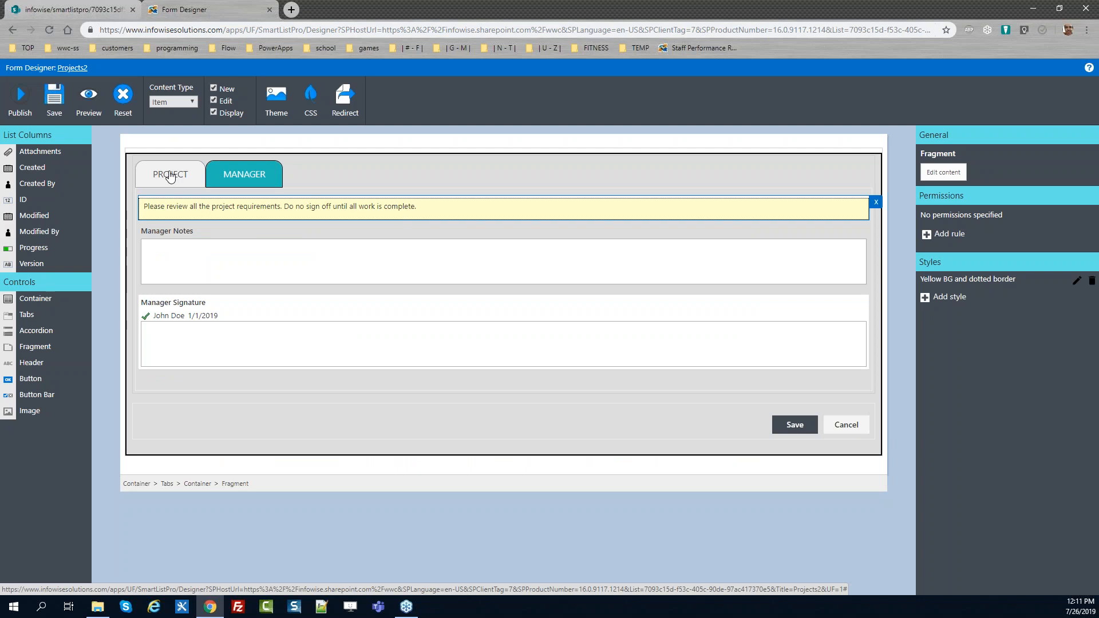
pyautogui.click(76, 70)
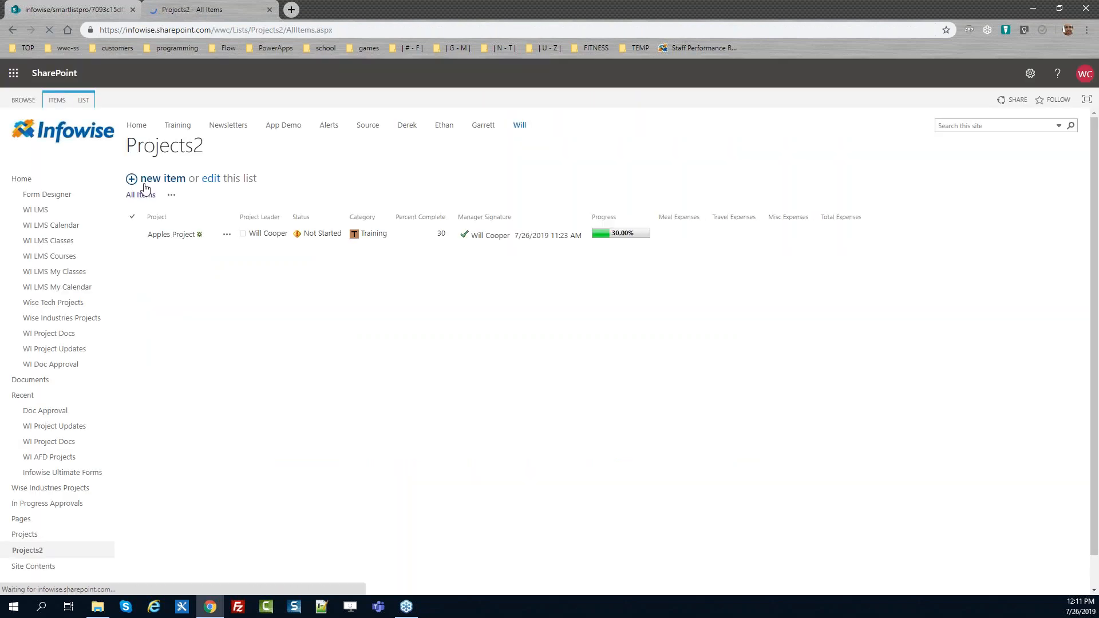
pyautogui.click(86, 101)
pyautogui.click(657, 130)
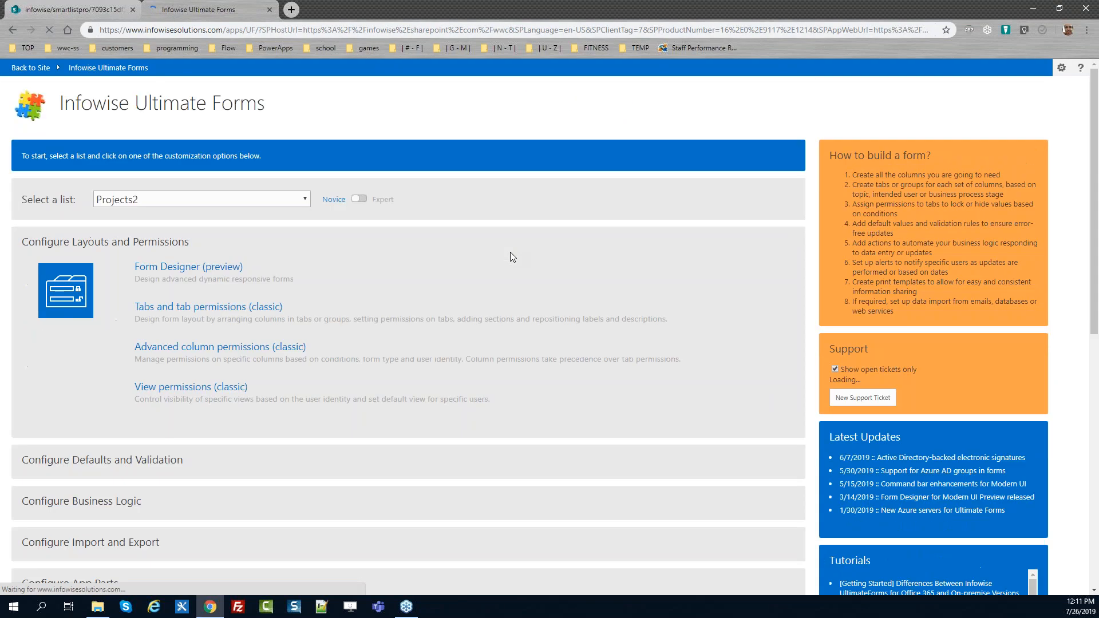
pyautogui.click(183, 270)
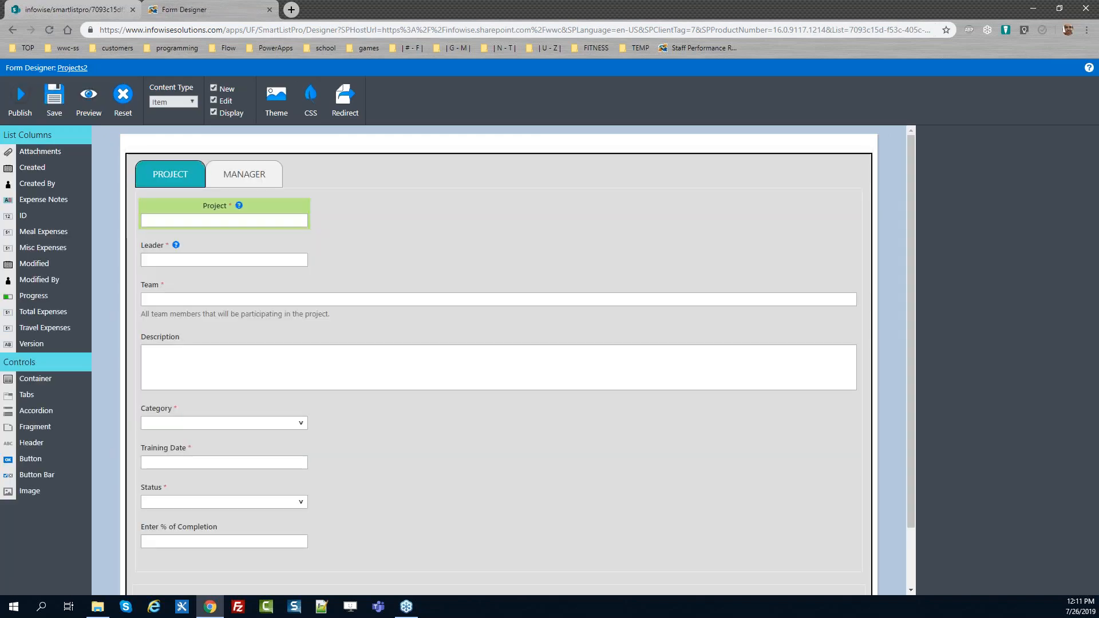
# Add a third tab to the form's tab control and name it "Expenses"
pyautogui.click(274, 174)
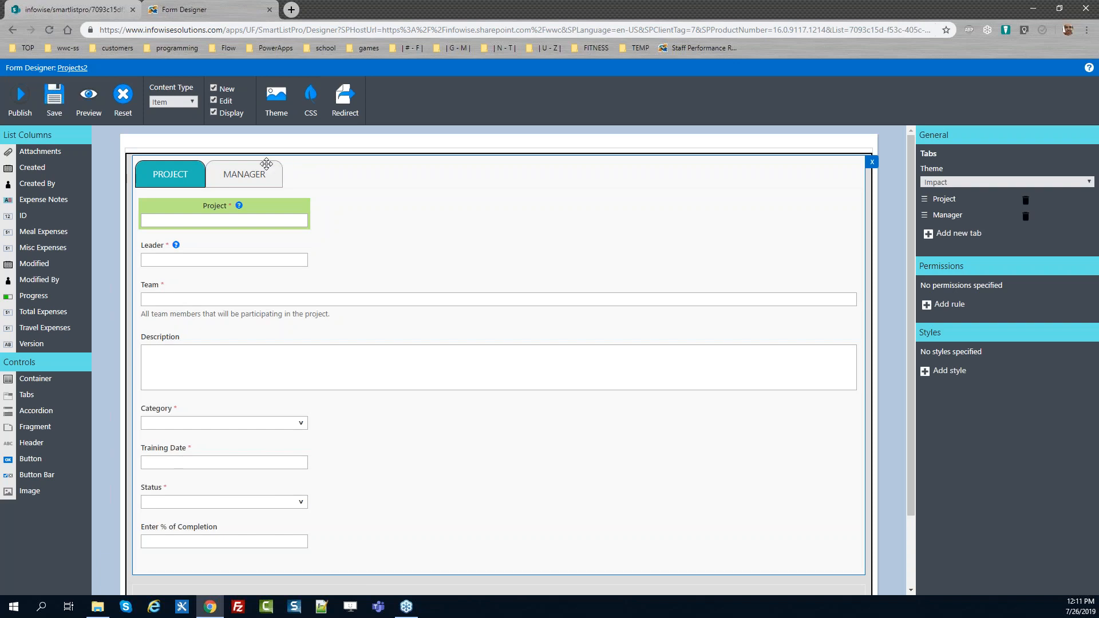
pyautogui.click(931, 234)
pyautogui.click(941, 230)
pyautogui.press('BackSpace')
pyautogui.press('BackSpace')
pyautogui.press('BackSpace')
pyautogui.press('BackSpace')
pyautogui.press('BackSpace')
pyautogui.write('E')
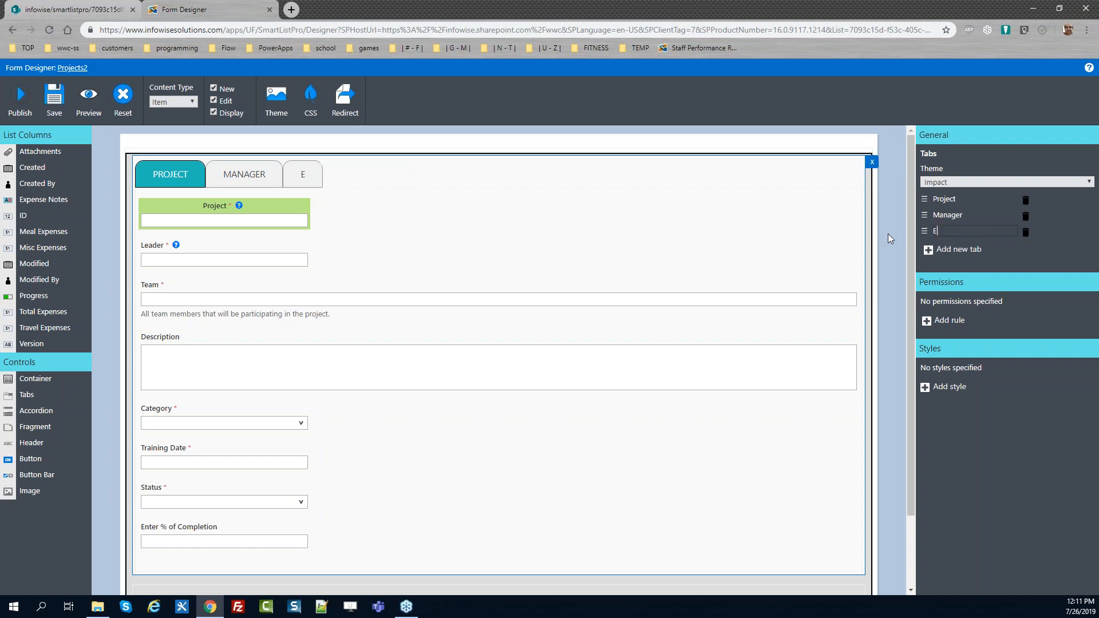
pyautogui.write('xpenses')
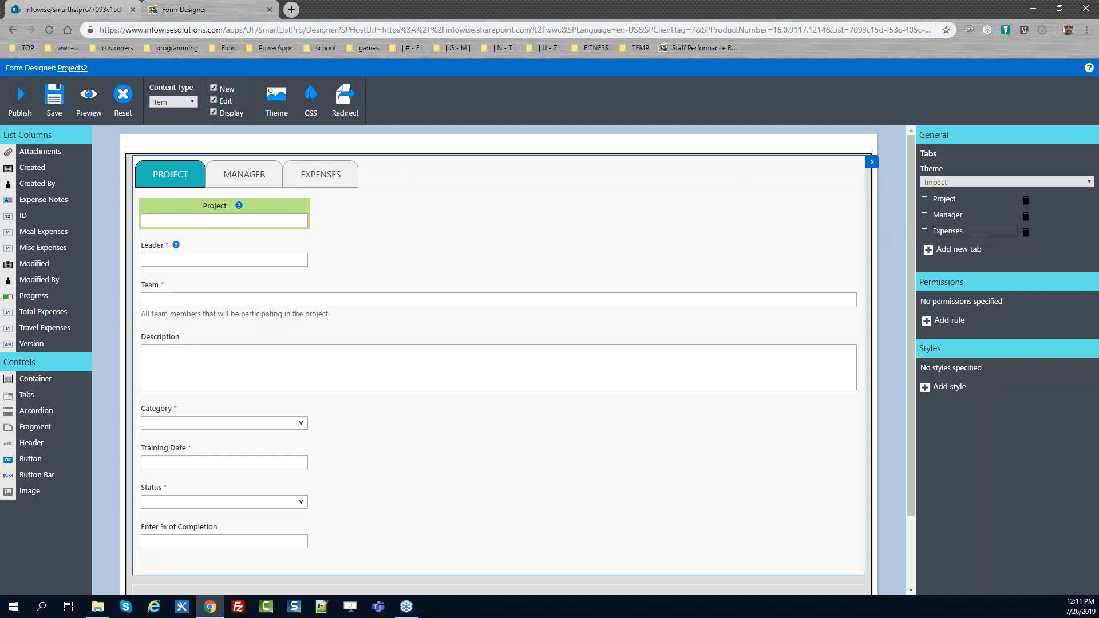
# Open the Expenses tab, drop a container into it, and set the container to 2 columns
pyautogui.click(341, 176)
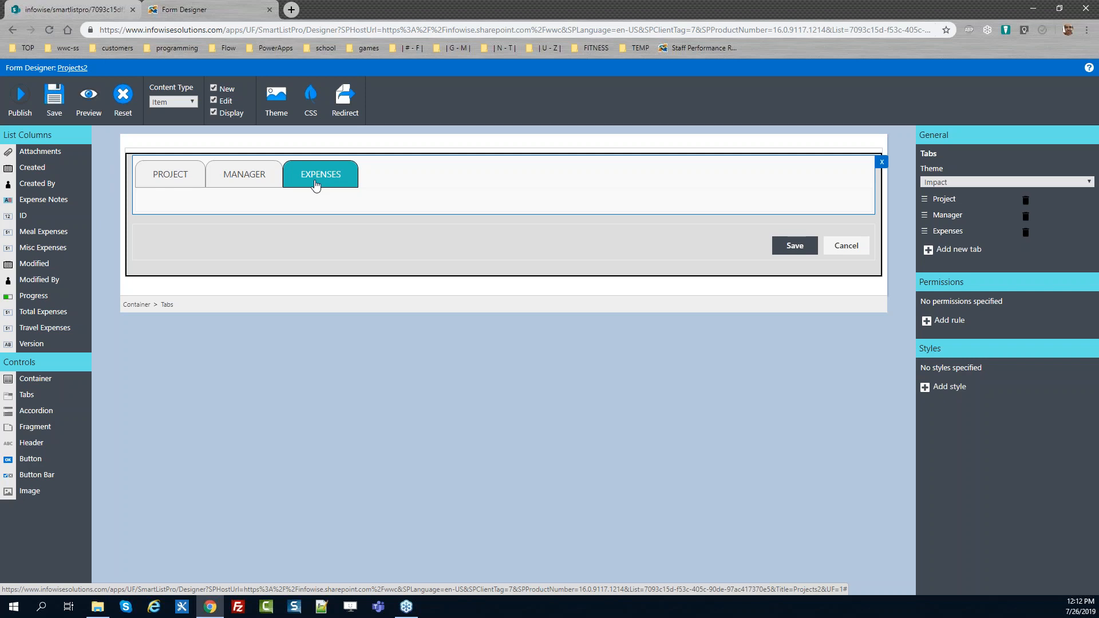
pyautogui.moveTo(50, 380); pyautogui.dragTo(215, 241)
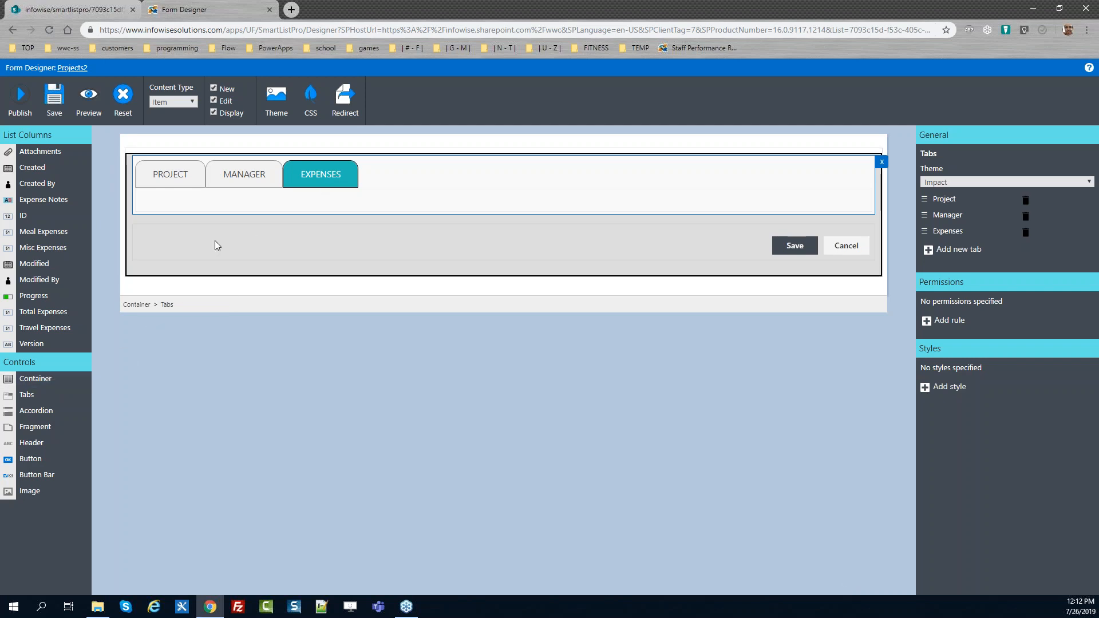
pyautogui.moveTo(43, 379); pyautogui.dragTo(193, 198)
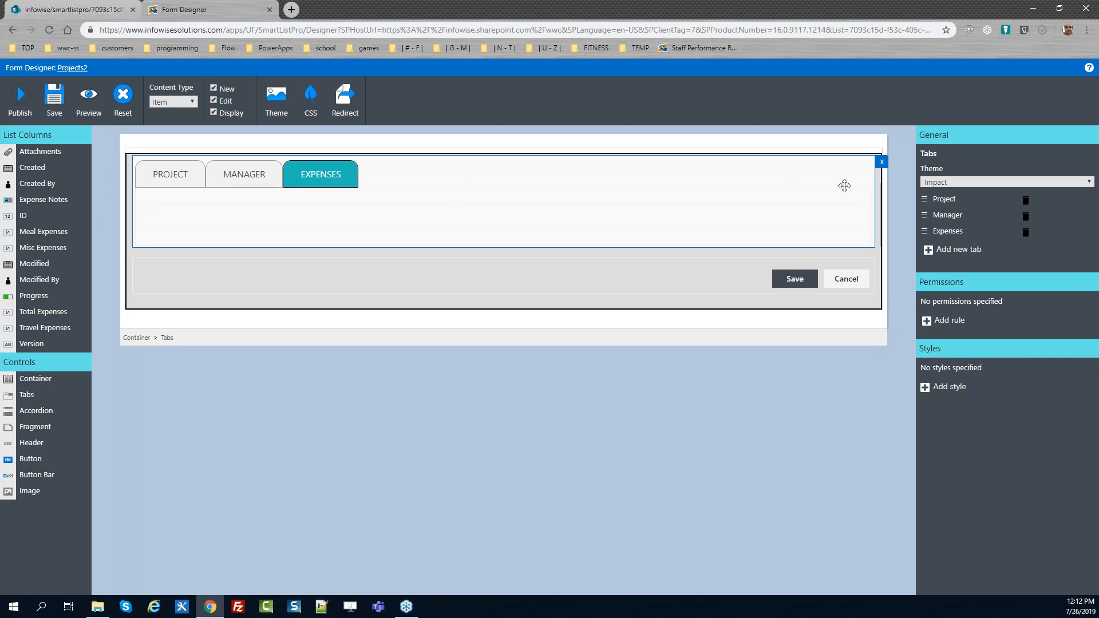
pyautogui.click(497, 219)
pyautogui.click(951, 182)
pyautogui.click(952, 200)
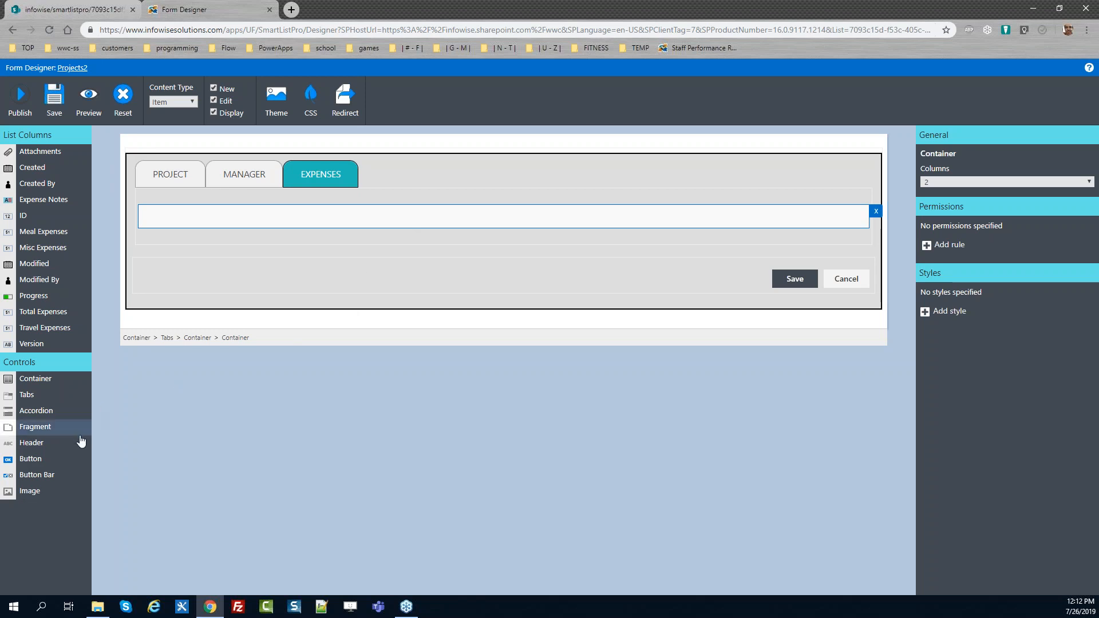
# Nest a single-column container inside each column of the Expenses tab's container
pyautogui.moveTo(55, 381); pyautogui.dragTo(244, 221)
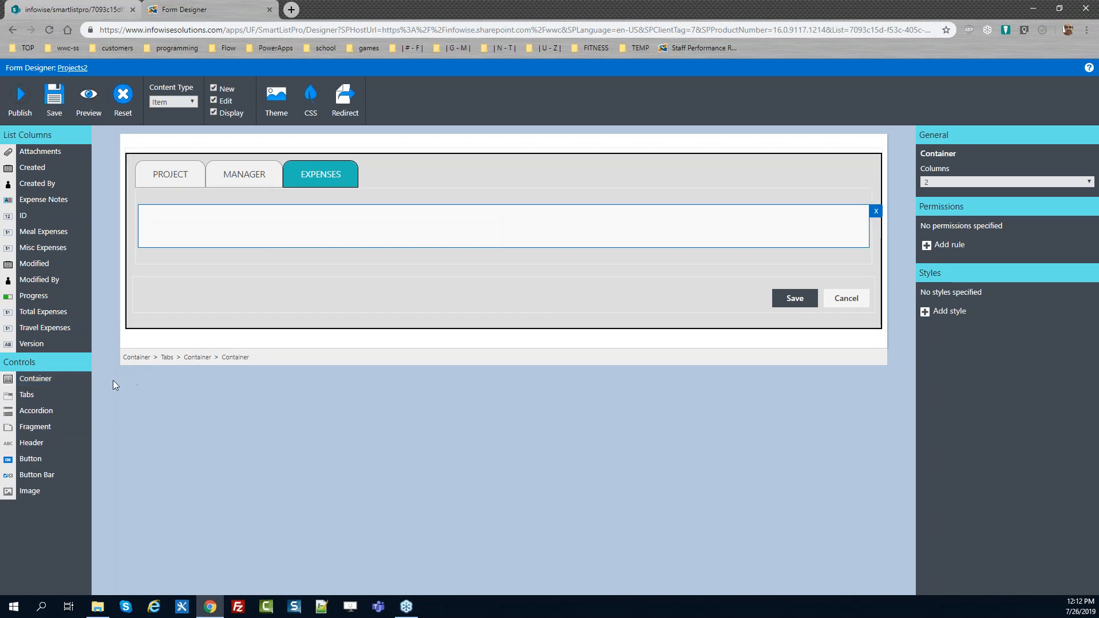
pyautogui.moveTo(44, 380); pyautogui.dragTo(561, 227)
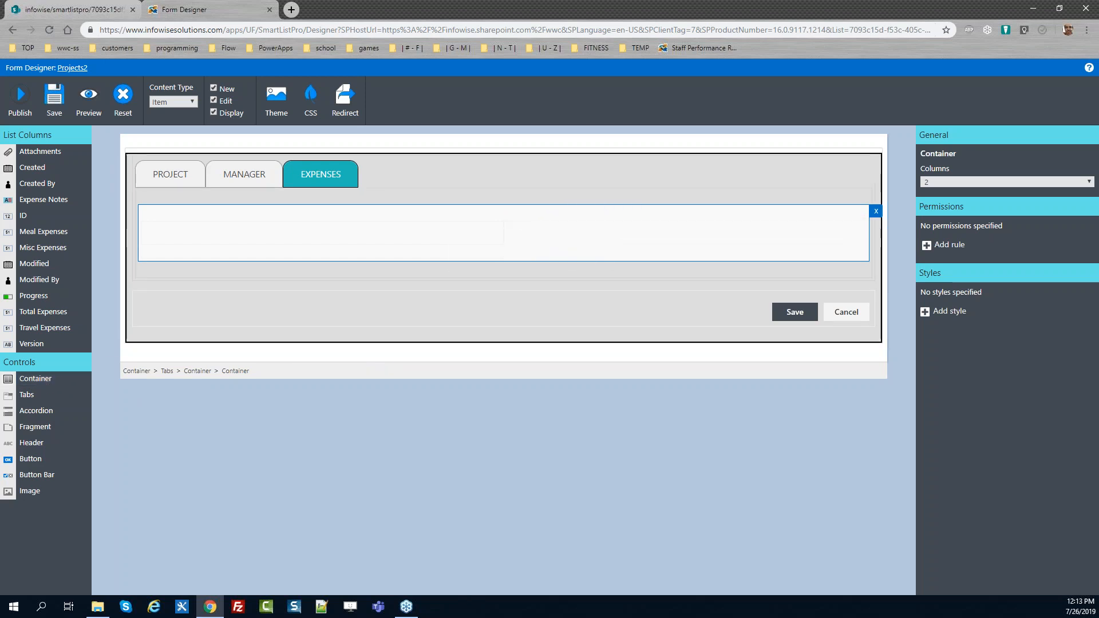
pyautogui.click(401, 237)
pyautogui.click(569, 225)
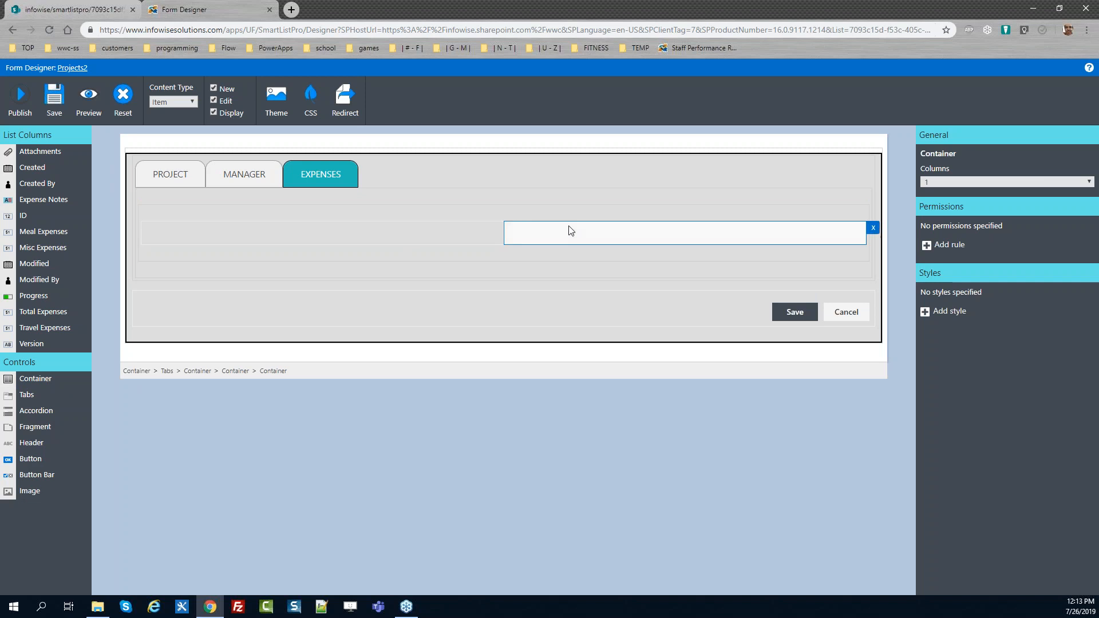
pyautogui.click(399, 233)
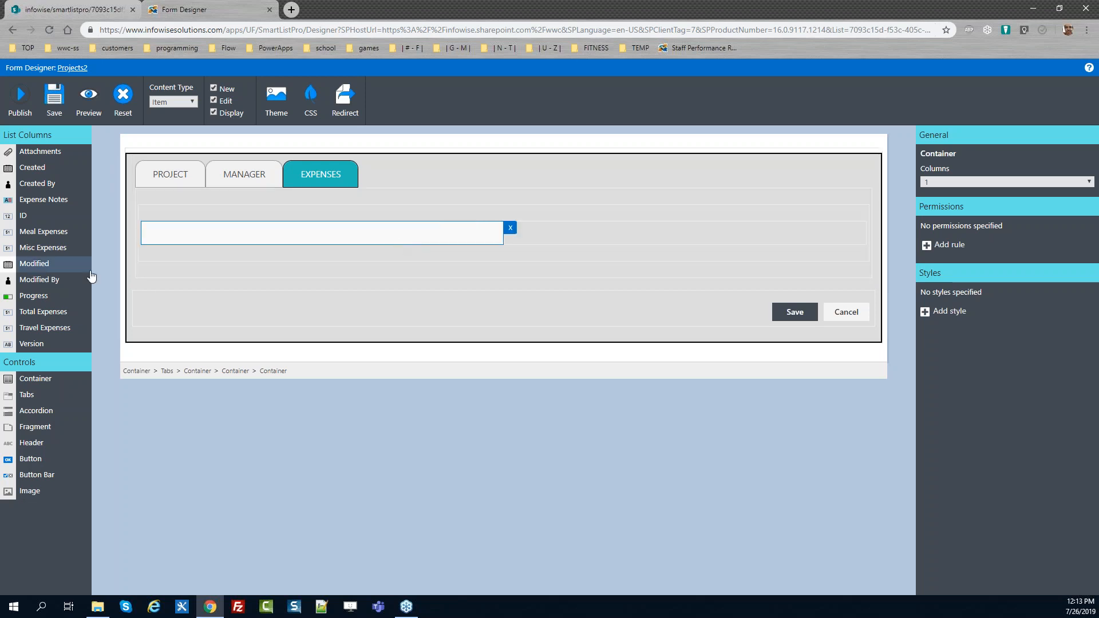
# Place Meal Expenses, Travel Expenses, Misc Expenses and Total Expenses fields in the left nested container
pyautogui.moveTo(80, 233); pyautogui.dragTo(208, 233)
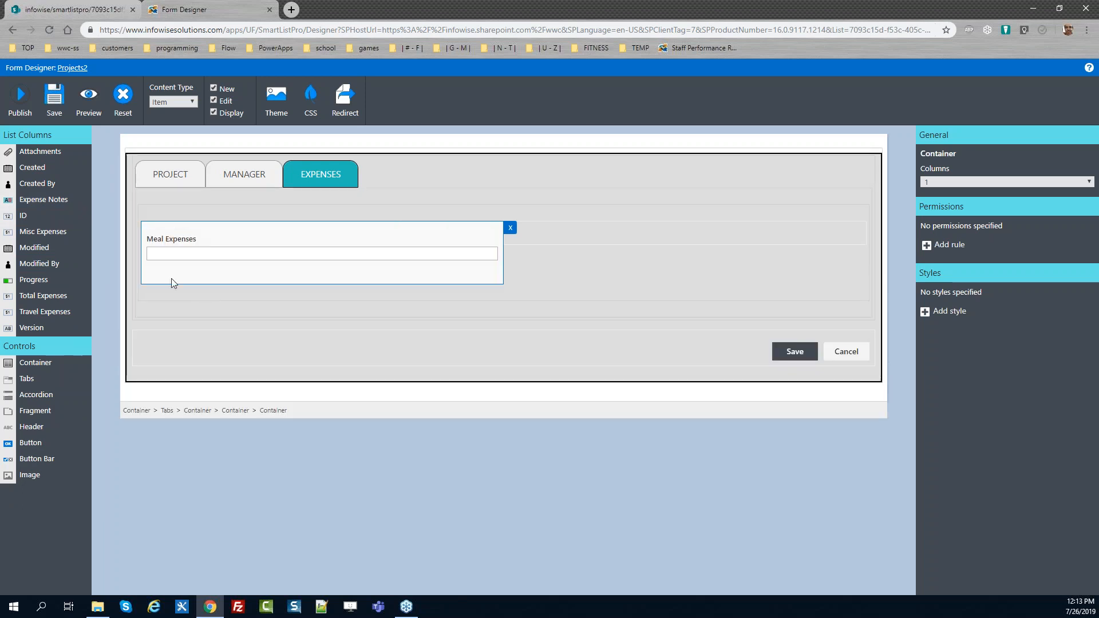
pyautogui.moveTo(59, 233); pyautogui.dragTo(208, 275)
pyautogui.moveTo(64, 296); pyautogui.dragTo(208, 273)
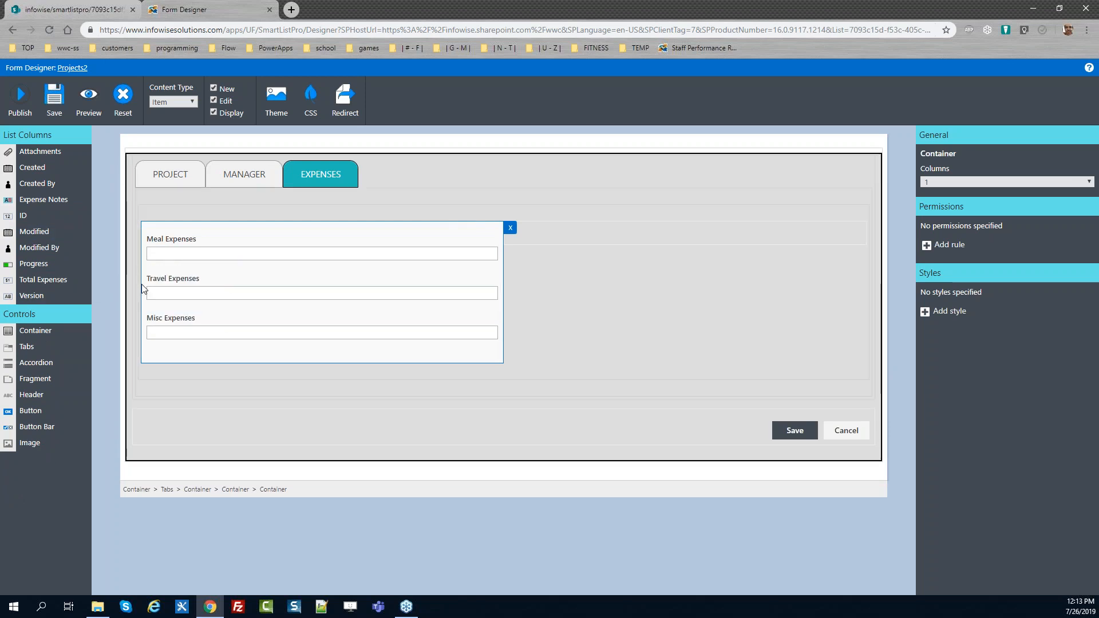
pyautogui.moveTo(53, 281); pyautogui.dragTo(206, 358)
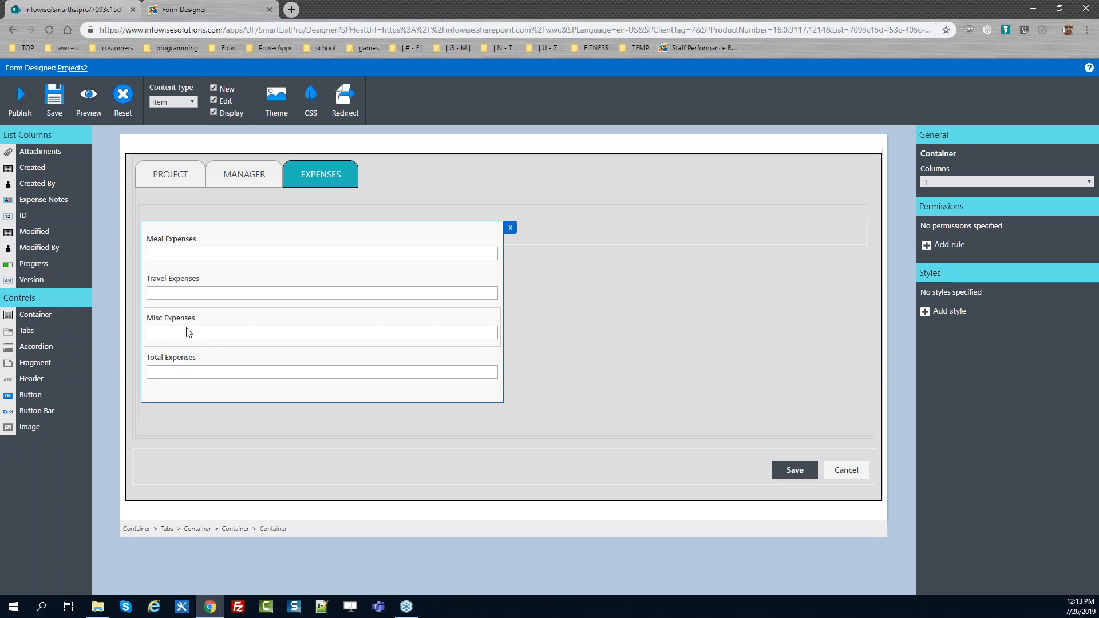
# Place the Expense Notes field in the right nested container
pyautogui.moveTo(44, 200); pyautogui.dragTo(569, 246)
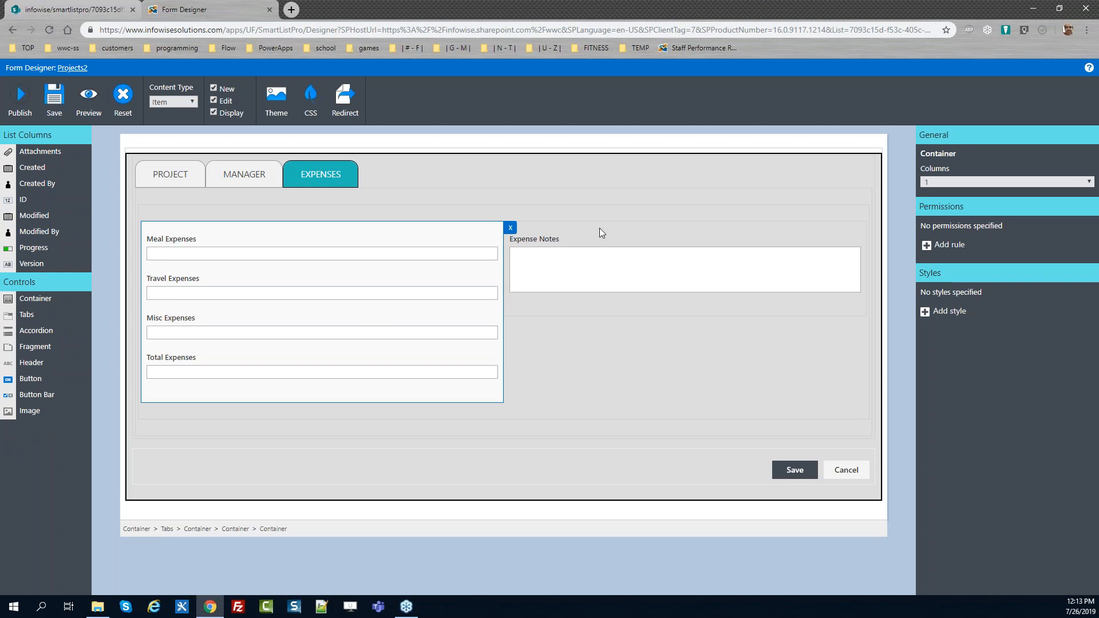
pyautogui.click(592, 240)
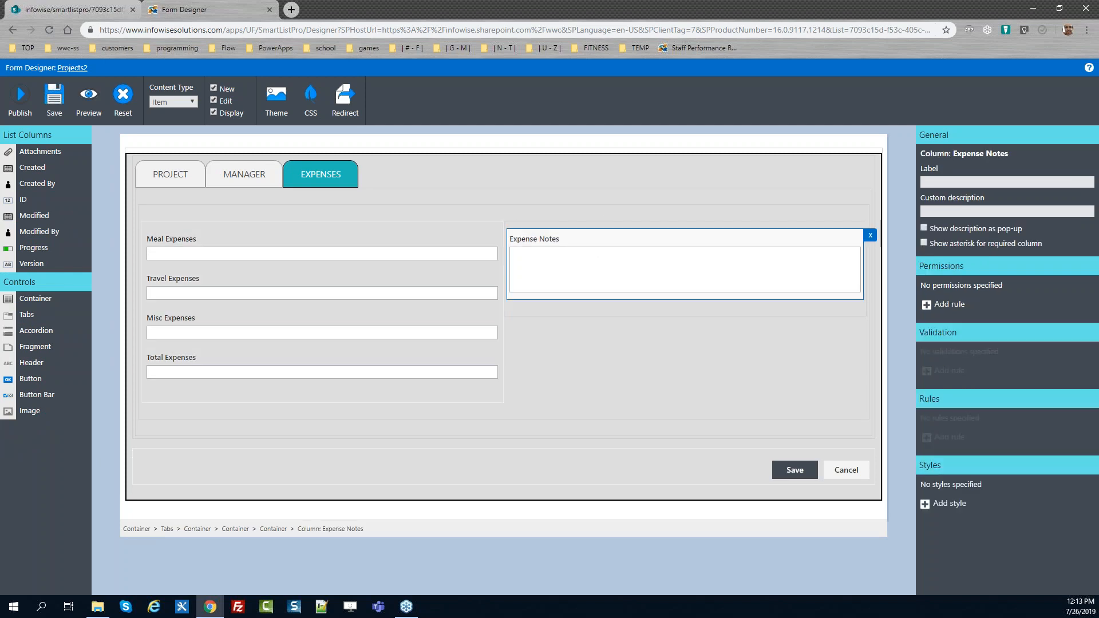
# Give the Meal Expenses field a style named "Narrow Money Width" with custom style width set to 100
pyautogui.click(472, 235)
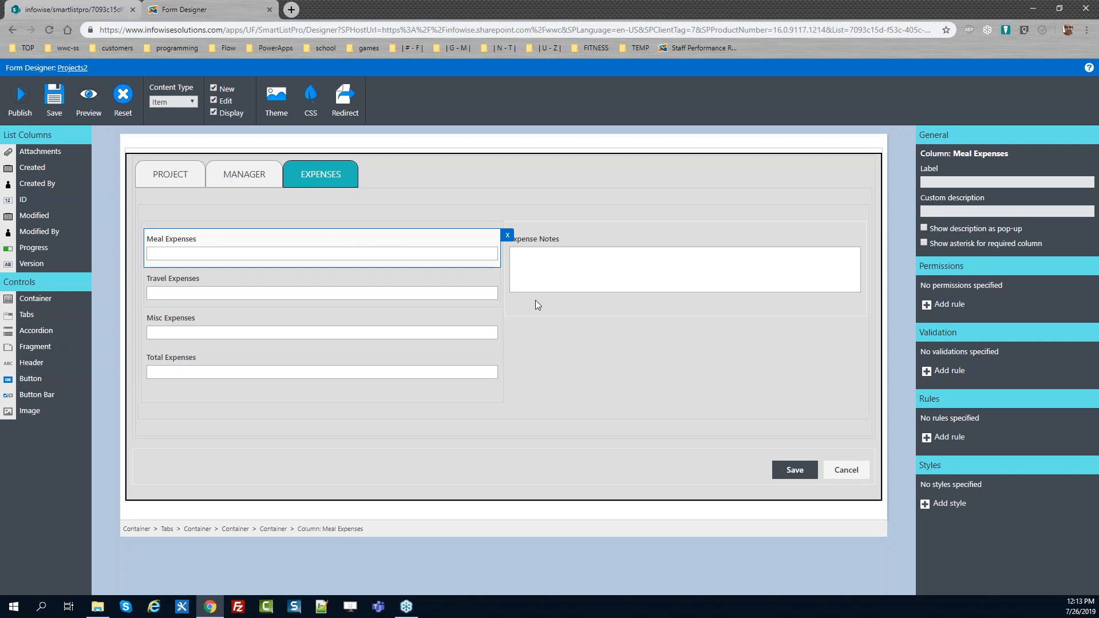
pyautogui.click(925, 505)
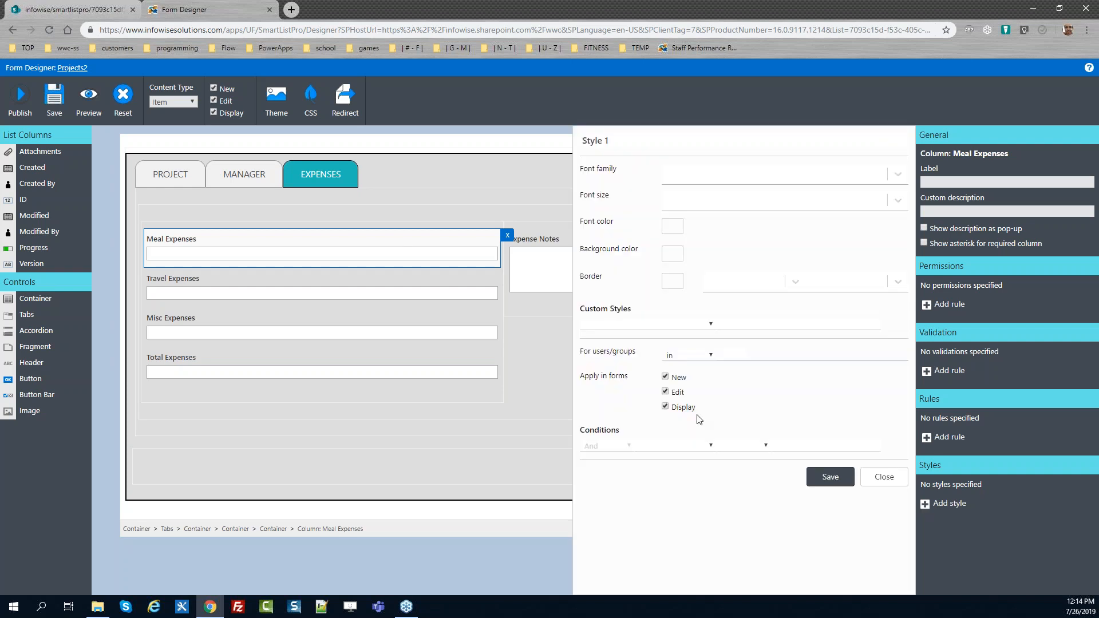
pyautogui.moveTo(618, 142); pyautogui.dragTo(499, 145)
pyautogui.write('Narrow Money Width')
pyautogui.hotkey('ctrl', 'a')
pyautogui.hotkey('ctrl', 'c')
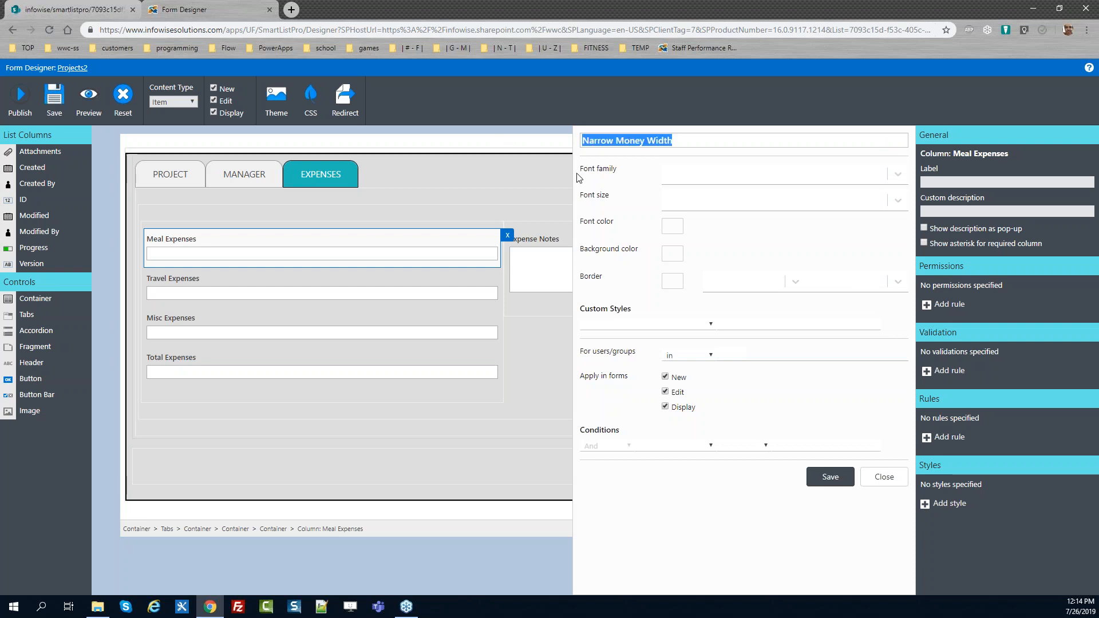
pyautogui.click(663, 324)
pyautogui.press('w')
pyautogui.press('Tab')
pyautogui.write('100')
pyautogui.click(831, 492)
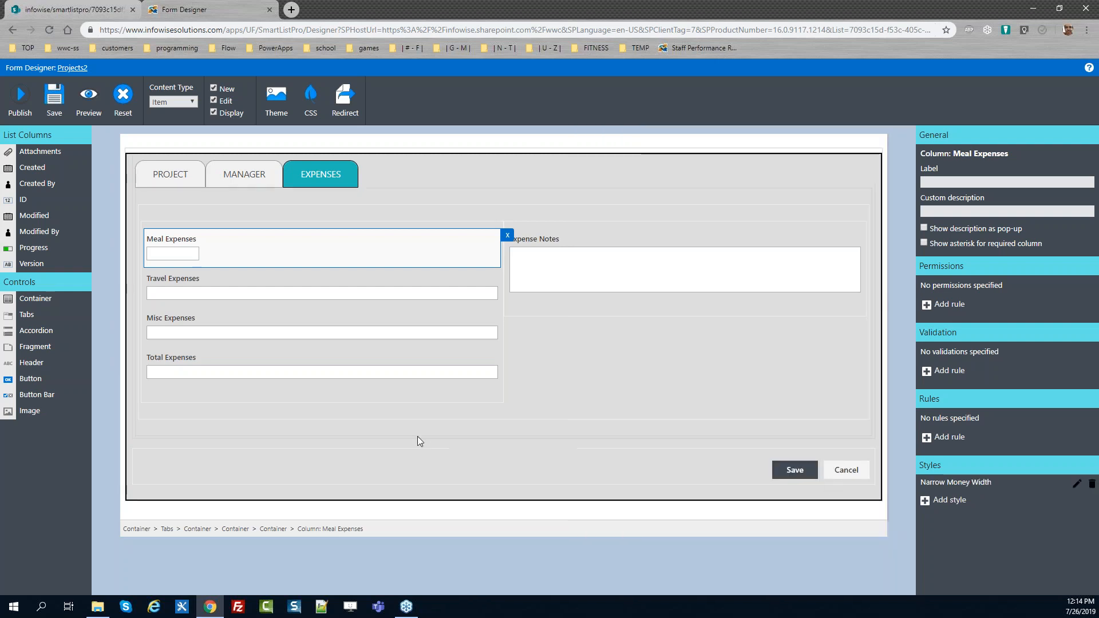
# Add the same "Narrow Money Width" style with width 100 to the Travel Expenses field
pyautogui.click(307, 288)
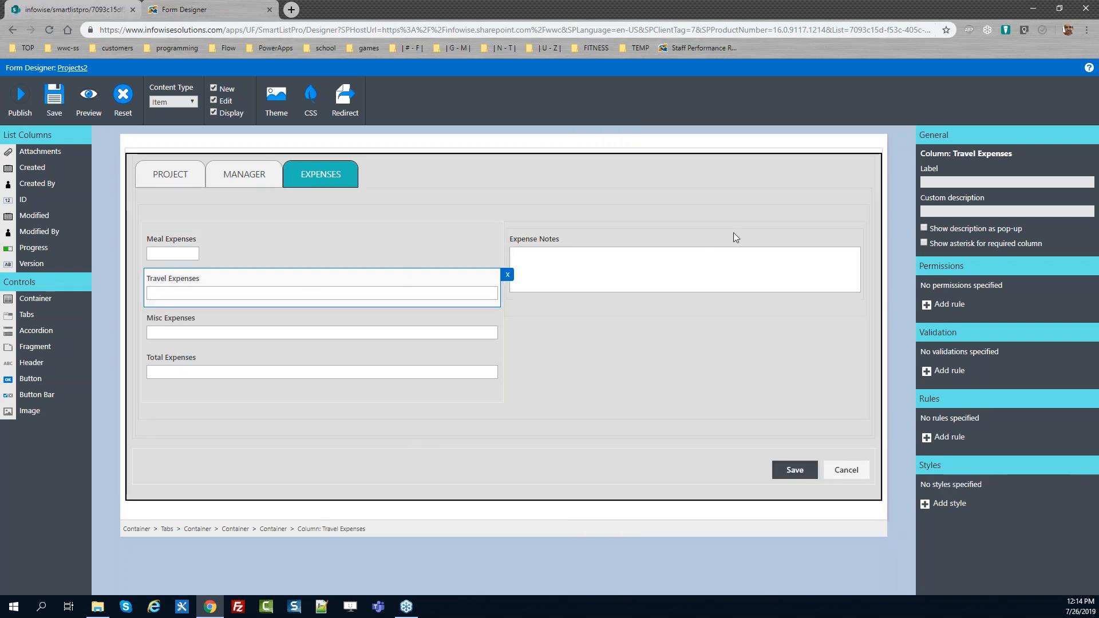
pyautogui.click(945, 504)
pyautogui.moveTo(642, 144); pyautogui.dragTo(407, 149)
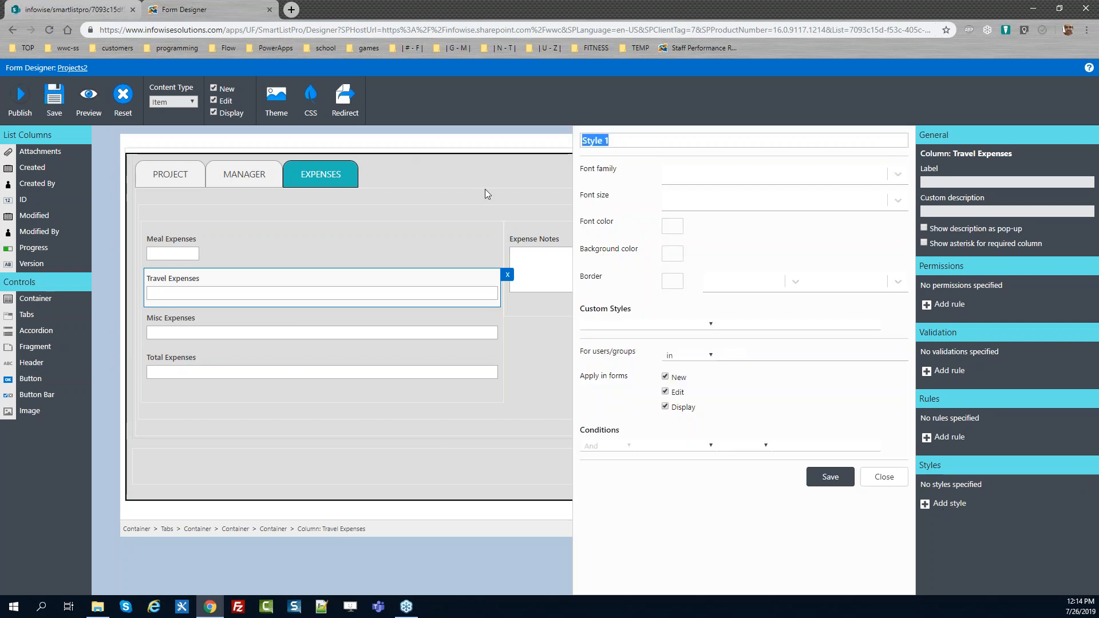
pyautogui.hotkey('ctrl', 'v')
pyautogui.click(672, 325)
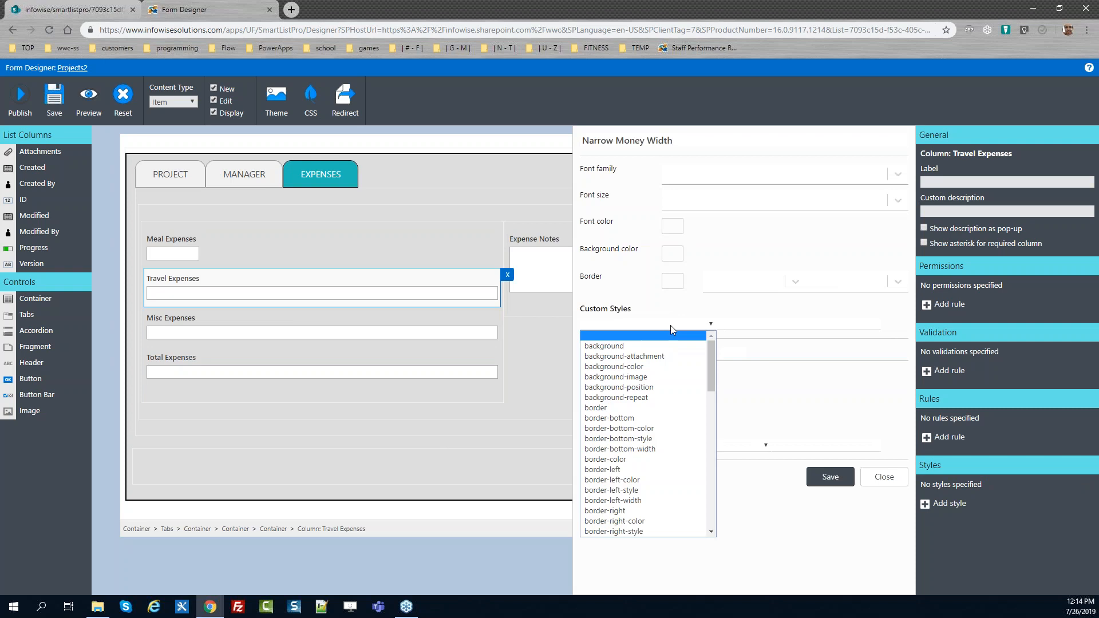
pyautogui.press('w')
pyautogui.click(753, 323)
pyautogui.write('100')
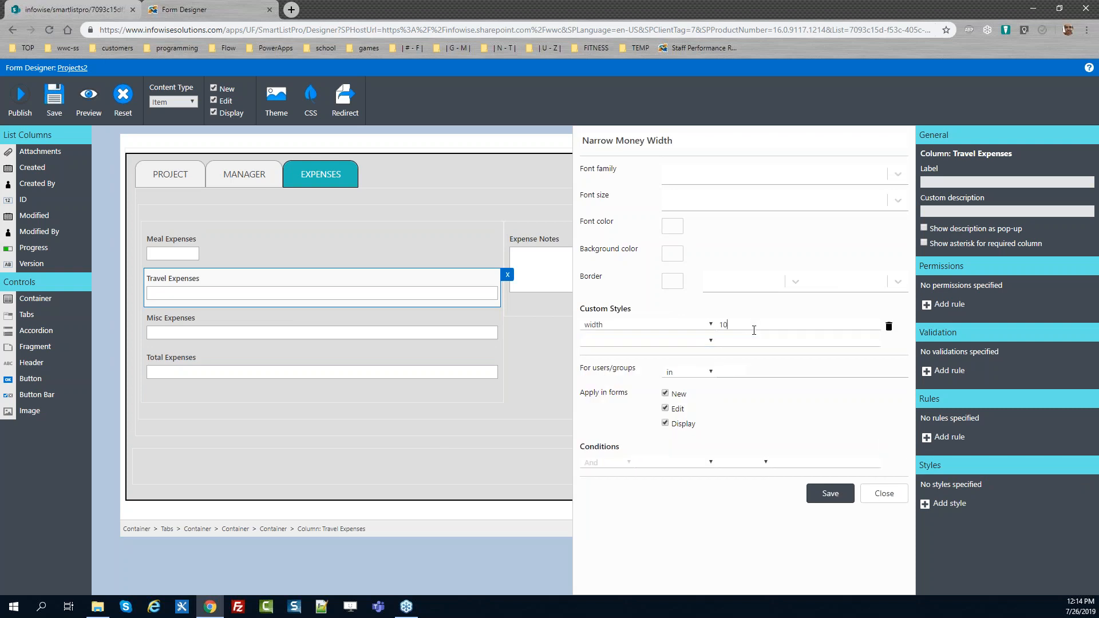
pyautogui.click(835, 496)
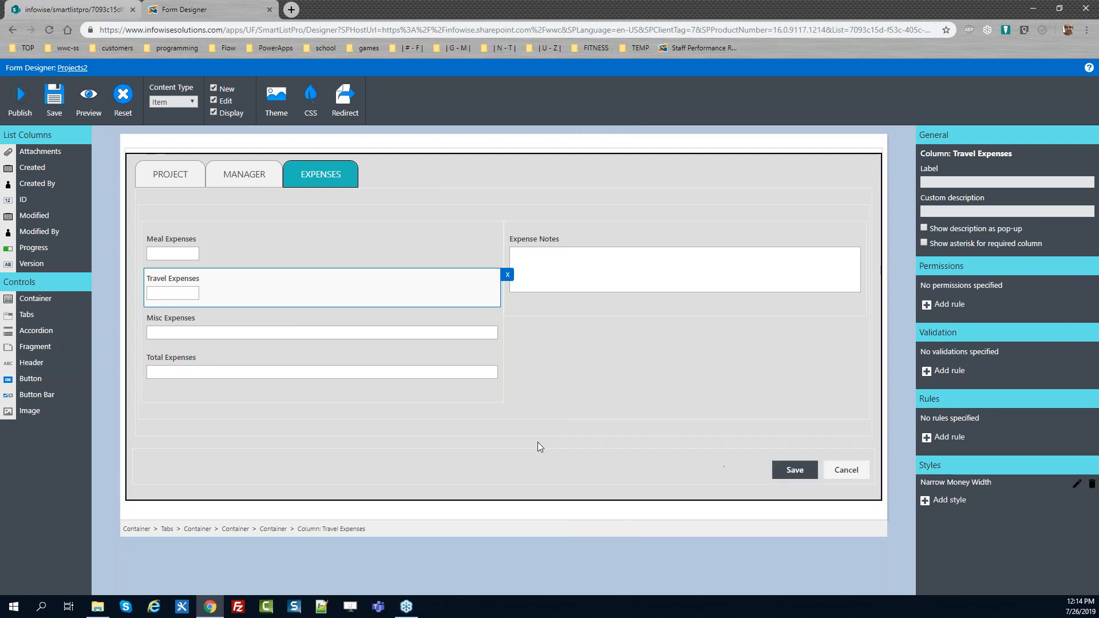
# Add the "Narrow Money Width" style with width 100 to the Misc Expenses field
pyautogui.click(314, 315)
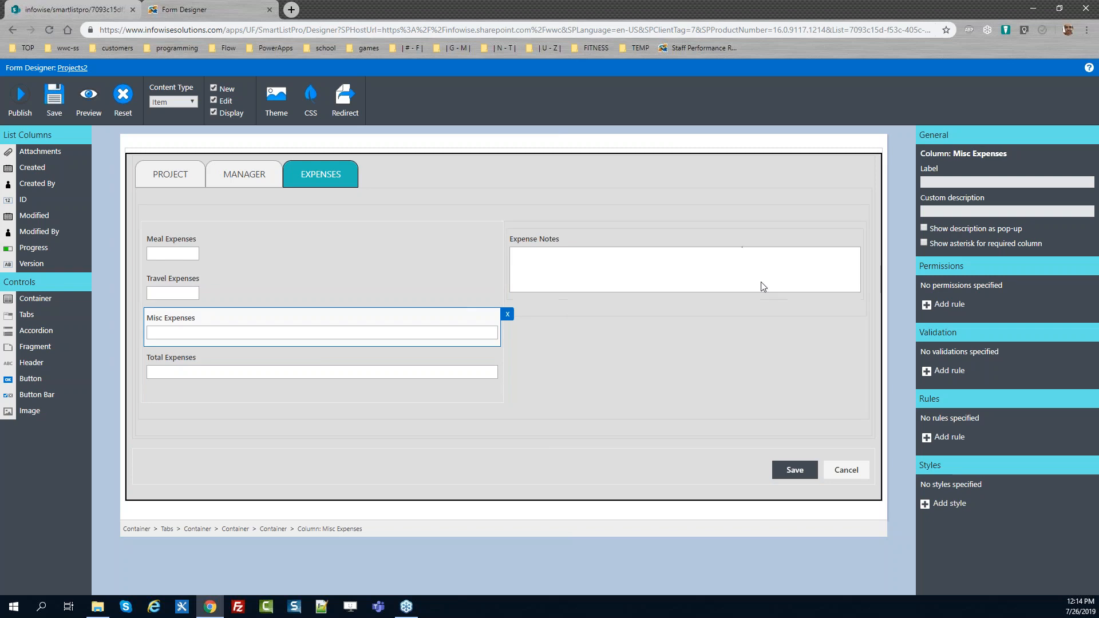
pyautogui.click(953, 507)
pyautogui.moveTo(649, 141); pyautogui.dragTo(507, 143)
pyautogui.hotkey('ctrl', 'v')
pyautogui.click(664, 322)
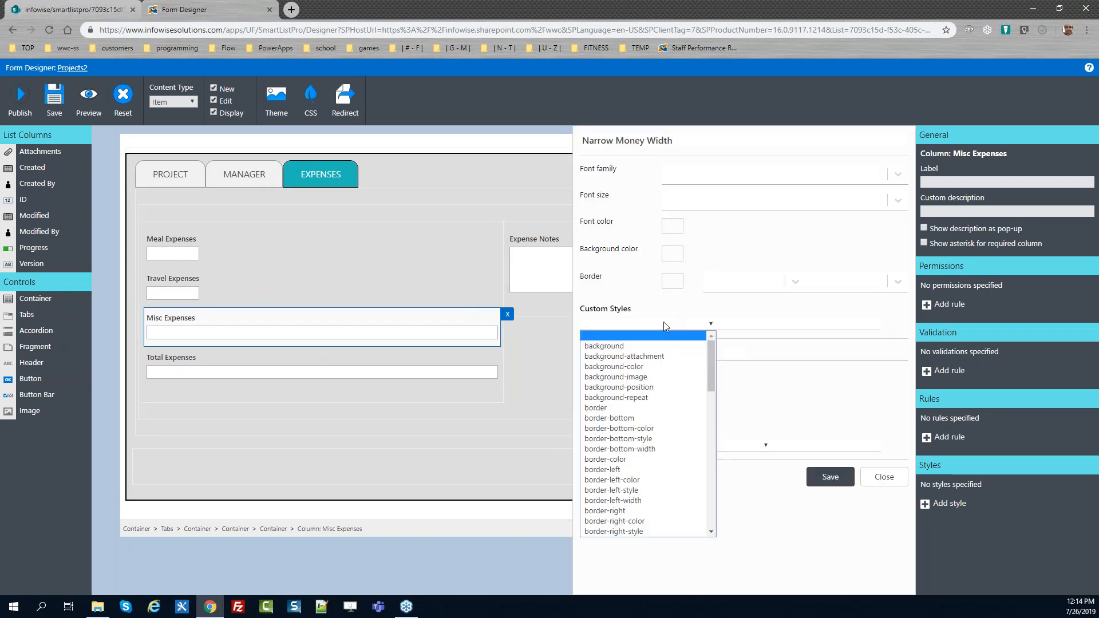
pyautogui.press('w')
pyautogui.press('Tab')
pyautogui.write('100')
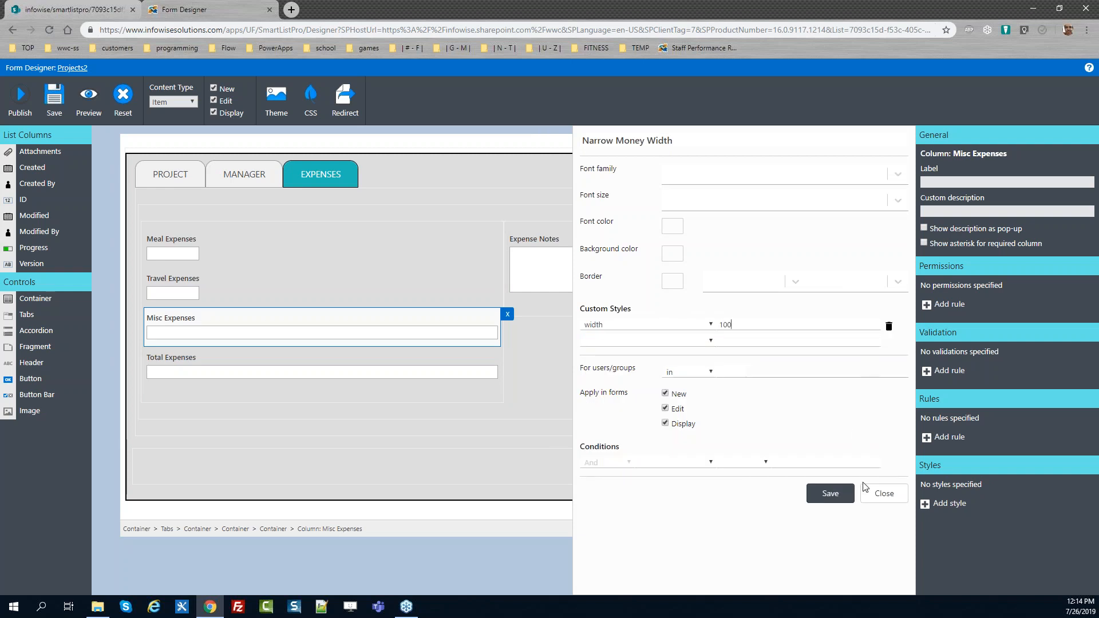
pyautogui.click(829, 493)
# Add the "Narrow Money Width" style with width 100 to the Total Expenses field
pyautogui.click(377, 361)
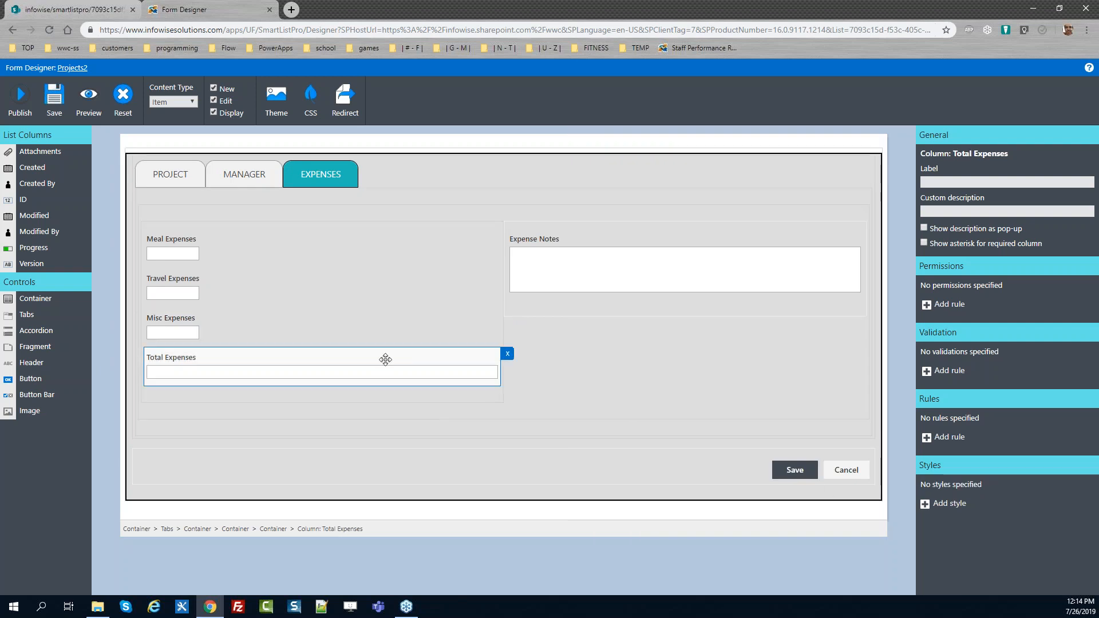
pyautogui.click(925, 505)
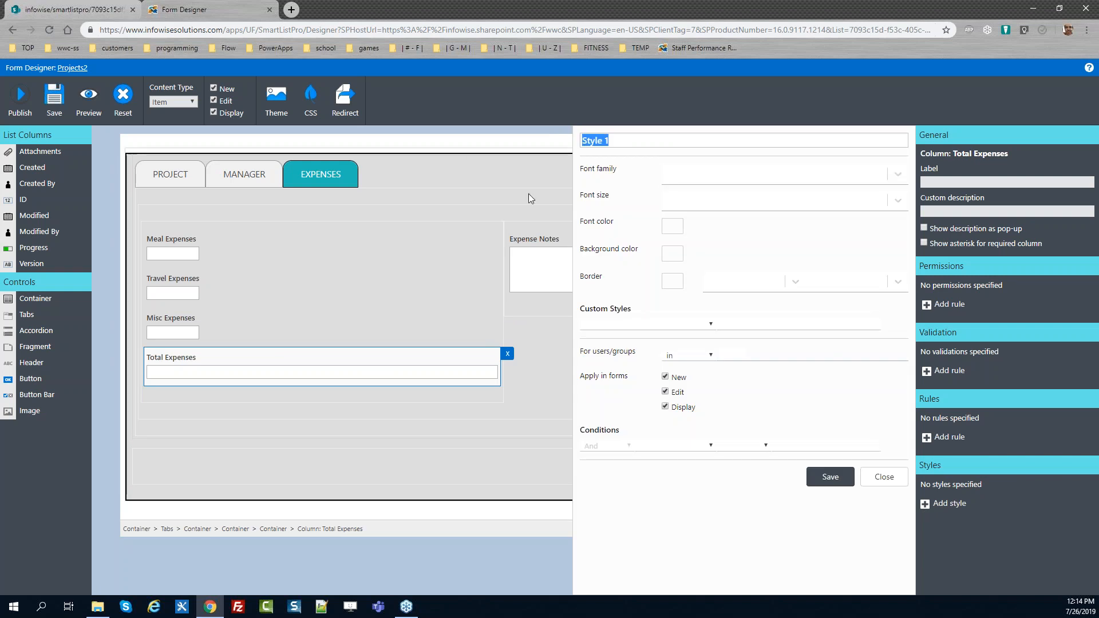
pyautogui.hotkey('ctrl', 'v')
pyautogui.click(647, 324)
pyautogui.press('w')
pyautogui.press('Return')
pyautogui.click(741, 323)
pyautogui.write('100')
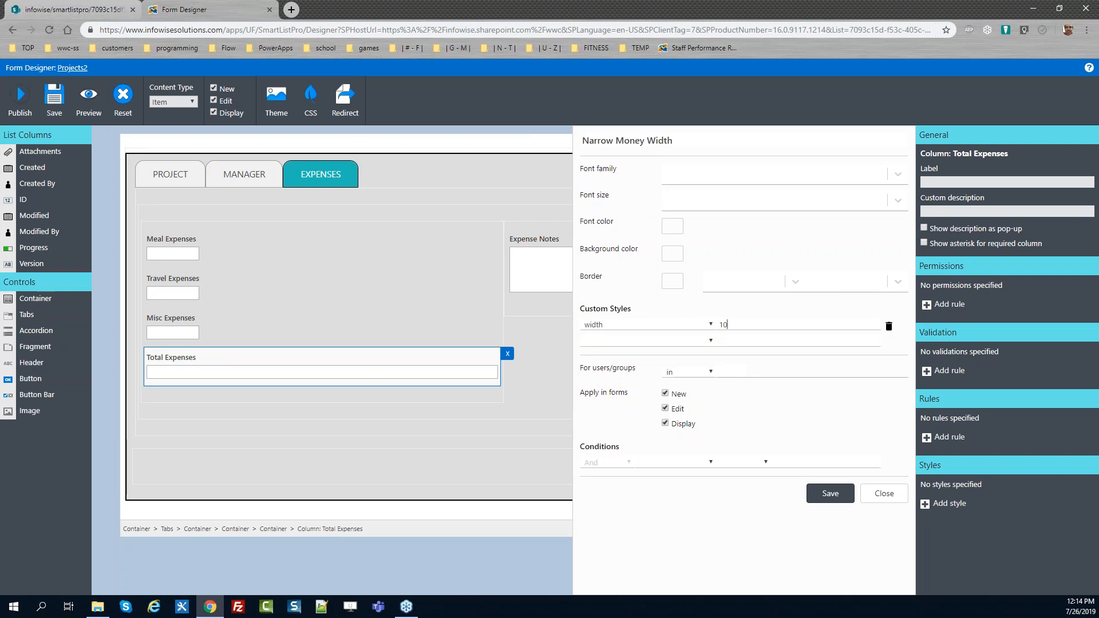
pyautogui.click(841, 494)
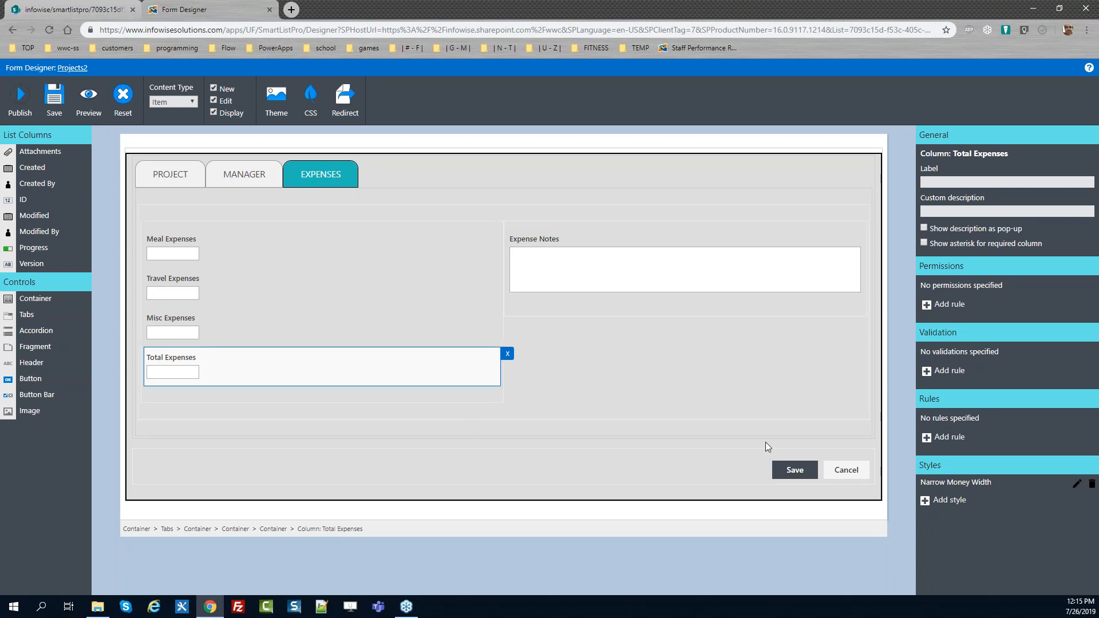
# Add a style named "Yellow BG" with background colour ffc to the Total Expenses field
pyautogui.click(938, 502)
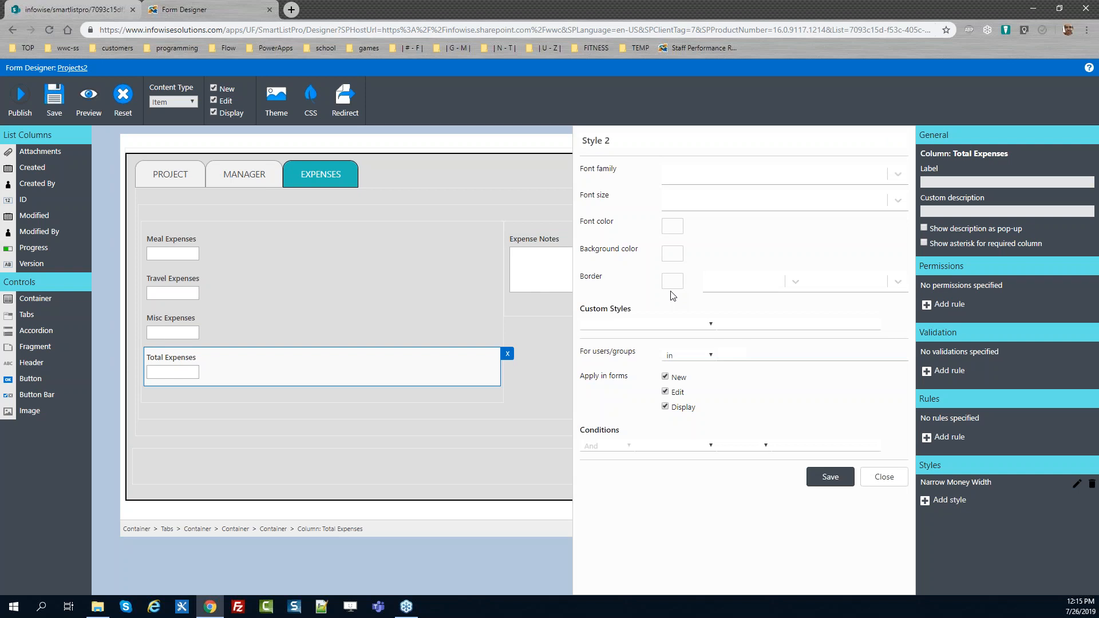
pyautogui.click(675, 255)
pyautogui.click(675, 381)
pyautogui.doubleClick(681, 382)
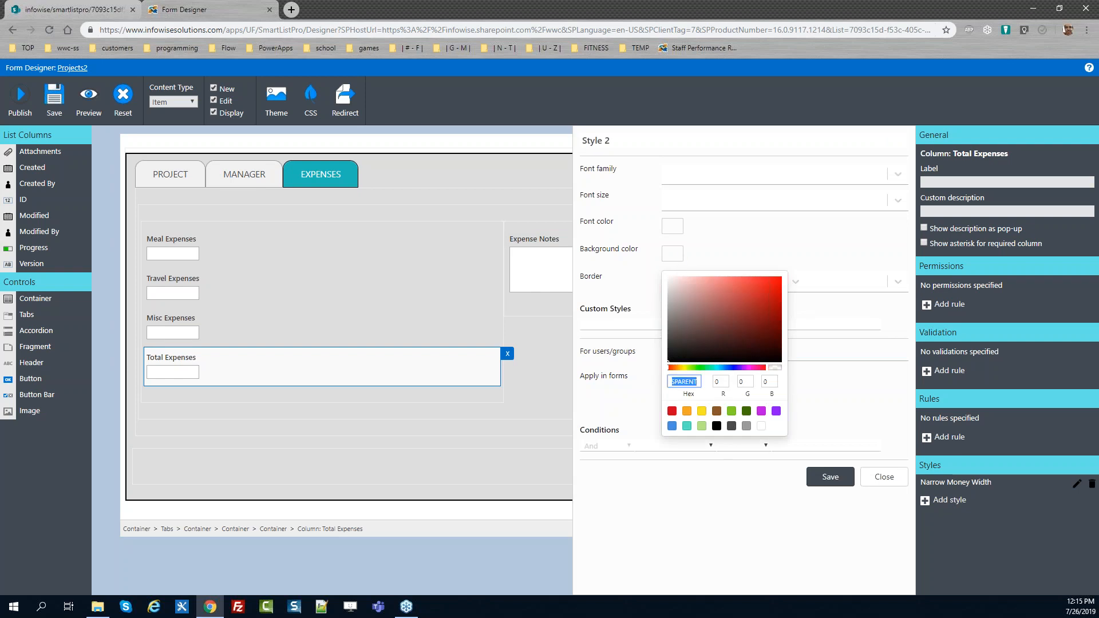
pyautogui.write('ffc')
pyautogui.click(809, 380)
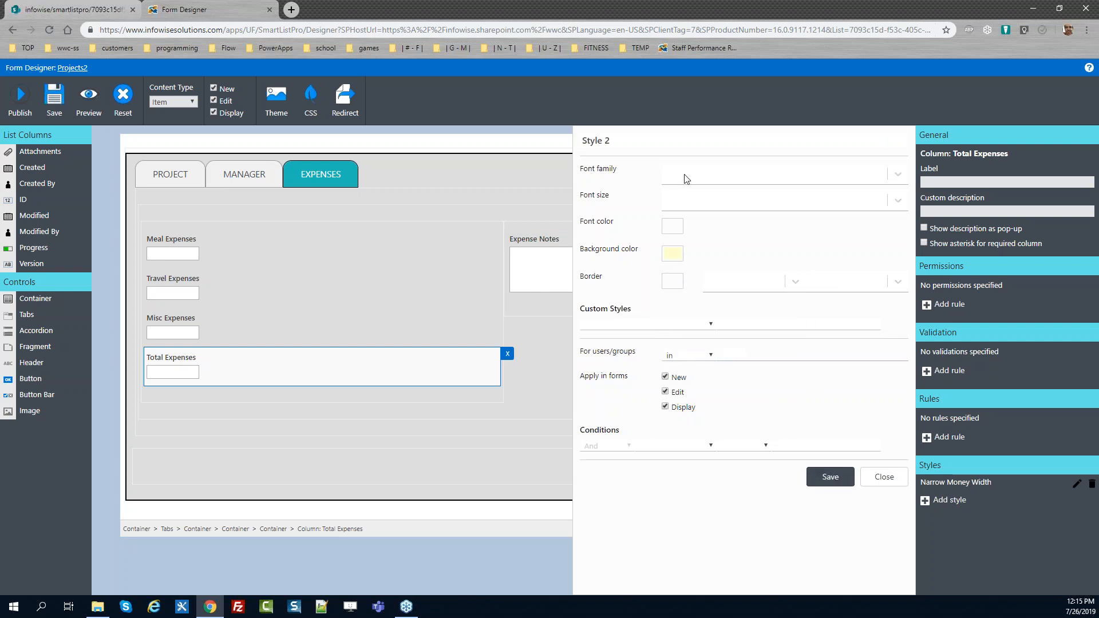
pyautogui.moveTo(630, 140); pyautogui.dragTo(451, 157)
pyautogui.write('Yello9')
pyautogui.press('BackSpace')
pyautogui.write('w BG')
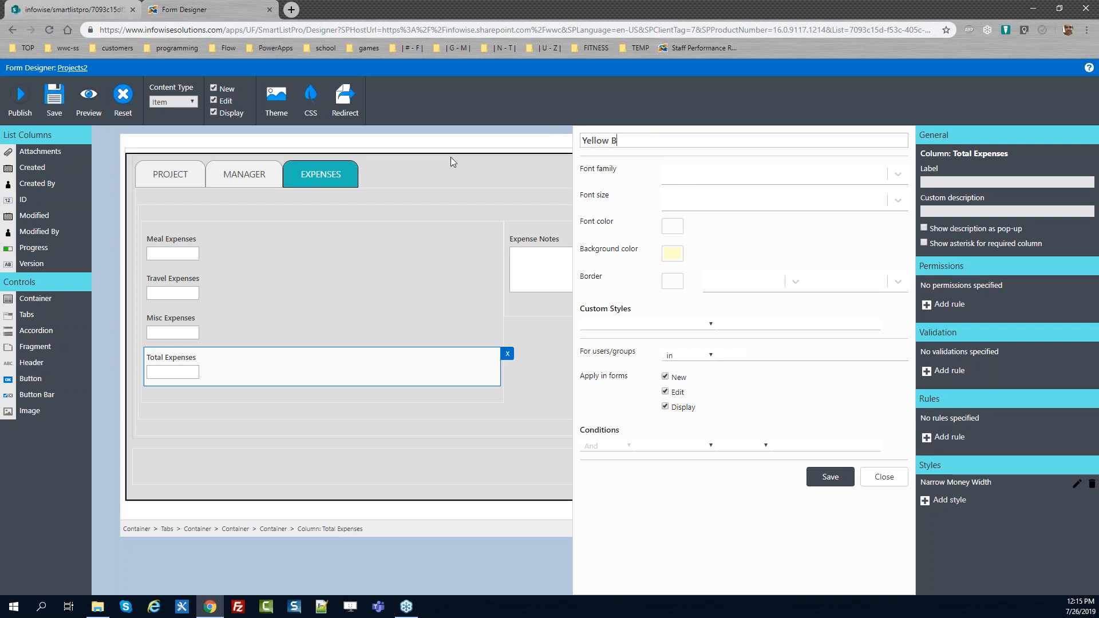
pyautogui.click(829, 476)
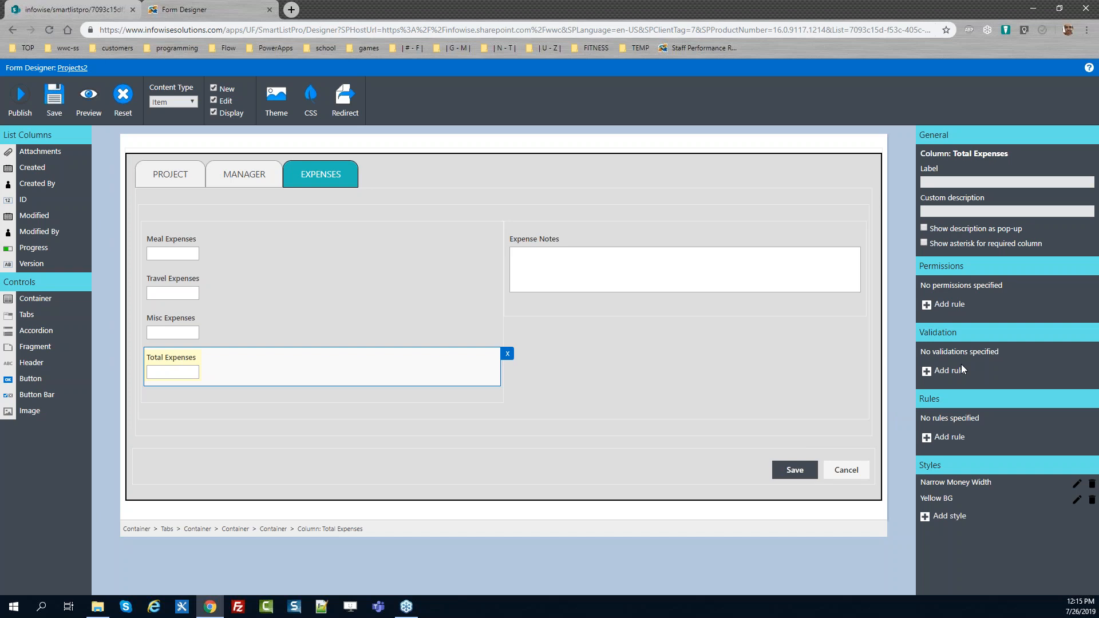
# Add a Read permission named "Read only for total" to the Total Expenses field
pyautogui.click(953, 305)
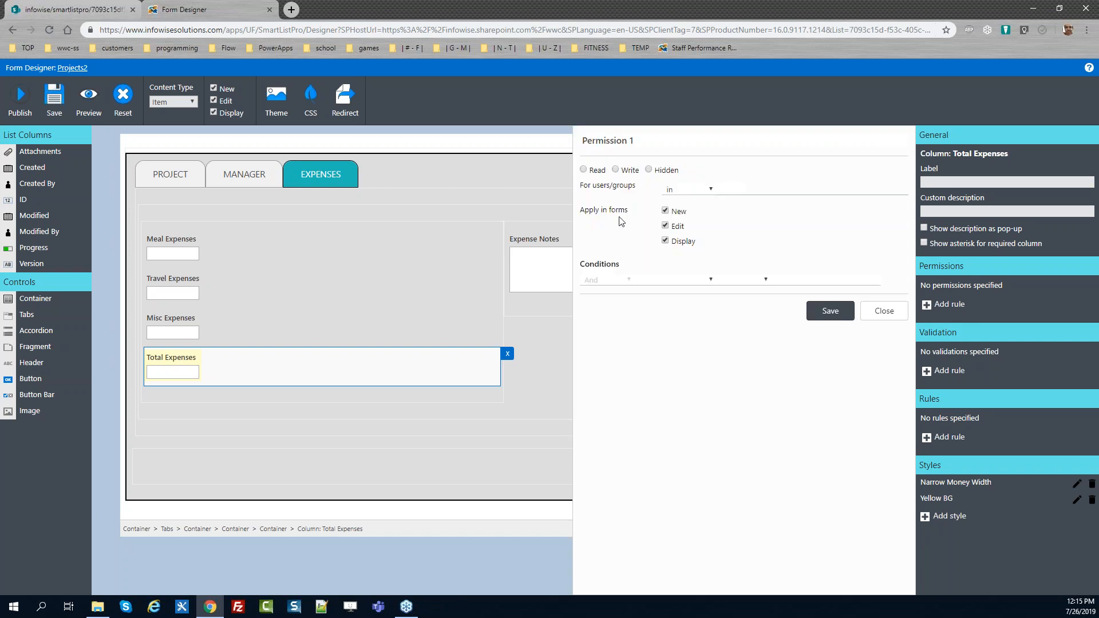
pyautogui.click(583, 170)
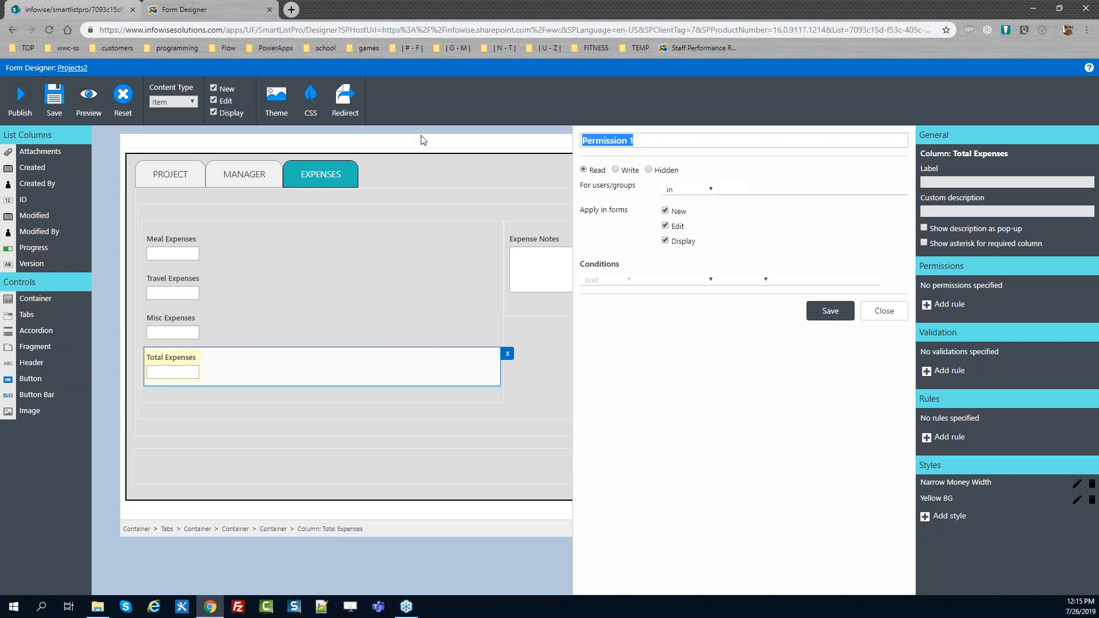
pyautogui.write('Read onlyt')
pyautogui.press('BackSpace')
pyautogui.write('for total')
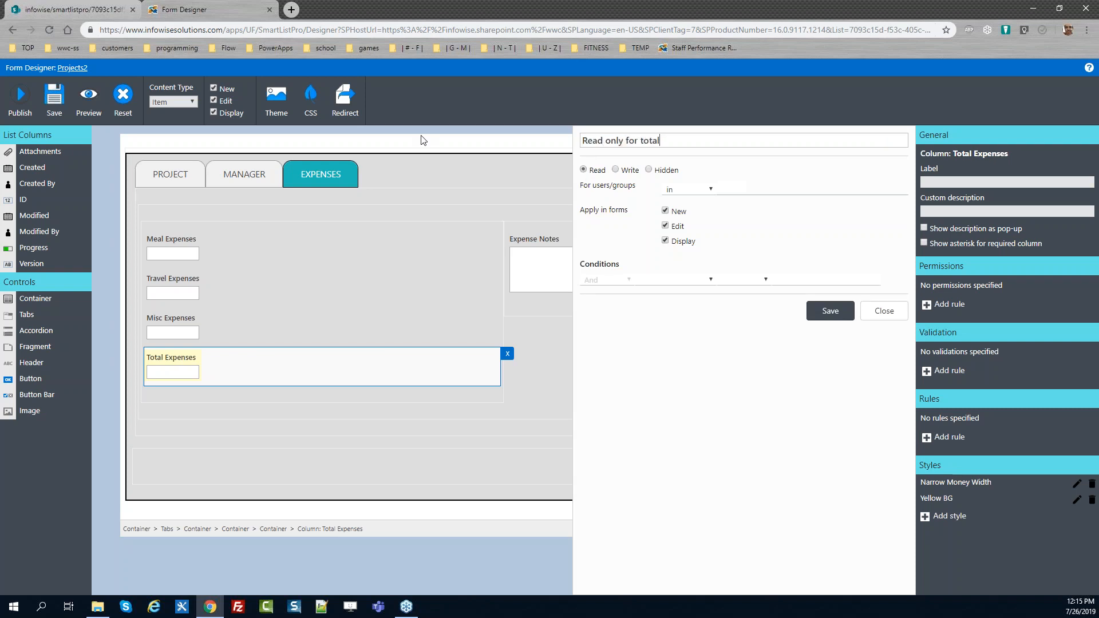
pyautogui.click(828, 312)
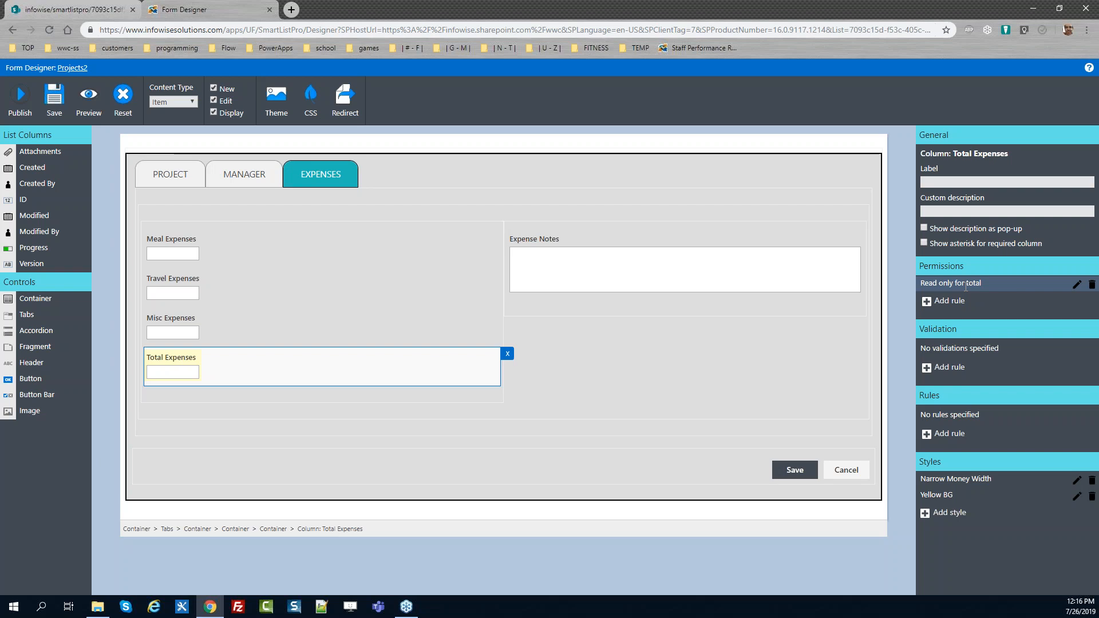
# Publish the form and dismiss the confirmation
pyautogui.click(20, 102)
pyautogui.click(603, 344)
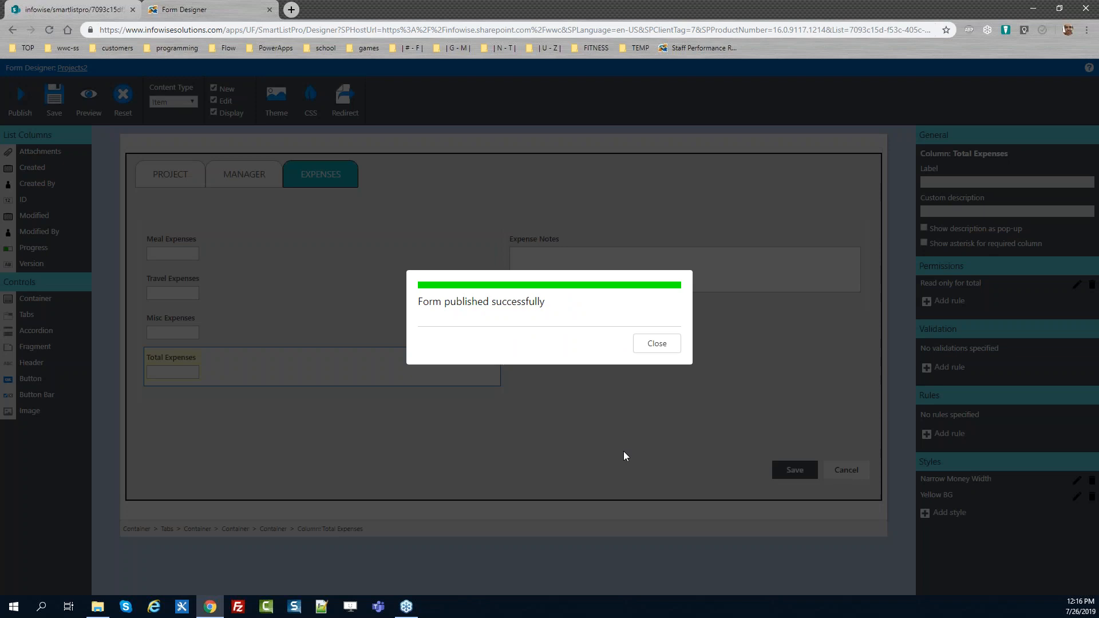
pyautogui.click(656, 344)
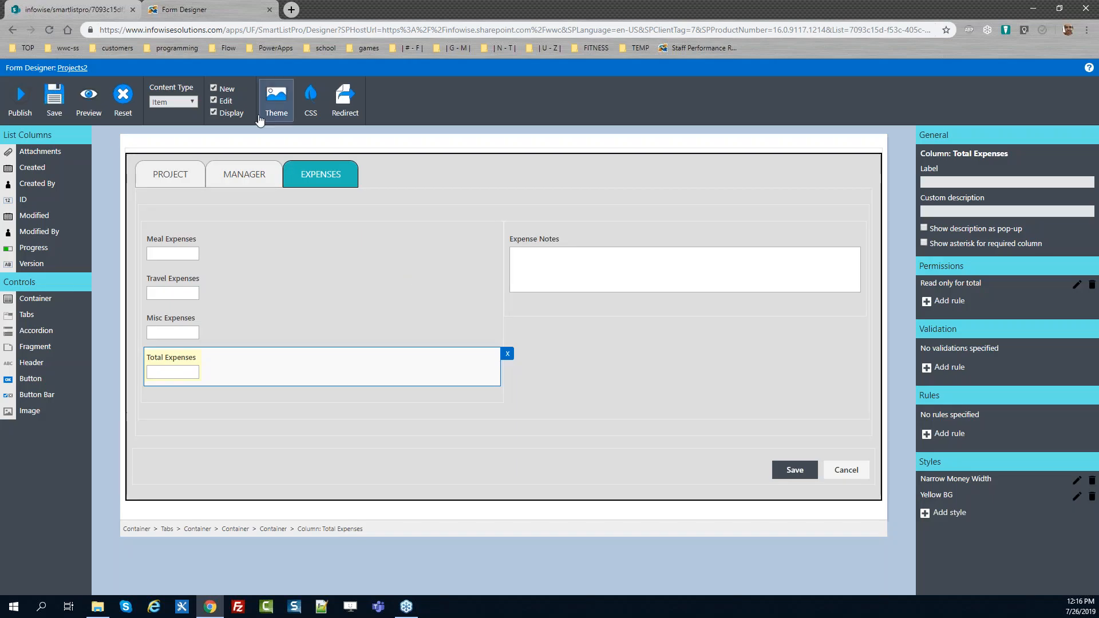
# Switch to the SharePoint edit form, reload it, and test the Expenses tab by entering 34 in Meal, Travel and Misc Expenses
pyautogui.click(74, 11)
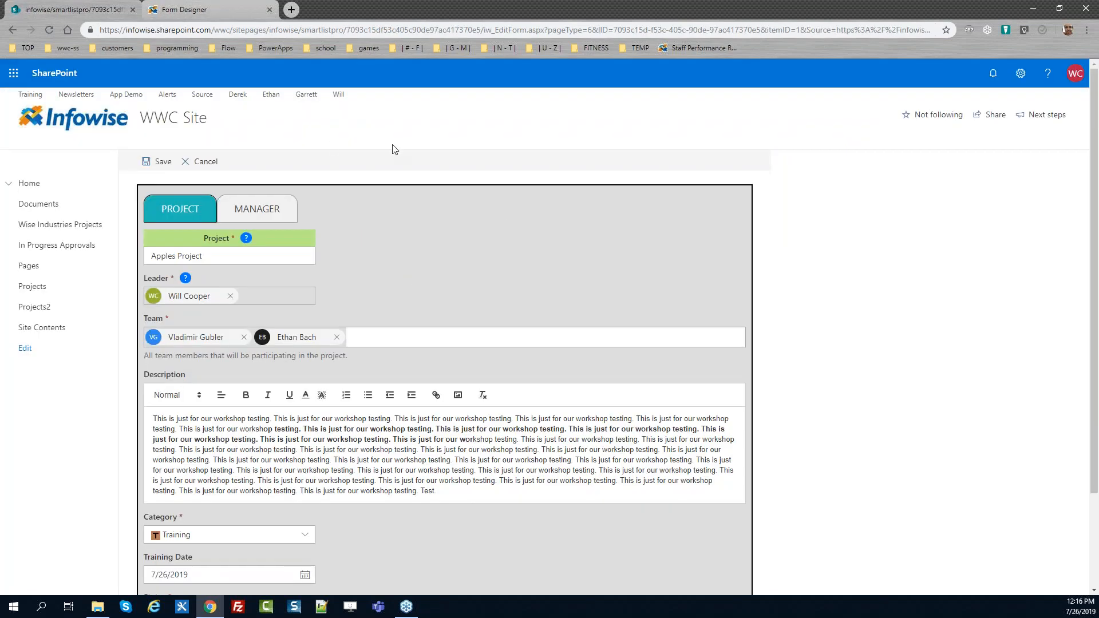
pyautogui.press('F5')
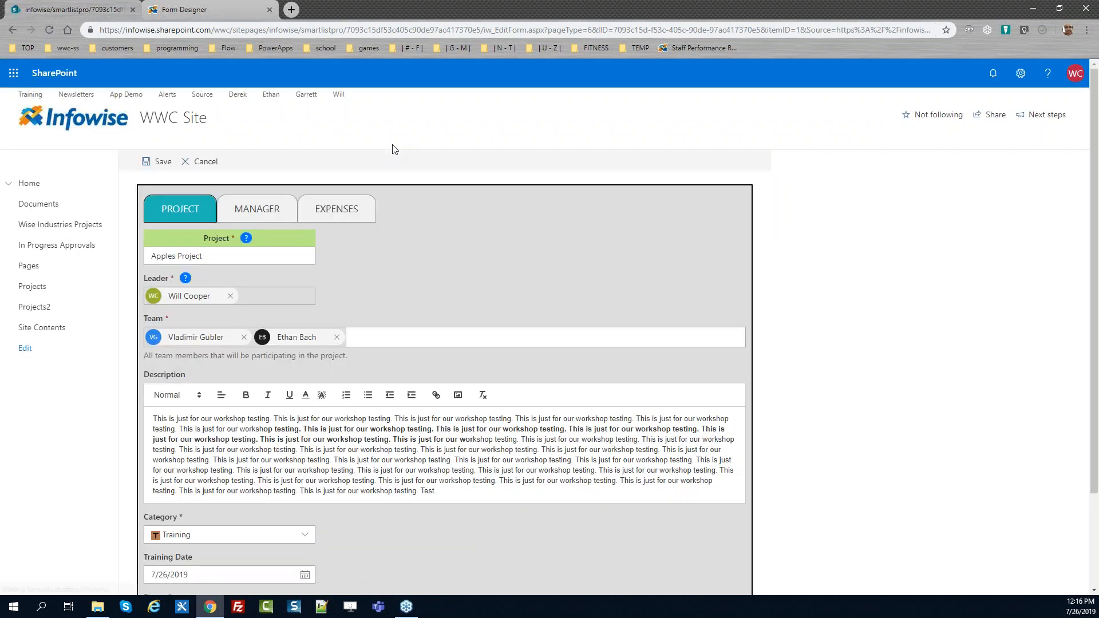
pyautogui.click(336, 212)
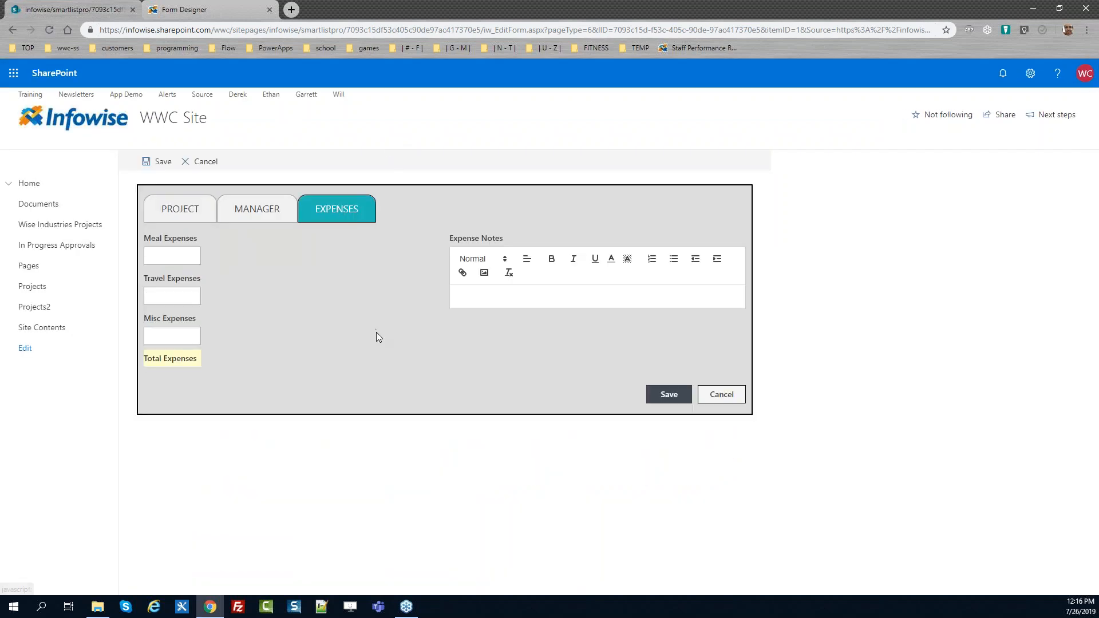
pyautogui.click(179, 253)
pyautogui.click(180, 257)
pyautogui.write('34')
pyautogui.press('Tab')
pyautogui.write('34')
pyautogui.press('Tab')
pyautogui.write('34')
pyautogui.press('Tab')
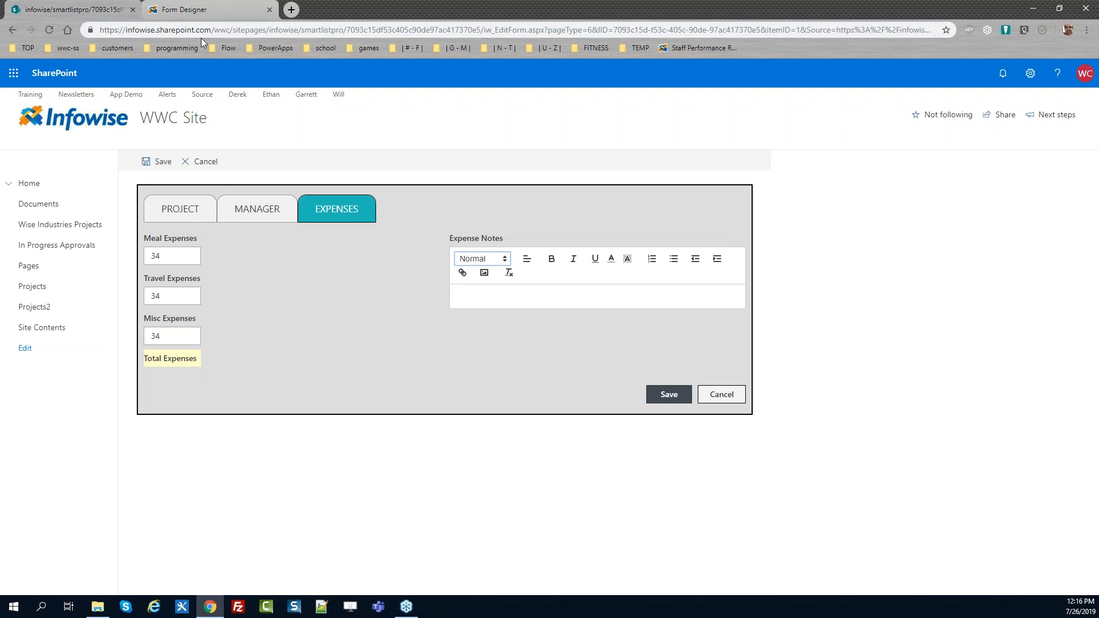
# Back in the form designer, add a dynamic rule to Total Expenses with value [Meal Expenses]+[Travel Expenses]+[Misc Expenses]
pyautogui.click(202, 10)
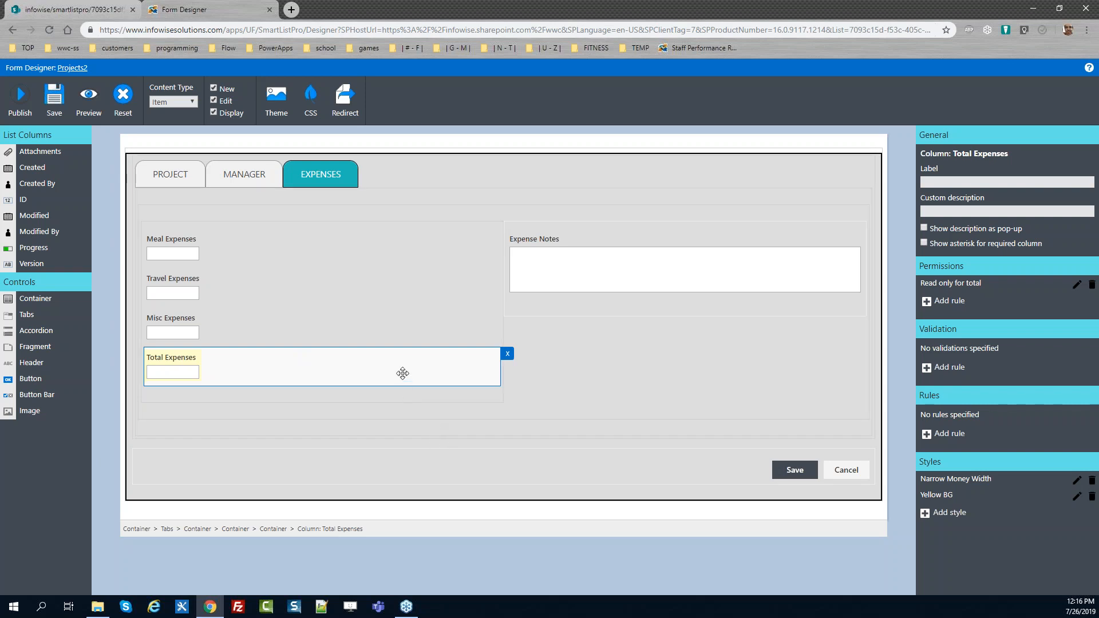
pyautogui.click(943, 436)
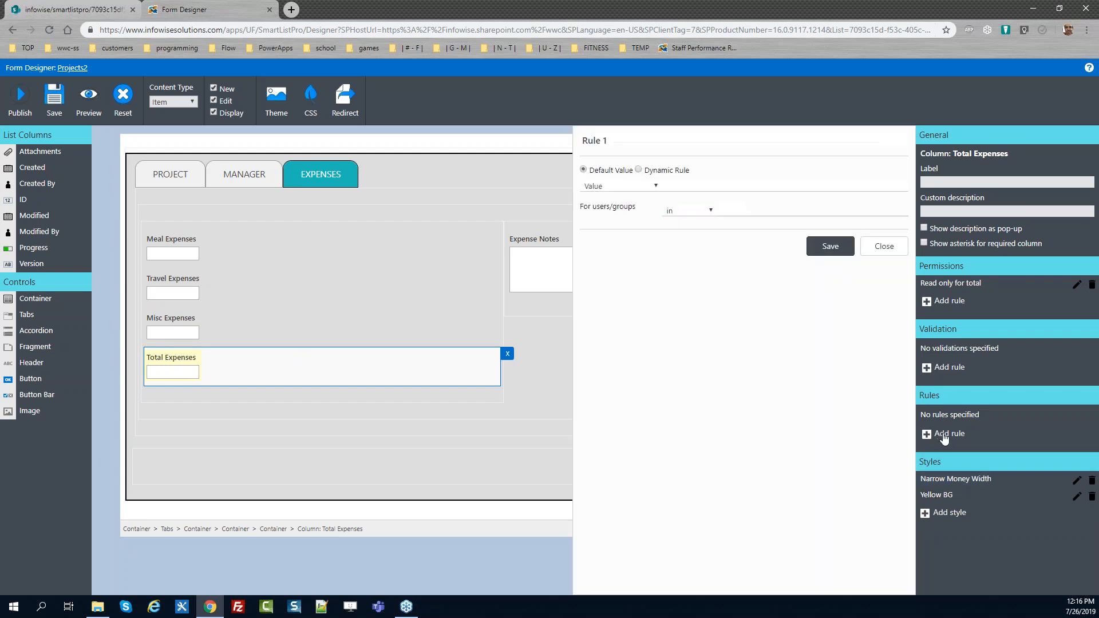
pyautogui.click(639, 169)
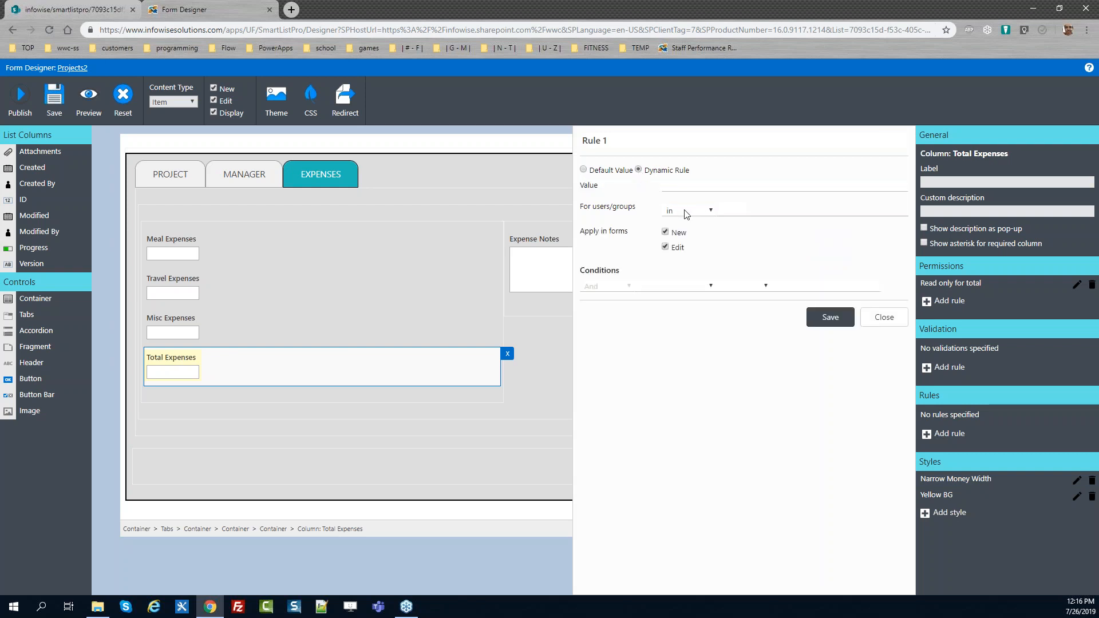
pyautogui.click(713, 188)
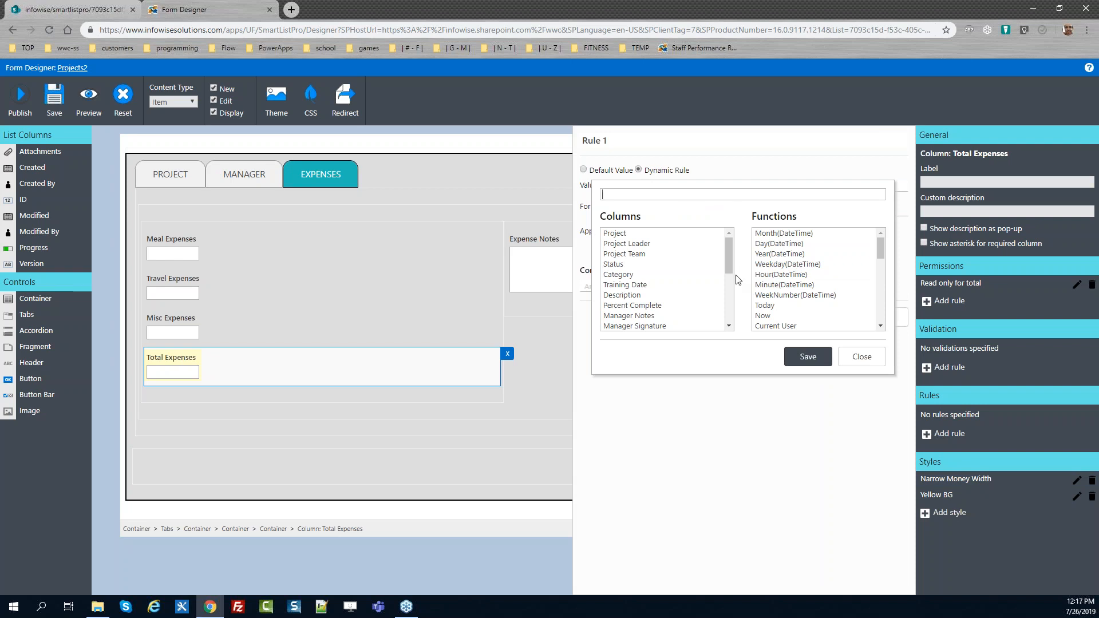
pyautogui.scroll(-2, 729, 252)
pyautogui.doubleClick(670, 313)
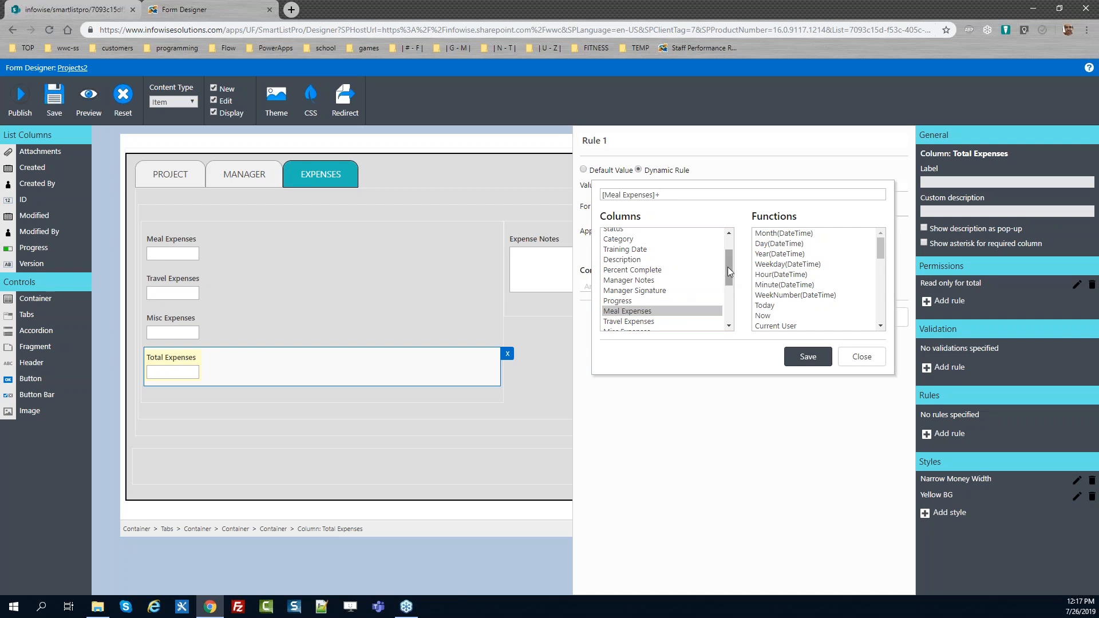
pyautogui.write('+')
pyautogui.doubleClick(680, 320)
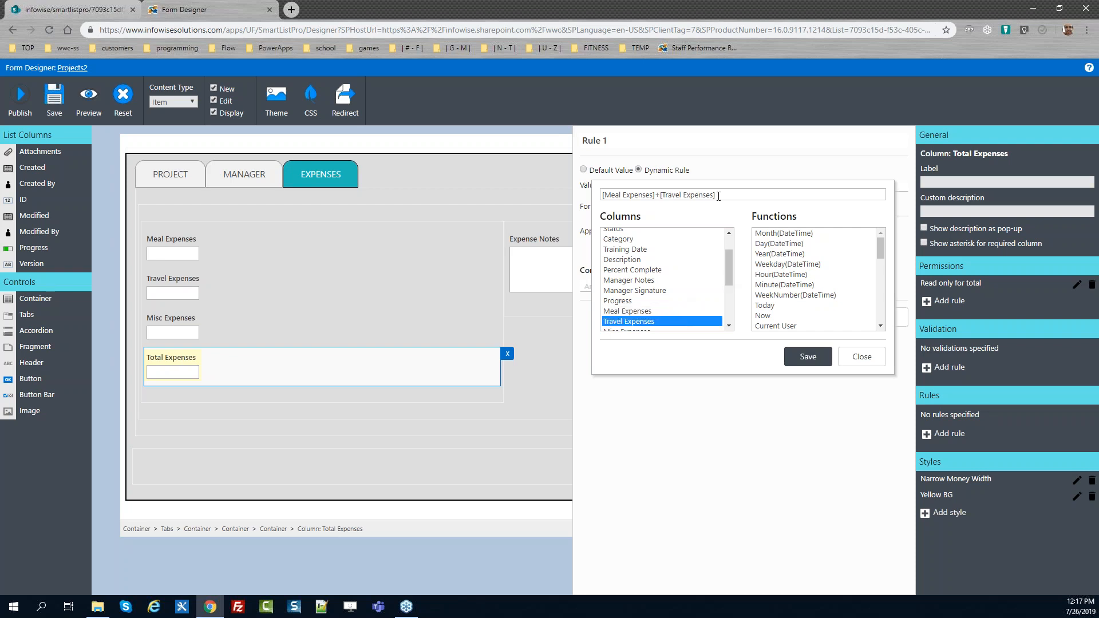
pyautogui.write('+')
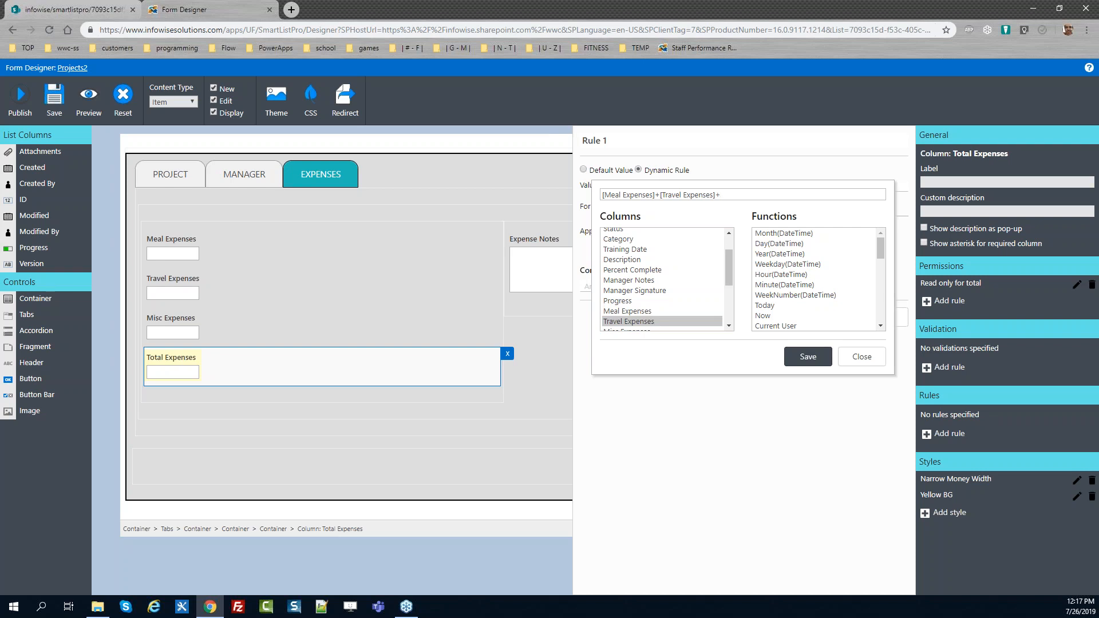
pyautogui.moveTo(730, 264); pyautogui.dragTo(726, 271)
pyautogui.doubleClick(638, 312)
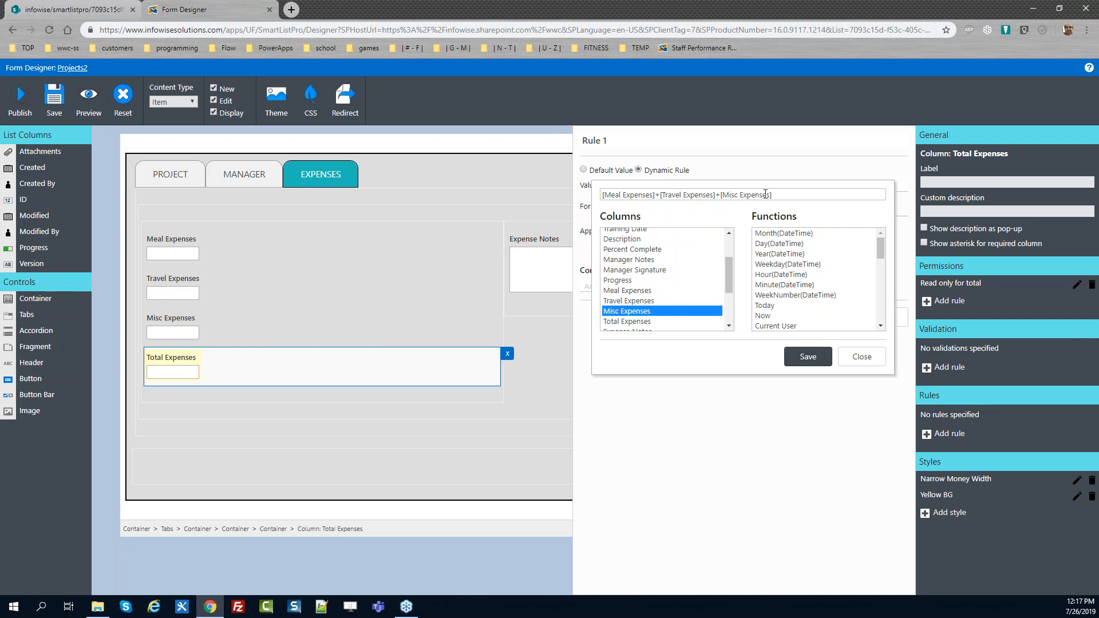
pyautogui.click(804, 355)
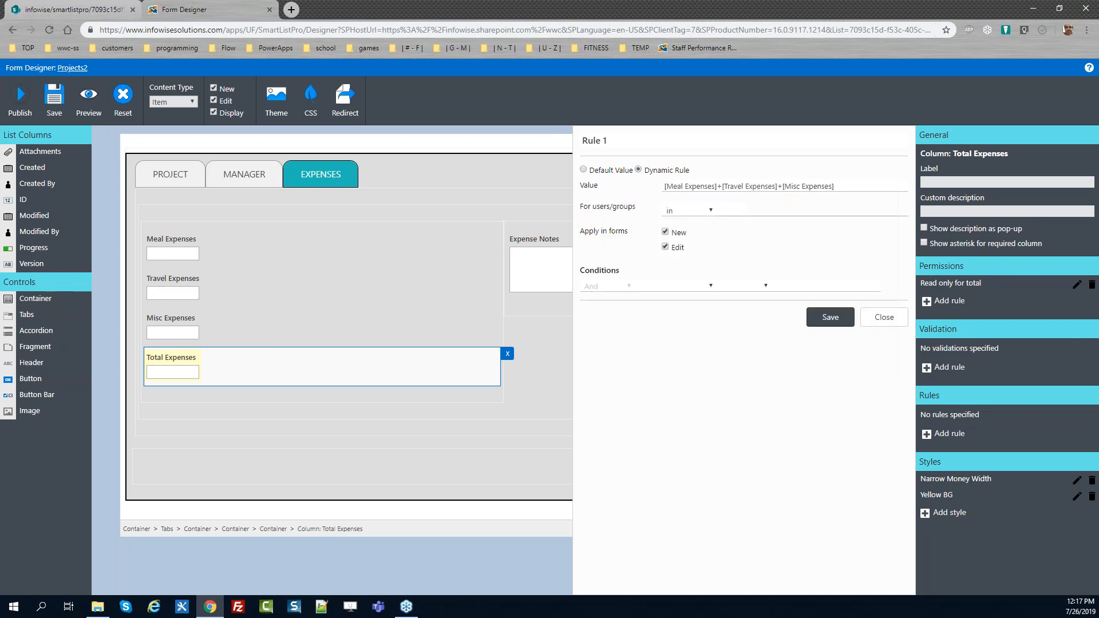
pyautogui.click(833, 318)
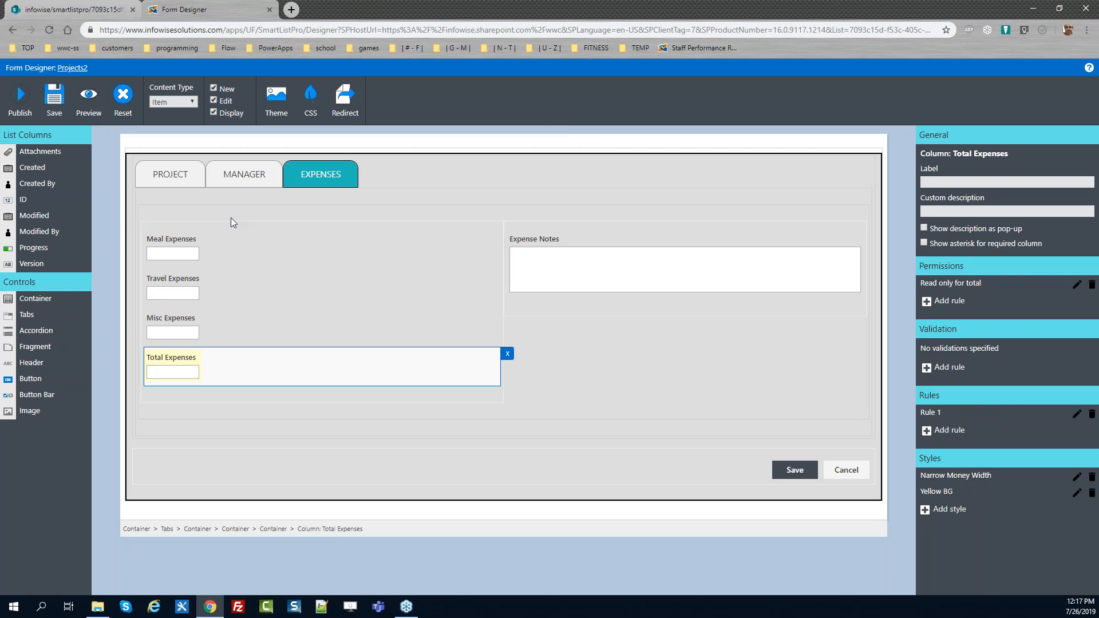
# Publish the form again, confirming deployment for all users
pyautogui.click(20, 98)
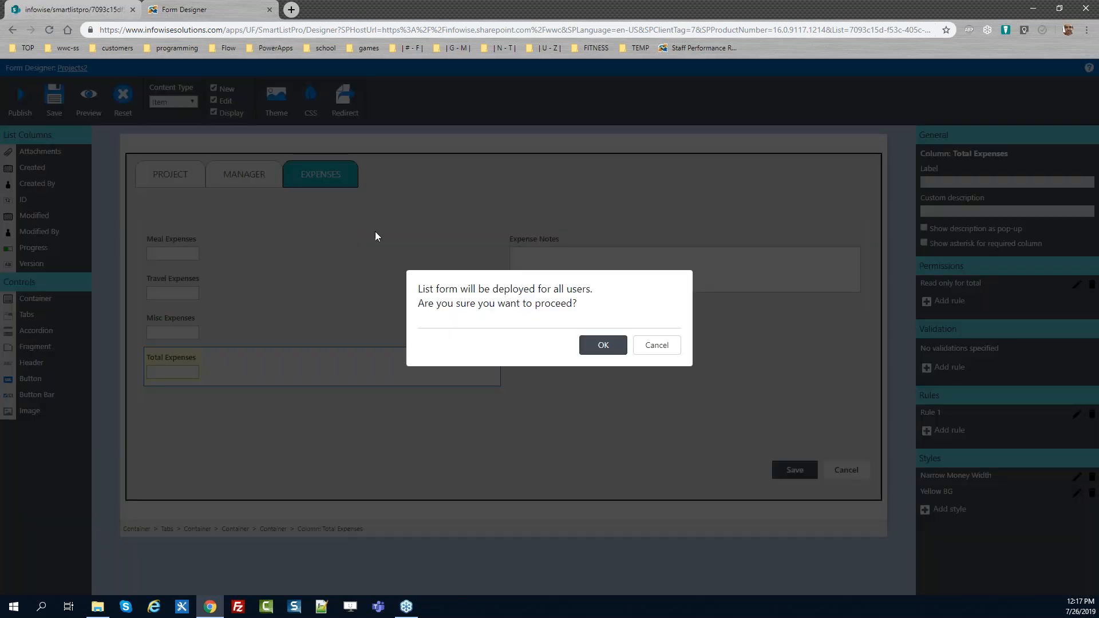
pyautogui.click(601, 345)
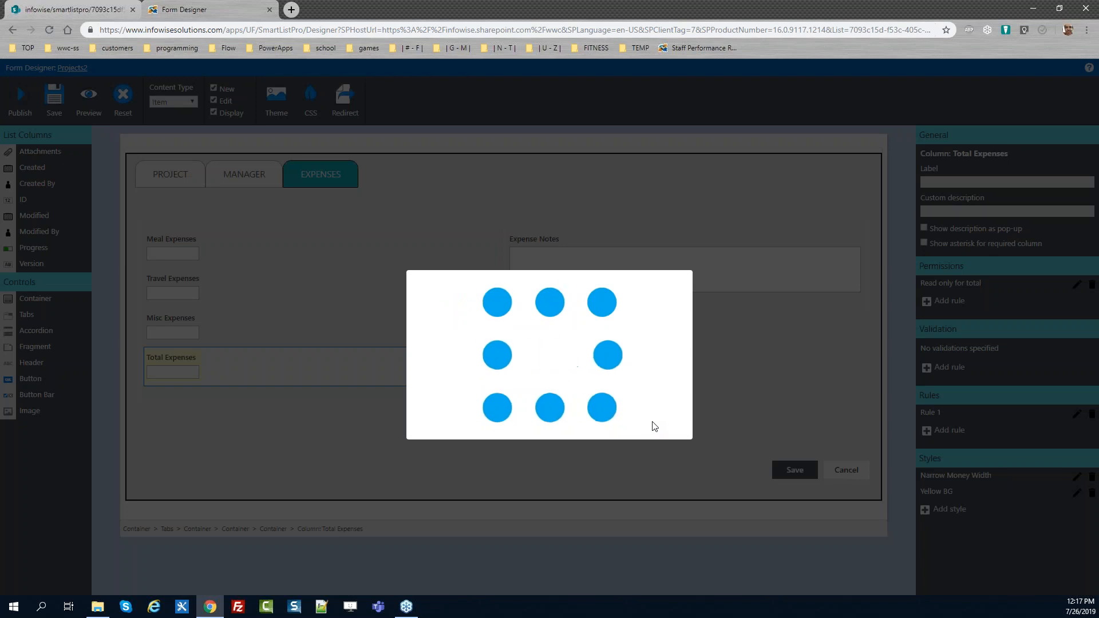
pyautogui.click(657, 344)
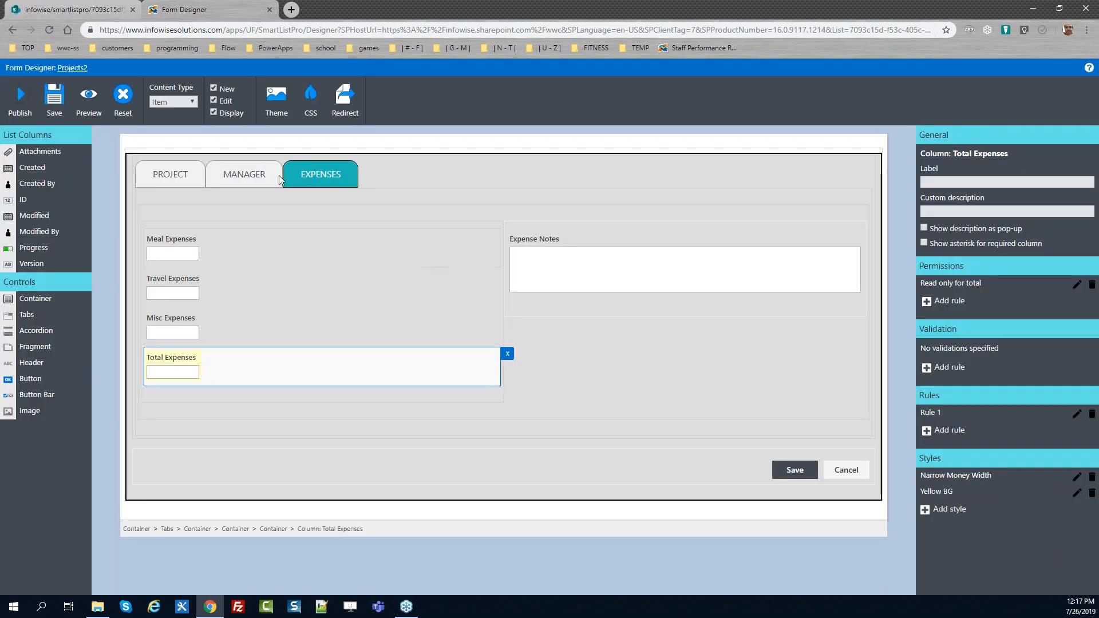
# Reload the SharePoint edit form and test the Expenses tab with 34, 50 and 10 as meal, travel and misc expenses
pyautogui.click(91, 15)
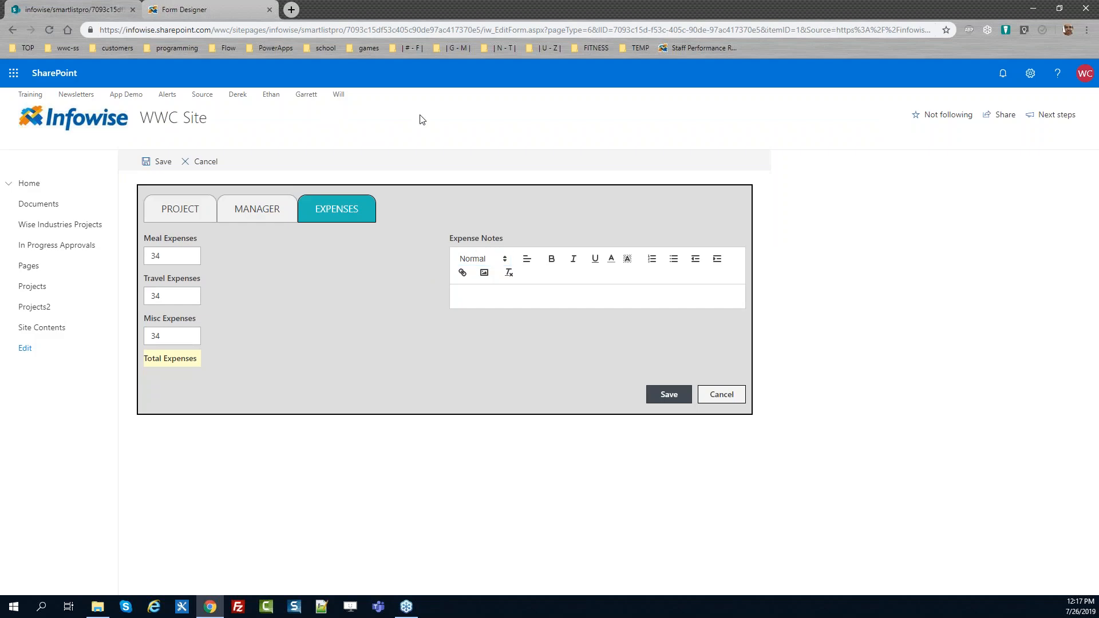
pyautogui.press('F5')
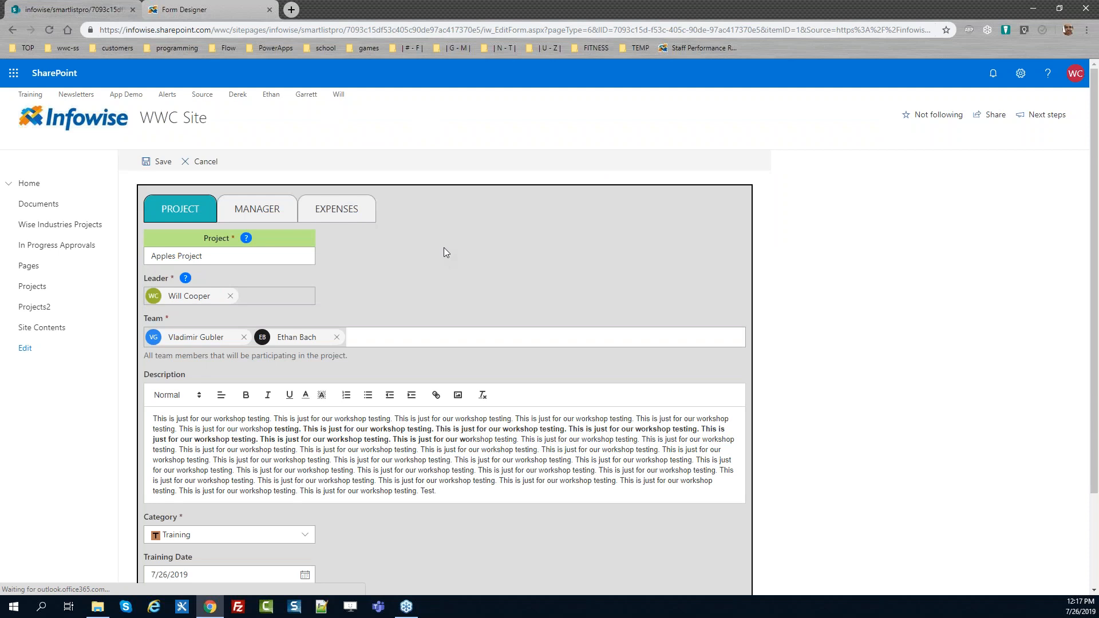
pyautogui.click(329, 219)
pyautogui.click(177, 256)
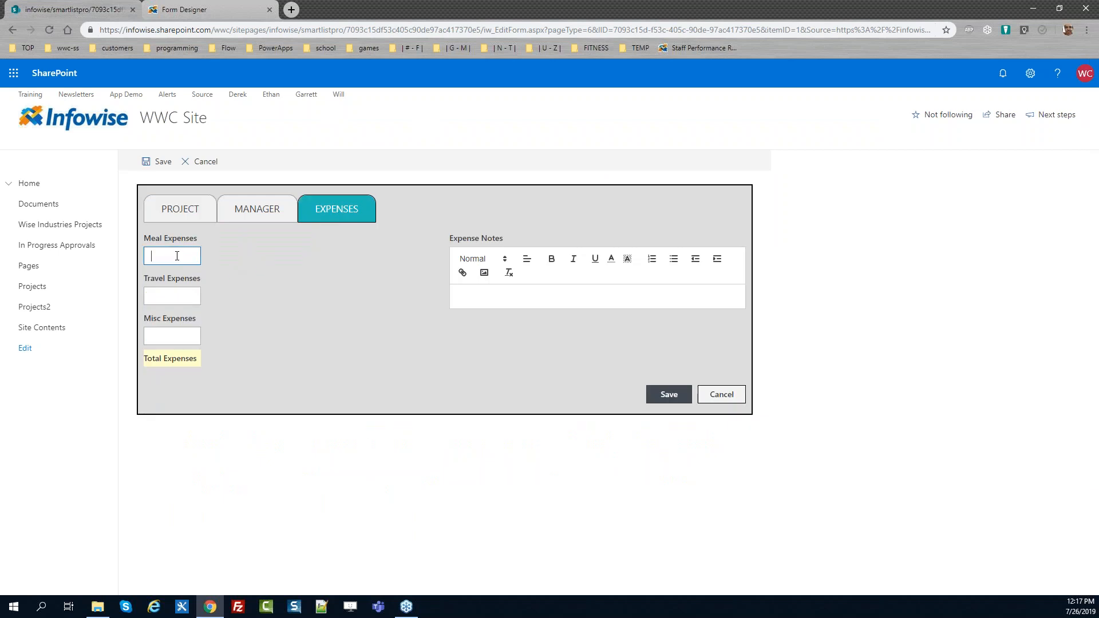
pyautogui.write('34')
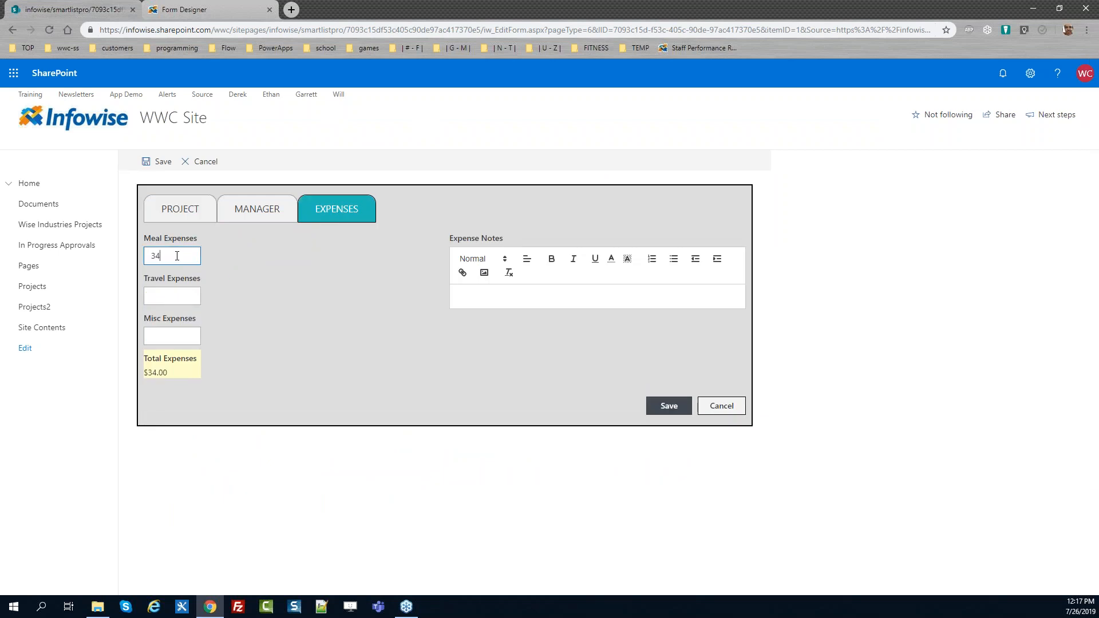
pyautogui.press('Tab')
pyautogui.write('50')
pyautogui.press('Tab')
pyautogui.write('10')
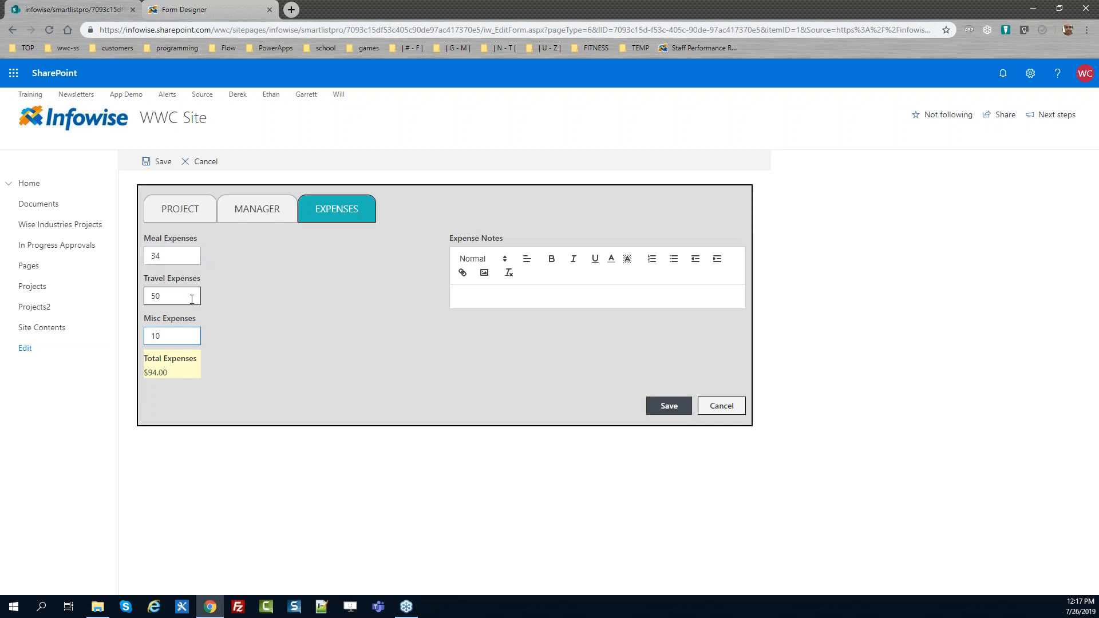
pyautogui.click(177, 373)
# Return to the form designer and set the Expense Notes field's label to "Notes"
pyautogui.click(207, 12)
pyautogui.click(574, 246)
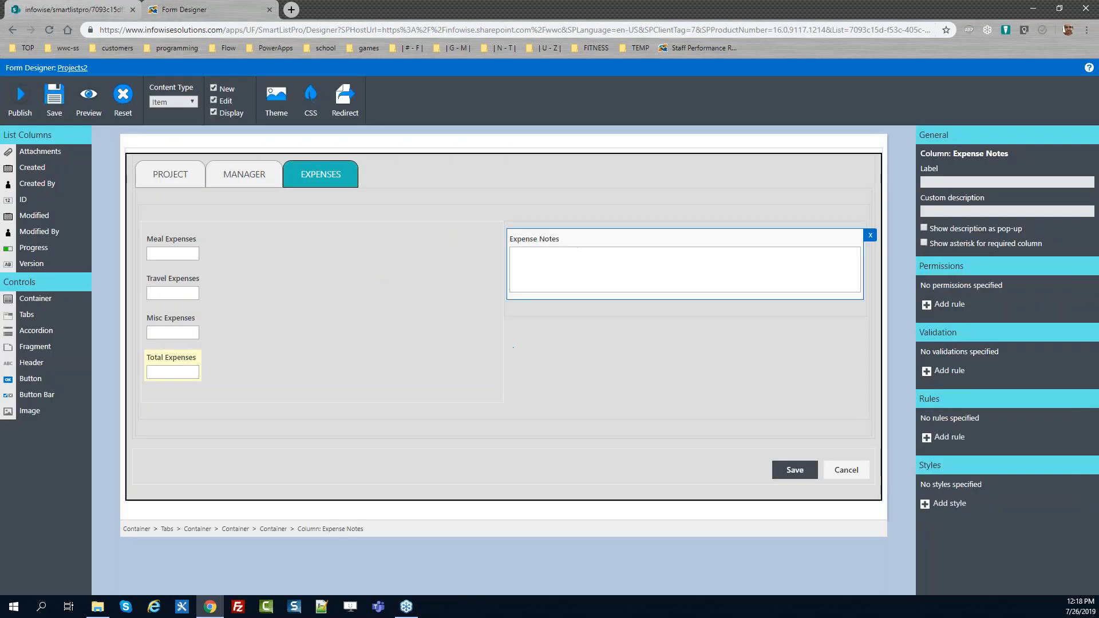
pyautogui.click(948, 182)
pyautogui.write('Notes')
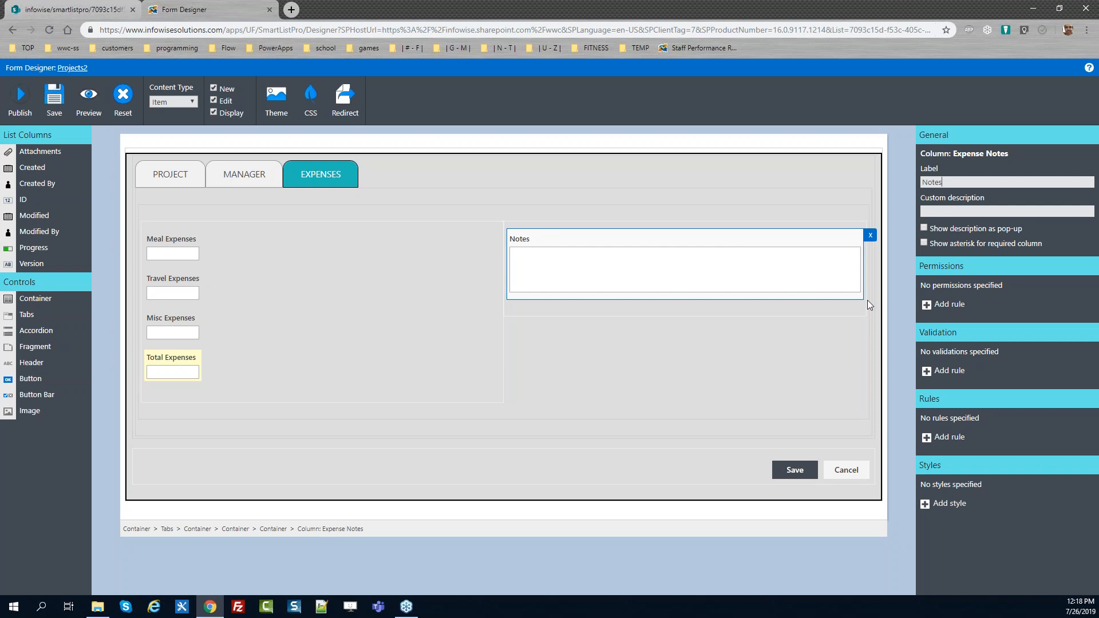
# Give the Notes field the custom description "Please put in all the relevant details in order for expense to be approved." shown as a pop-up
pyautogui.click(955, 214)
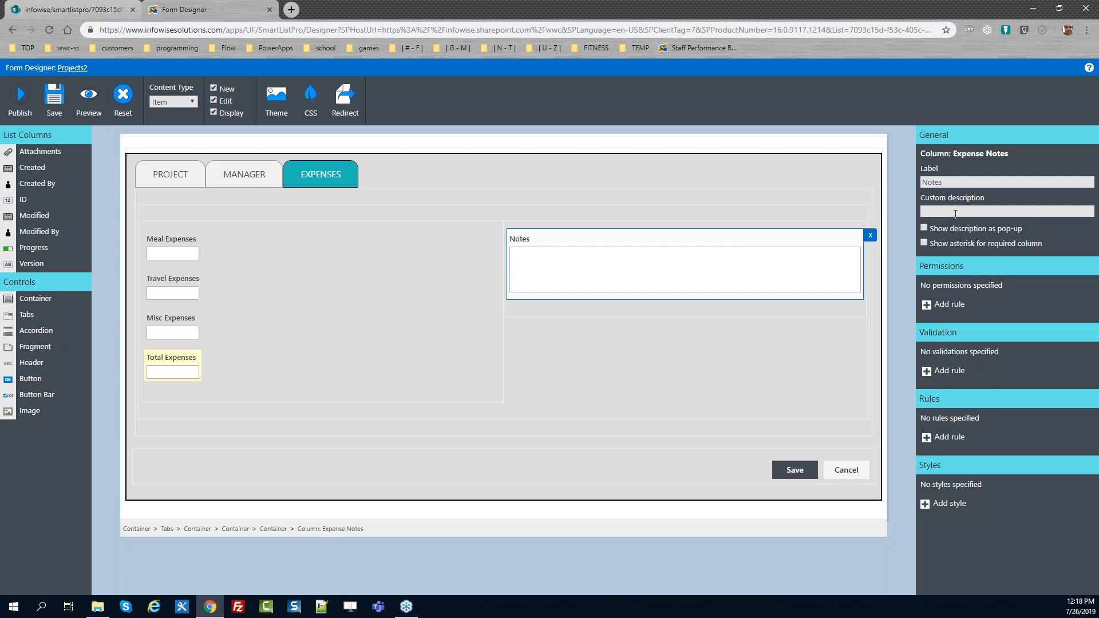
pyautogui.write('Pleas')
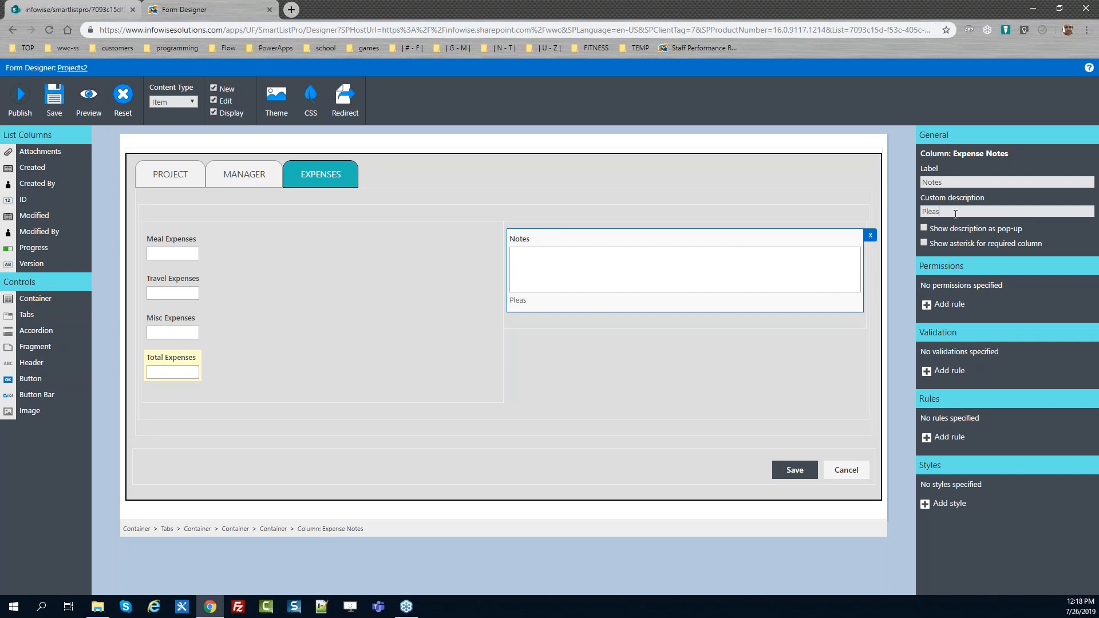
pyautogui.write('e put in all the relevant details i')
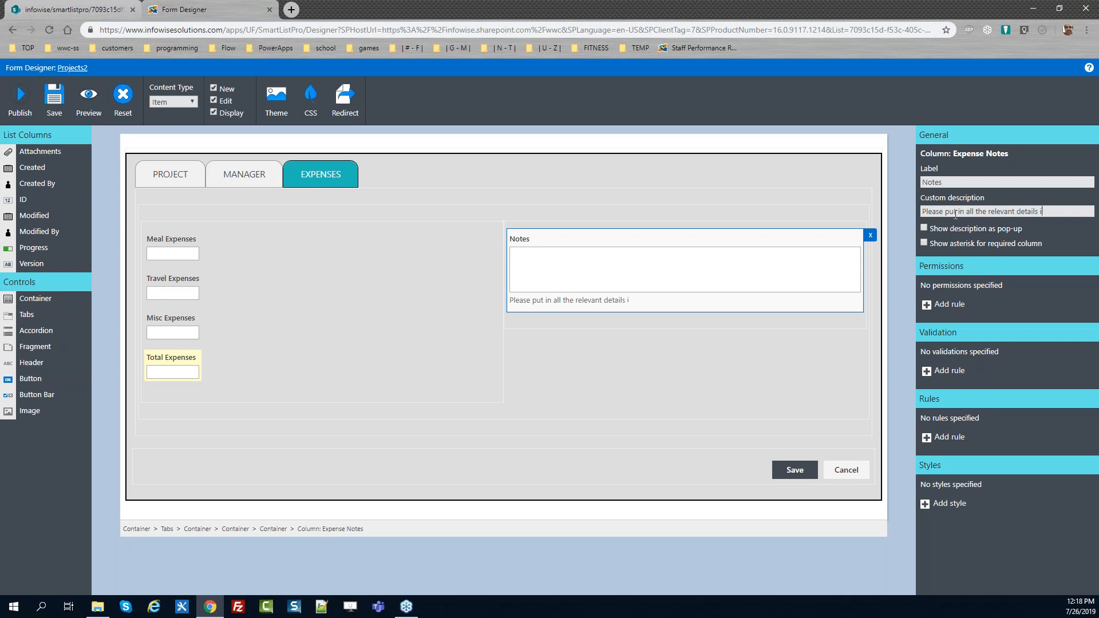
pyautogui.write('n order for expense to be ap')
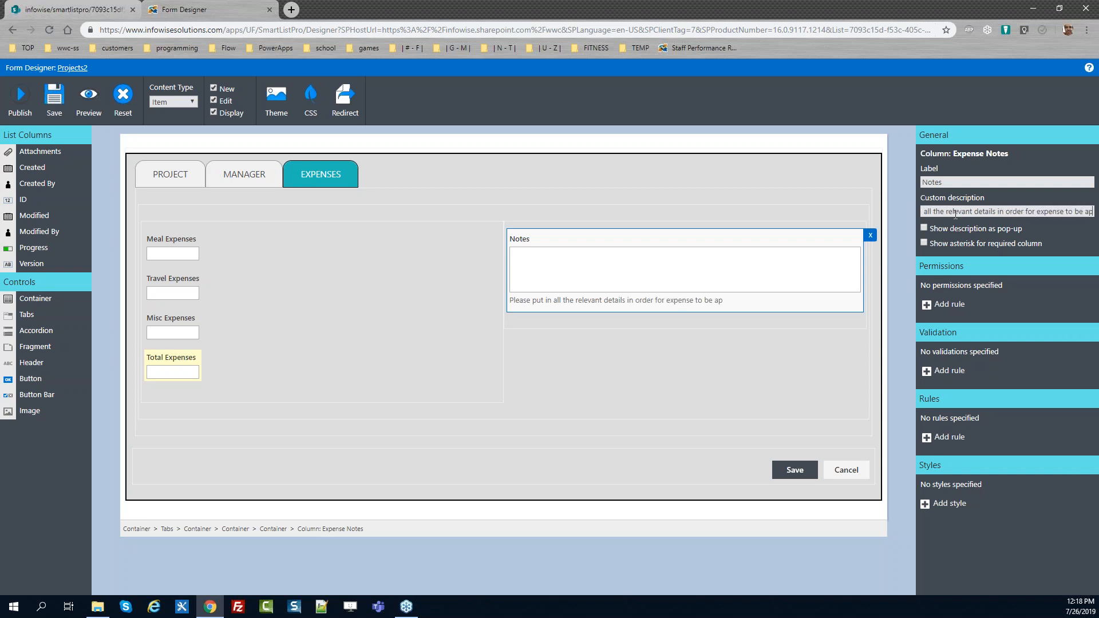
pyautogui.write('proved.')
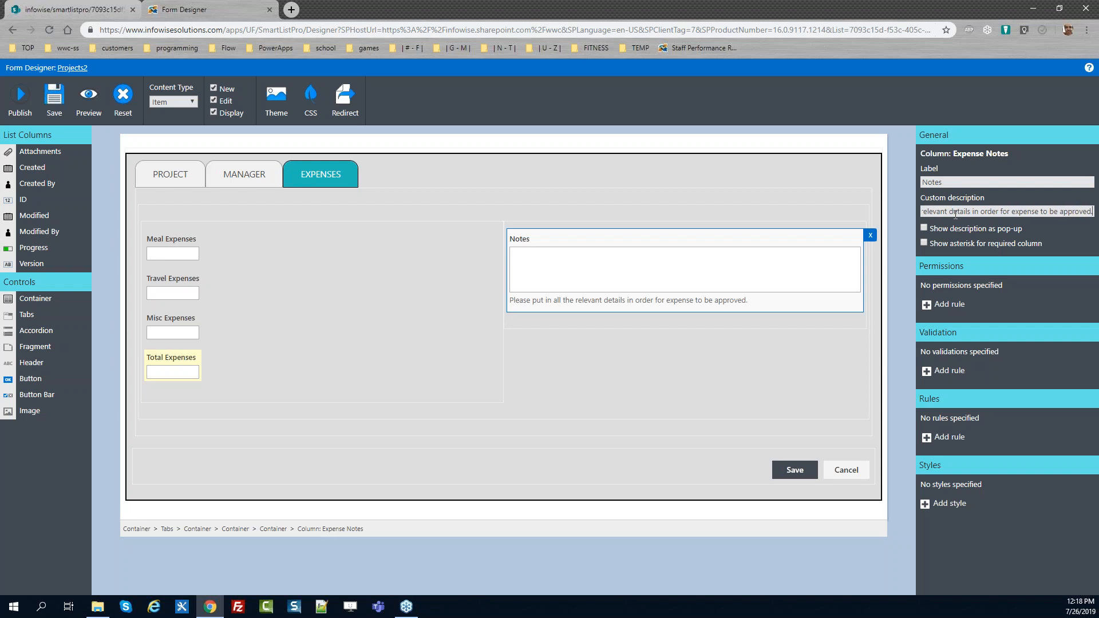
pyautogui.click(924, 228)
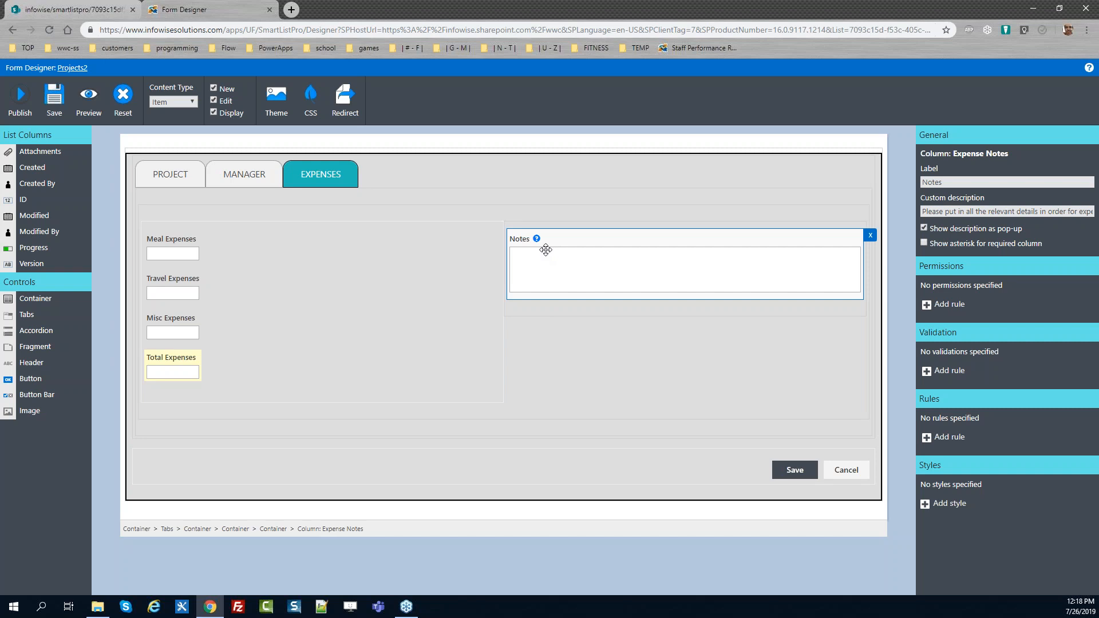
# Compare the designer layout with the live SharePoint edit form's Expenses tab
pyautogui.click(95, 7)
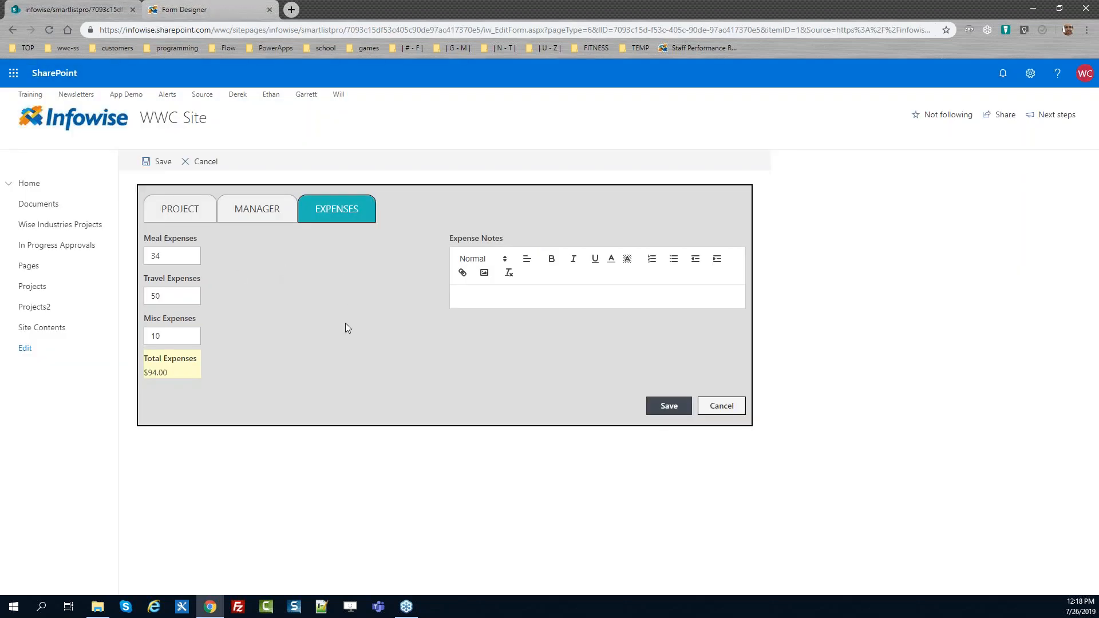
pyautogui.moveTo(413, 272); pyautogui.dragTo(332, 282)
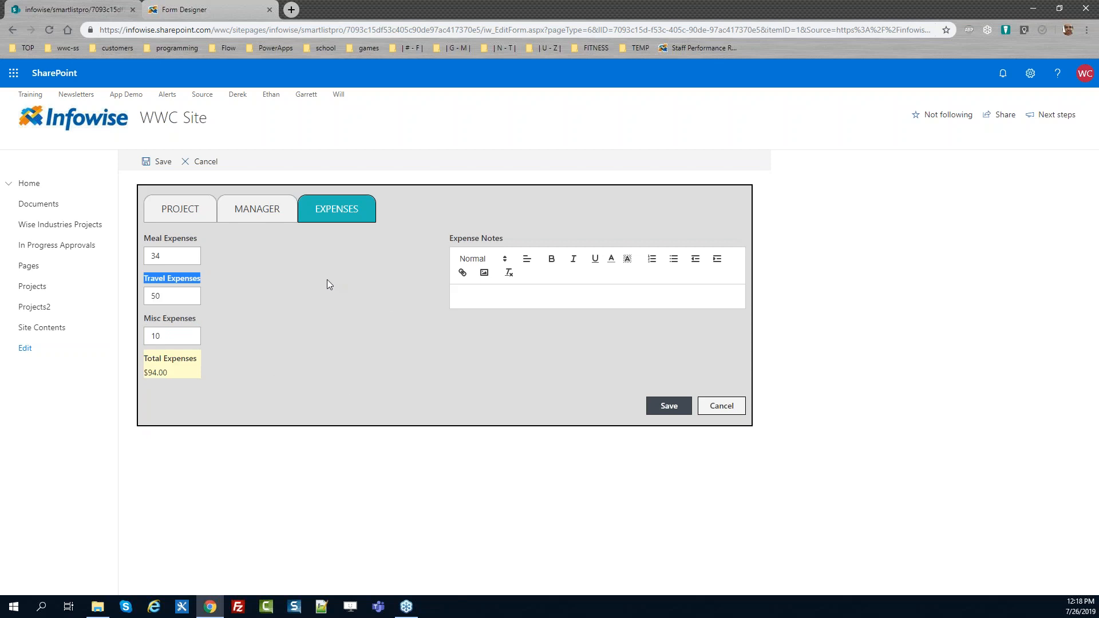
pyautogui.click(367, 274)
pyautogui.click(216, 8)
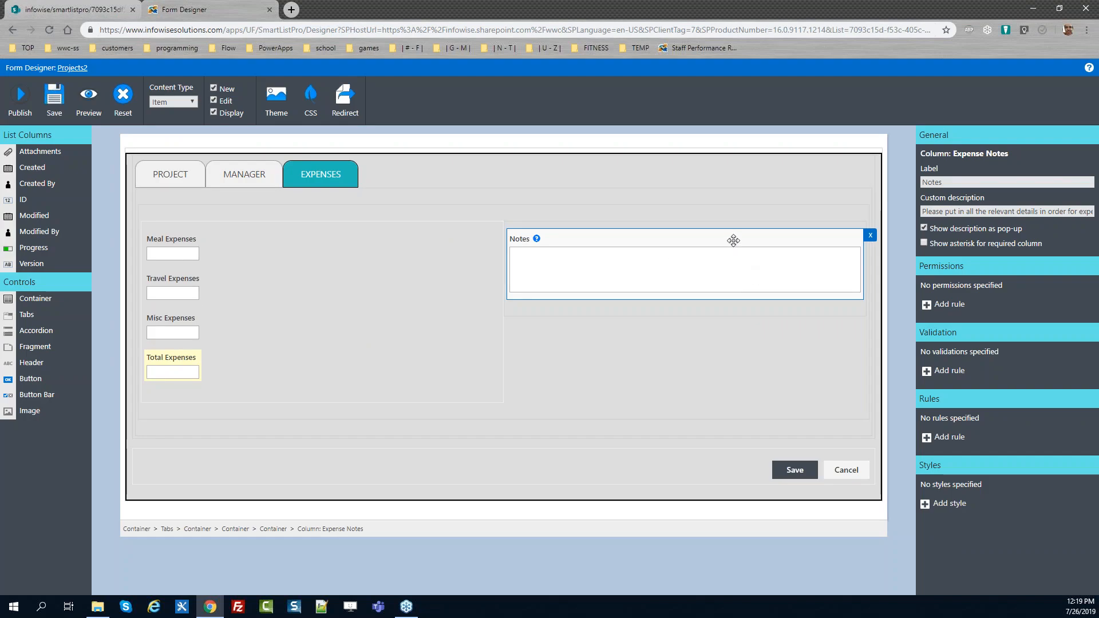
# Add a style named "Move notes to the left!" to Notes with custom style margin-left set to -300
pyautogui.click(925, 504)
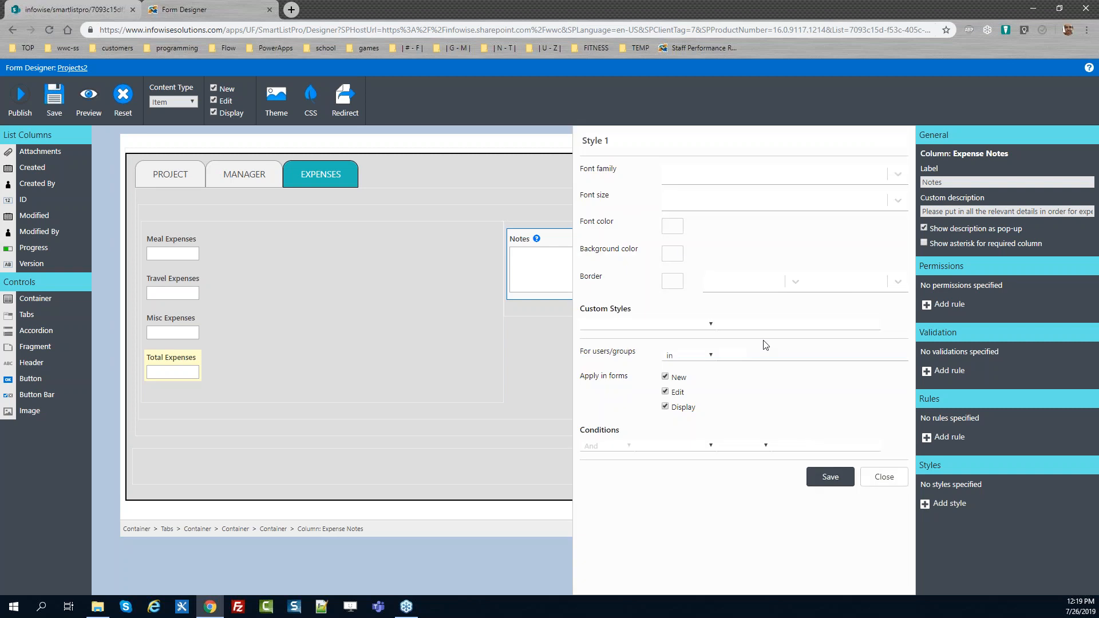
pyautogui.click(595, 140)
pyautogui.write('Move notes to the left!')
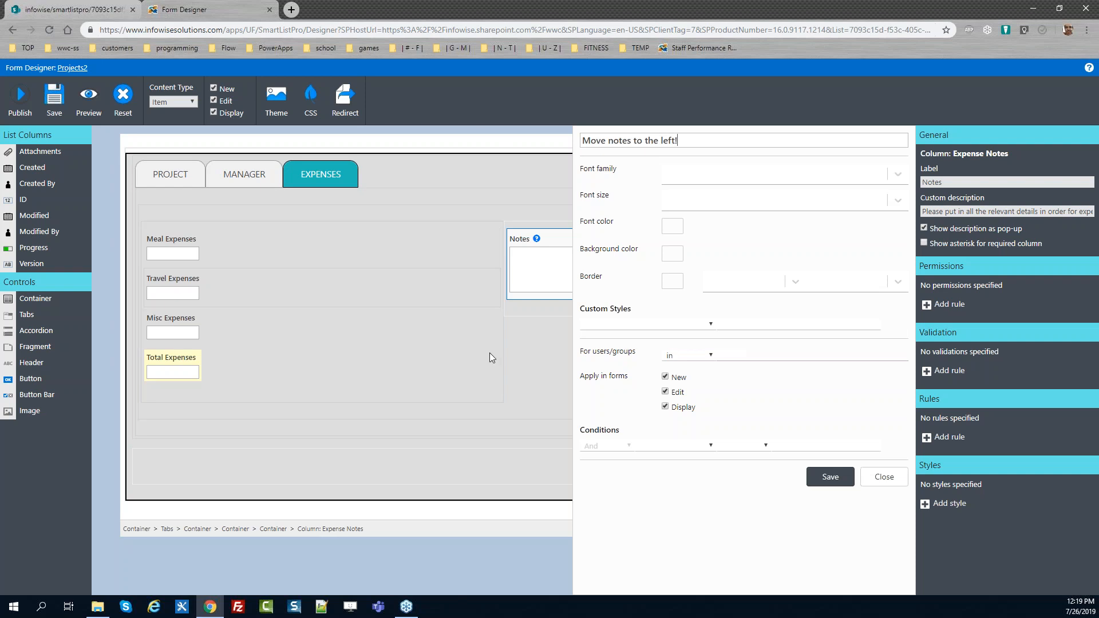
pyautogui.click(638, 324)
pyautogui.press('m')
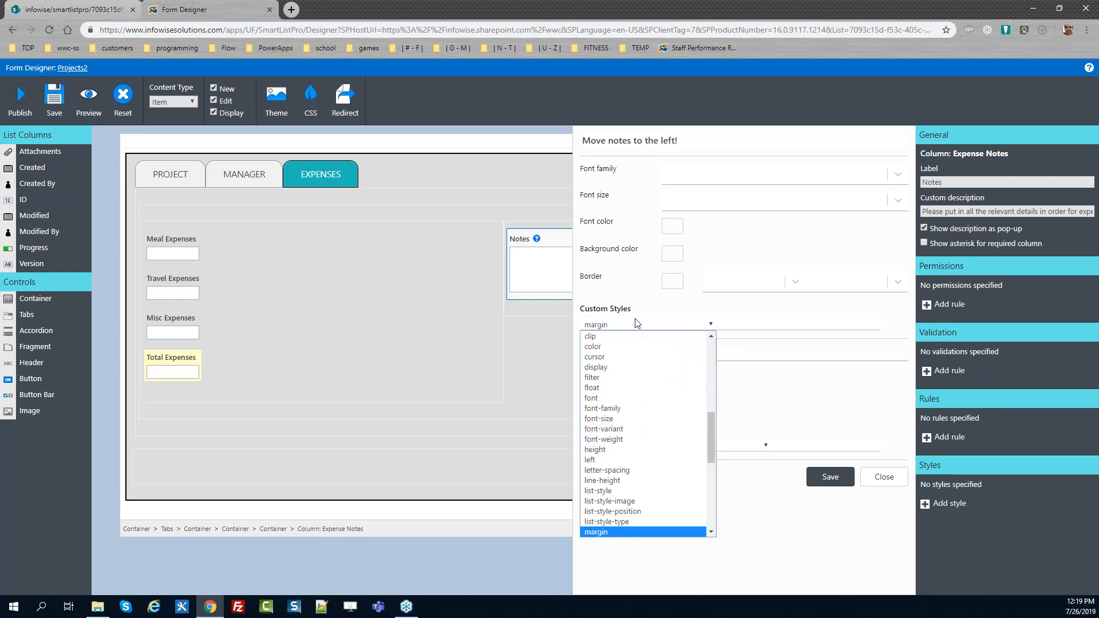
pyautogui.press('Down')
pyautogui.press('Down')
pyautogui.press('Down')
pyautogui.press('Up')
pyautogui.press('Tab')
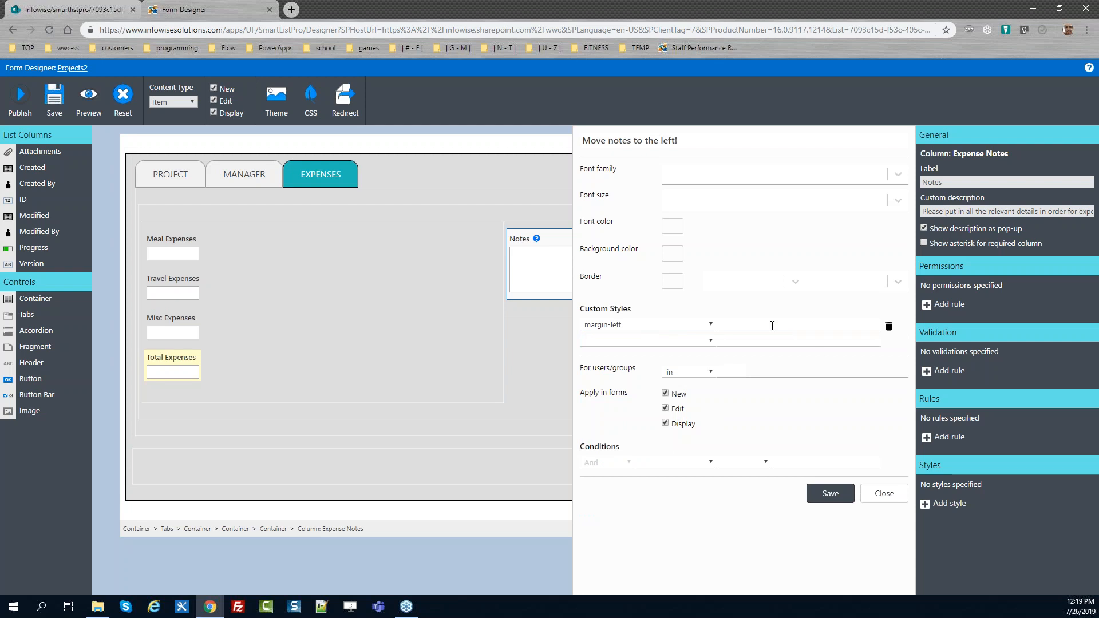
pyautogui.write('-300')
pyautogui.click(829, 493)
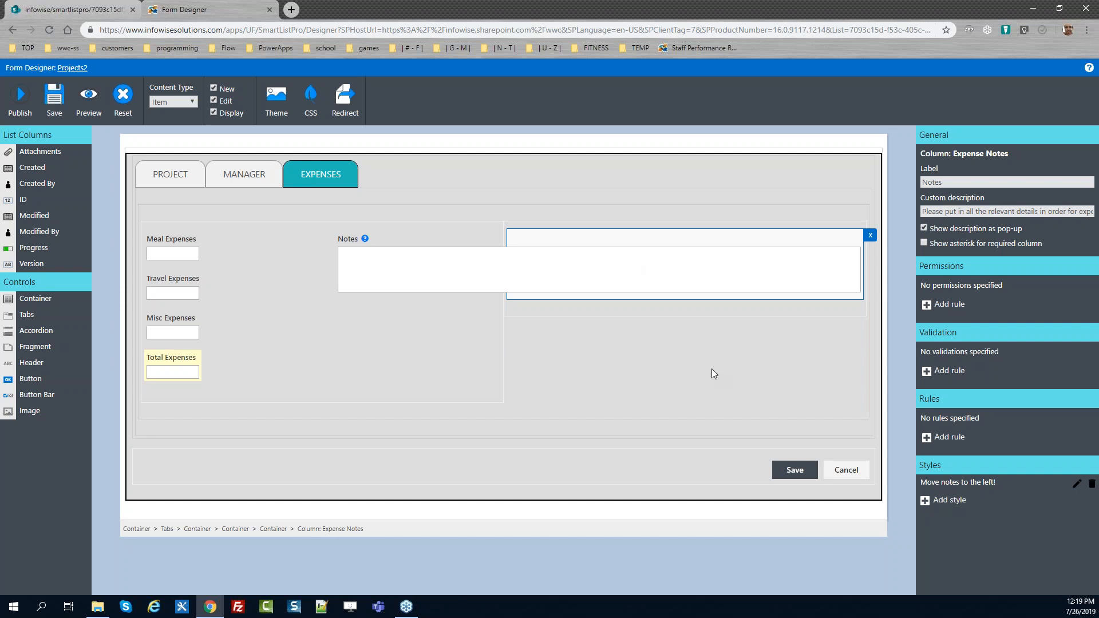
# Publish the form
pyautogui.click(24, 102)
pyautogui.click(603, 344)
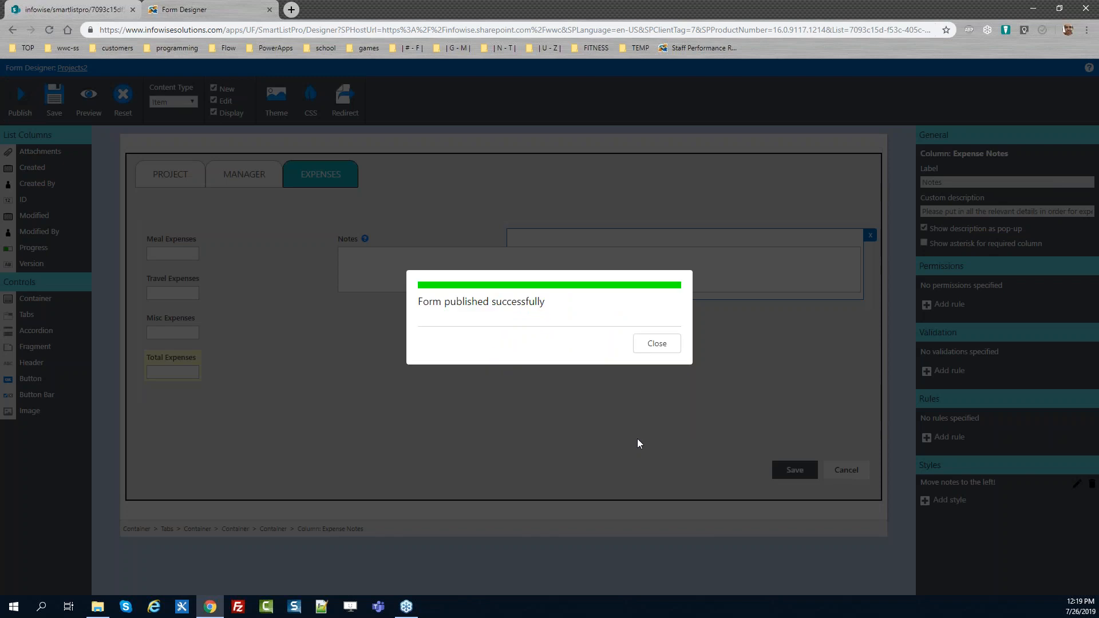
pyautogui.click(656, 344)
# Reload the SharePoint edit form and fill Notes with "This is just for testing." repeated many times
pyautogui.click(90, 7)
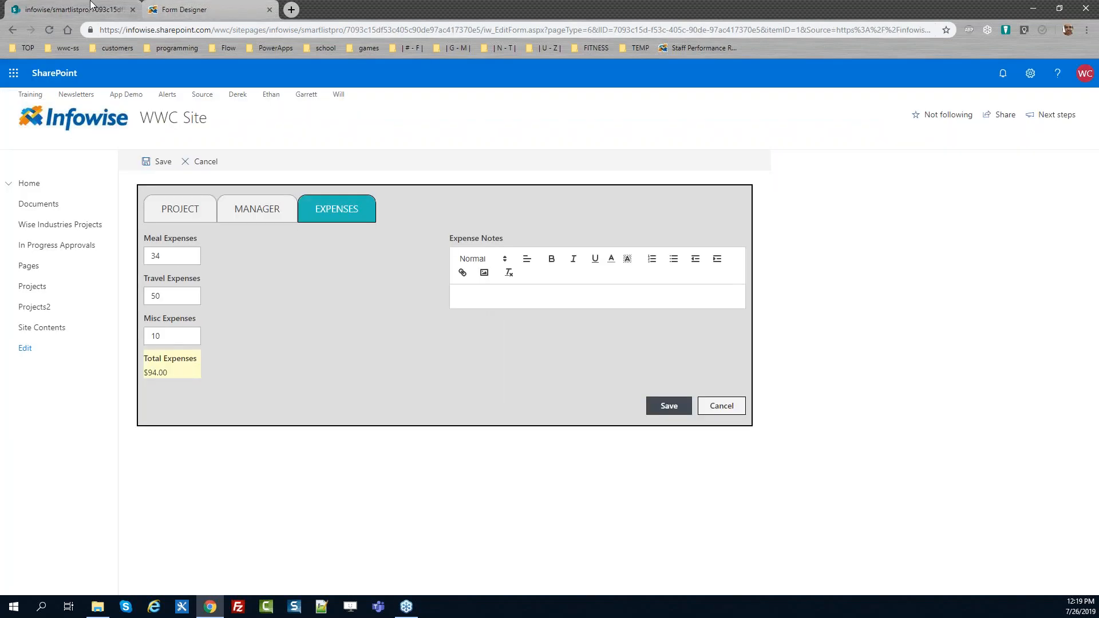
pyautogui.press('F5')
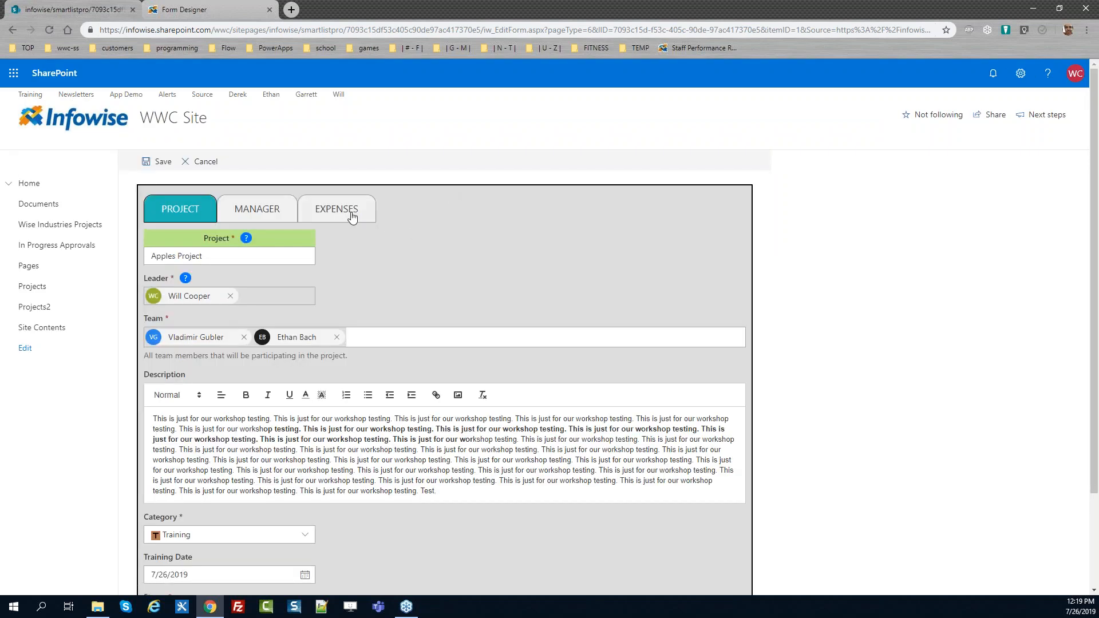
pyautogui.click(350, 211)
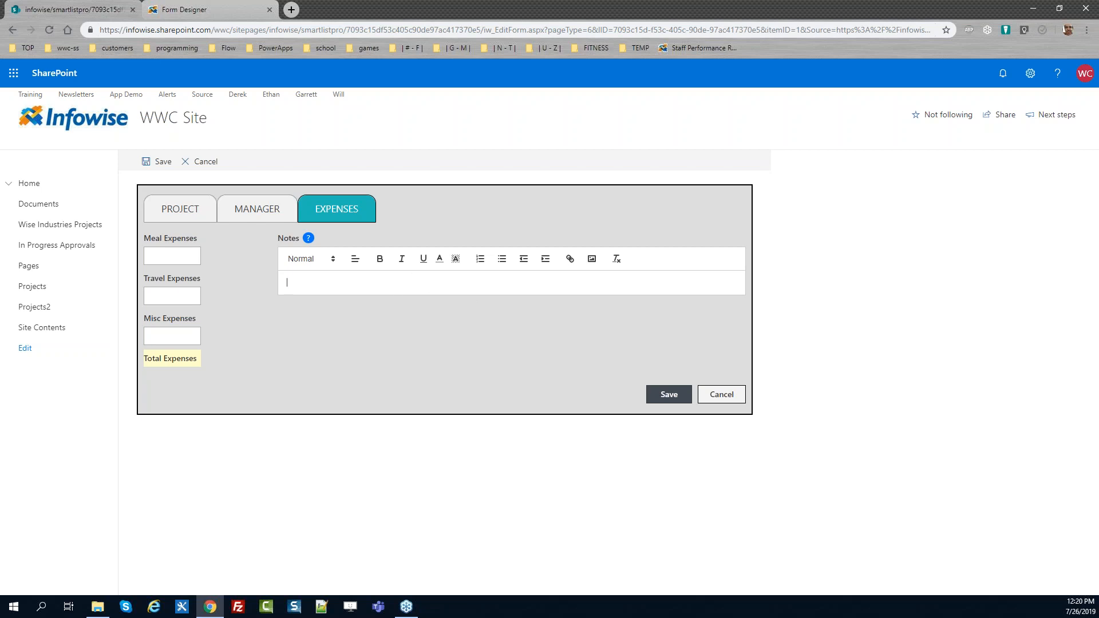
pyautogui.write('This')
pyautogui.write('is just for testing.')
pyautogui.hotkey('ctrl', 'a')
pyautogui.hotkey('ctrl', 'c')
pyautogui.press('Right')
pyautogui.hotkey('ctrl', 'v')
pyautogui.hotkey('ctrl', 'v')
pyautogui.hotkey('ctrl', 'v')
pyautogui.hotkey('ctrl', 'v')
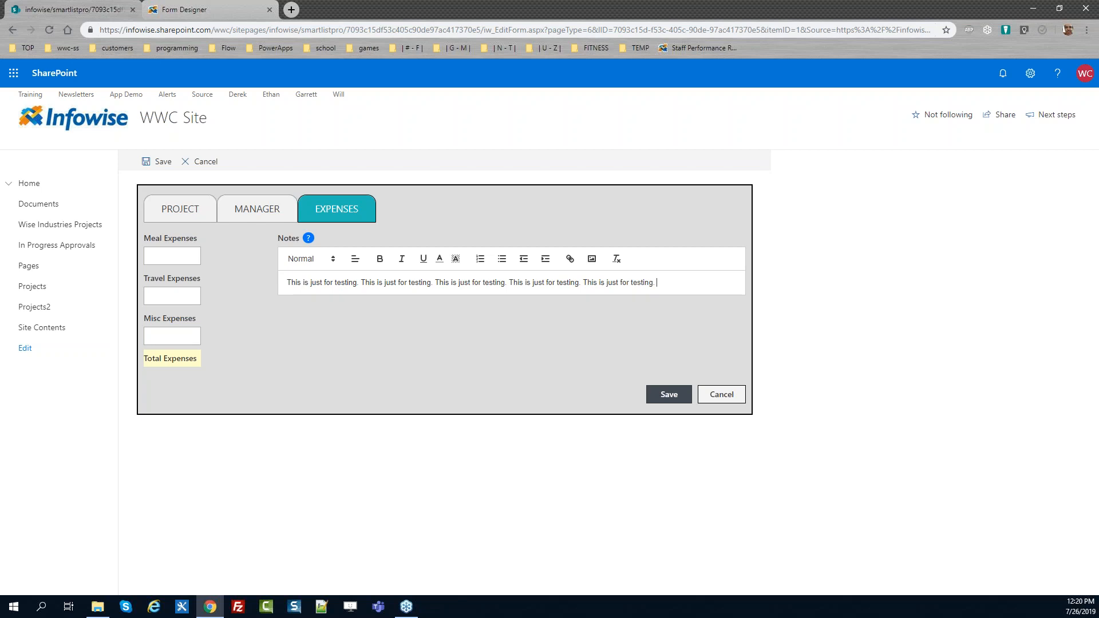
pyautogui.hotkey('ctrl', 'v')
pyautogui.hotkey('ctrl', 'v')
pyautogui.hotkey('ctrl', 'v')
pyautogui.hotkey('ctrl', 'v')
pyautogui.hotkey('ctrl', 'v')
pyautogui.hotkey('ctrl', 'v')
pyautogui.hotkey('ctrl', 'v')
pyautogui.hotkey('ctrl', 'v')
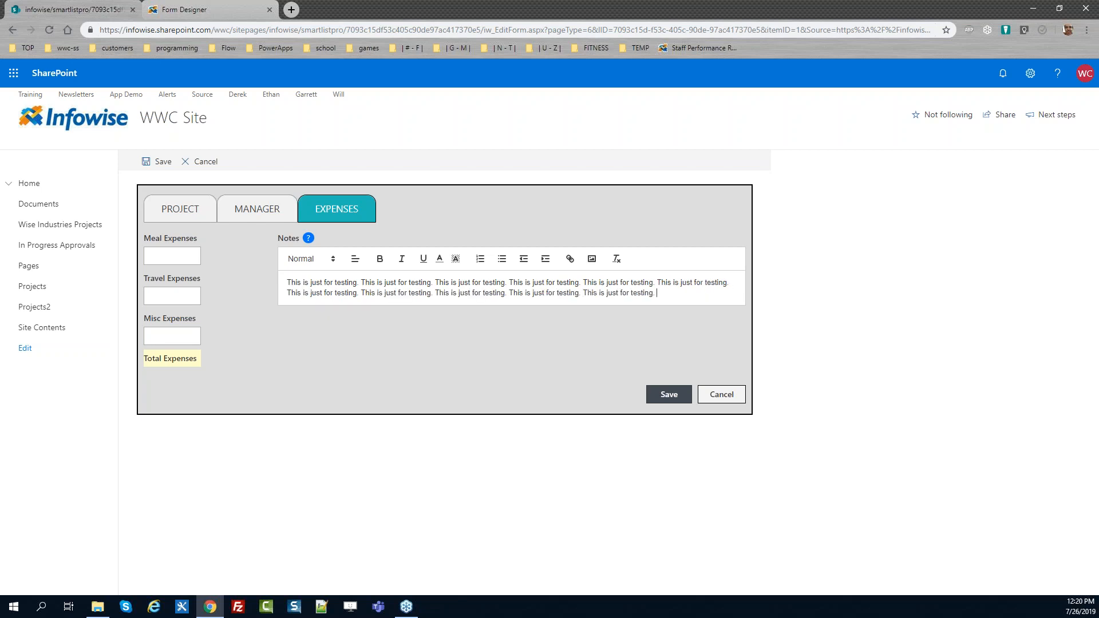
pyautogui.hotkey('ctrl', 'v')
pyautogui.hotkey('ctrl', 'v')
pyautogui.hotkey('ctrl', 'v')
pyautogui.hotkey('ctrl', 'v')
pyautogui.hotkey('ctrl', 'v')
pyautogui.hotkey('ctrl', 'v')
pyautogui.hotkey('ctrl', 'v')
pyautogui.hotkey('ctrl', 'v')
pyautogui.hotkey('ctrl', 'v')
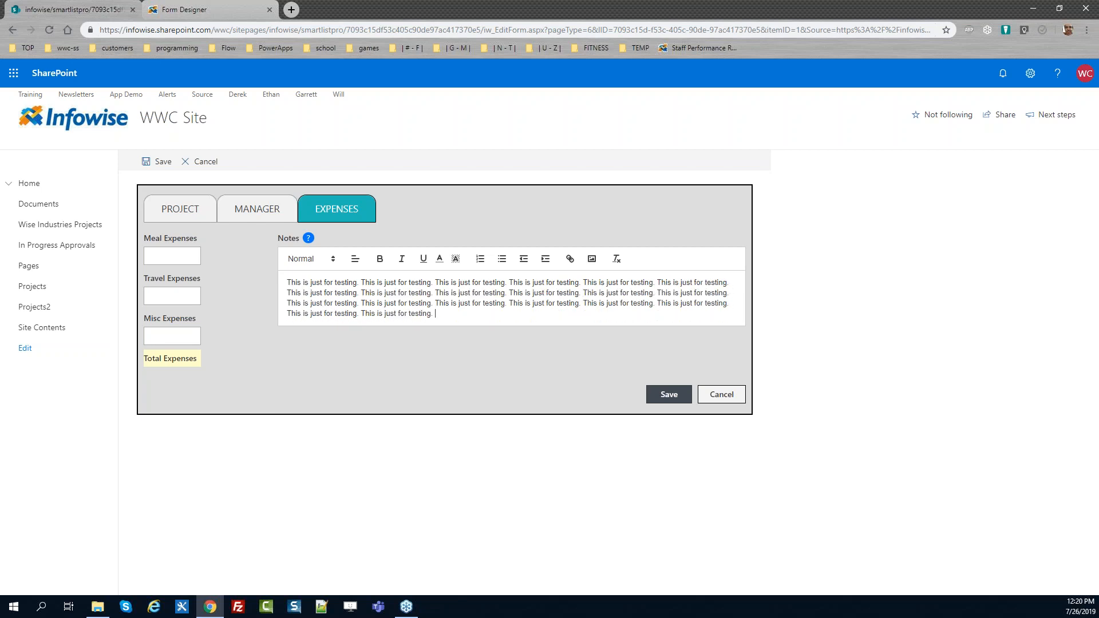
pyautogui.hotkey('ctrl', 'v')
pyautogui.hotkey('ctrl', 'v')
pyautogui.hotkey('ctrl', 'v')
pyautogui.hotkey('ctrl', 'v')
pyautogui.hotkey('ctrl', 'v')
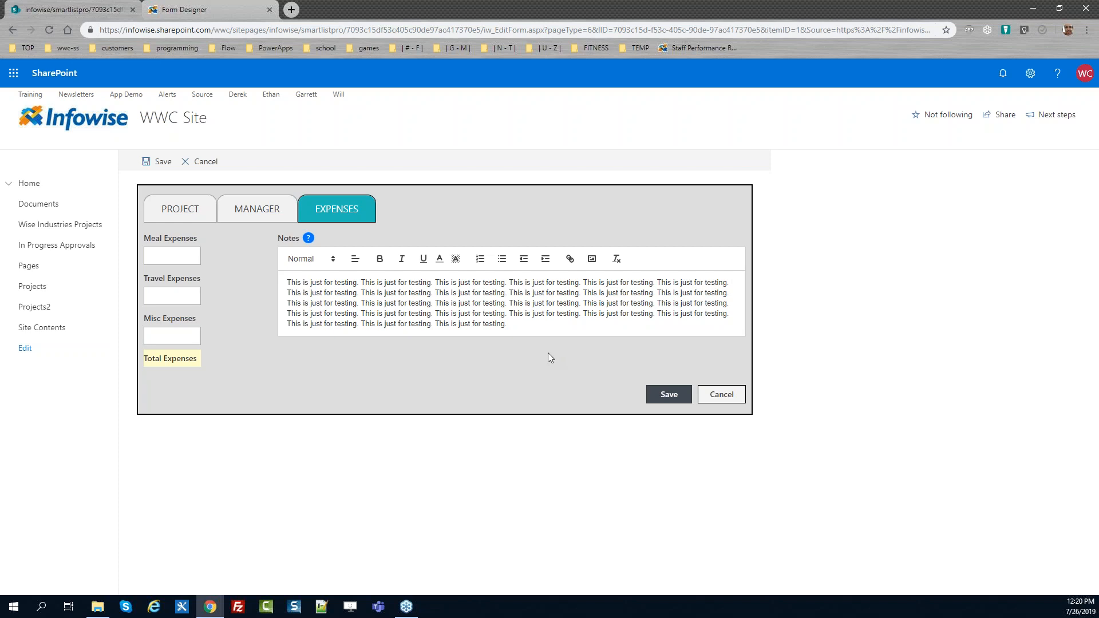
# Inspect the Notes editor container in the browser's developer tools and try a height of 300px on it
pyautogui.hotkey('ctrl', 'shift', 'j')
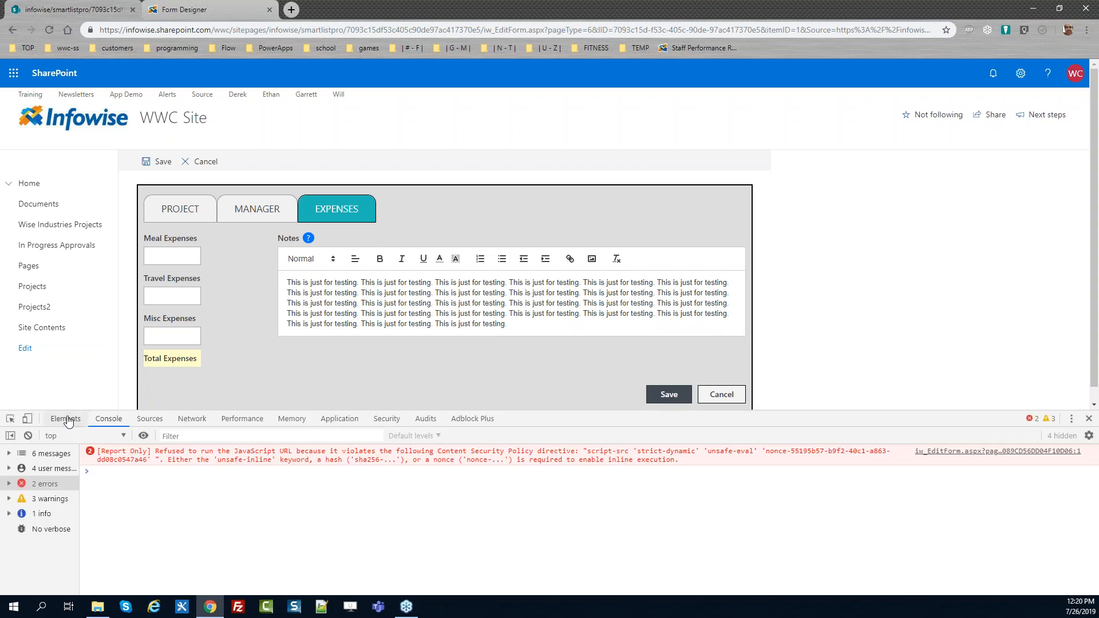
pyautogui.click(10, 419)
pyautogui.click(325, 303)
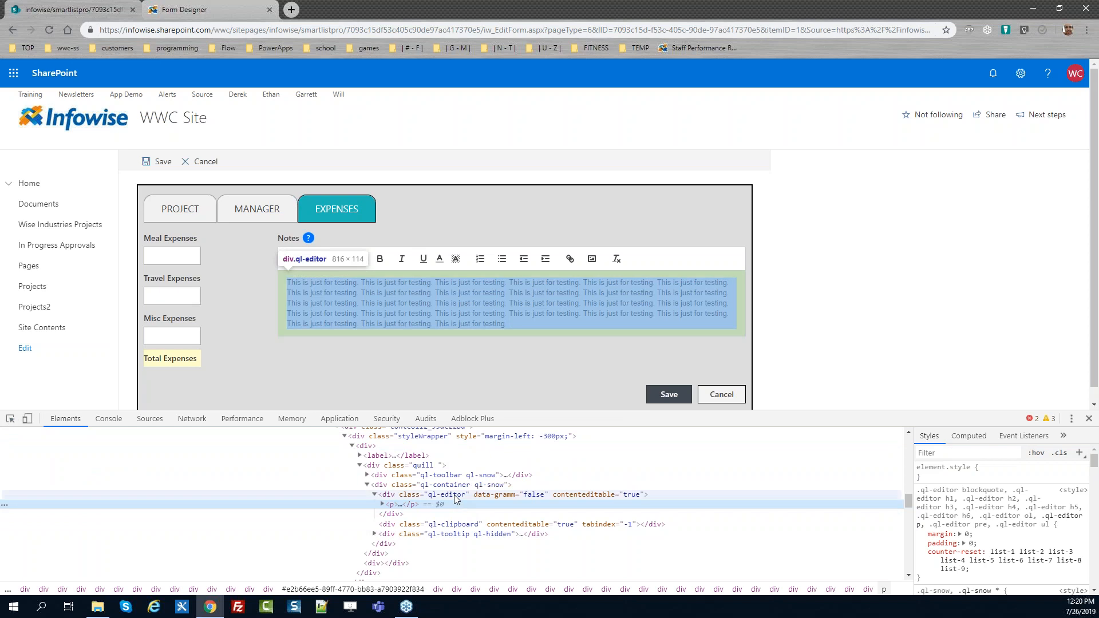
pyautogui.click(456, 496)
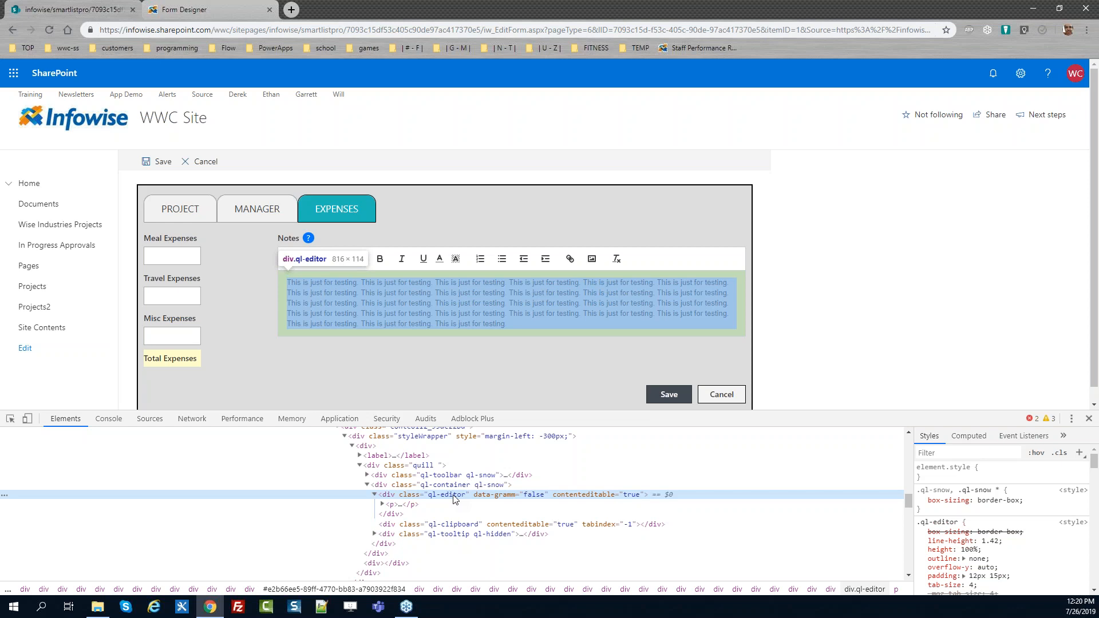
pyautogui.click(440, 486)
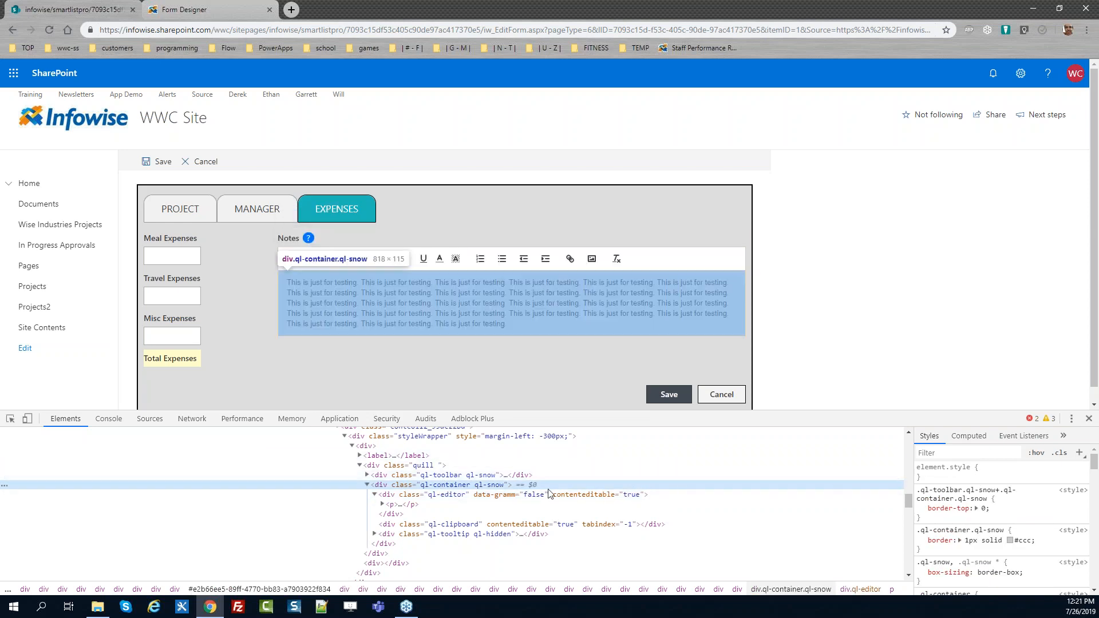
pyautogui.click(992, 471)
pyautogui.write('wi')
pyautogui.press('BackSpace')
pyautogui.press('BackSpace')
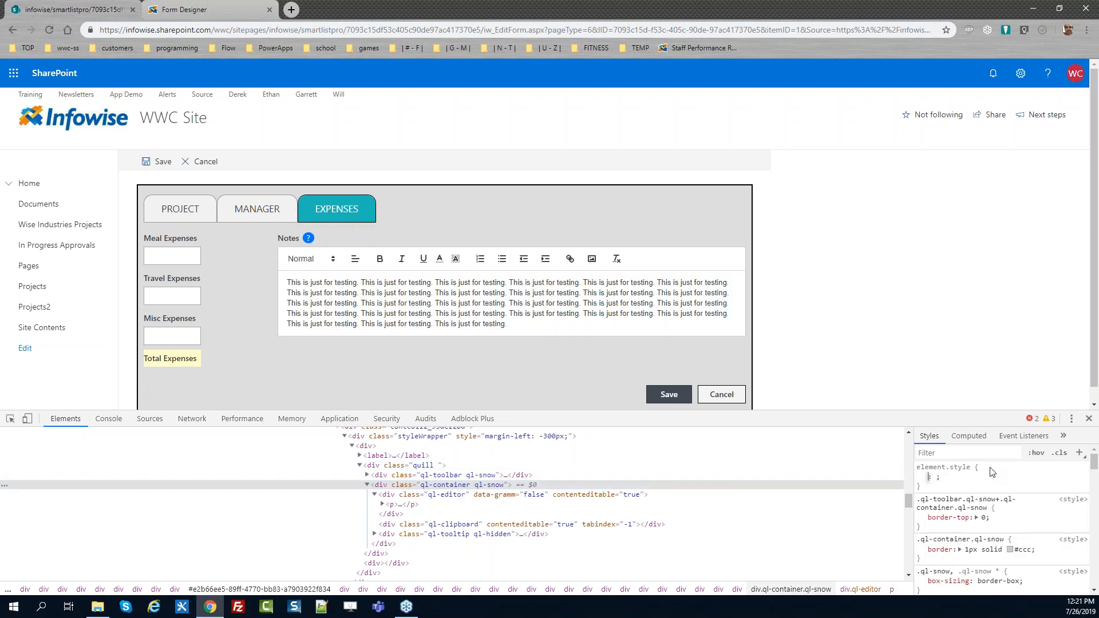
pyautogui.write('height')
pyautogui.press('Tab')
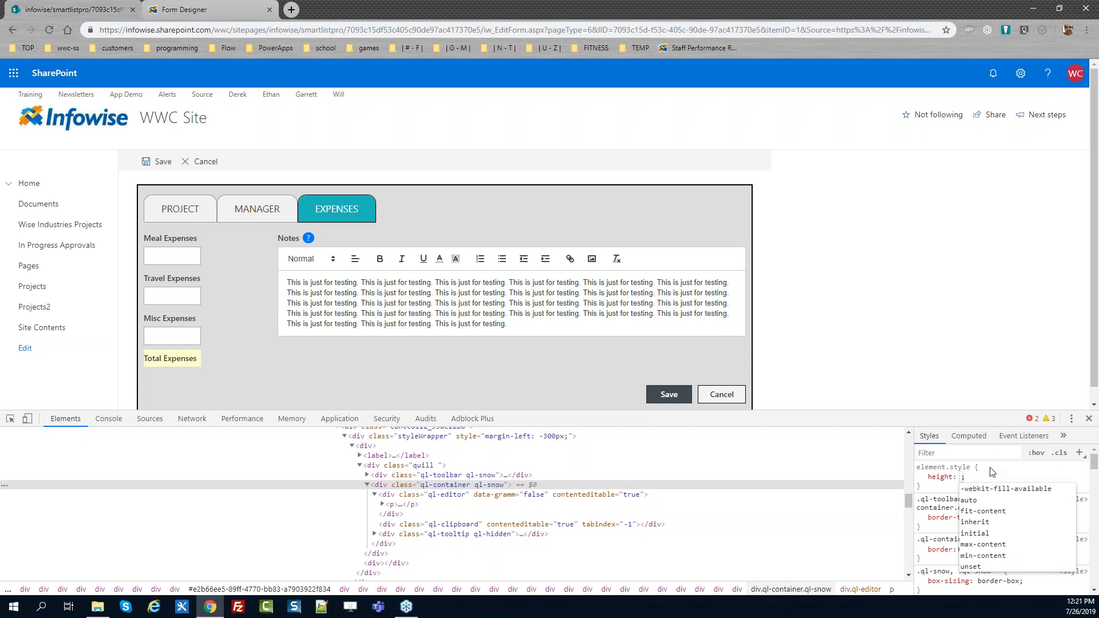
pyautogui.write('300px')
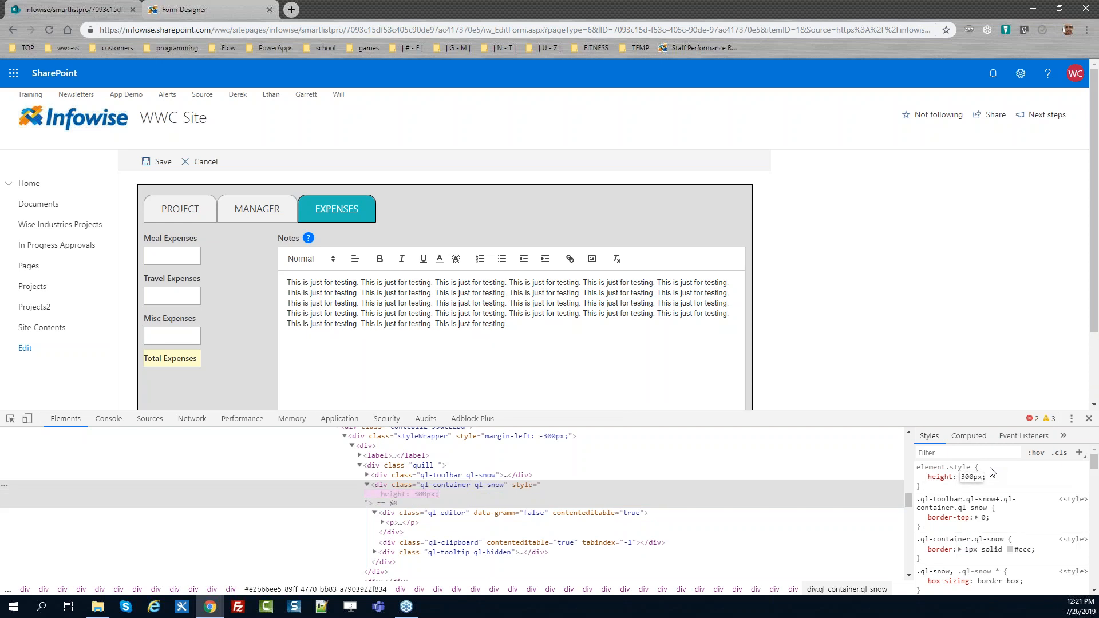
pyautogui.moveTo(1096, 291); pyautogui.dragTo(1097, 332)
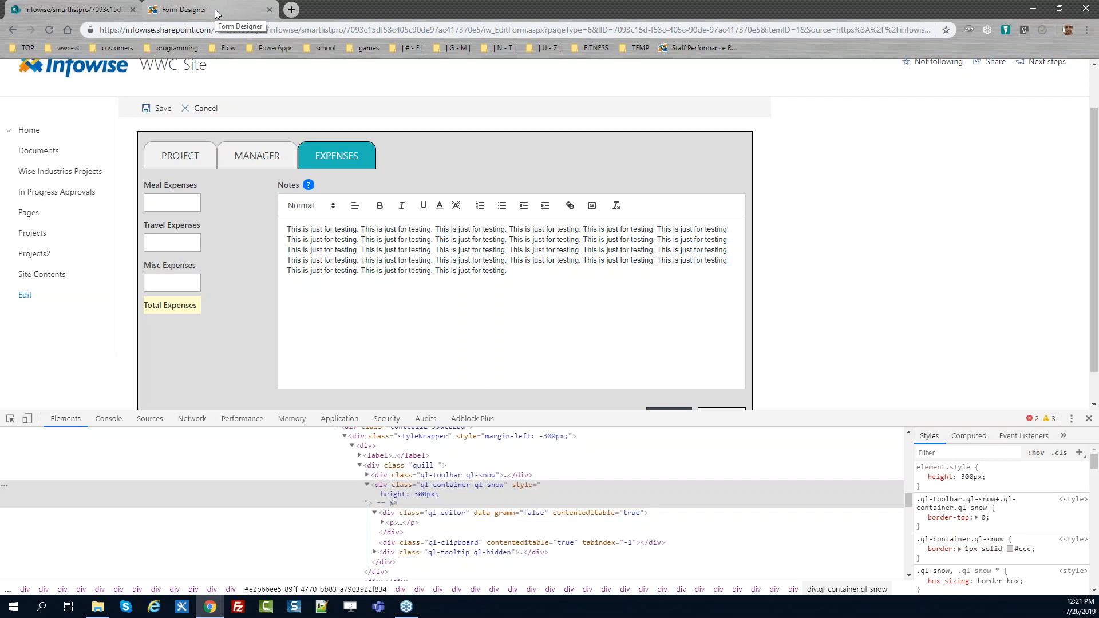
# Copy the ql-container class name and add the rule .ql-container { height: 300px; } to the form's custom CSS
pyautogui.doubleClick(445, 485)
pyautogui.click(452, 489)
pyautogui.moveTo(475, 486); pyautogui.dragTo(423, 485)
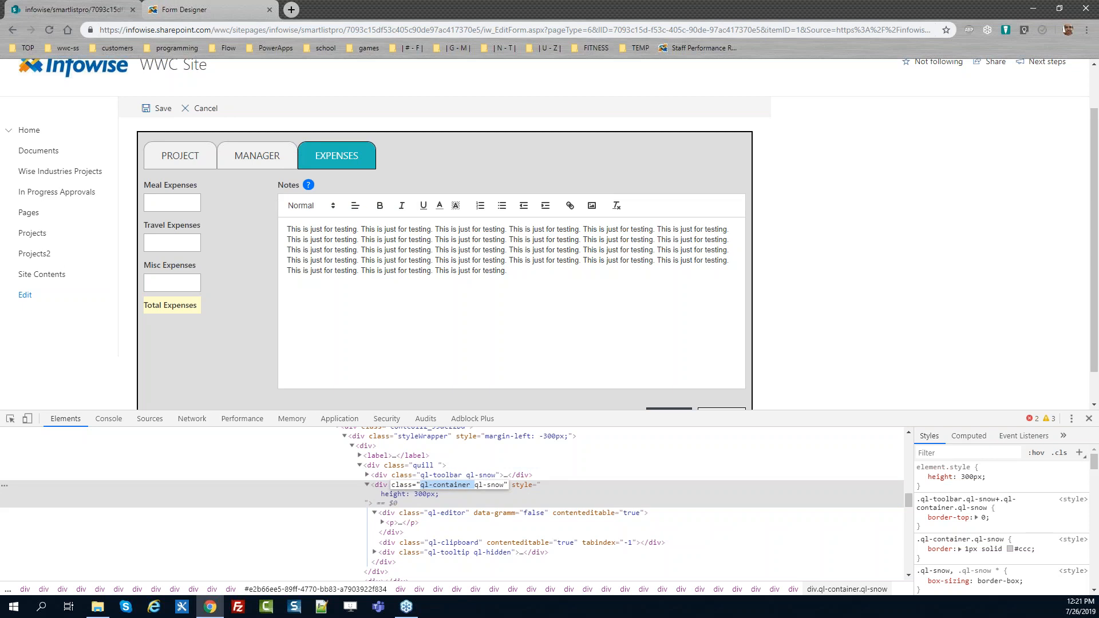
pyautogui.click(204, 8)
pyautogui.click(311, 96)
pyautogui.click(439, 418)
pyautogui.press('Return')
pyautogui.press('Return')
pyautogui.write('.')
pyautogui.hotkey('ctrl', 'v')
pyautogui.write('{ ')
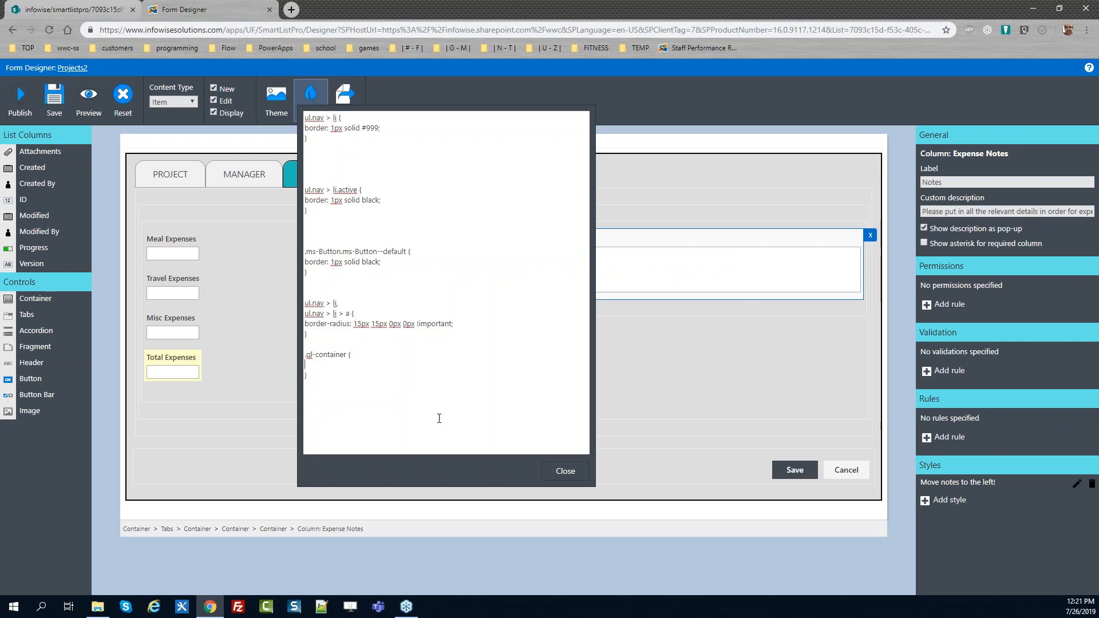
pyautogui.write('height: 300px;')
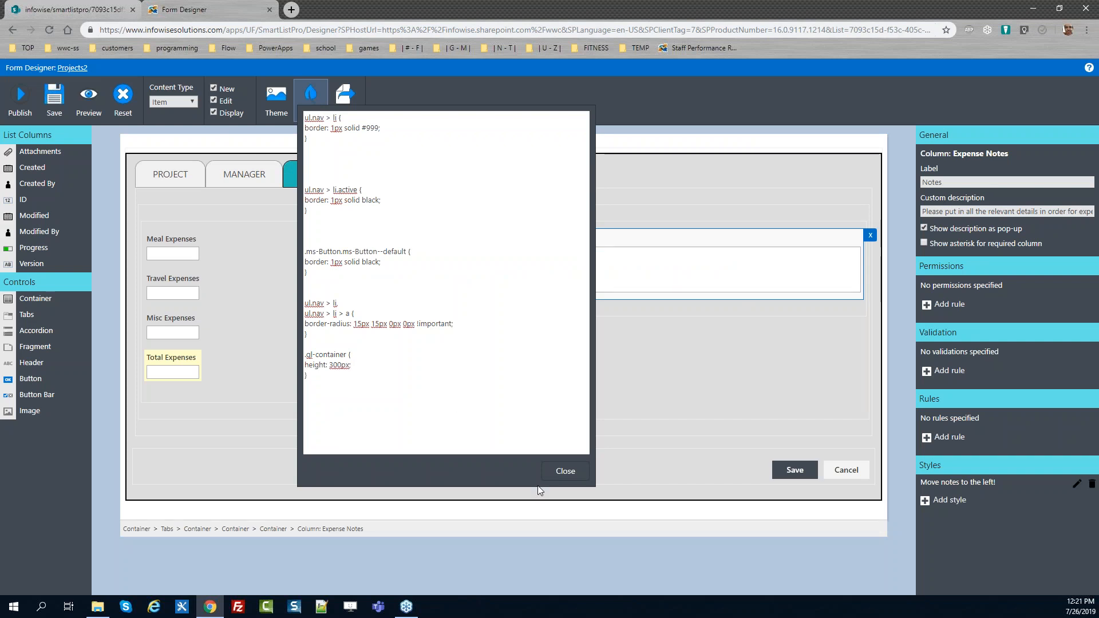
pyautogui.click(565, 471)
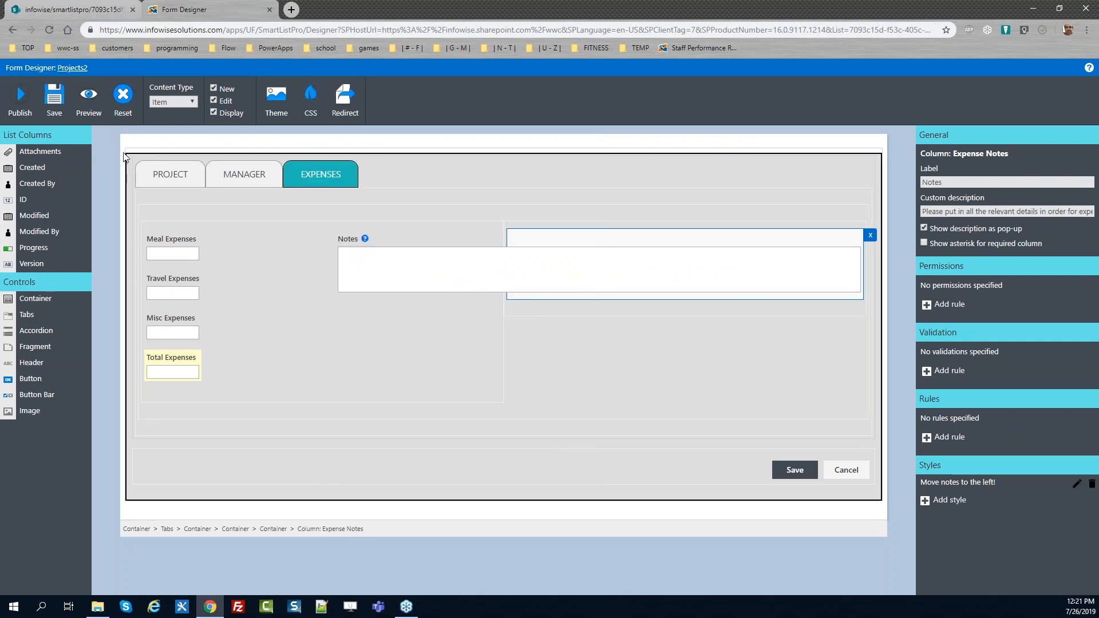
# Publish the form with the new Notes height rule and close the confirmation
pyautogui.click(20, 97)
pyautogui.click(581, 344)
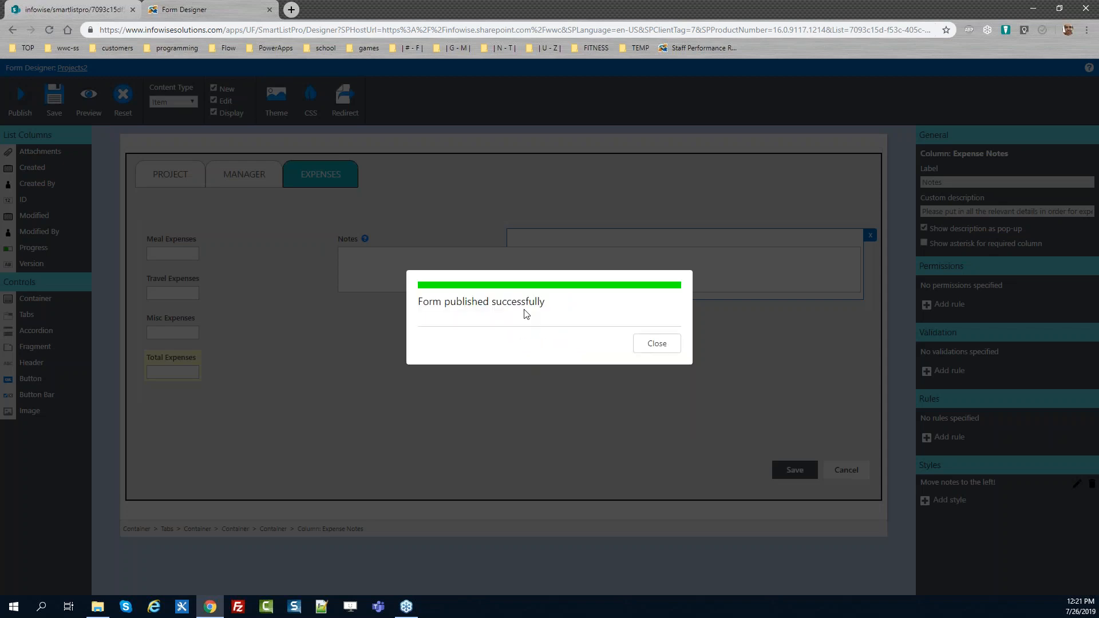
pyautogui.click(660, 345)
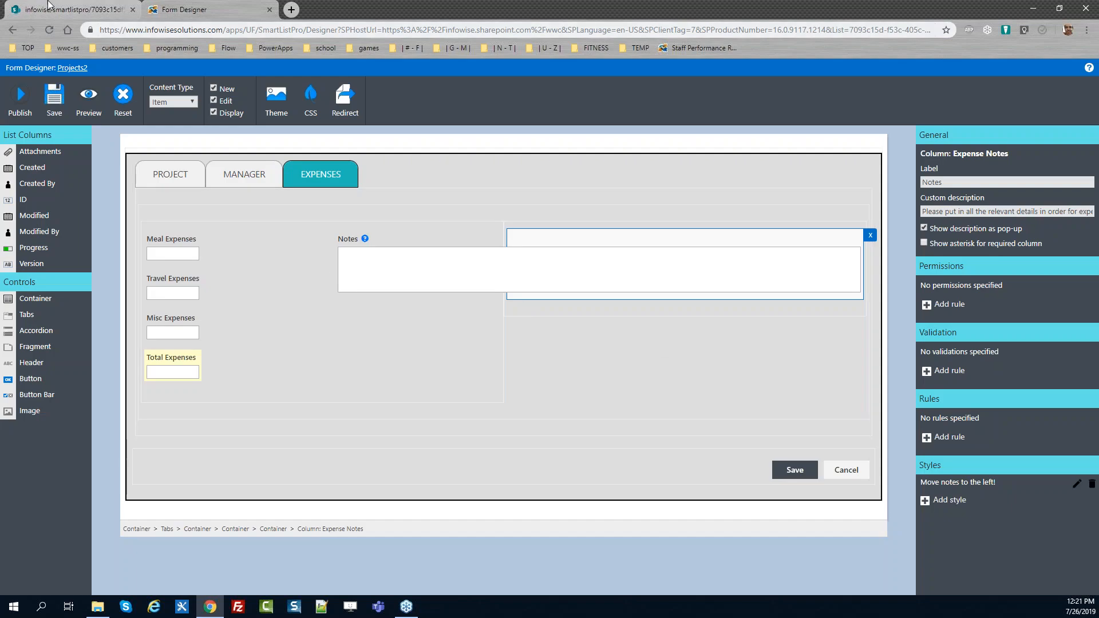
# Close the developer tools on the SharePoint edit form and reload the page
pyautogui.click(49, 5)
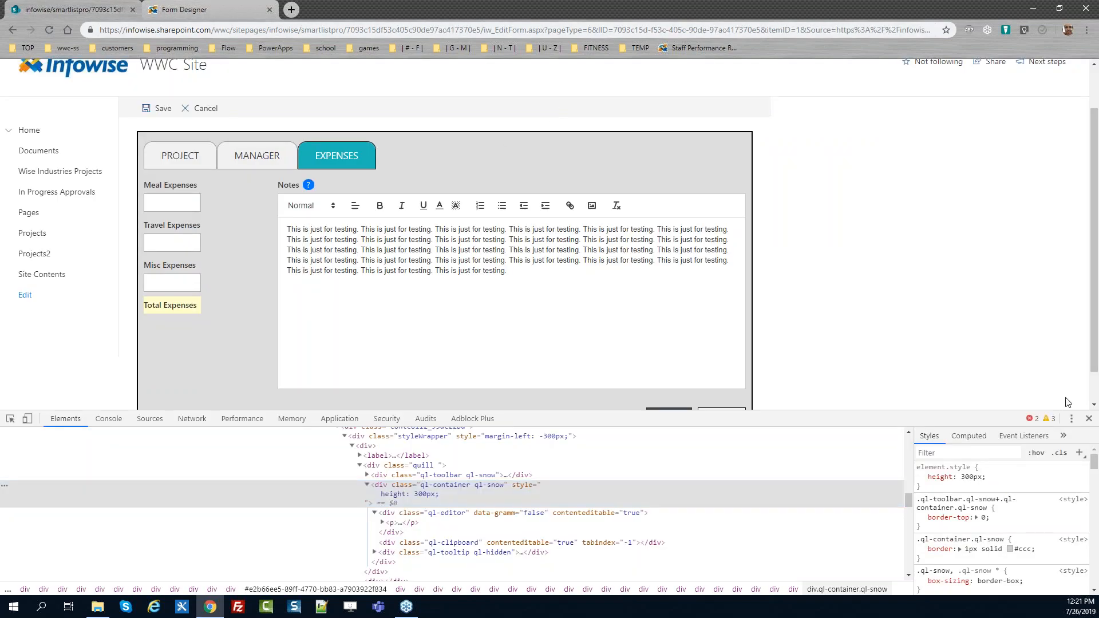
pyautogui.click(1088, 418)
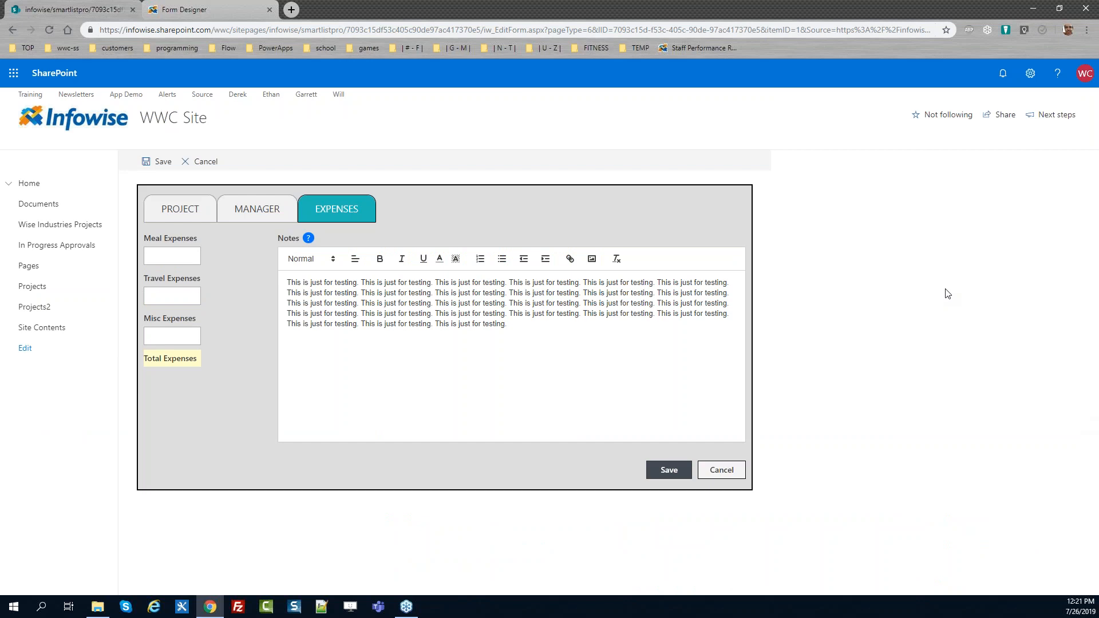
pyautogui.press('F5')
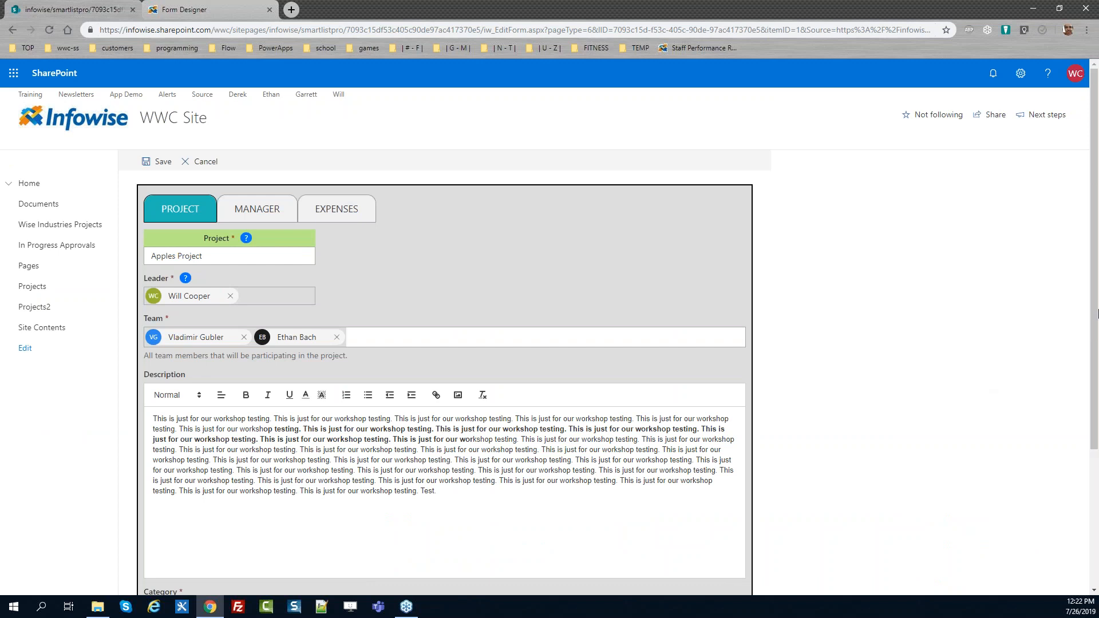
# Open the Expenses tab and enter "sdf" in the Notes editor to test its height
pyautogui.moveTo(1092, 261); pyautogui.dragTo(1092, 324)
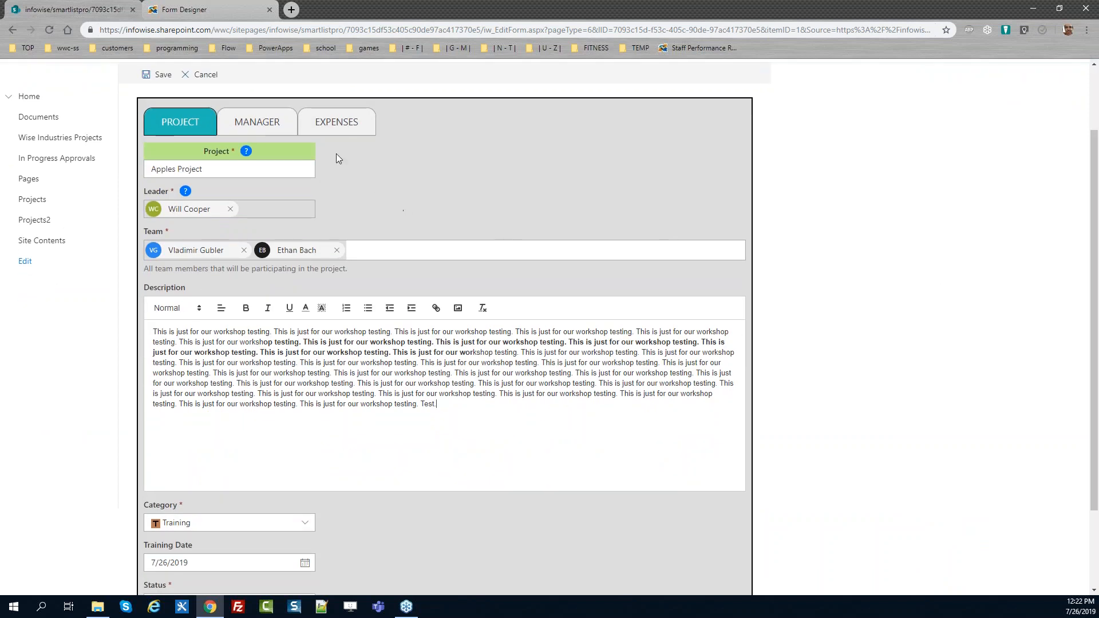
pyautogui.click(332, 123)
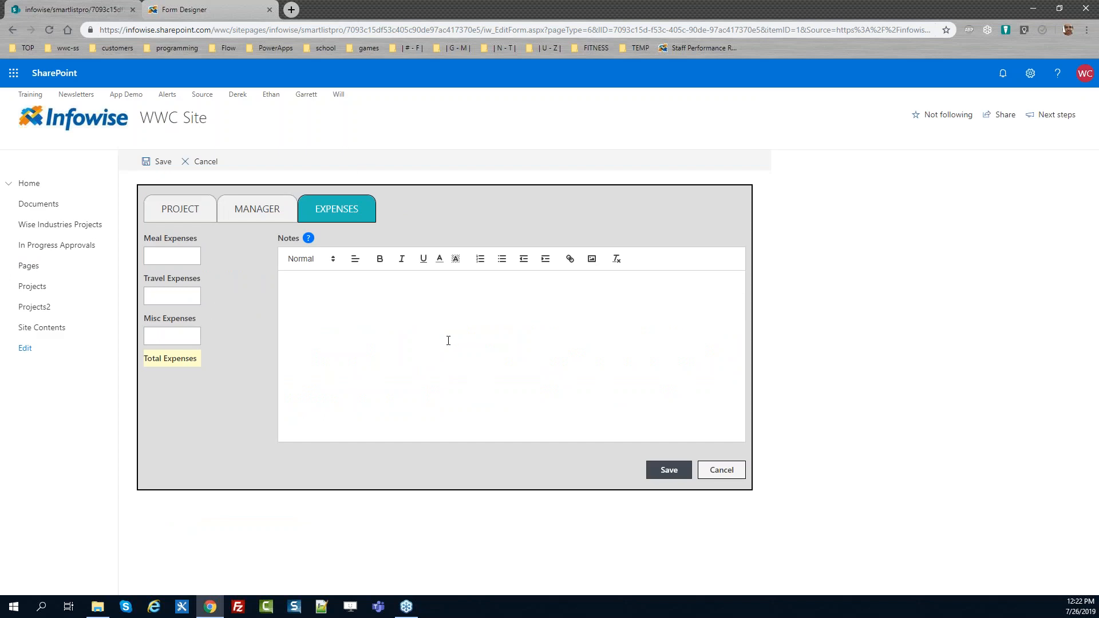
pyautogui.click(319, 336)
pyautogui.write('sdf')
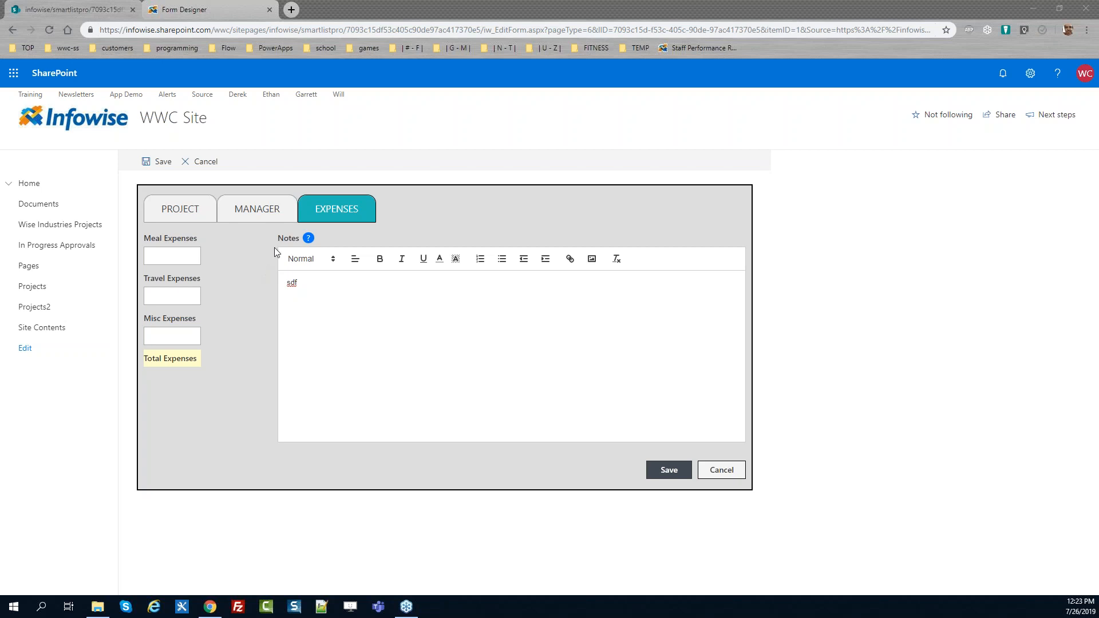
pyautogui.moveTo(142, 237); pyautogui.dragTo(300, 239)
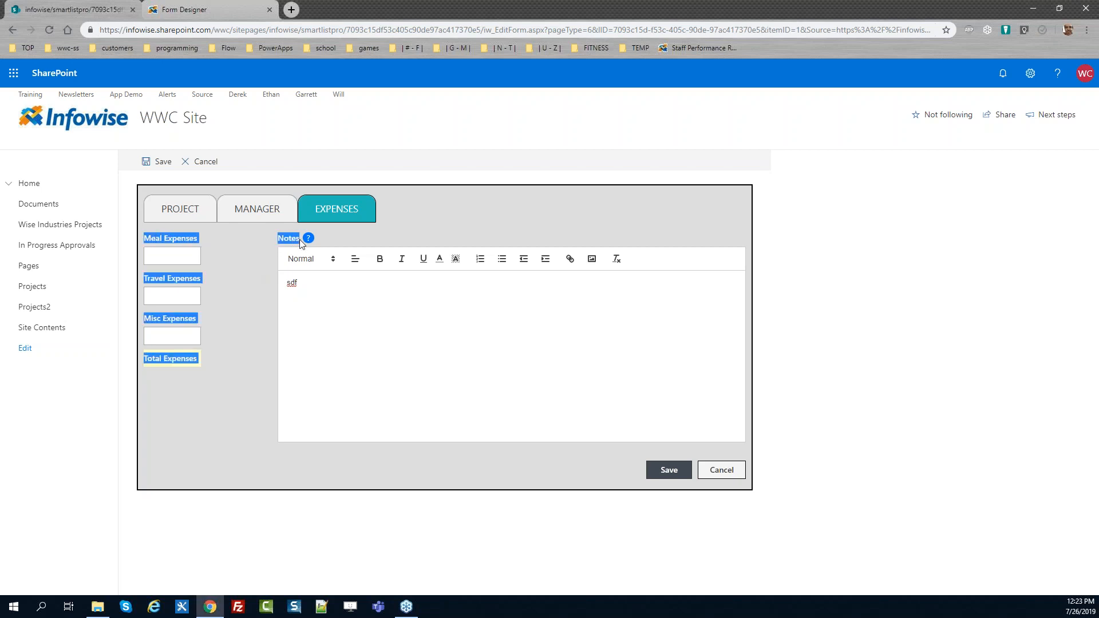
pyautogui.click(356, 239)
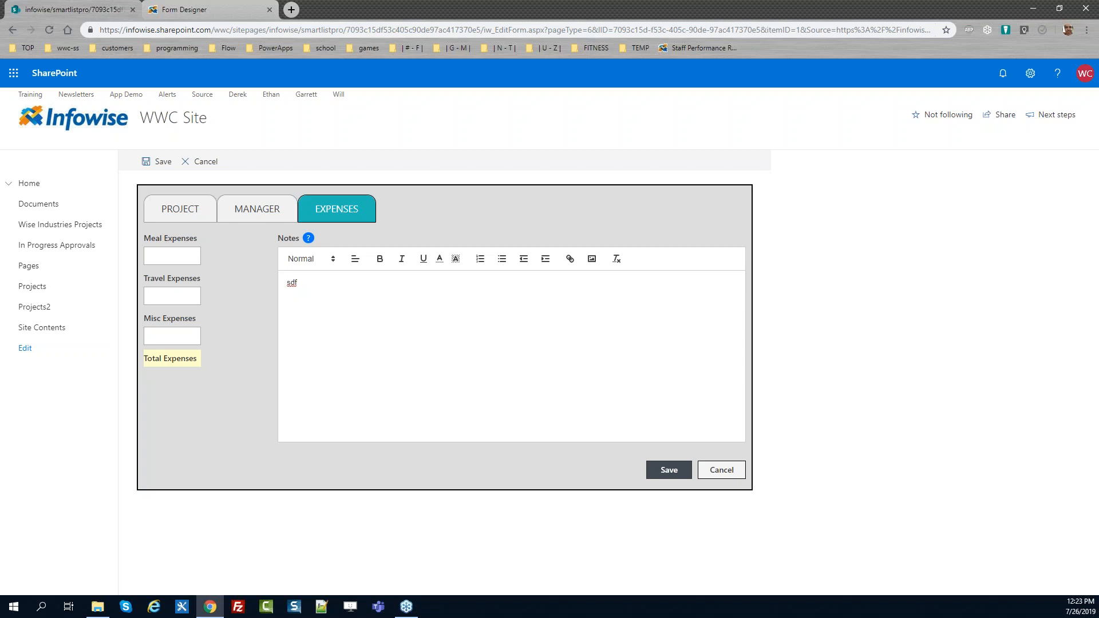
# Select the form's Save button in the designer and switch its level to Default, then back to Primary
pyautogui.hotkey('ctrl', 'Tab')
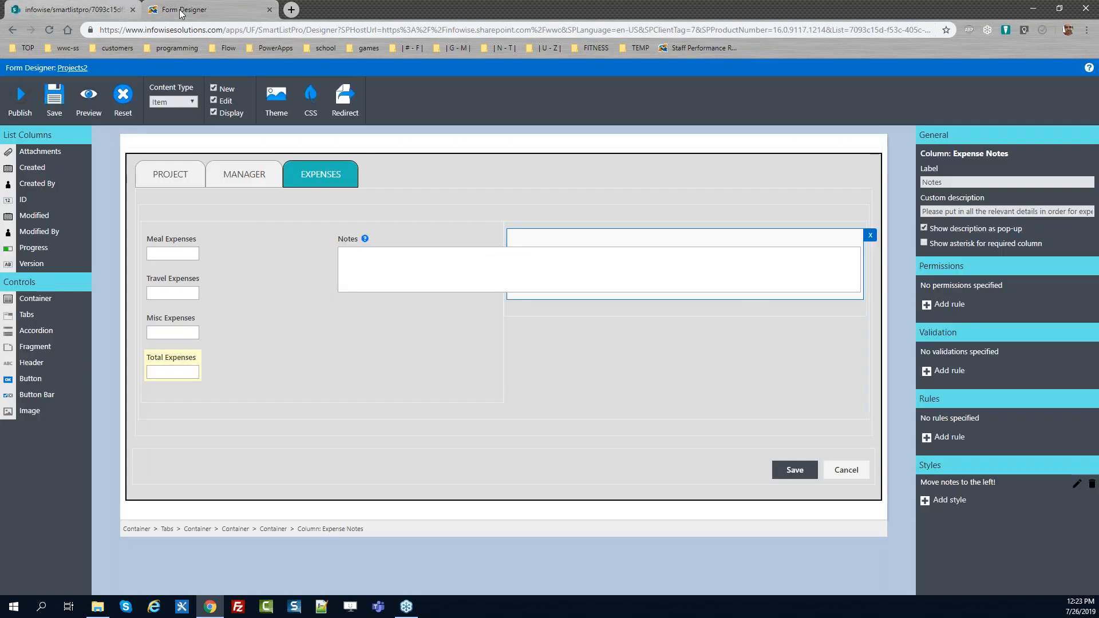
pyautogui.click(787, 467)
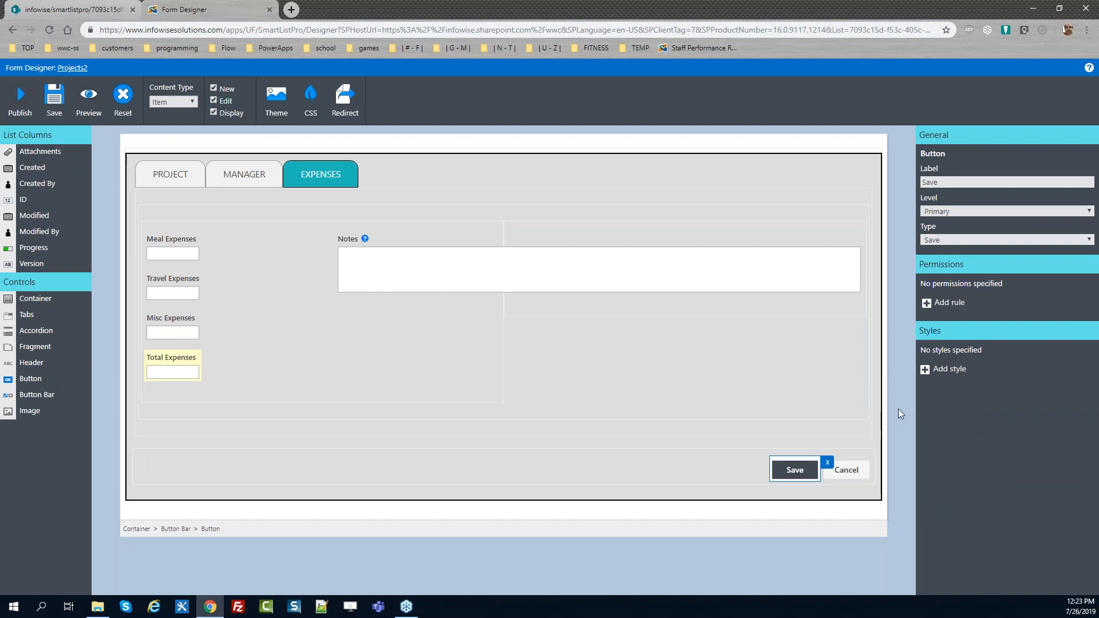
pyautogui.click(984, 210)
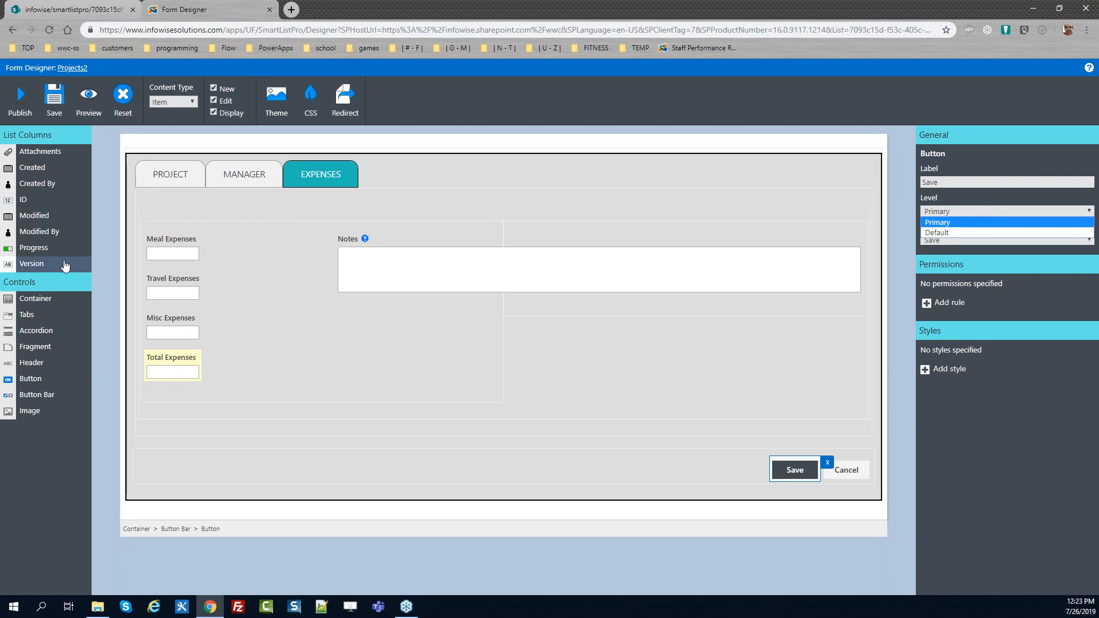
pyautogui.click(944, 233)
pyautogui.click(946, 211)
pyautogui.click(943, 223)
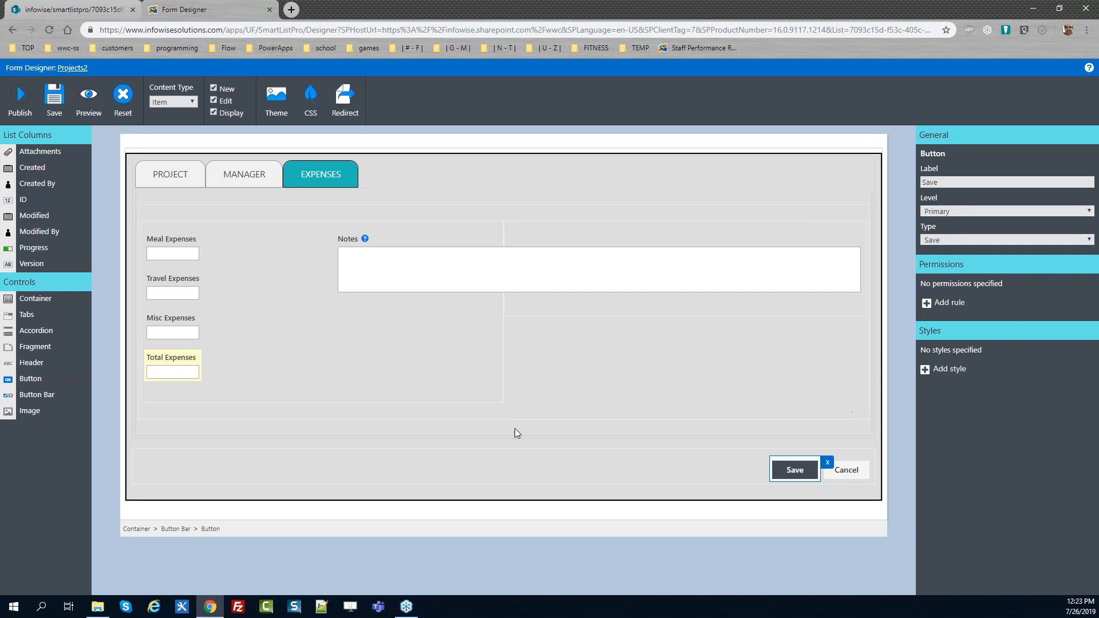